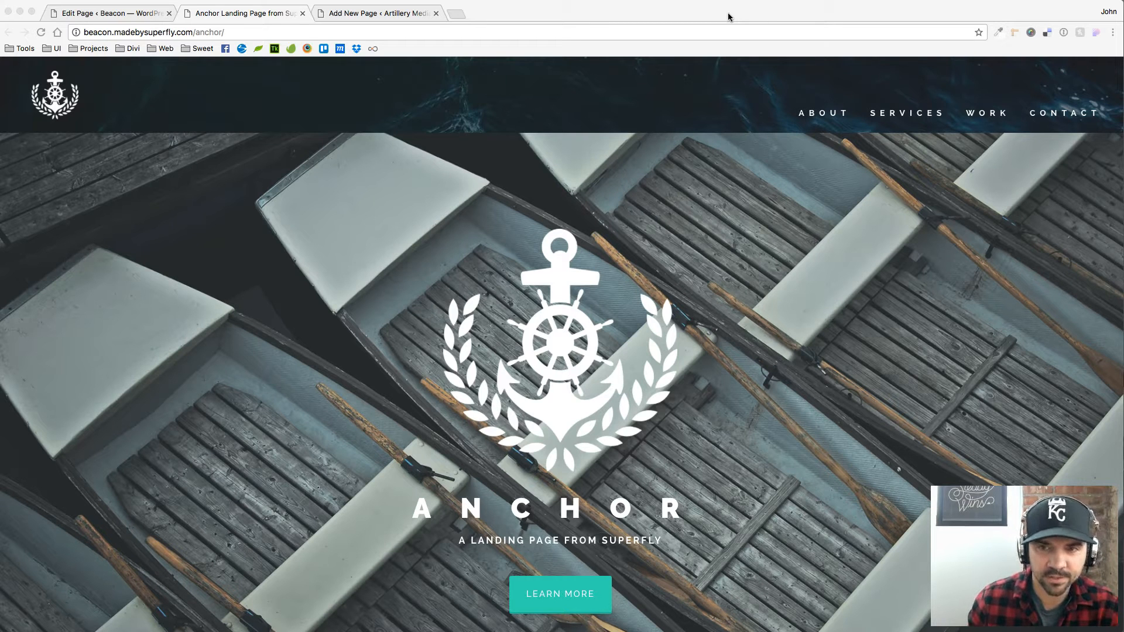
# Step: Review the finished Anchor landing page from its header through the quote, image and subscribe sections
pyautogui.scroll(-5, 751, 312)
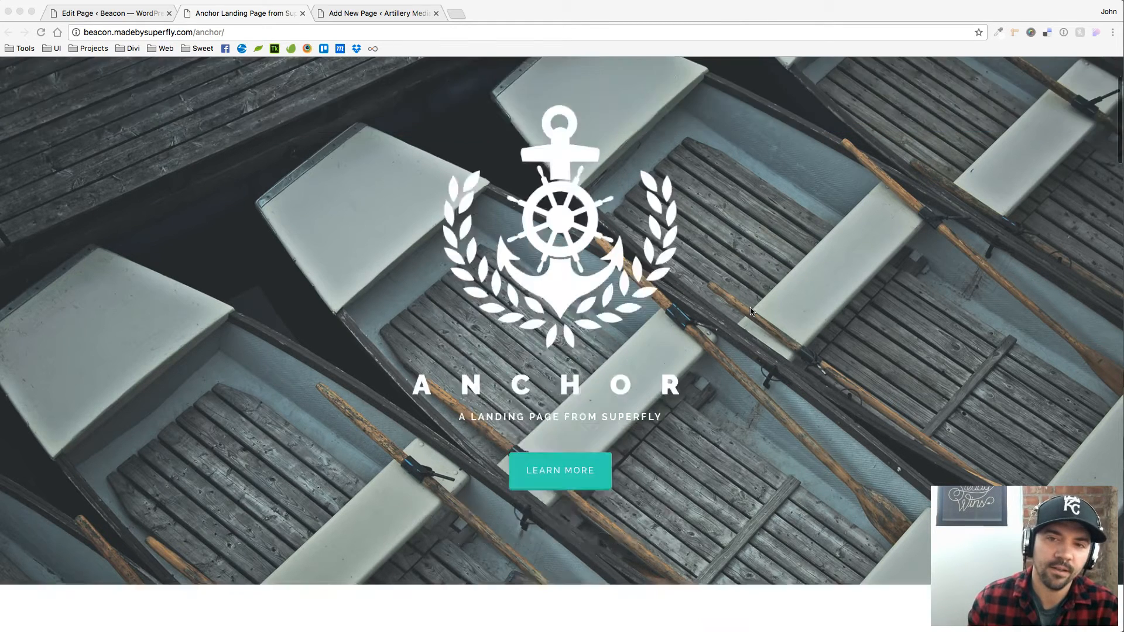
pyautogui.scroll(-15, 750, 307)
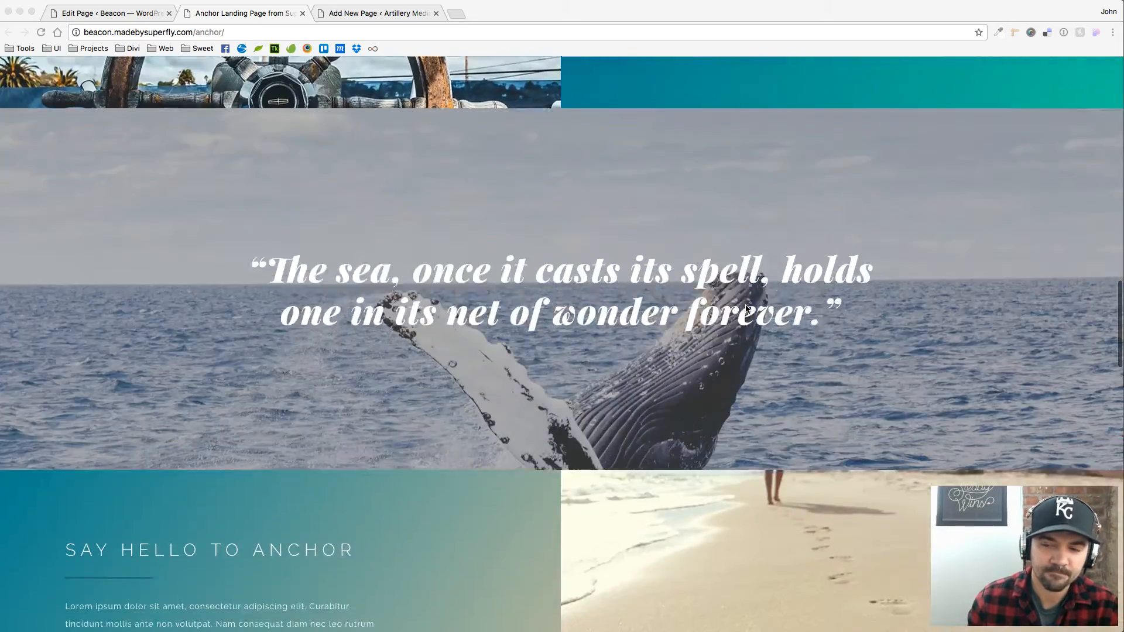
pyautogui.scroll(-9, 746, 309)
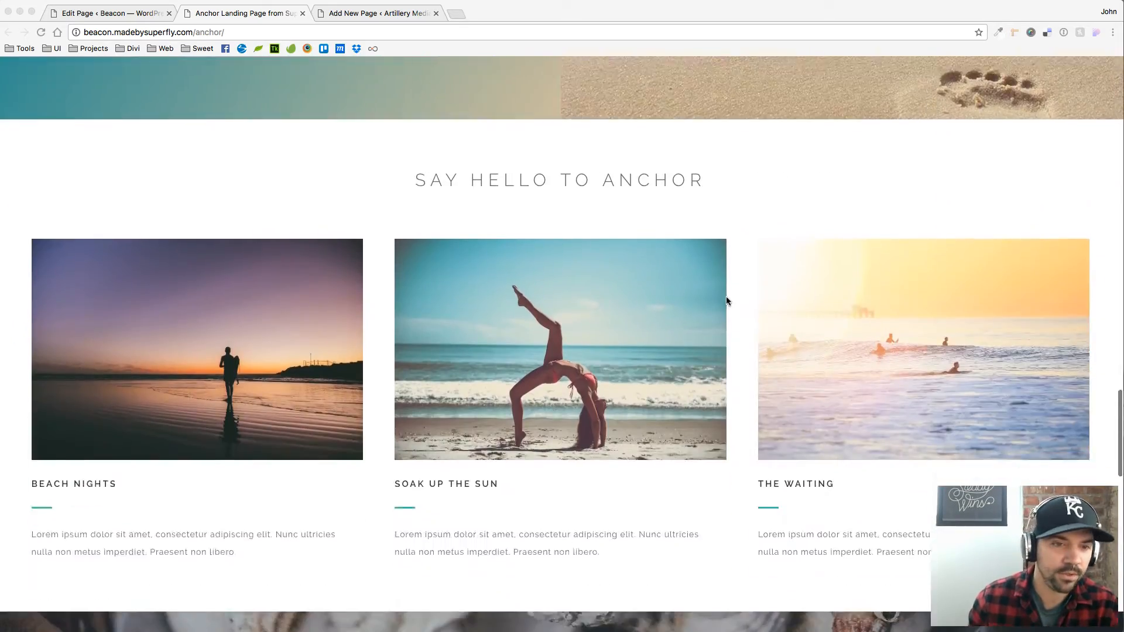
pyautogui.scroll(-10, 719, 299)
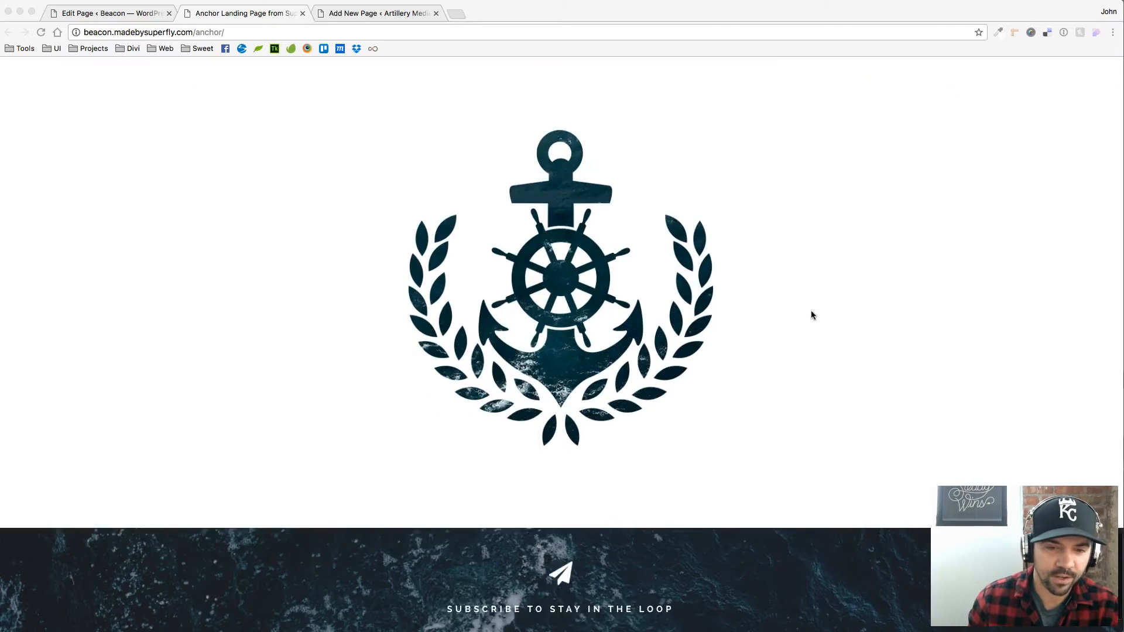
pyautogui.scroll(20, 823, 315)
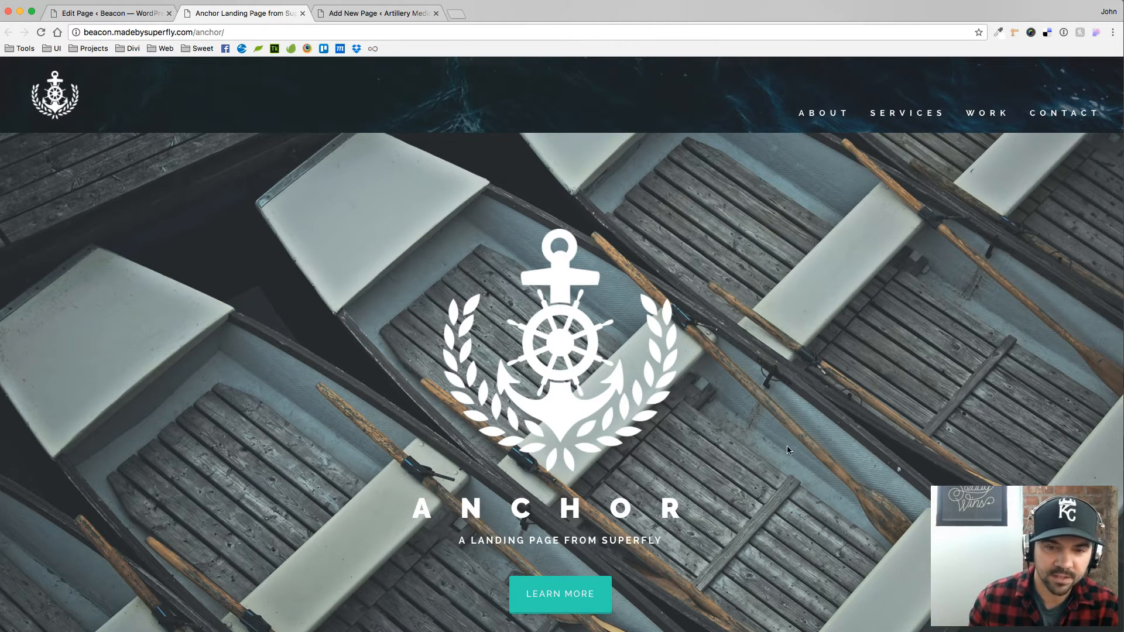
pyautogui.scroll(-10, 786, 450)
pyautogui.scroll(-15, 668, 370)
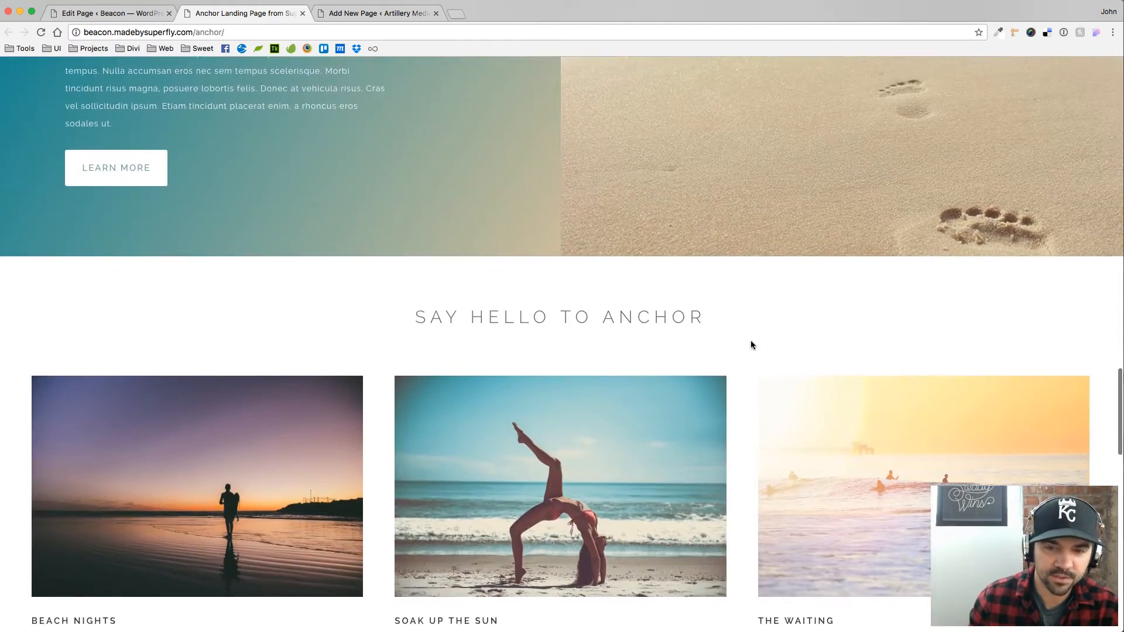
pyautogui.scroll(20, 743, 349)
pyautogui.scroll(5, 742, 354)
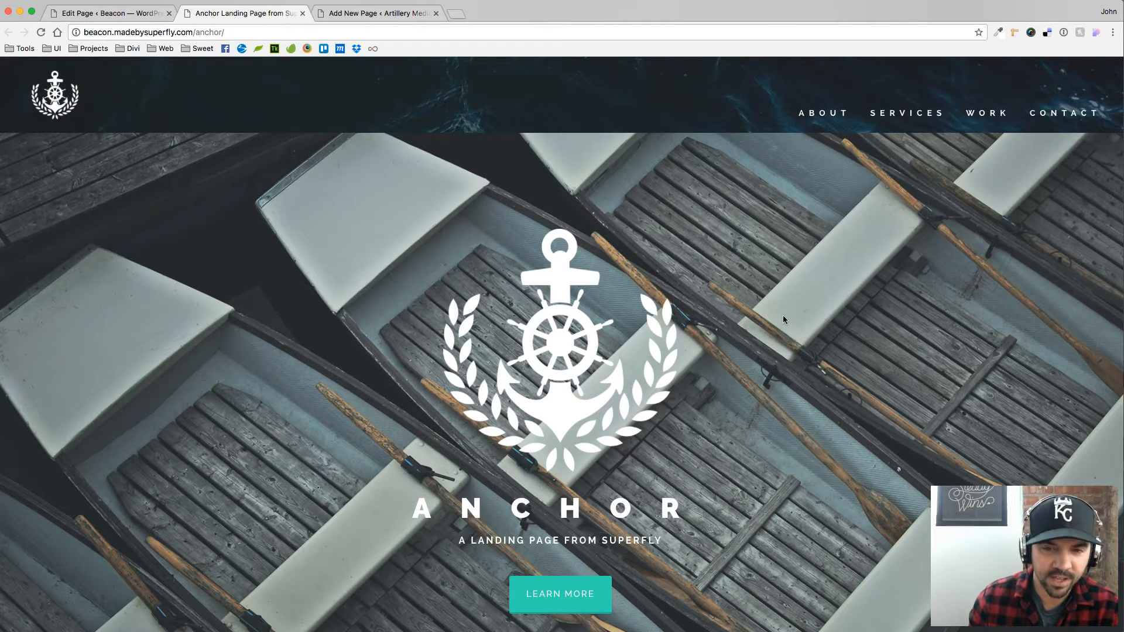
pyautogui.scroll(-10, 781, 320)
pyautogui.scroll(-1, 772, 305)
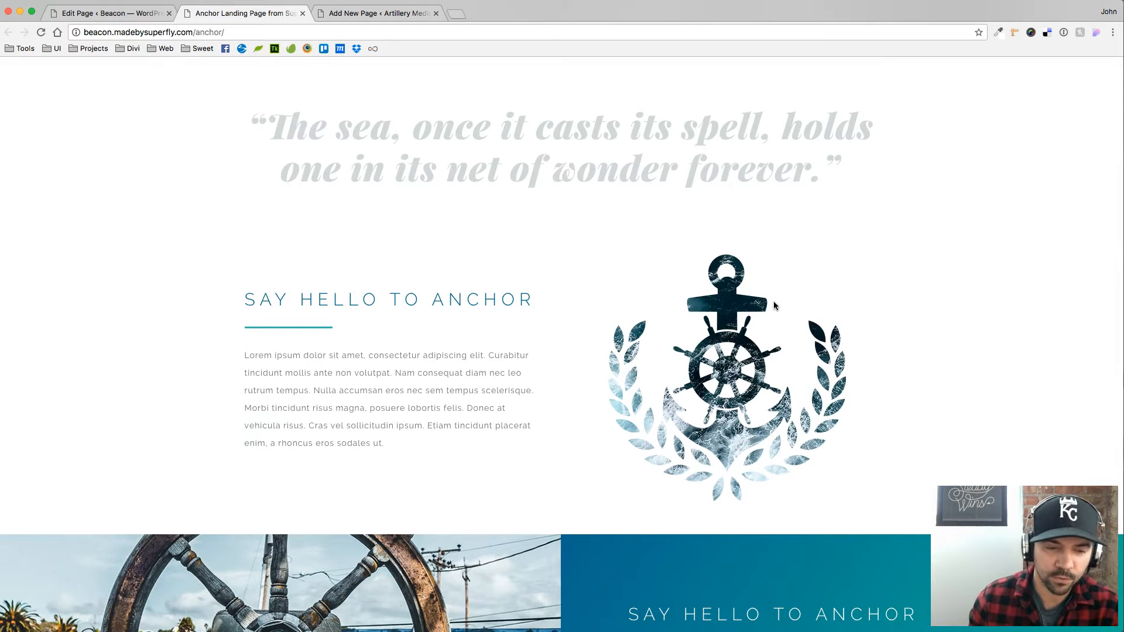
pyautogui.scroll(-5, 774, 305)
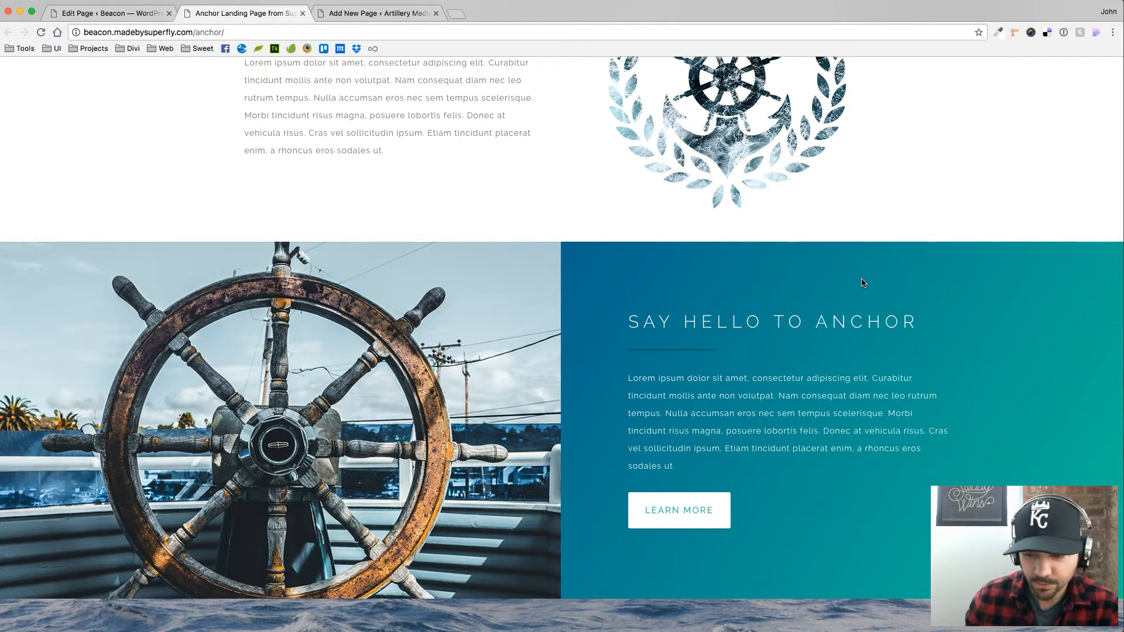
pyautogui.scroll(-9, 826, 286)
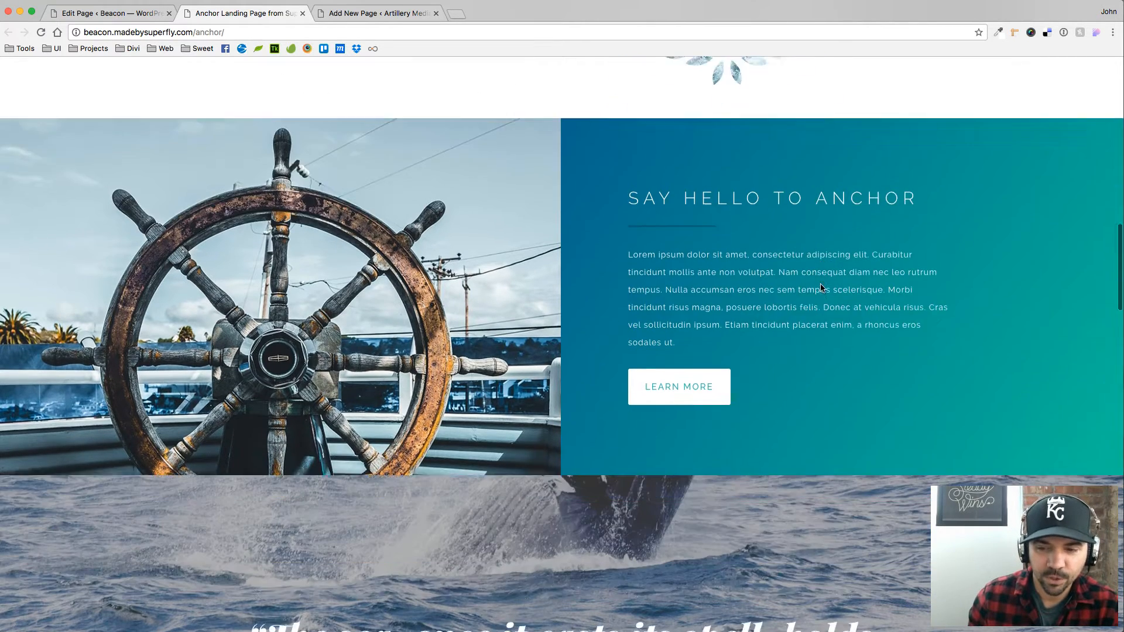
pyautogui.scroll(-1, 814, 287)
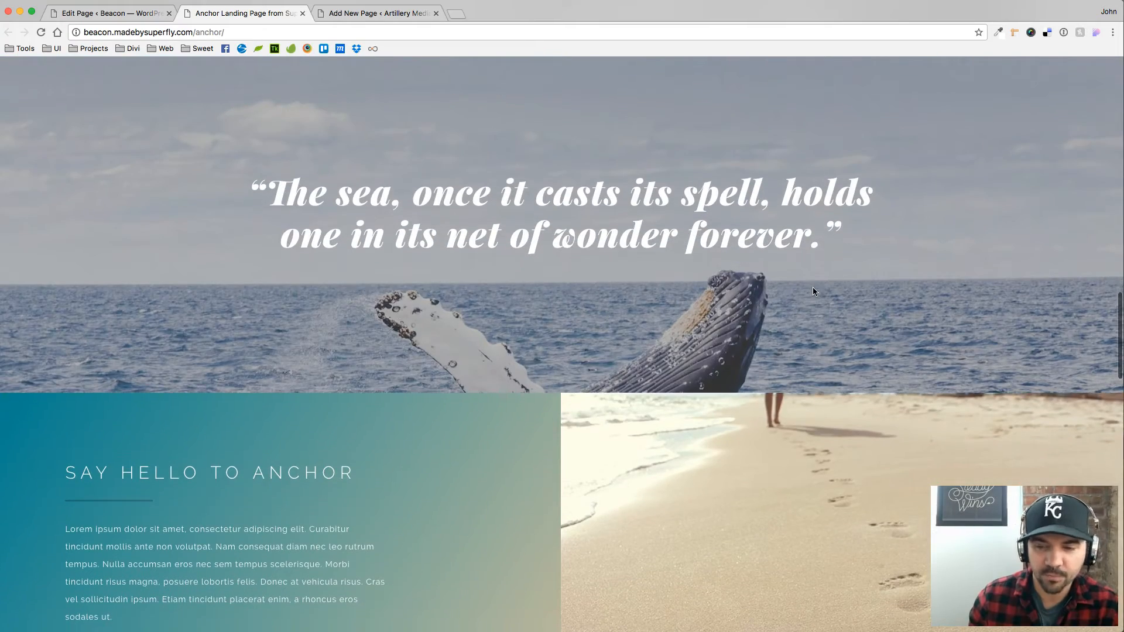
pyautogui.scroll(-3, 806, 297)
pyautogui.scroll(-2, 805, 297)
pyautogui.scroll(20, 805, 298)
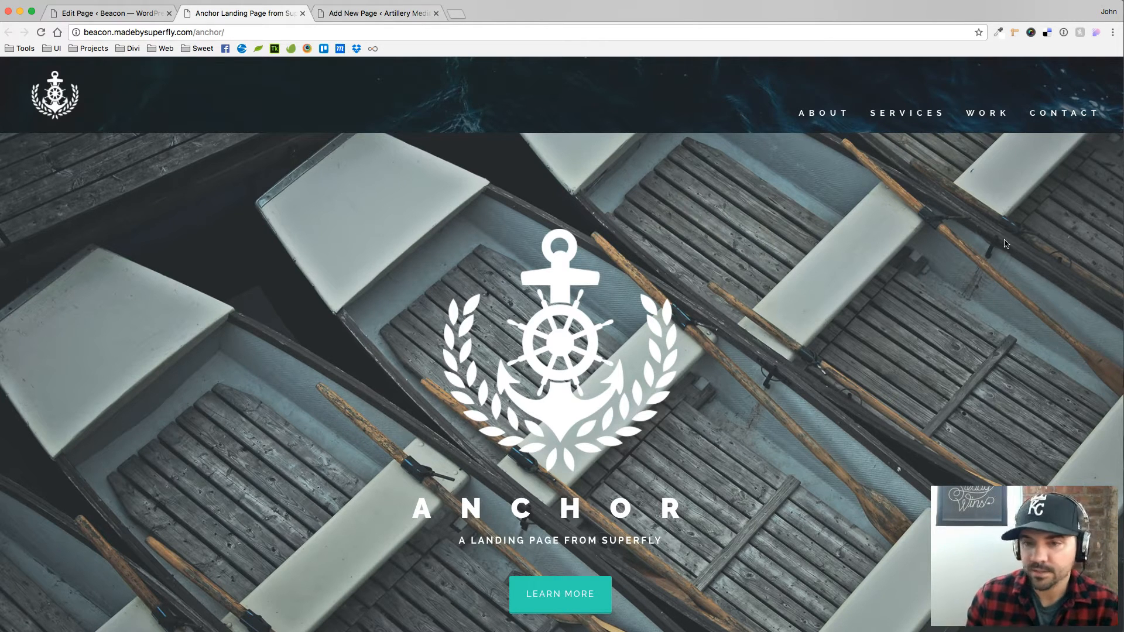
# Step: Reveal the desktop to locate the Anchor_Layout.json file, shift it slightly, and return to the browser
pyautogui.press('super+h')
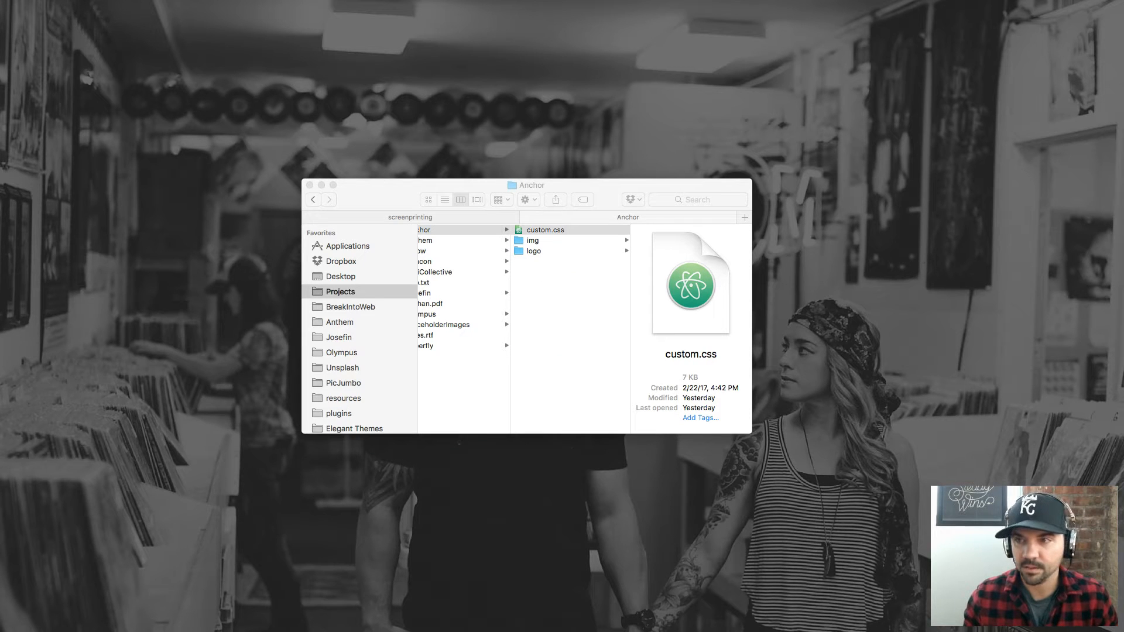
pyautogui.moveTo(1015, 51); pyautogui.dragTo(944, 52)
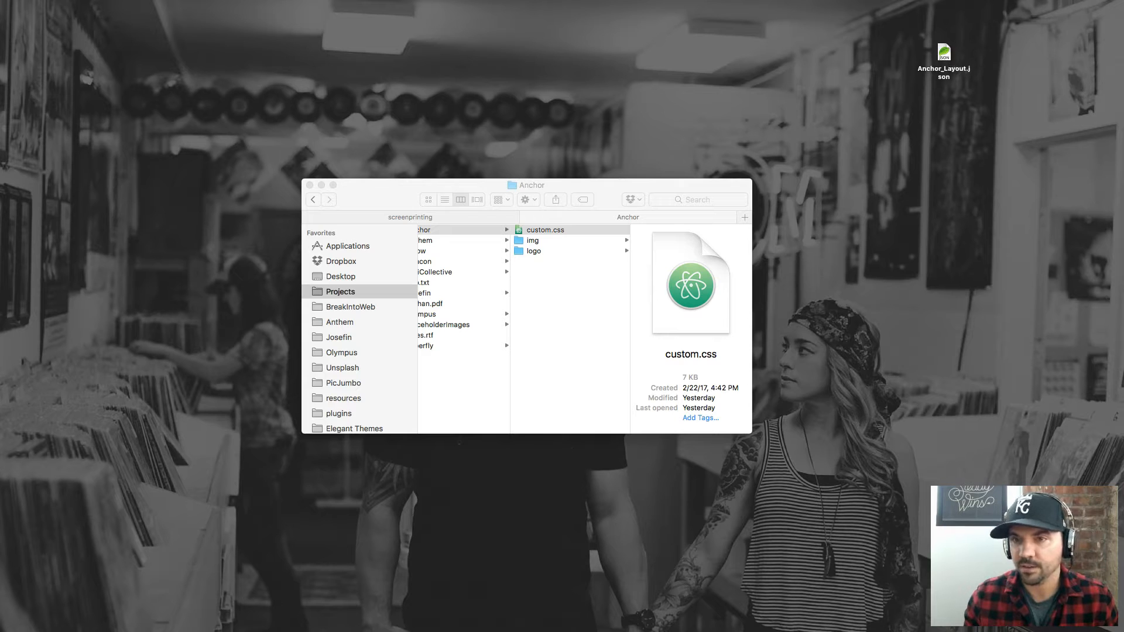
pyautogui.press('super+Tab')
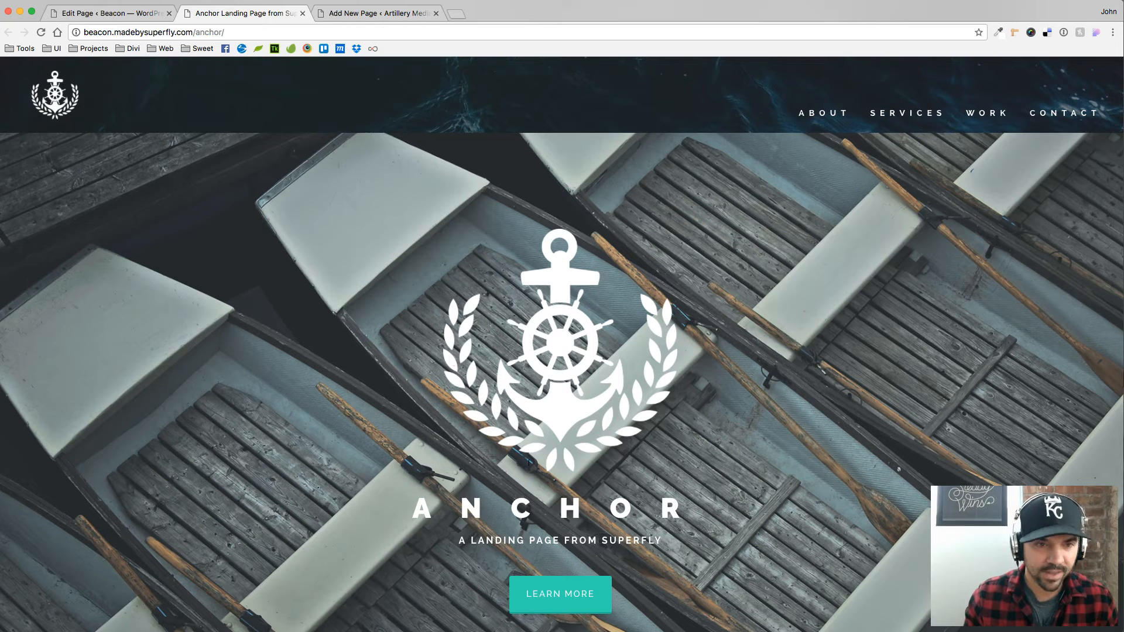
# Step: Title the new WordPress page "Anchor" and switch its editing to the Divi Builder
pyautogui.click(375, 15)
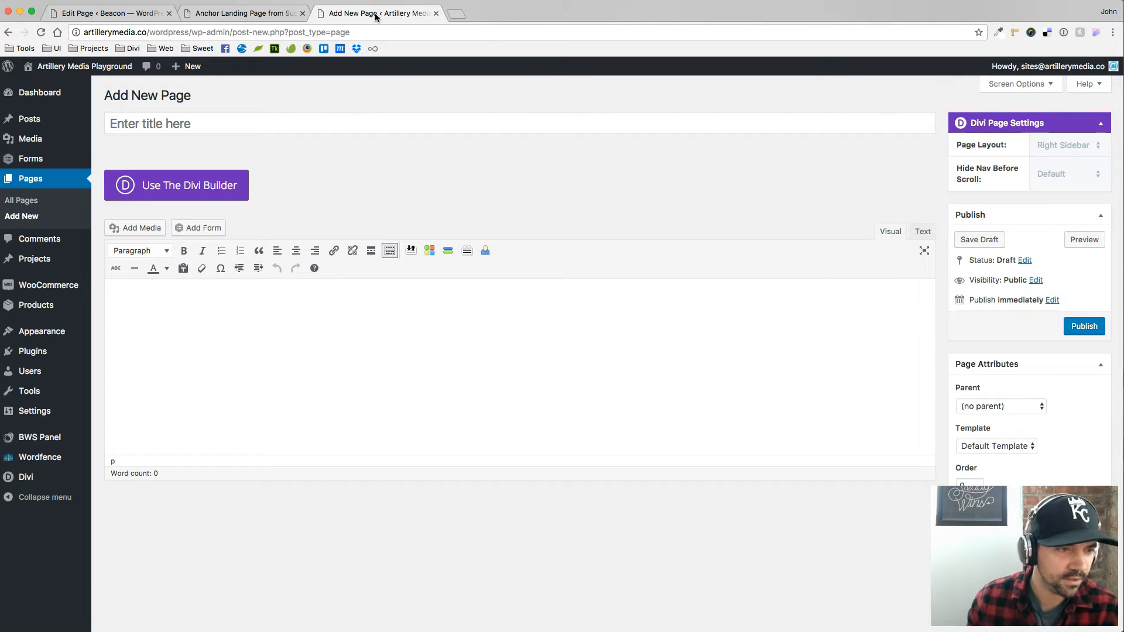
pyautogui.click(222, 120)
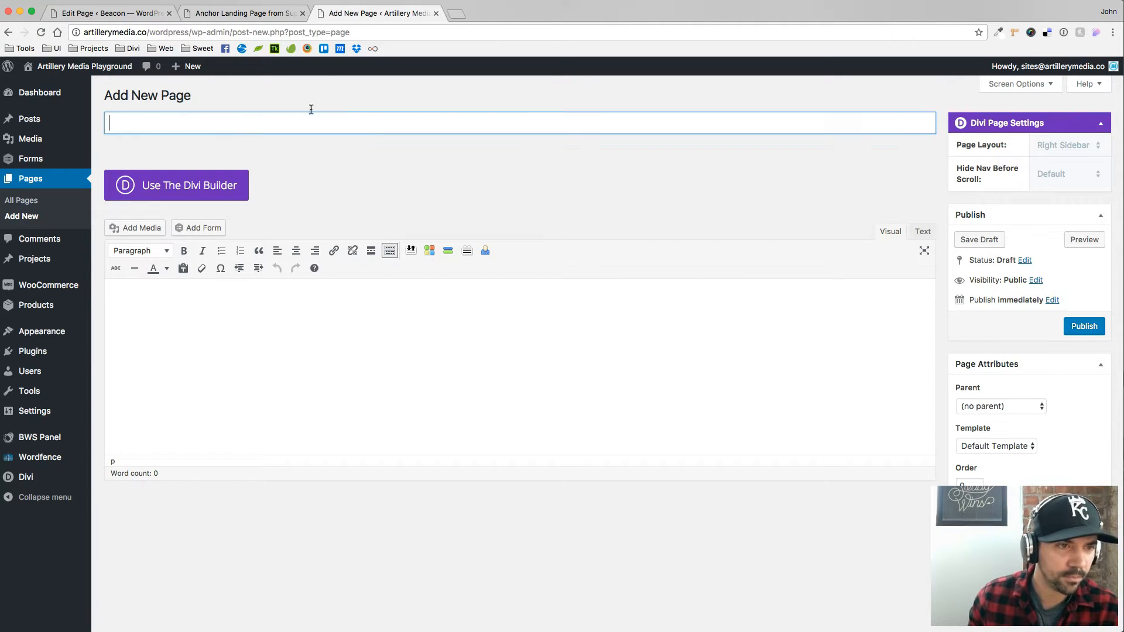
pyautogui.write('Anchor')
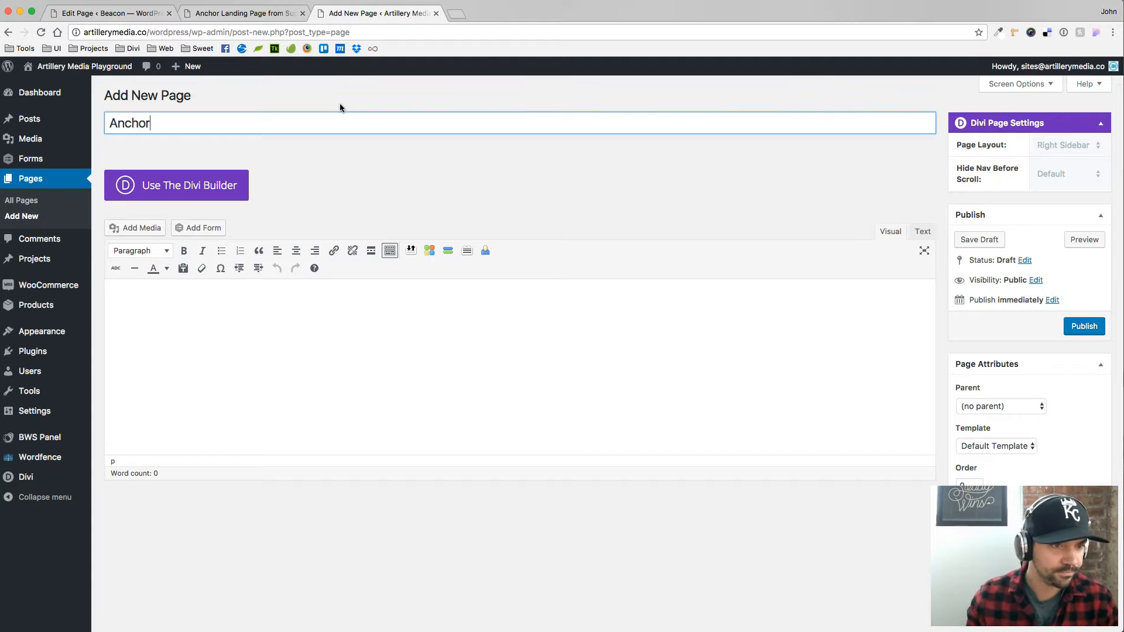
pyautogui.click(191, 186)
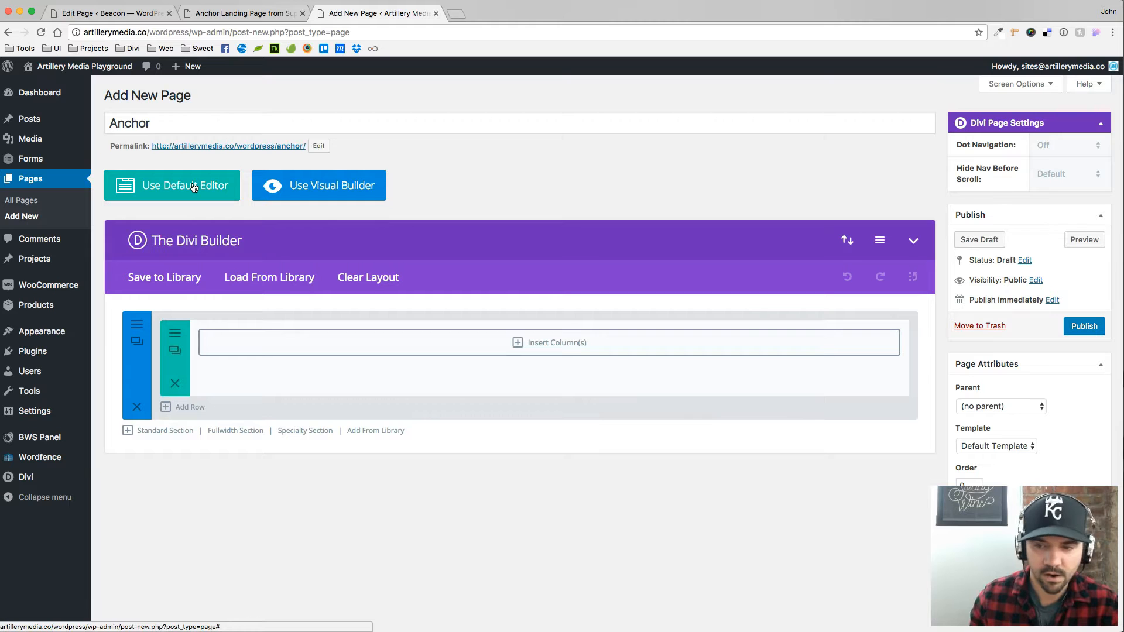
# Step: Load the predefined Homepage Company layout into the Anchor page and publish the page
pyautogui.click(286, 278)
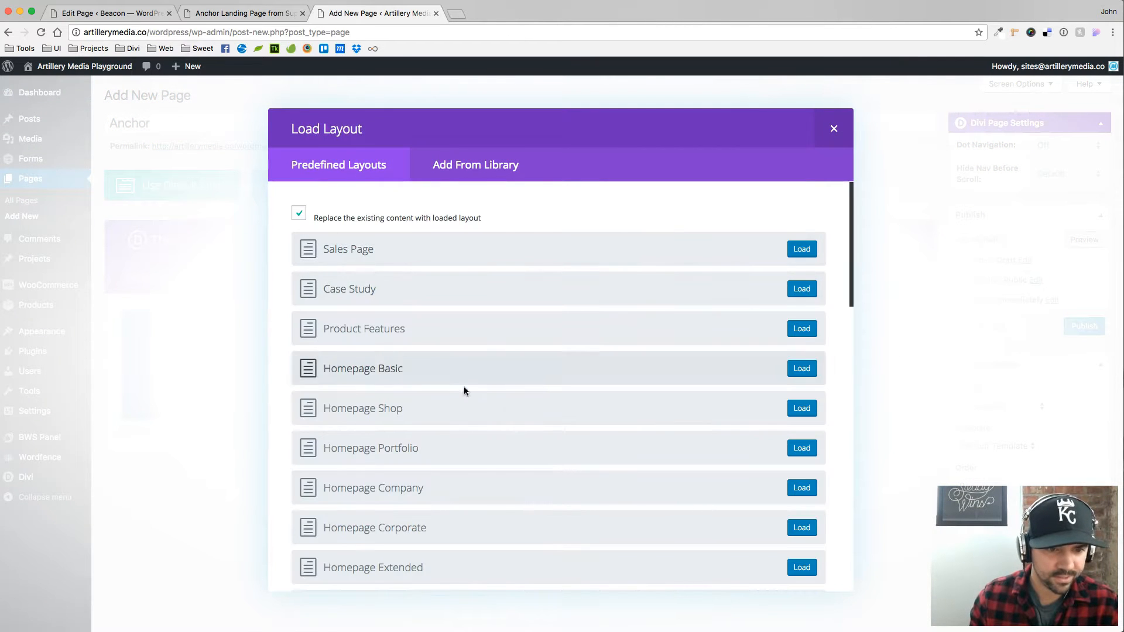
pyautogui.click(803, 488)
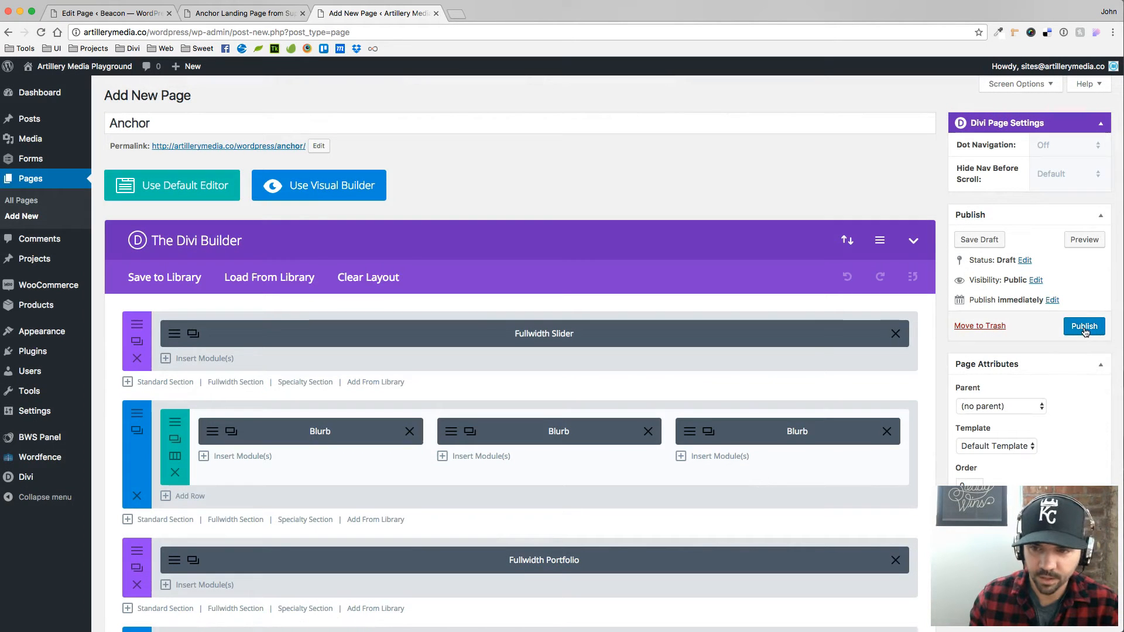
pyautogui.click(1084, 328)
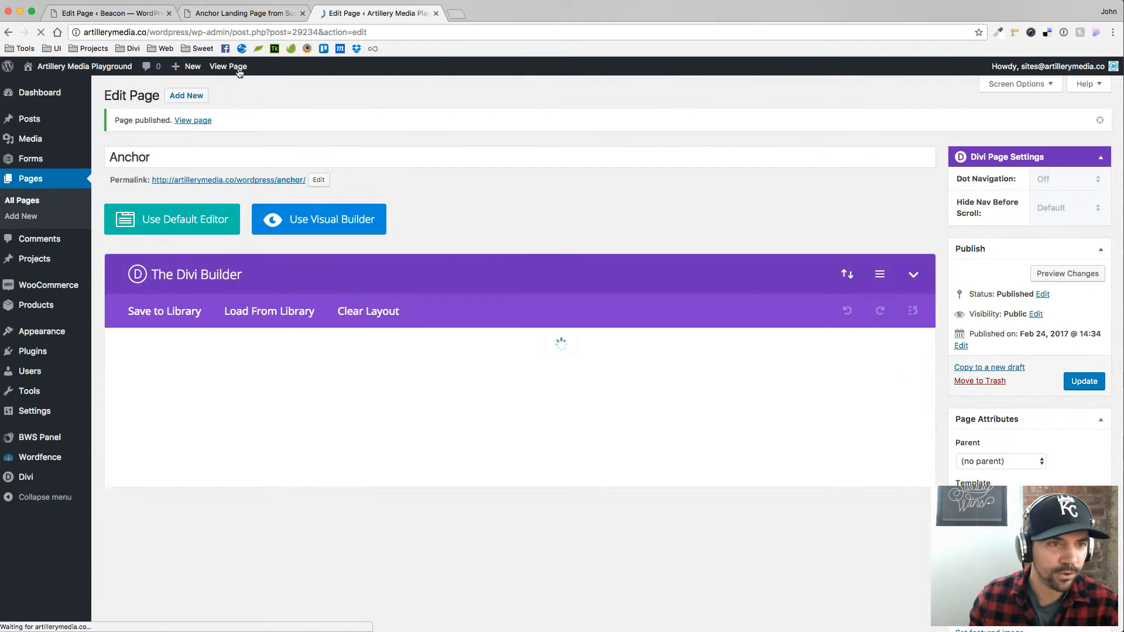
# Step: View the published Anchor page in a separate tab and examine its header, content sections, map, contact form and footer
pyautogui.rightClick(233, 67)
pyautogui.click(281, 72)
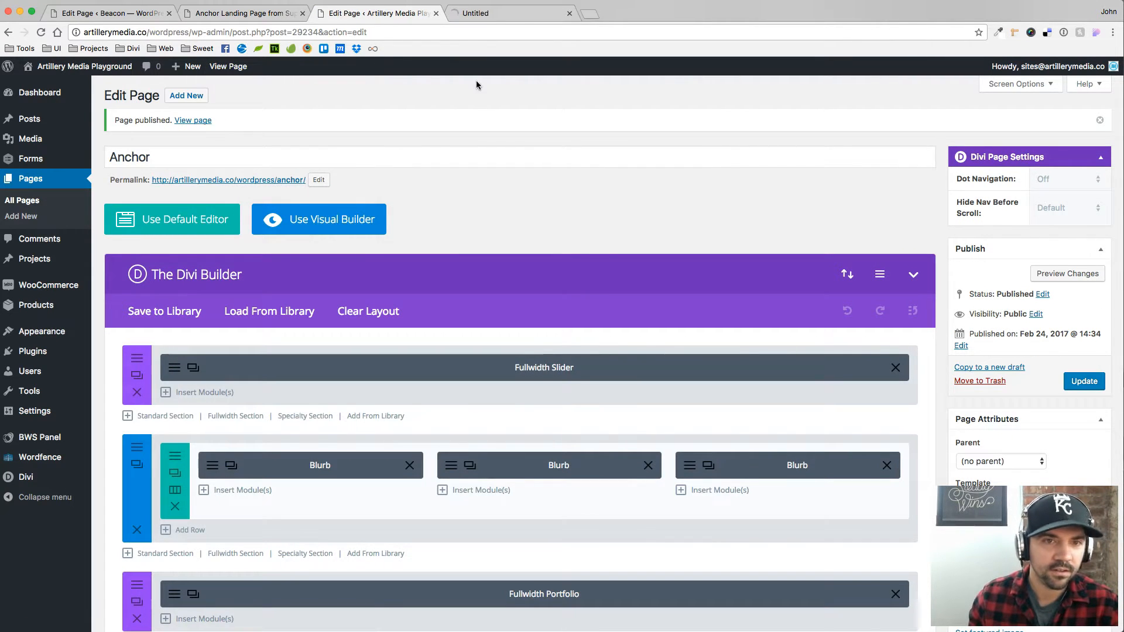
pyautogui.click(511, 17)
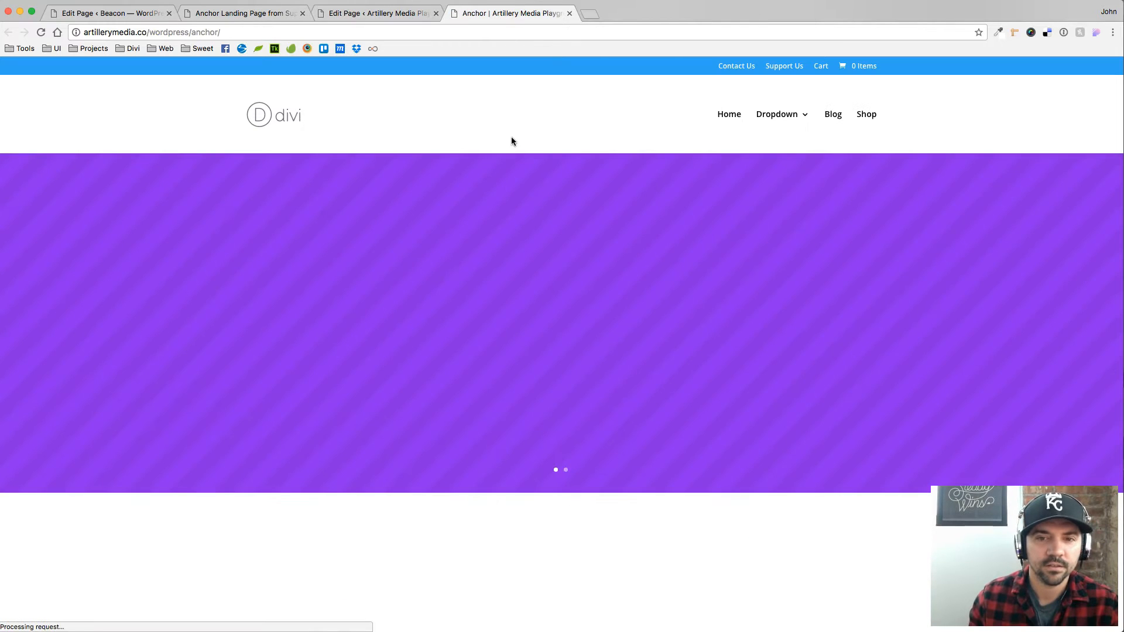
pyautogui.scroll(-4, 710, 287)
pyautogui.scroll(4, 712, 287)
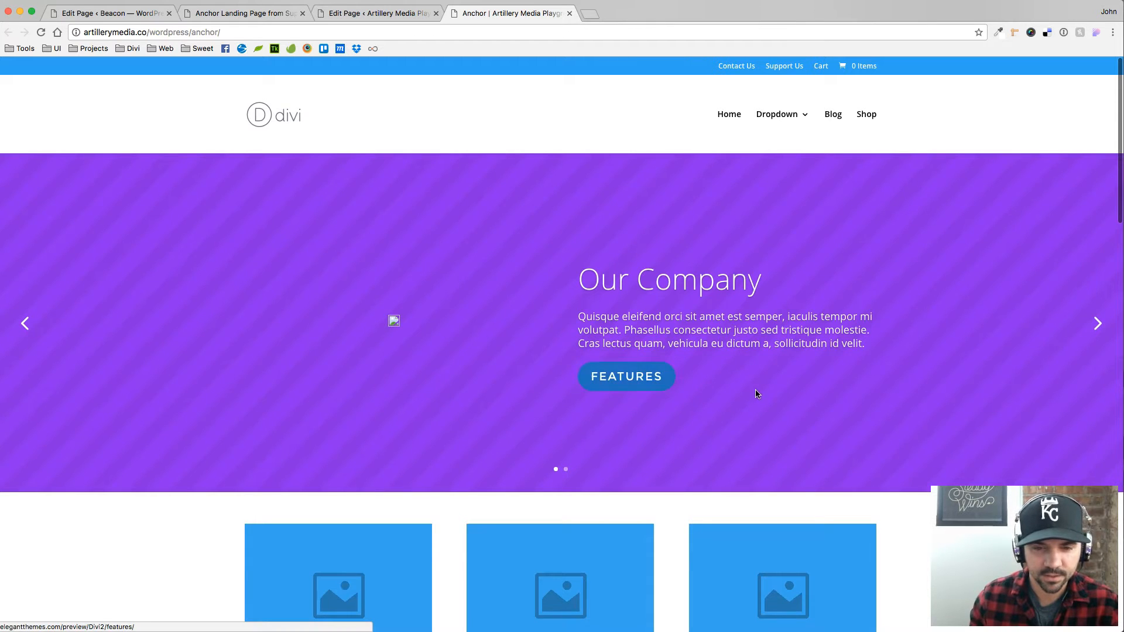
pyautogui.scroll(-5, 754, 390)
pyautogui.scroll(-10, 752, 392)
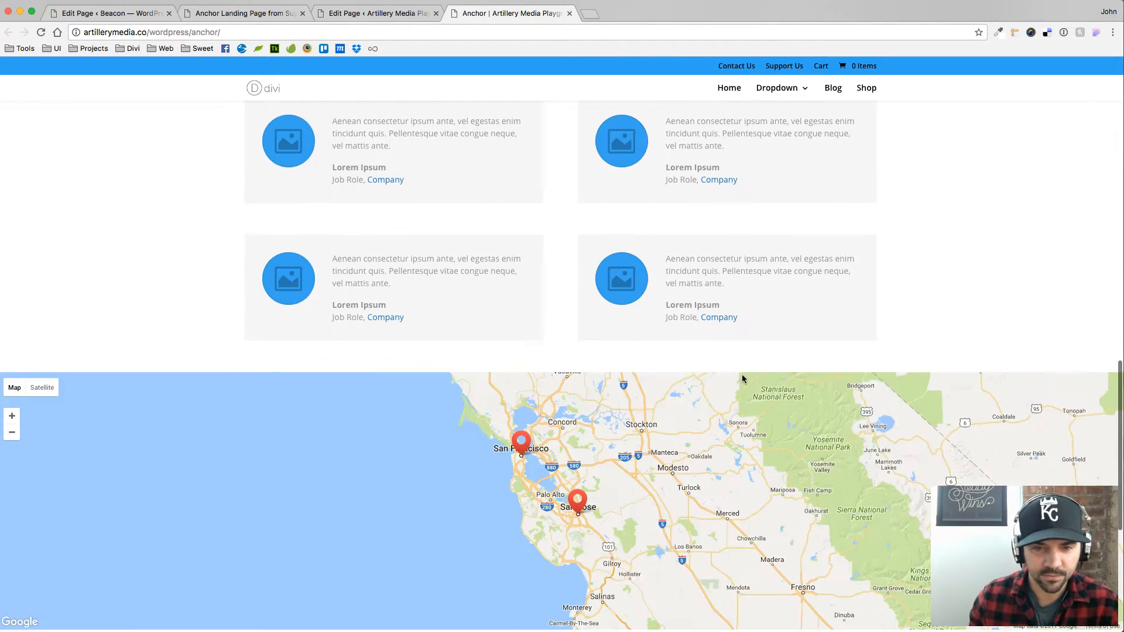
pyautogui.scroll(-10, 742, 379)
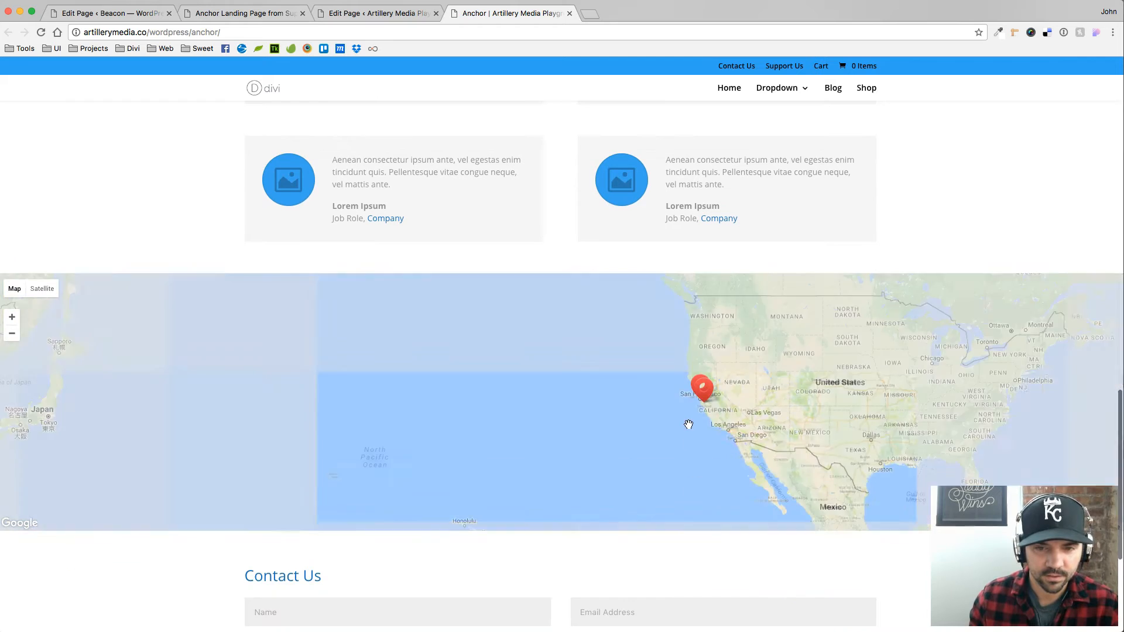
pyautogui.scroll(-5, 735, 571)
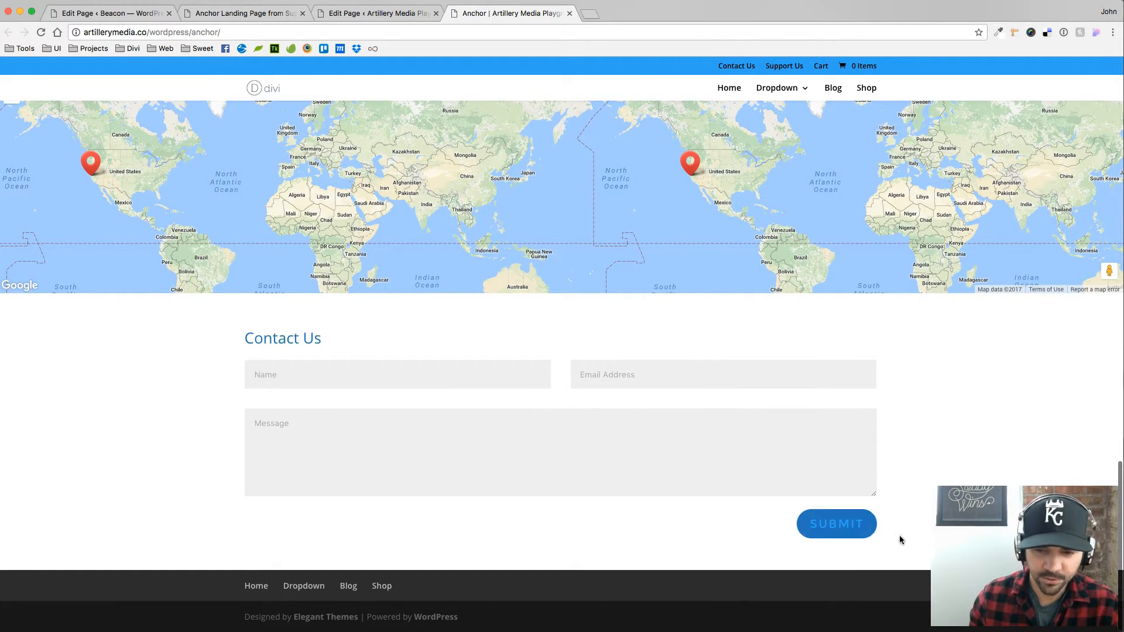
pyautogui.scroll(3, 580, 391)
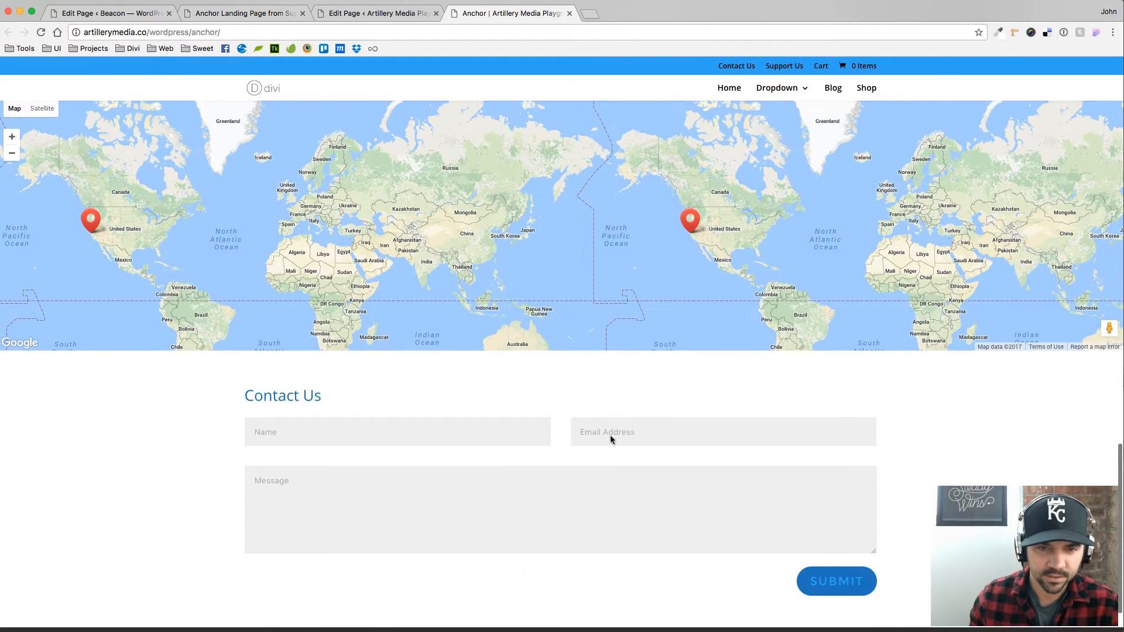
pyautogui.scroll(15, 650, 495)
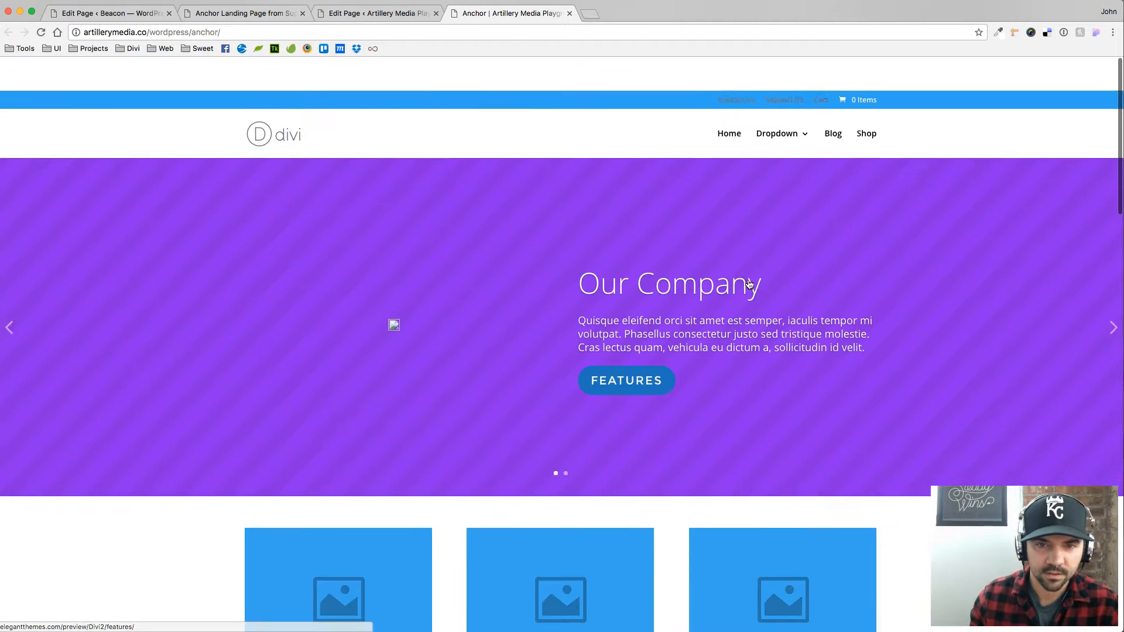
# Step: Return to editing the Anchor page and clear its entire Divi Builder layout
pyautogui.click(378, 13)
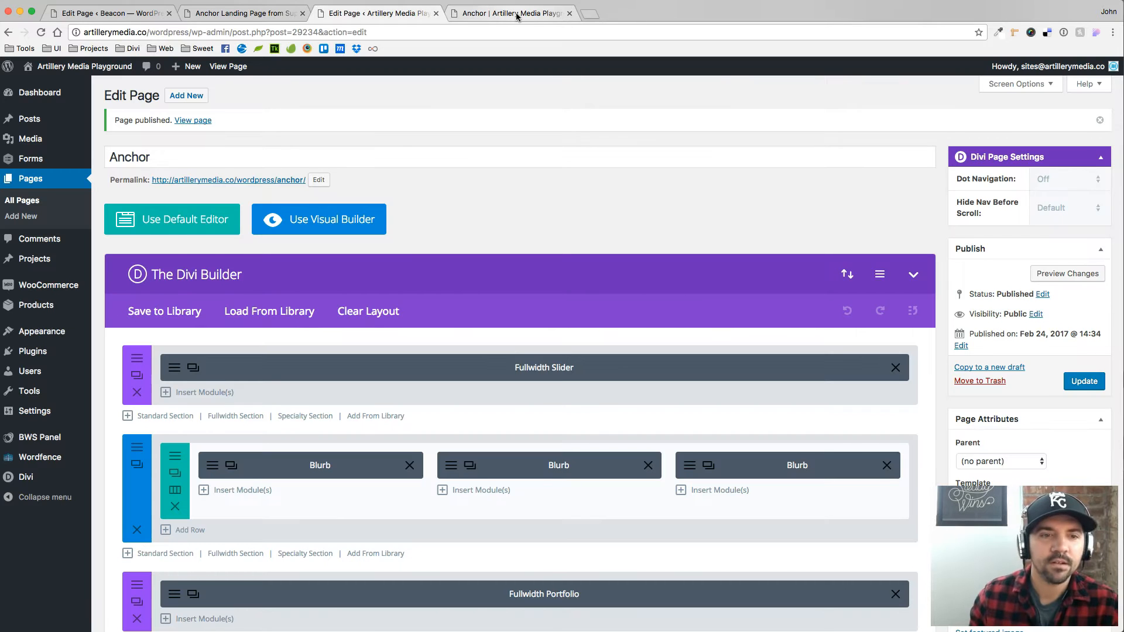
pyautogui.click(357, 313)
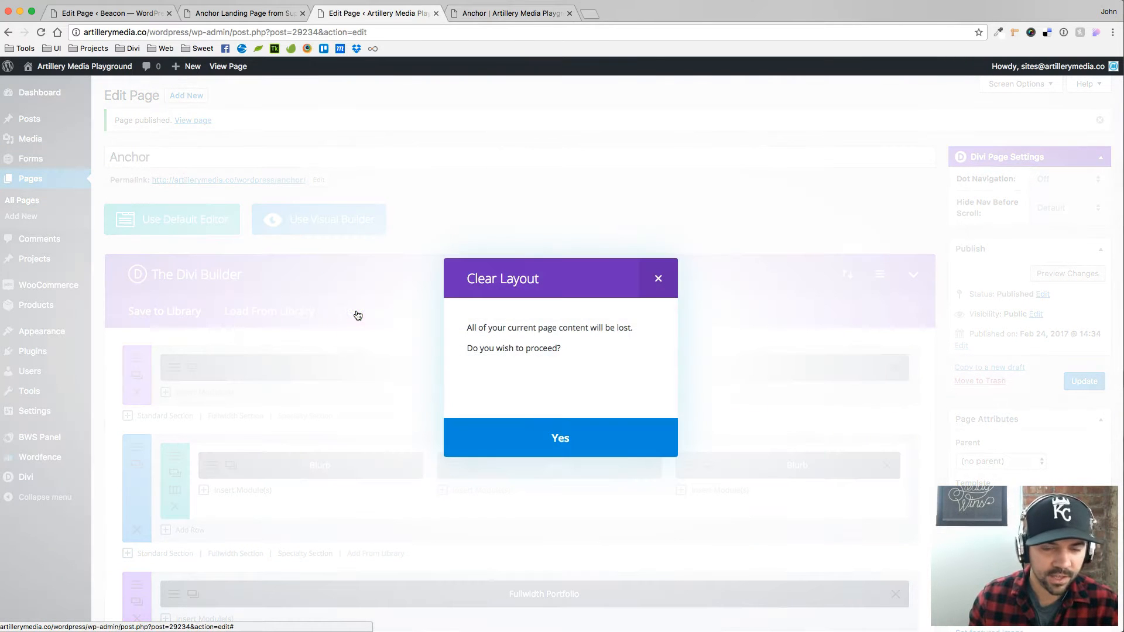
pyautogui.click(550, 436)
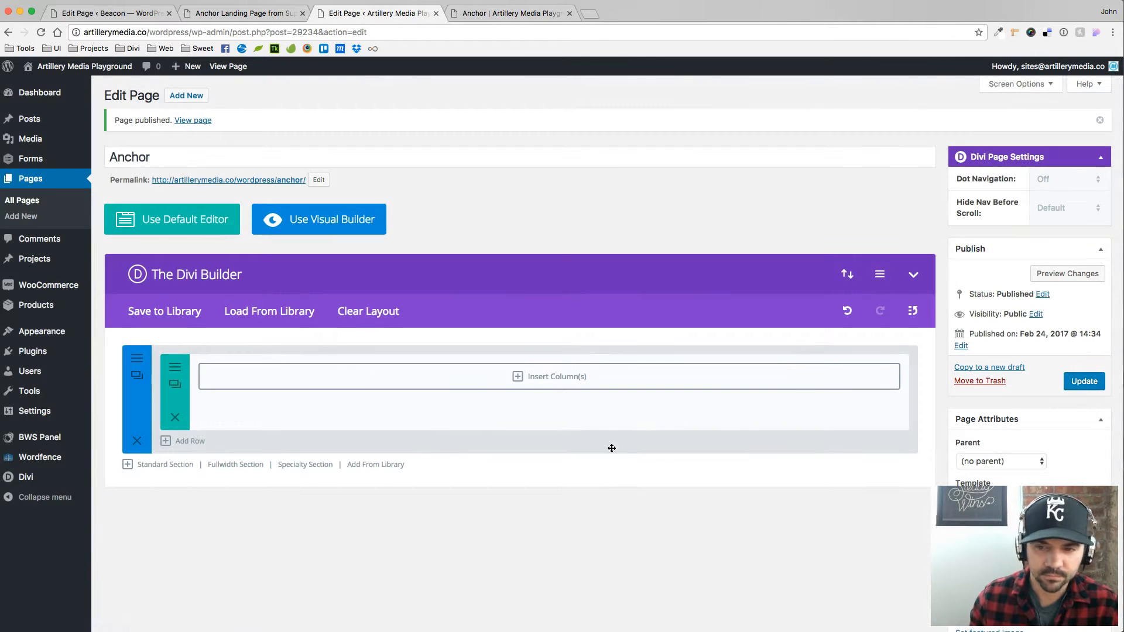
# Step: Assign the Blank Page template to the Anchor page in its page attributes
pyautogui.scroll(-2, 1014, 357)
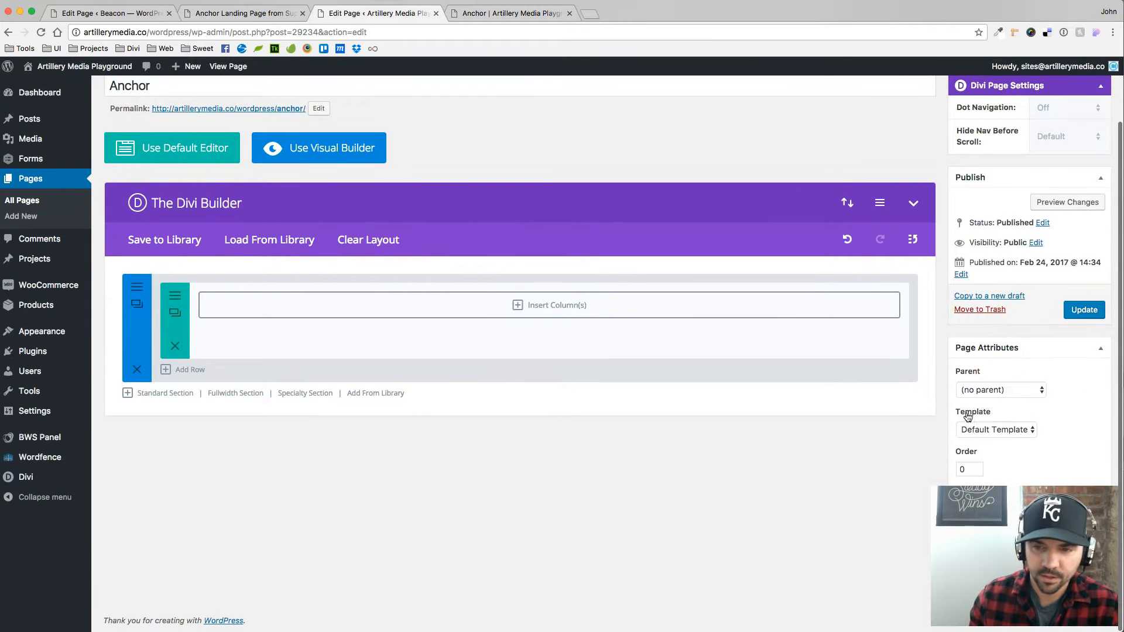
pyautogui.click(1004, 432)
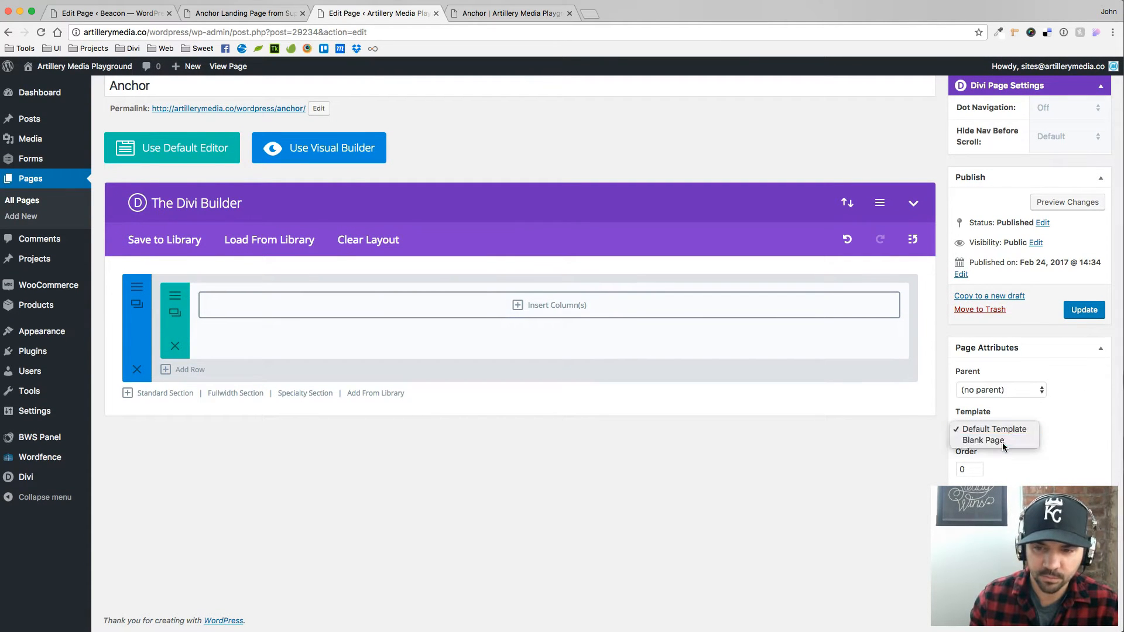
pyautogui.click(1002, 445)
# Step: Examine the header navigation and footer on the published Anchor page
pyautogui.click(526, 19)
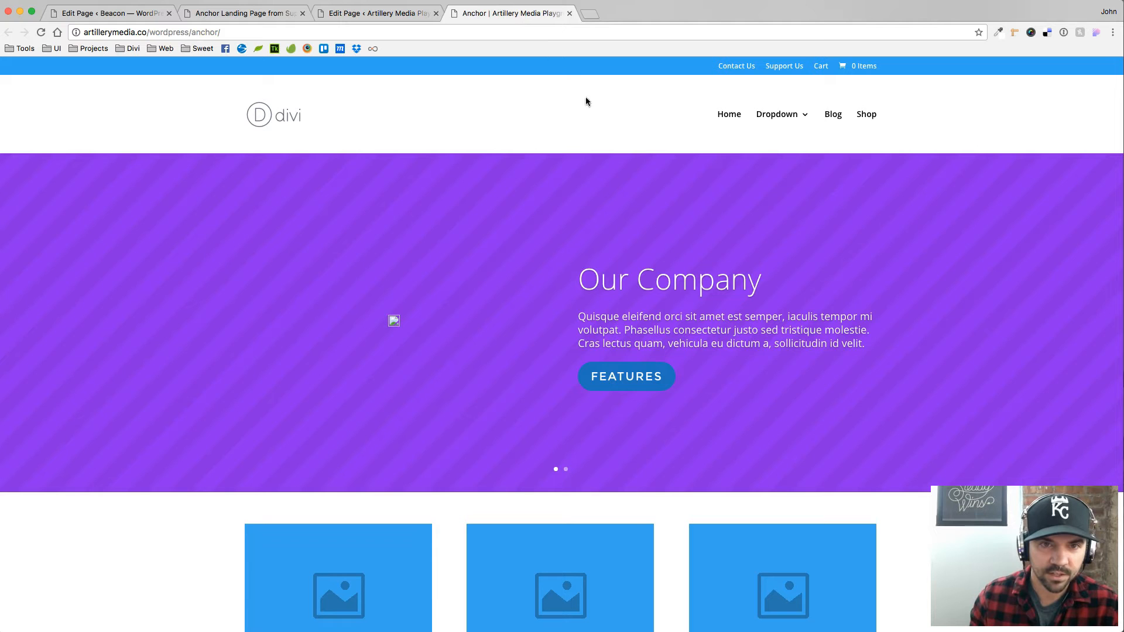
pyautogui.scroll(-3, 65, 283)
pyautogui.scroll(-15, 64, 284)
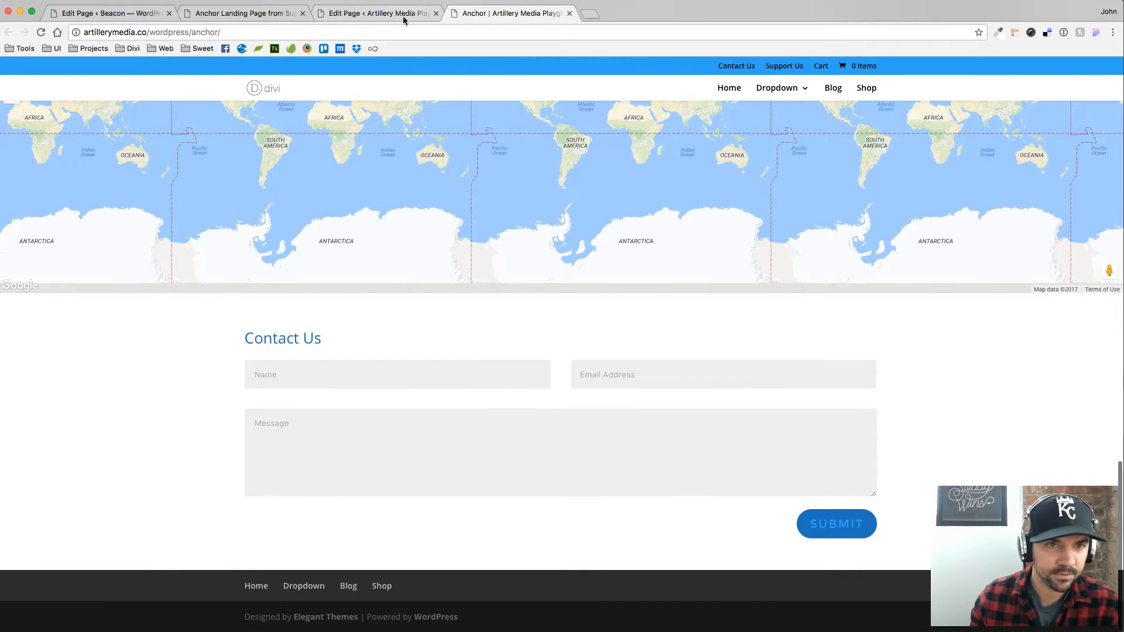
# Step: Update the Anchor page, reload its published view to check it, and return to the page editor
pyautogui.click(402, 16)
pyautogui.click(1084, 309)
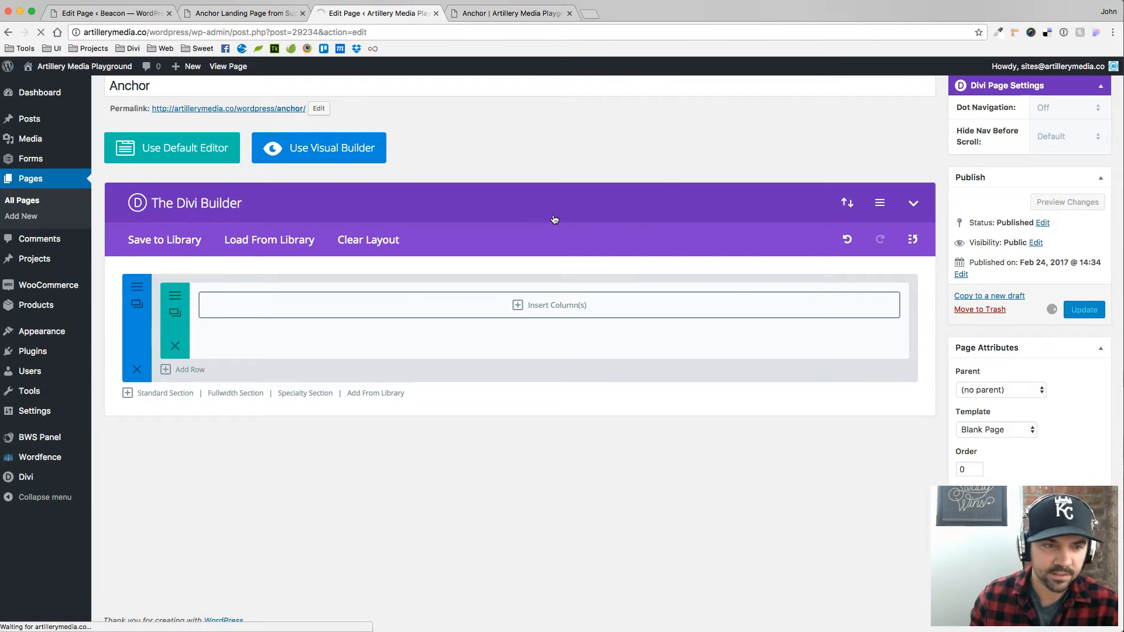
pyautogui.click(484, 12)
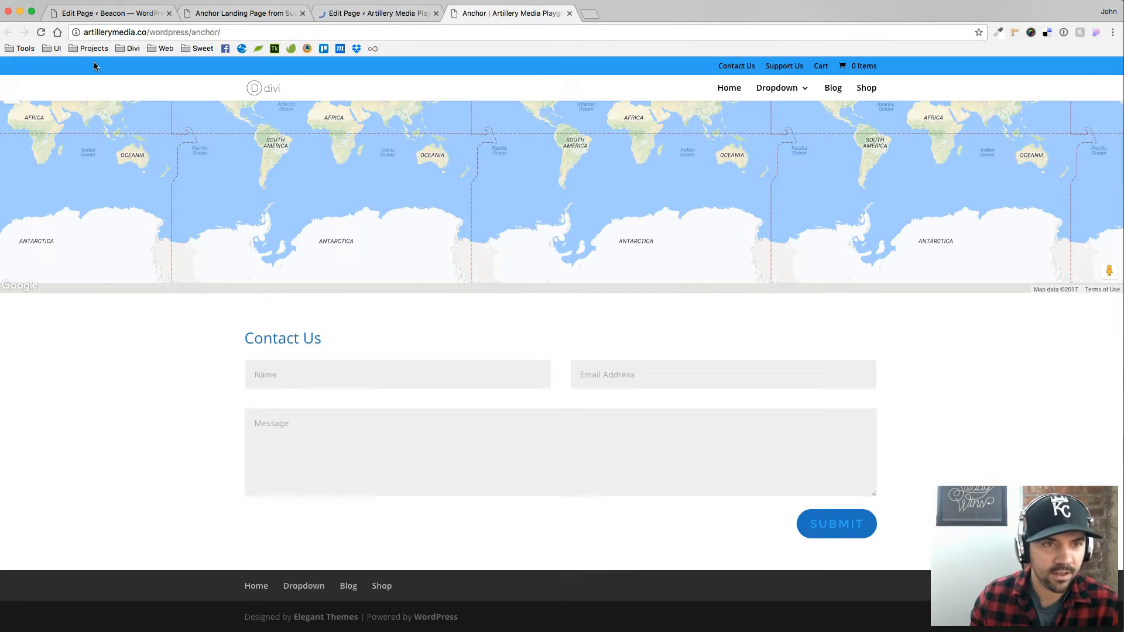
pyautogui.click(43, 34)
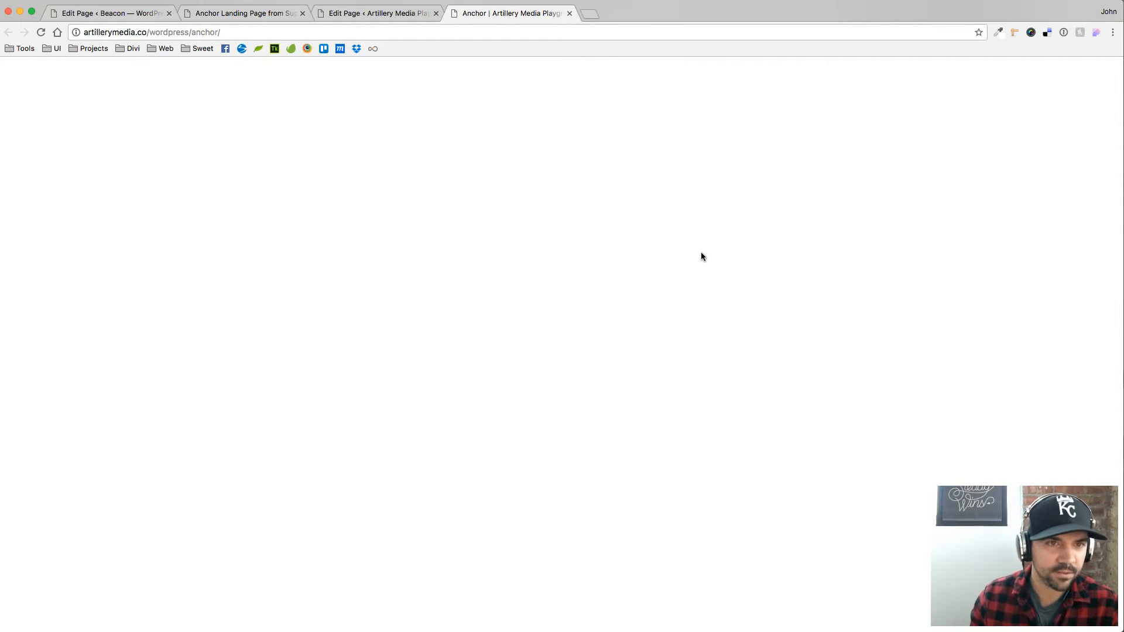
pyautogui.click(399, 12)
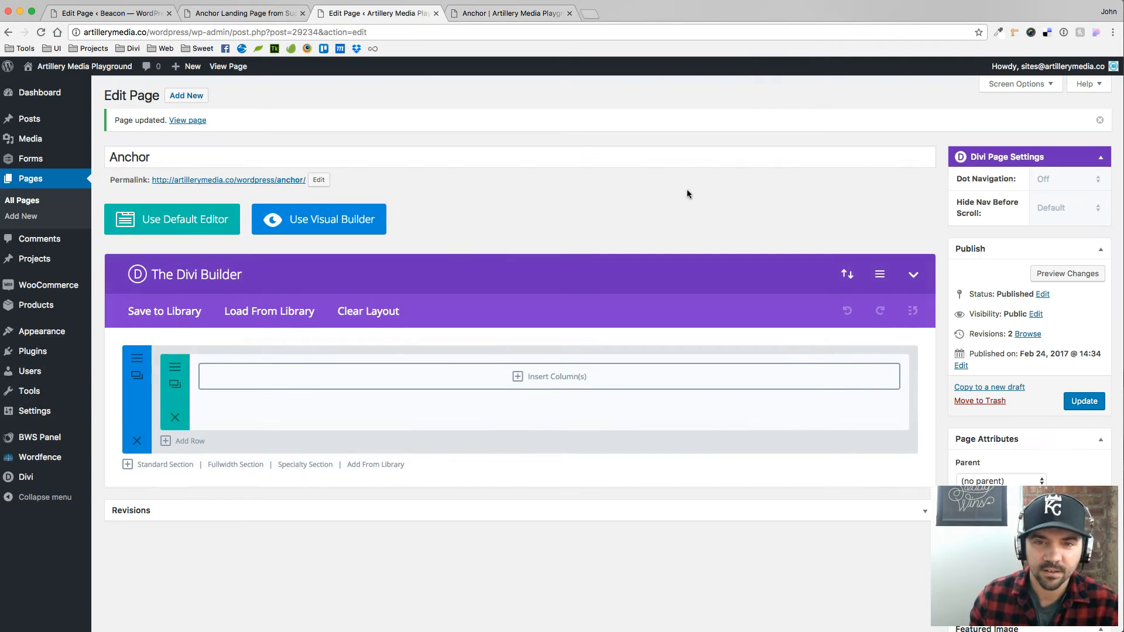
pyautogui.click(477, 14)
pyautogui.click(397, 14)
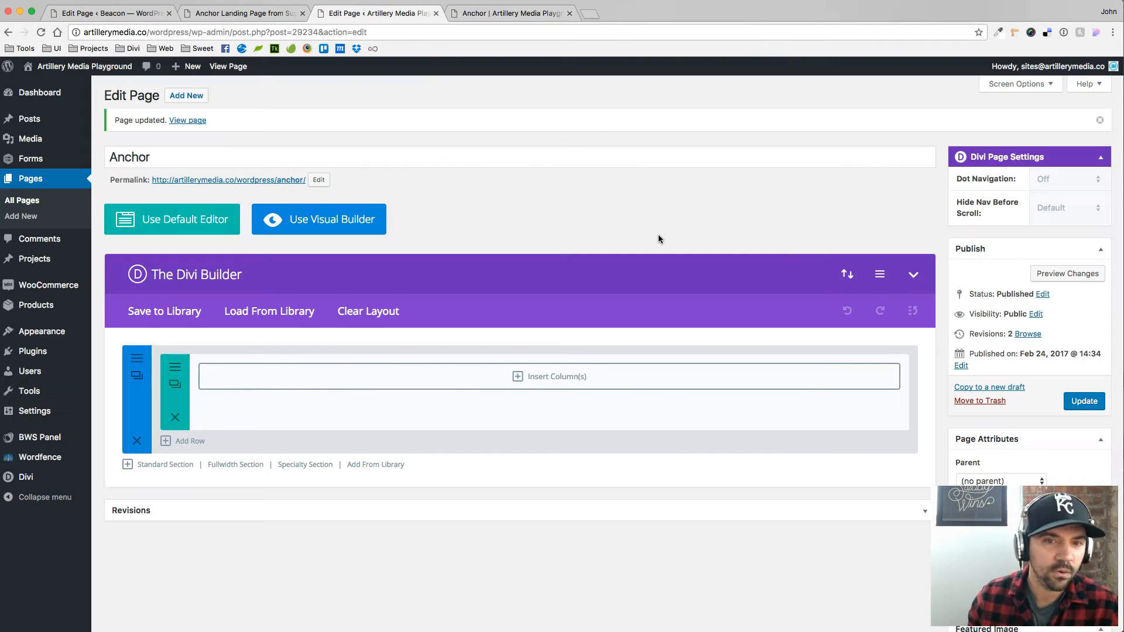
# Step: Import the Divi Builder layout file Anchor_Layout.json from the Desktop into the Anchor page and update the page
pyautogui.click(846, 275)
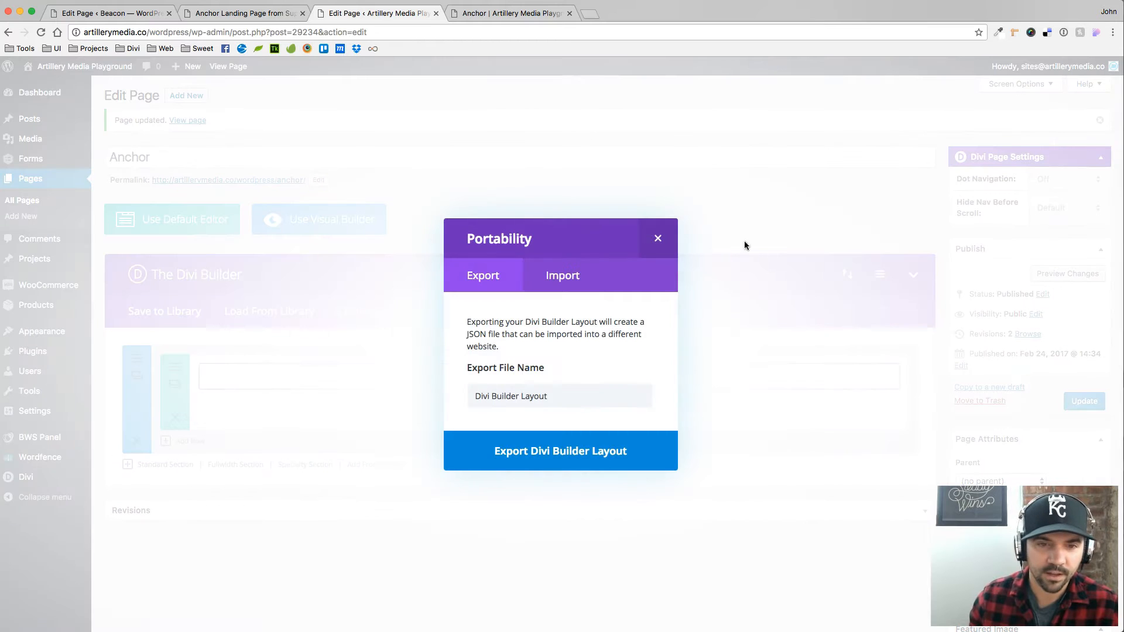
pyautogui.click(553, 283)
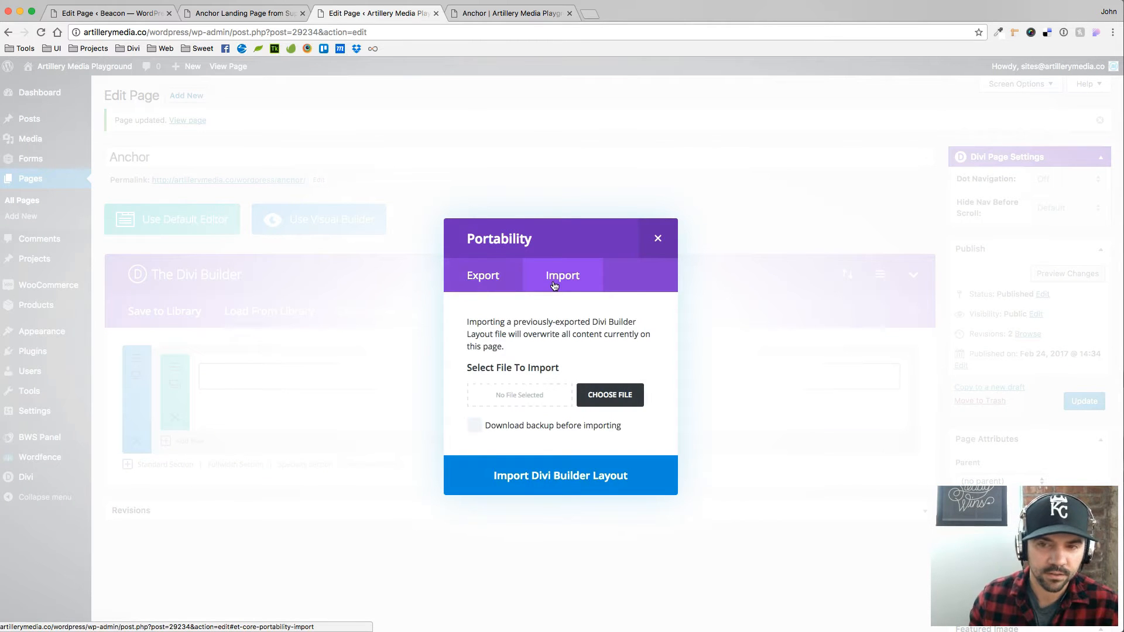
pyautogui.click(616, 394)
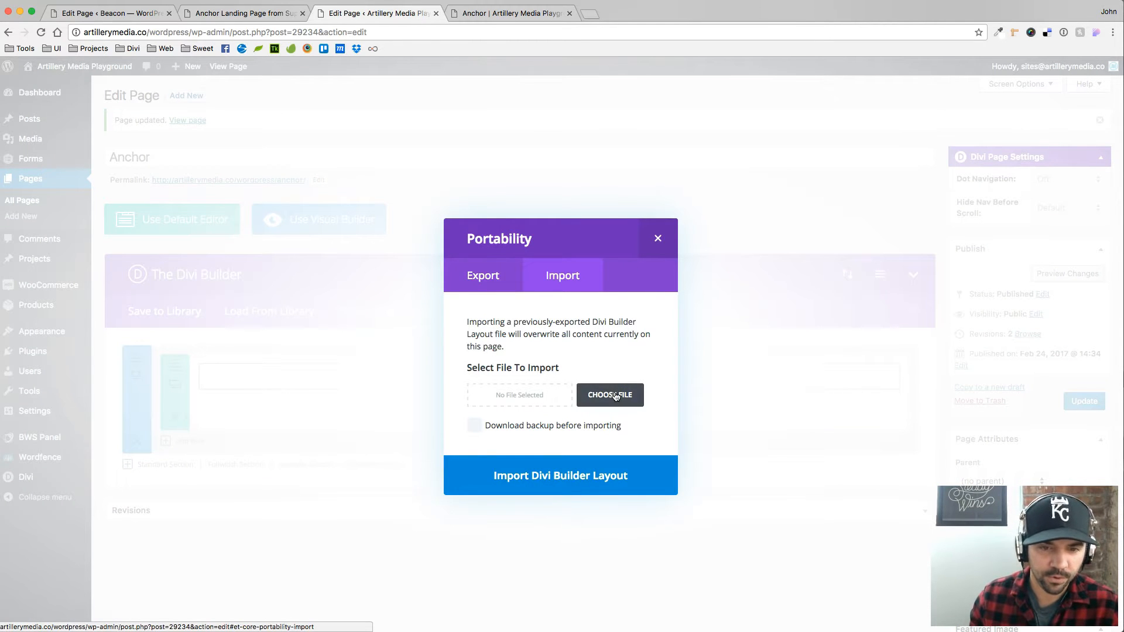
pyautogui.click(511, 84)
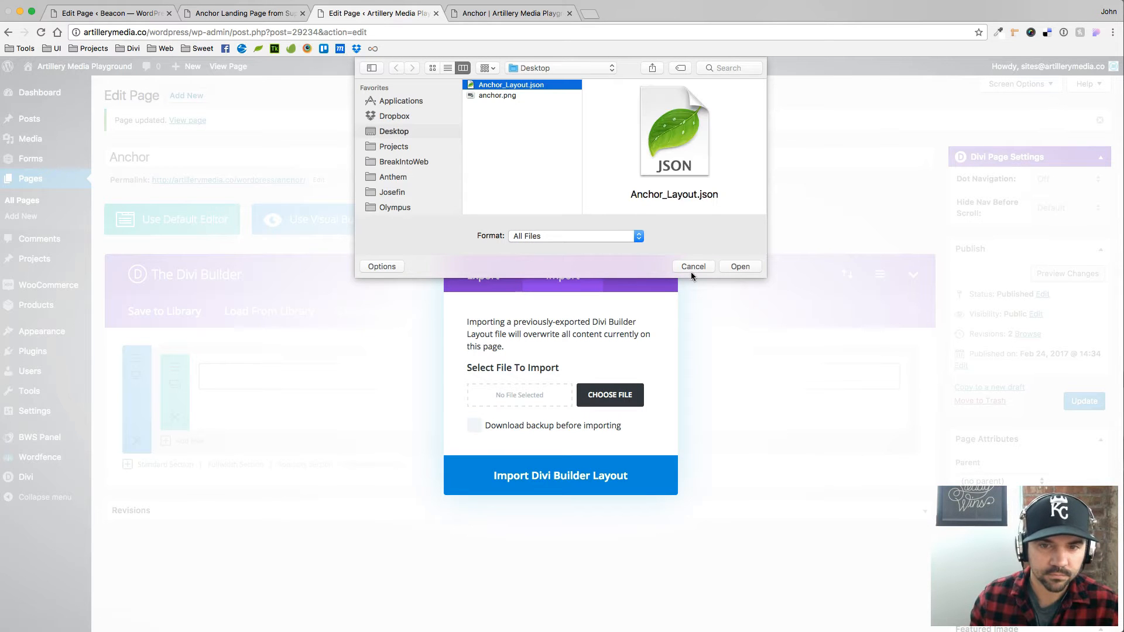
pyautogui.click(740, 266)
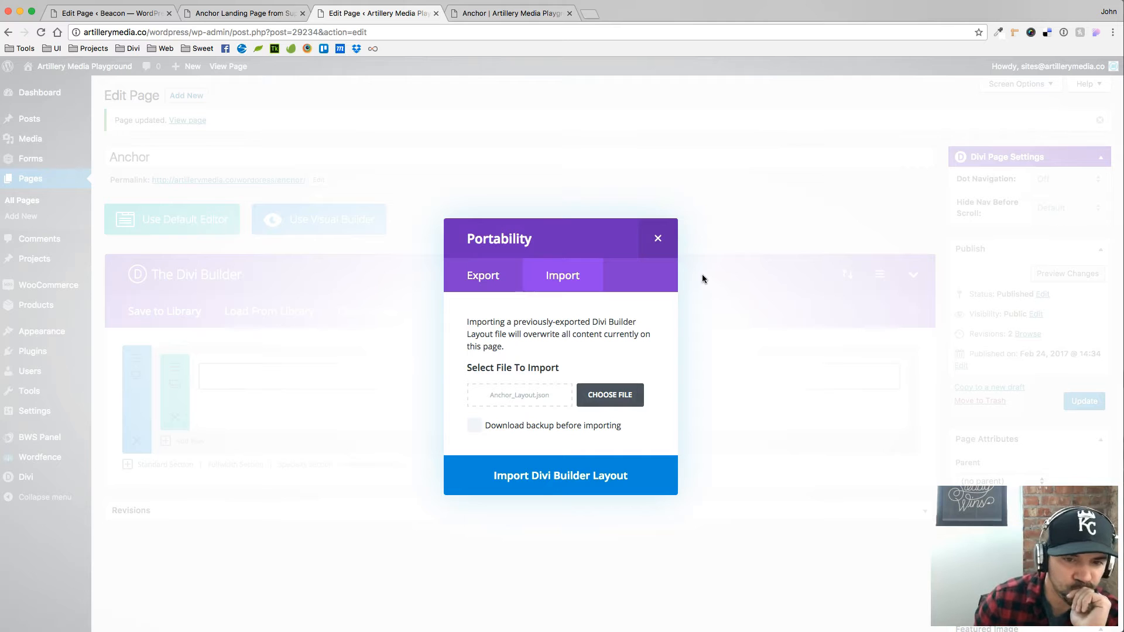
pyautogui.click(577, 478)
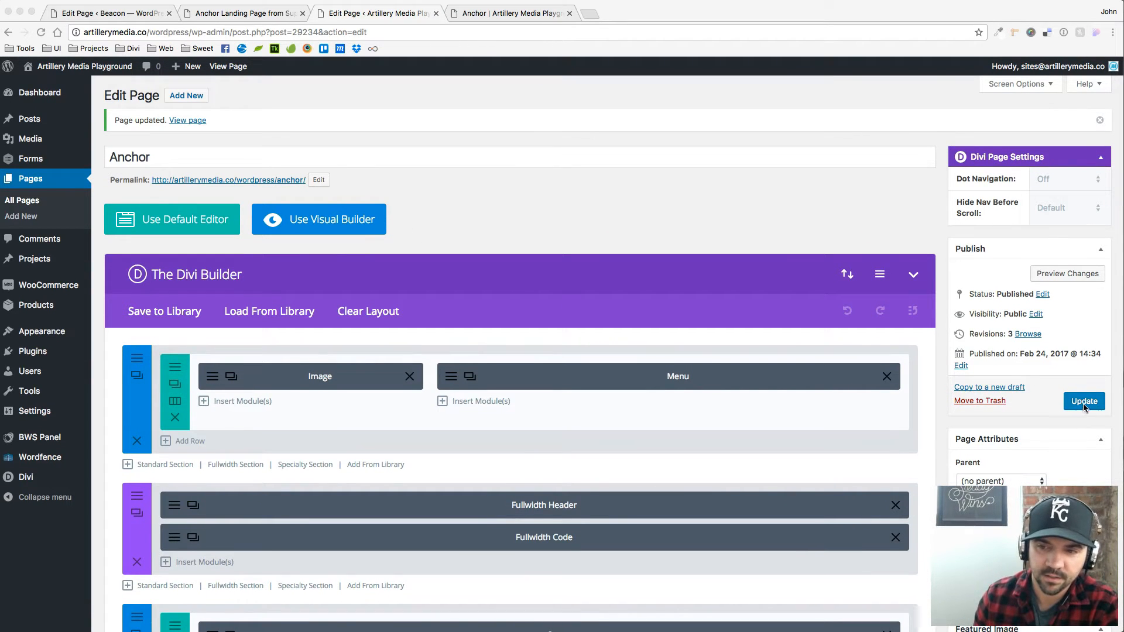
pyautogui.click(1079, 404)
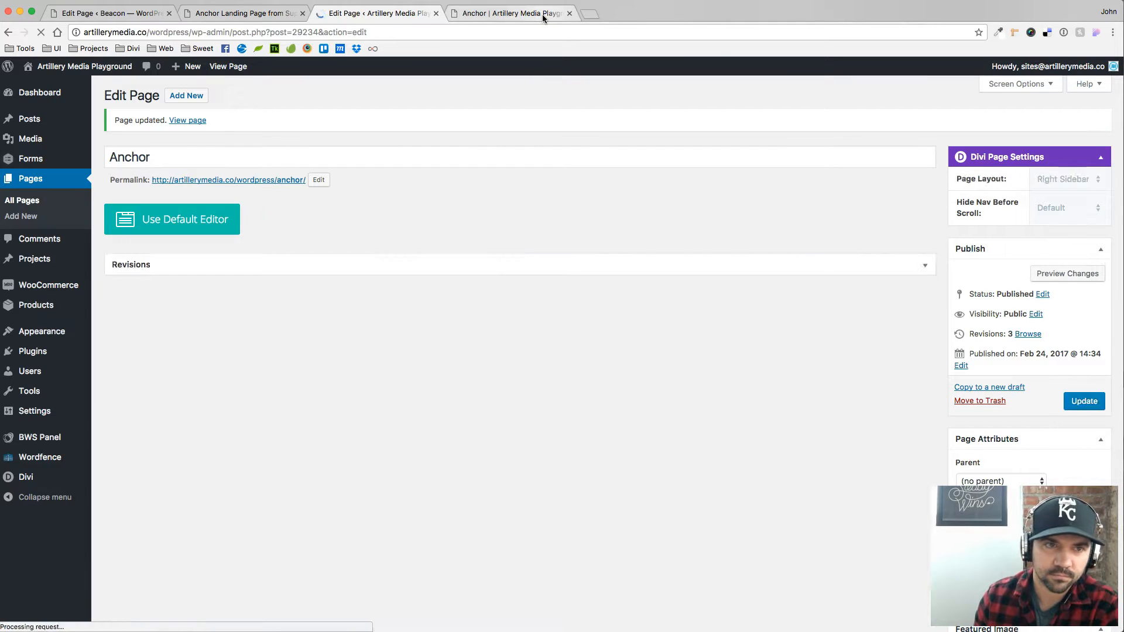
# Step: Examine the published Anchor page from its header and hero area through the quote, image sections and anchor graphic to the subscription form
pyautogui.click(542, 14)
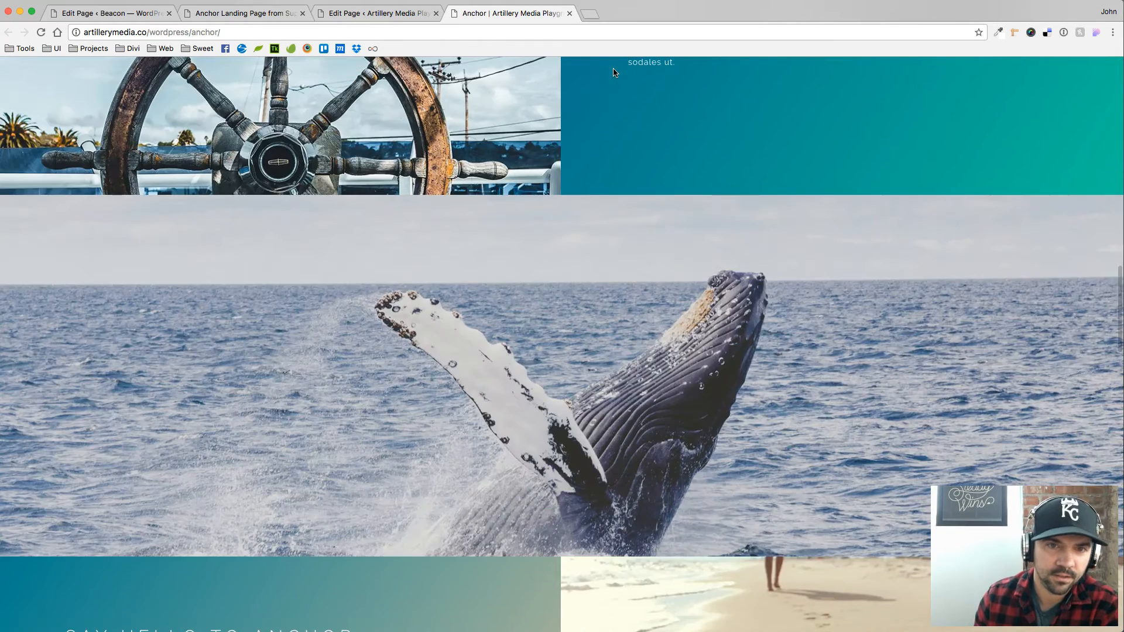
pyautogui.scroll(15, 620, 117)
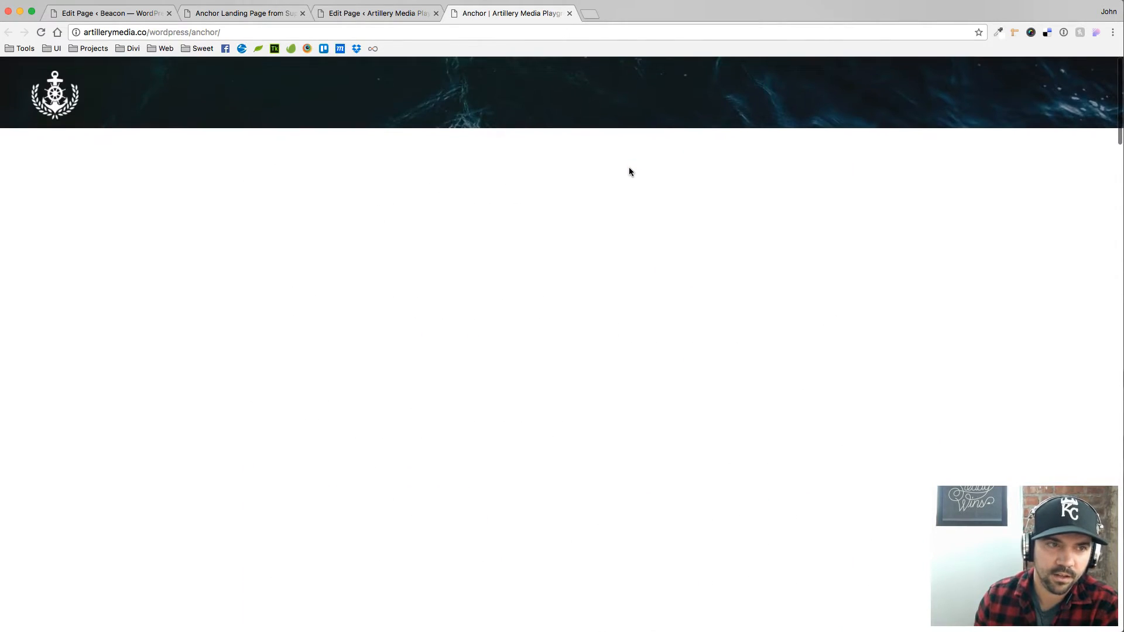
pyautogui.scroll(-10, 630, 223)
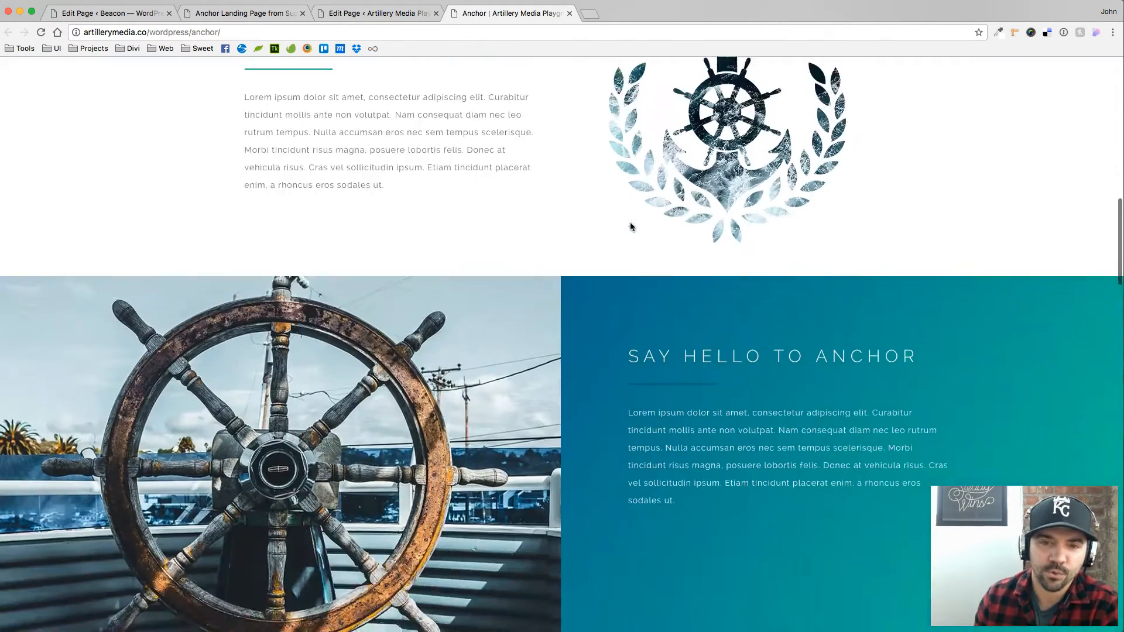
pyautogui.scroll(-15, 630, 226)
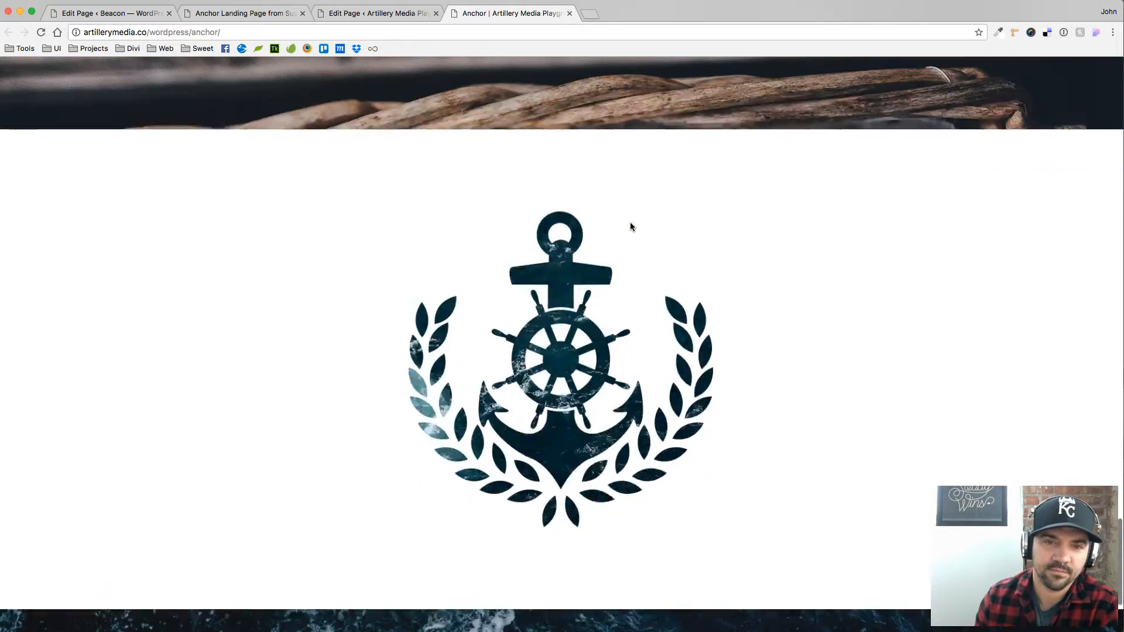
pyautogui.scroll(3, 631, 226)
pyautogui.scroll(-5, 630, 225)
pyautogui.scroll(15, 630, 225)
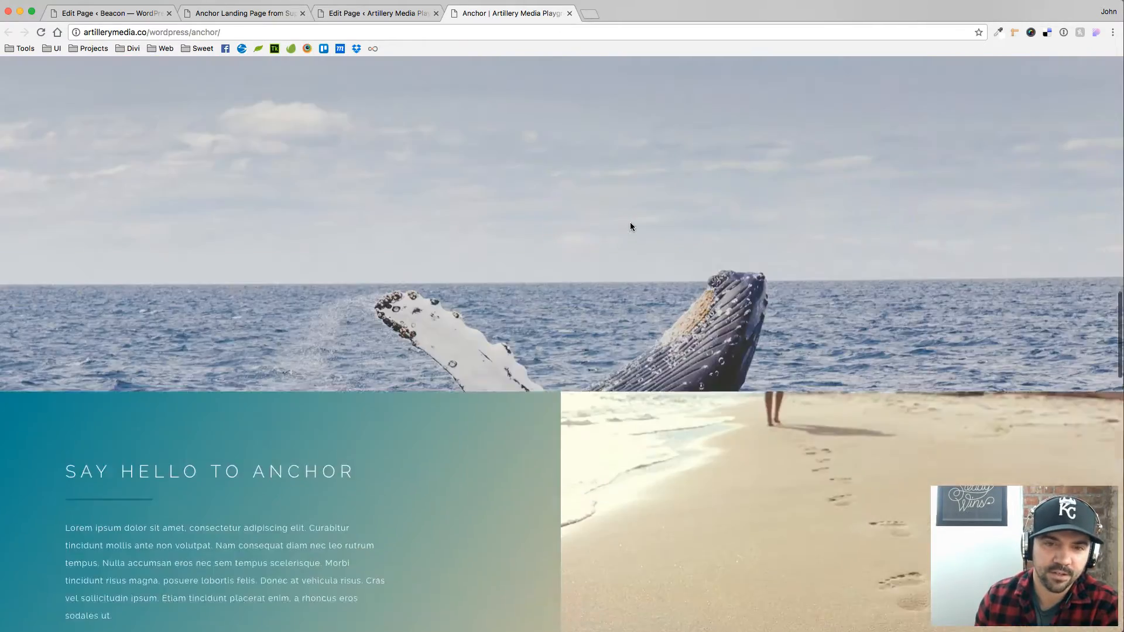
pyautogui.scroll(5, 631, 226)
pyautogui.scroll(-15, 631, 226)
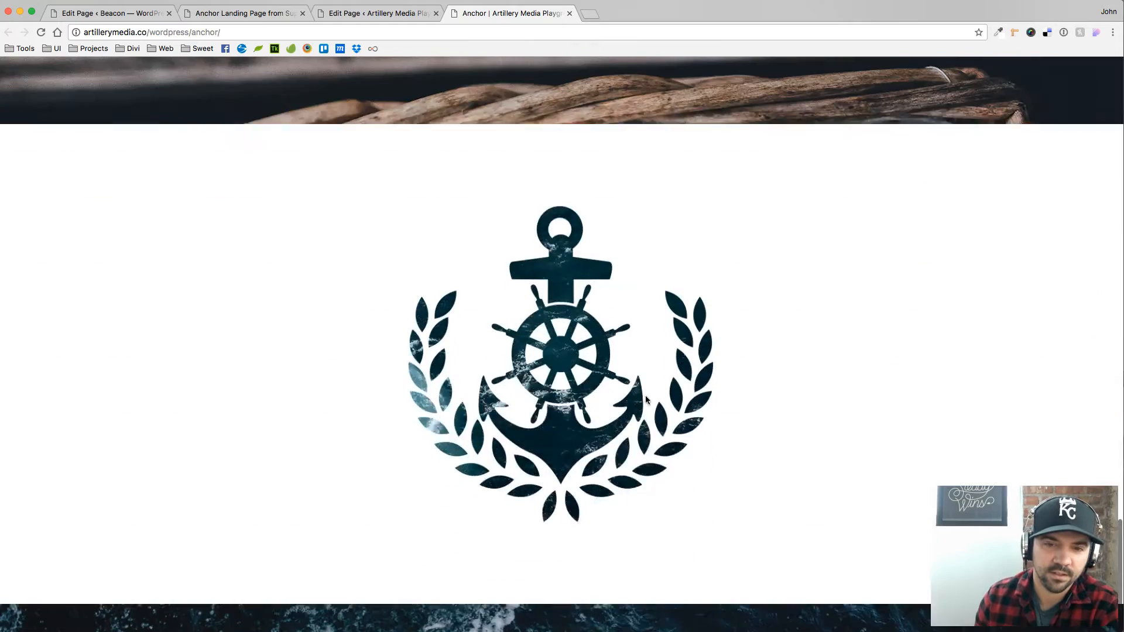
pyautogui.scroll(-5, 646, 398)
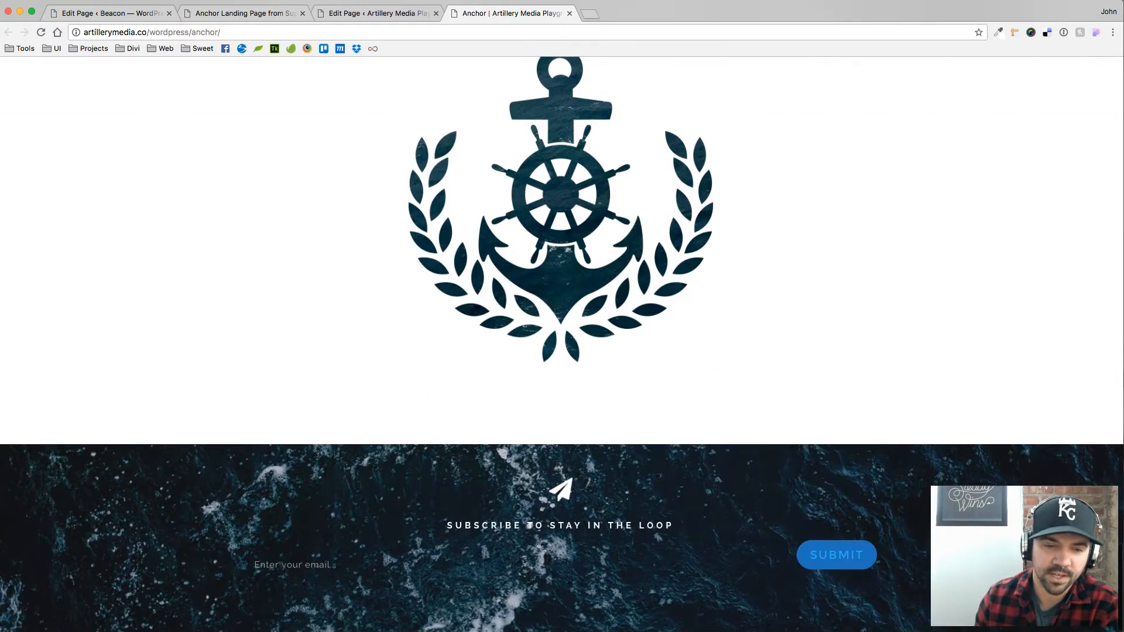
pyautogui.scroll(20, 535, 264)
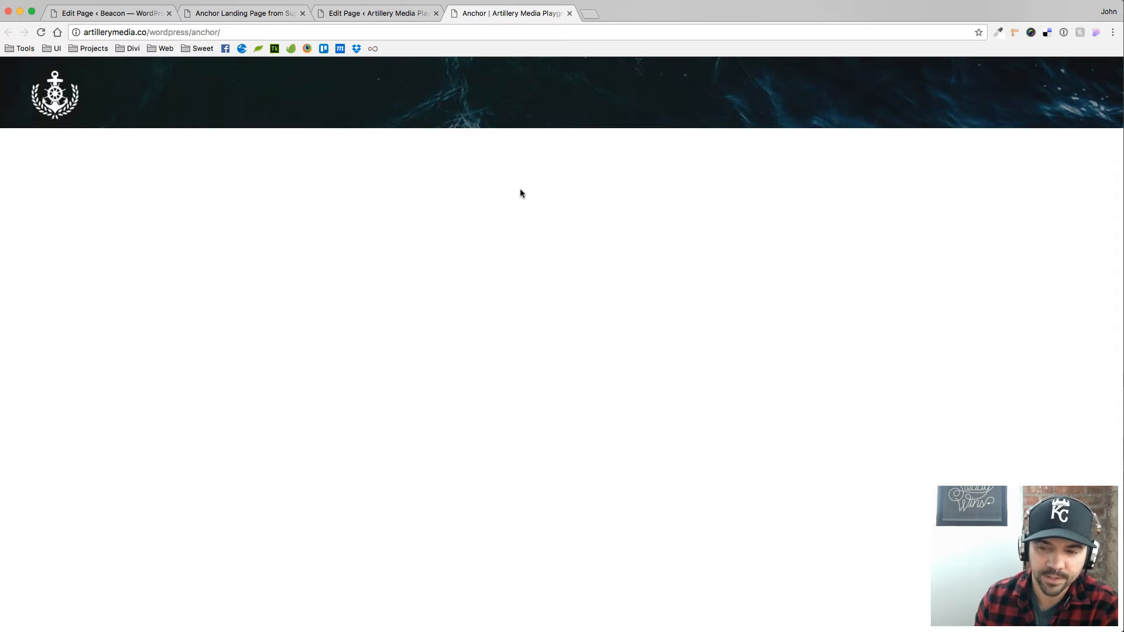
pyautogui.scroll(-5, 624, 265)
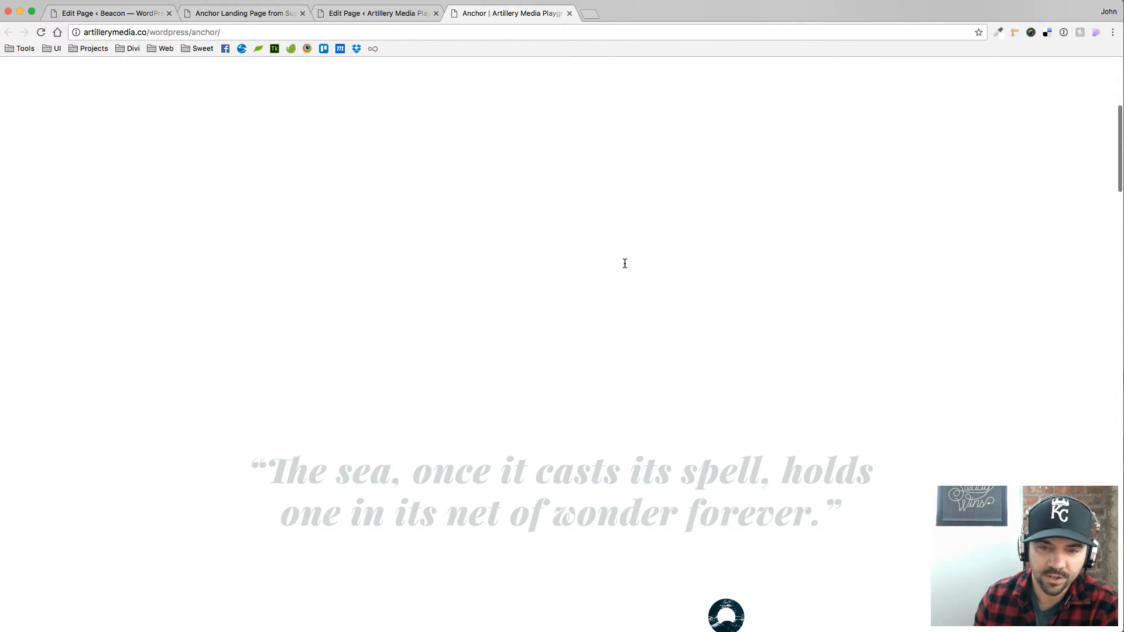
pyautogui.scroll(-4, 625, 263)
pyautogui.scroll(8, 624, 263)
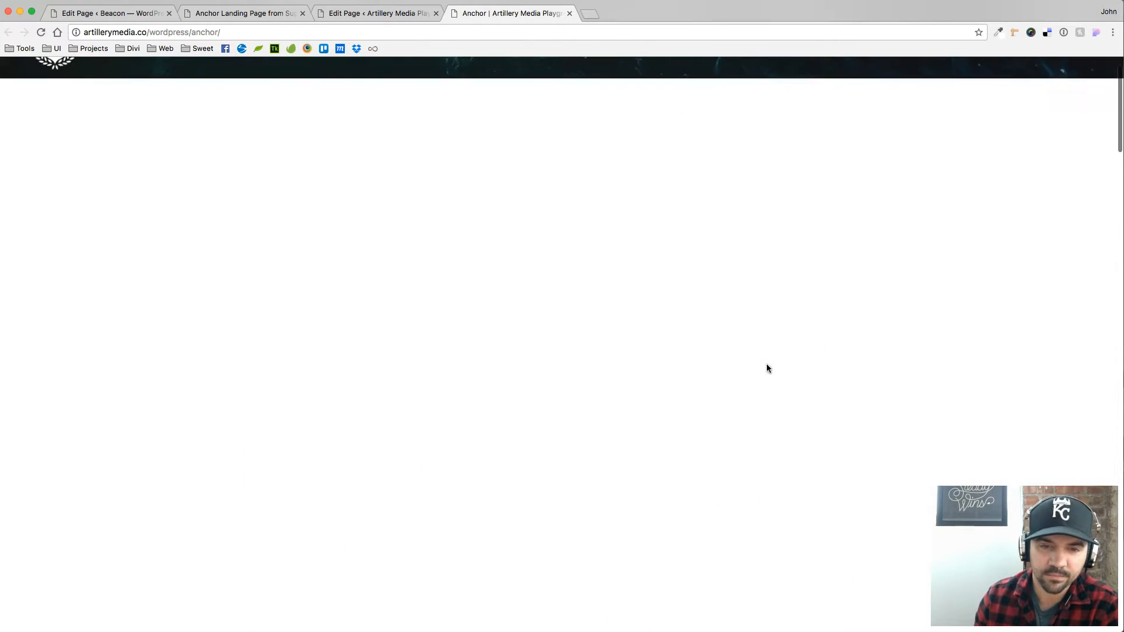
pyautogui.scroll(-10, 581, 287)
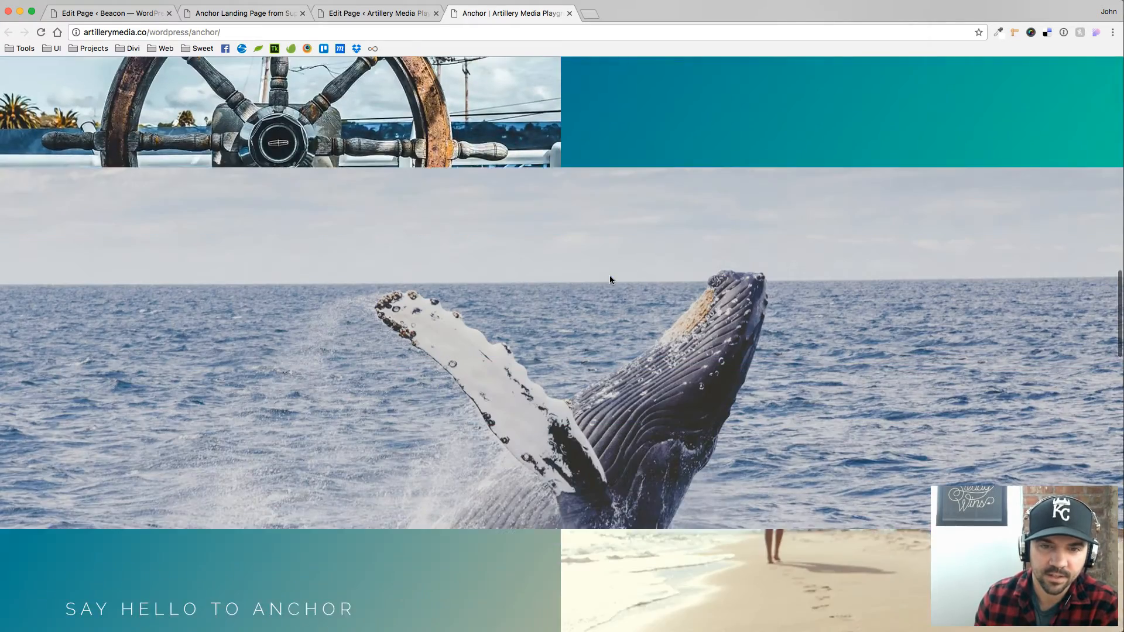
pyautogui.scroll(-3, 609, 280)
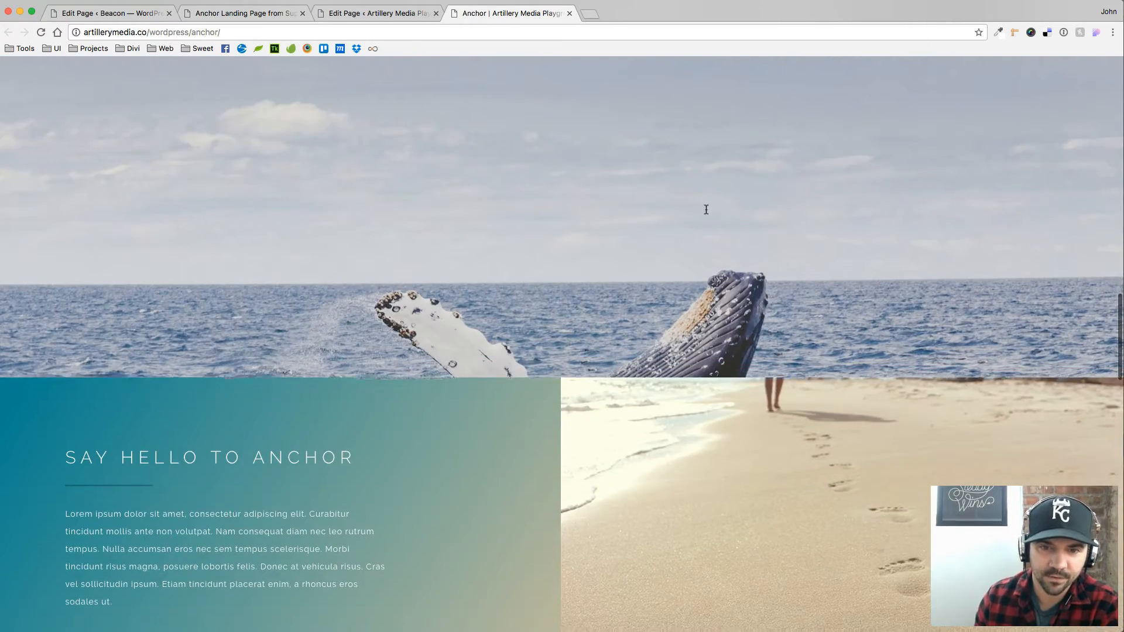
pyautogui.scroll(15, 729, 260)
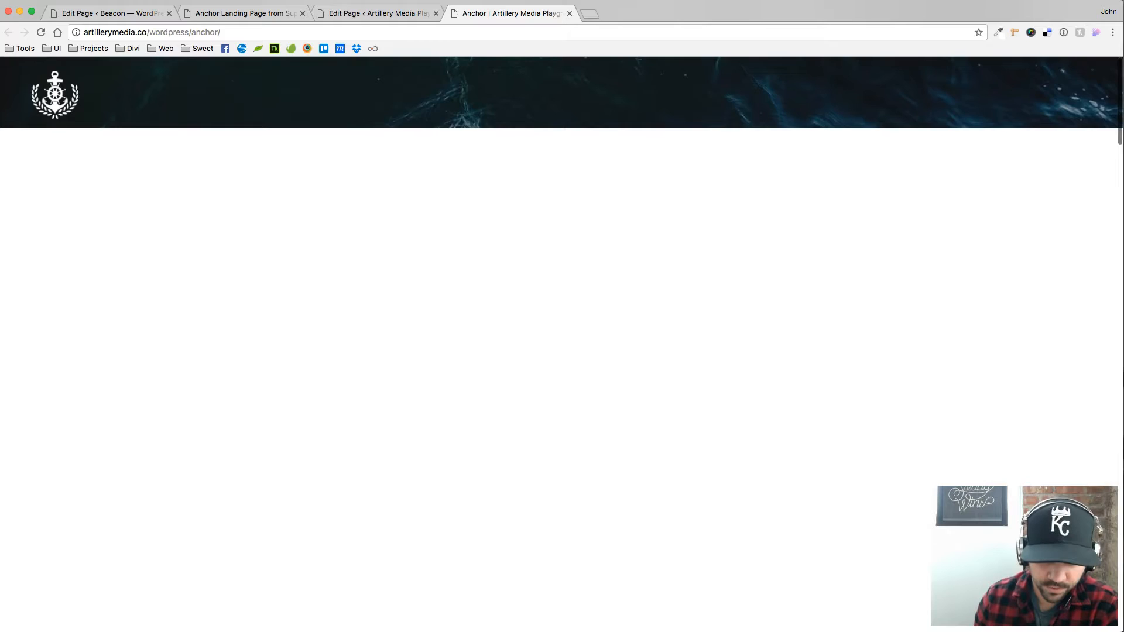
# Step: Switch to the code editor, copy the entire contents of custom.css, and return to the browser
pyautogui.click(635, 631)
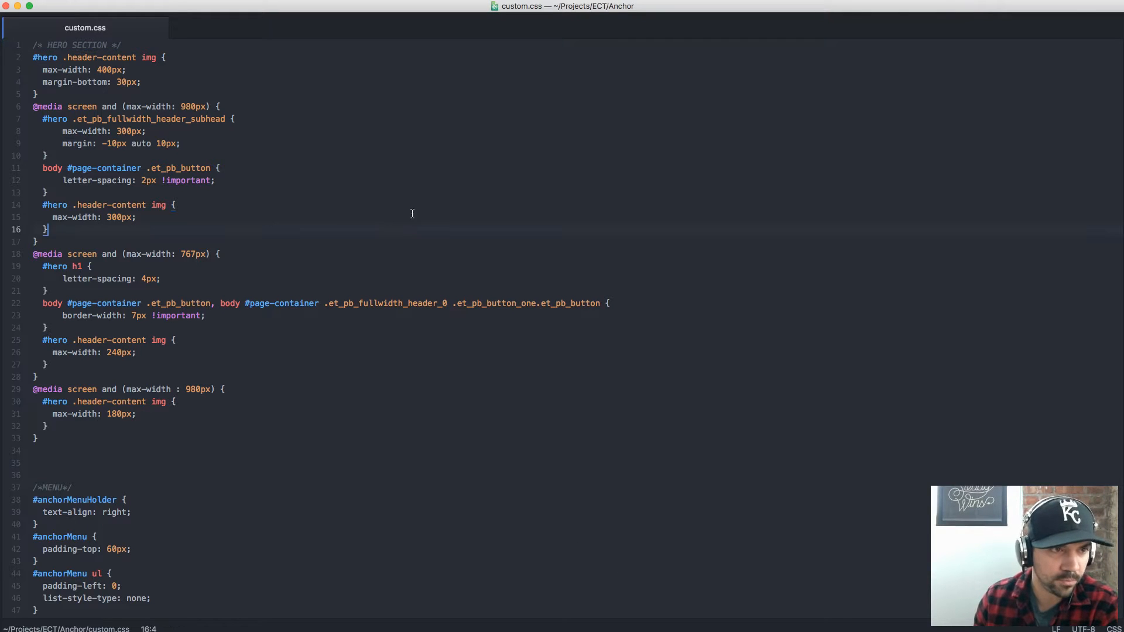
pyautogui.press('super+a')
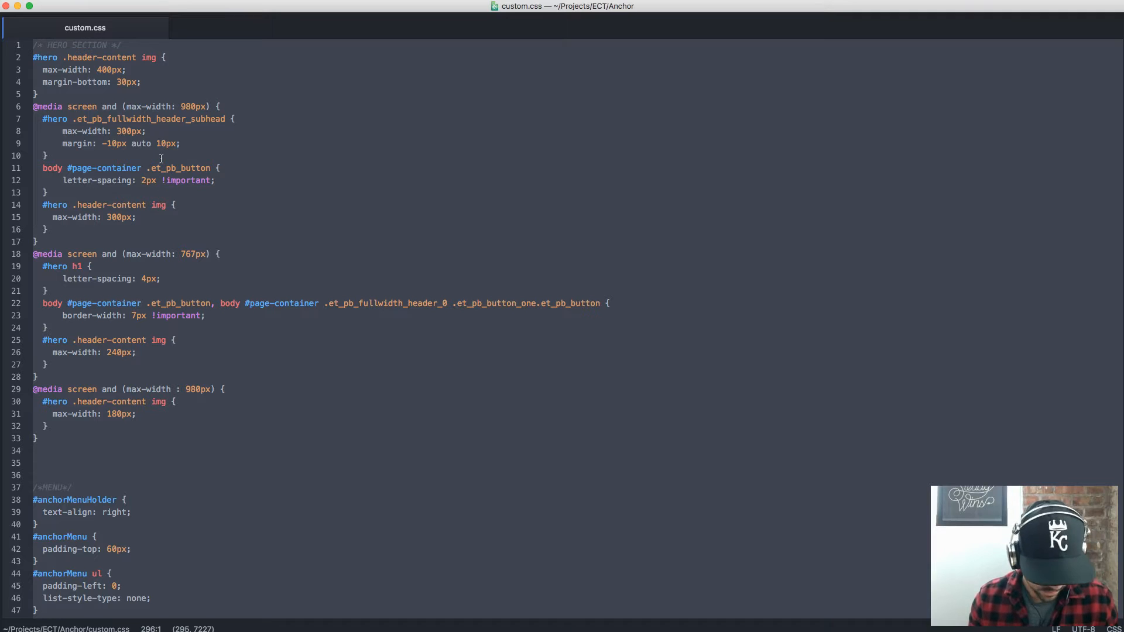
pyautogui.press('super+Tab')
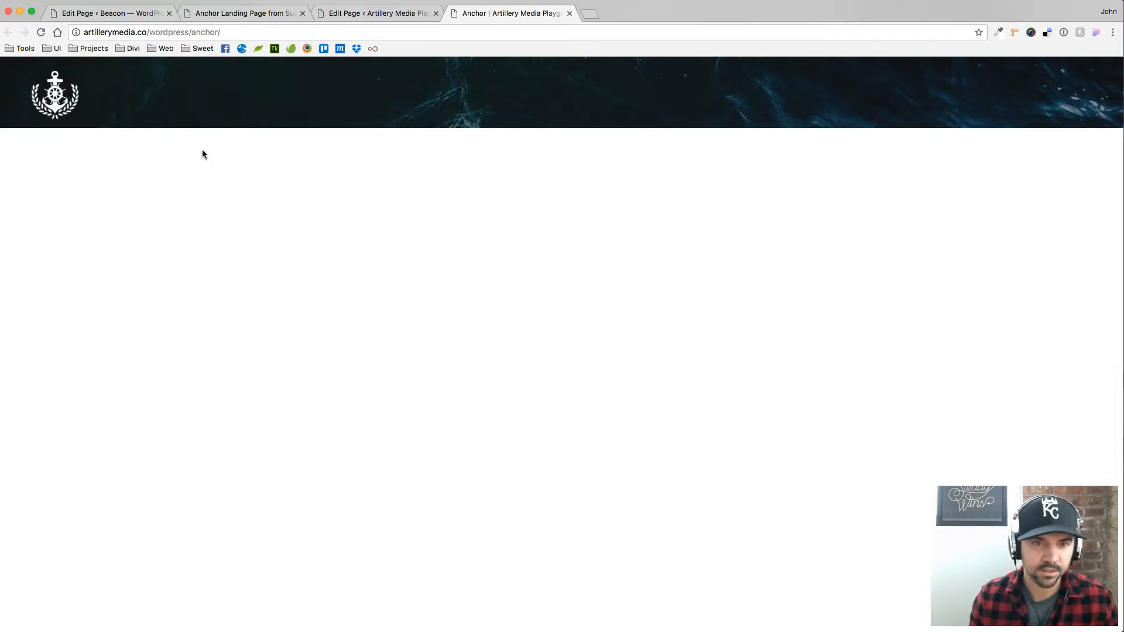
# Step: Paste the copied CSS into the Custom CSS of the Anchor page's Divi Builder settings, save the settings and update the page
pyautogui.click(371, 13)
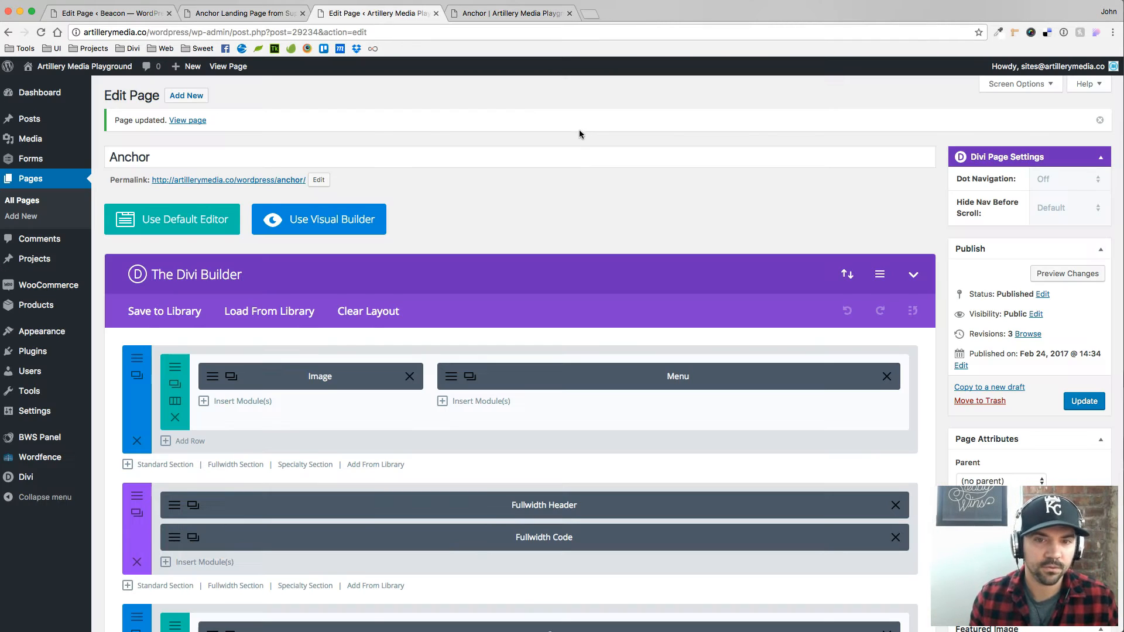
pyautogui.click(880, 275)
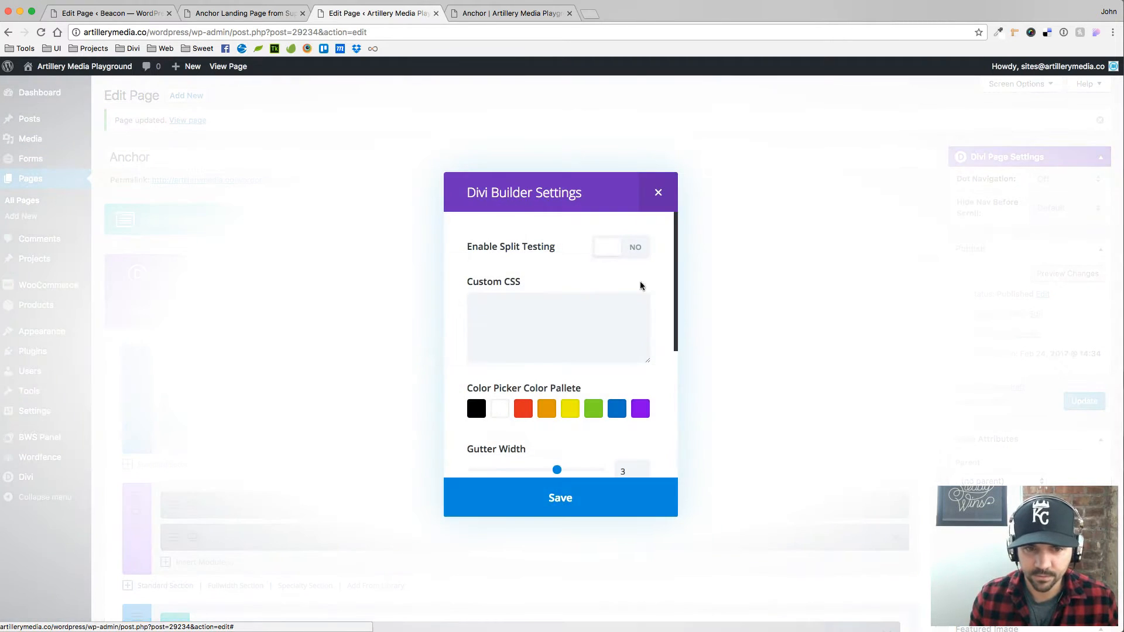
pyautogui.press('super+v')
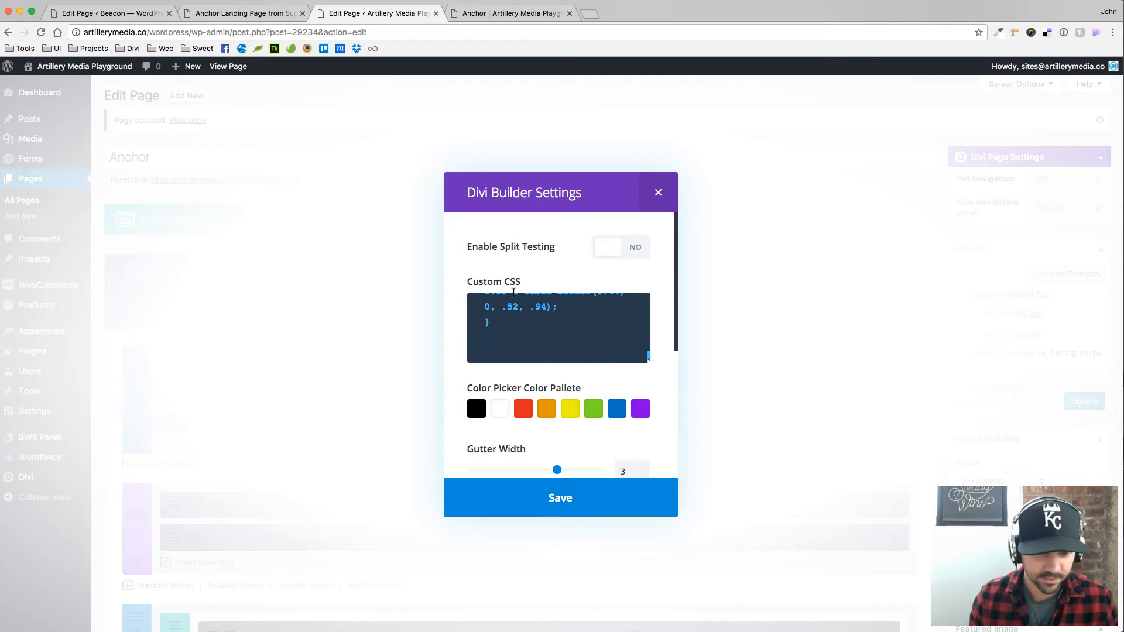
pyautogui.click(556, 500)
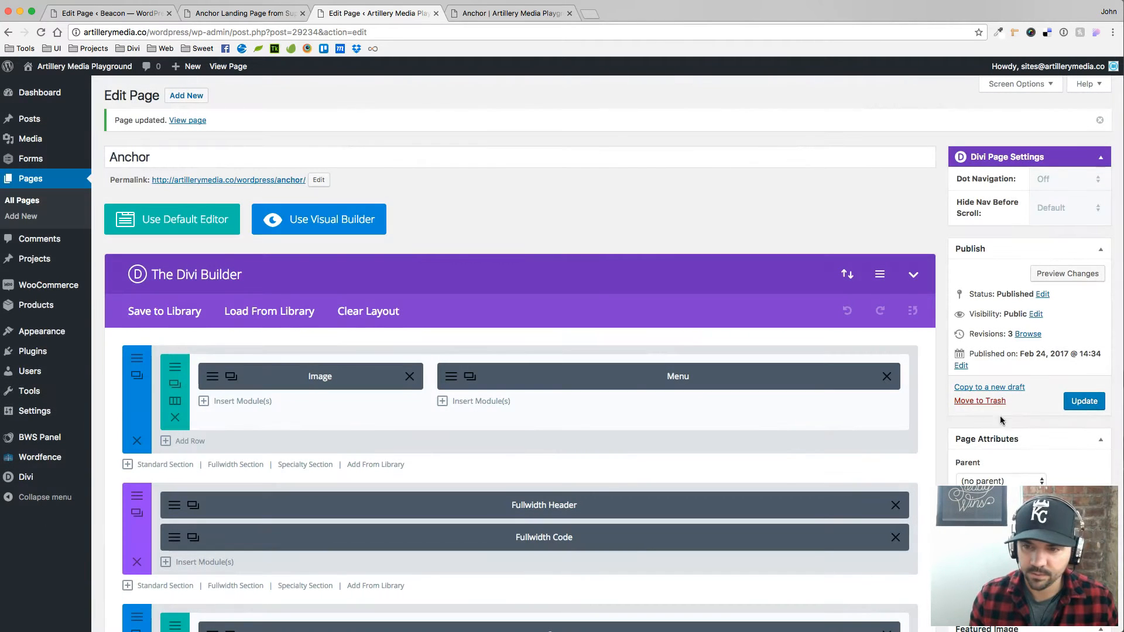
pyautogui.click(1084, 401)
# Step: Reload the published Anchor page and compare its header, hero area and Learn More button with the original demo page
pyautogui.click(478, 17)
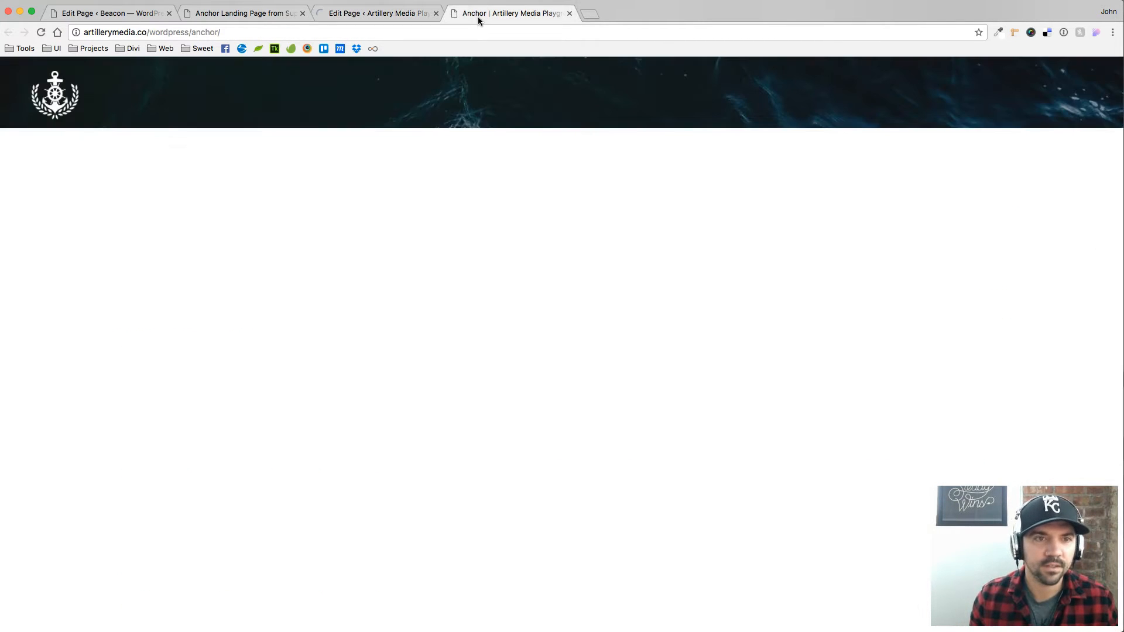
pyautogui.click(41, 33)
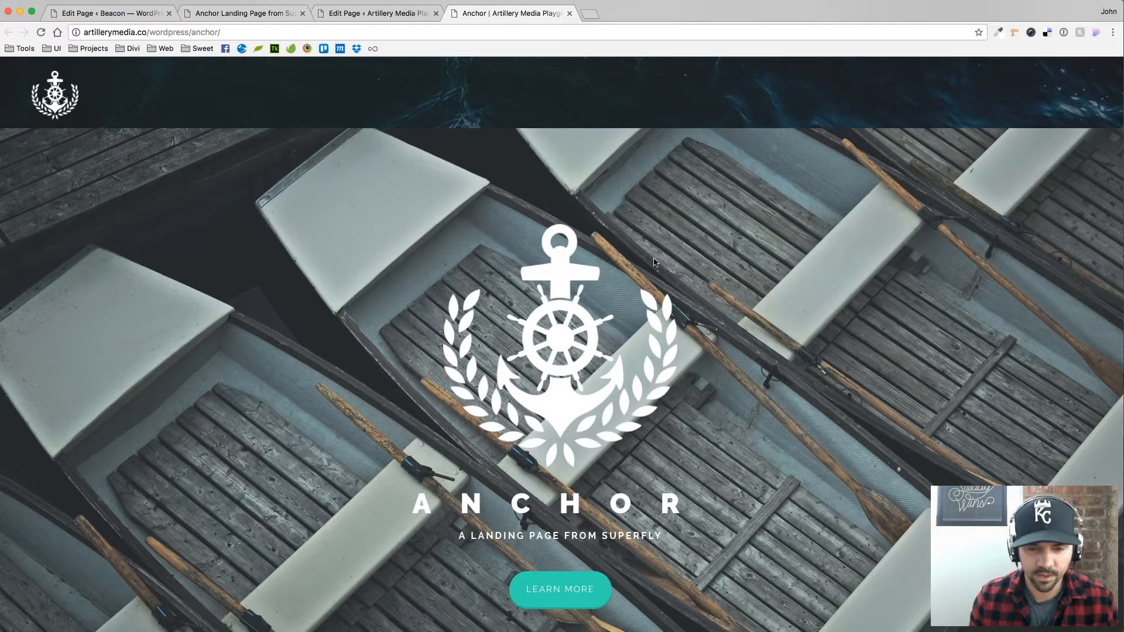
pyautogui.scroll(-3, 655, 267)
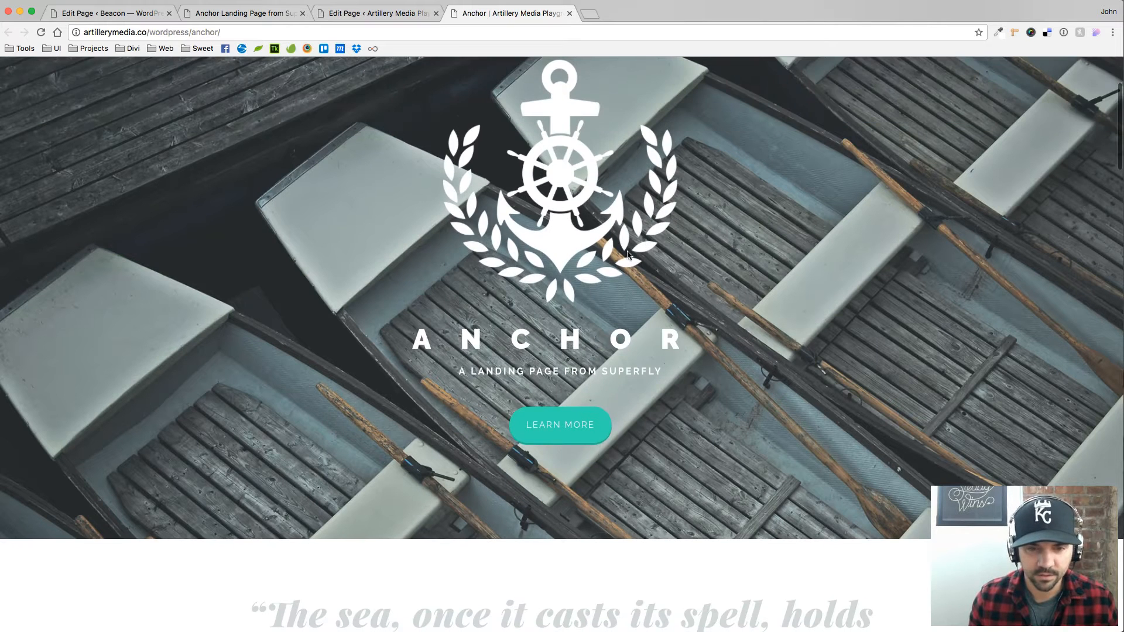
pyautogui.click(249, 13)
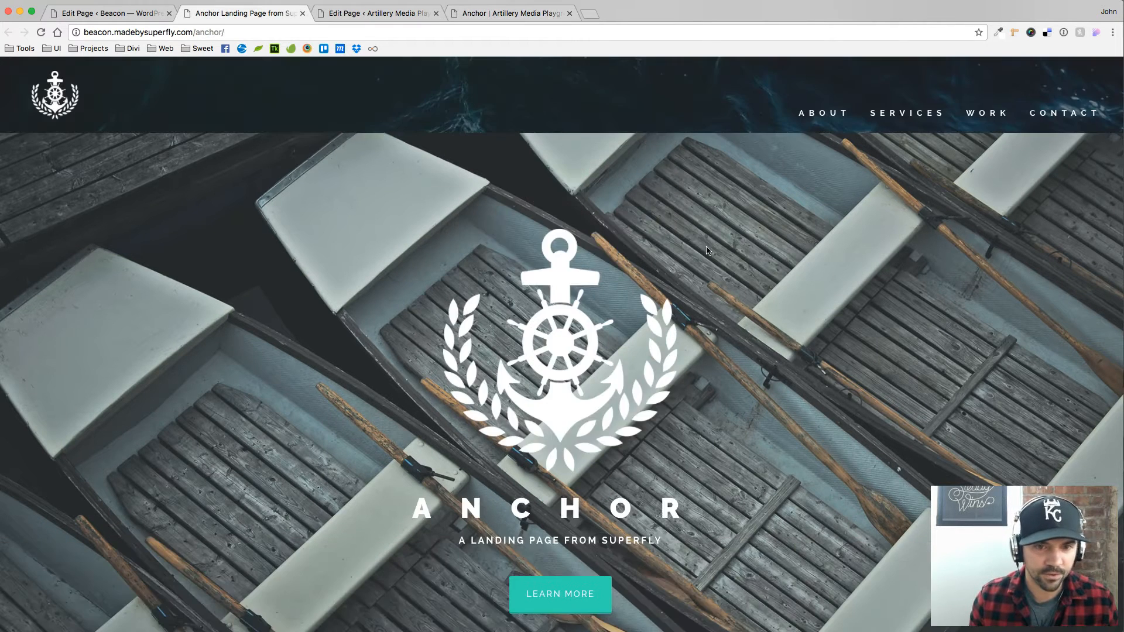
pyautogui.scroll(-2, 708, 251)
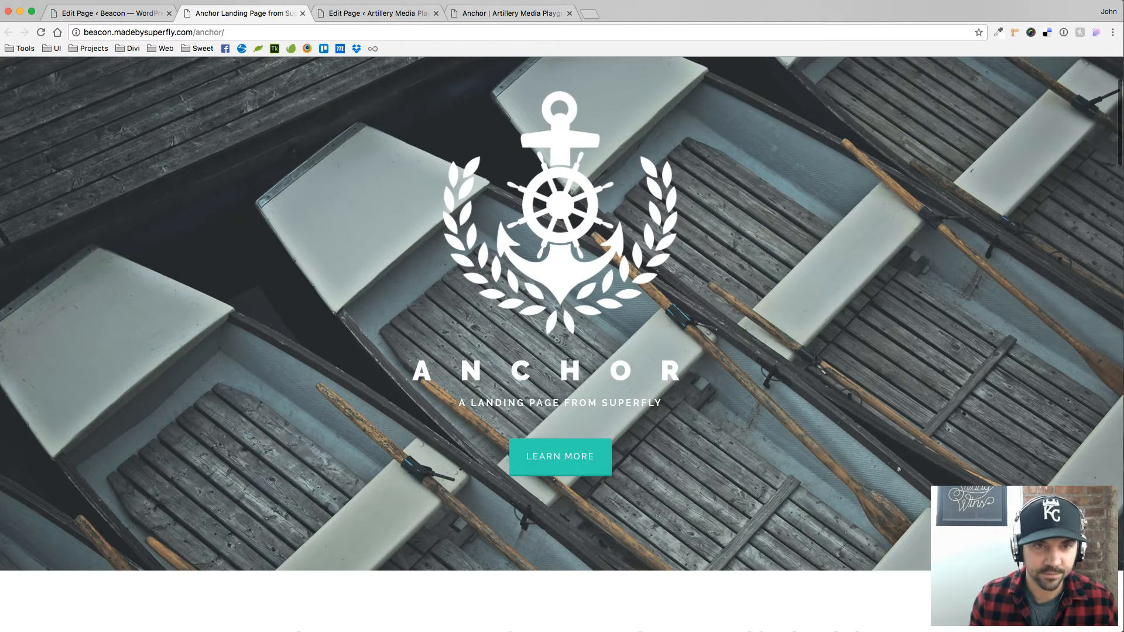
pyautogui.click(514, 13)
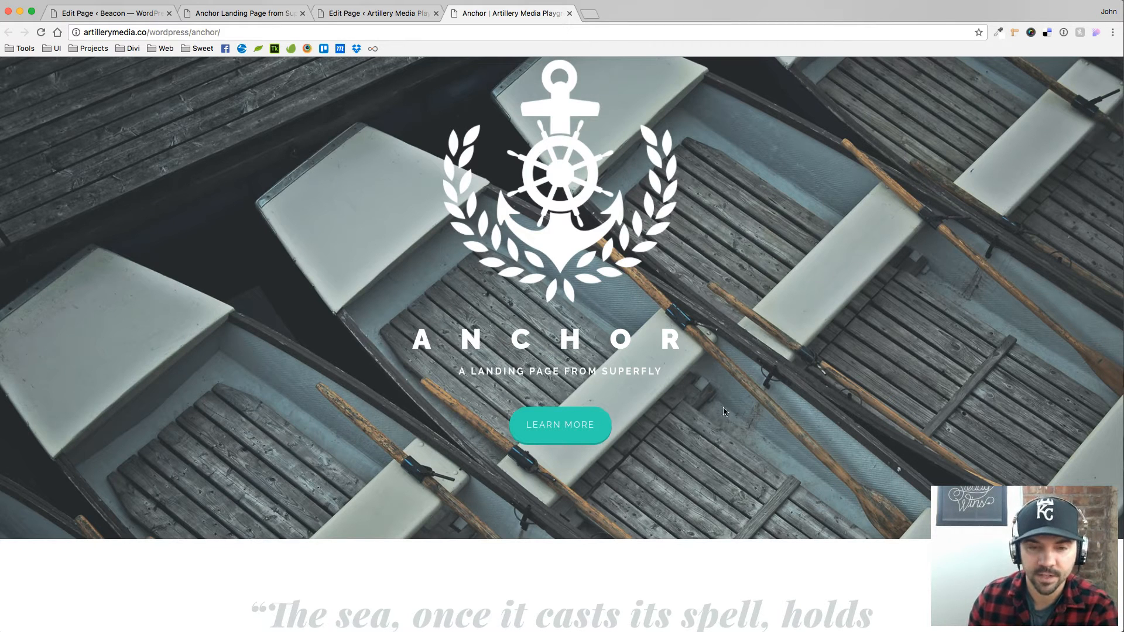
# Step: Examine the published Anchor page from the quote through the gradient, whale and beach sections to the subscription form
pyautogui.scroll(-3, 733, 357)
pyautogui.scroll(-8, 733, 358)
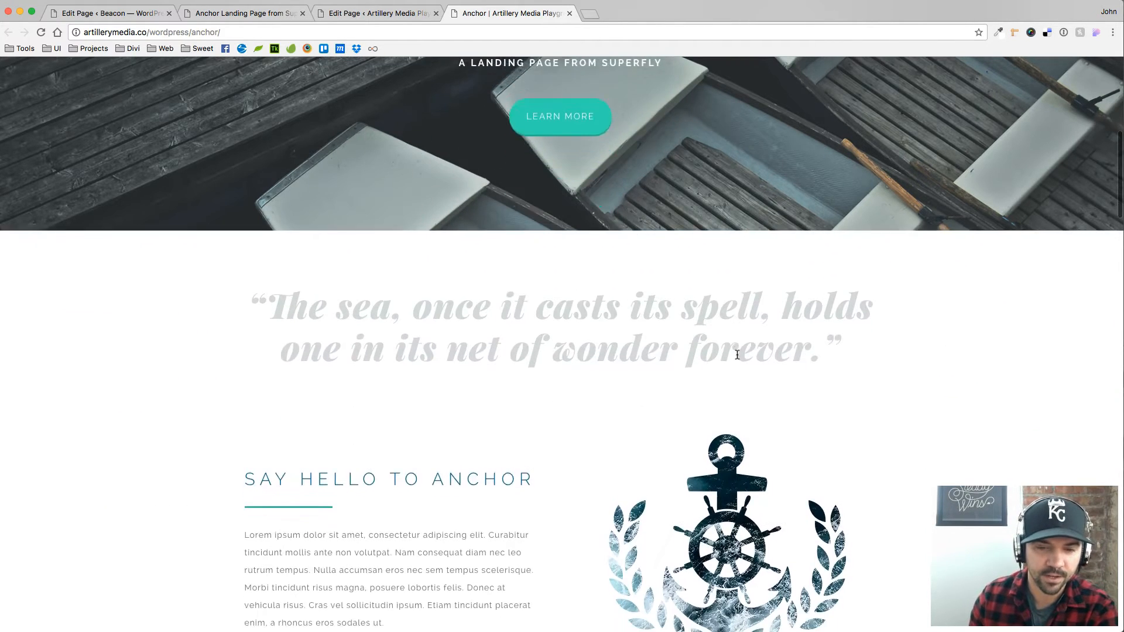
pyautogui.scroll(-6, 721, 346)
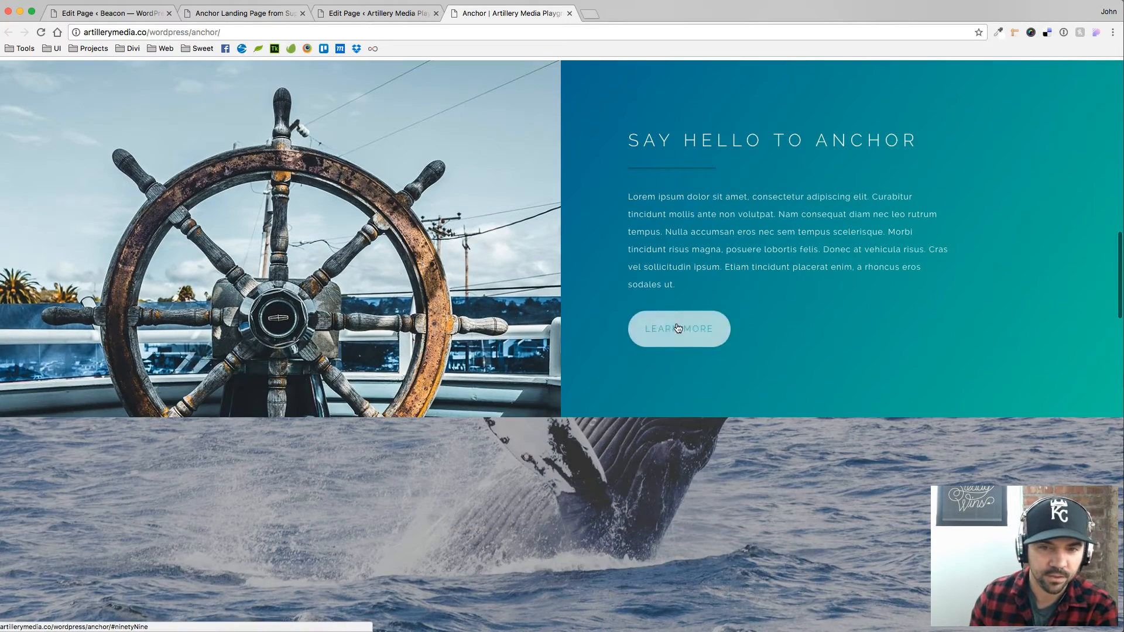
pyautogui.scroll(-10, 808, 316)
pyautogui.scroll(2, 482, 157)
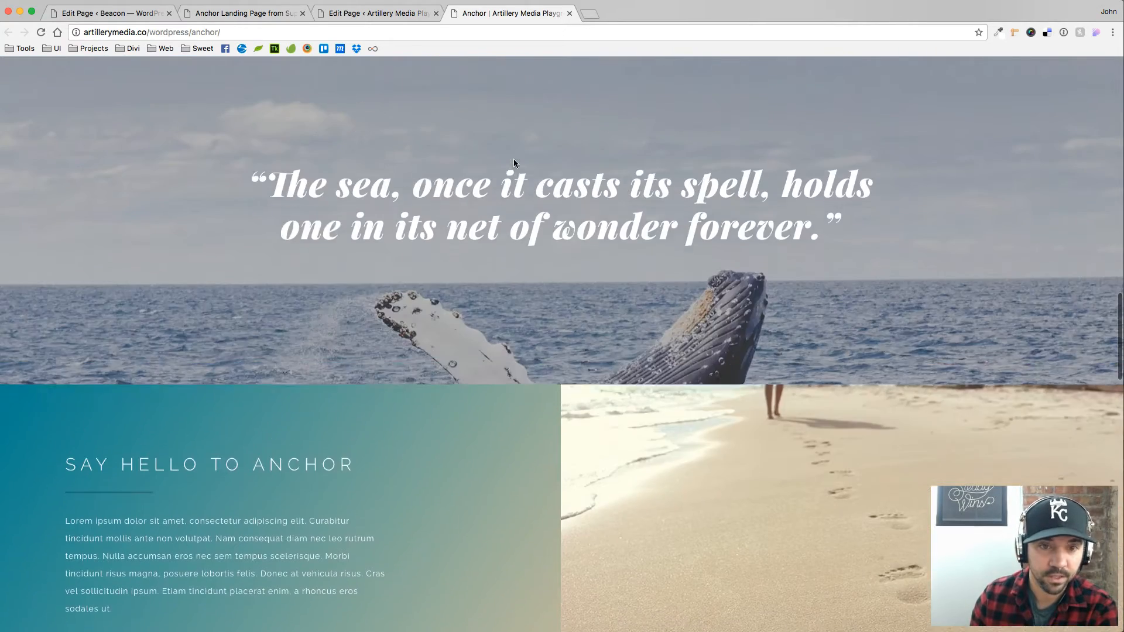
pyautogui.scroll(-3, 445, 240)
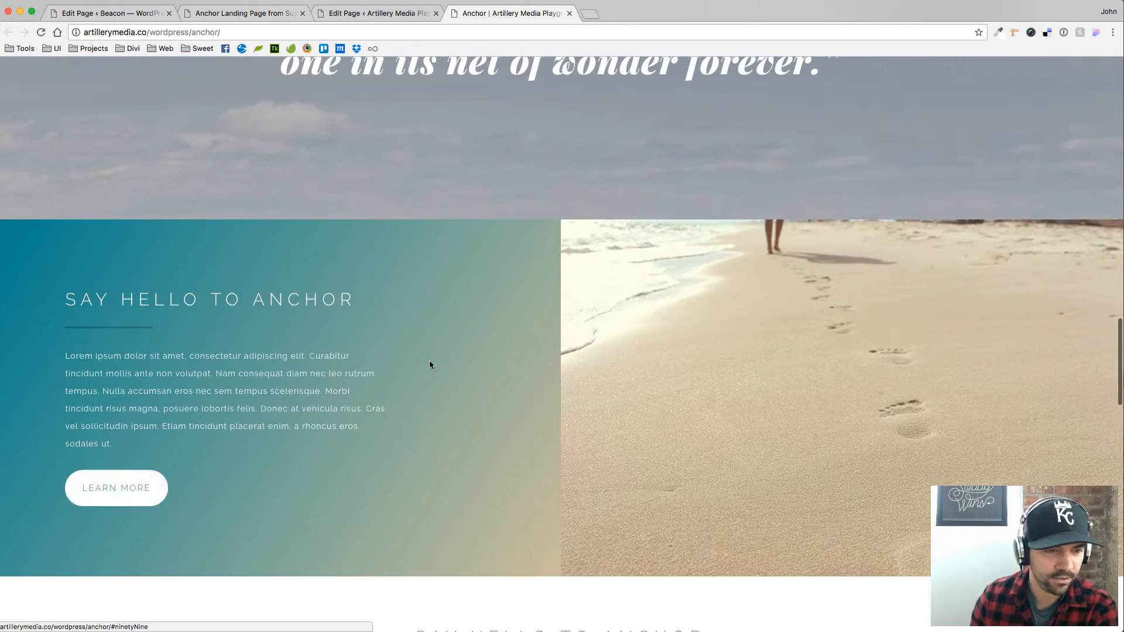
pyautogui.scroll(-8, 444, 363)
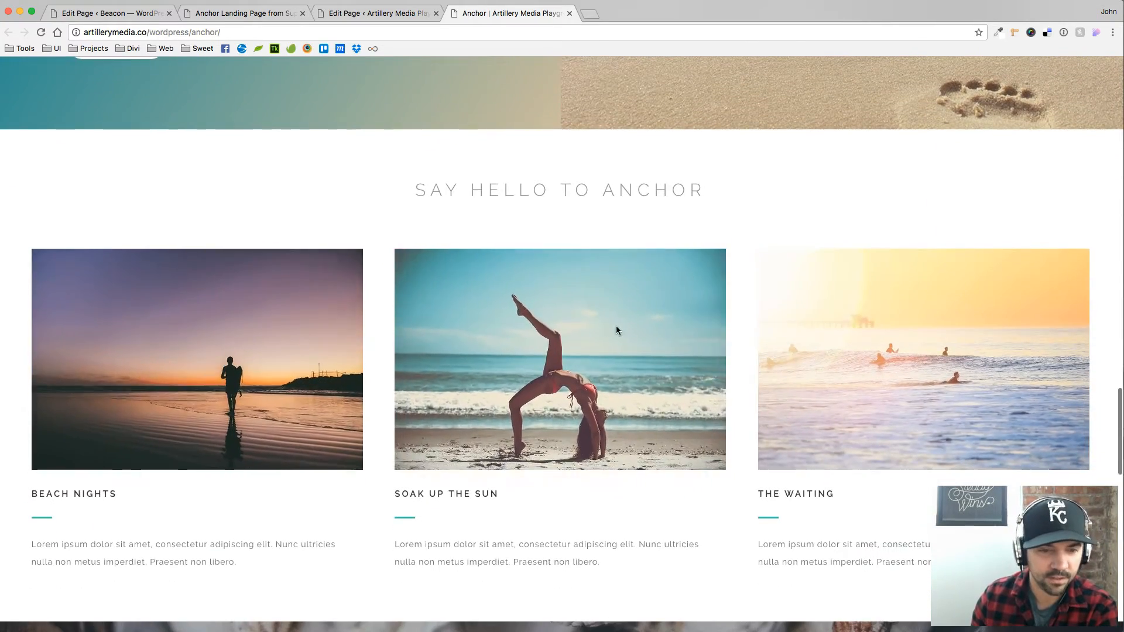
pyautogui.scroll(-13, 648, 326)
pyautogui.scroll(-4, 658, 332)
pyautogui.scroll(2, 662, 332)
pyautogui.scroll(-4, 662, 332)
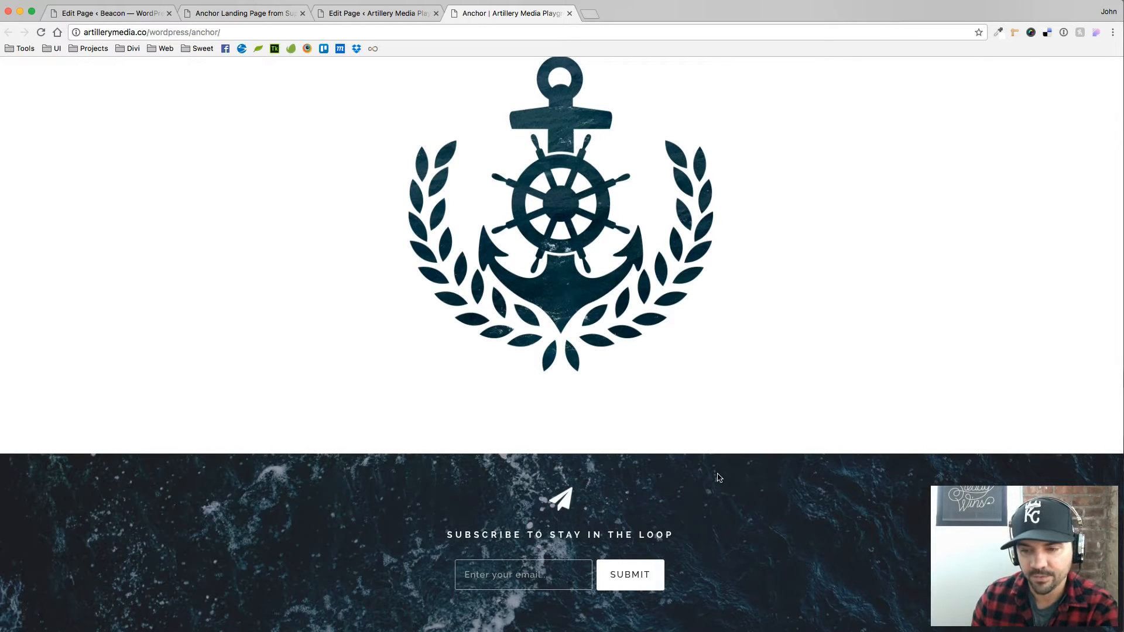
# Step: Set Add Button Icon to Yes in the theme customizer's Buttons Style settings and reload the published Anchor page
pyautogui.click(406, 10)
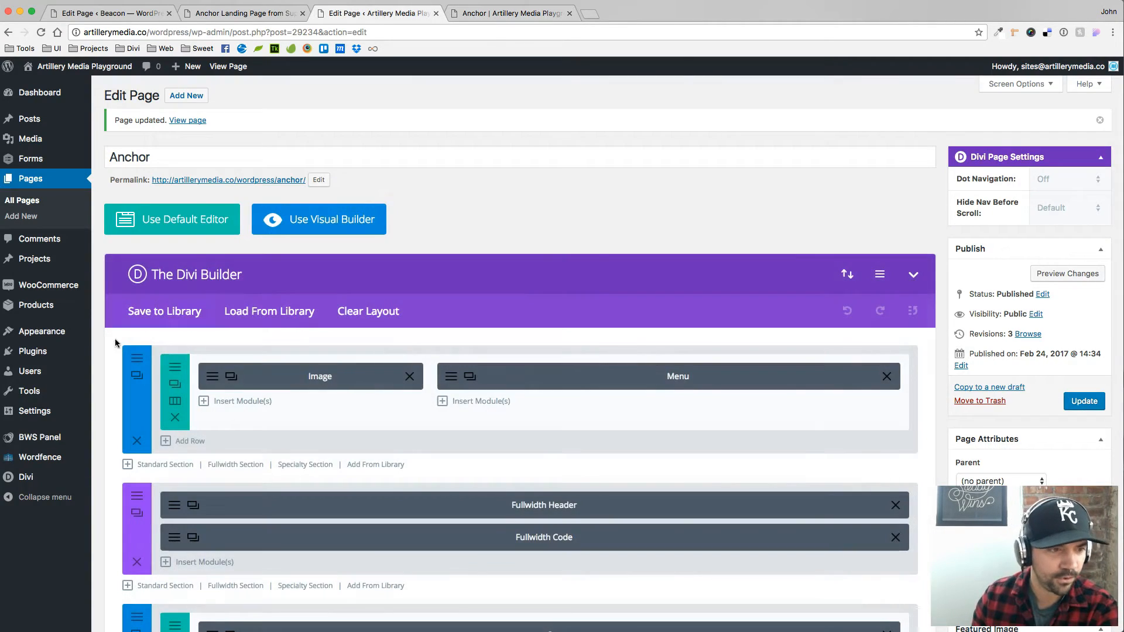
pyautogui.moveTo(64, 331)
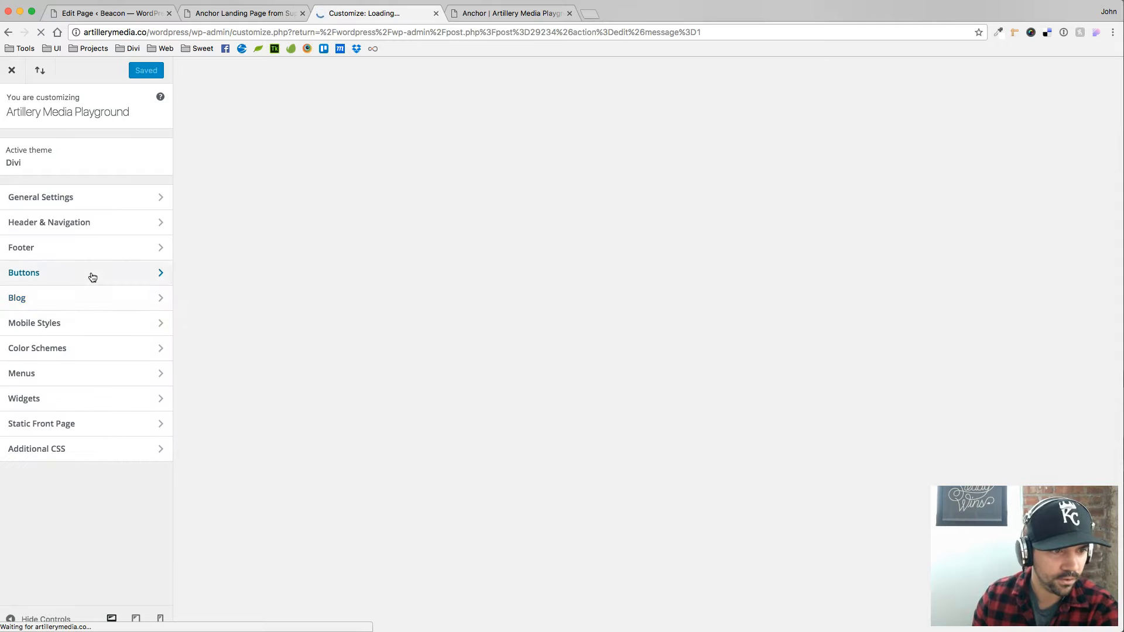
pyautogui.click(91, 272)
pyautogui.click(96, 156)
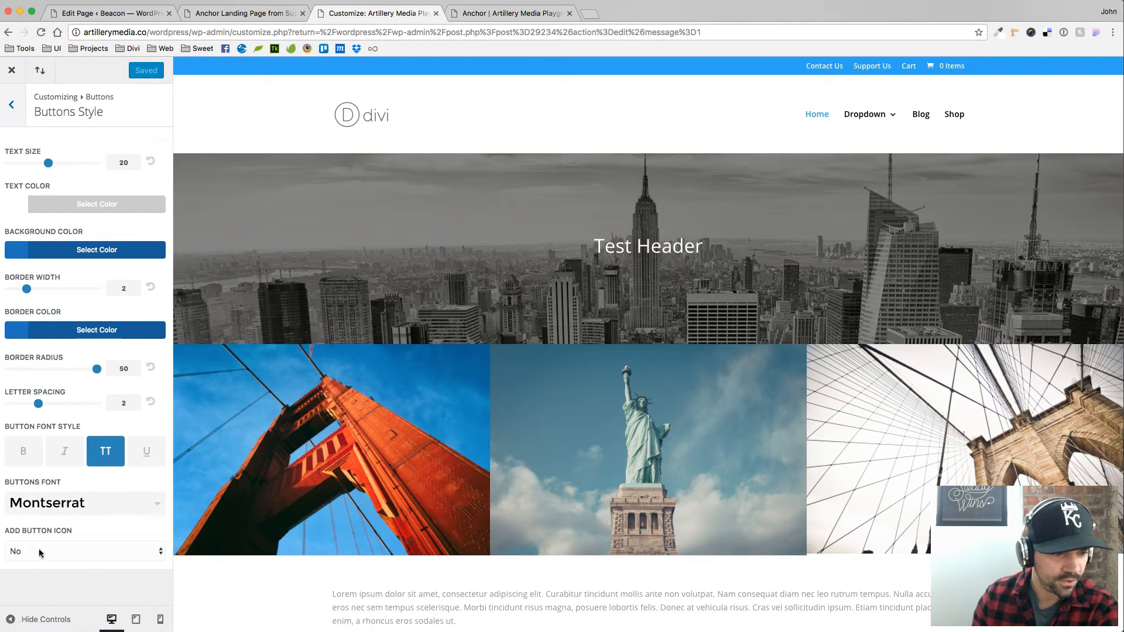
pyautogui.click(93, 552)
pyautogui.click(80, 533)
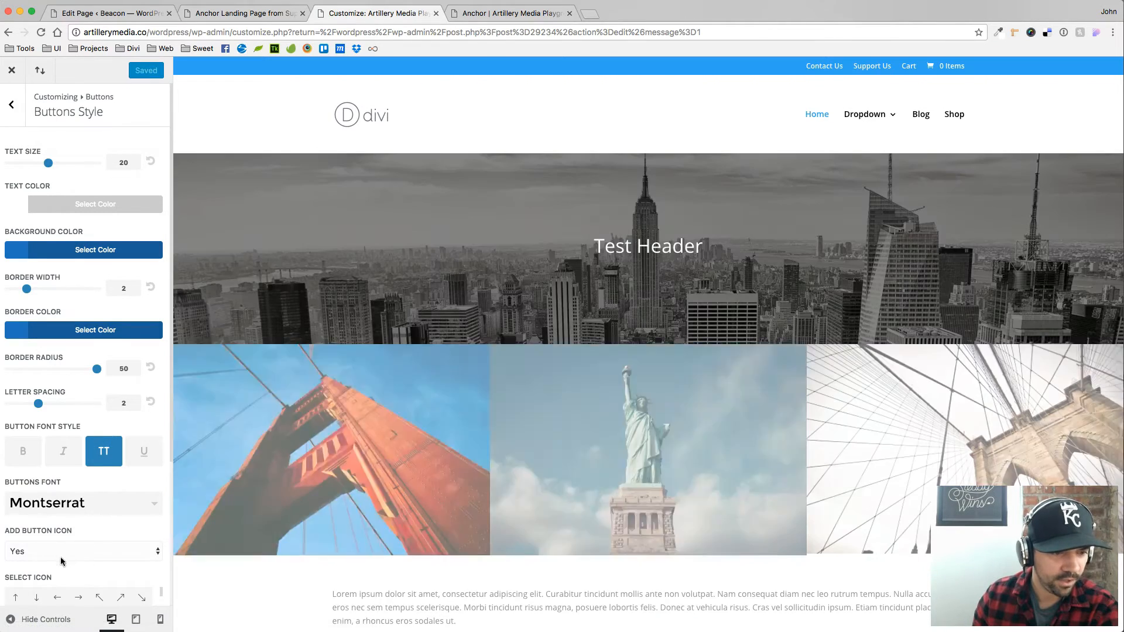
pyautogui.click(533, 13)
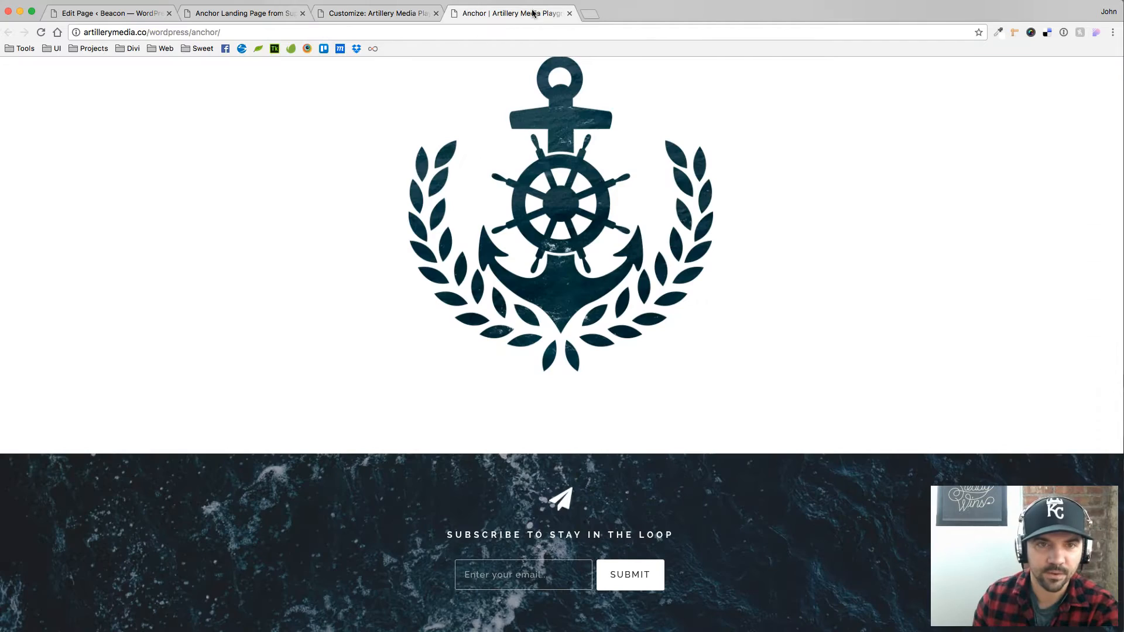
pyautogui.click(40, 32)
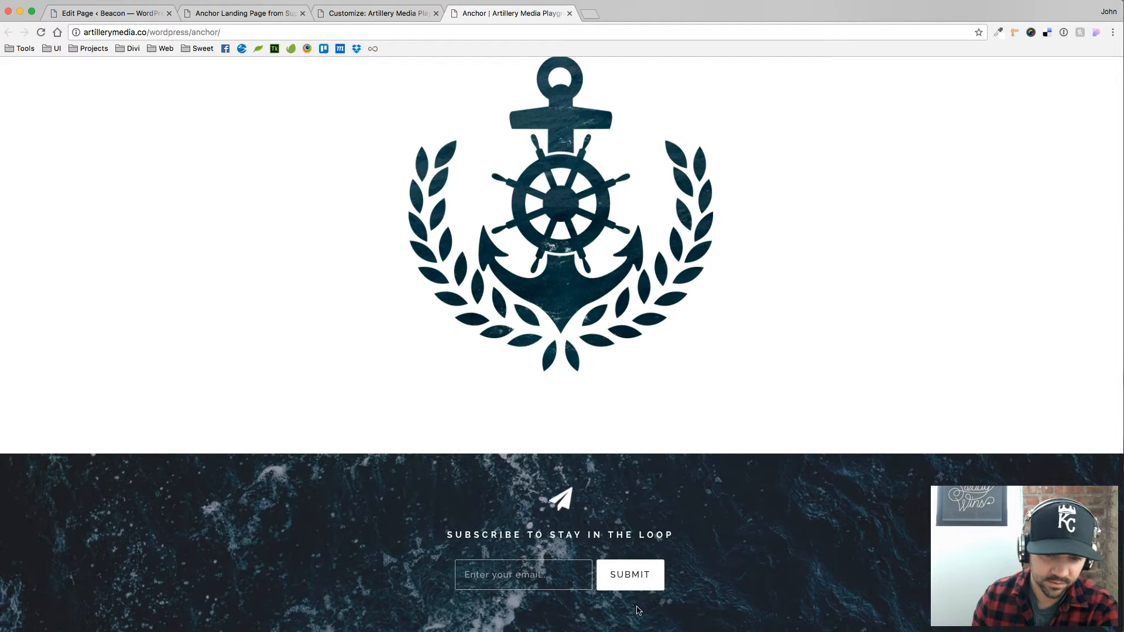
# Step: Return to the Anchor page editor, enable custom button styles in the Contact Form module's advanced design settings and save the module
pyautogui.click(400, 13)
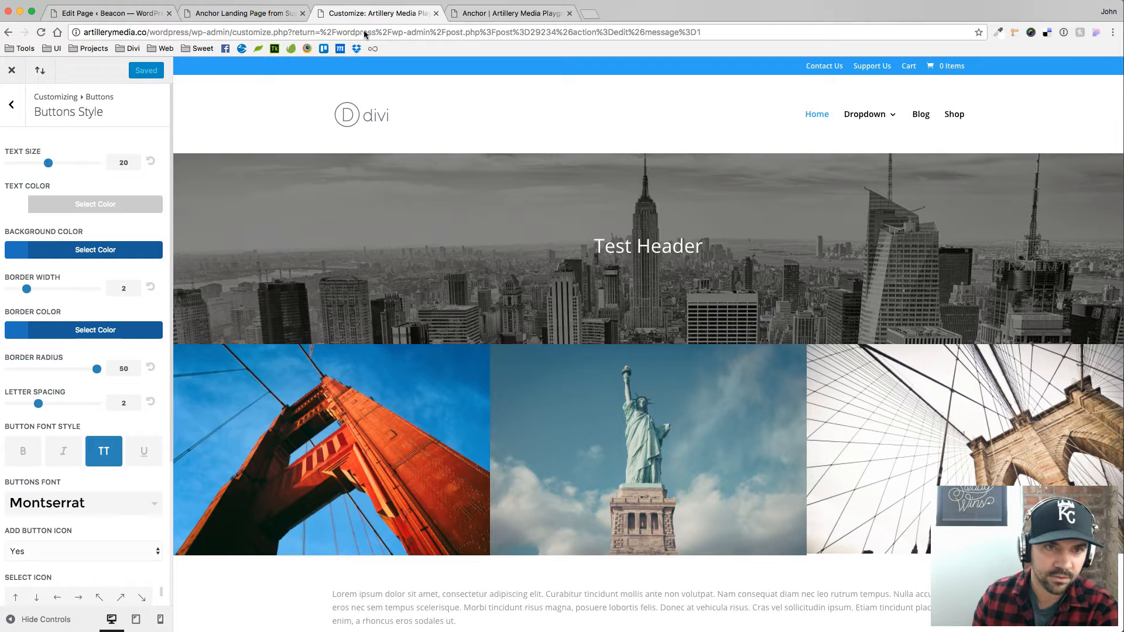
pyautogui.click(10, 71)
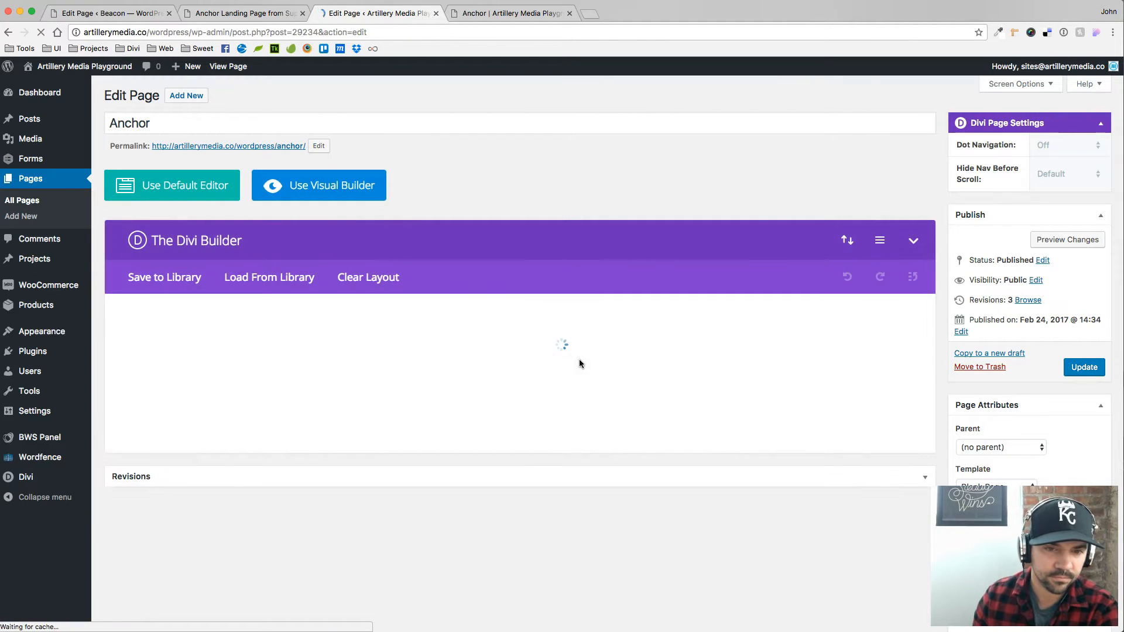
pyautogui.scroll(-5, 579, 354)
pyautogui.scroll(-10, 578, 353)
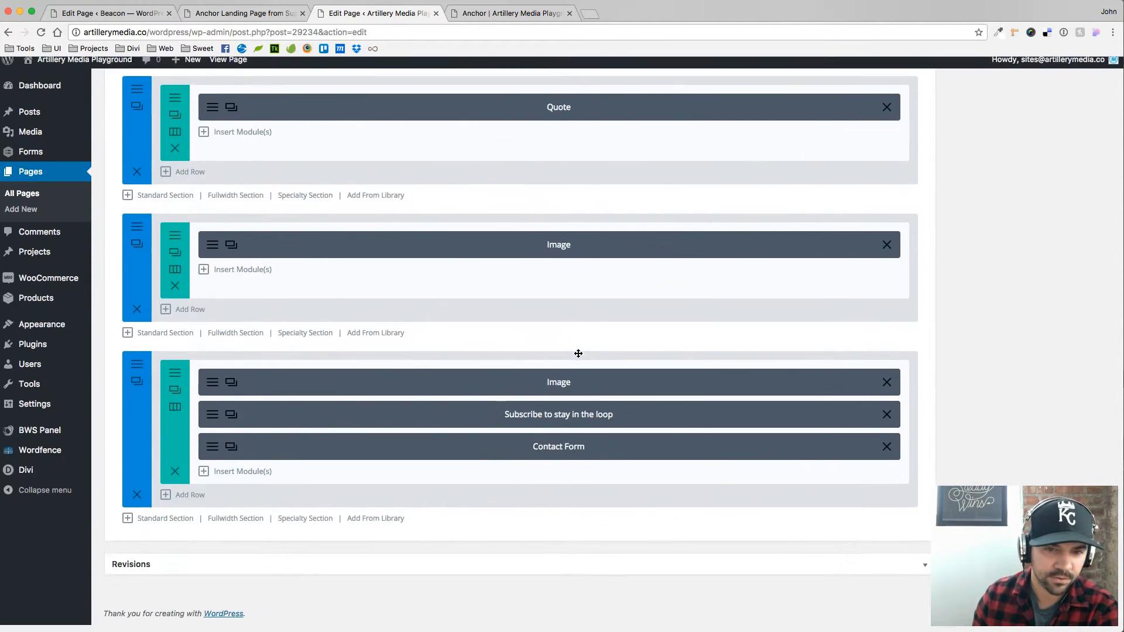
pyautogui.click(386, 458)
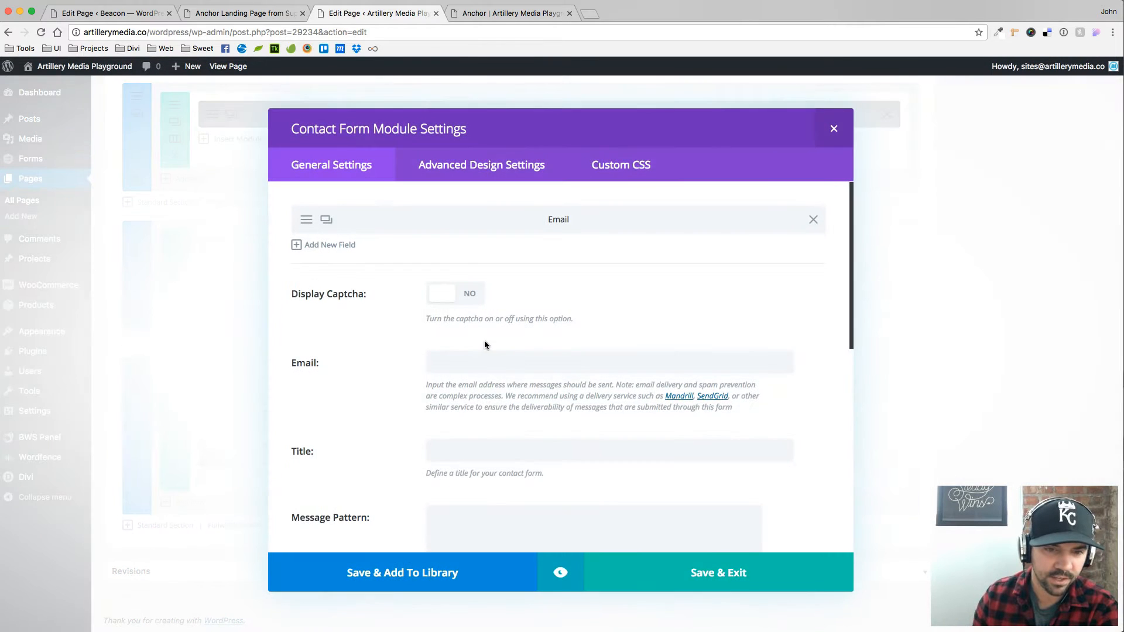
pyautogui.click(503, 166)
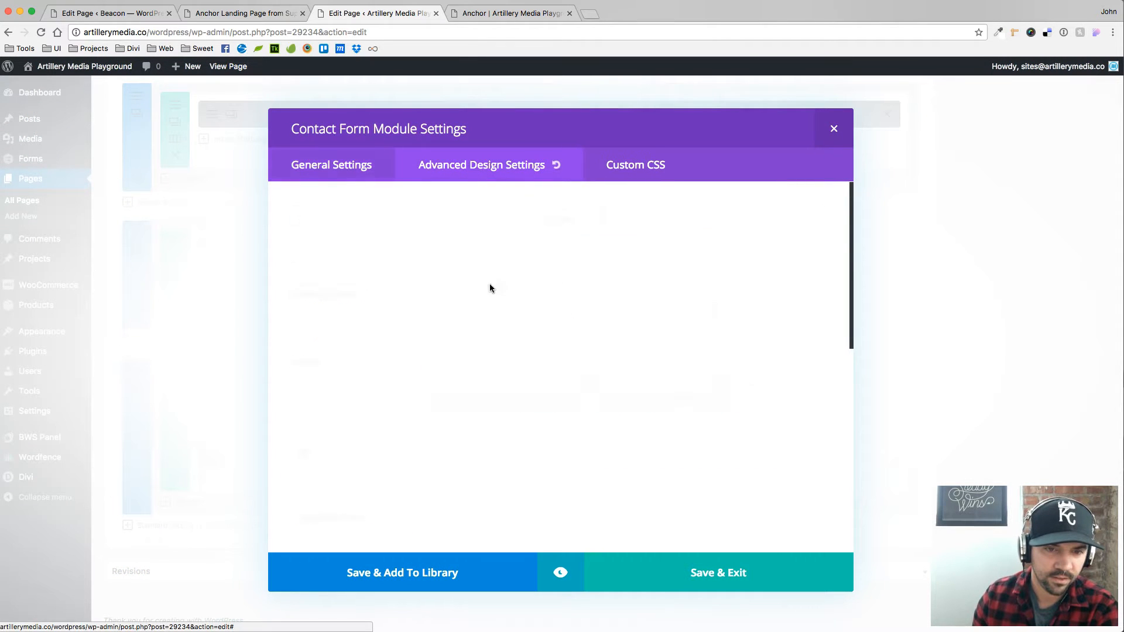
pyautogui.scroll(-3, 327, 362)
pyautogui.scroll(-3, 328, 362)
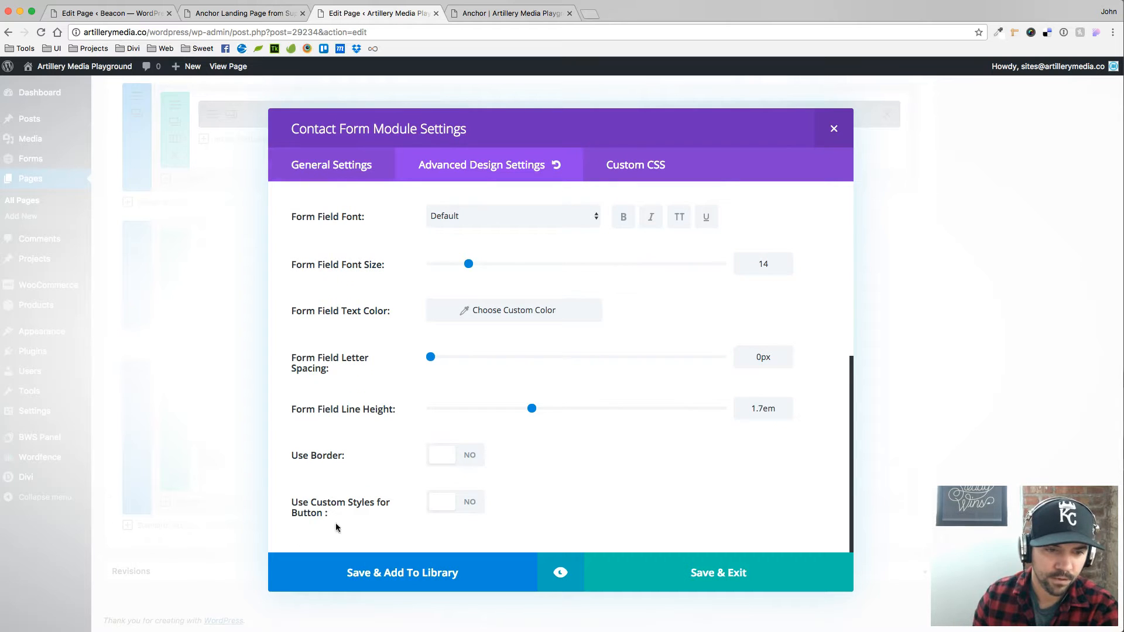
pyautogui.click(462, 503)
pyautogui.scroll(-10, 468, 480)
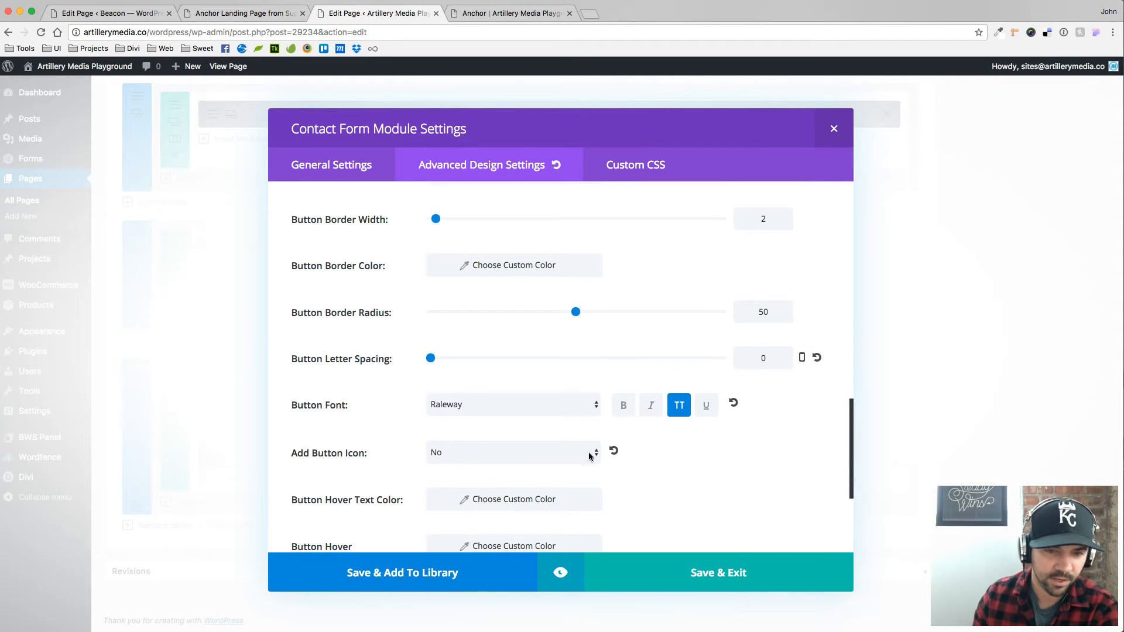
pyautogui.click(734, 575)
# Step: Update the Anchor page and reload its published view to check the subscription form's Submit button
pyautogui.scroll(7, 1065, 261)
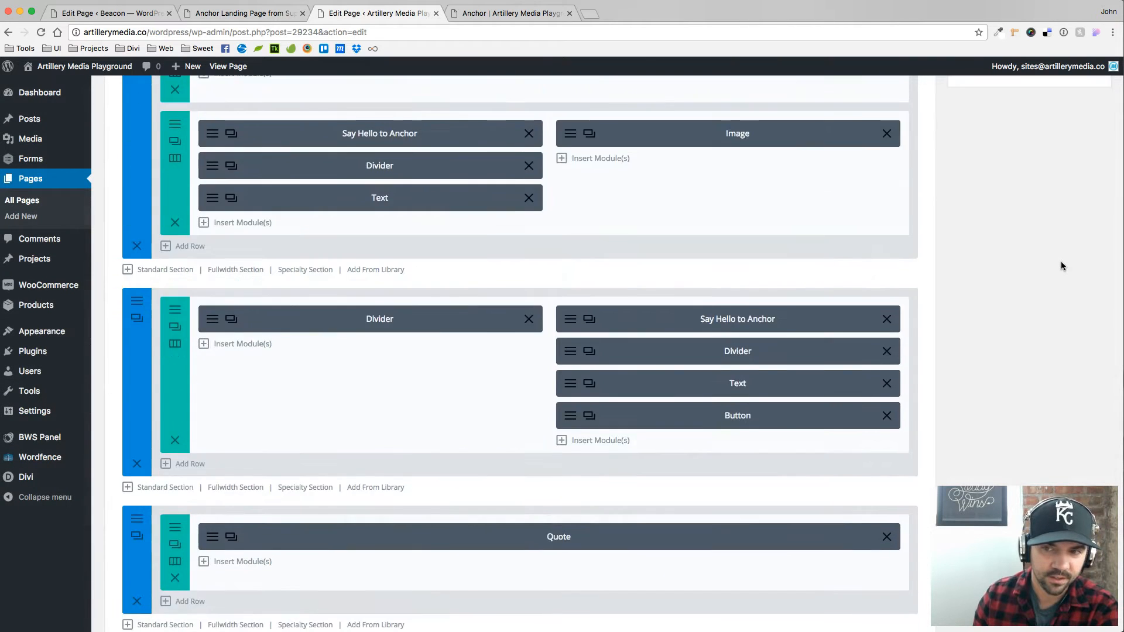
pyautogui.scroll(7, 1061, 262)
pyautogui.click(1083, 220)
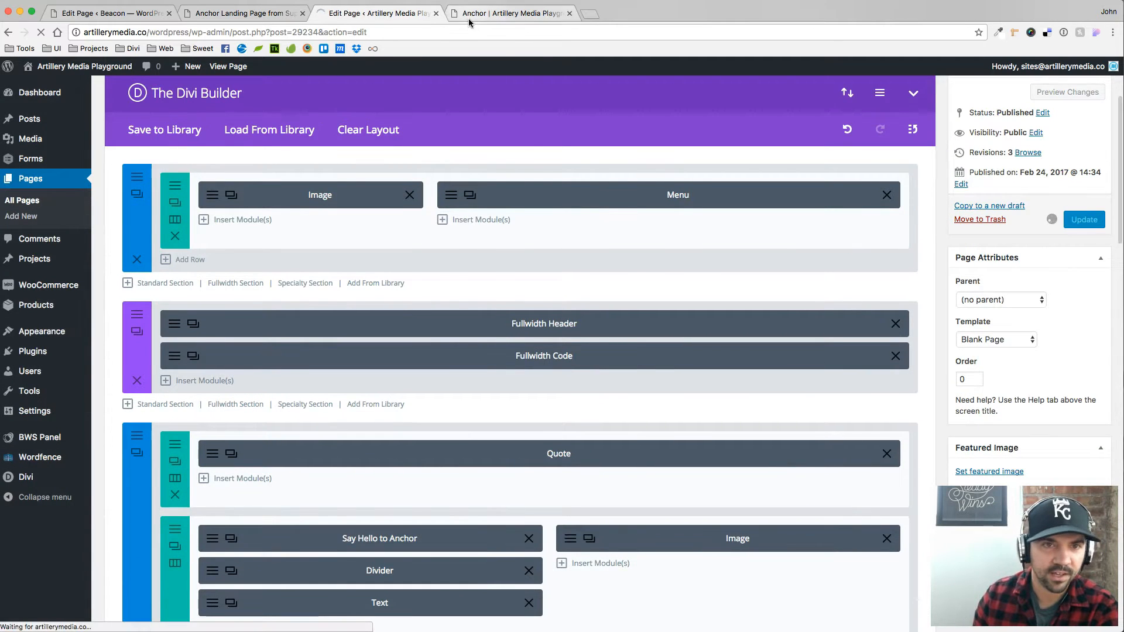
pyautogui.click(469, 18)
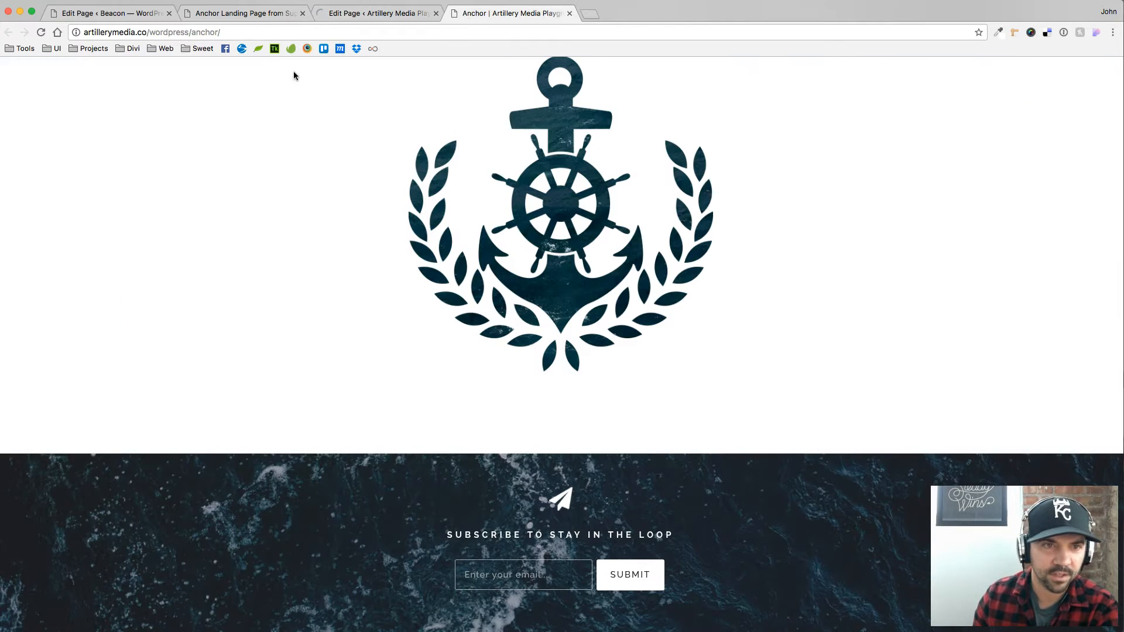
pyautogui.click(42, 33)
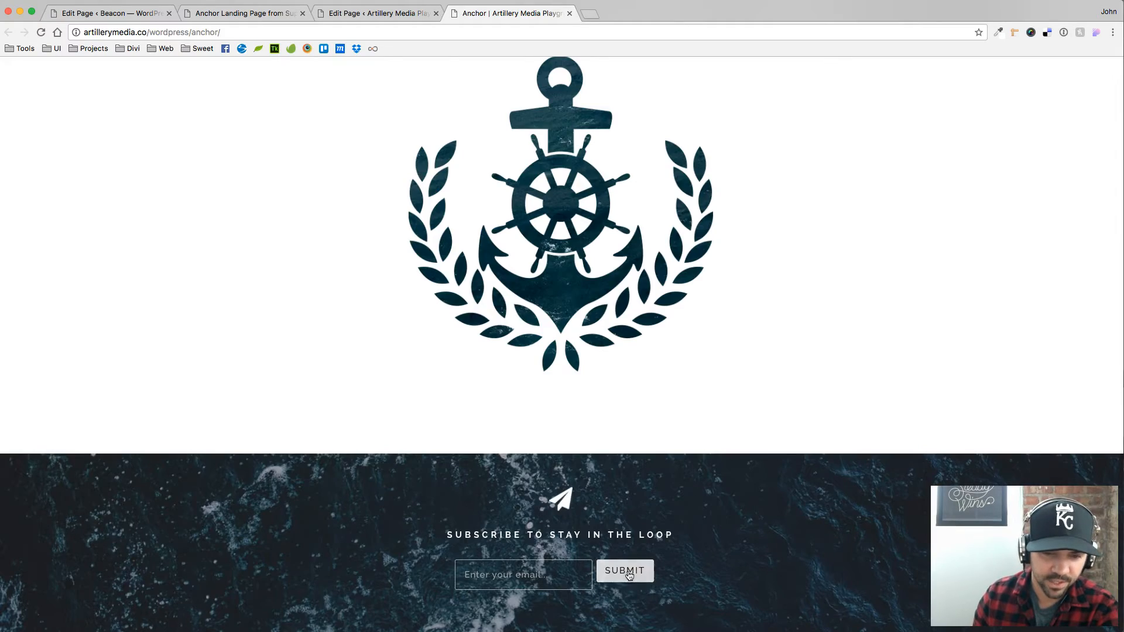
# Step: Compare the Learn More button in the beach section with the Submit button in the subscription form
pyautogui.scroll(15, 727, 479)
pyautogui.scroll(8, 727, 476)
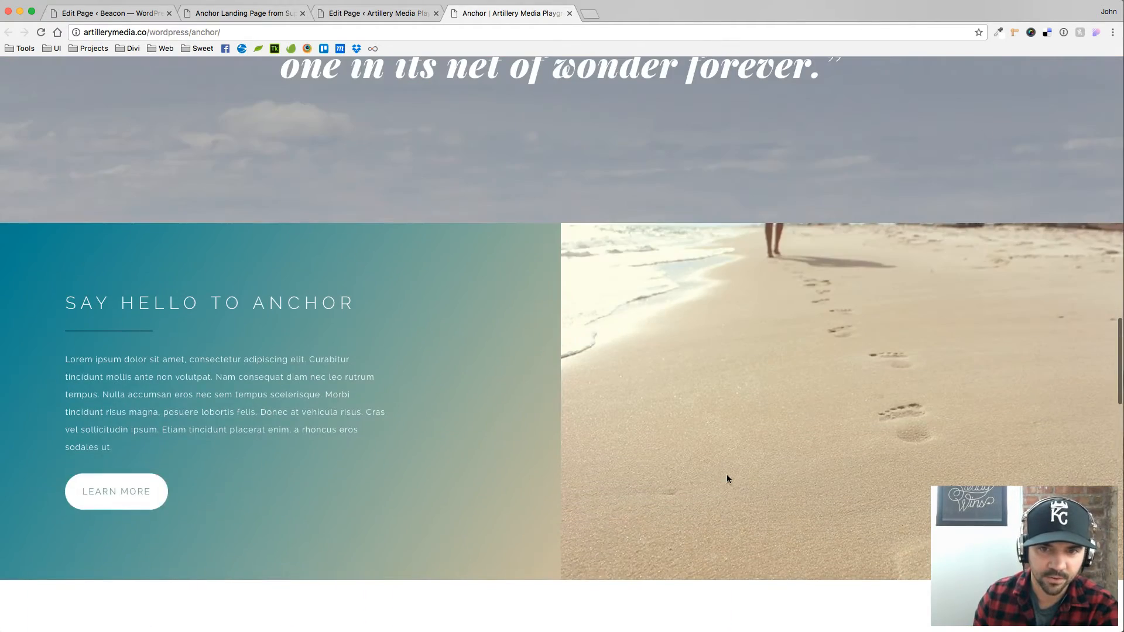
pyautogui.click(103, 498)
pyautogui.scroll(1, 573, 527)
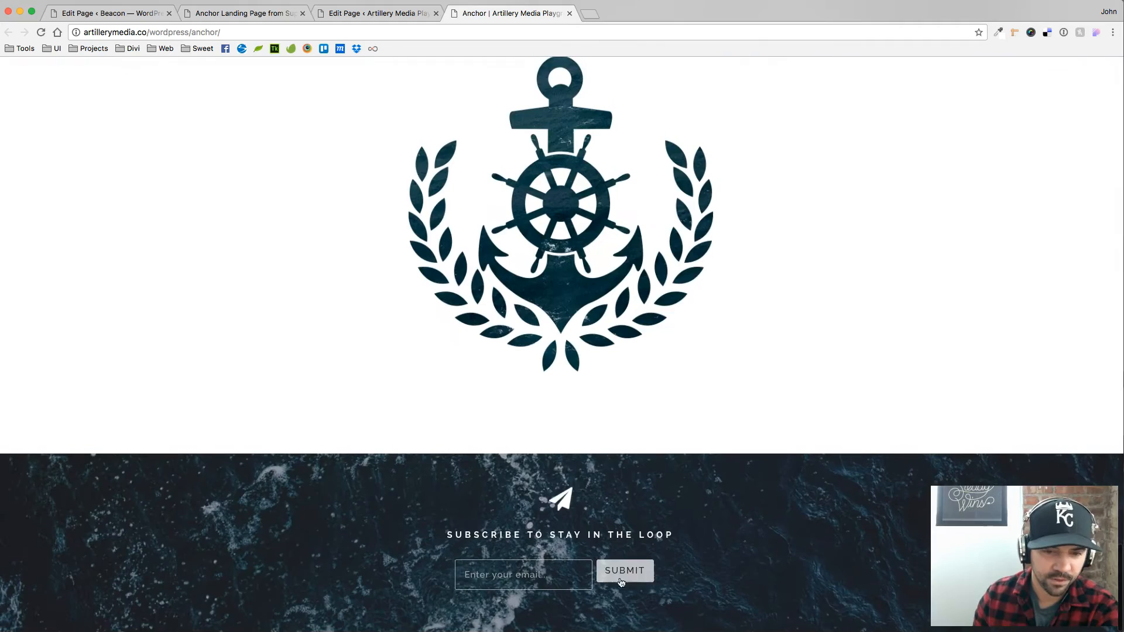
# Step: Return to the Anchor page editor and set the Fullwidth Header module's Button One Border Radius to 3 in its advanced design settings
pyautogui.scroll(10, 700, 494)
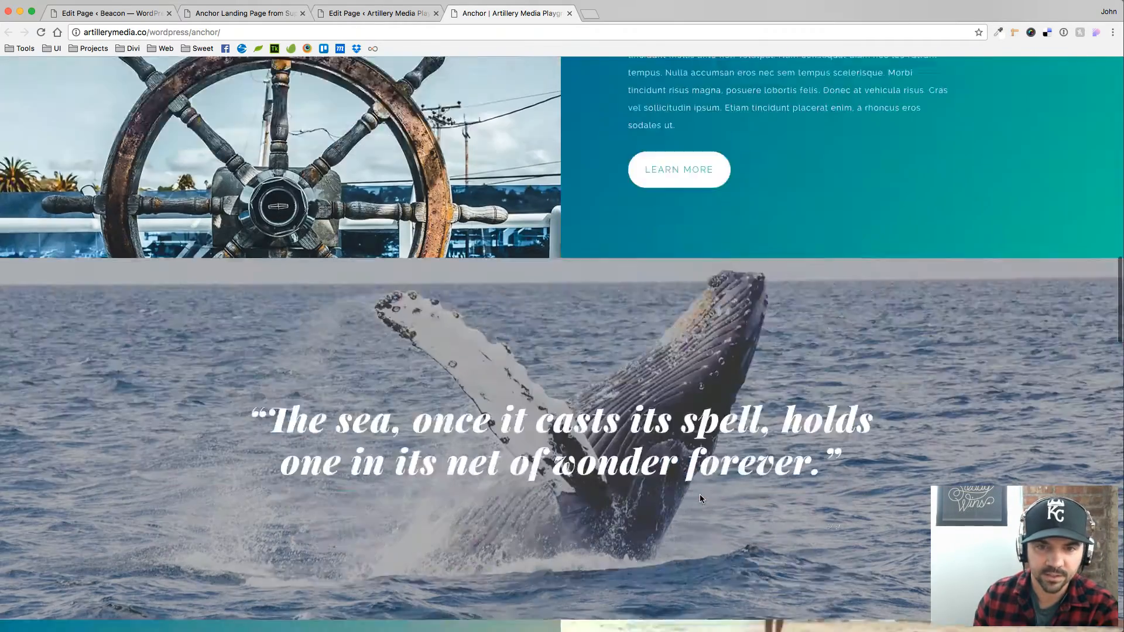
pyautogui.click(673, 334)
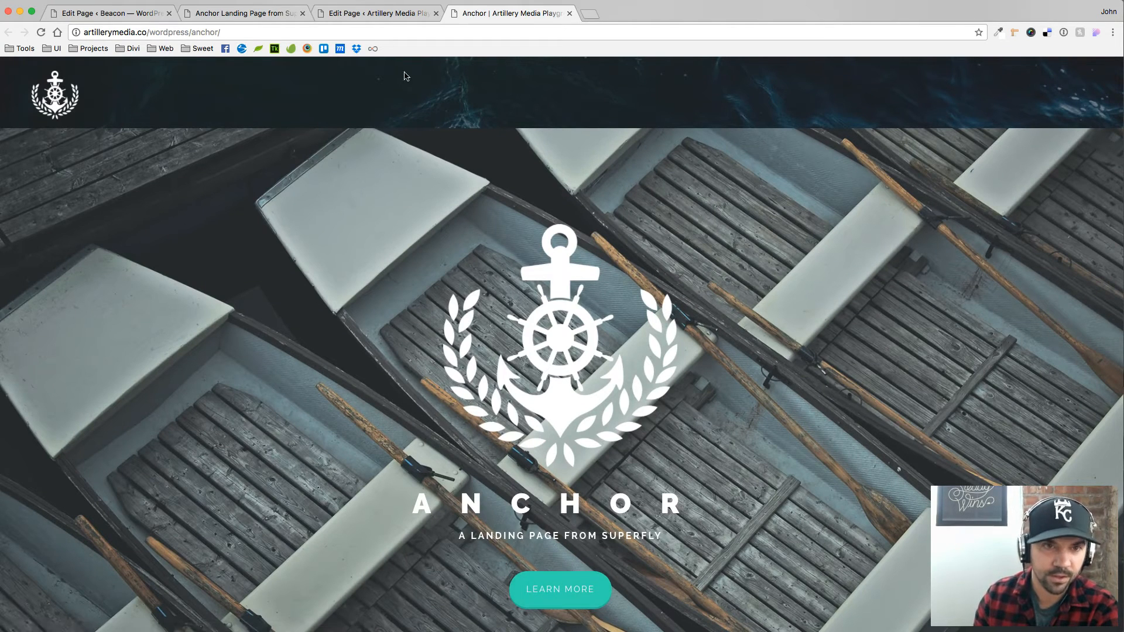
pyautogui.click(380, 17)
pyautogui.scroll(-5, 456, 364)
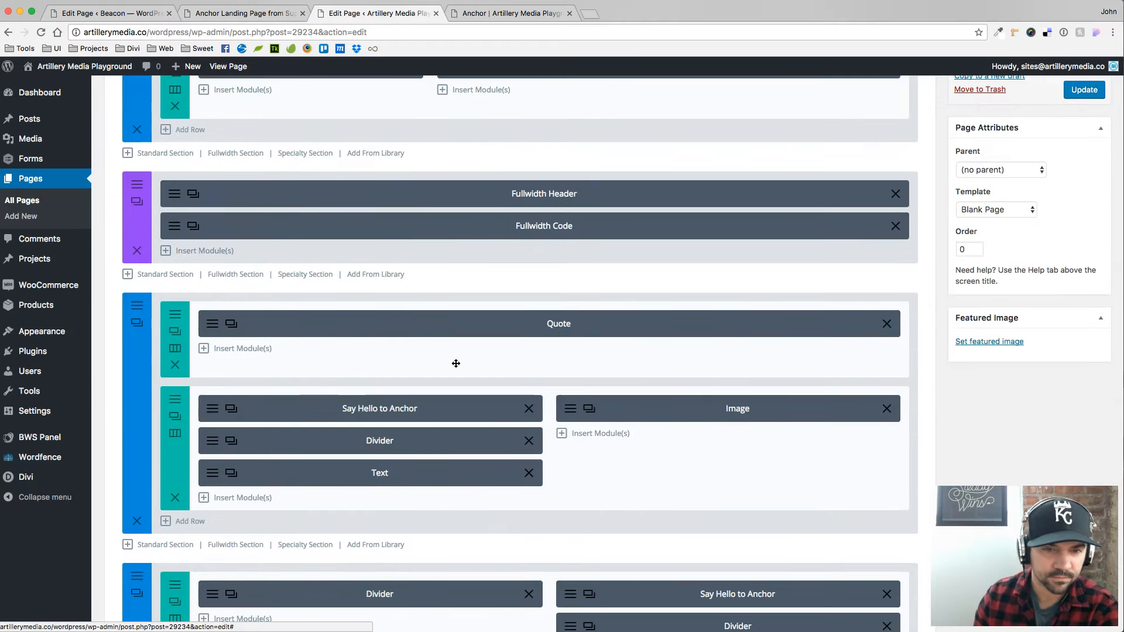
pyautogui.click(173, 195)
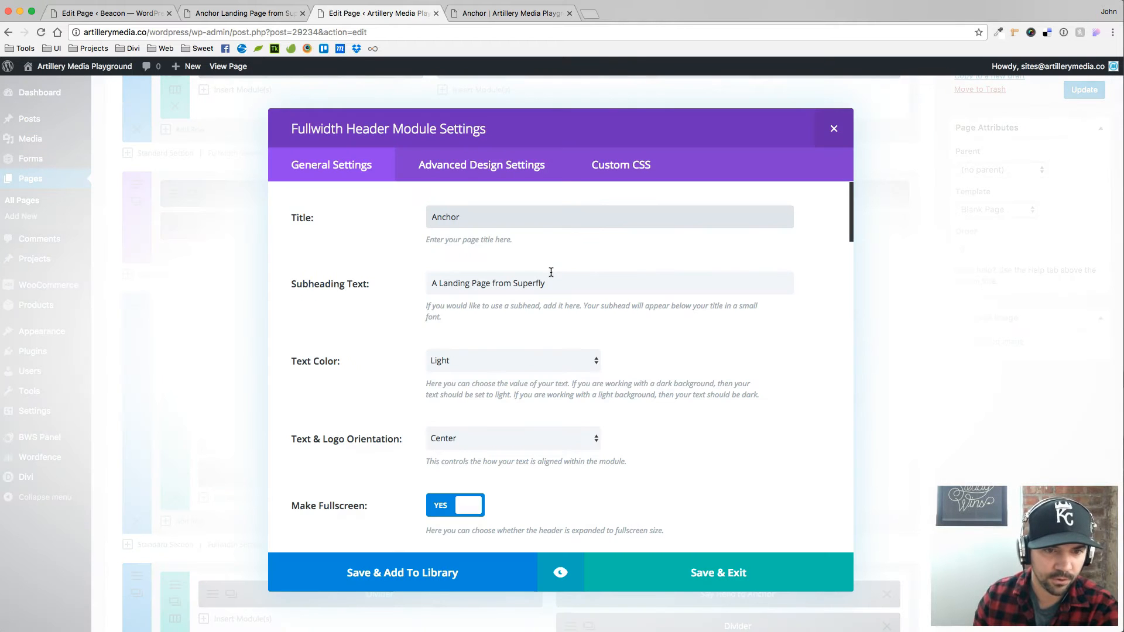
pyautogui.click(464, 179)
pyautogui.scroll(-3, 368, 355)
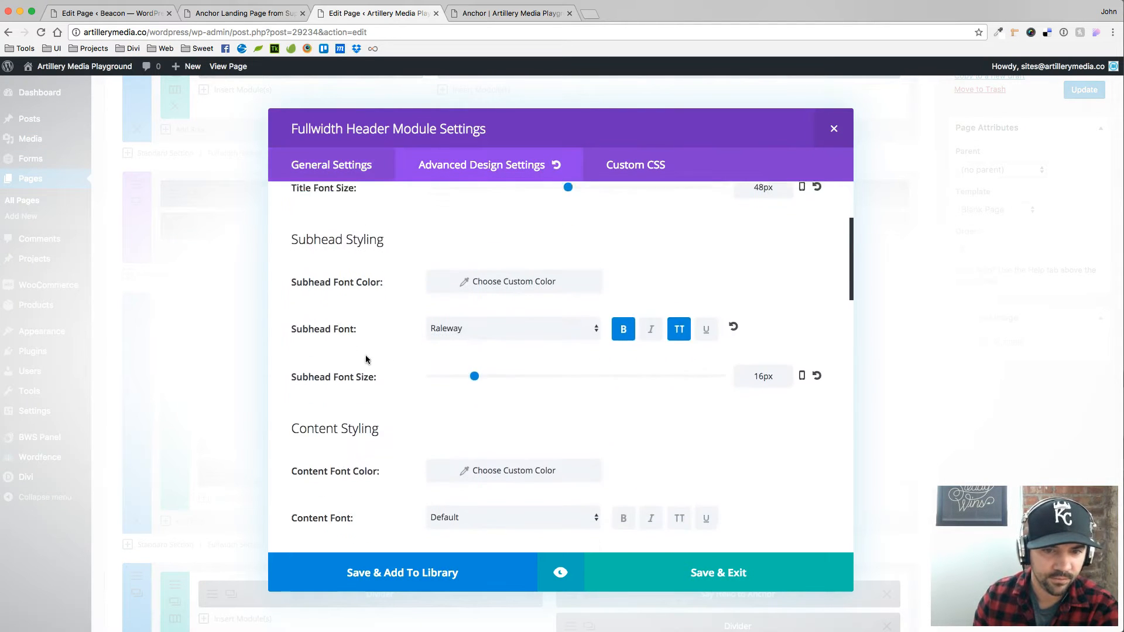
pyautogui.scroll(-5, 374, 361)
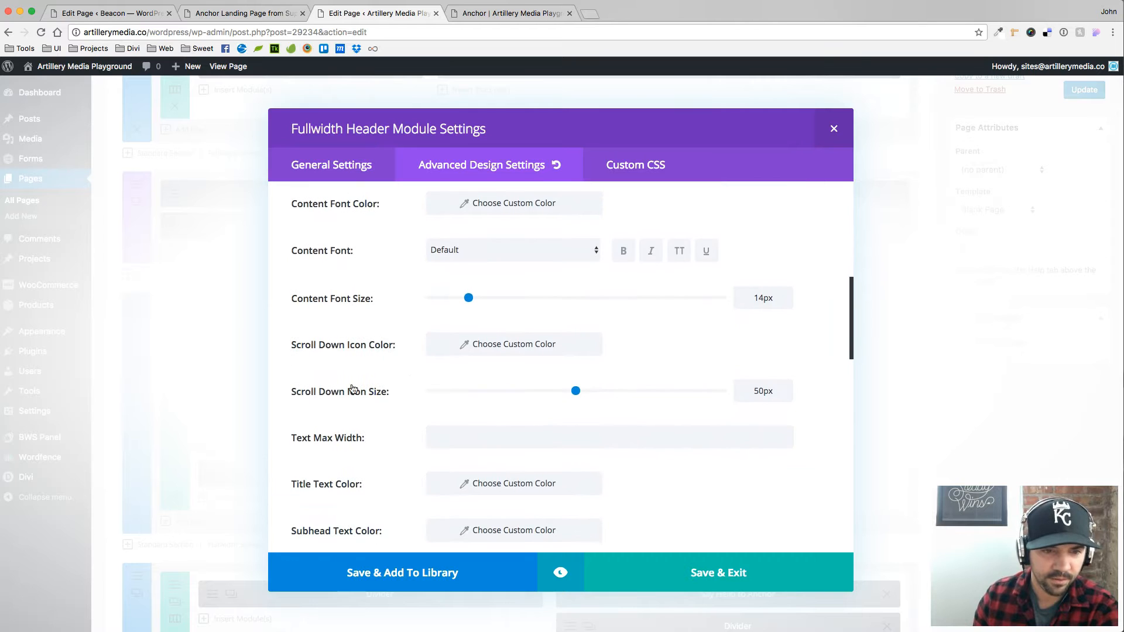
pyautogui.scroll(-10, 396, 355)
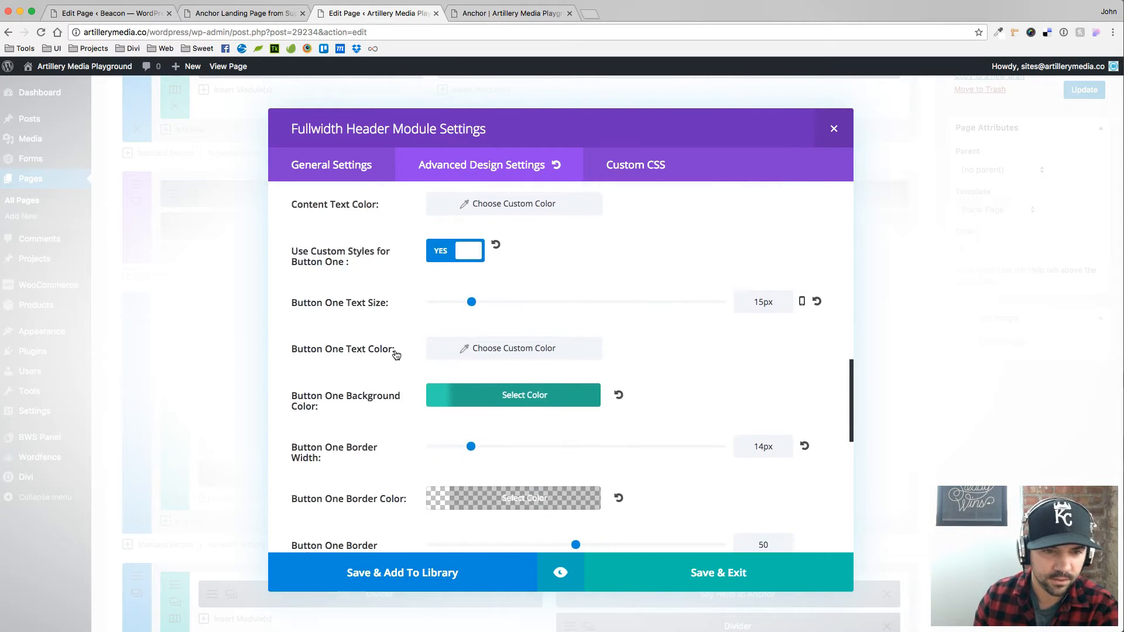
pyautogui.scroll(-2, 397, 355)
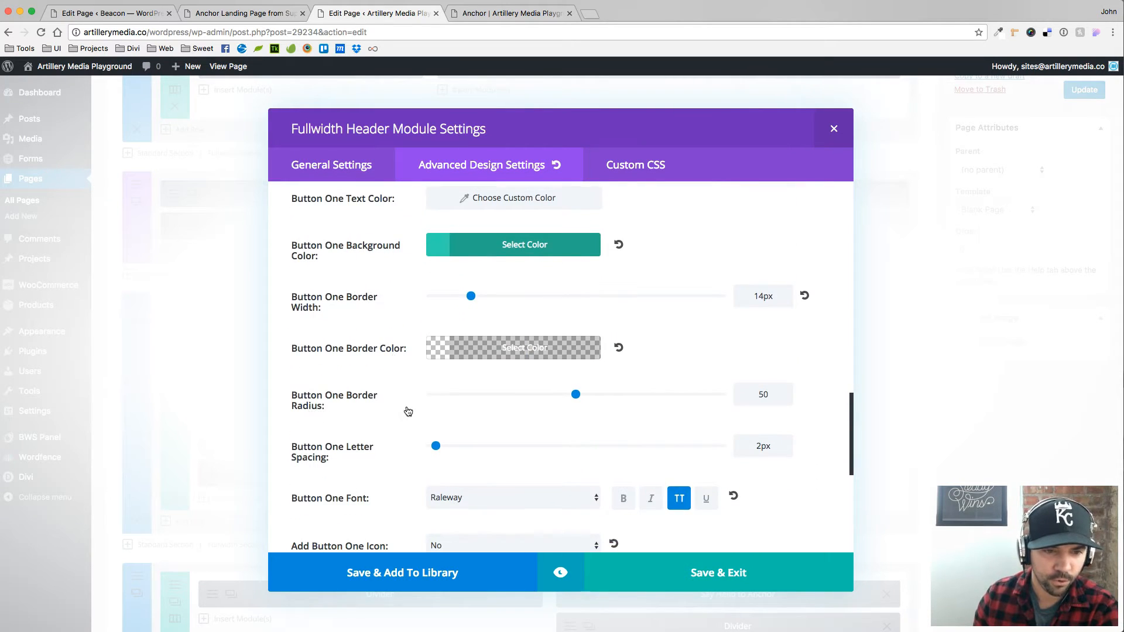
pyautogui.scroll(-2, 408, 411)
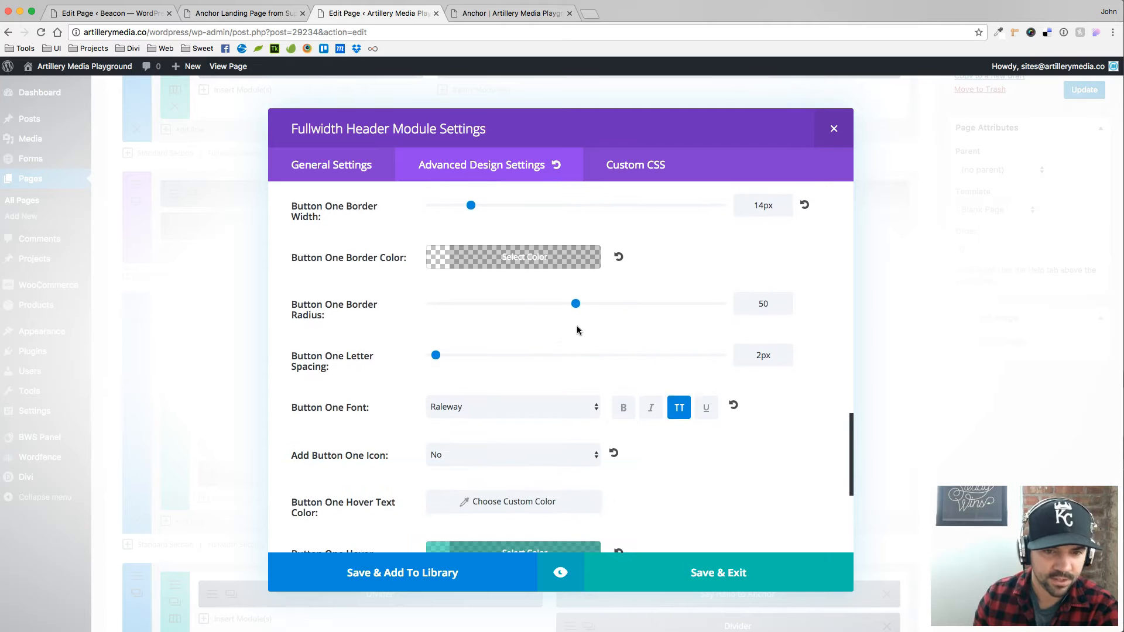
pyautogui.scroll(-1, 439, 309)
pyautogui.click(440, 309)
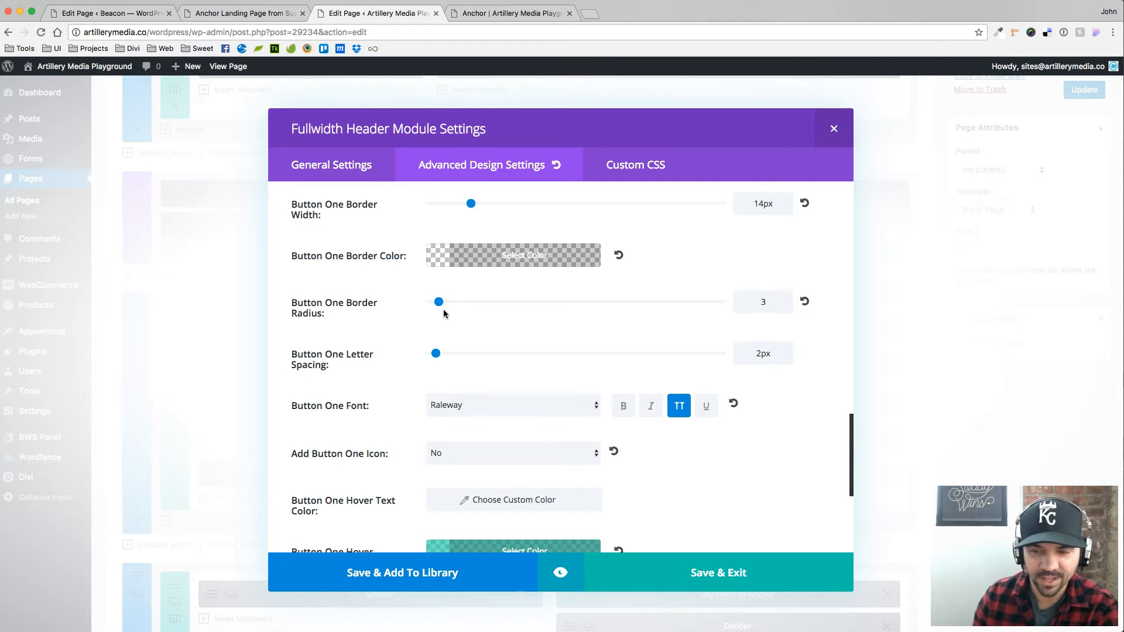
# Step: Check the Button One settings of the Fullwidth Header module on the Beacon site's original page, closing the module without saving
pyautogui.click(134, 20)
pyautogui.scroll(-5, 417, 306)
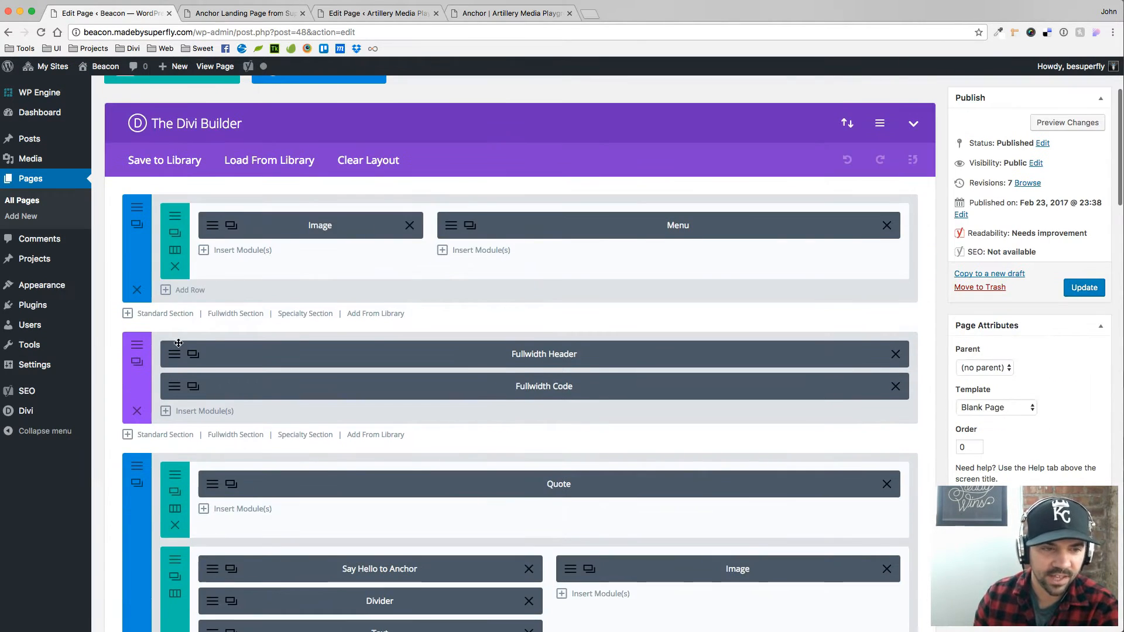
pyautogui.click(176, 355)
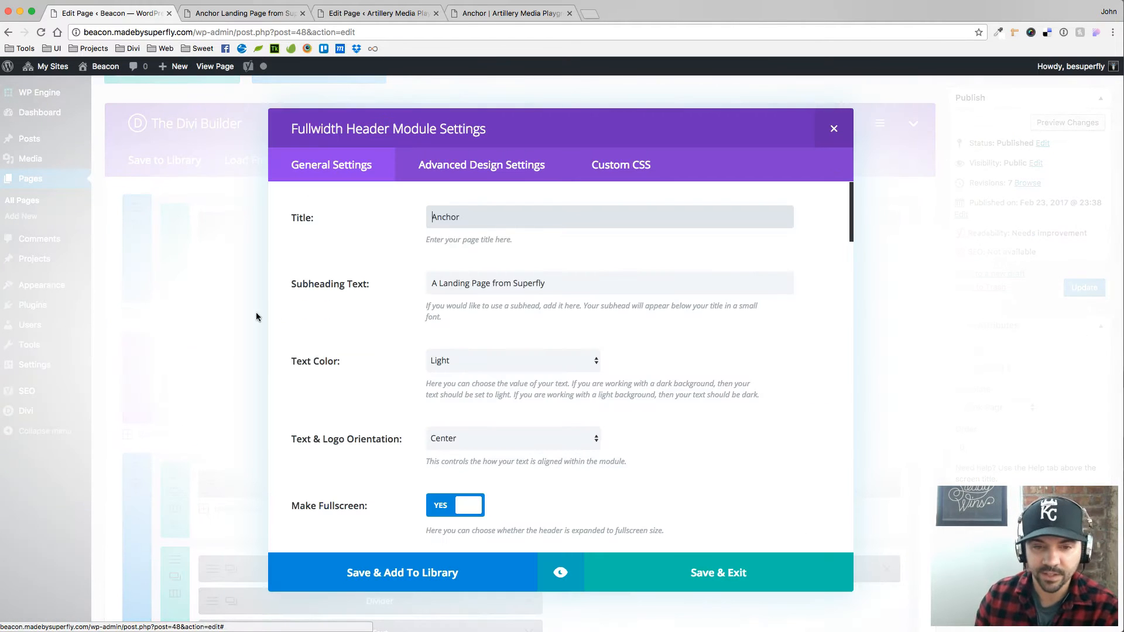
pyautogui.scroll(-10, 404, 306)
pyautogui.scroll(-15, 386, 305)
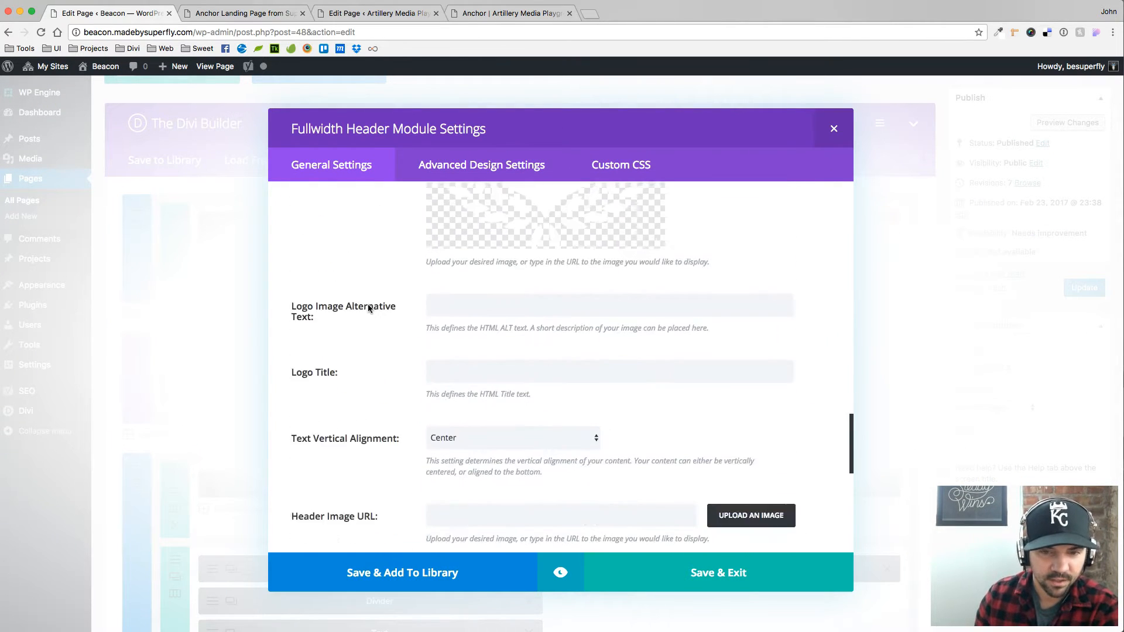
pyautogui.scroll(-1, 367, 308)
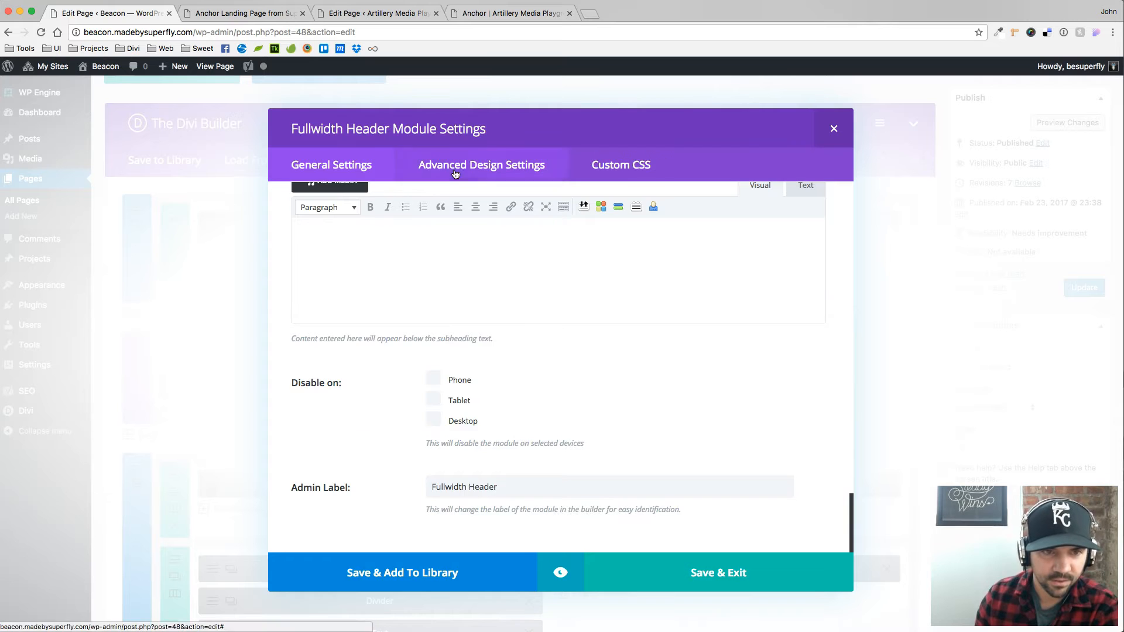
pyautogui.click(481, 165)
pyautogui.scroll(-5, 356, 269)
pyautogui.scroll(-10, 359, 276)
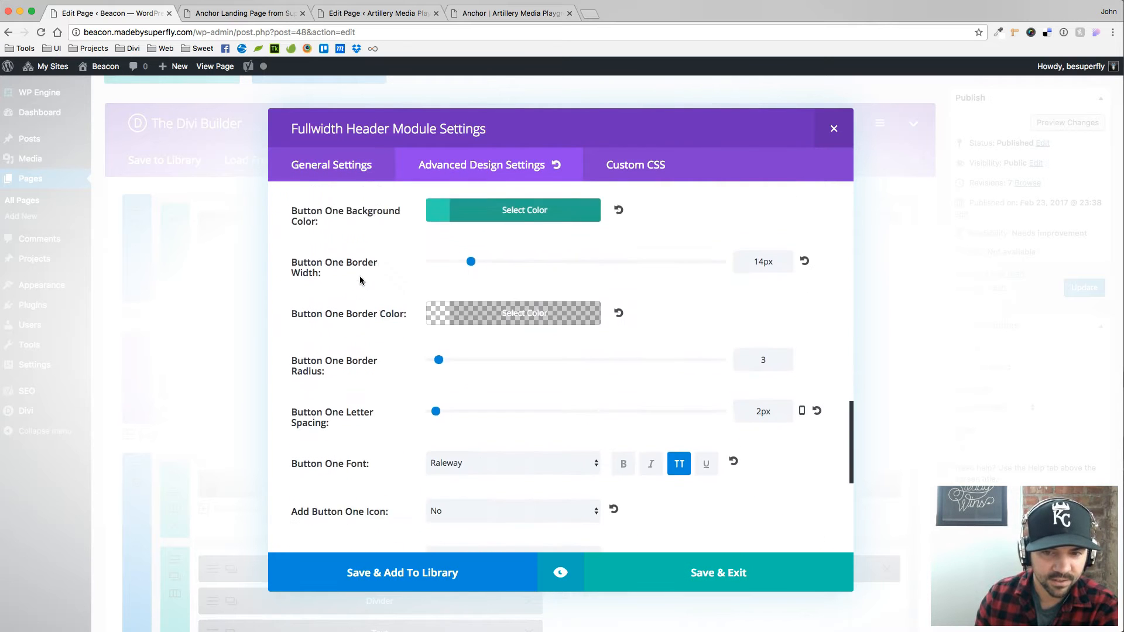
pyautogui.click(831, 130)
# Step: Return to the Artillery Media Playground editor, review the Button One hover settings and save the Fullwidth Header module
pyautogui.click(362, 14)
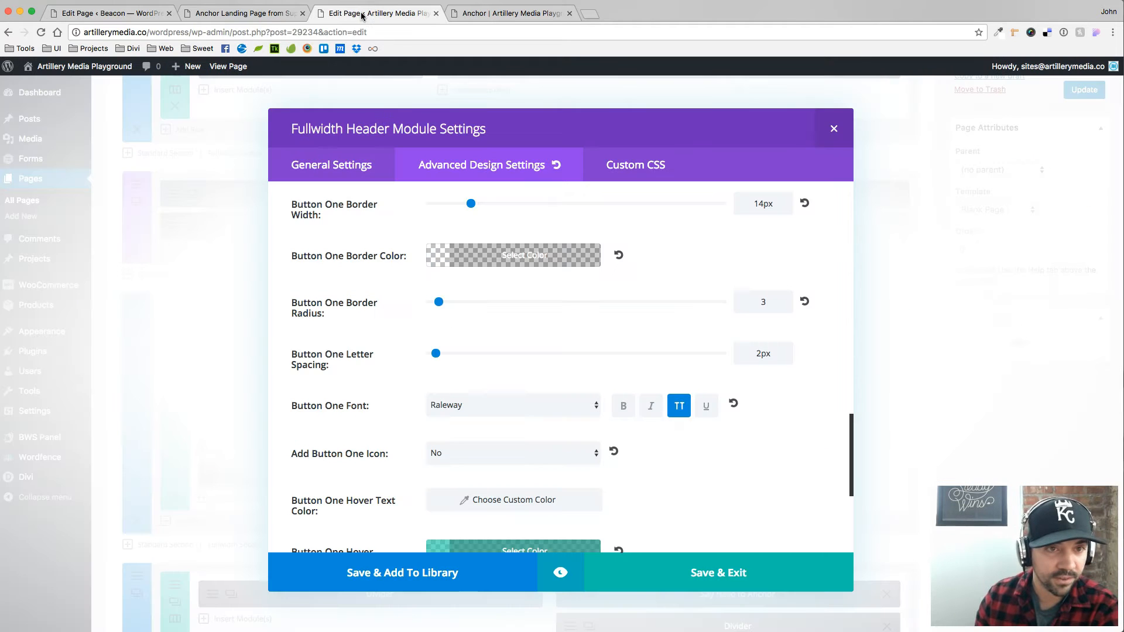
pyautogui.scroll(-5, 363, 442)
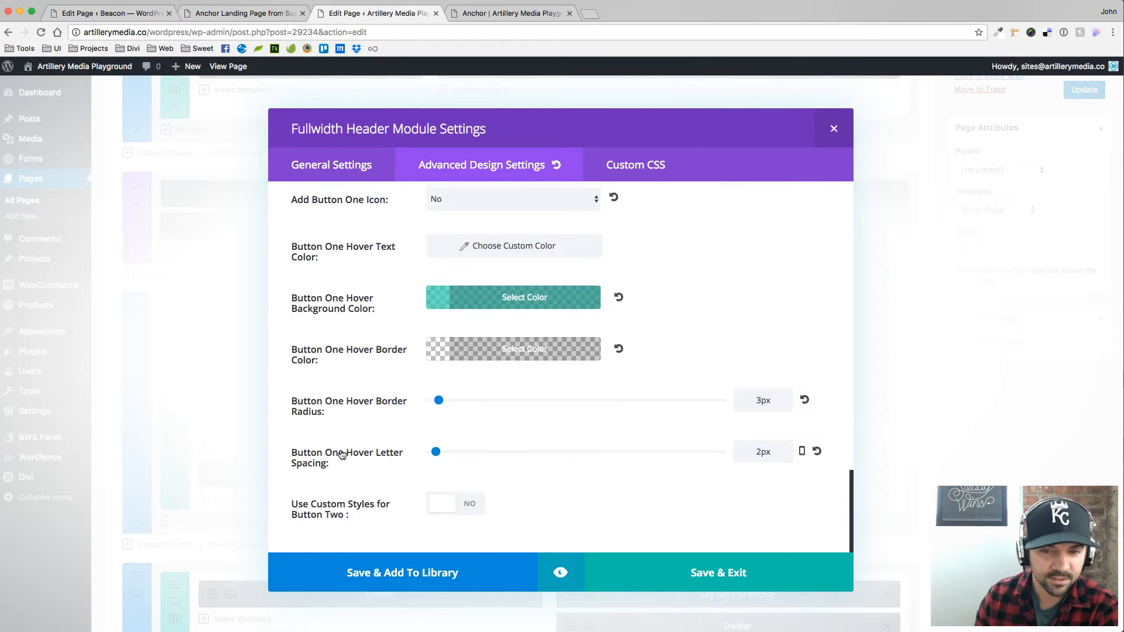
pyautogui.click(726, 572)
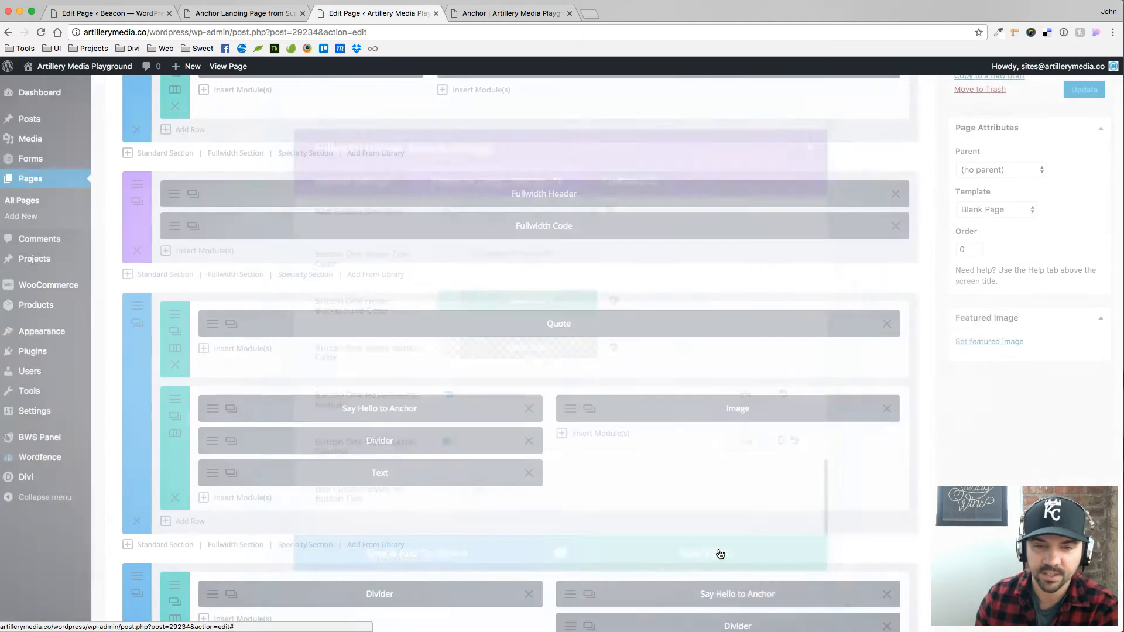
# Step: Set Button Border Radius to 3 in the first Learn More Button module's advanced design settings and save the module
pyautogui.scroll(-2, 468, 347)
pyautogui.scroll(-5, 468, 348)
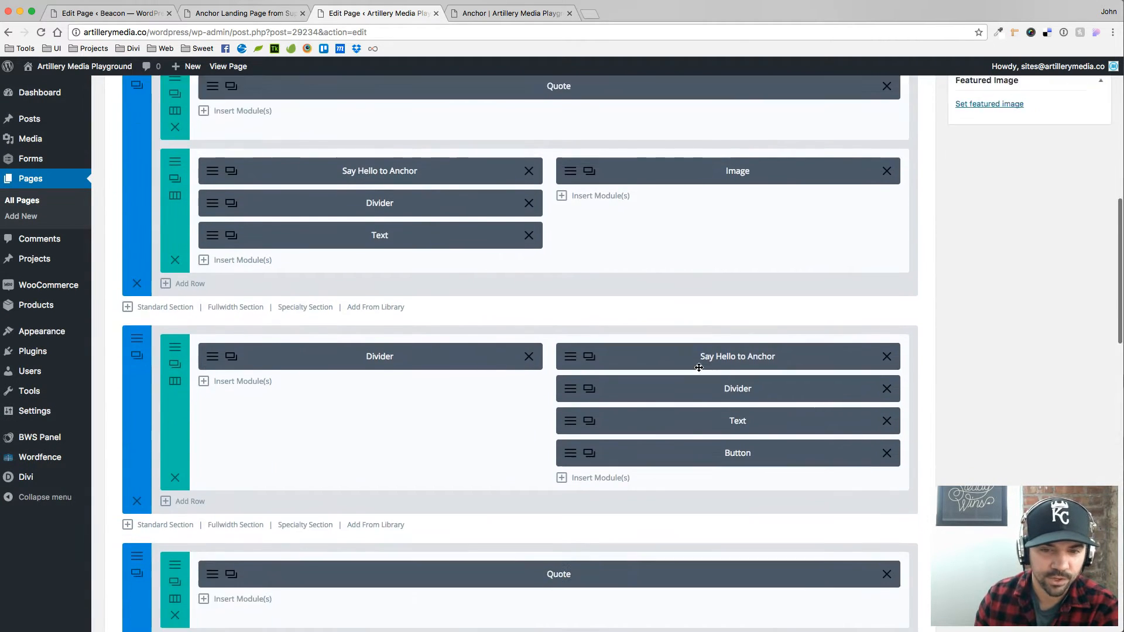
pyautogui.click(573, 383)
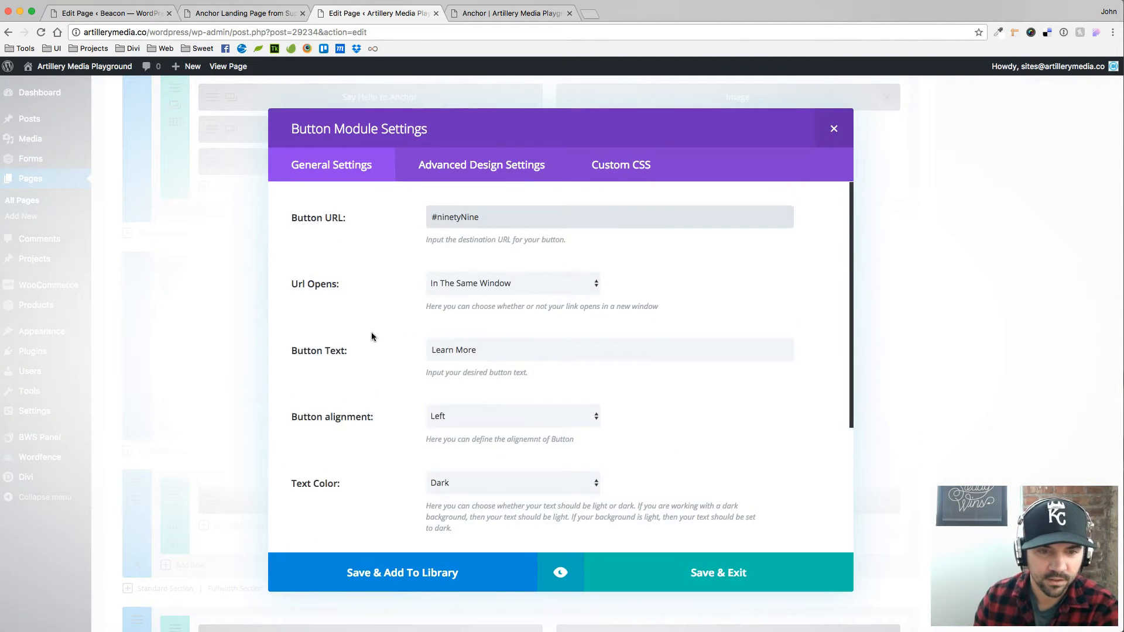
pyautogui.scroll(-2, 371, 266)
pyautogui.click(481, 164)
pyautogui.scroll(-6, 381, 316)
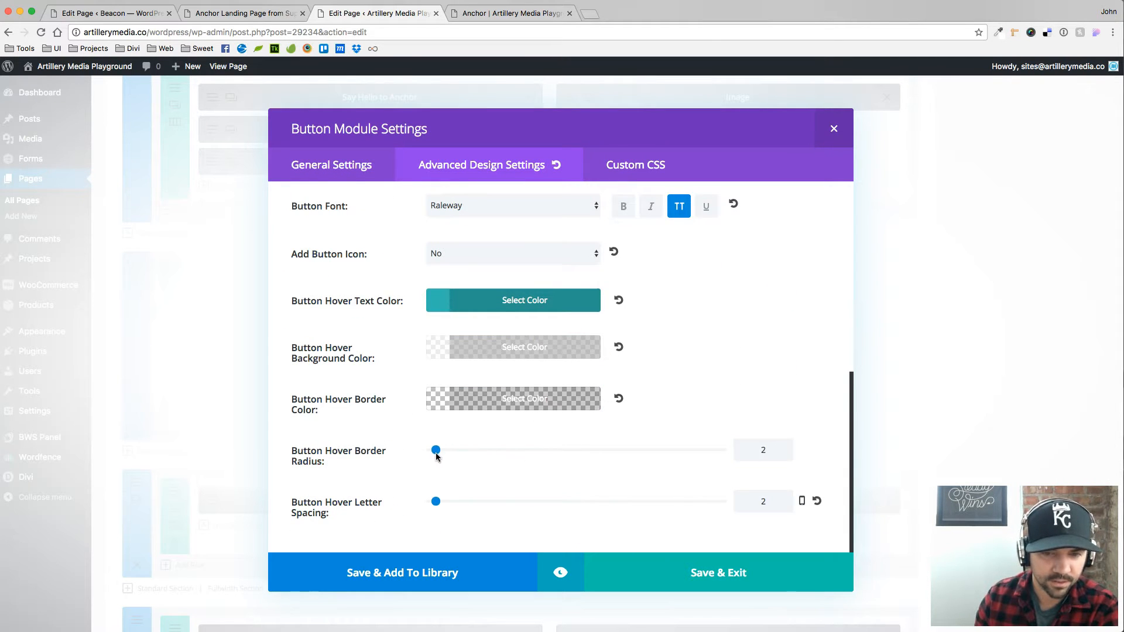
pyautogui.scroll(8, 350, 349)
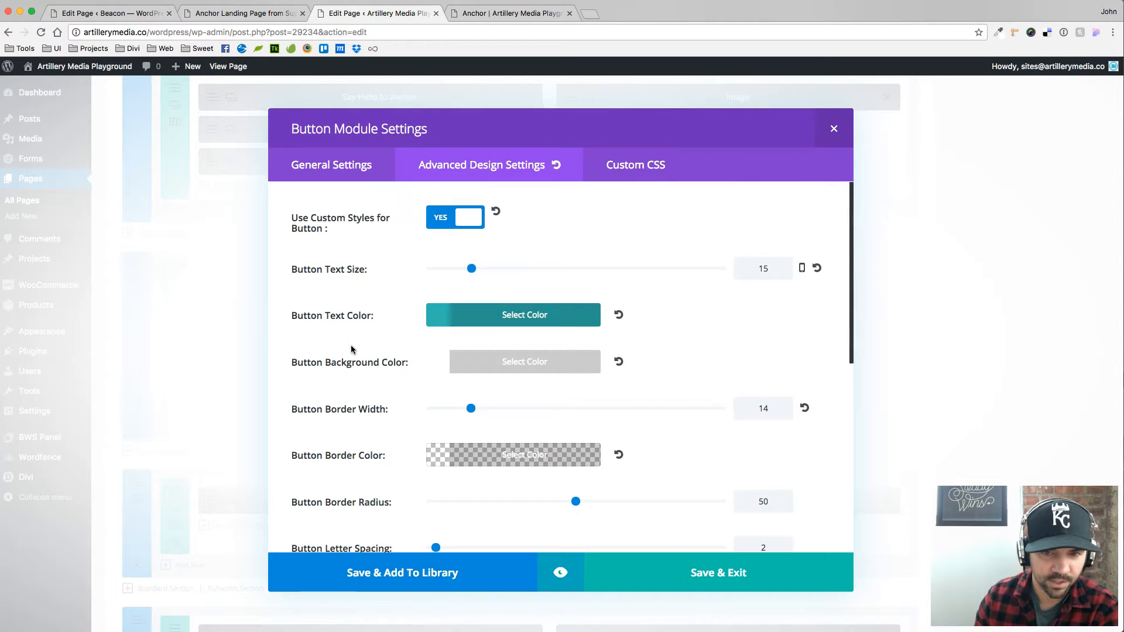
pyautogui.scroll(-3, 354, 339)
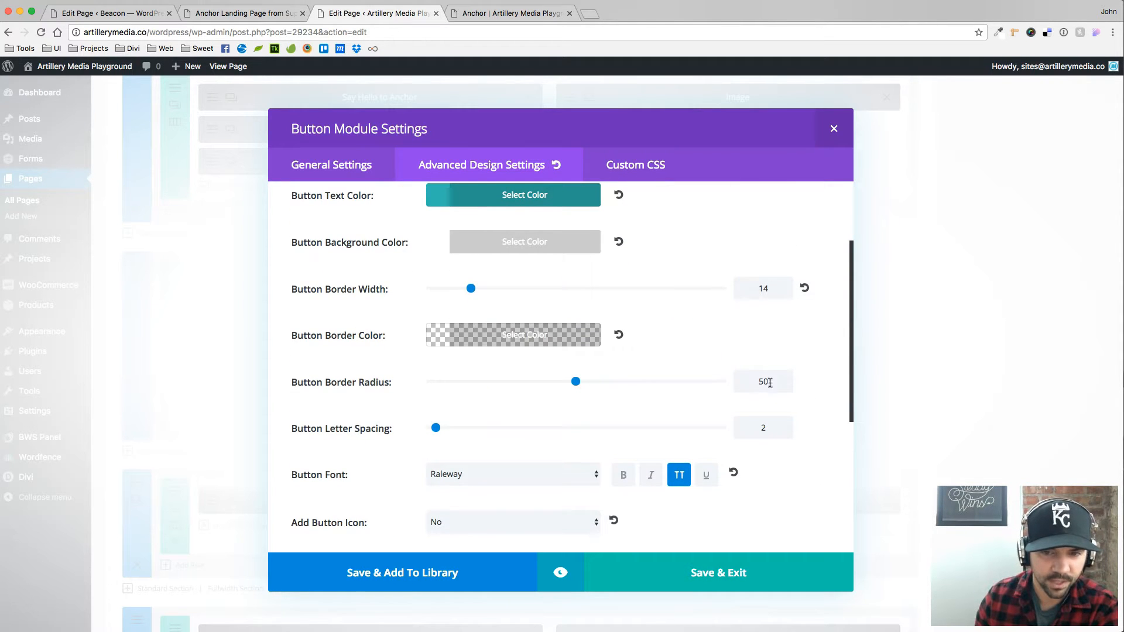
pyautogui.moveTo(770, 382); pyautogui.dragTo(734, 378)
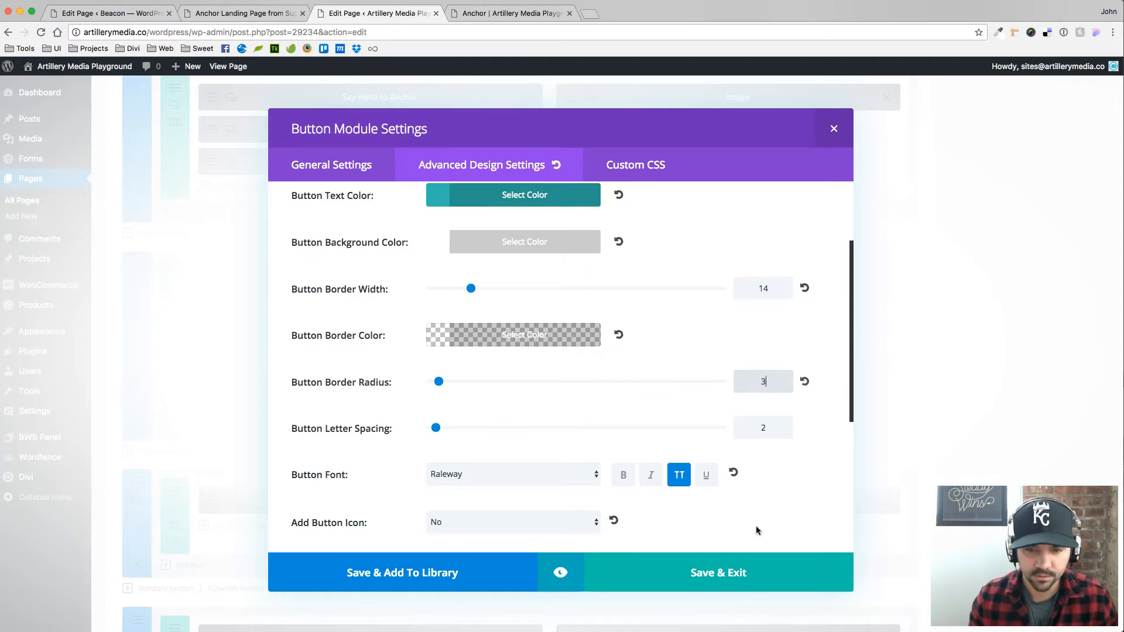
pyautogui.click(742, 582)
# Step: Set Button Hover Border Radius to 3 in the second Learn More Button module, above the blurb section, and save the module
pyautogui.scroll(-5, 696, 337)
pyautogui.scroll(-1, 696, 337)
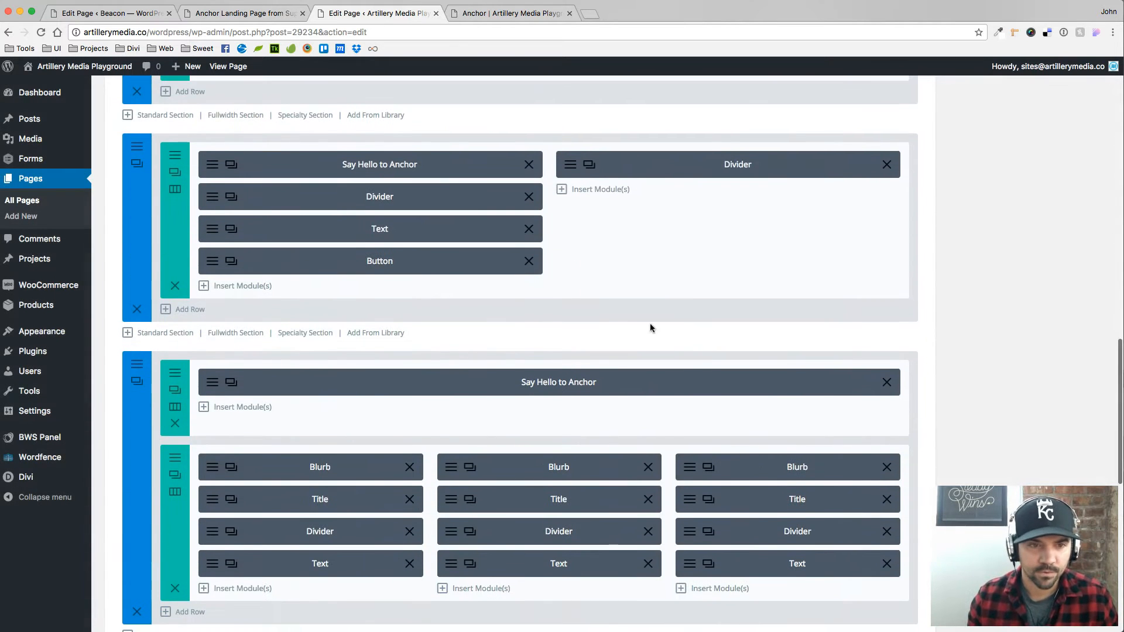
pyautogui.click(229, 261)
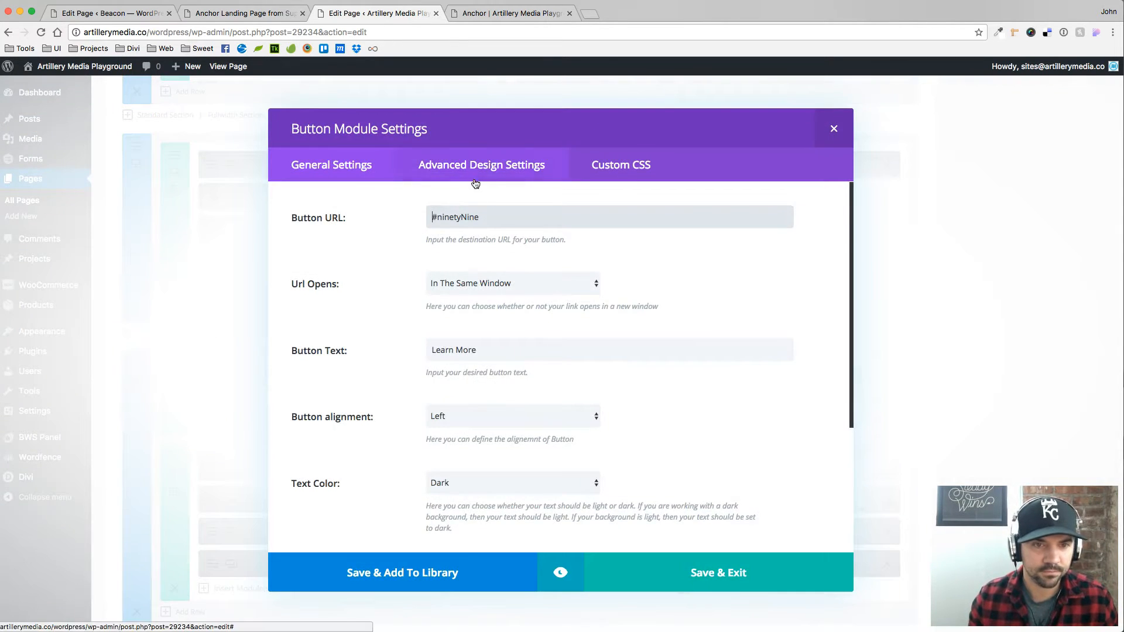
pyautogui.scroll(-3, 509, 360)
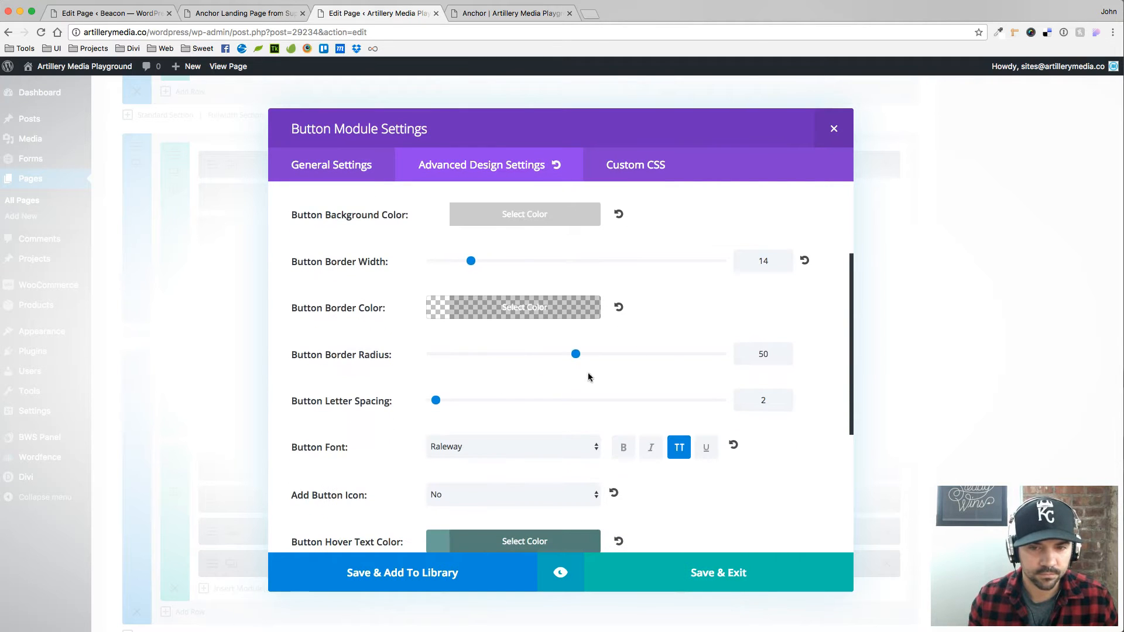
pyautogui.scroll(-4, 806, 392)
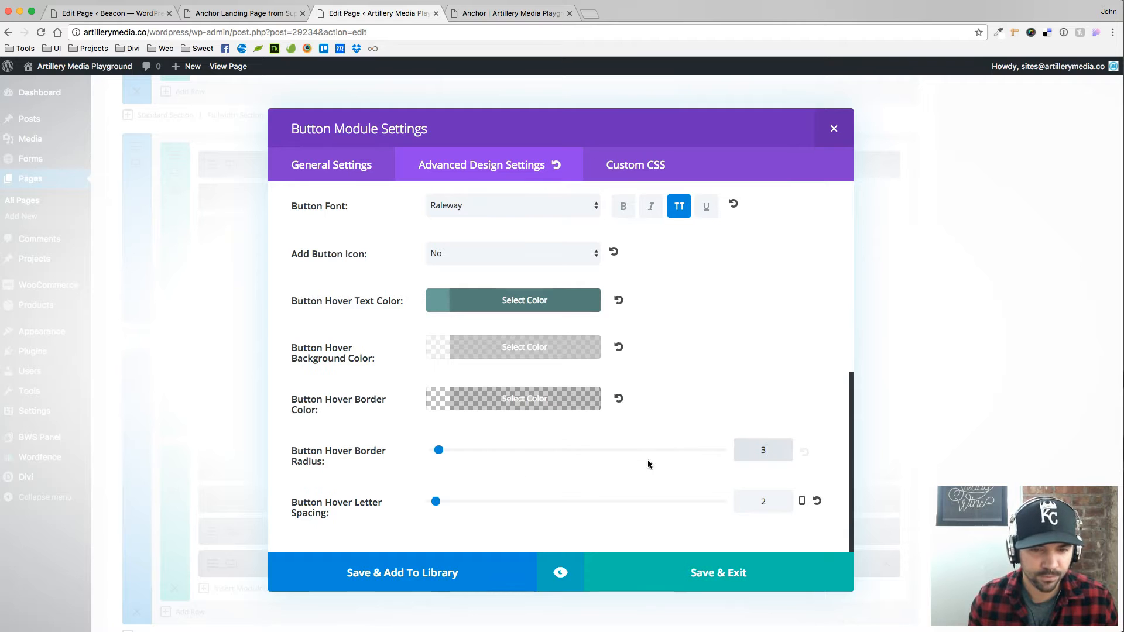
pyautogui.click(741, 566)
# Step: Look through the remaining sections down to the Contact Form for other buttons and update the Anchor page
pyautogui.scroll(-5, 721, 381)
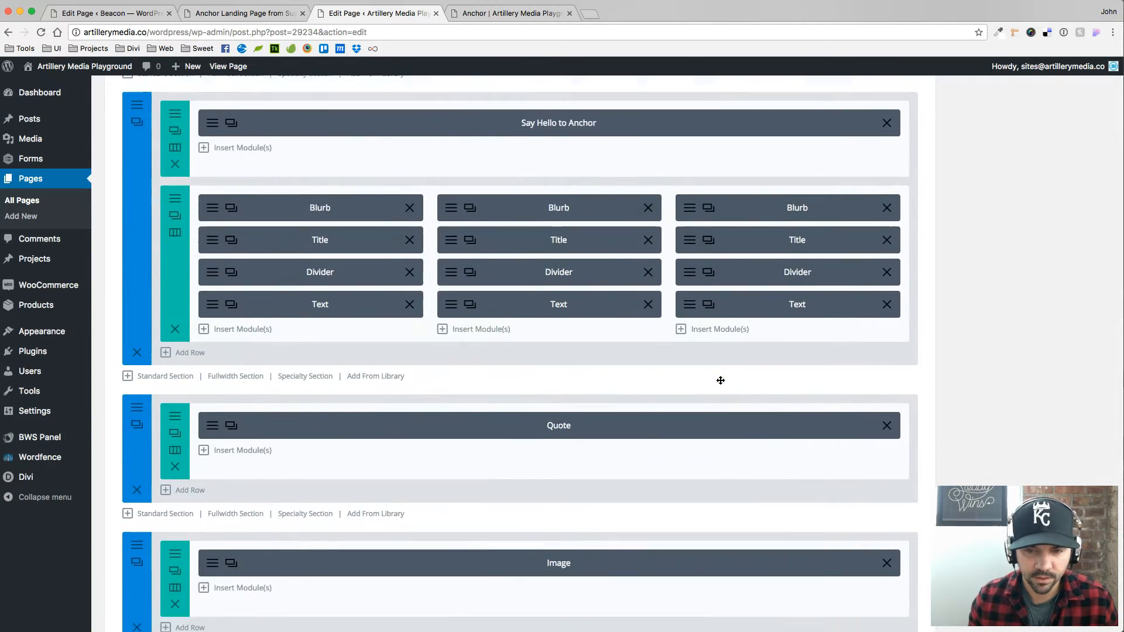
pyautogui.scroll(-5, 720, 380)
pyautogui.scroll(3, 647, 352)
pyautogui.scroll(-3, 682, 354)
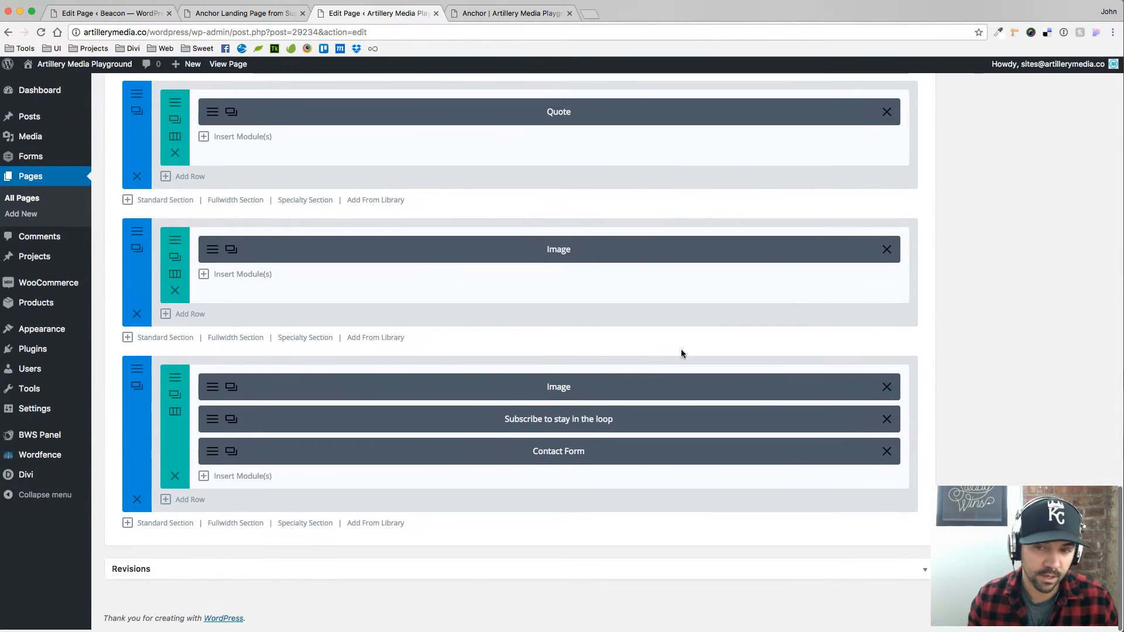
pyautogui.scroll(15, 1007, 335)
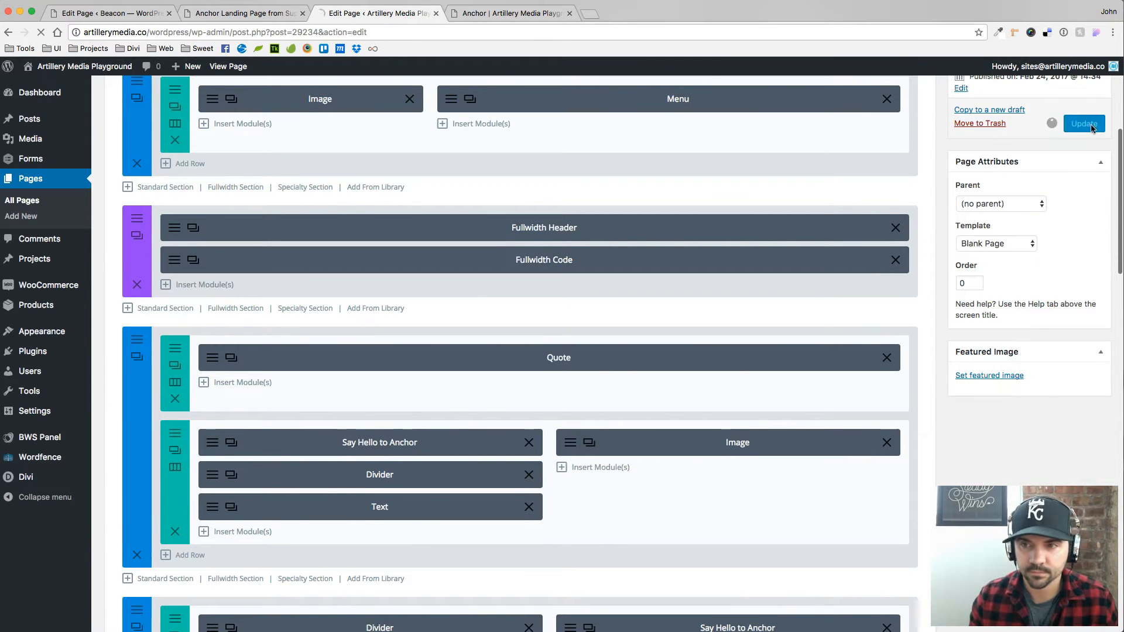
# Step: Check the Learn More buttons and the Submit button on the refreshed published Anchor page, and return to its editor
pyautogui.click(488, 15)
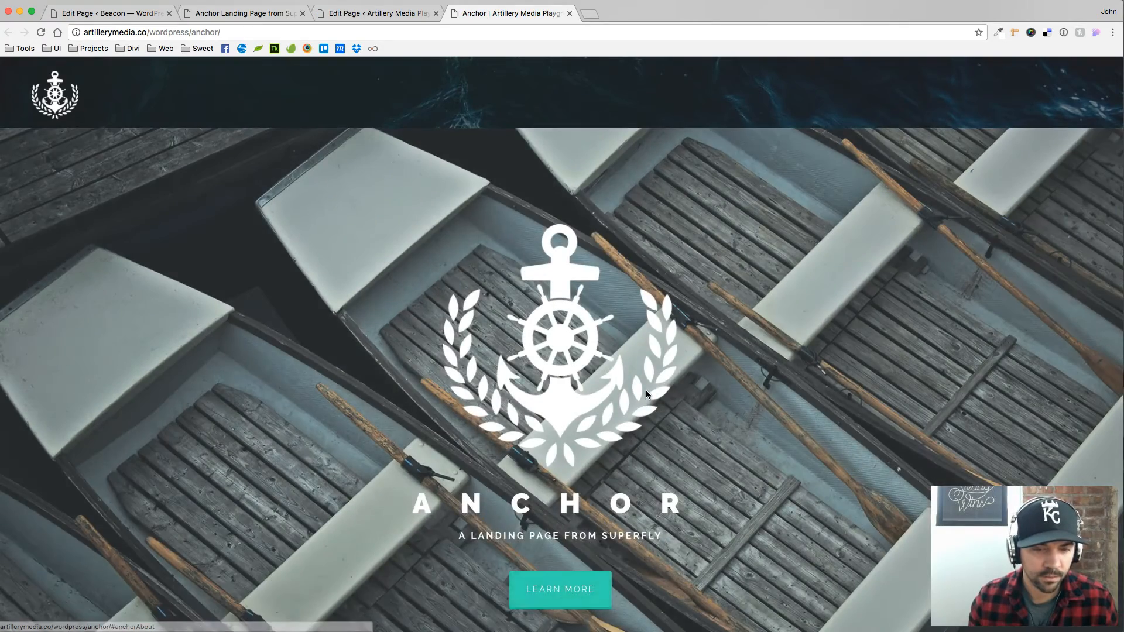
pyautogui.scroll(-3, 646, 393)
pyautogui.click(597, 407)
pyautogui.scroll(-2, 805, 374)
pyautogui.click(682, 419)
pyautogui.scroll(-5, 763, 298)
pyautogui.click(167, 399)
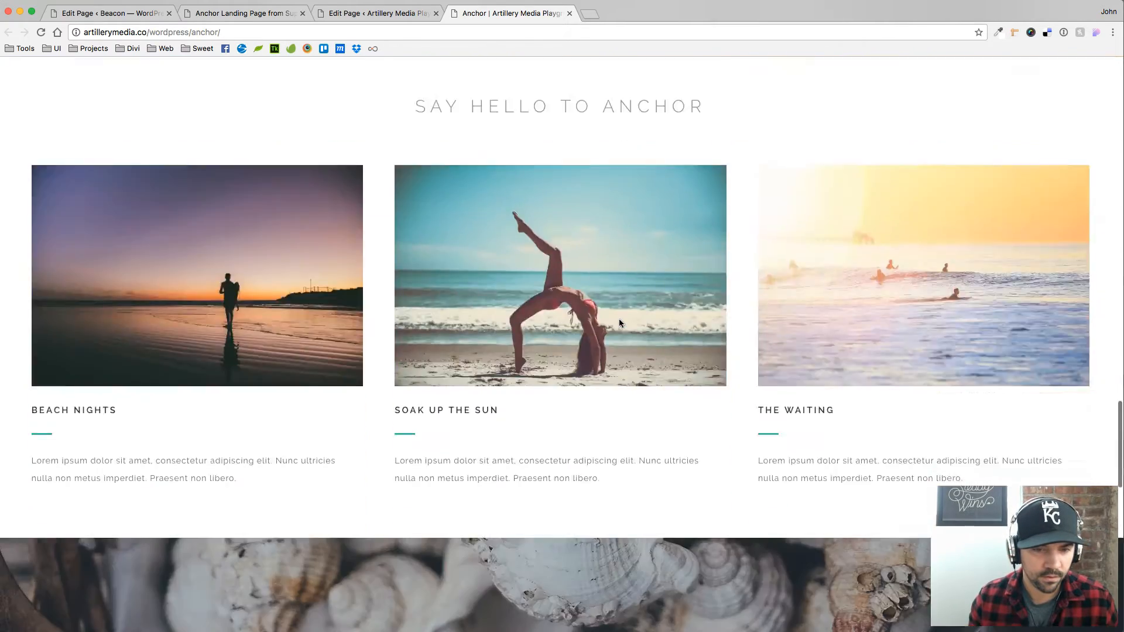
pyautogui.scroll(-15, 619, 322)
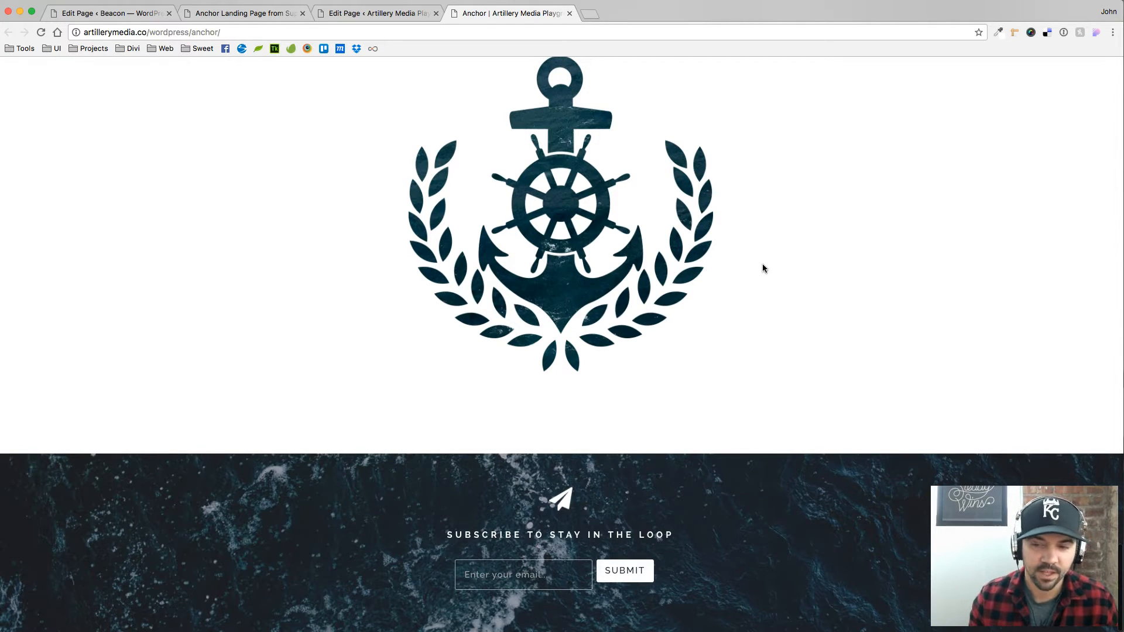
pyautogui.click(340, 8)
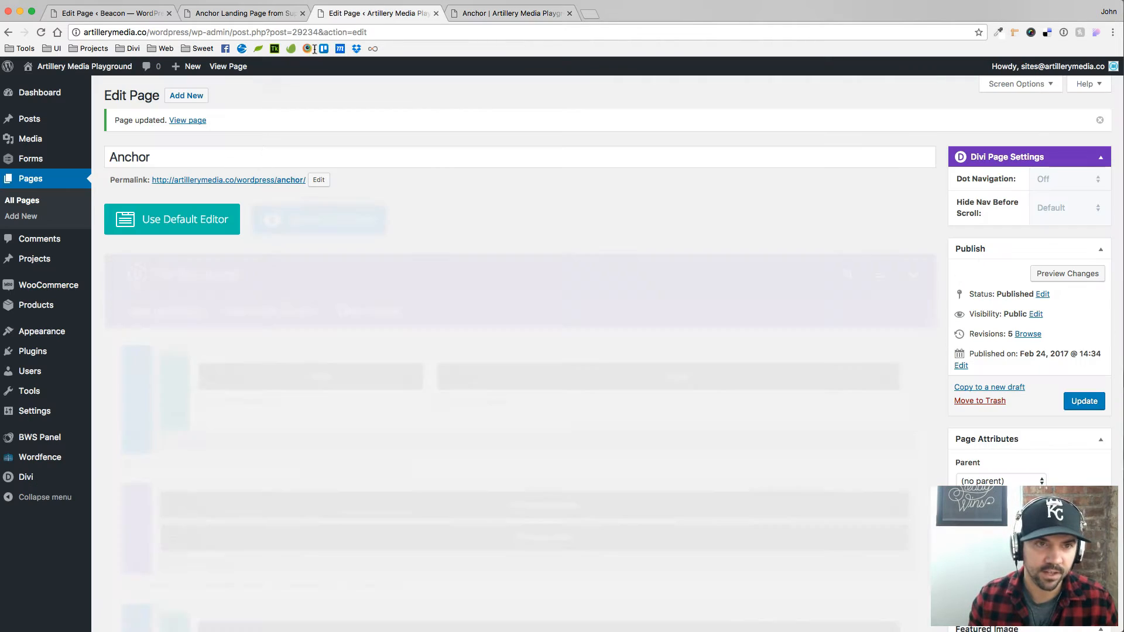
# Step: Set Add Button Icon to No in the theme customizer's Buttons Style settings and publish the change
pyautogui.moveTo(36, 335)
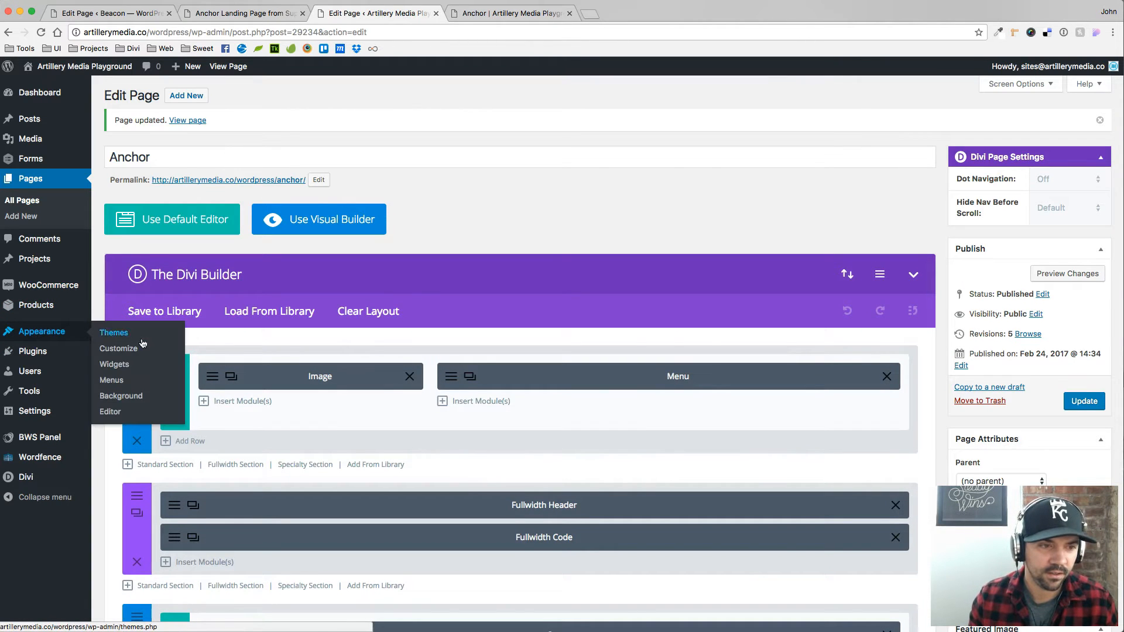
pyautogui.click(120, 349)
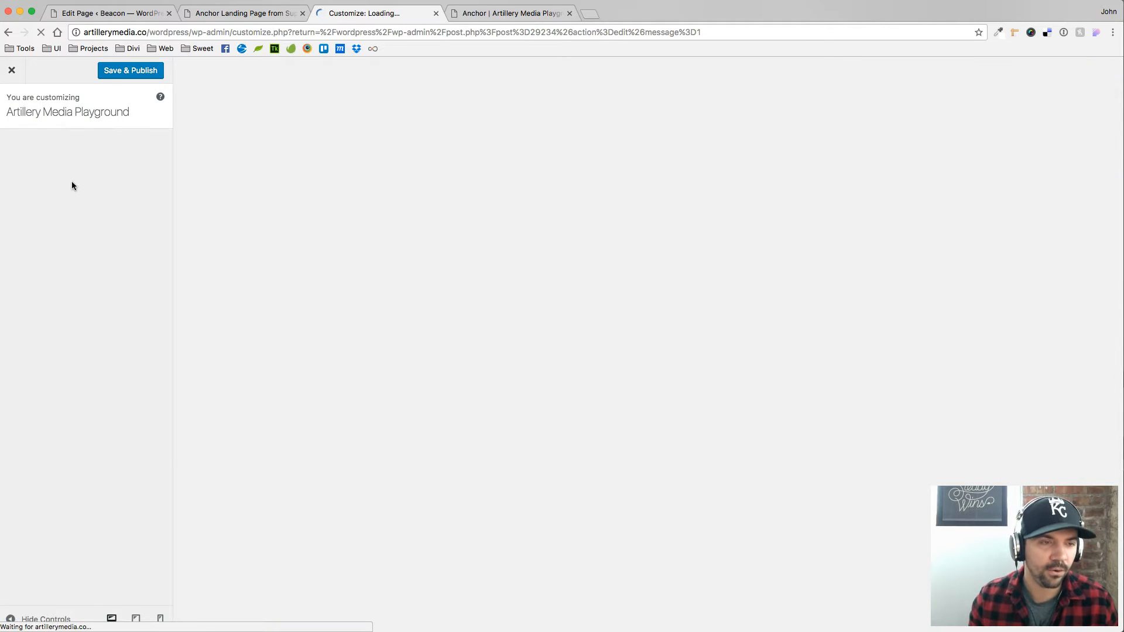
pyautogui.click(80, 269)
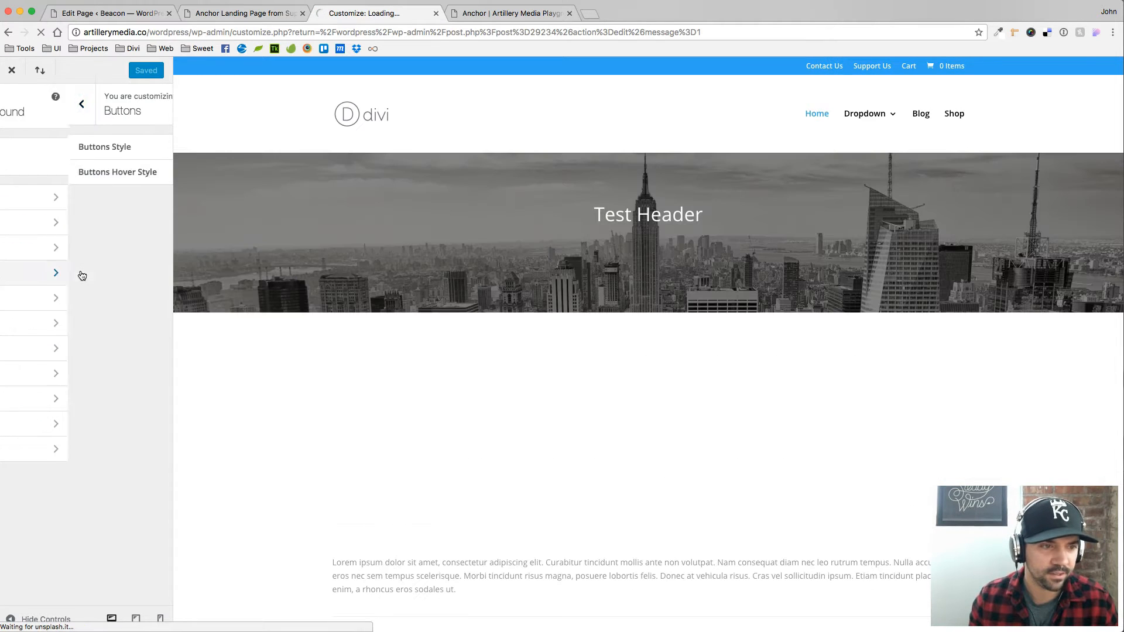
pyautogui.click(80, 147)
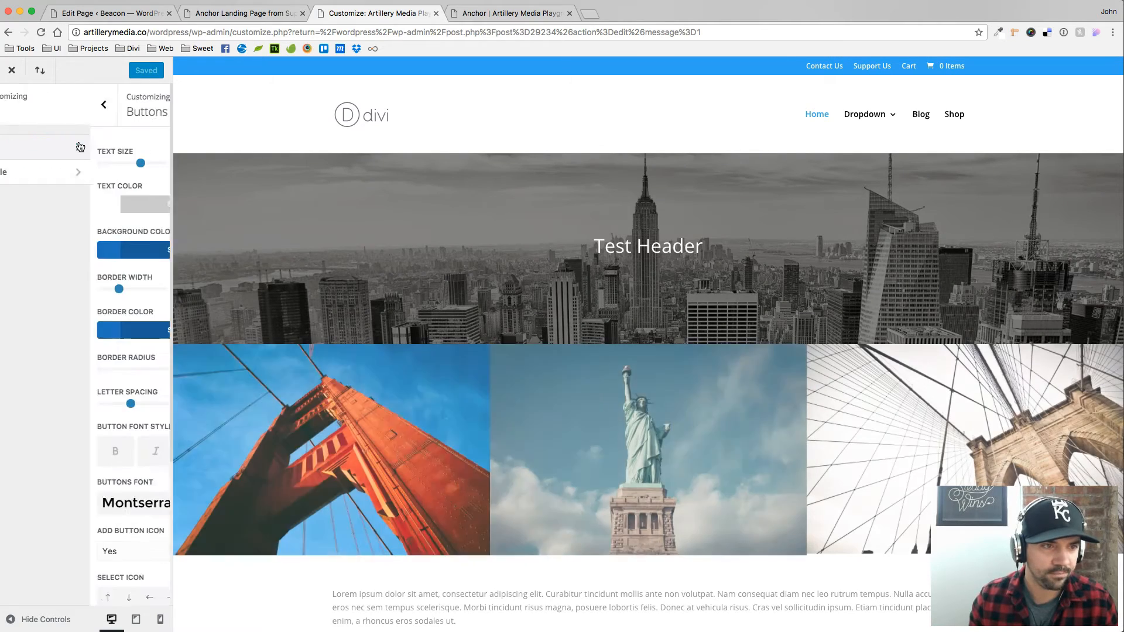
pyautogui.scroll(-5, 83, 380)
pyautogui.click(84, 384)
pyautogui.click(84, 398)
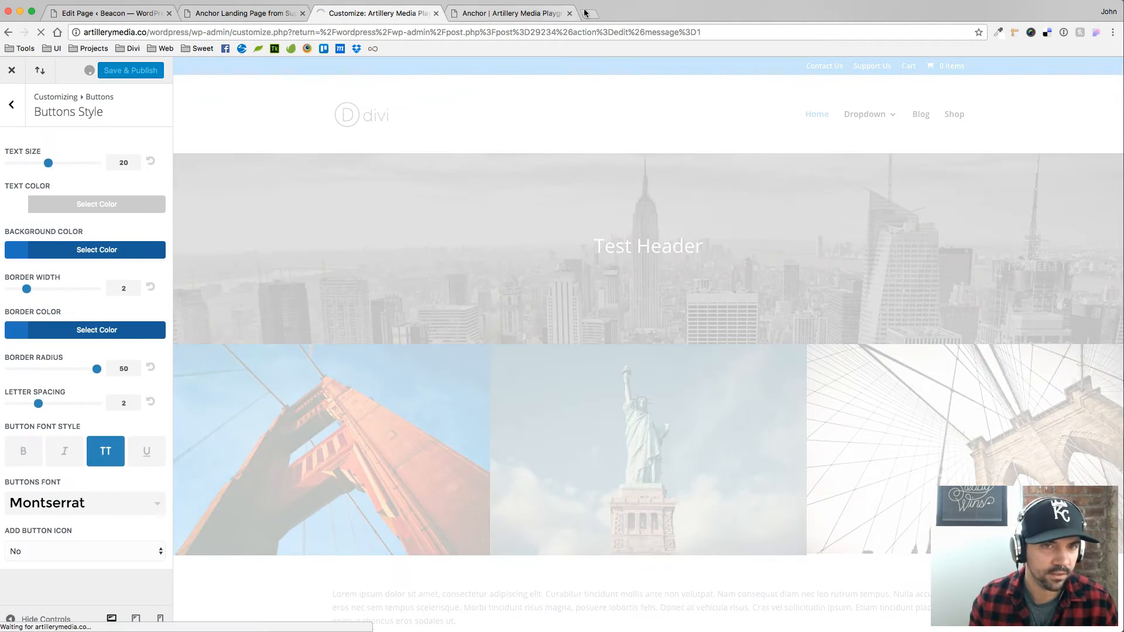
# Step: Check the Submit button on the published Anchor page and return to the page's editor
pyautogui.click(526, 14)
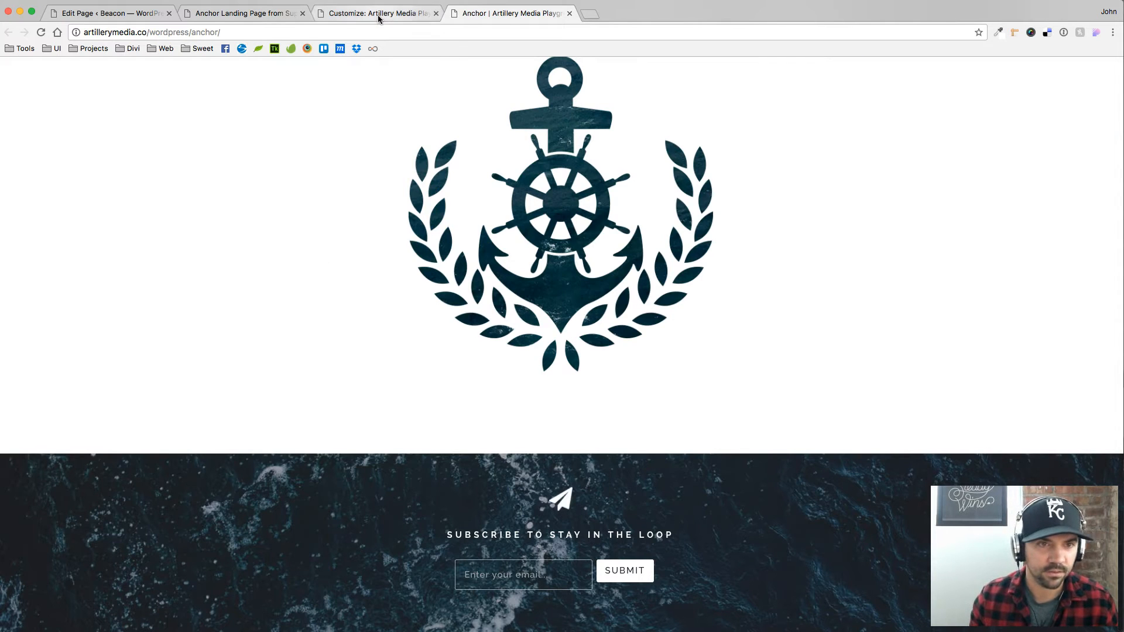
pyautogui.click(410, 14)
pyautogui.press('super+r')
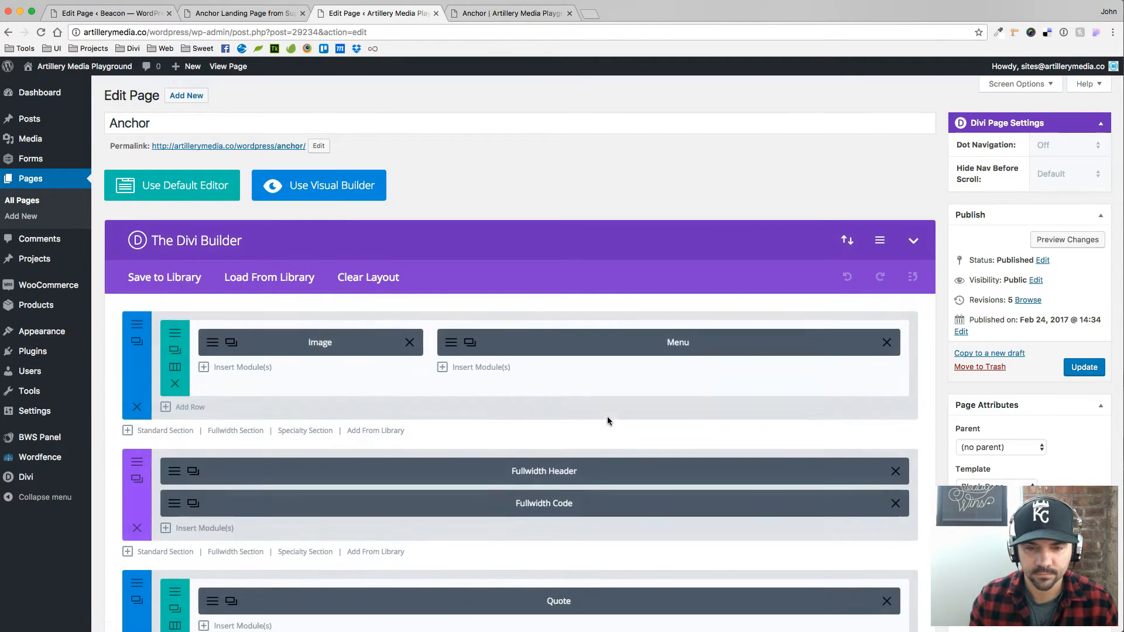
# Step: Turn off Use Custom Styles for Button in the Contact Form module's advanced design settings and save the module
pyautogui.scroll(-15, 606, 420)
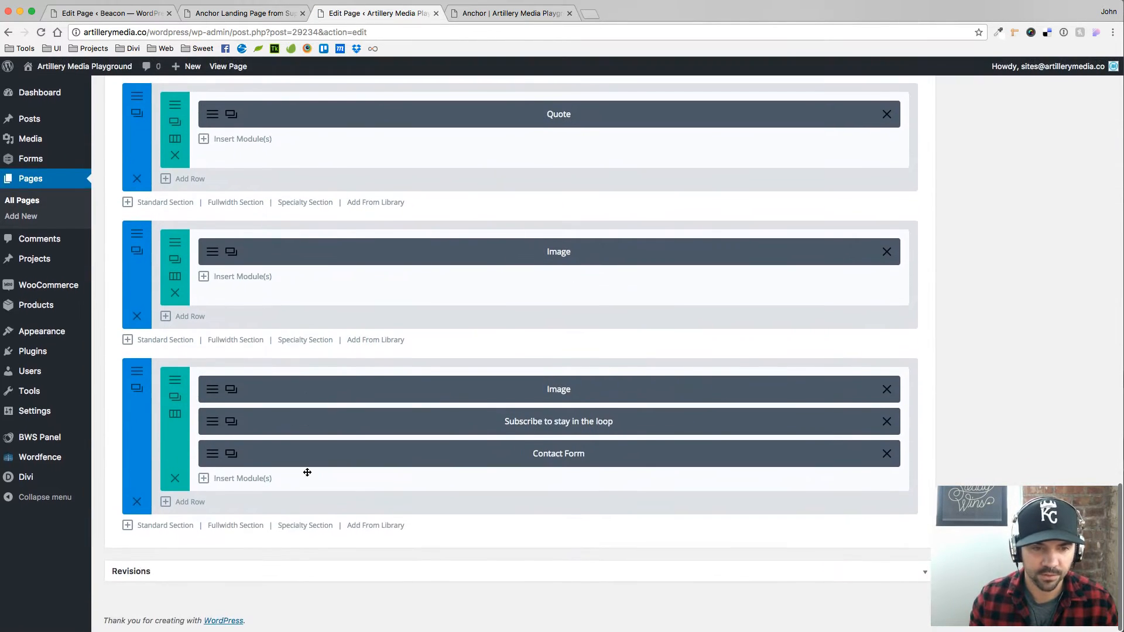
pyautogui.click(212, 454)
pyautogui.click(462, 167)
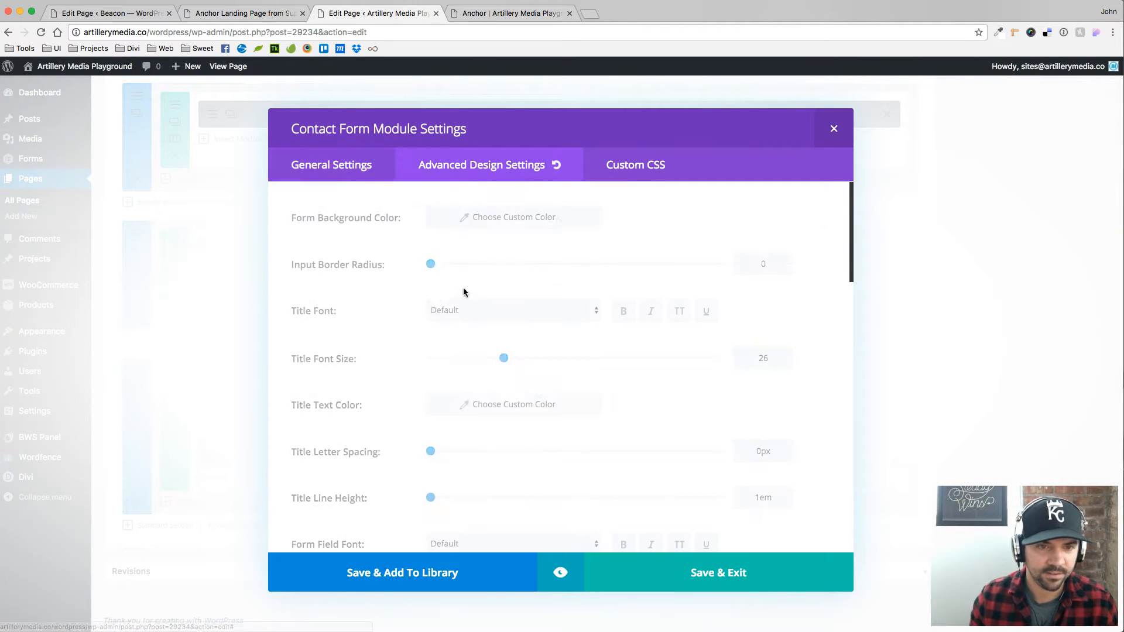
pyautogui.scroll(-15, 383, 306)
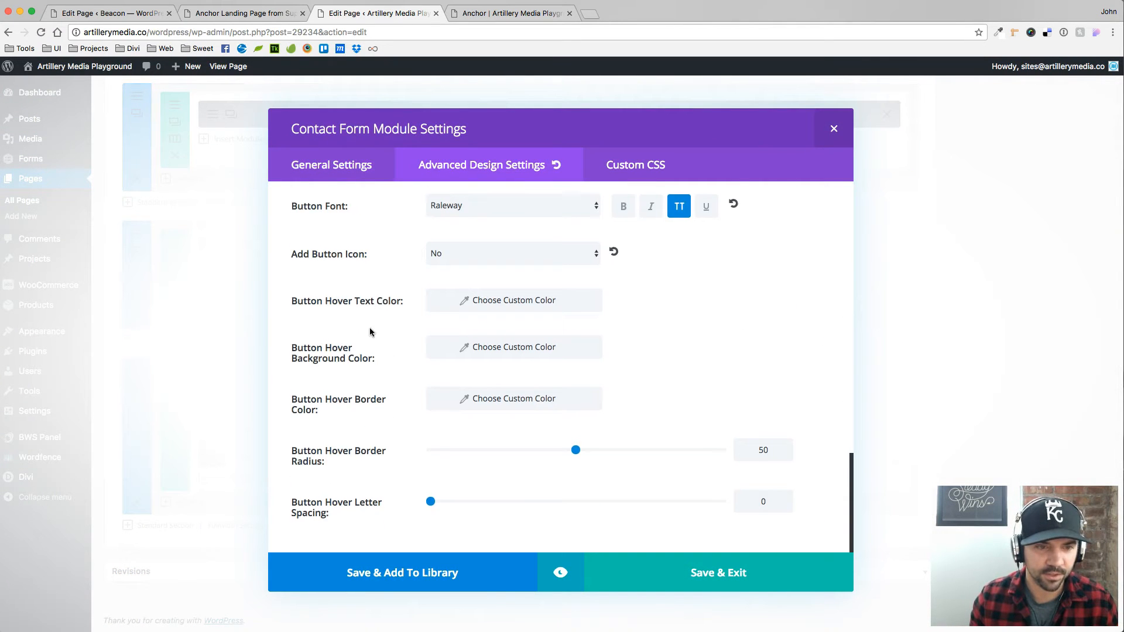
pyautogui.scroll(10, 370, 328)
pyautogui.scroll(3, 374, 310)
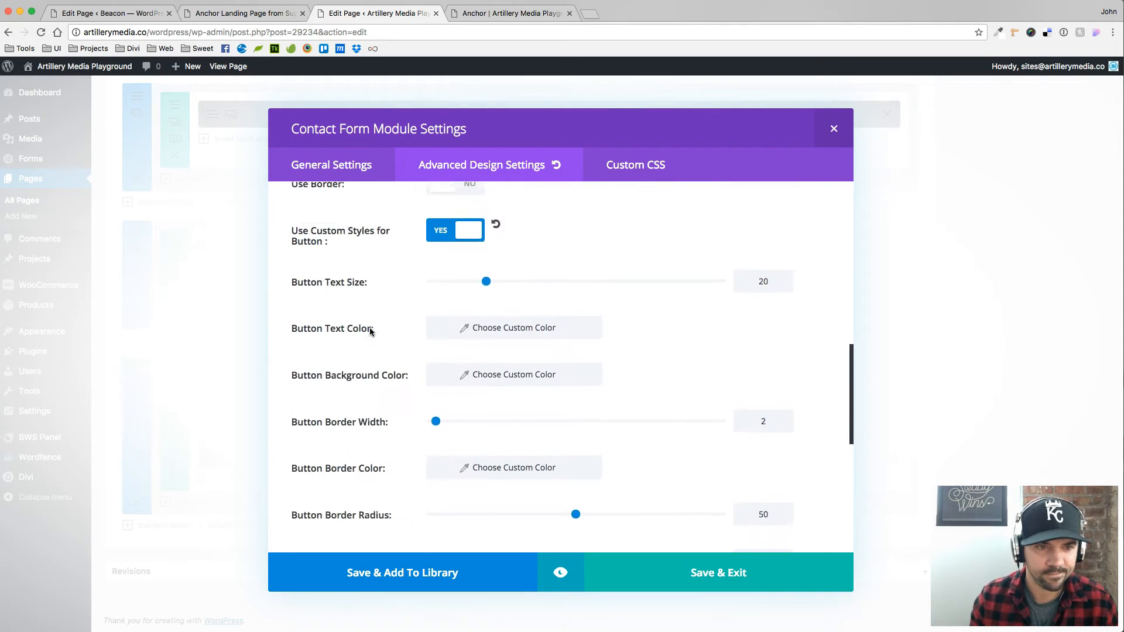
pyautogui.click(456, 272)
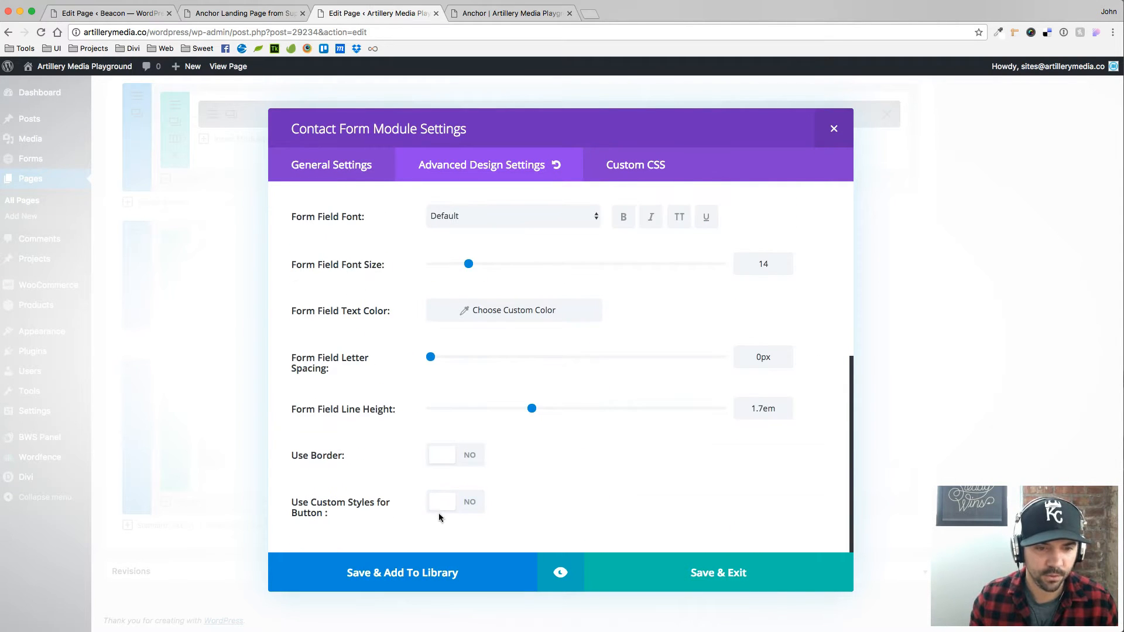
pyautogui.click(704, 570)
# Step: Update the Anchor page, check the Submit button on the published page, and return to the editor
pyautogui.scroll(5, 1046, 199)
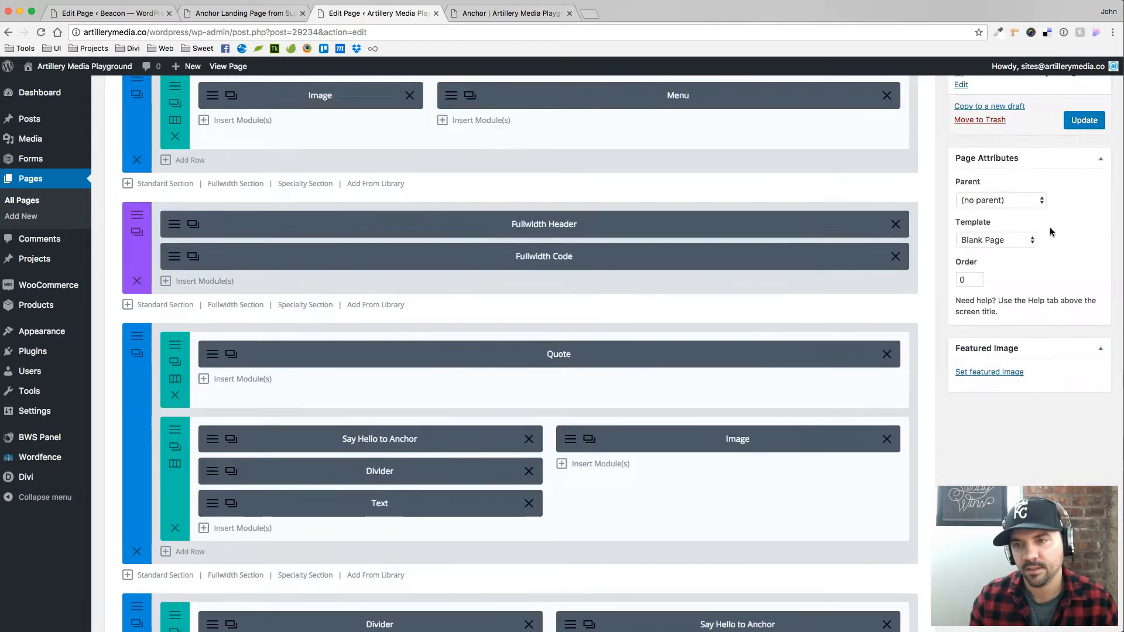
pyautogui.scroll(5, 1049, 232)
pyautogui.click(1084, 367)
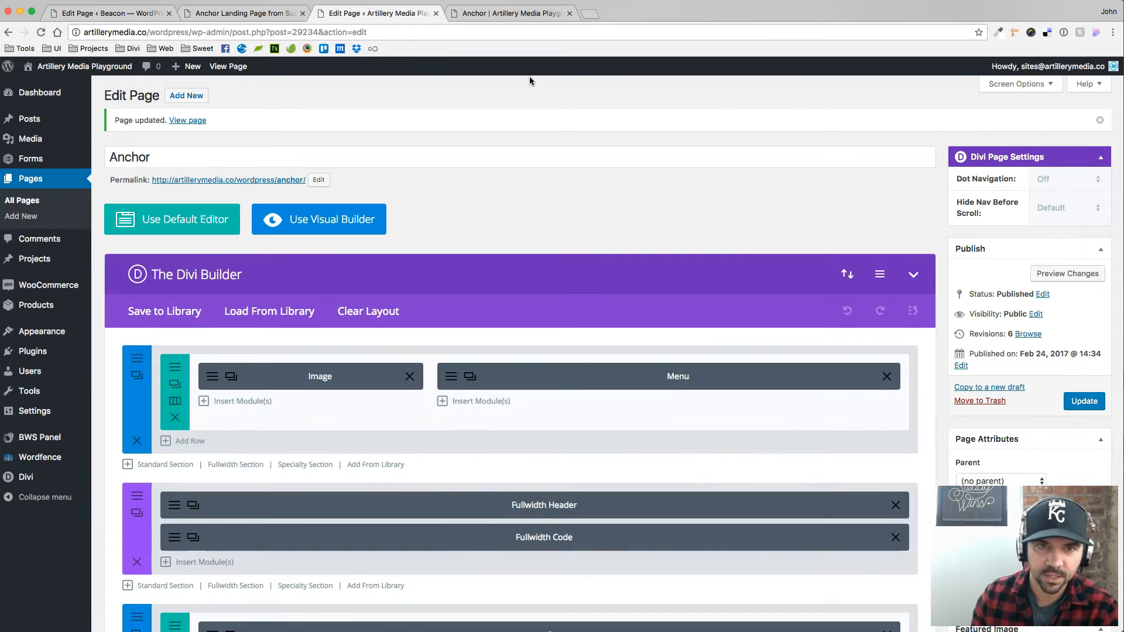
pyautogui.click(512, 13)
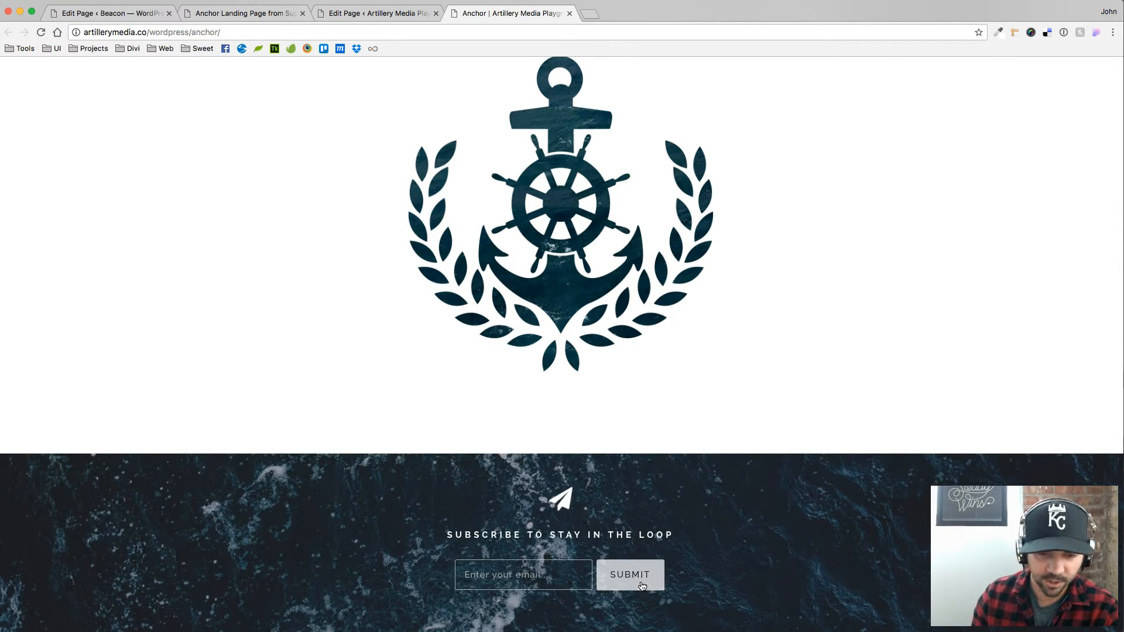
pyautogui.click(395, 15)
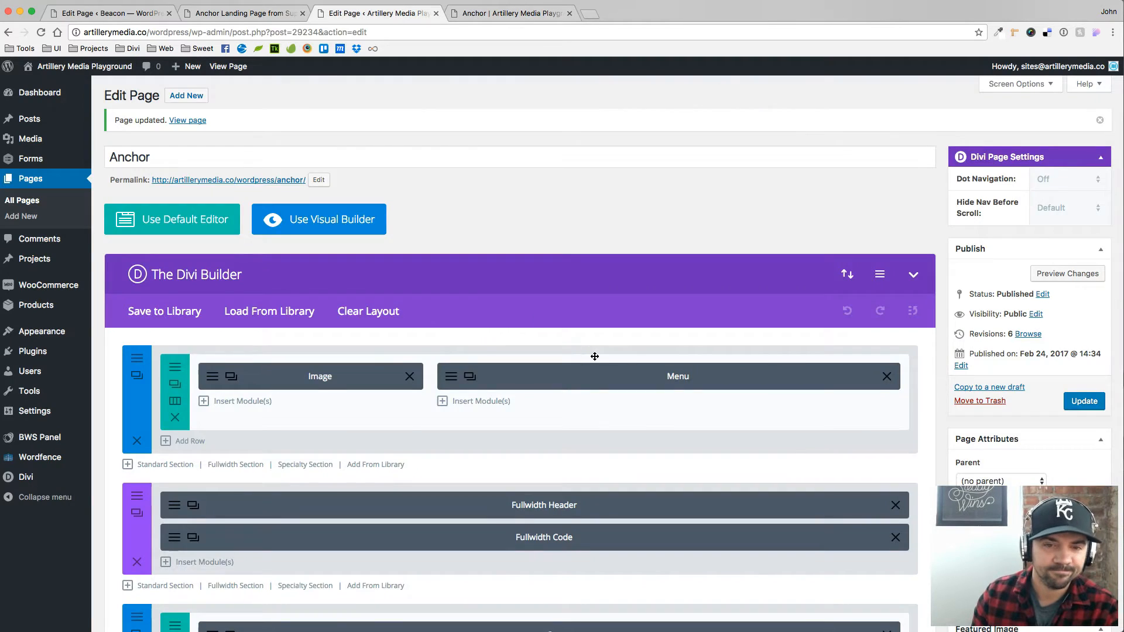
# Step: Turn Use Custom Styles for Button back on in the Contact Form module's advanced design settings
pyautogui.scroll(-15, 595, 356)
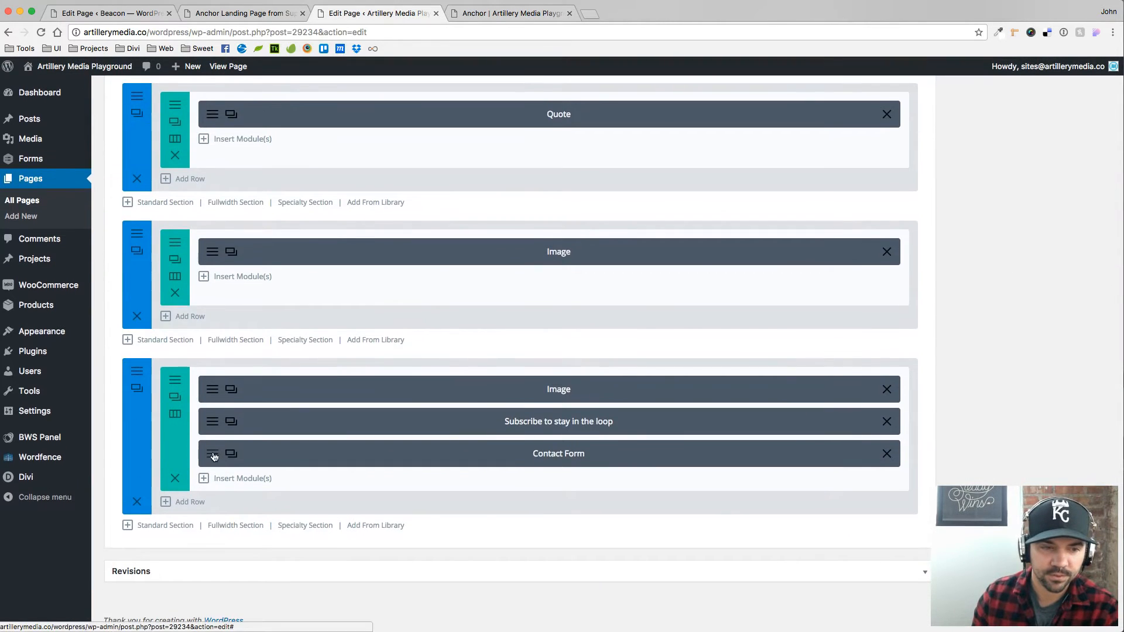
pyautogui.click(212, 454)
pyautogui.click(530, 165)
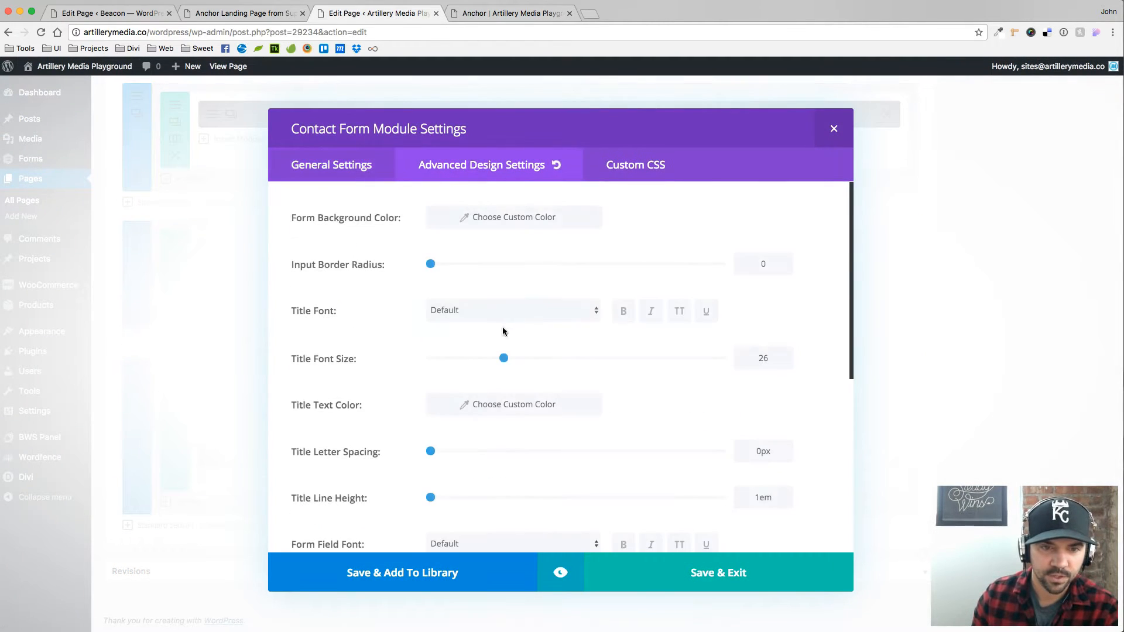
pyautogui.scroll(-6, 353, 359)
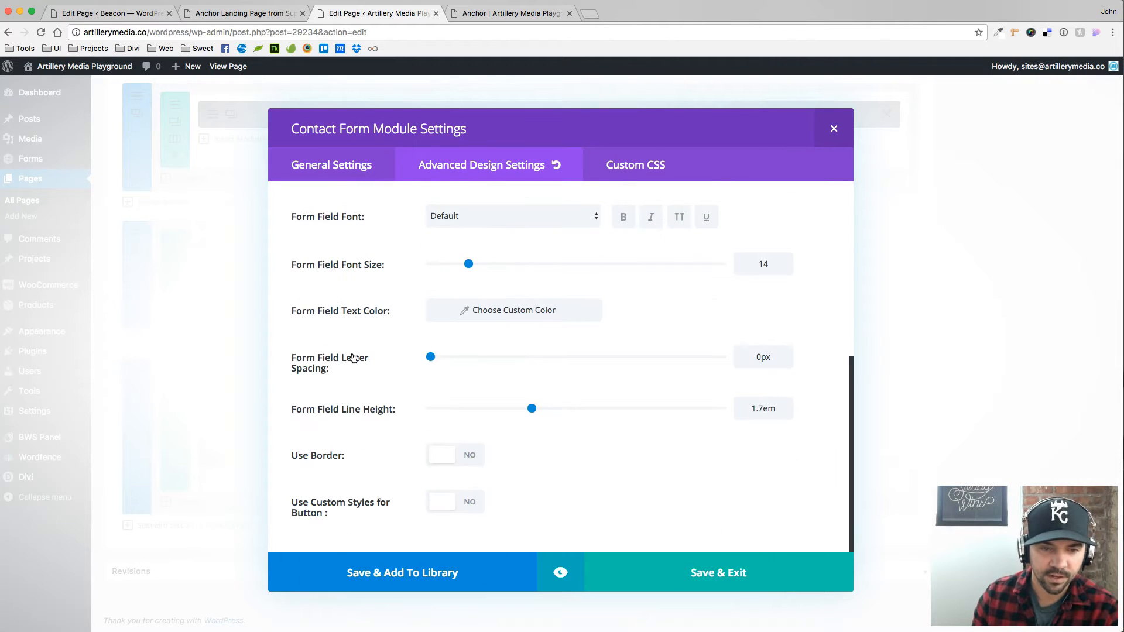
pyautogui.click(457, 507)
# Step: Reduce the Contact Form's Button Border Radius, set its Button Hover Border Radius to 3, and save the module and the page
pyautogui.scroll(-8, 587, 503)
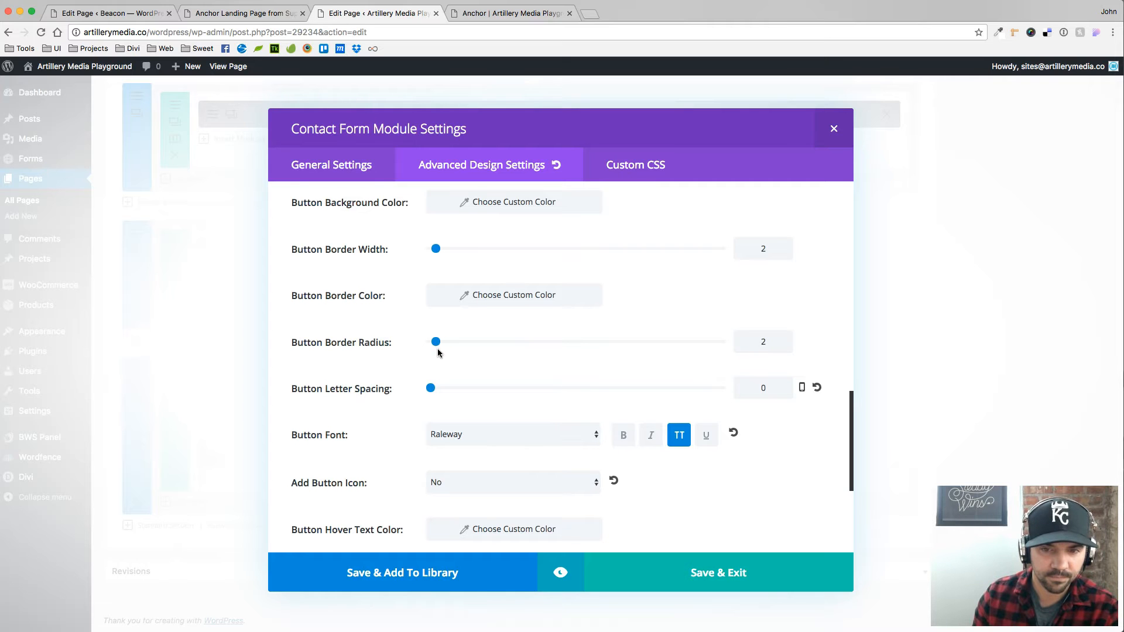
pyautogui.scroll(-4, 409, 350)
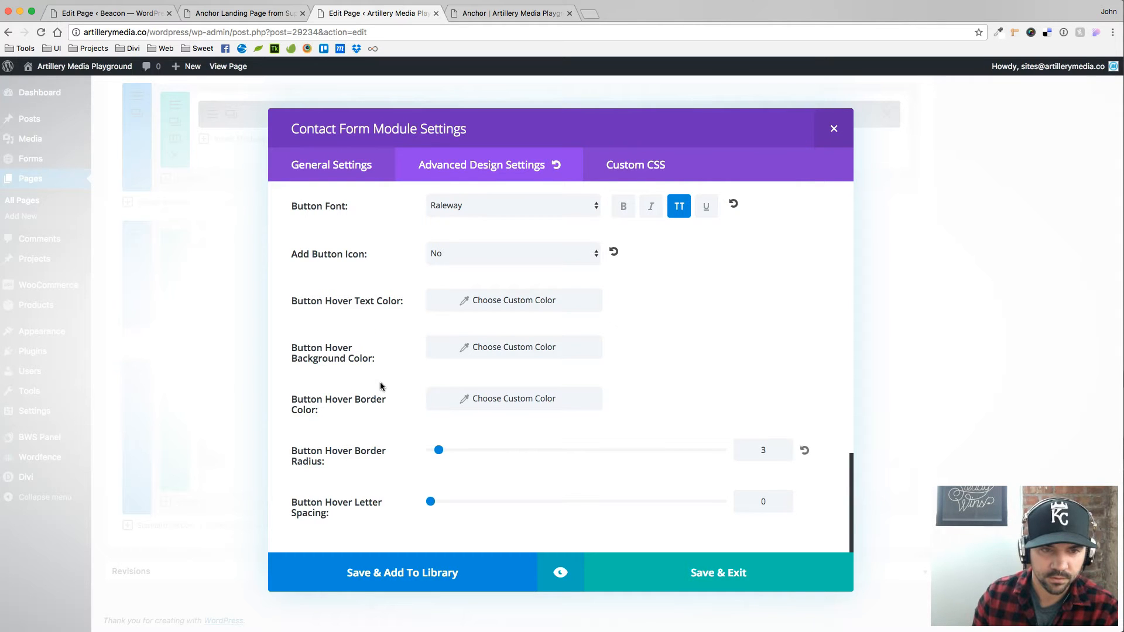
pyautogui.scroll(1, 380, 386)
pyautogui.click(725, 573)
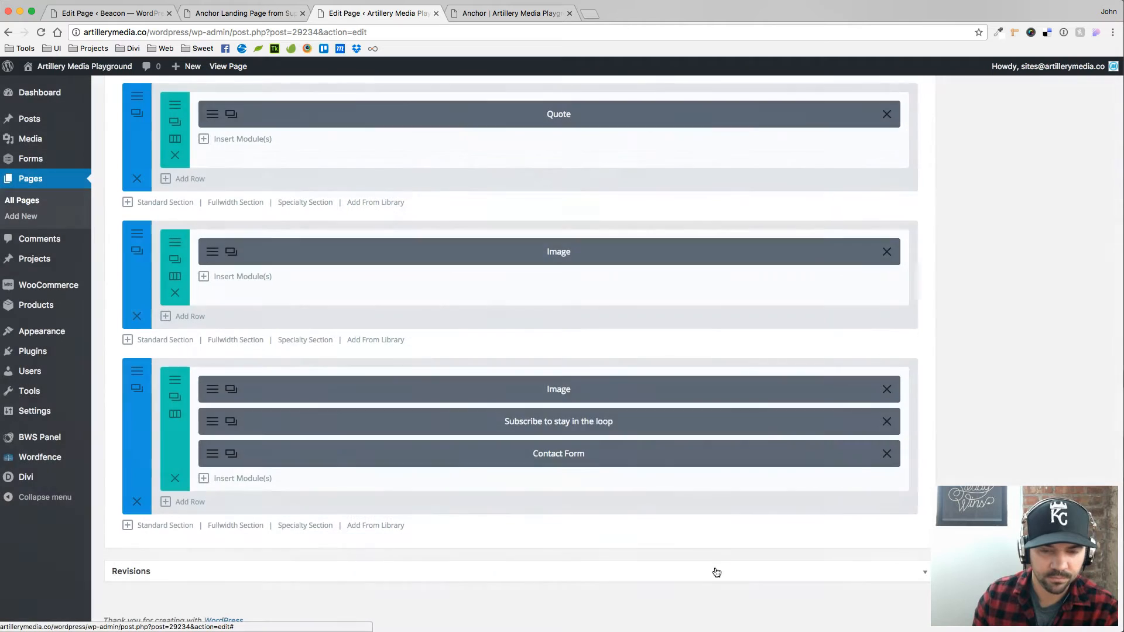
pyautogui.scroll(20, 1042, 237)
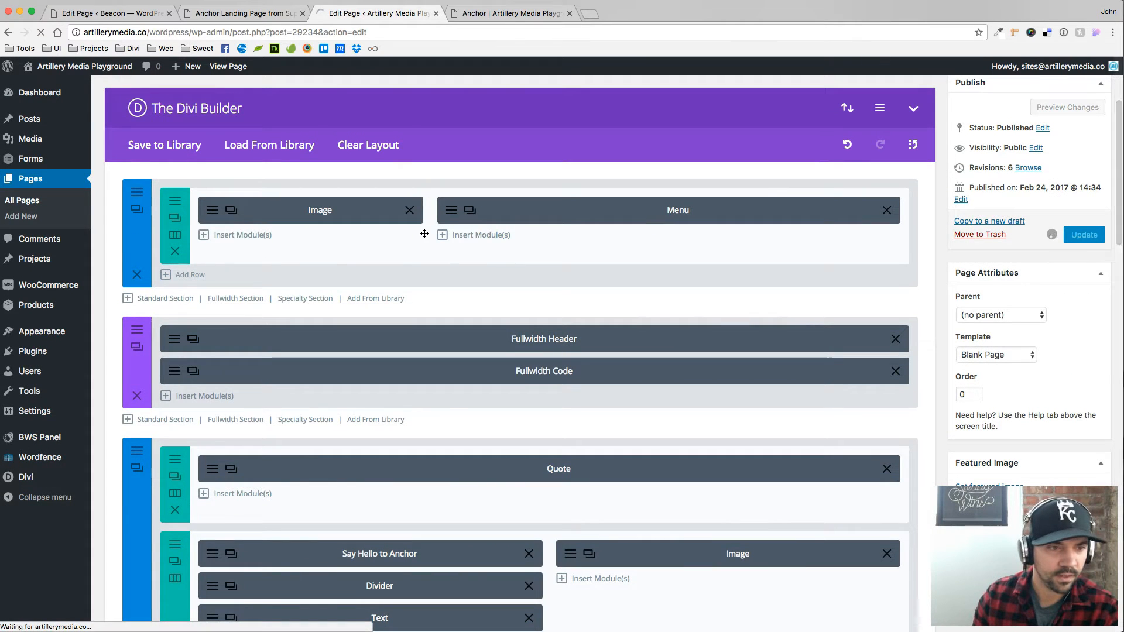
# Step: Set Add Button Icon back to Yes in the theme customizer's Buttons Style settings, publish the change and close the customizer
pyautogui.moveTo(97, 283)
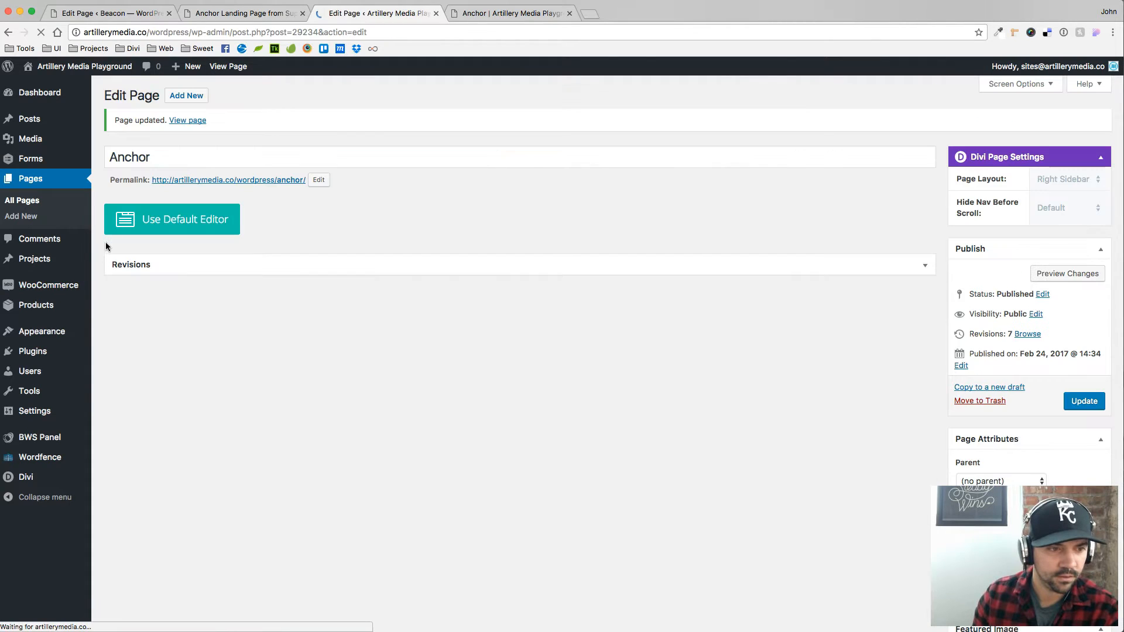
pyautogui.moveTo(58, 332)
pyautogui.click(118, 351)
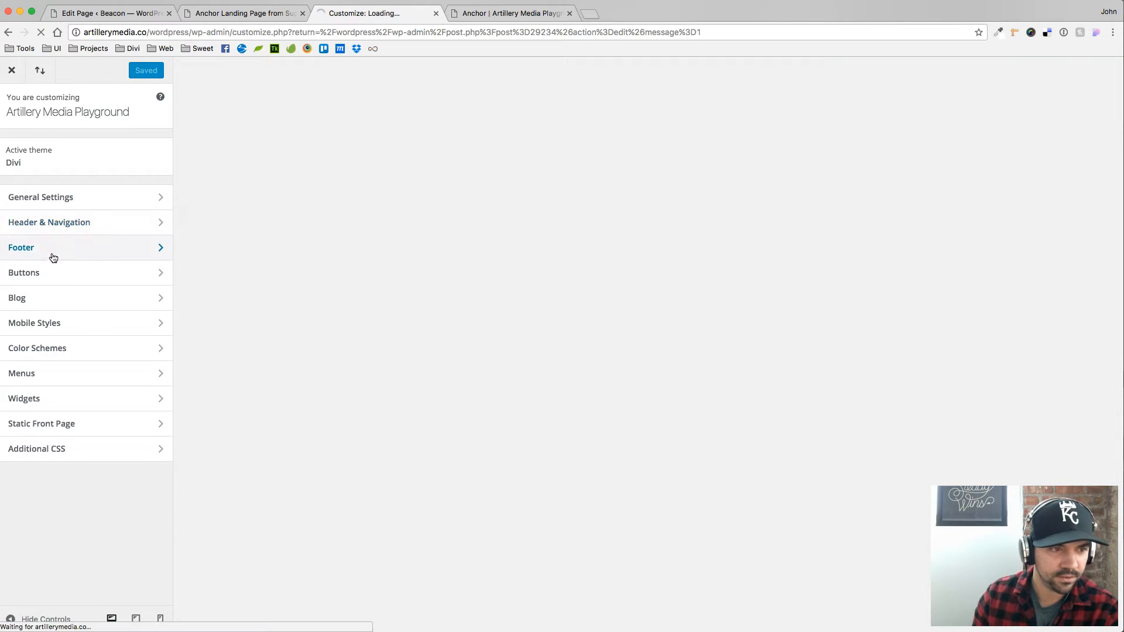
pyautogui.click(58, 275)
pyautogui.click(65, 148)
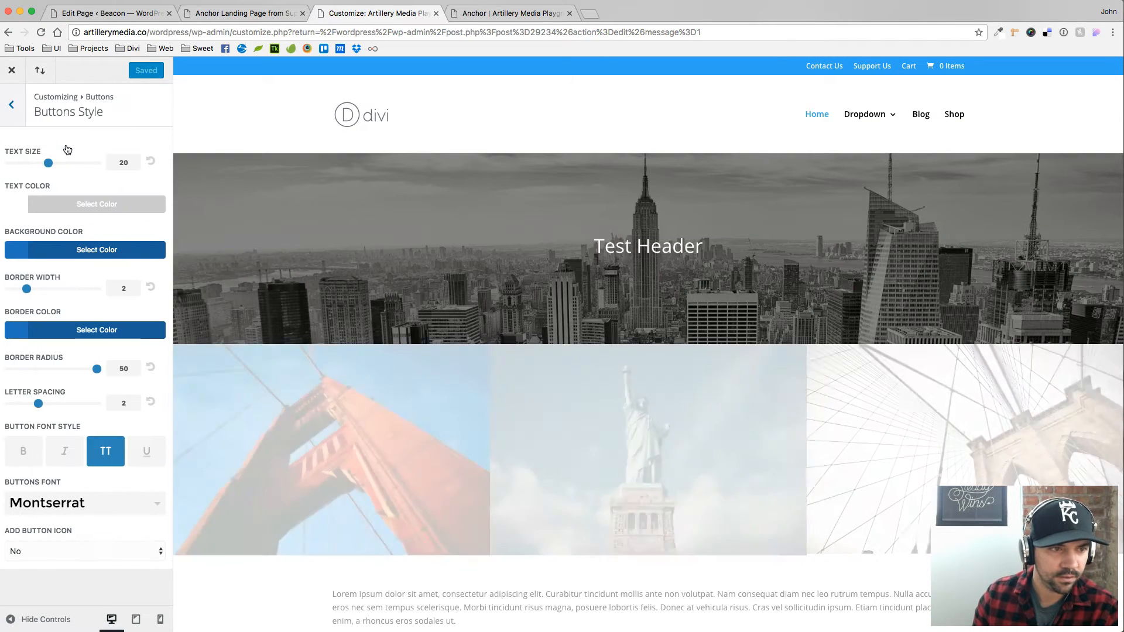
pyautogui.click(75, 546)
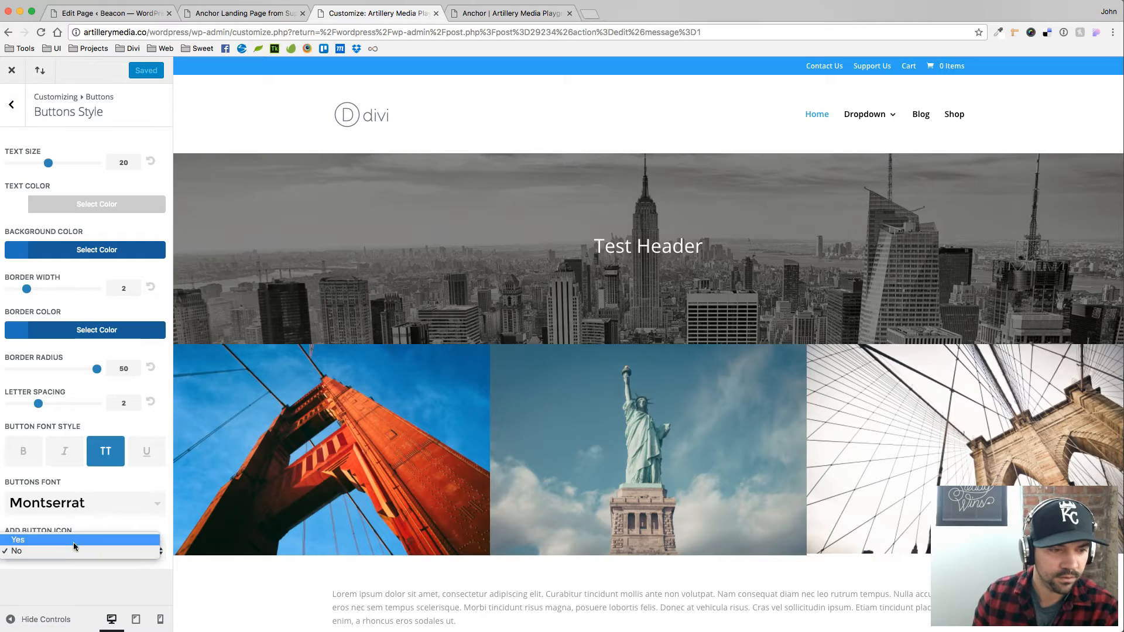
pyautogui.click(63, 534)
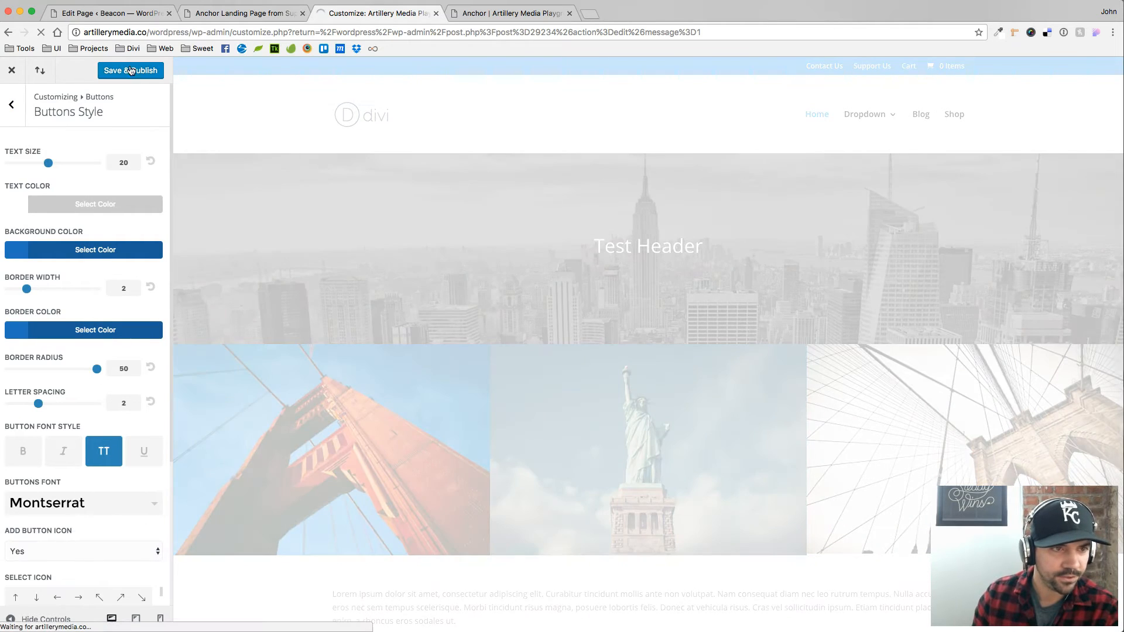
pyautogui.click(134, 73)
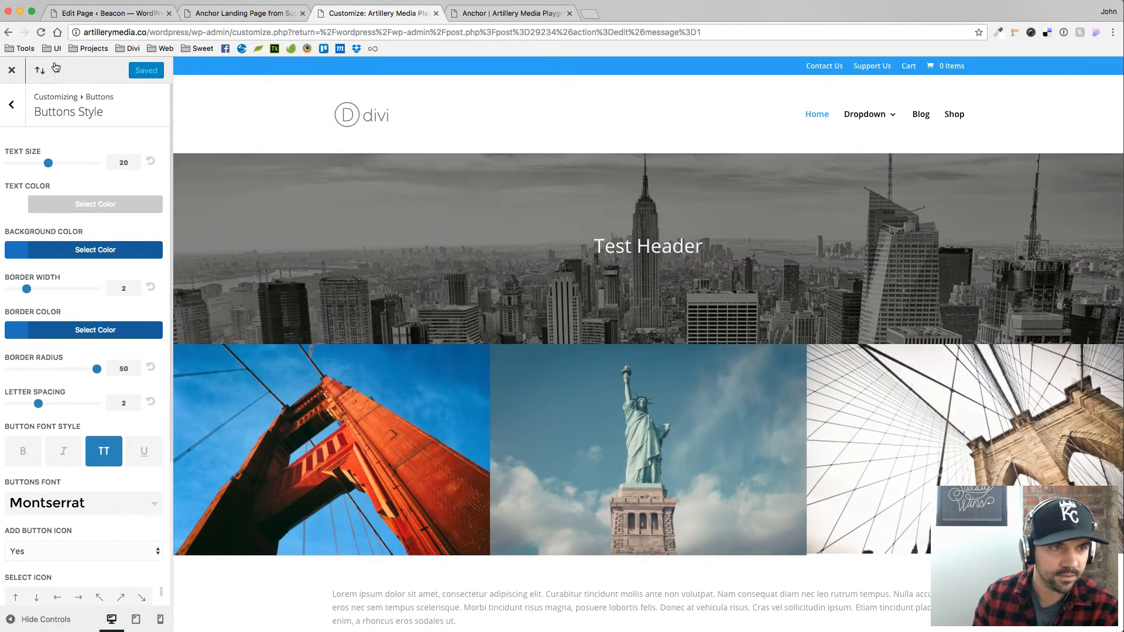
pyautogui.click(12, 70)
# Step: Review the published Anchor page from the Submit button up to the header and Learn More button, and return to its editor
pyautogui.click(506, 13)
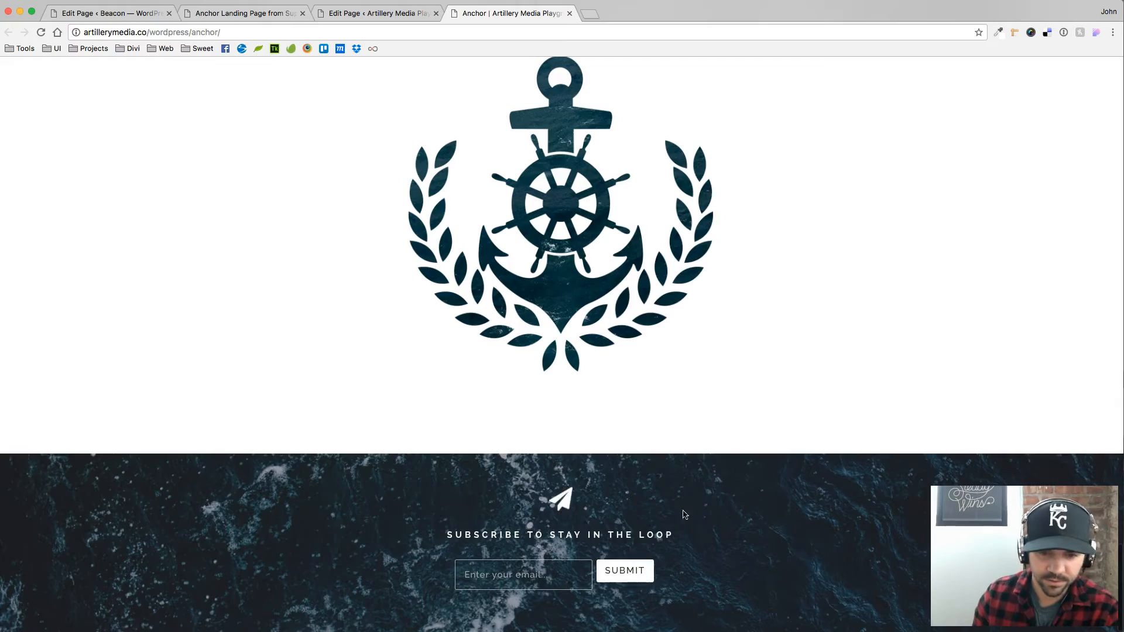
pyautogui.scroll(20, 764, 401)
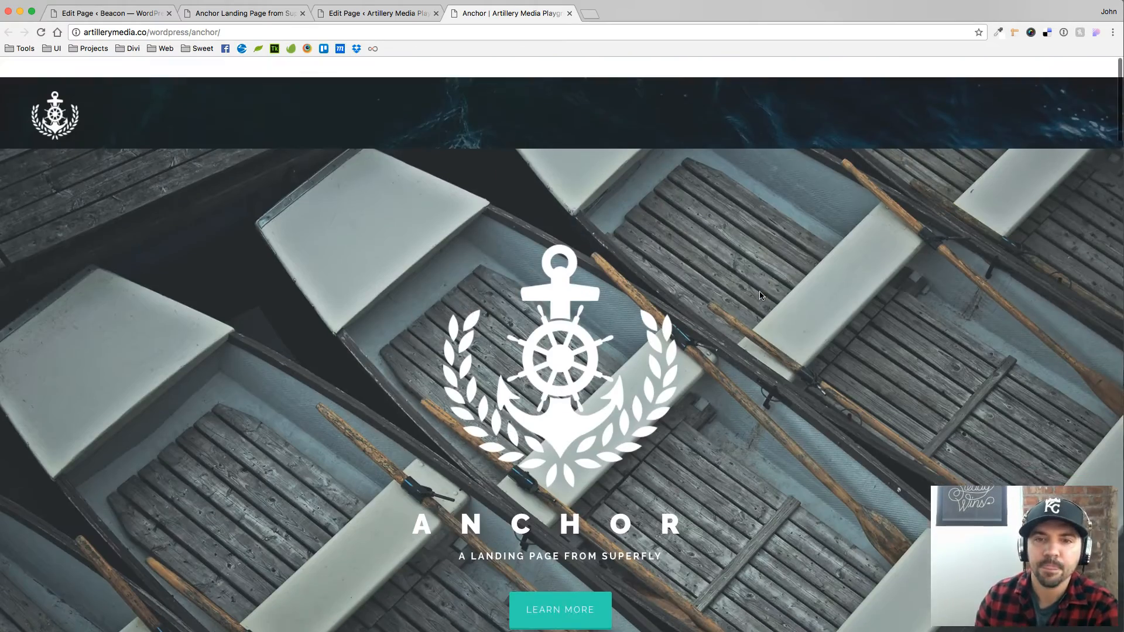
pyautogui.scroll(-15, 760, 285)
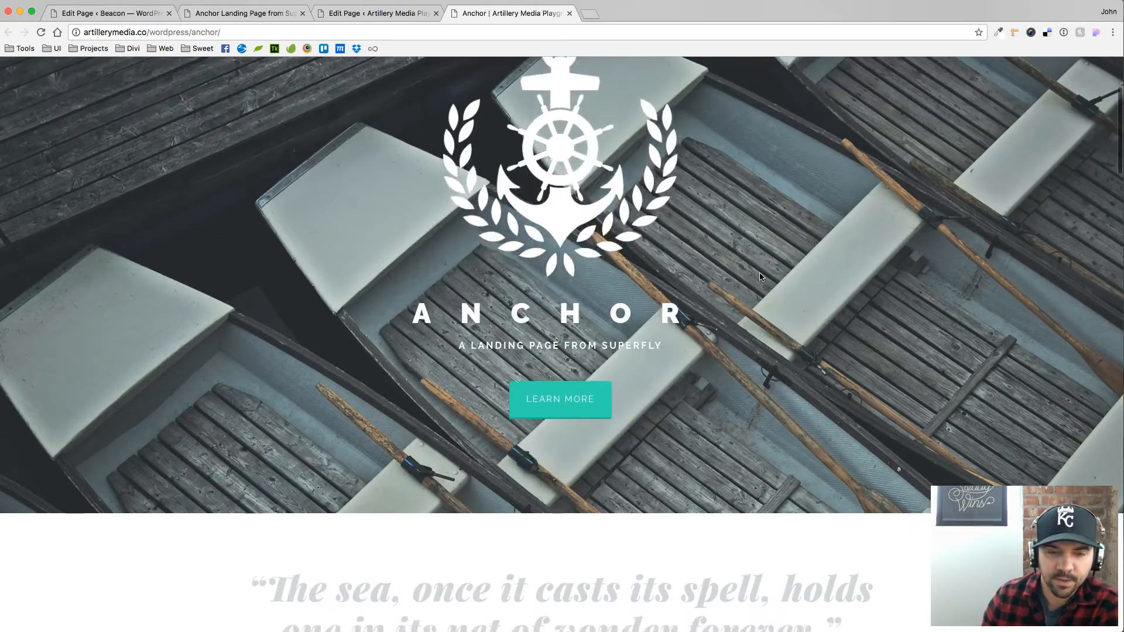
pyautogui.scroll(-1, 763, 274)
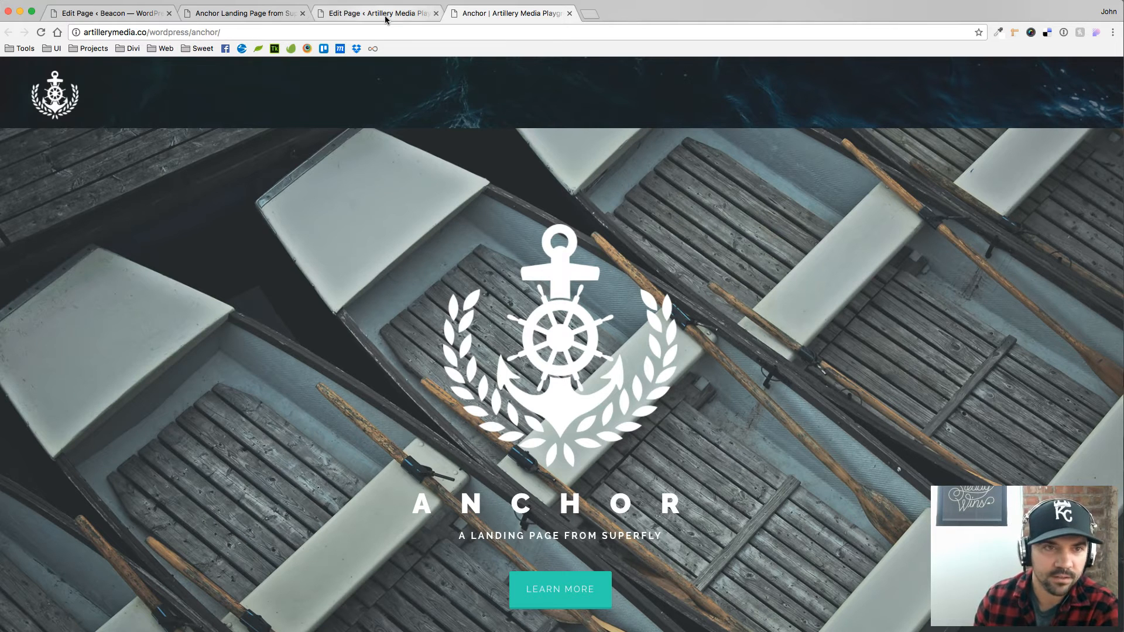
pyautogui.click(404, 12)
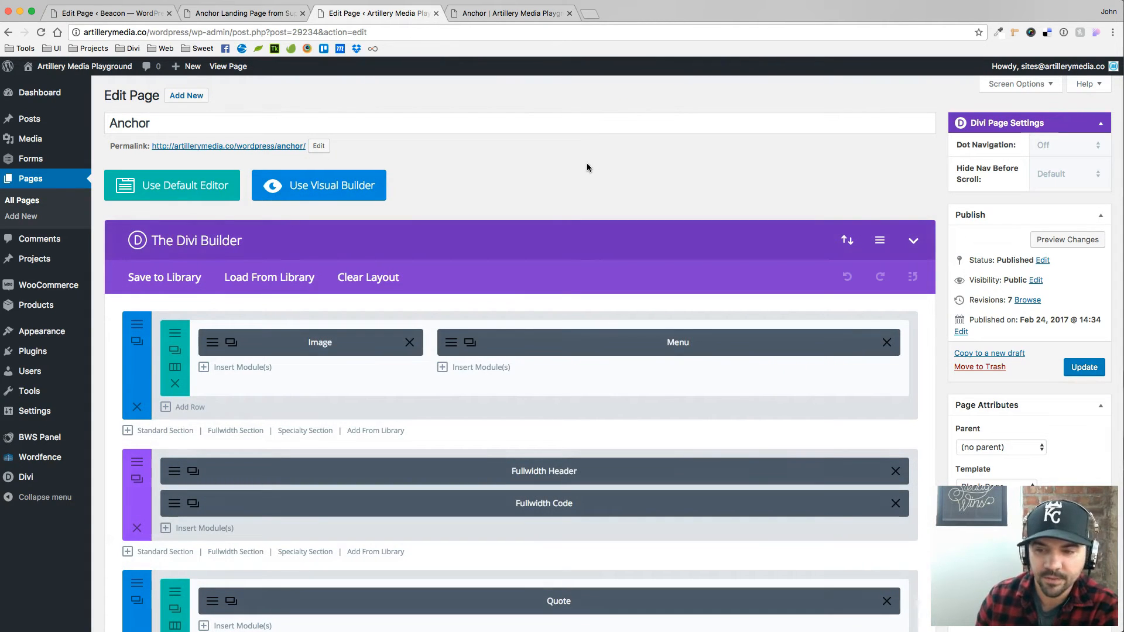
pyautogui.moveTo(46, 340)
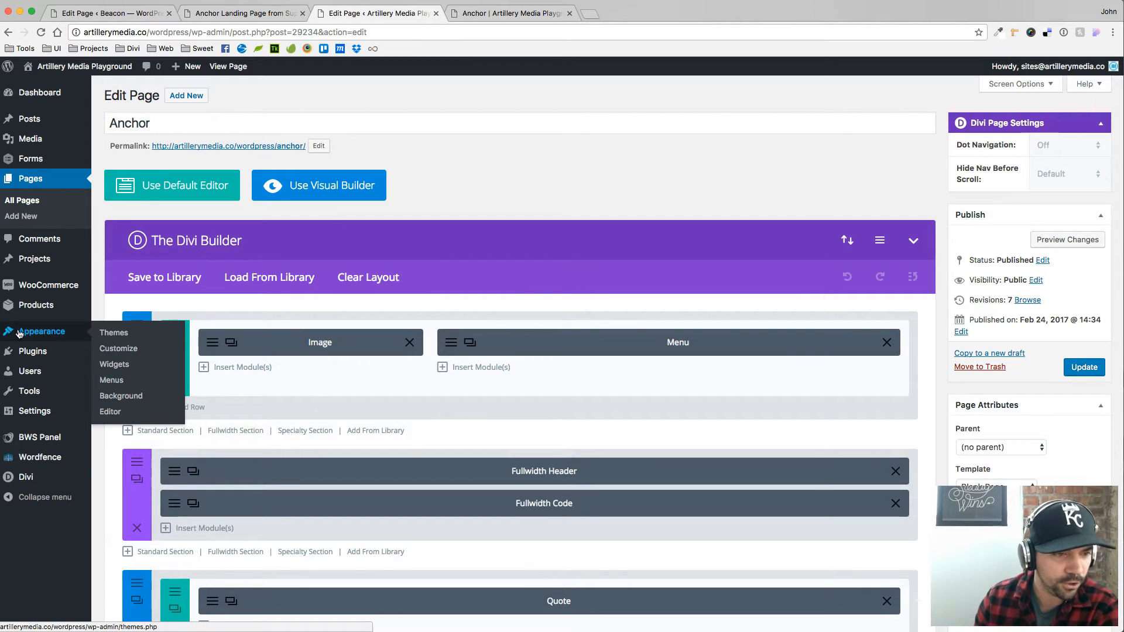
# Step: Create a new widget area named Anchor Menu and reload the Widgets page to list it
pyautogui.click(120, 365)
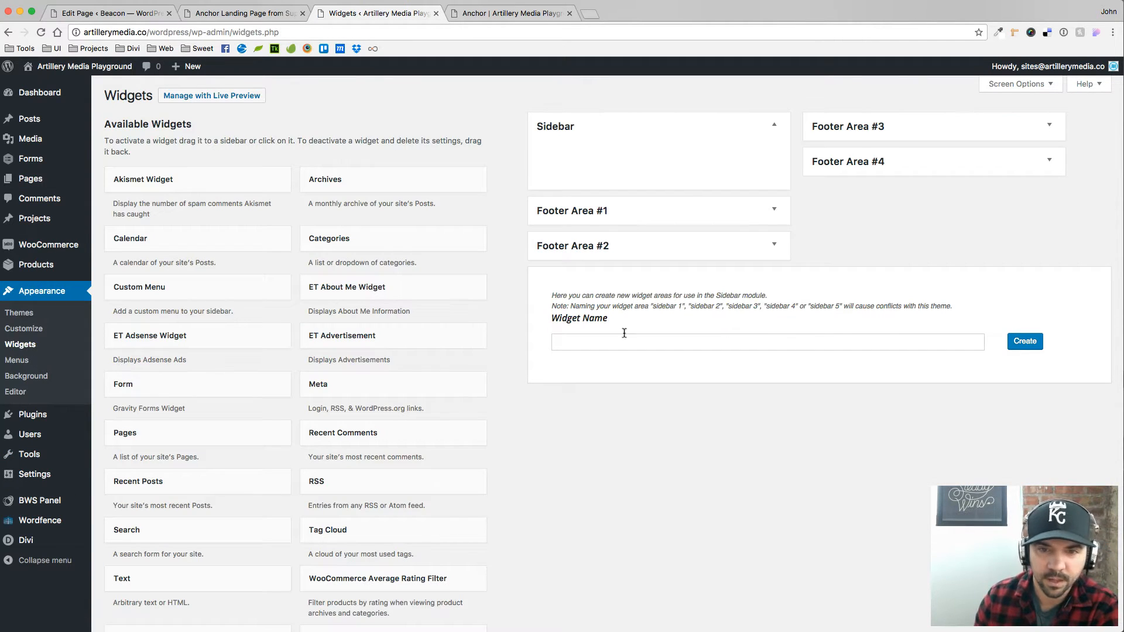
pyautogui.click(600, 338)
pyautogui.write('Anc')
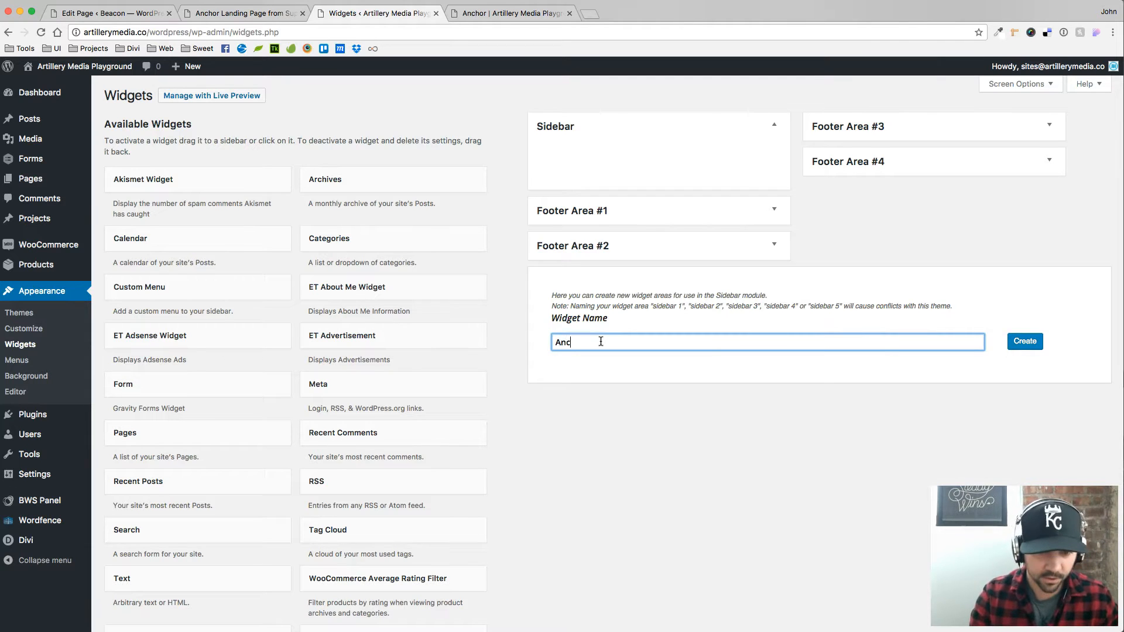
pyautogui.write('hor Menu')
pyautogui.click(1029, 342)
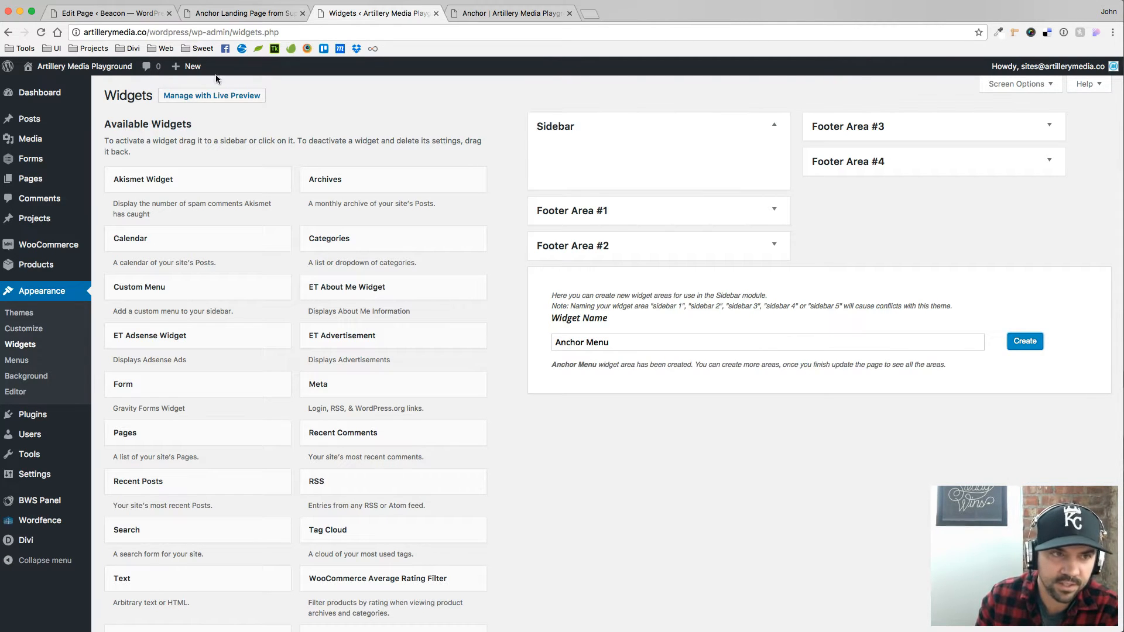
pyautogui.click(41, 32)
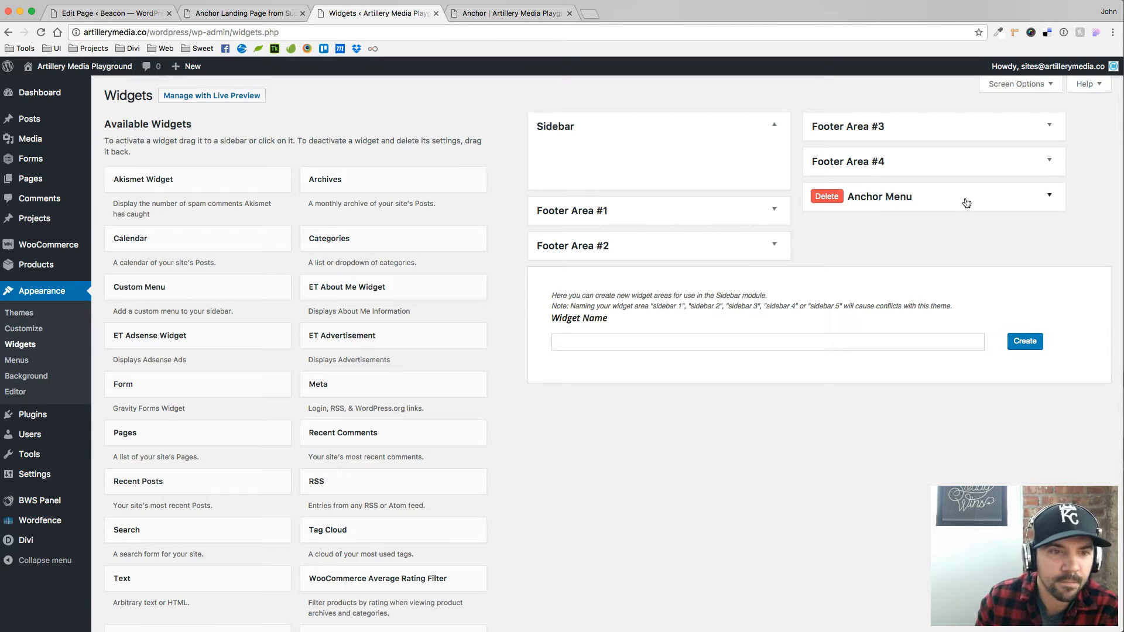
# Step: Add a Custom Menu widget to the Anchor Menu widget area and save it without choosing a menu
pyautogui.click(966, 203)
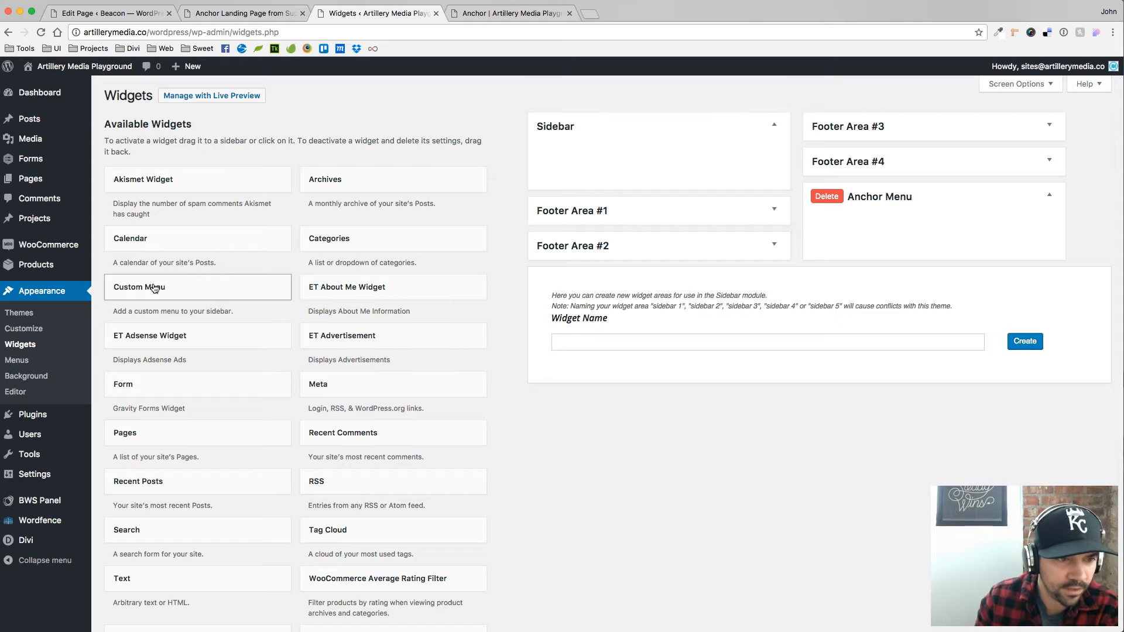
pyautogui.moveTo(154, 288); pyautogui.dragTo(860, 226)
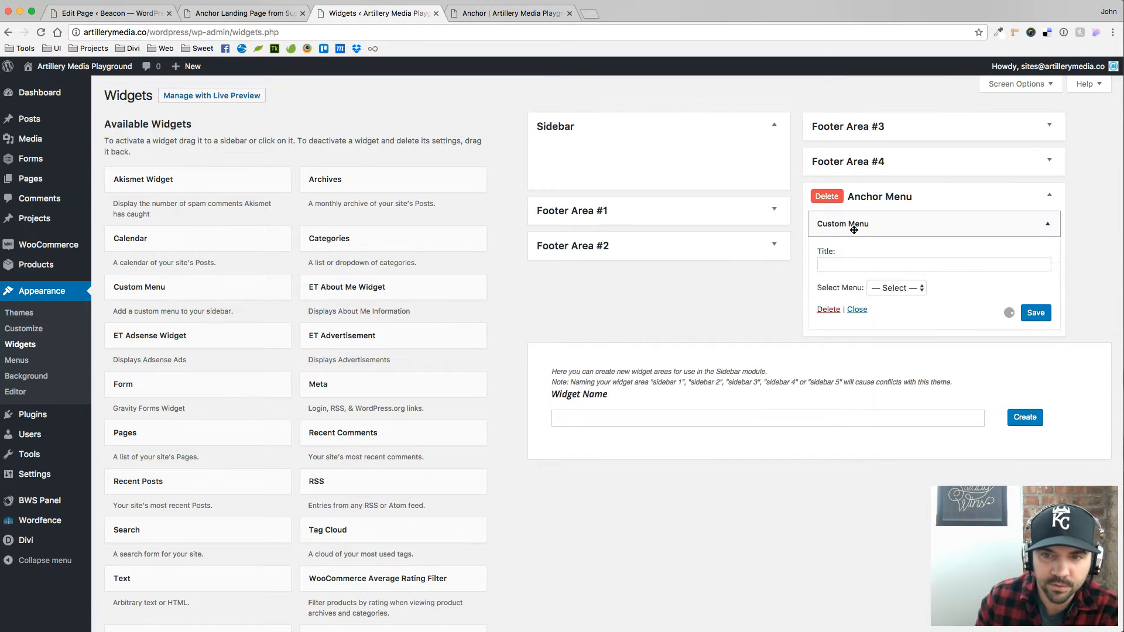
pyautogui.click(921, 289)
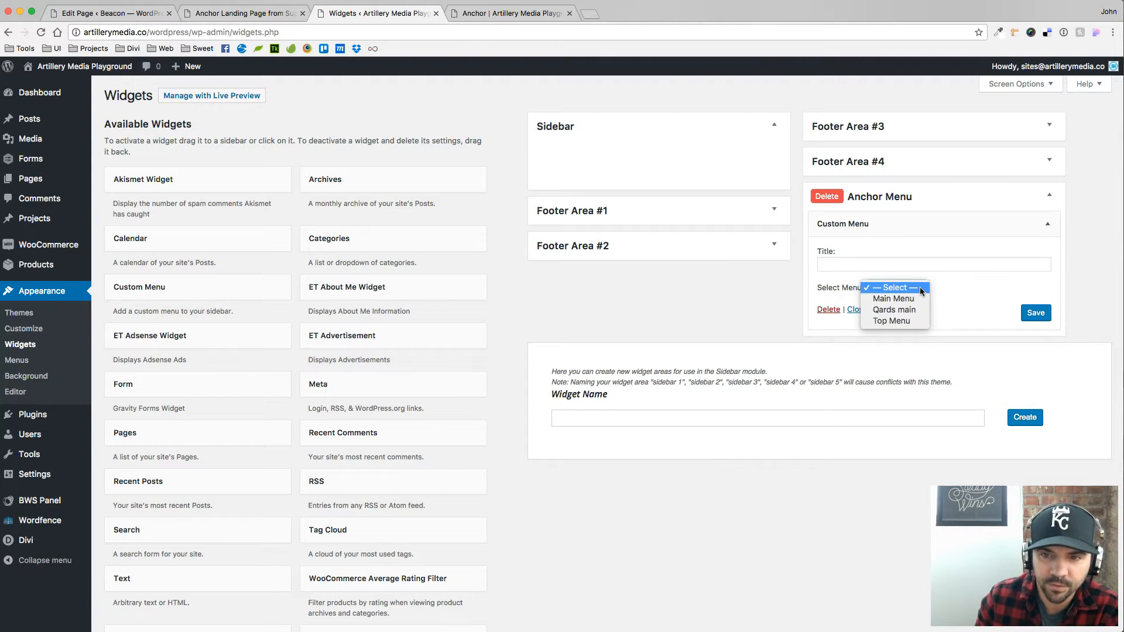
pyautogui.click(964, 289)
pyautogui.click(1035, 313)
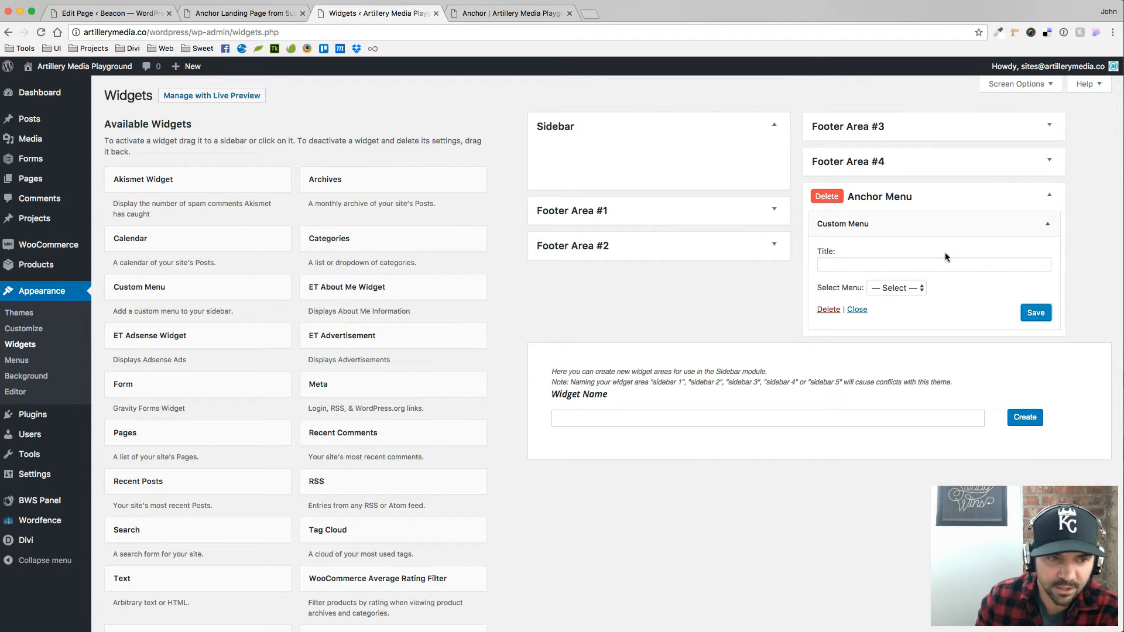
# Step: Create a new navigation menu named Anchor Menu
pyautogui.click(16, 360)
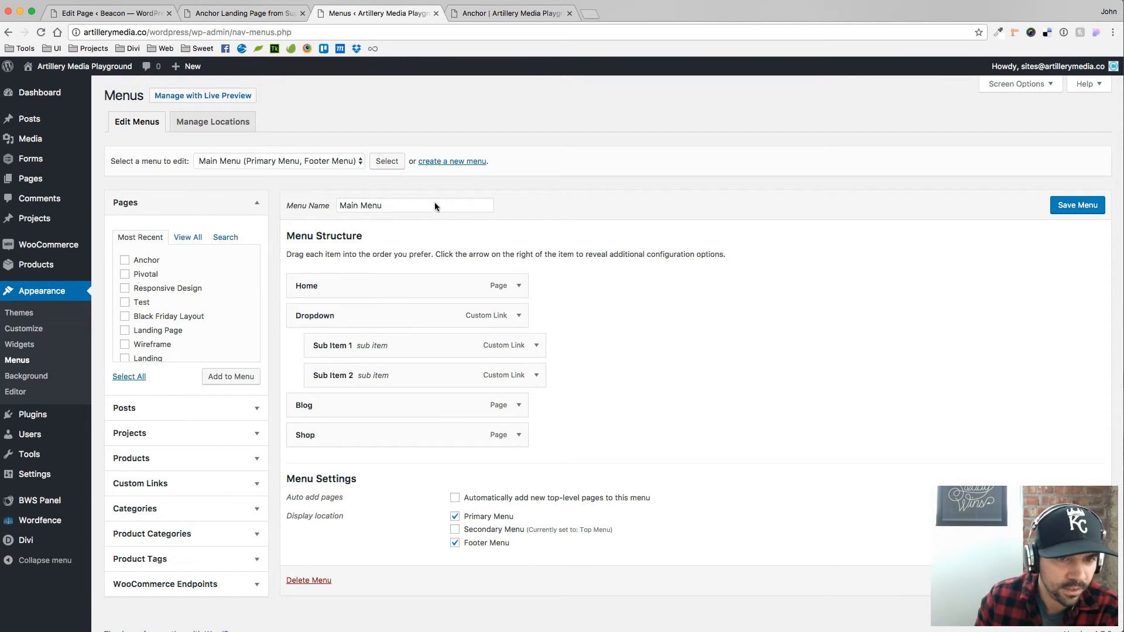
pyautogui.click(455, 163)
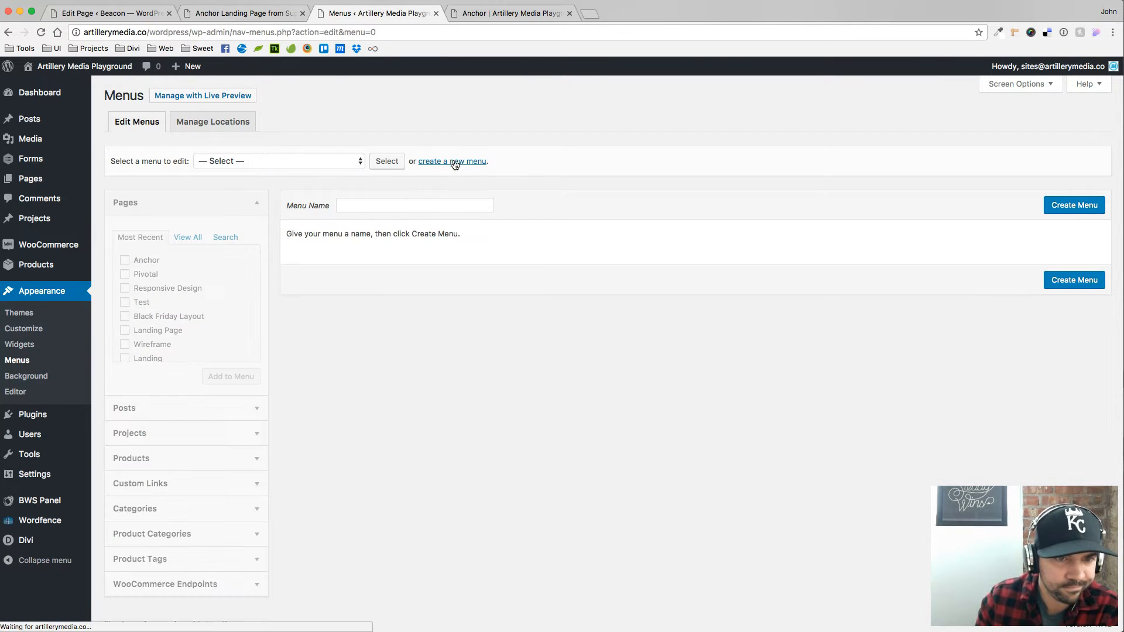
pyautogui.click(429, 205)
pyautogui.write('Anchor Menu')
pyautogui.click(1063, 208)
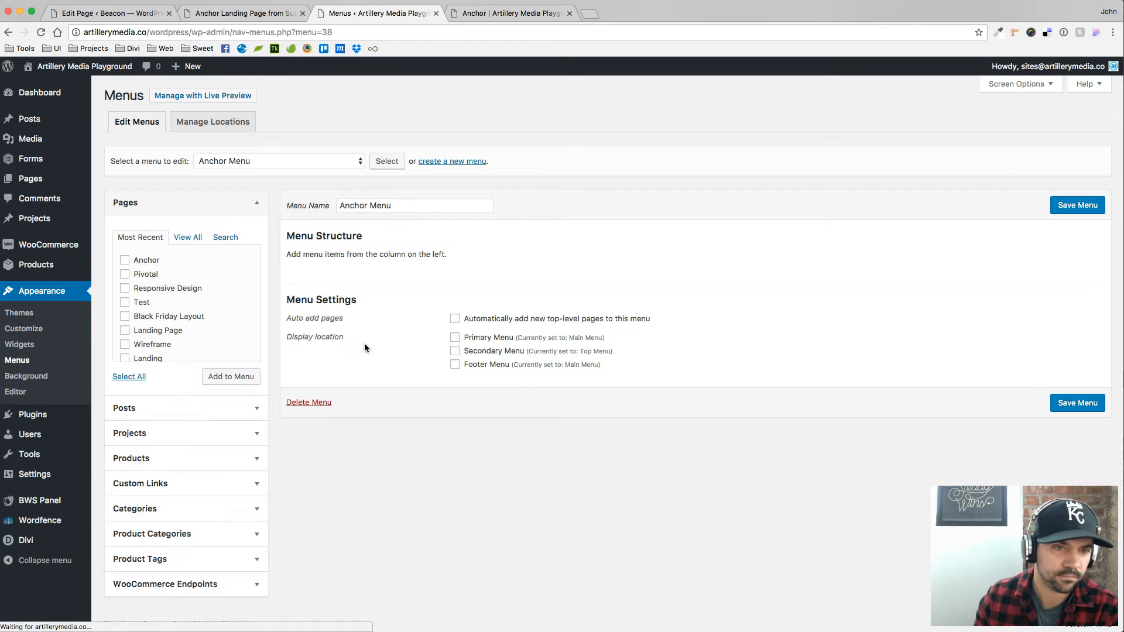
# Step: Review the sections of the published Anchor page to plan the menu links, and return to the menu editor
pyautogui.click(518, 14)
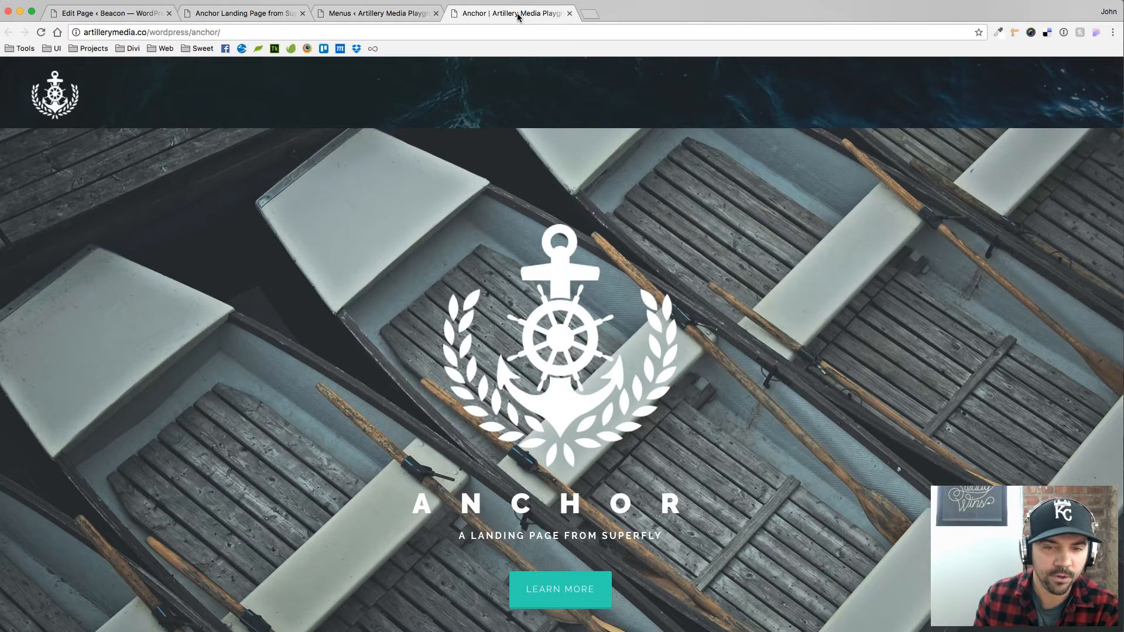
pyautogui.scroll(-10, 705, 307)
pyautogui.scroll(1, 705, 305)
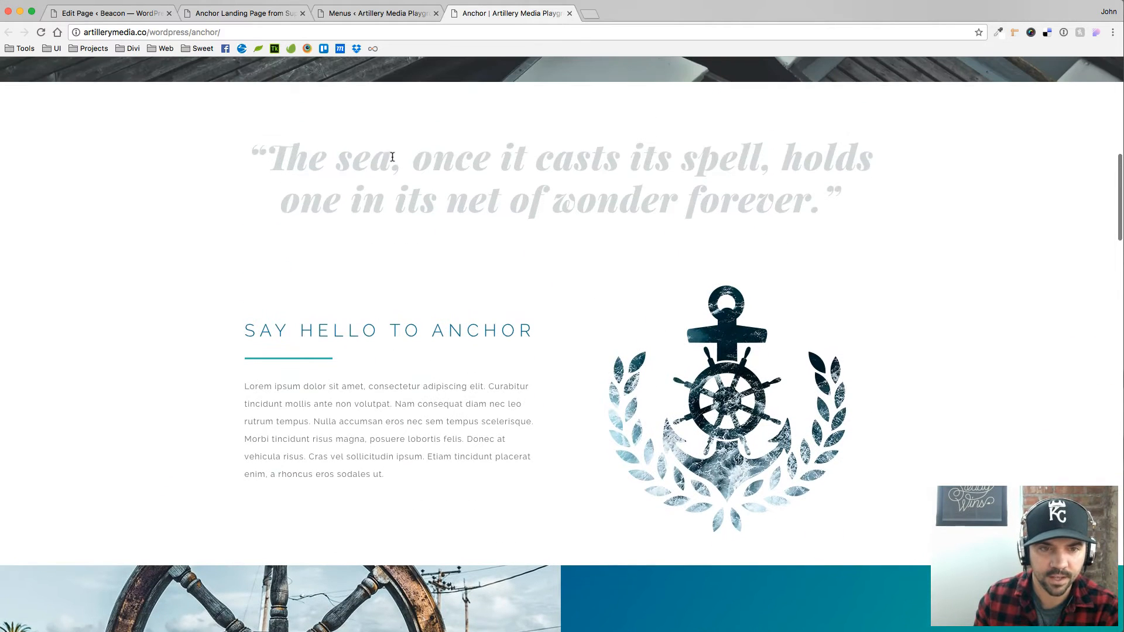
pyautogui.scroll(-5, 653, 410)
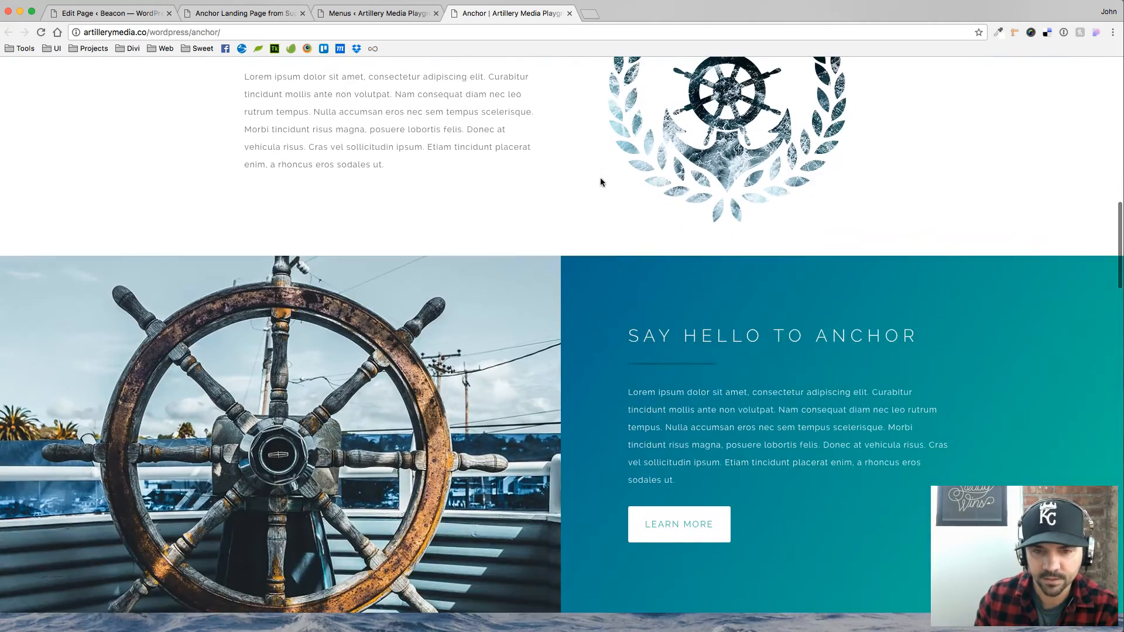
pyautogui.scroll(-3, 648, 153)
pyautogui.scroll(3, 647, 153)
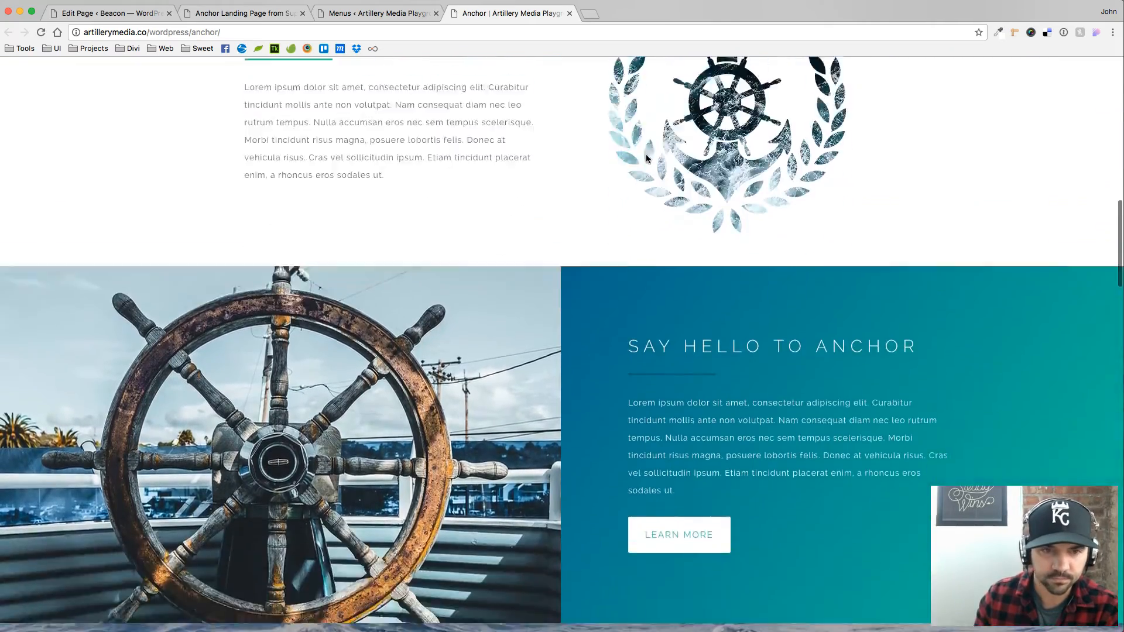
pyautogui.scroll(8, 645, 155)
pyautogui.scroll(-12, 646, 158)
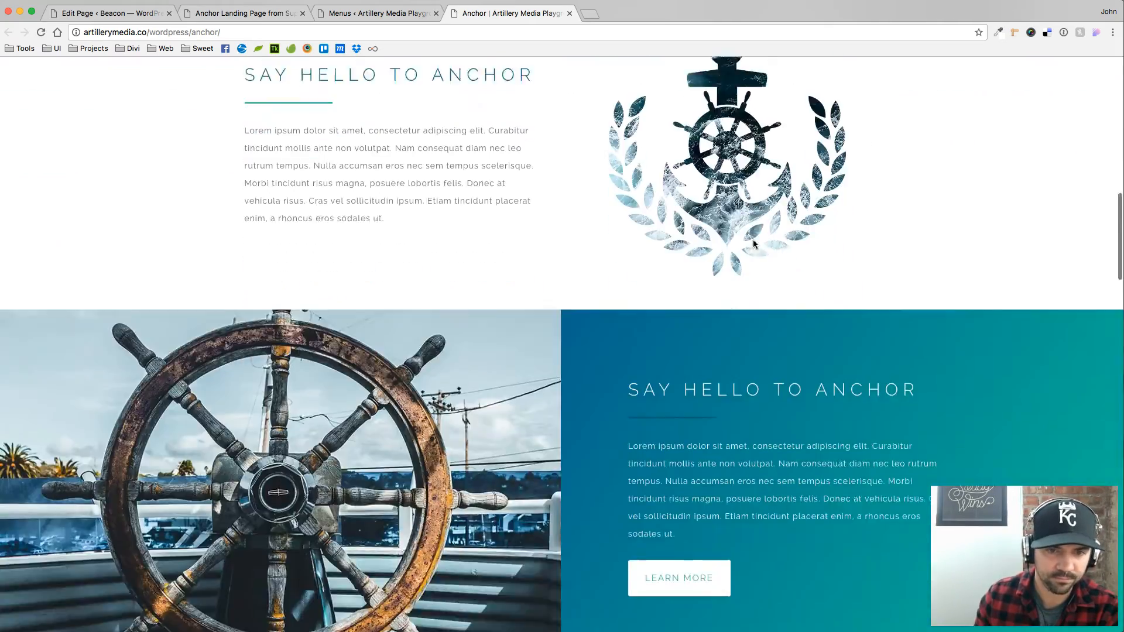
pyautogui.scroll(-1, 752, 244)
pyautogui.scroll(3, 743, 240)
pyautogui.scroll(-10, 736, 237)
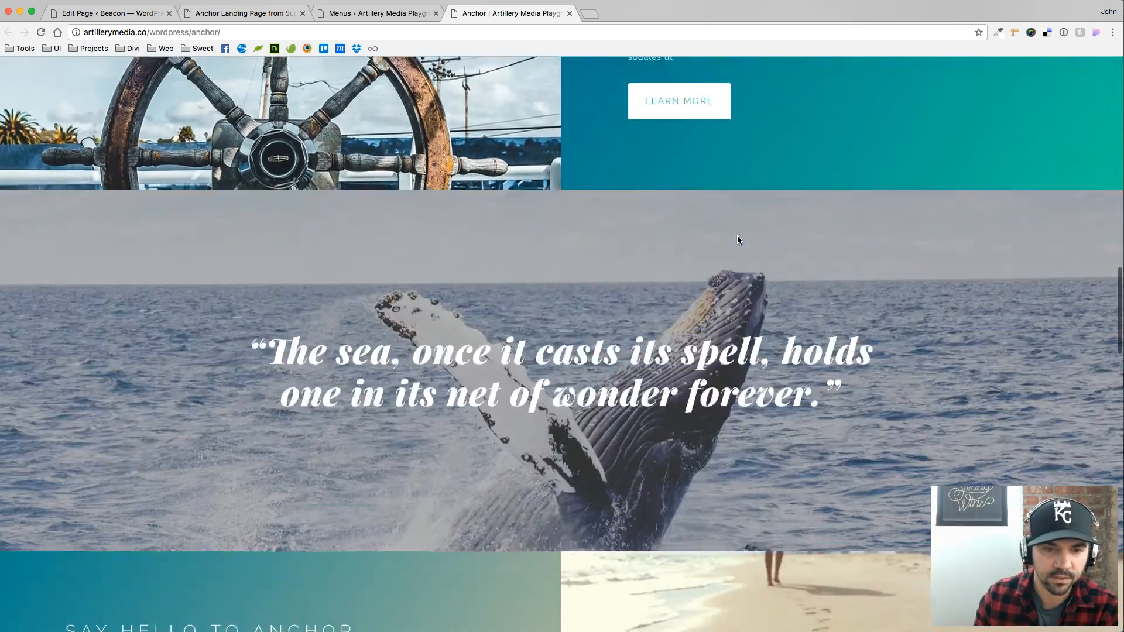
pyautogui.scroll(-2, 737, 240)
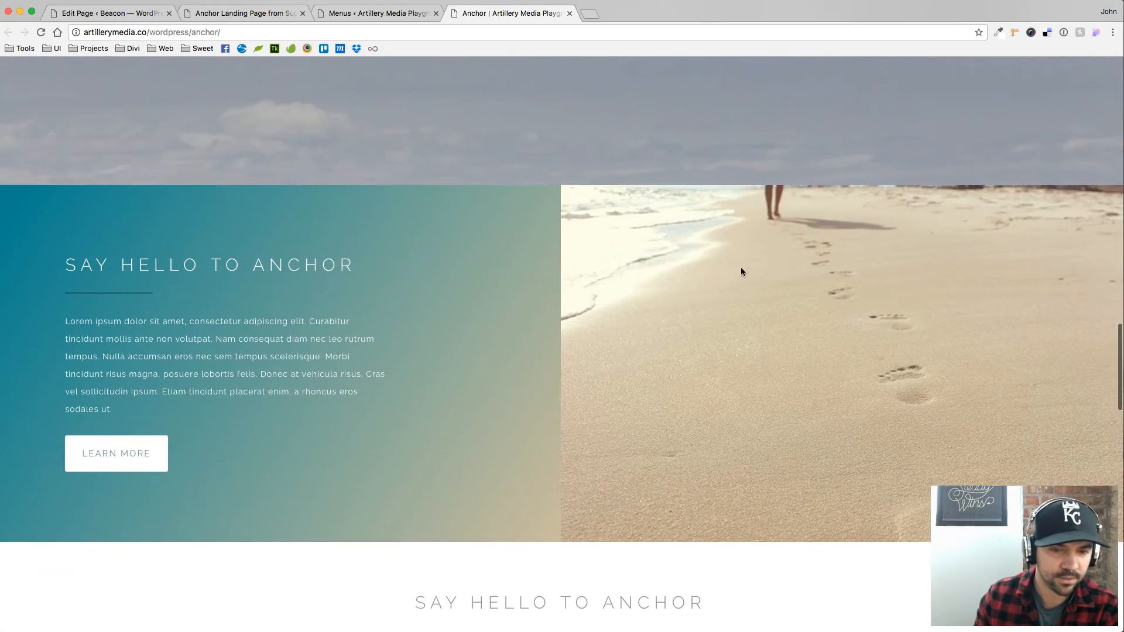
pyautogui.scroll(-10, 741, 267)
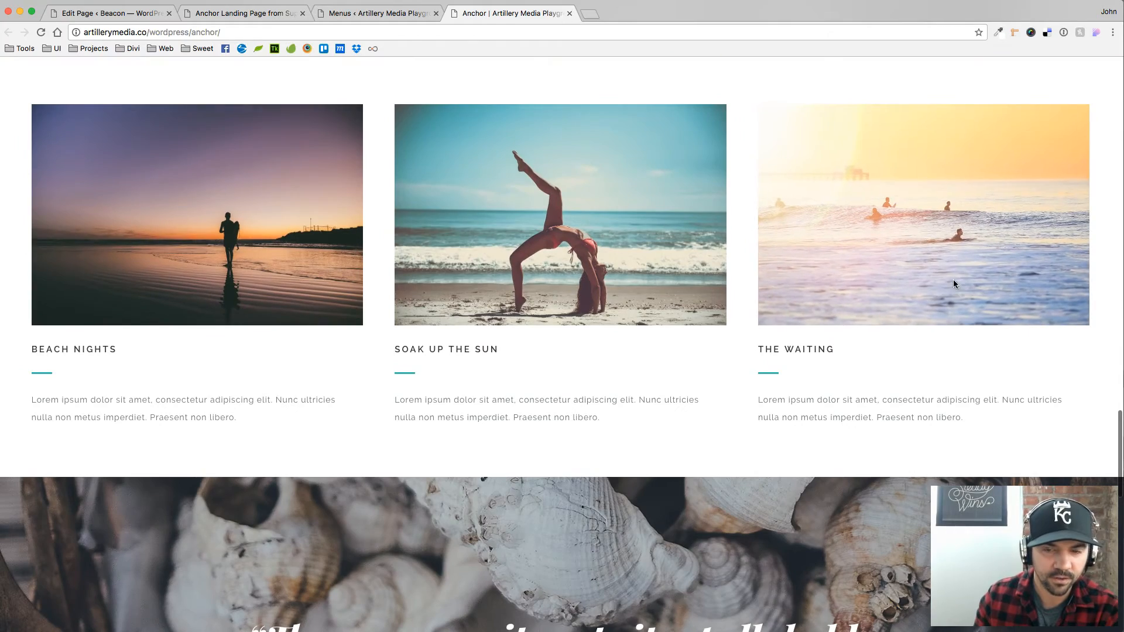
pyautogui.scroll(-10, 657, 334)
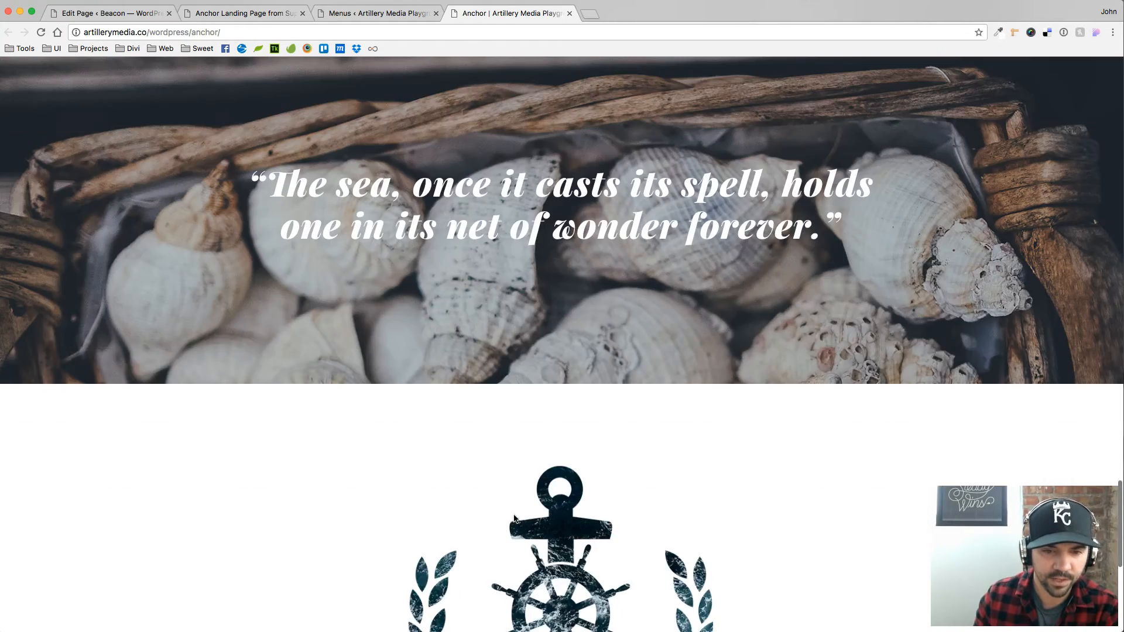
pyautogui.scroll(11, 577, 375)
pyautogui.scroll(5, 577, 374)
pyautogui.click(361, 13)
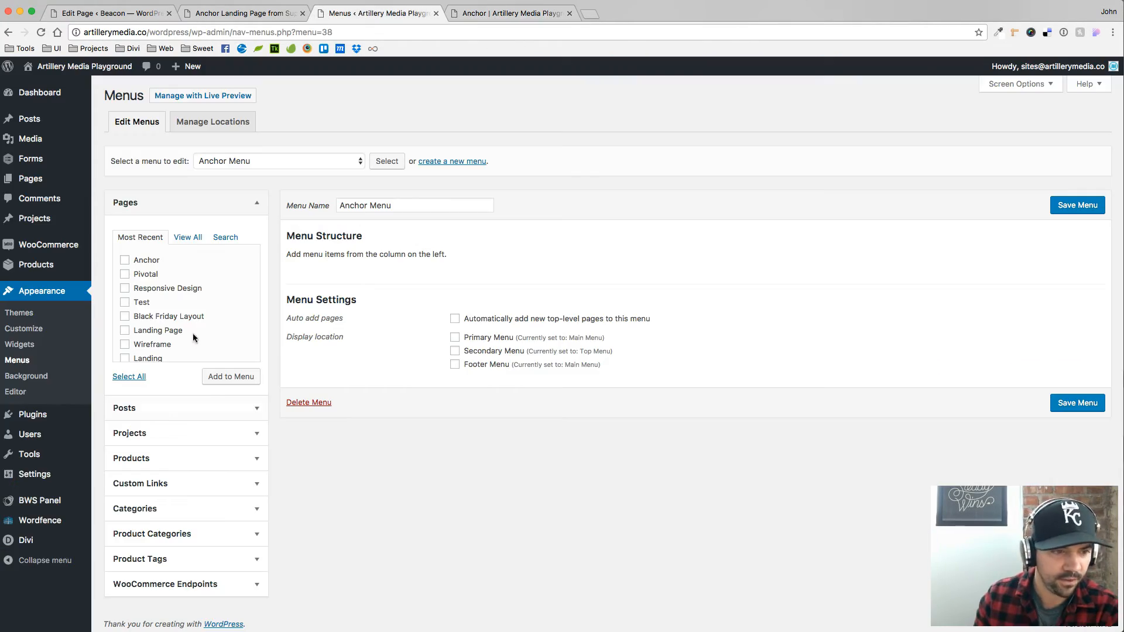
# Step: Add a custom link with URL #anchorAbout and link text About to the Anchor Menu
pyautogui.click(185, 484)
pyautogui.click(120, 340)
pyautogui.write('#anchorAbout')
pyautogui.click(171, 364)
pyautogui.write('About')
pyautogui.click(217, 389)
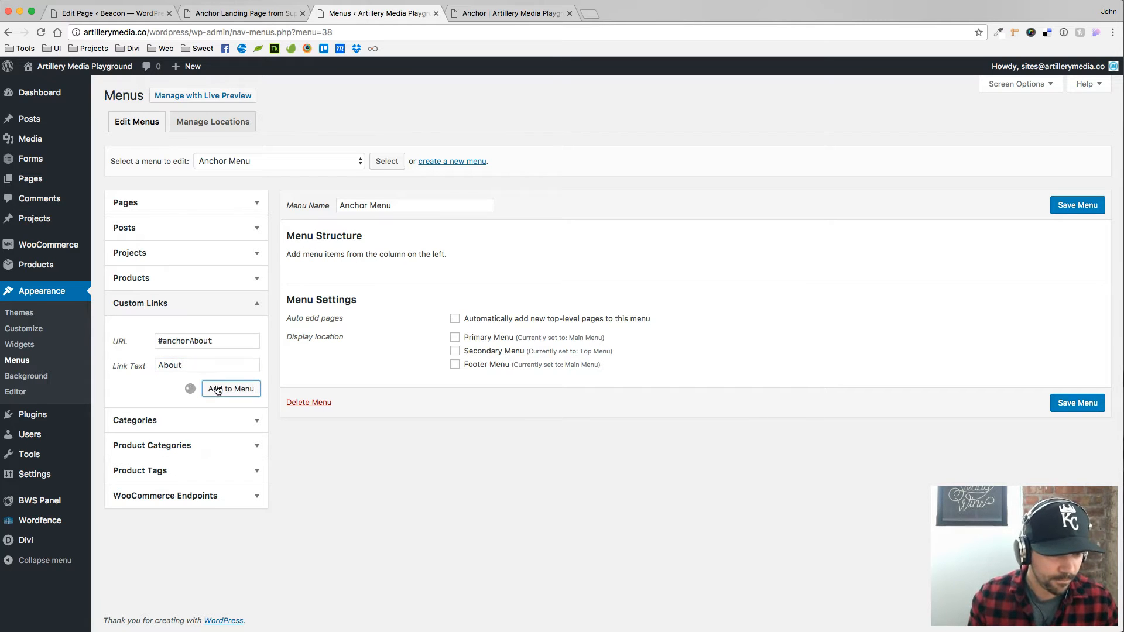
# Step: Add a custom link with URL #anchorServices and link text Services to the Anchor Menu
pyautogui.click(140, 341)
pyautogui.write('#anchorServices')
pyautogui.press('Tab')
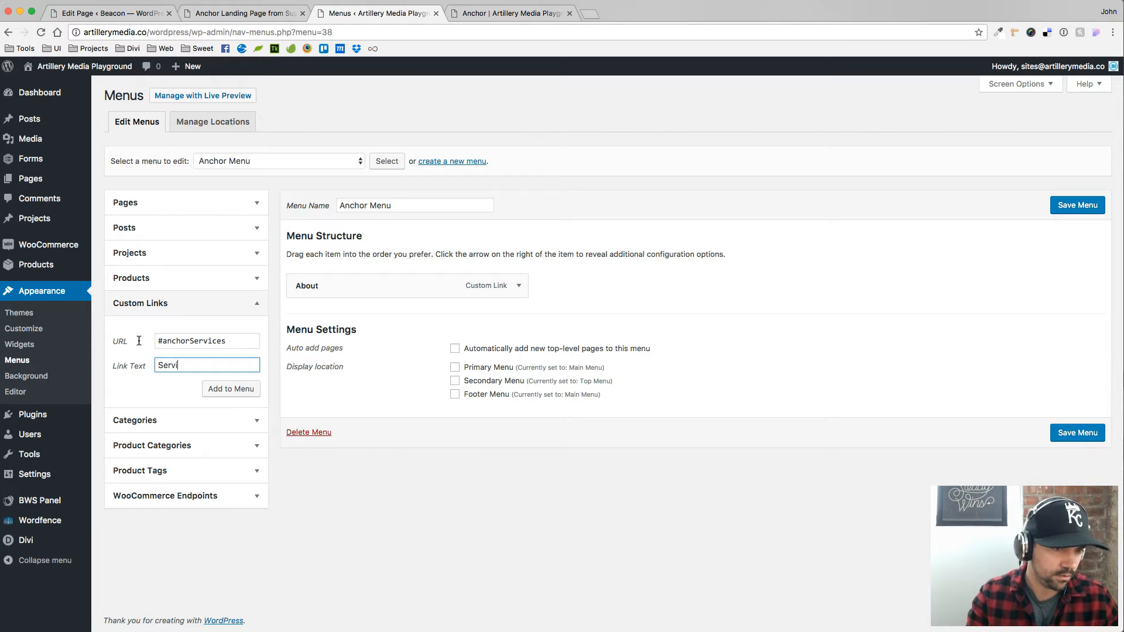
pyautogui.write('Services')
pyautogui.click(208, 387)
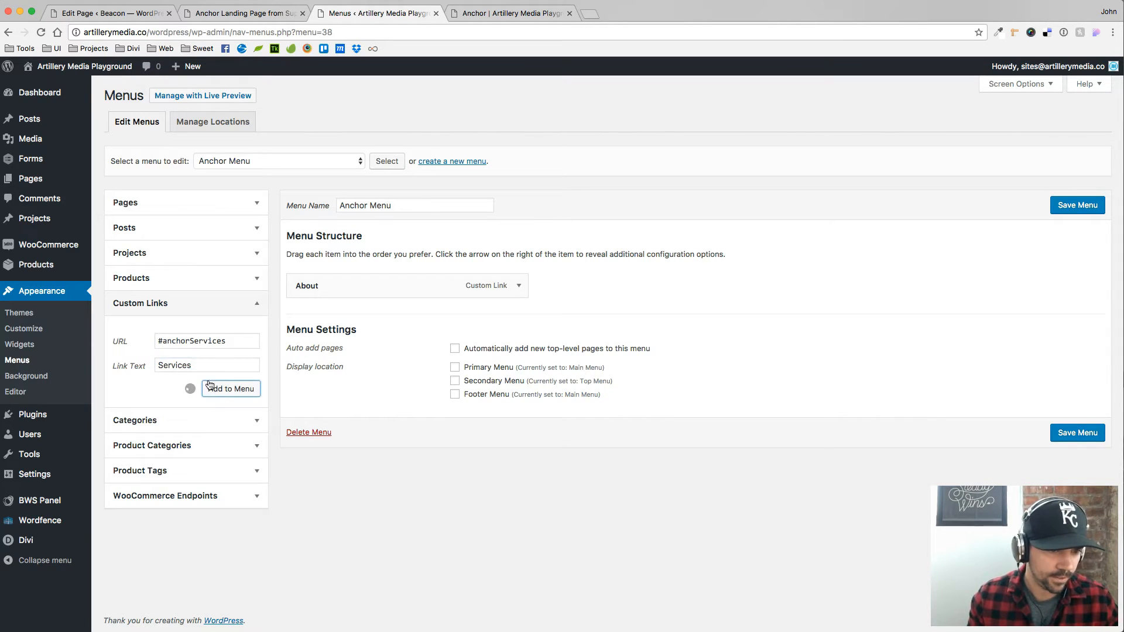
# Step: Add a custom link with URL #anchorWork and link text Work to the Anchor Menu
pyautogui.click(193, 341)
pyautogui.write('#anchorWork')
pyautogui.press('Tab')
pyautogui.write('Work')
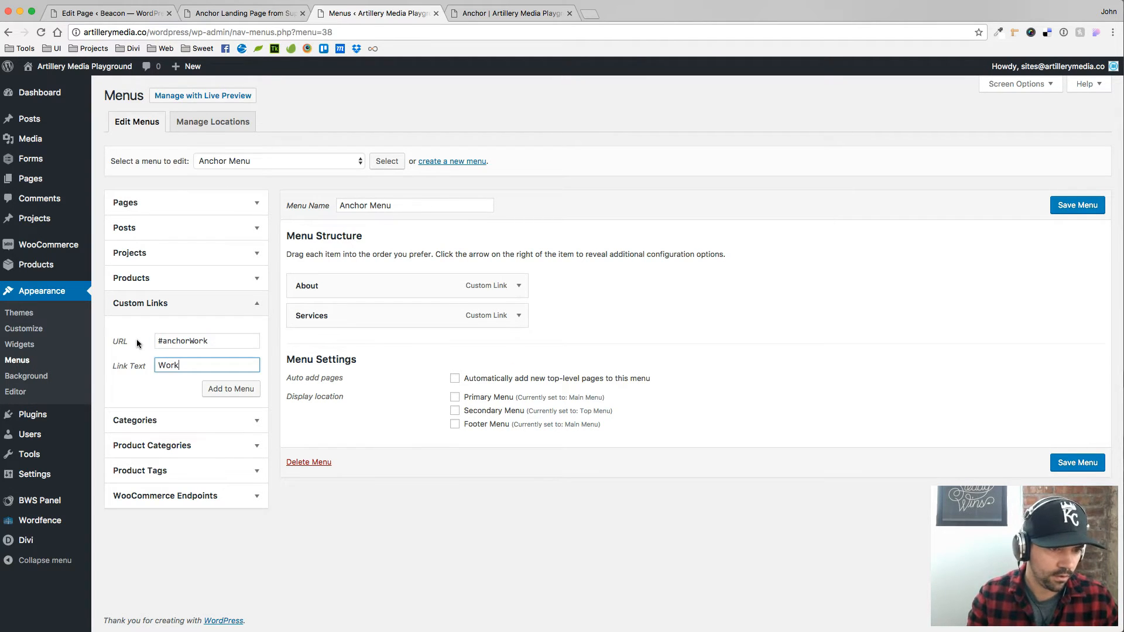
pyautogui.click(218, 389)
# Step: Add a Contact custom link pointing to the page's contact anchor, and save the Anchor Menu
pyautogui.click(191, 342)
pyautogui.write('#anc')
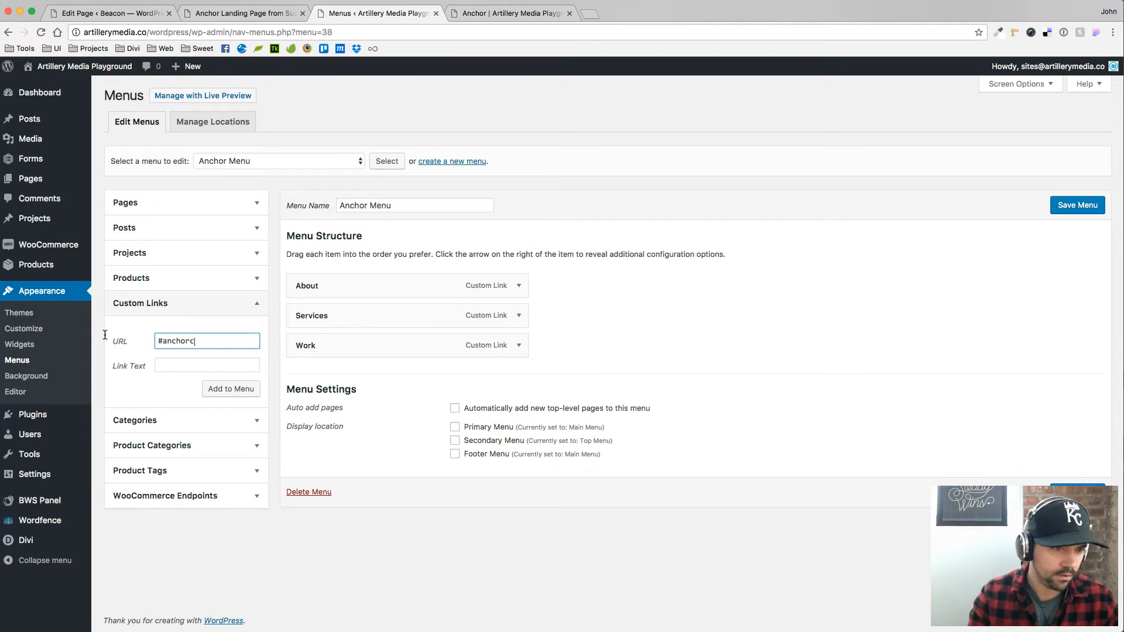
pyautogui.write('horContact')
pyautogui.press('Tab')
pyautogui.click(245, 391)
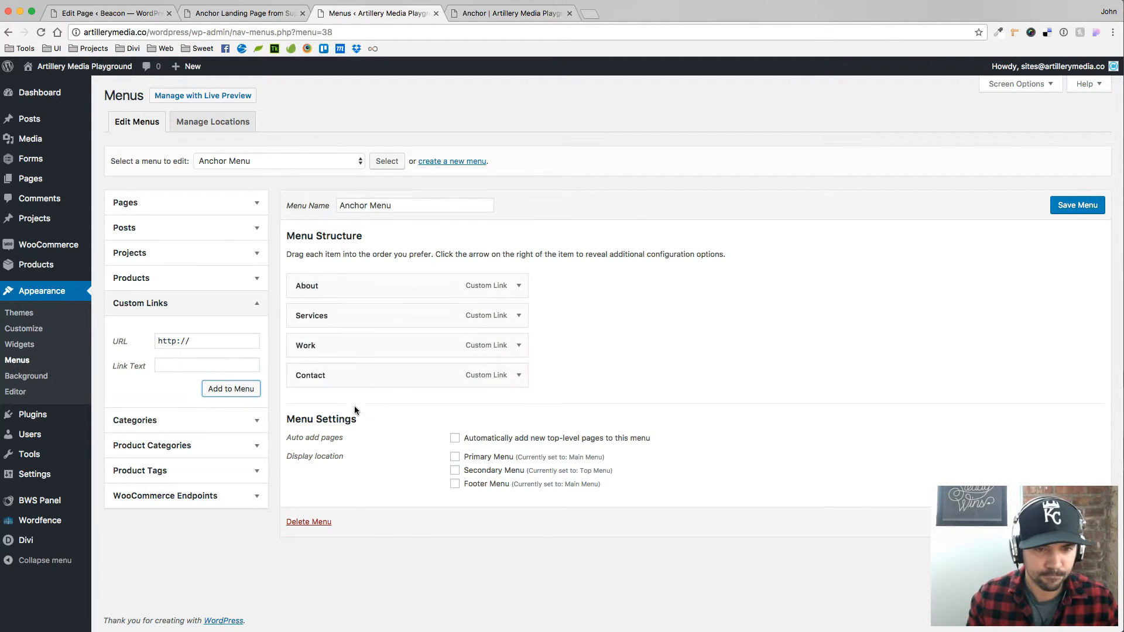
pyautogui.click(1080, 206)
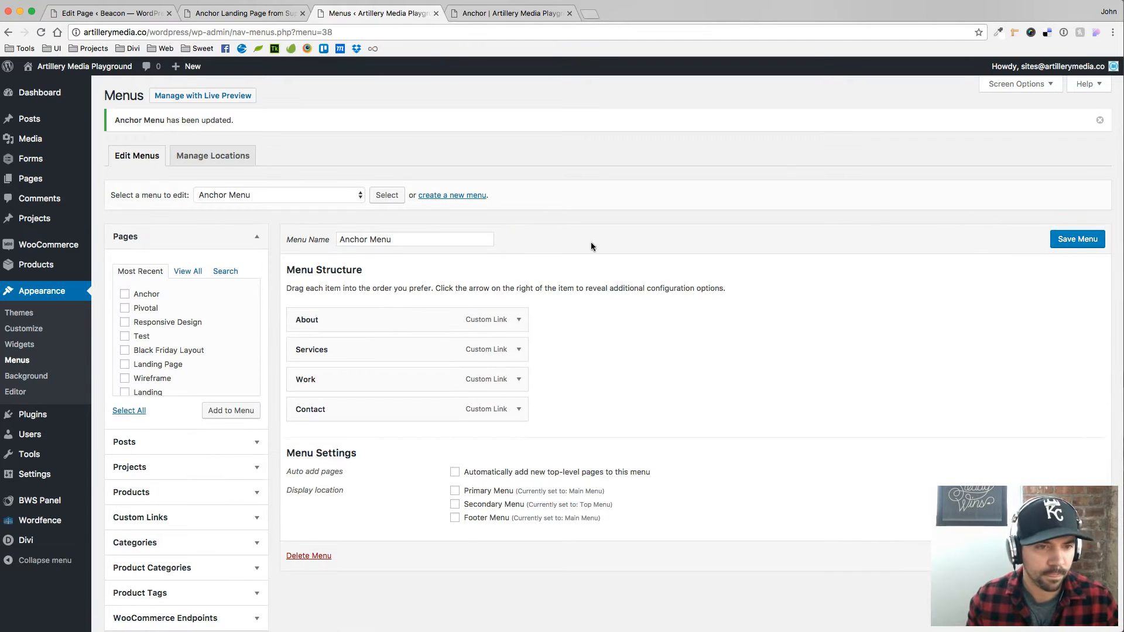
# Step: Assign the Anchor Menu to the Custom Menu widget in the Anchor Menu widget area and save the widget
pyautogui.click(20, 346)
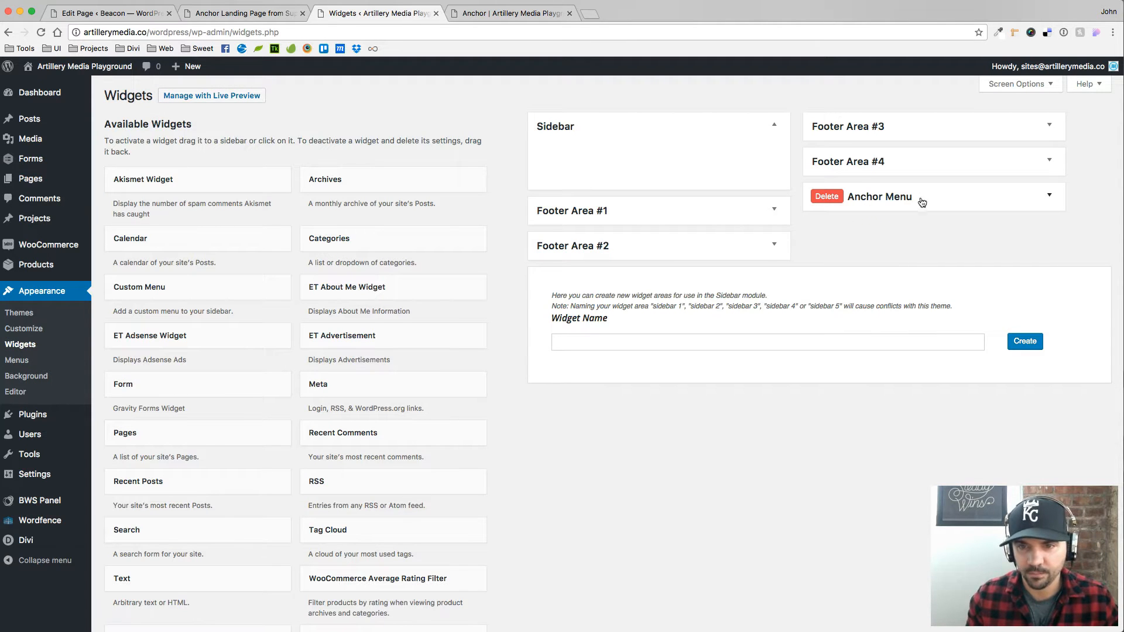
pyautogui.click(993, 201)
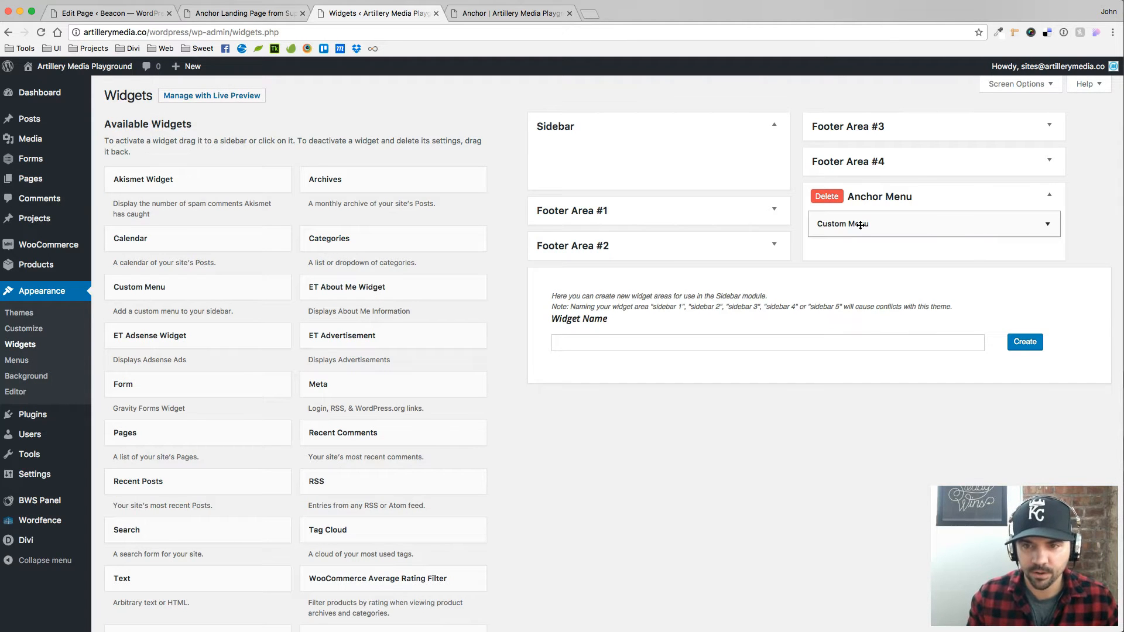
pyautogui.click(1048, 225)
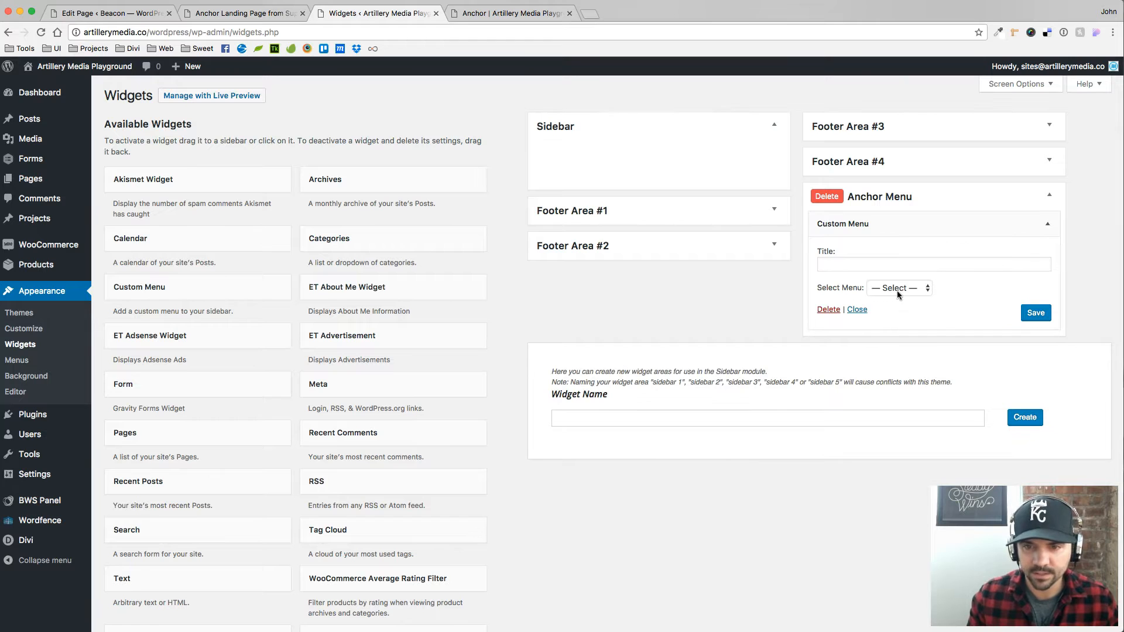
pyautogui.click(919, 287)
pyautogui.click(921, 299)
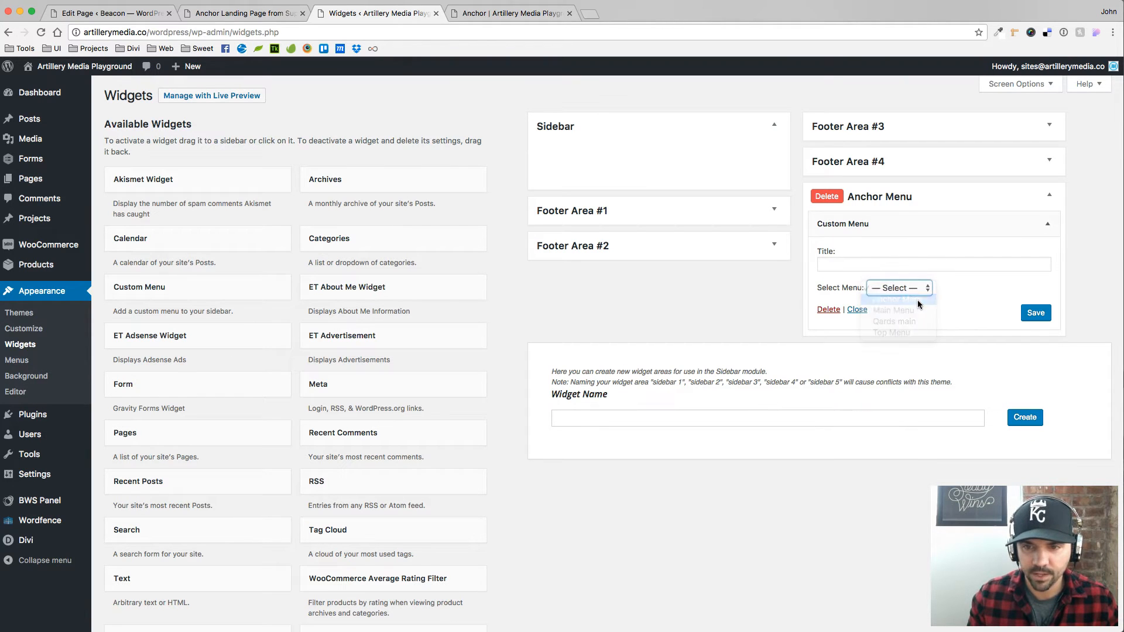
pyautogui.click(1035, 315)
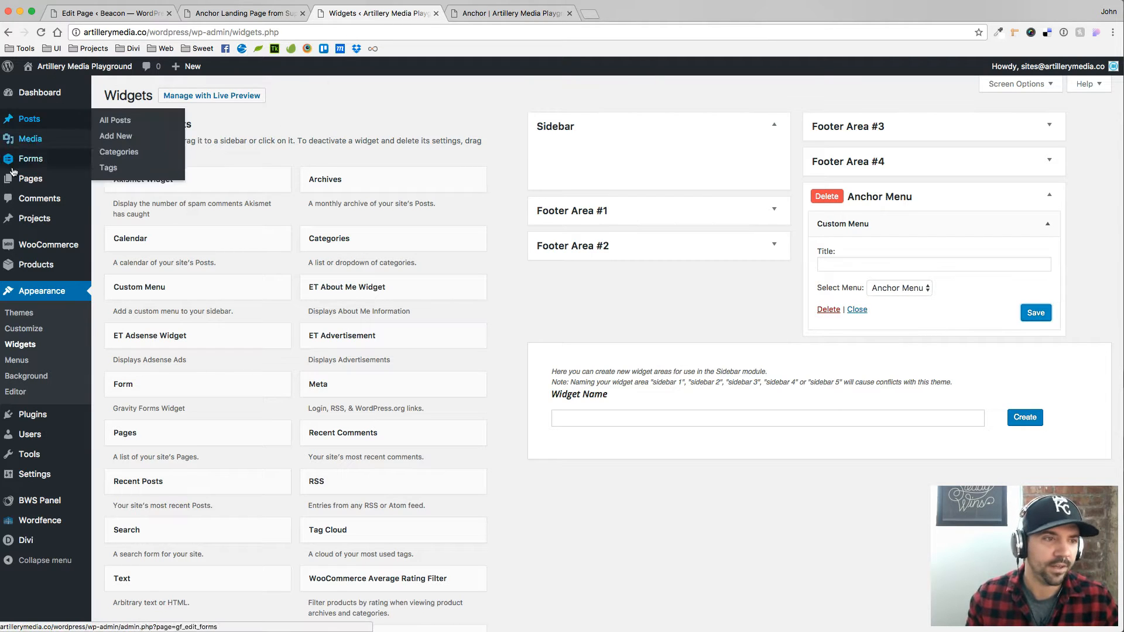
# Step: Set the Anchor page's Menu module to the Anchor Menu widget area, update the page and view it live
pyautogui.moveTo(28, 183)
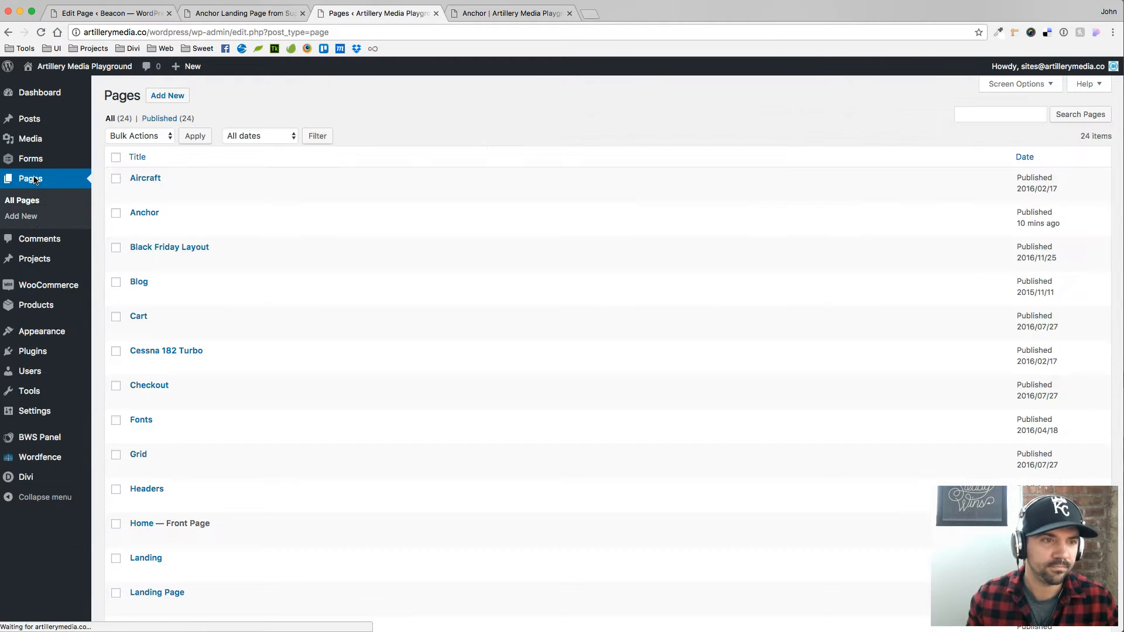
pyautogui.click(145, 214)
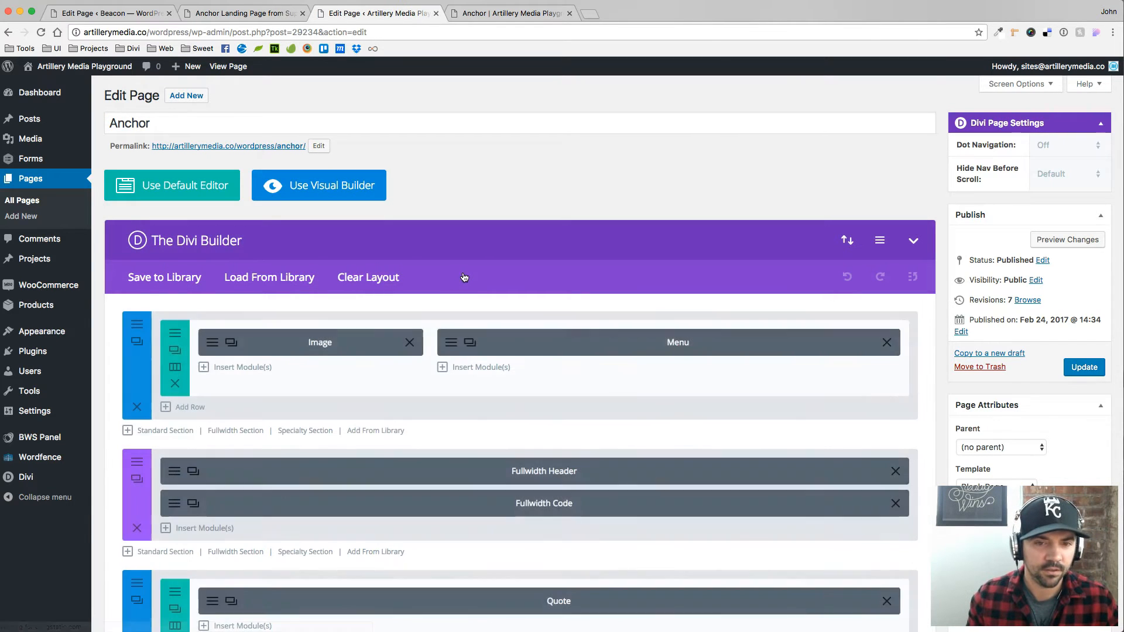
pyautogui.scroll(-5, 571, 262)
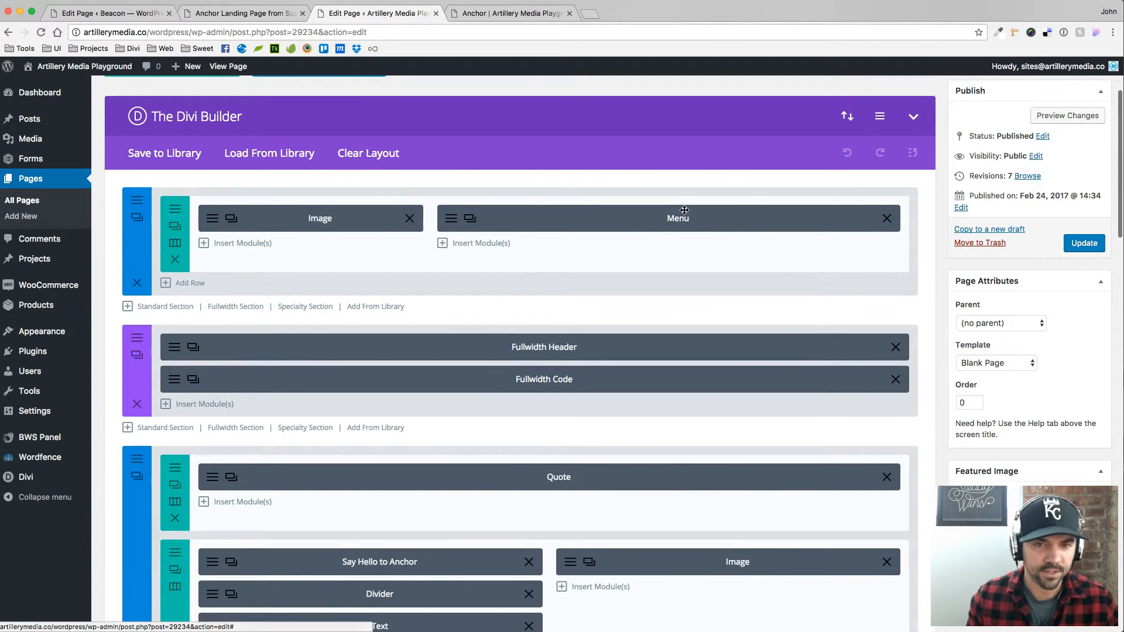
pyautogui.click(448, 222)
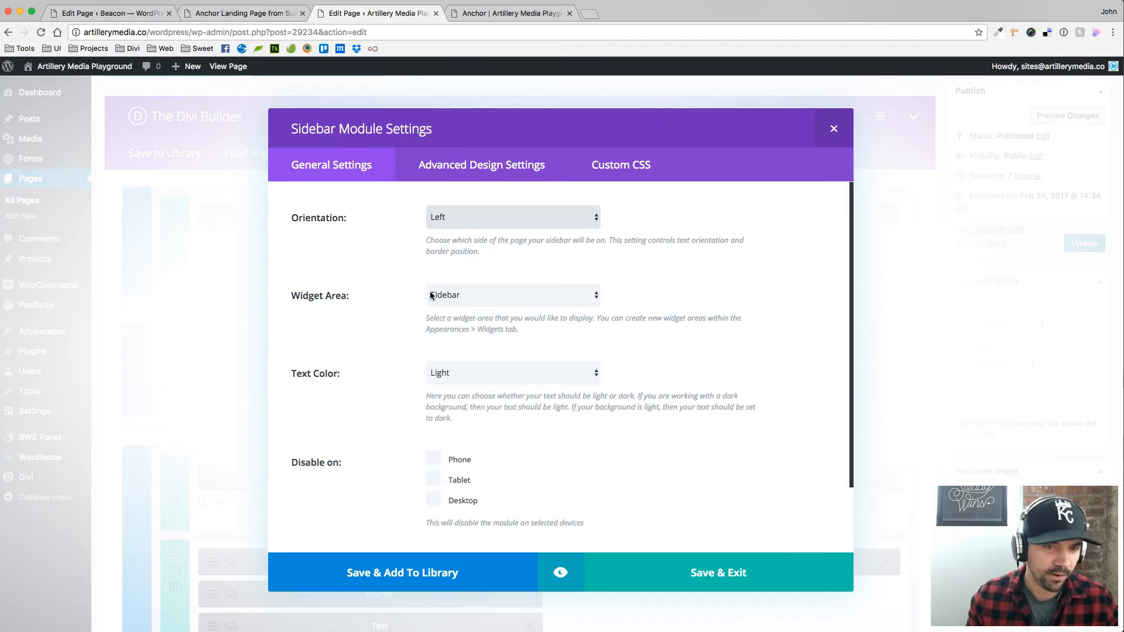
pyautogui.click(565, 291)
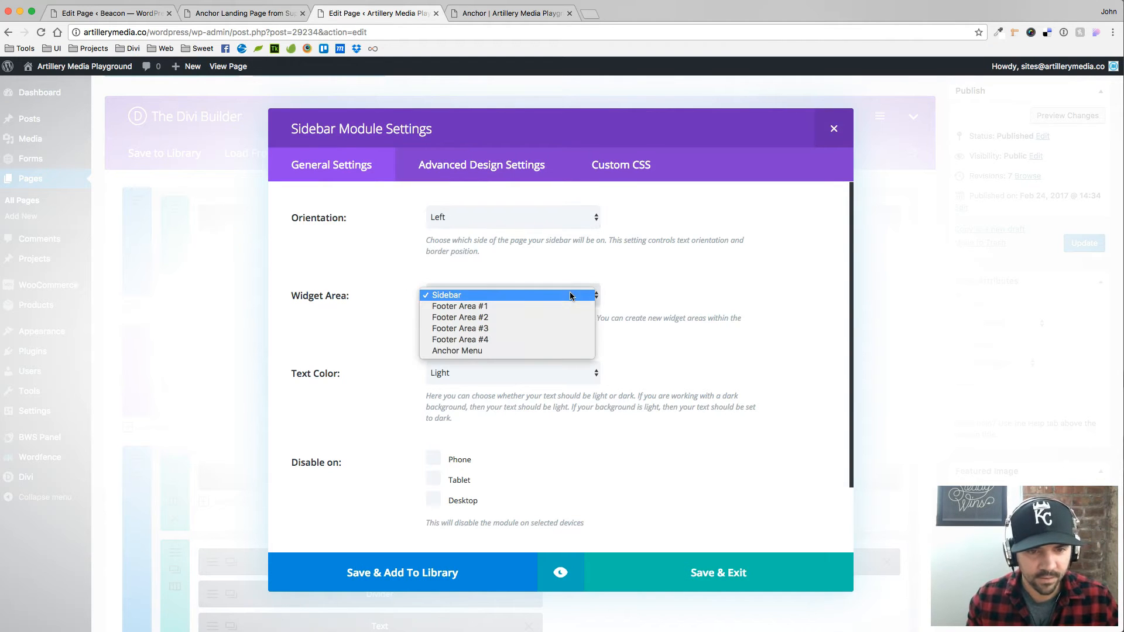
pyautogui.click(458, 350)
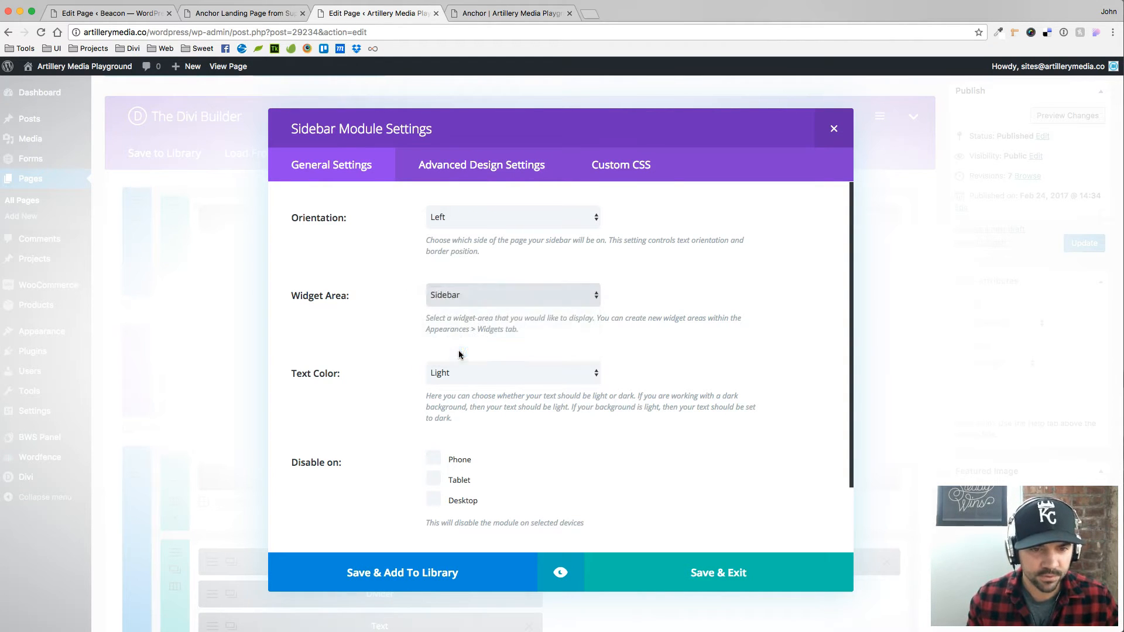
pyautogui.click(719, 575)
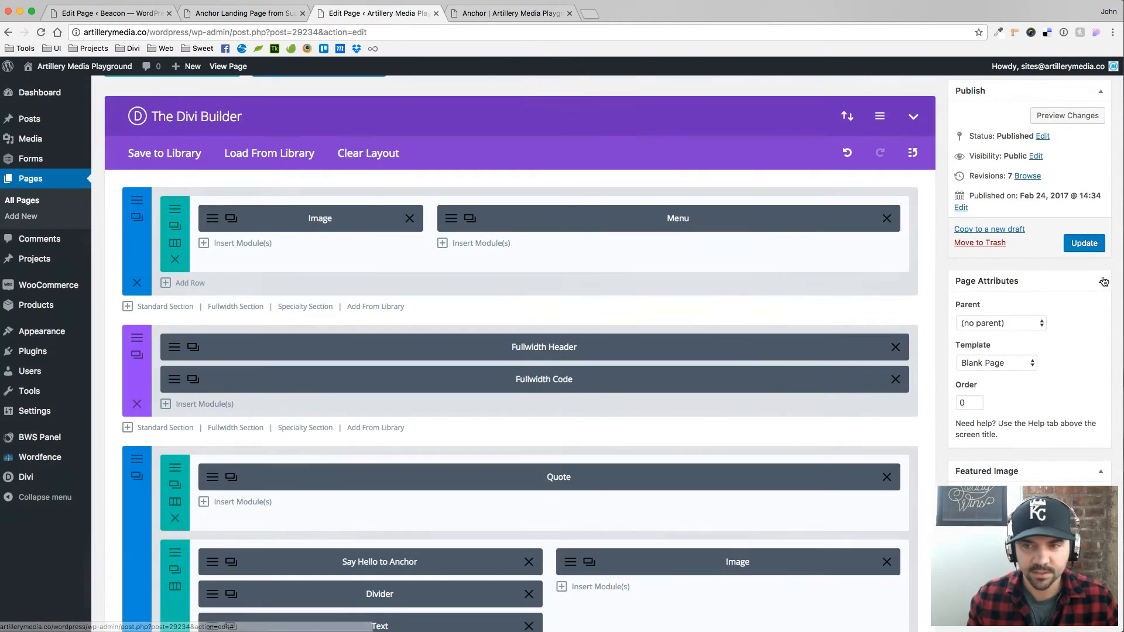
pyautogui.click(519, 18)
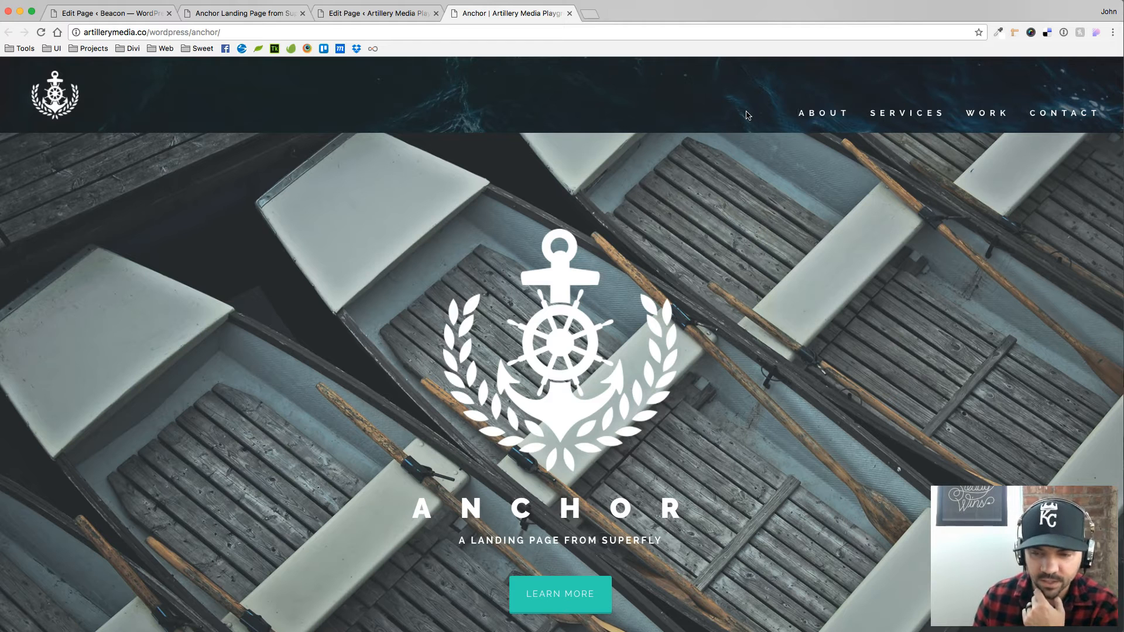
# Step: Check the Anchor page's template options in the page editor, keeping Blank Page selected
pyautogui.click(377, 13)
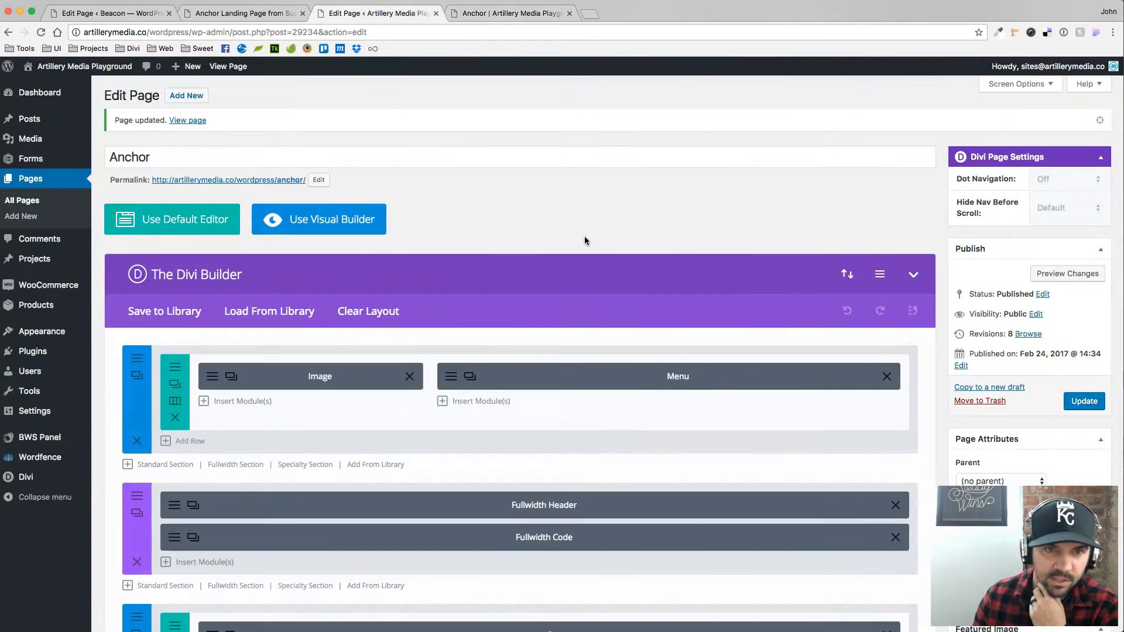
pyautogui.scroll(-3, 995, 351)
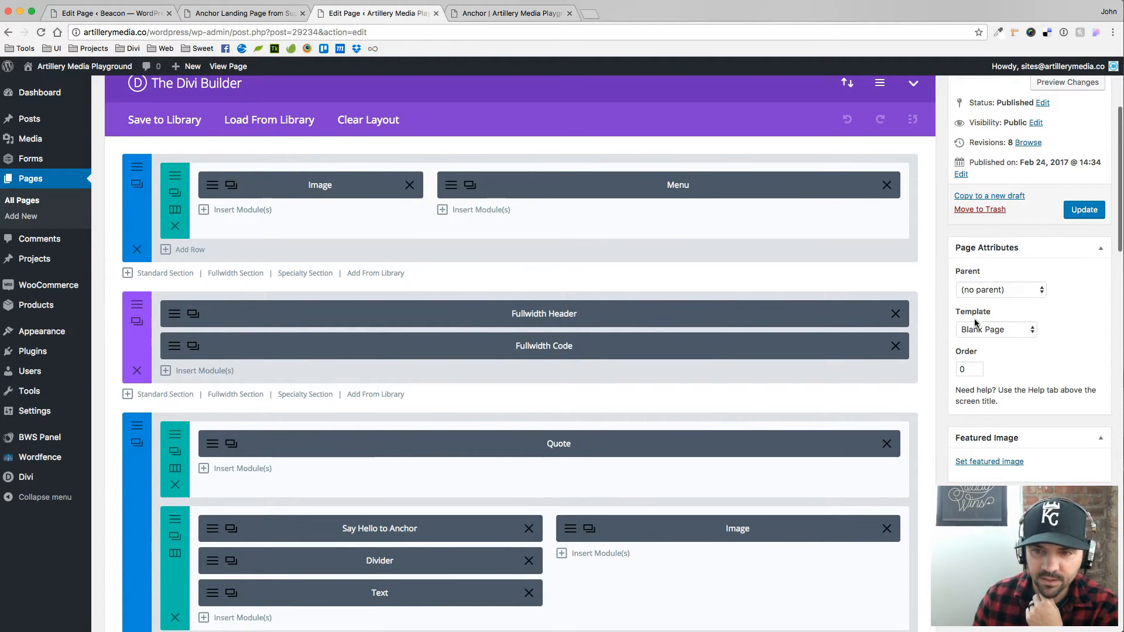
pyautogui.click(990, 331)
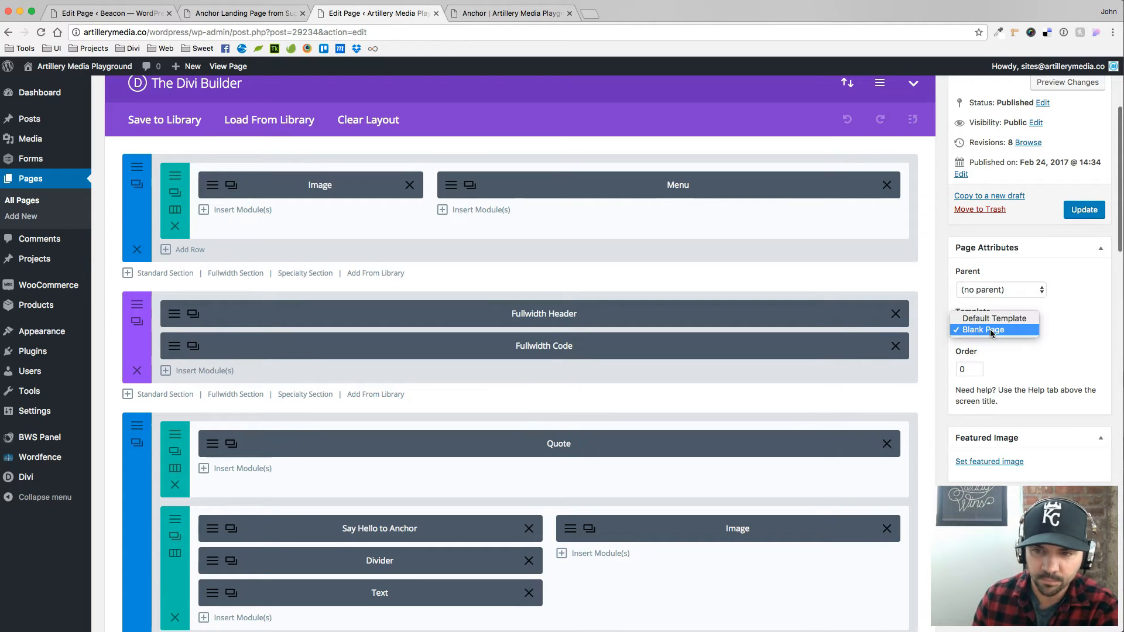
pyautogui.click(1065, 320)
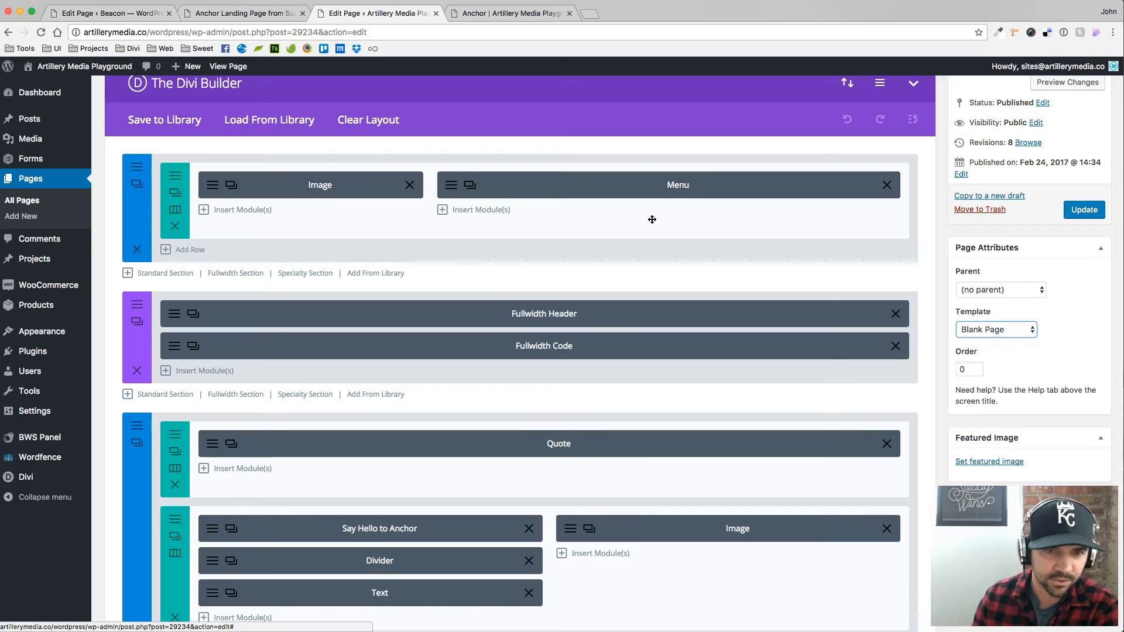
# Step: Test the Work anchor link in the live Anchor page's header menu and return to the header
pyautogui.hotkey('ctrl', 'Tab')
pyautogui.scroll(-15, 889, 117)
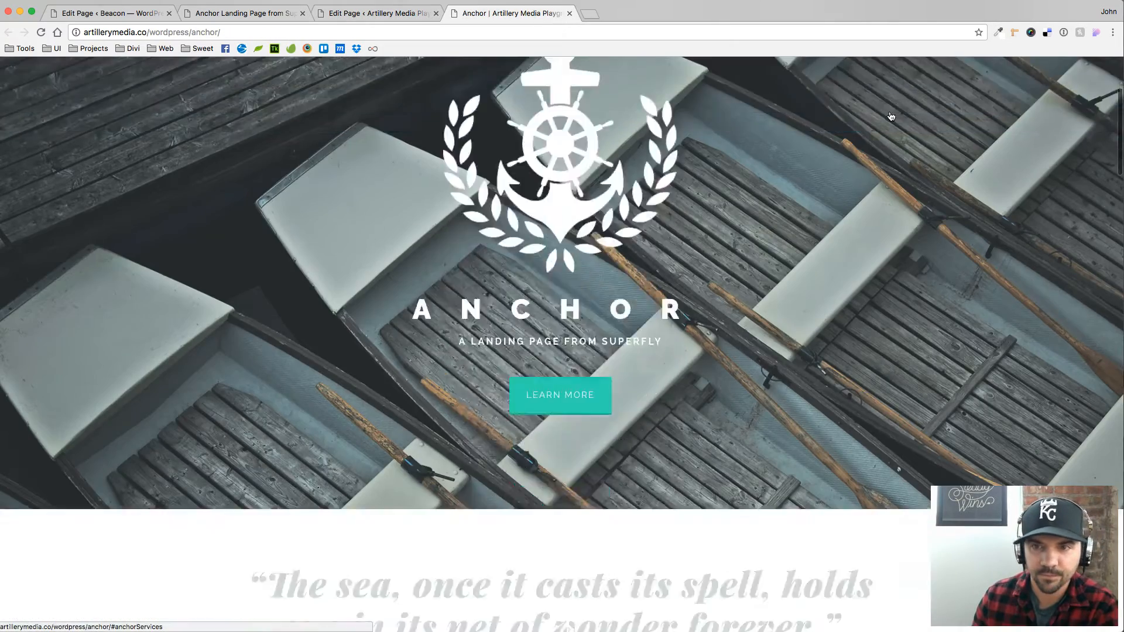
pyautogui.scroll(8, 889, 119)
pyautogui.scroll(10, 887, 119)
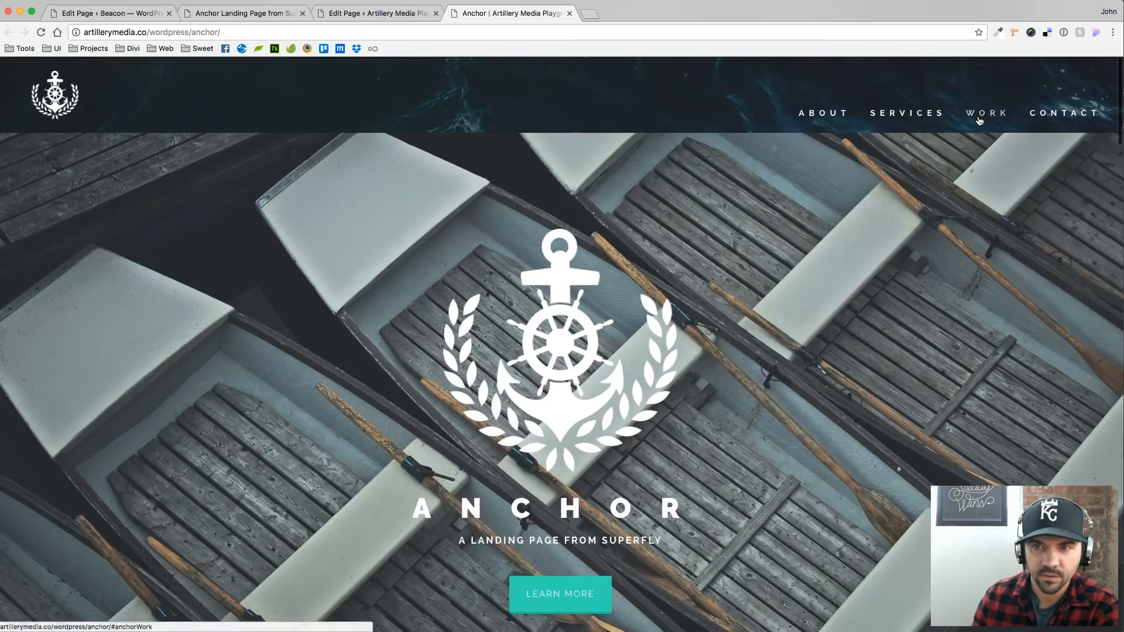
pyautogui.click(979, 122)
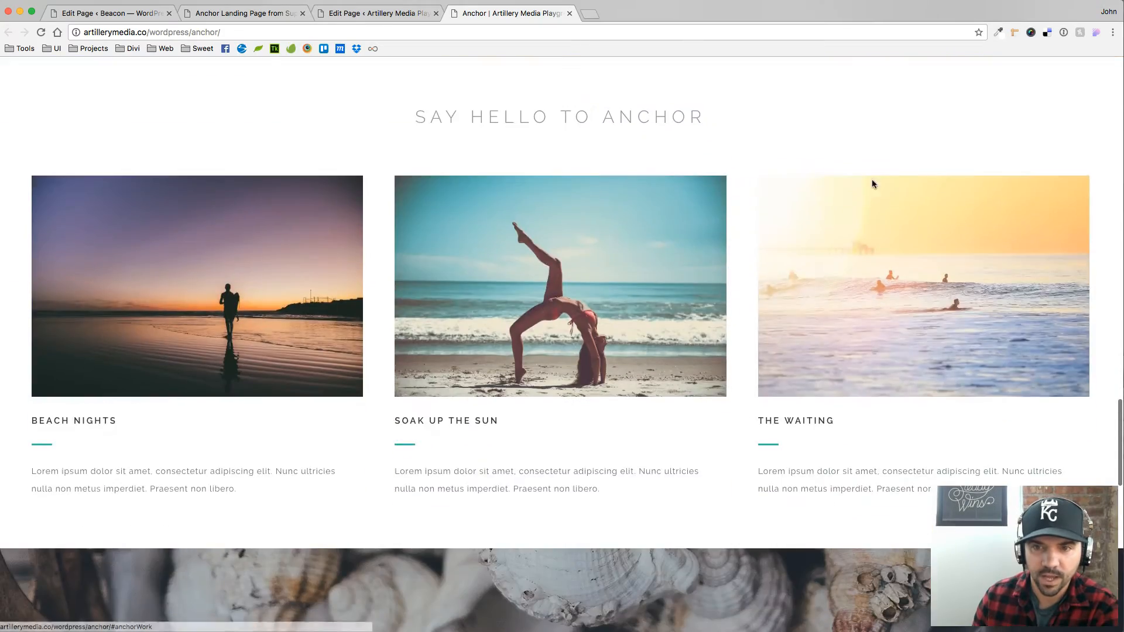
pyautogui.scroll(10, 768, 219)
pyautogui.scroll(3, 756, 223)
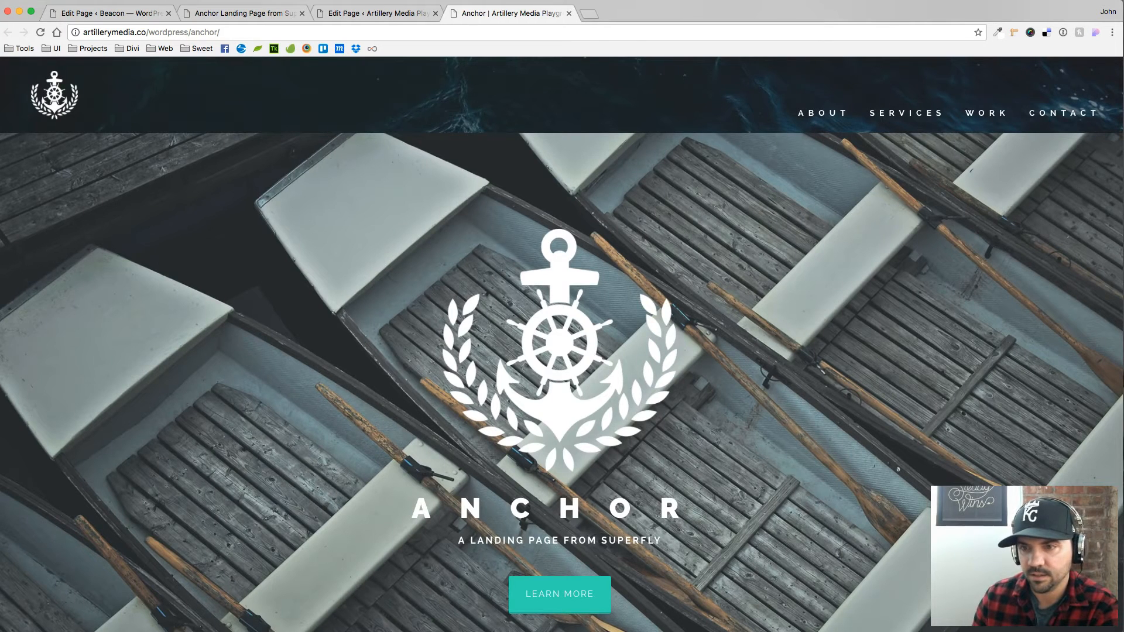
# Step: Check the header menu and its Contact link at tablet and phone window widths, and restore the full-width window
pyautogui.moveTo(1118, 216); pyautogui.dragTo(440, 235)
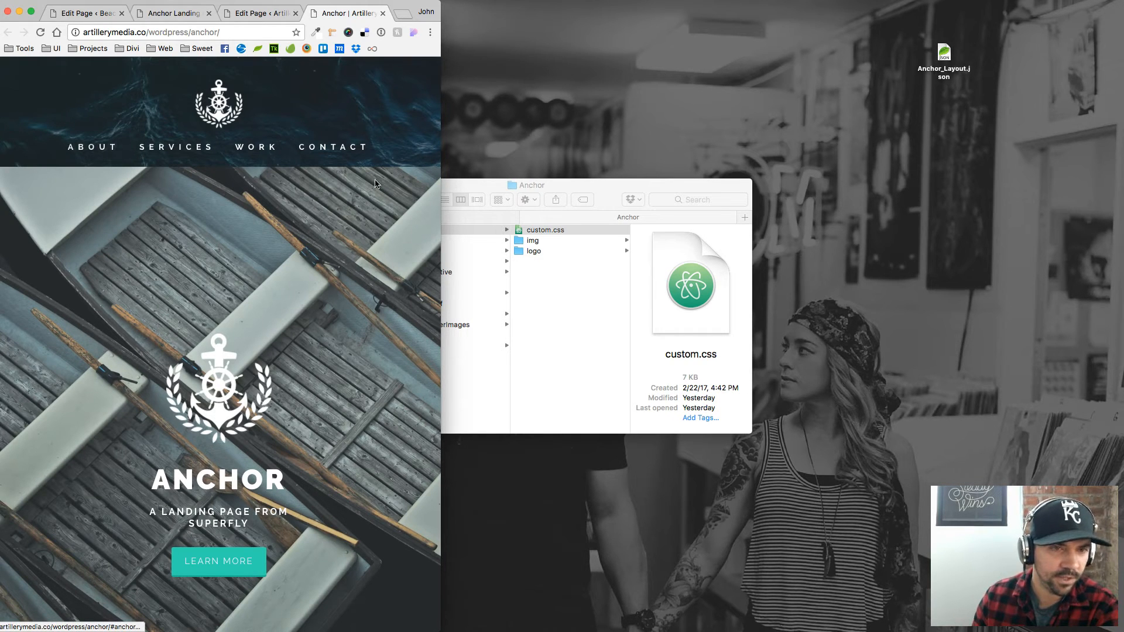
pyautogui.moveTo(426, 226); pyautogui.dragTo(233, 227)
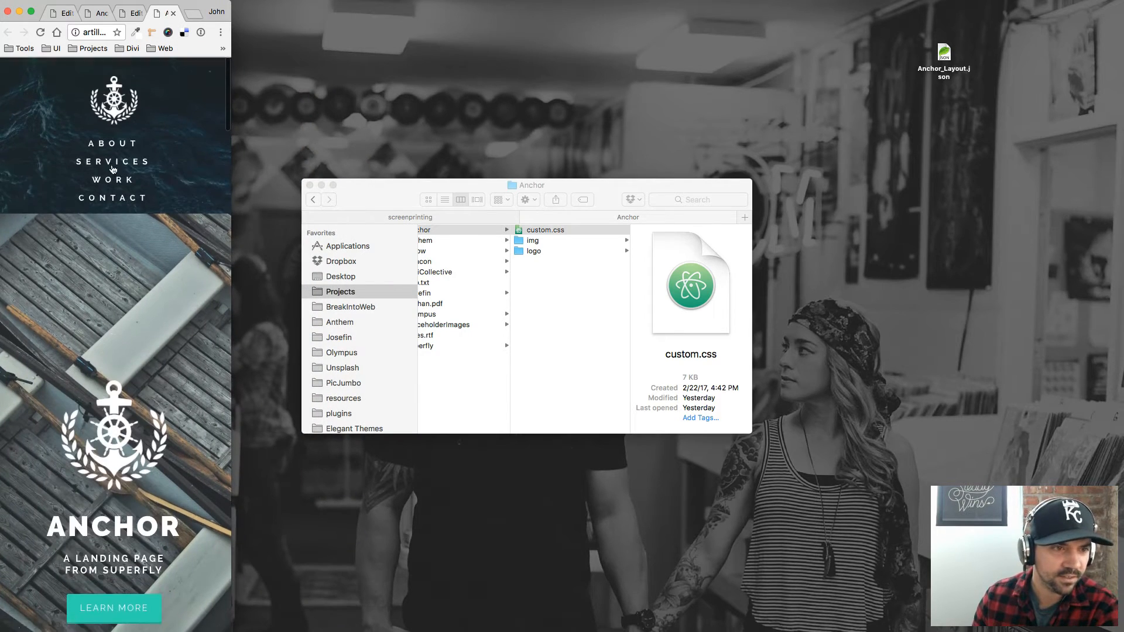
pyautogui.click(125, 198)
pyautogui.scroll(20, 113, 160)
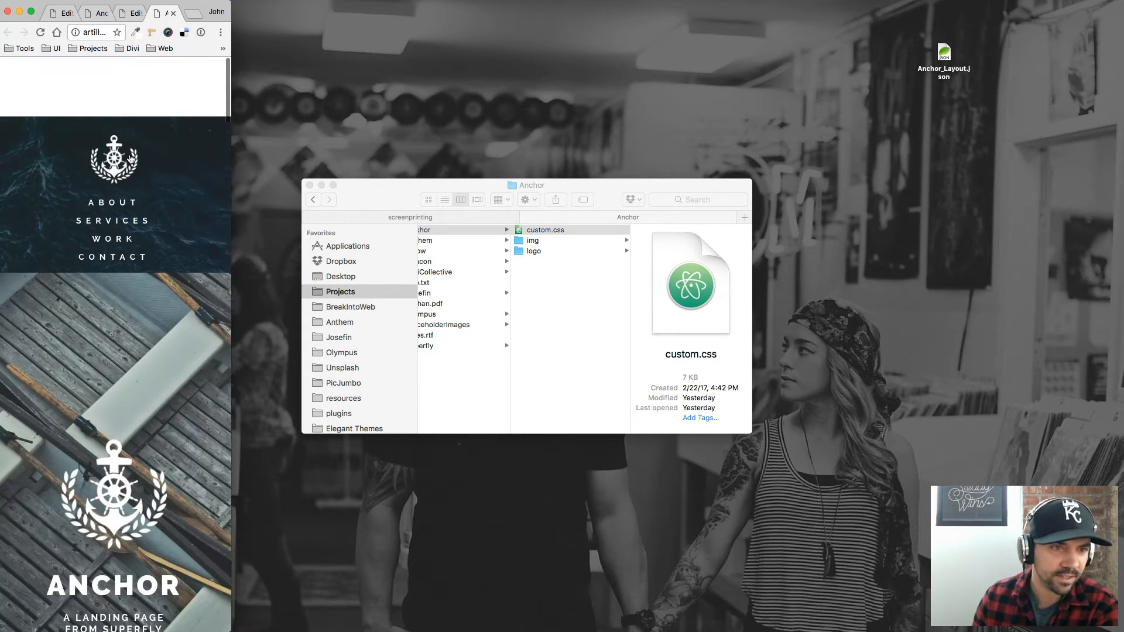
pyautogui.moveTo(233, 287); pyautogui.dragTo(1123, 328)
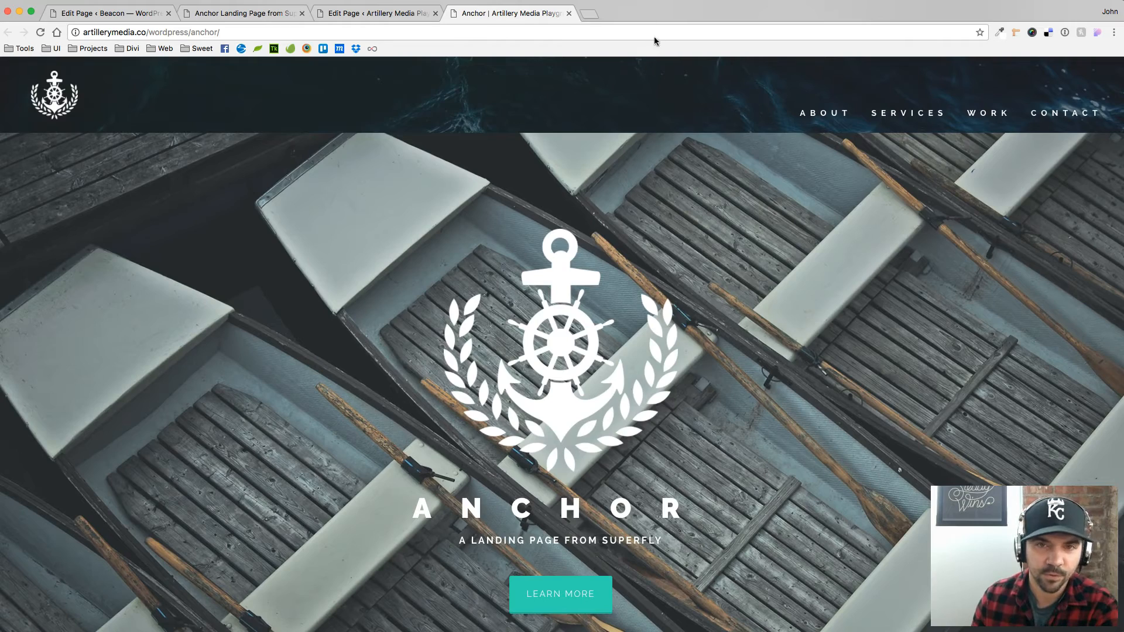
# Step: Review every section of the live Anchor page from the header to the newsletter signup form
pyautogui.scroll(-15, 659, 329)
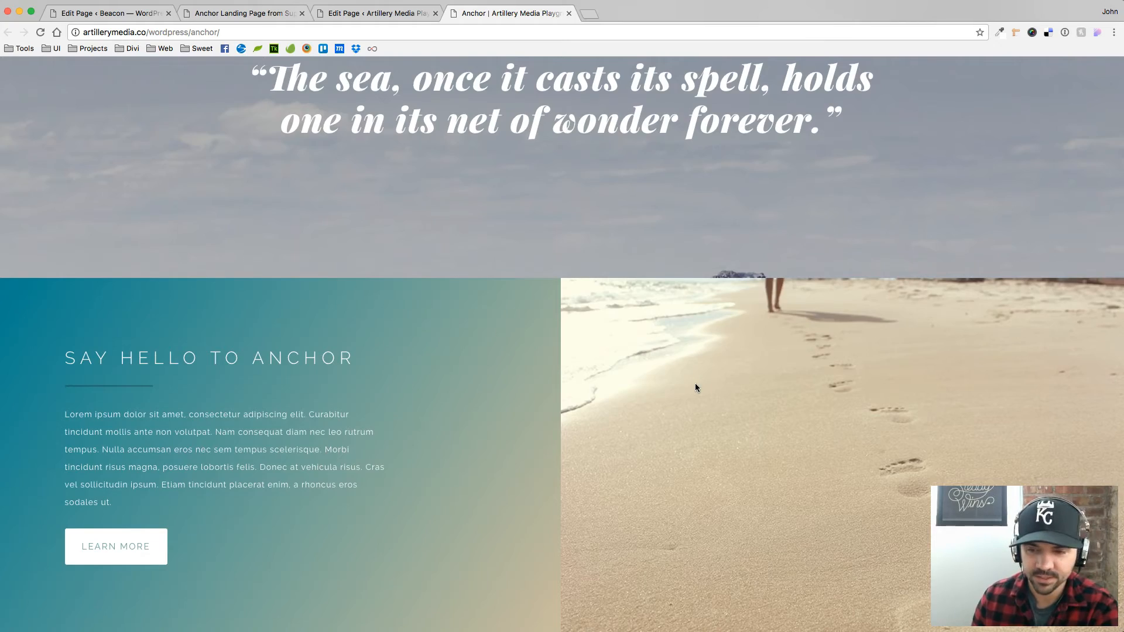
pyautogui.scroll(-10, 694, 383)
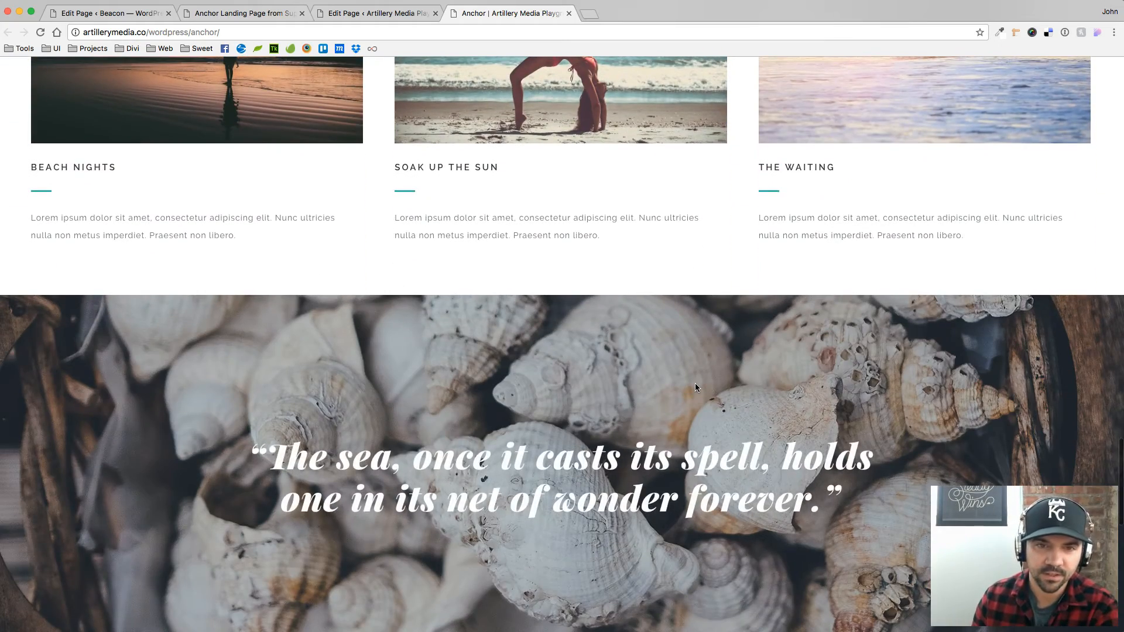
pyautogui.scroll(10, 695, 385)
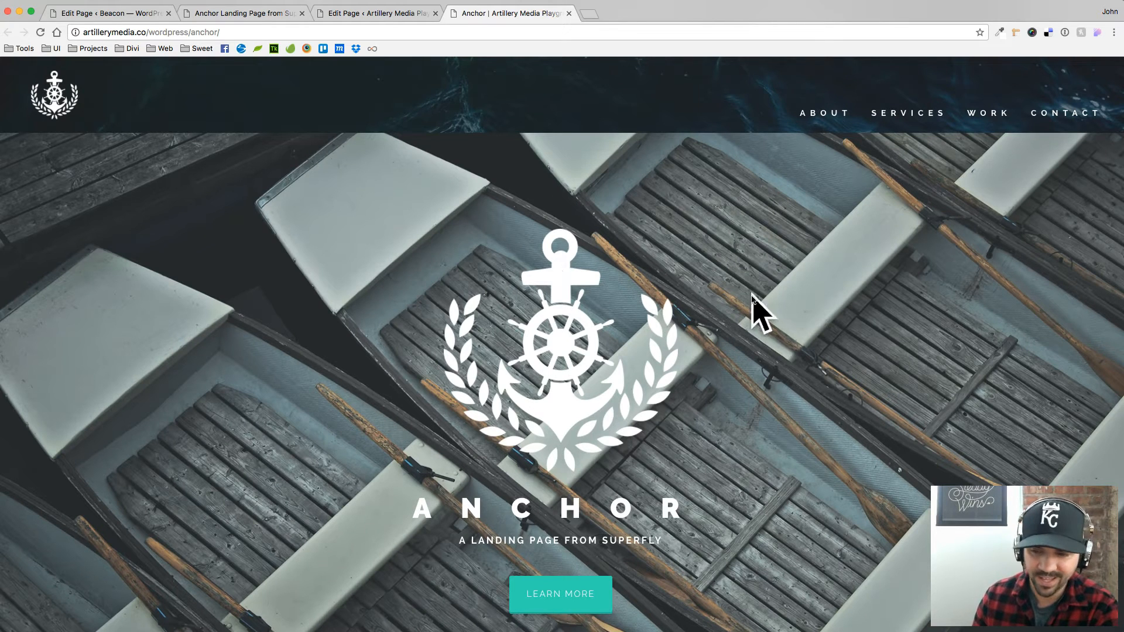
pyautogui.scroll(-3, 752, 396)
pyautogui.scroll(-10, 751, 395)
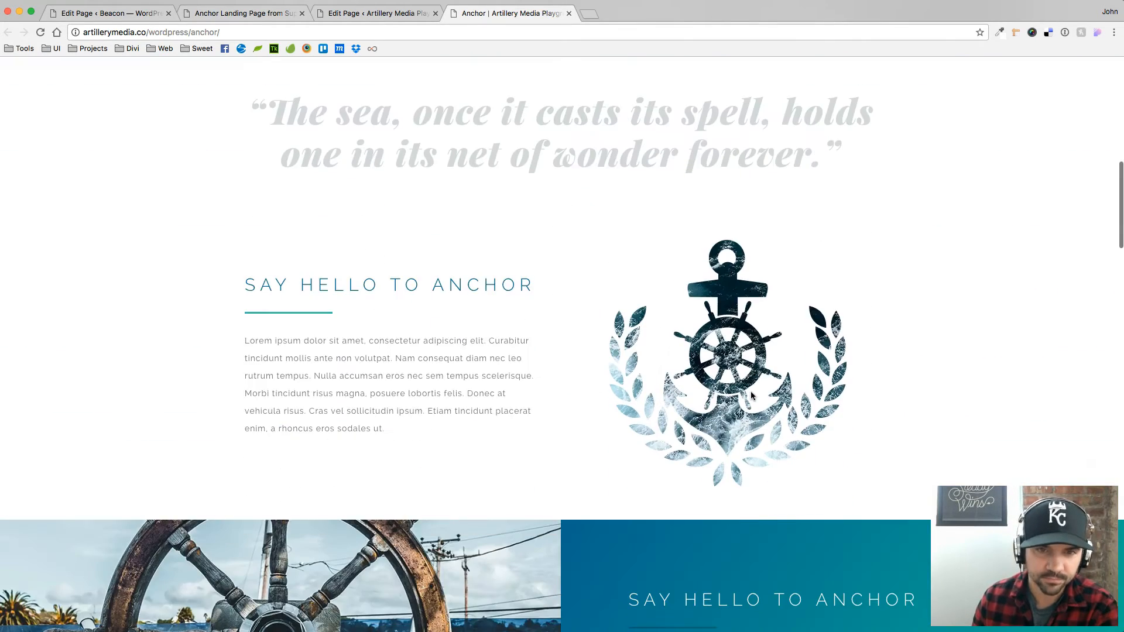
pyautogui.scroll(-8, 751, 396)
pyautogui.scroll(-15, 752, 396)
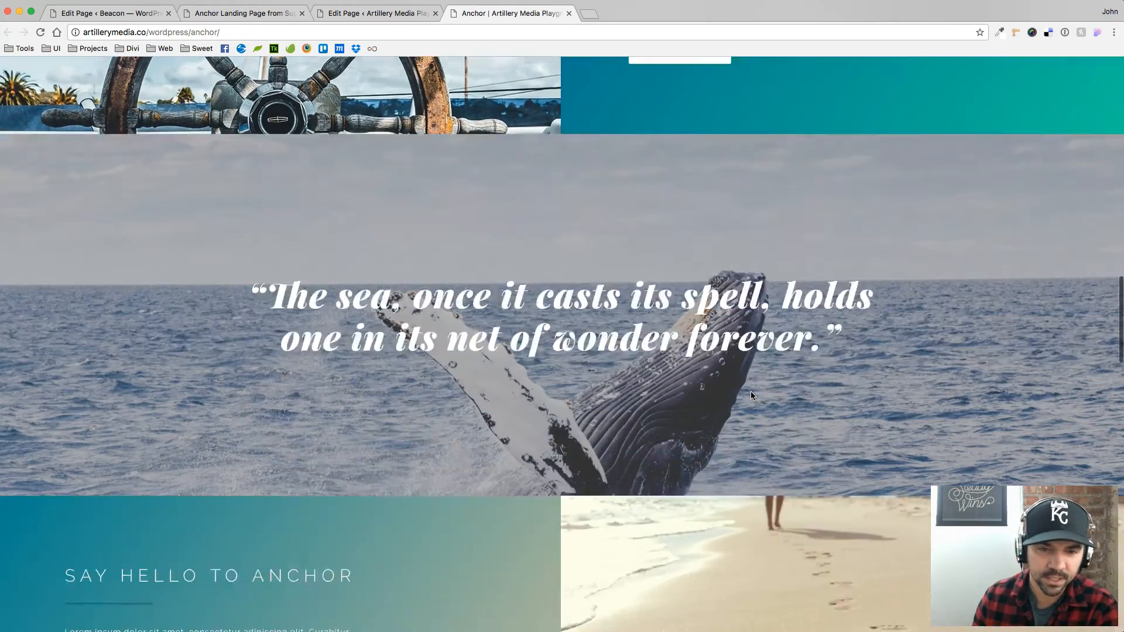
pyautogui.scroll(-5, 750, 396)
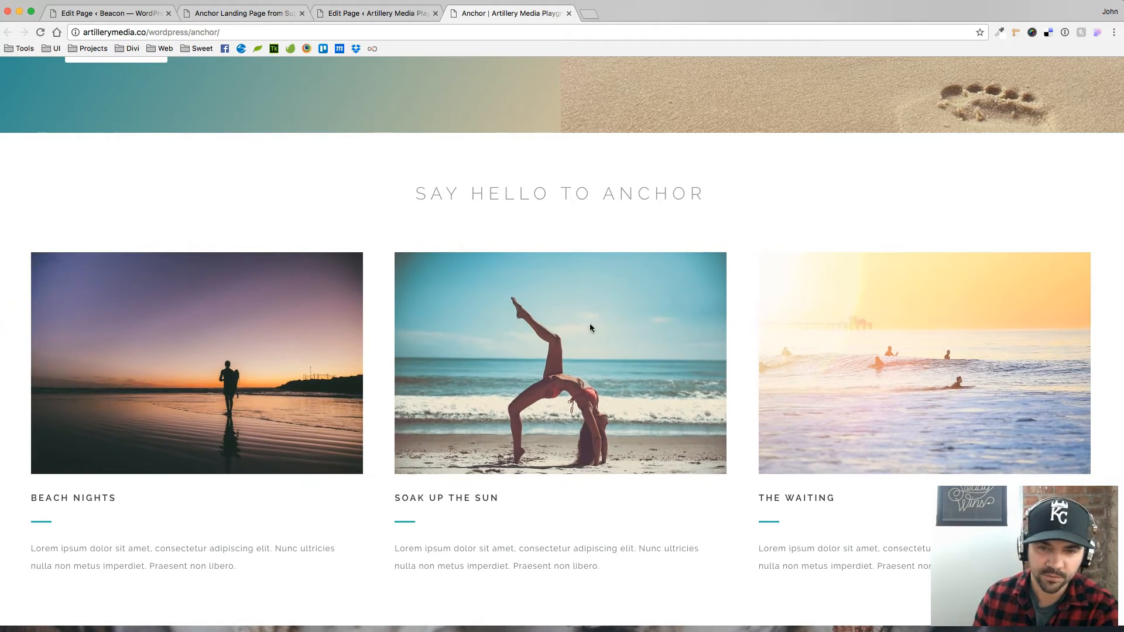
pyautogui.scroll(-14, 374, 350)
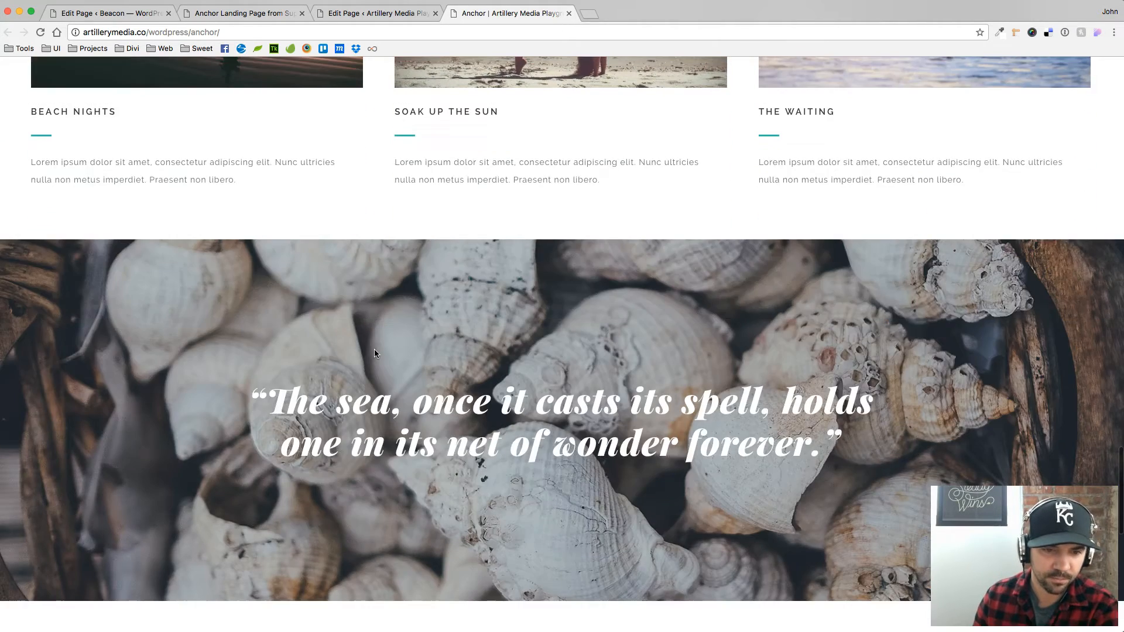
pyautogui.scroll(-2, 724, 377)
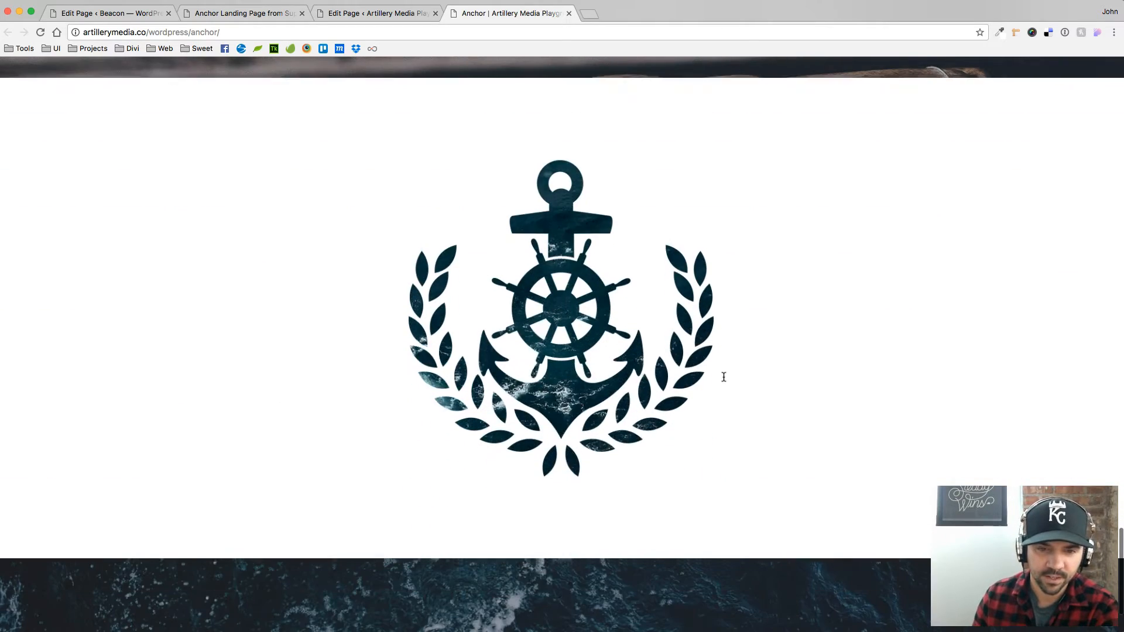
pyautogui.scroll(2, 643, 386)
pyautogui.scroll(-2, 561, 402)
pyautogui.scroll(-2, 560, 403)
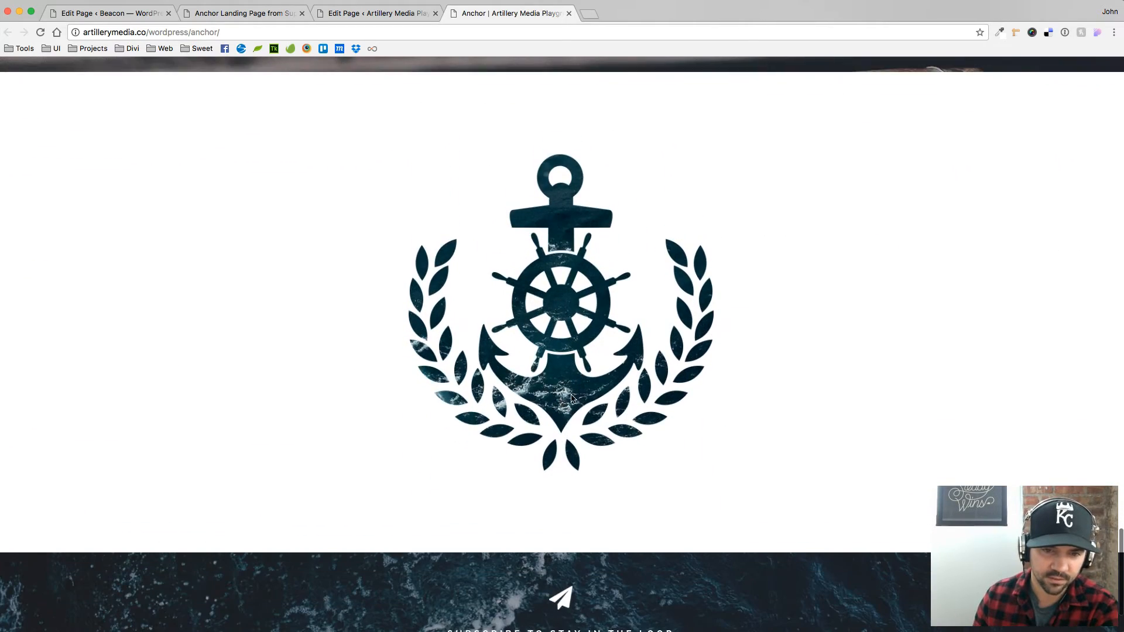
pyautogui.scroll(5, 571, 393)
pyautogui.scroll(-5, 568, 389)
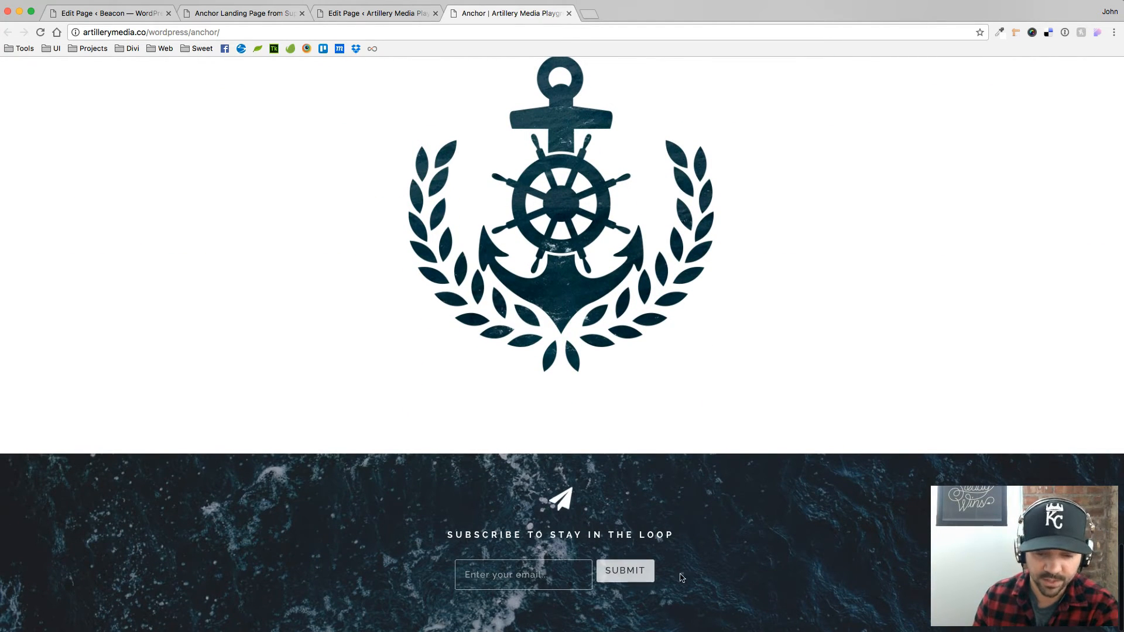
# Step: Inspect the CSS padding of the newsletter form's Submit button, close the inspector and return to the page editor
pyautogui.rightClick(635, 569)
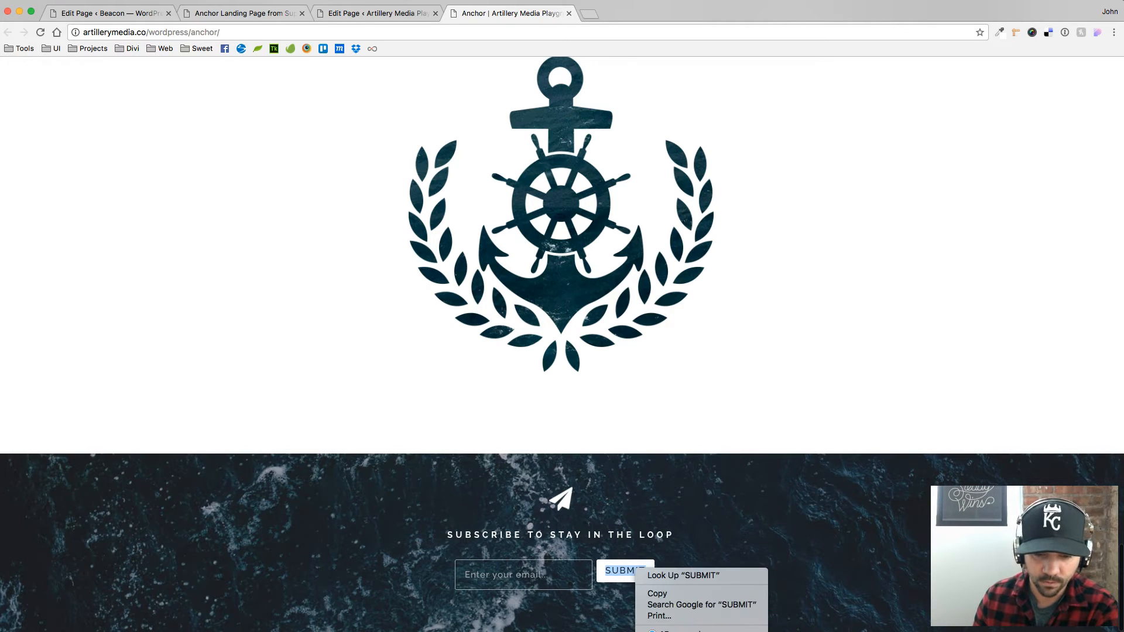
pyautogui.click(662, 631)
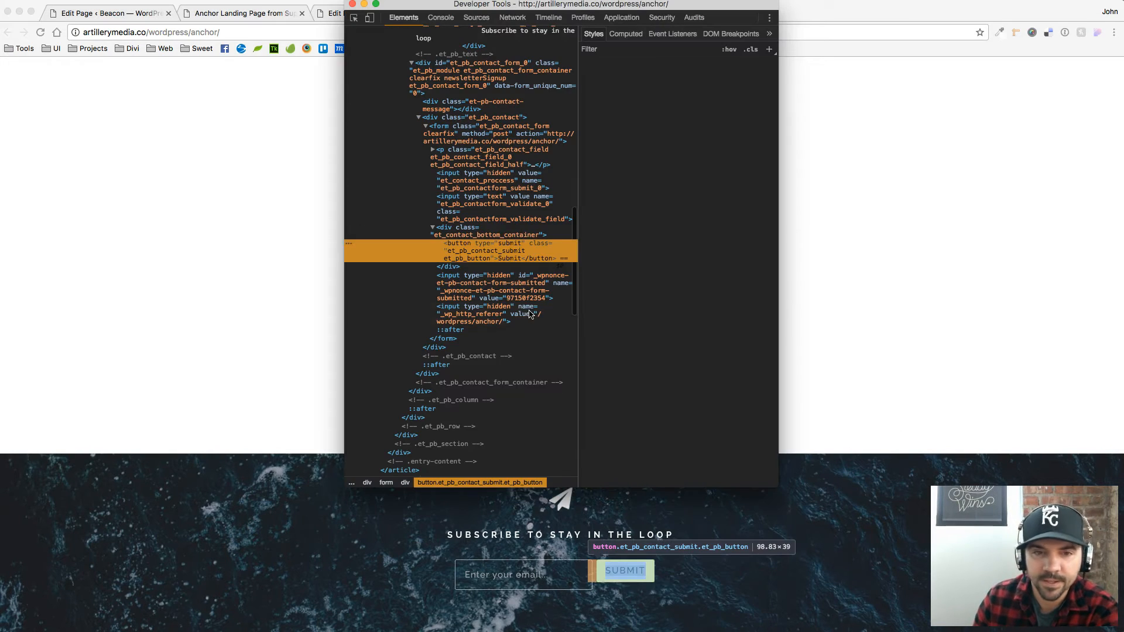
pyautogui.moveTo(464, 7); pyautogui.dragTo(786, 28)
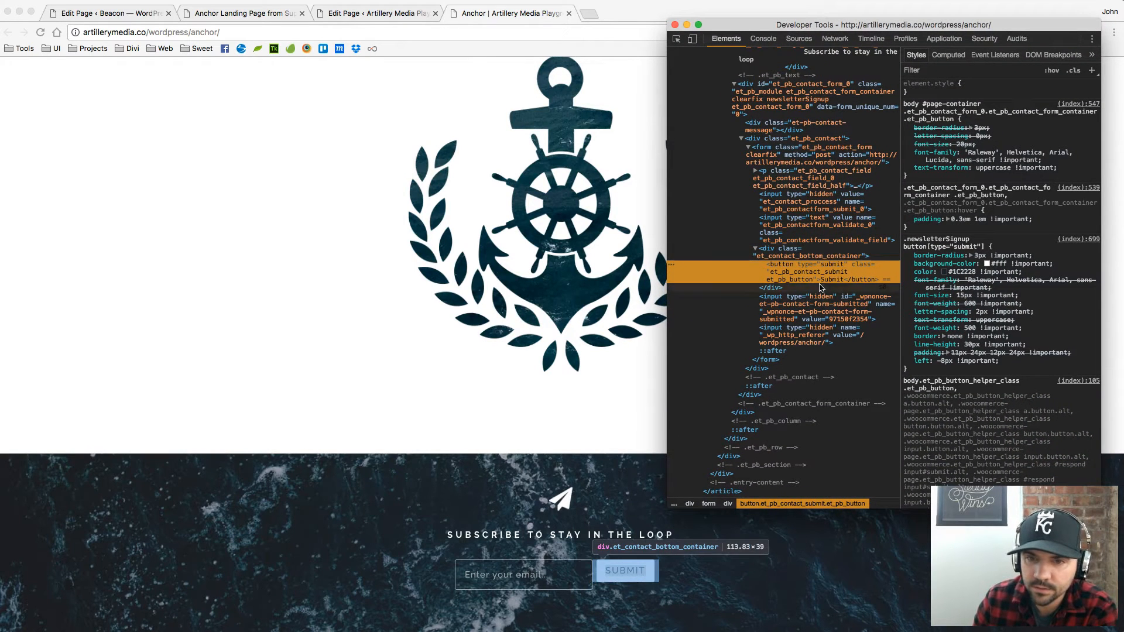
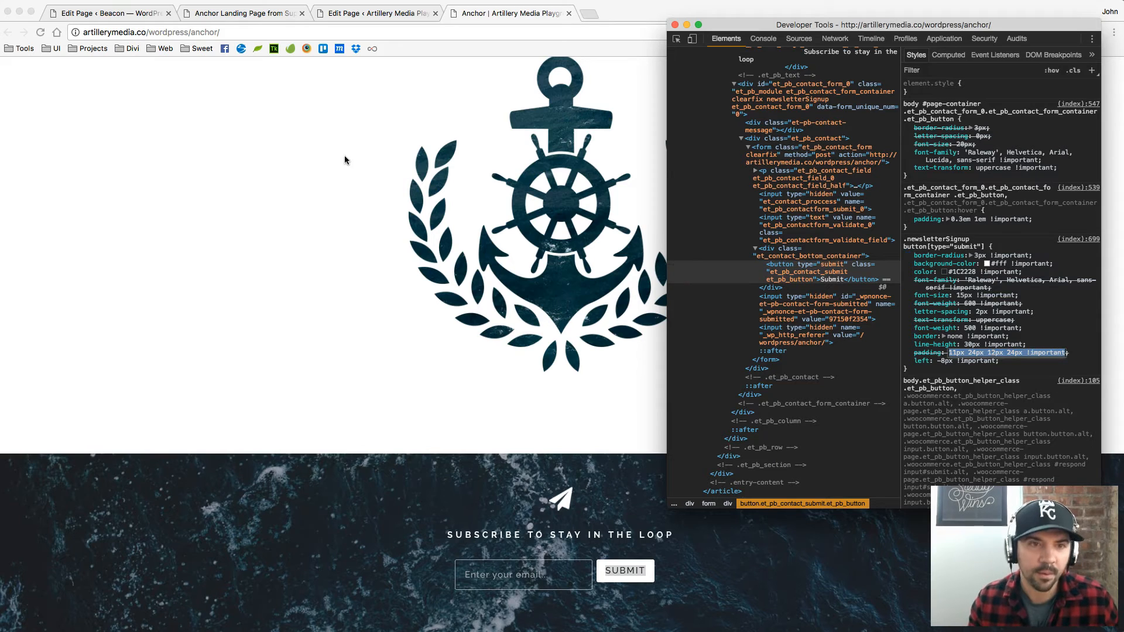
pyautogui.press('super+alt+i')
pyautogui.click(381, 13)
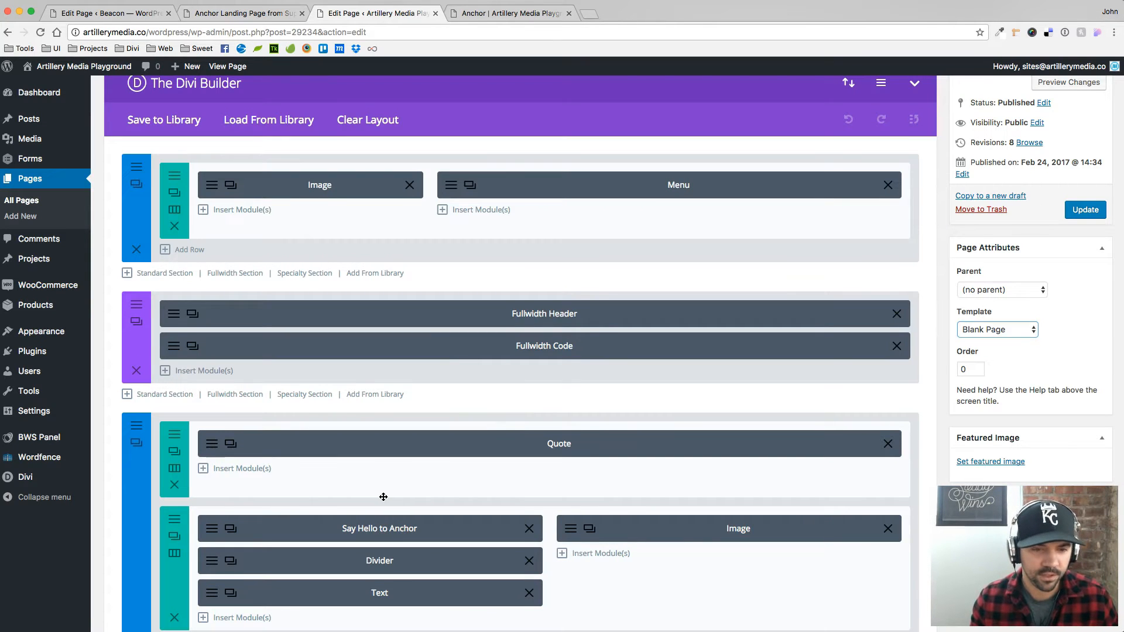
# Step: Add the custom CSS "padding: 11px 24px 12px 24px !important" to the Contact Button of the newsletter section's Contact Form module
pyautogui.scroll(-5, 571, 477)
pyautogui.scroll(-3, 559, 468)
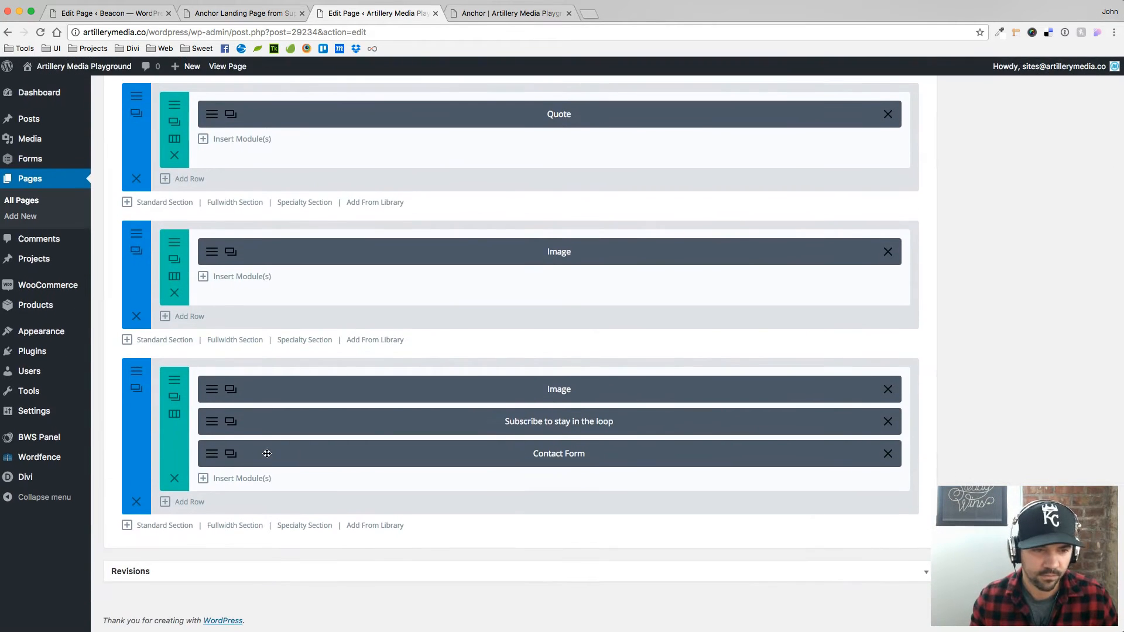
pyautogui.click(214, 456)
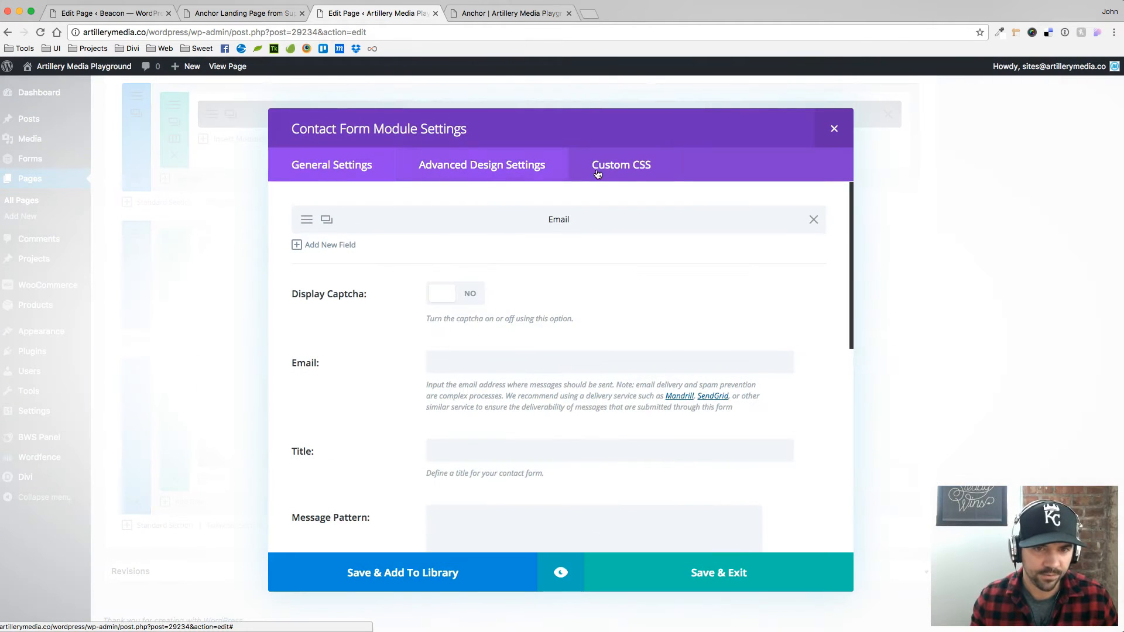
pyautogui.click(608, 176)
pyautogui.scroll(-10, 495, 358)
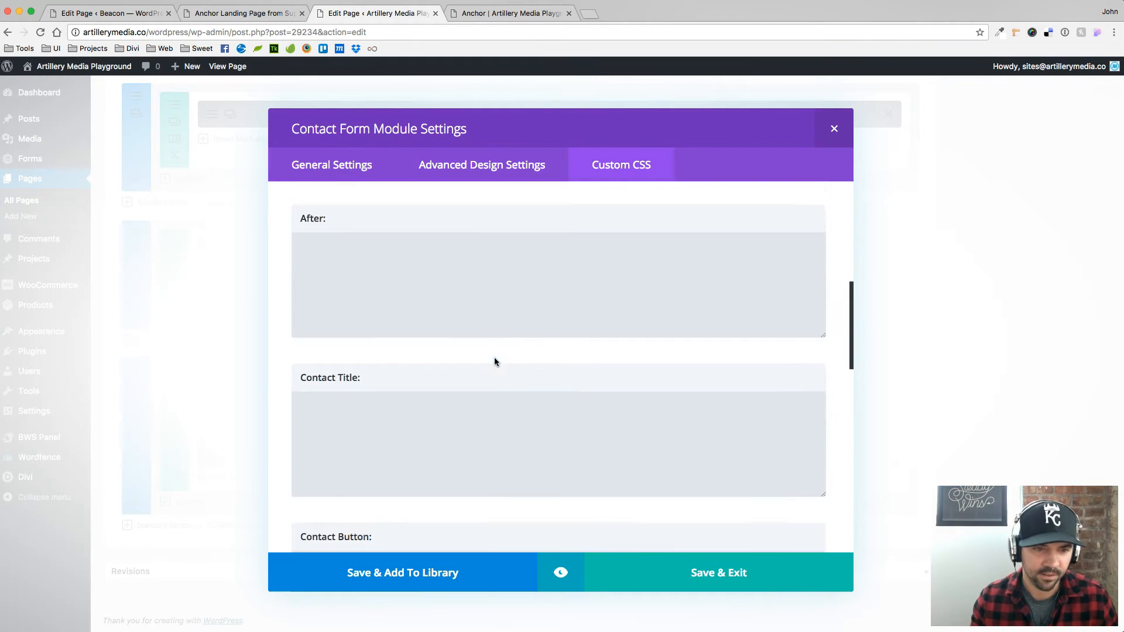
pyautogui.scroll(-3, 494, 360)
pyautogui.click(366, 328)
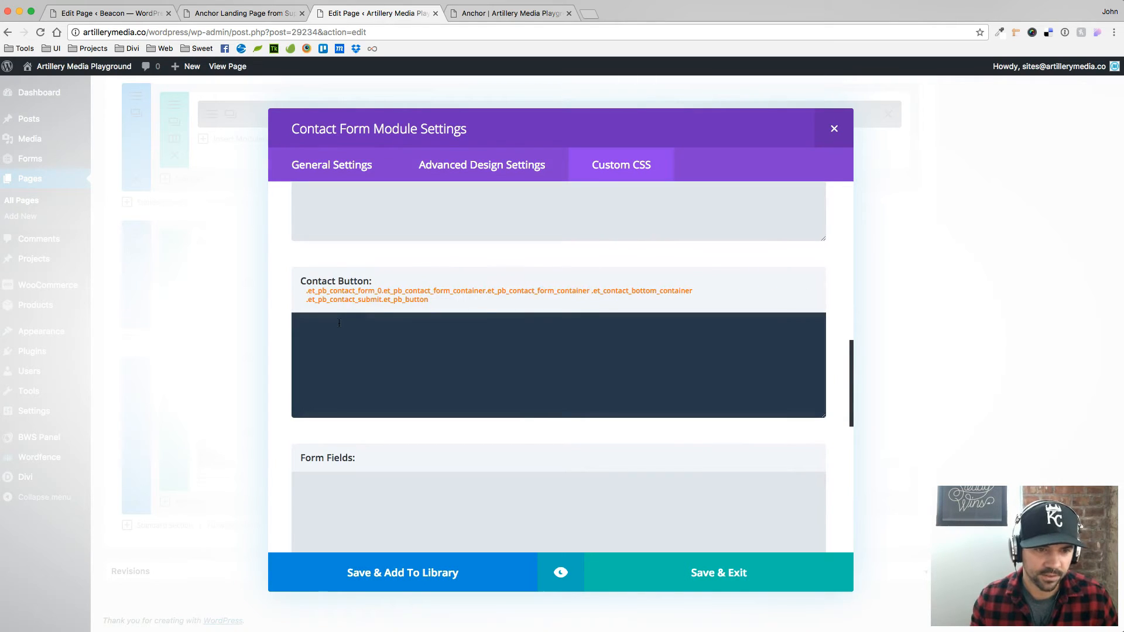
pyautogui.write('11px 24px 12px 24px !important')
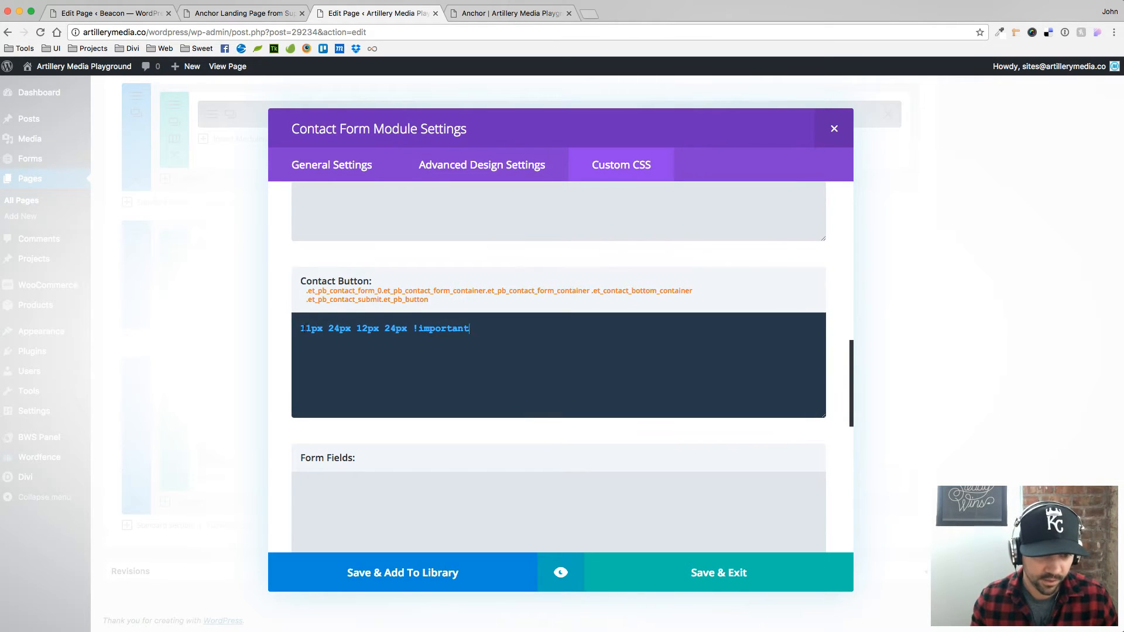
pyautogui.write('padding:')
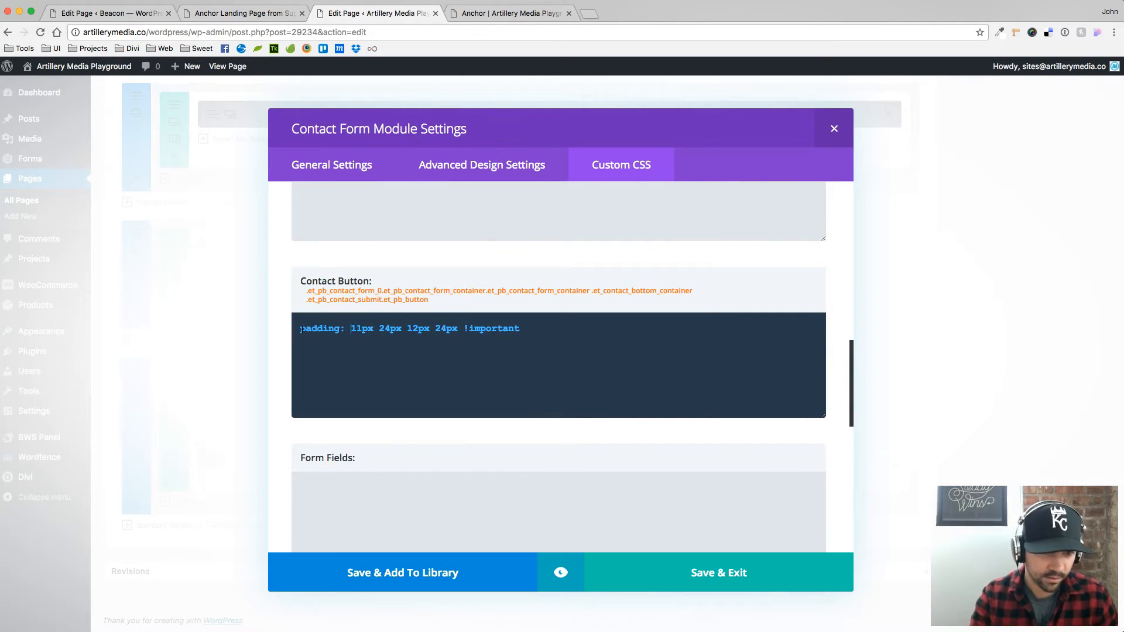
# Step: Save the Contact Form module's settings and update the Anchor page
pyautogui.click(753, 571)
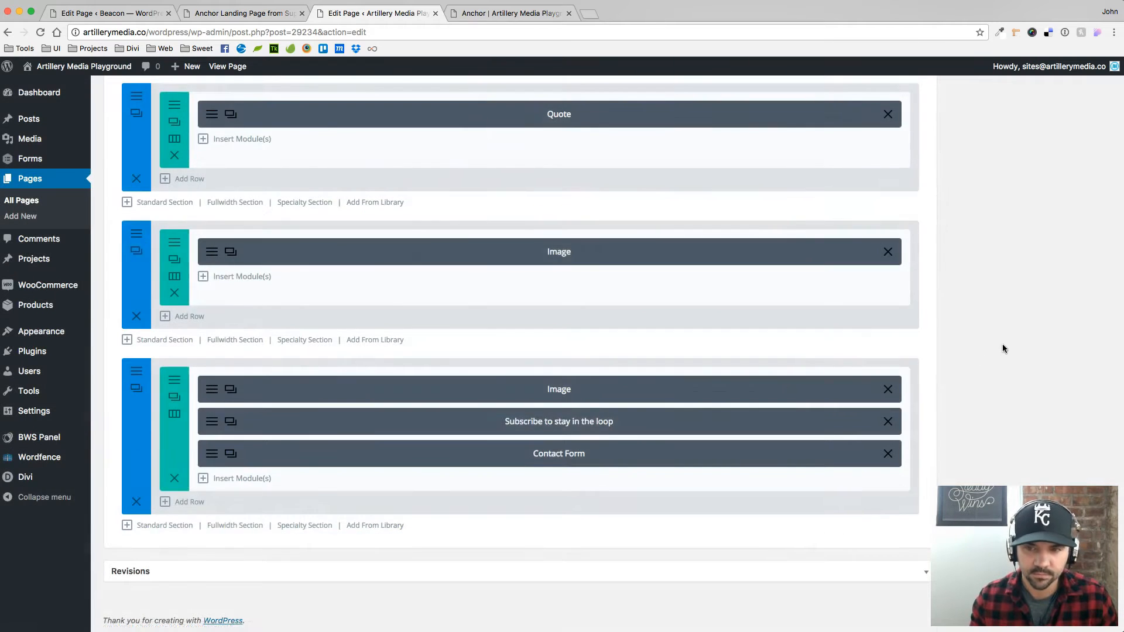
pyautogui.scroll(5, 1002, 345)
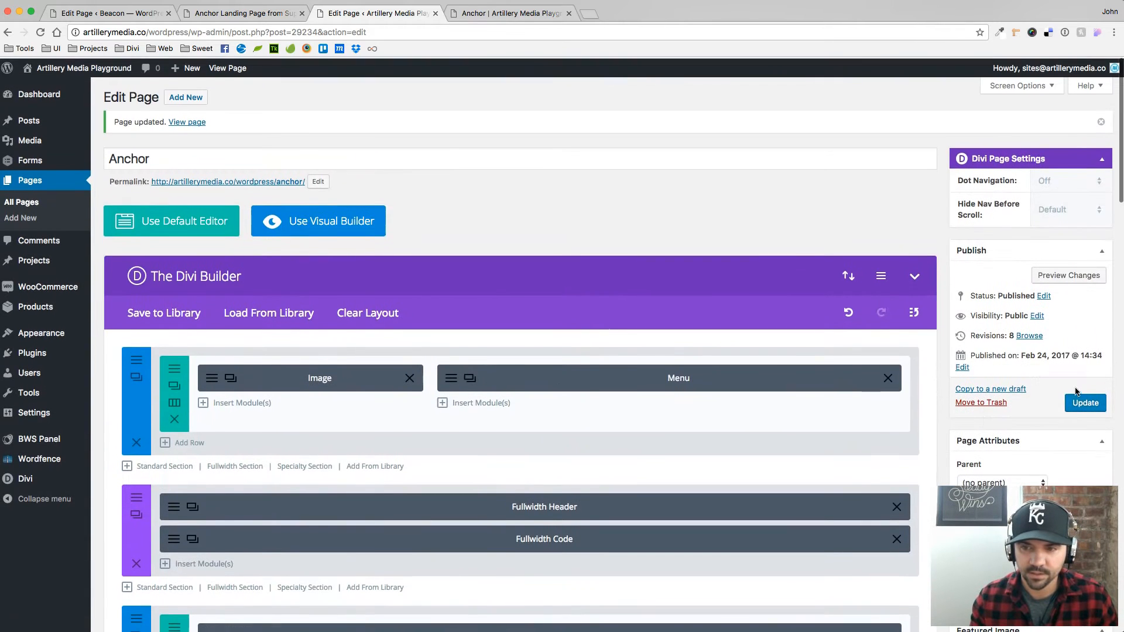
pyautogui.click(1084, 400)
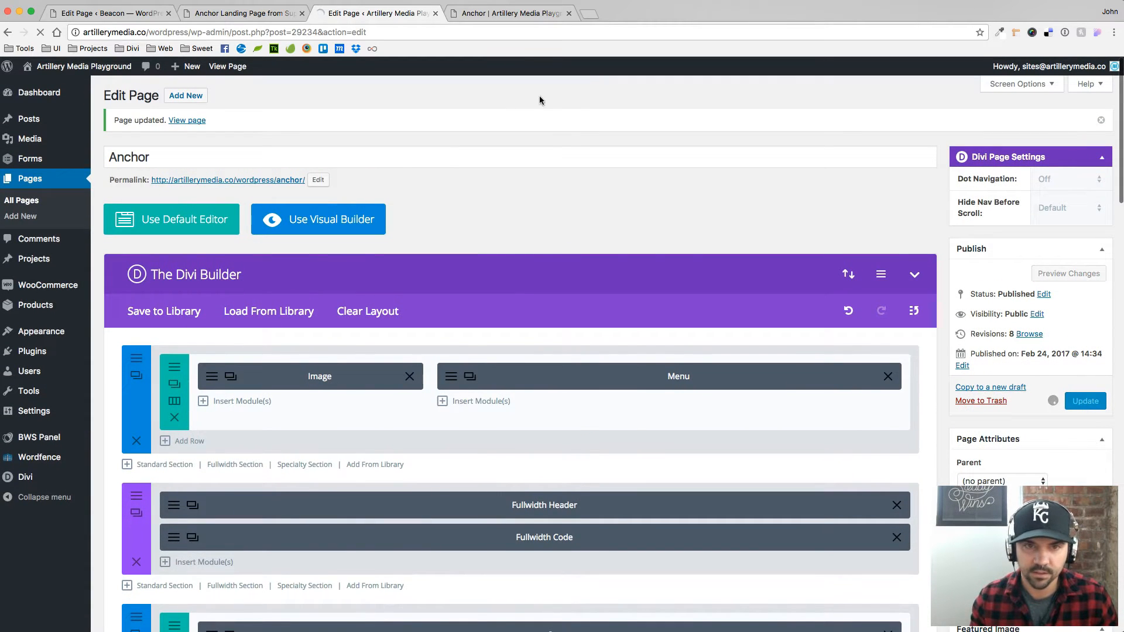
# Step: Check the live Anchor page from the newsletter form up to the header, reload it and return to the page editor
pyautogui.click(520, 14)
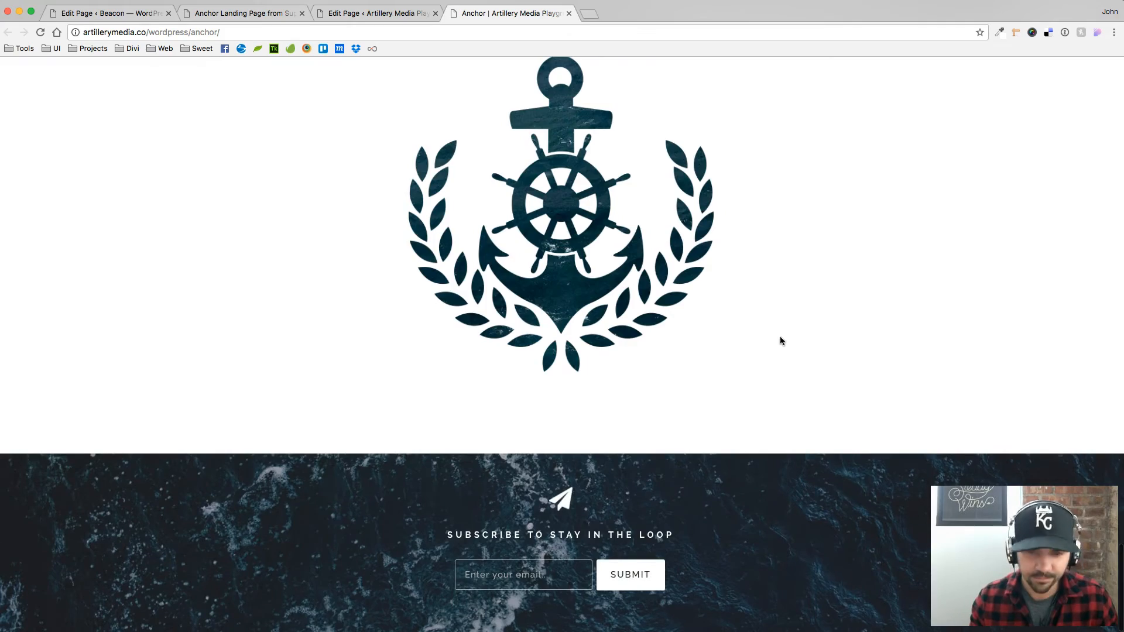
pyautogui.scroll(20, 783, 300)
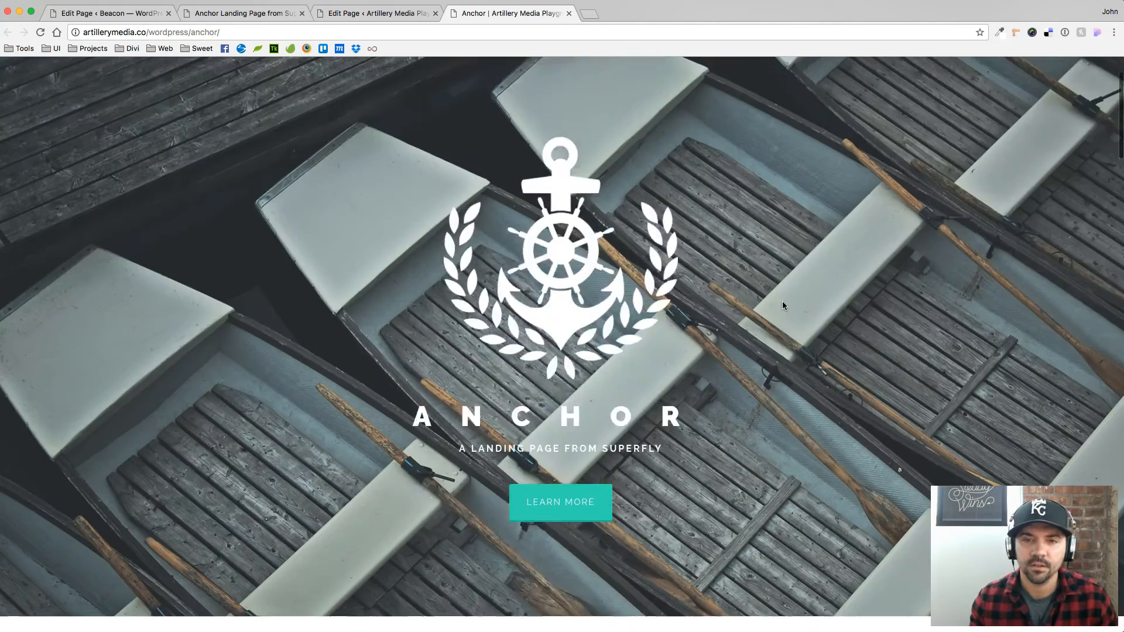
pyautogui.scroll(2, 782, 304)
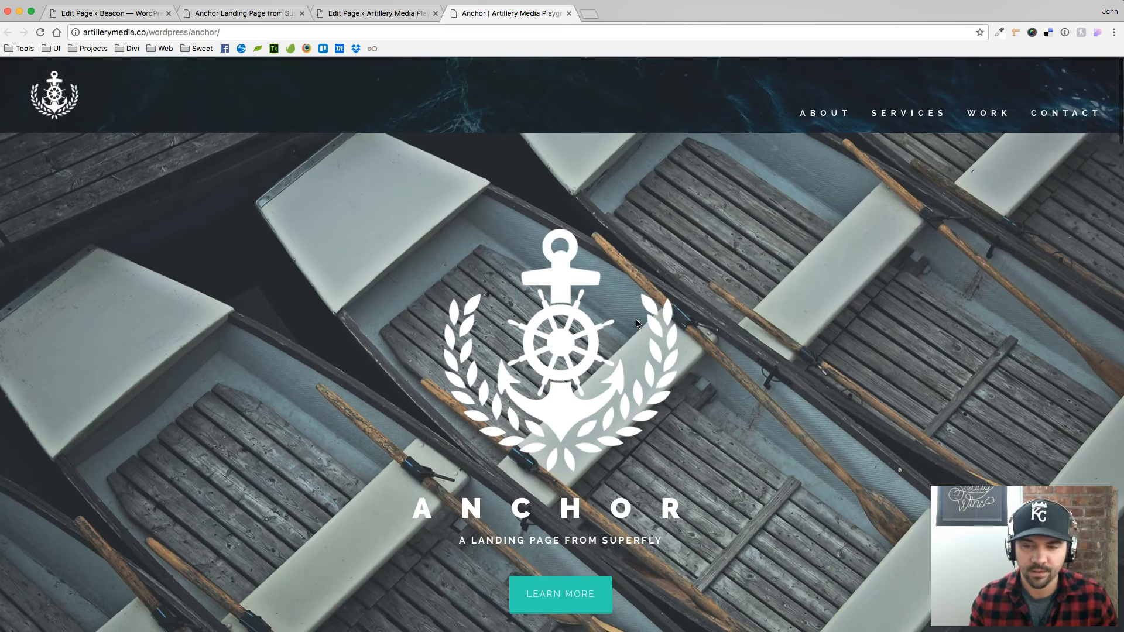
pyautogui.click(40, 33)
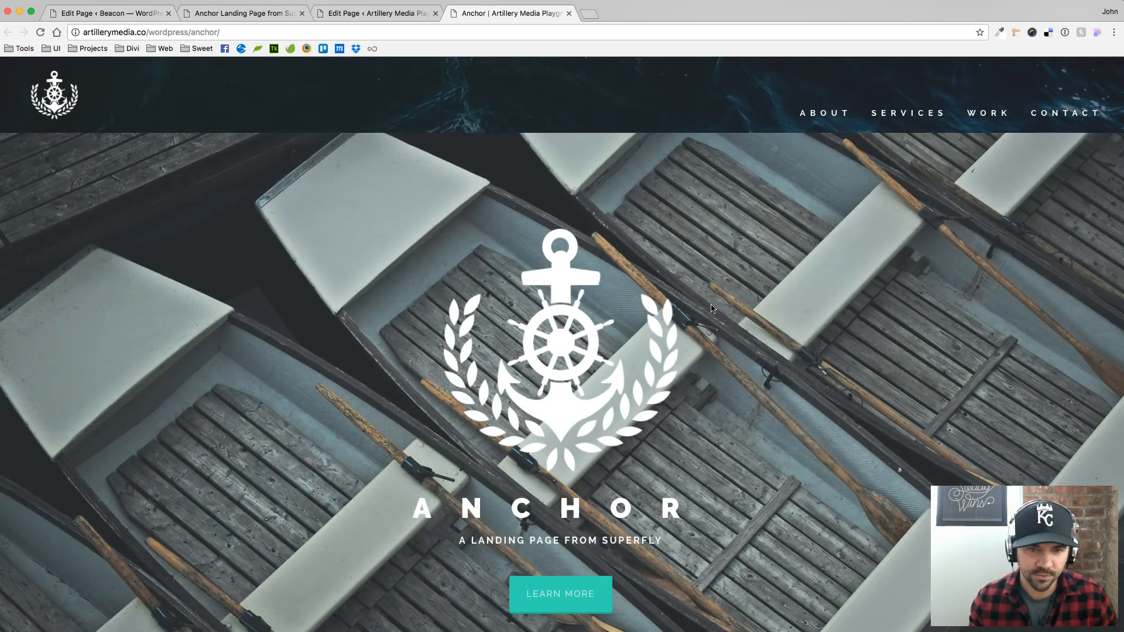
pyautogui.click(378, 14)
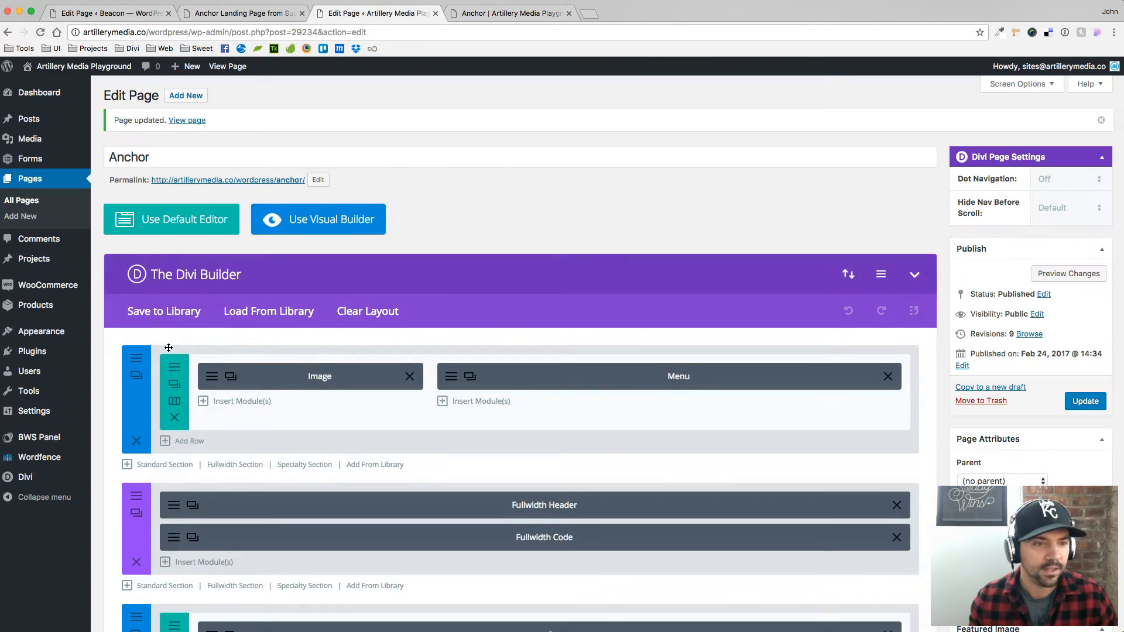
pyautogui.scroll(-3, 163, 479)
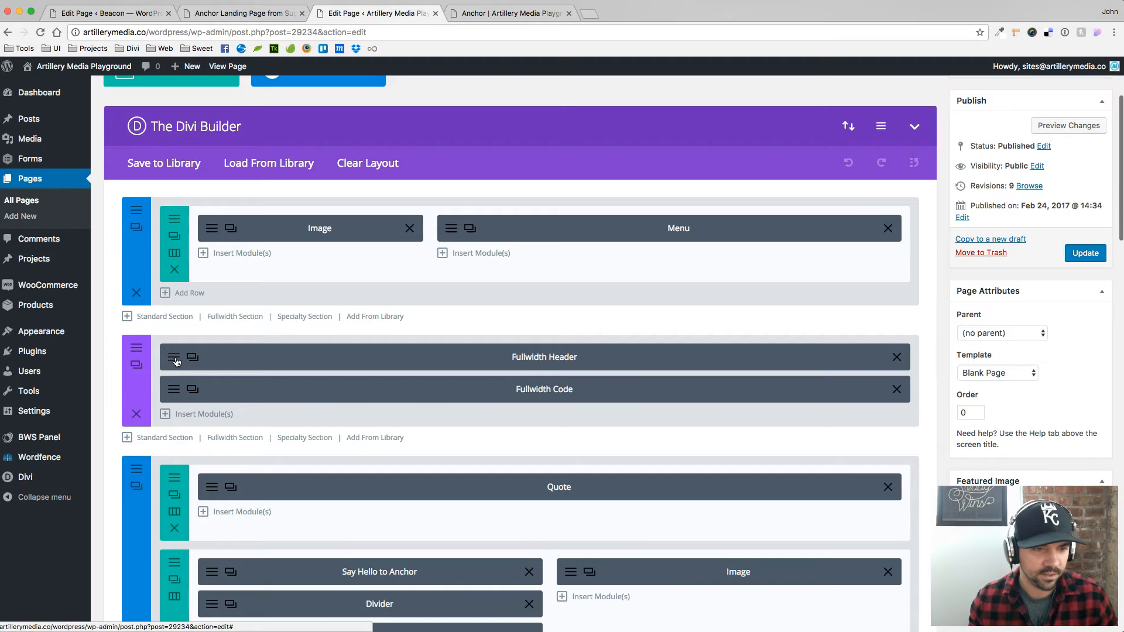
pyautogui.click(584, 363)
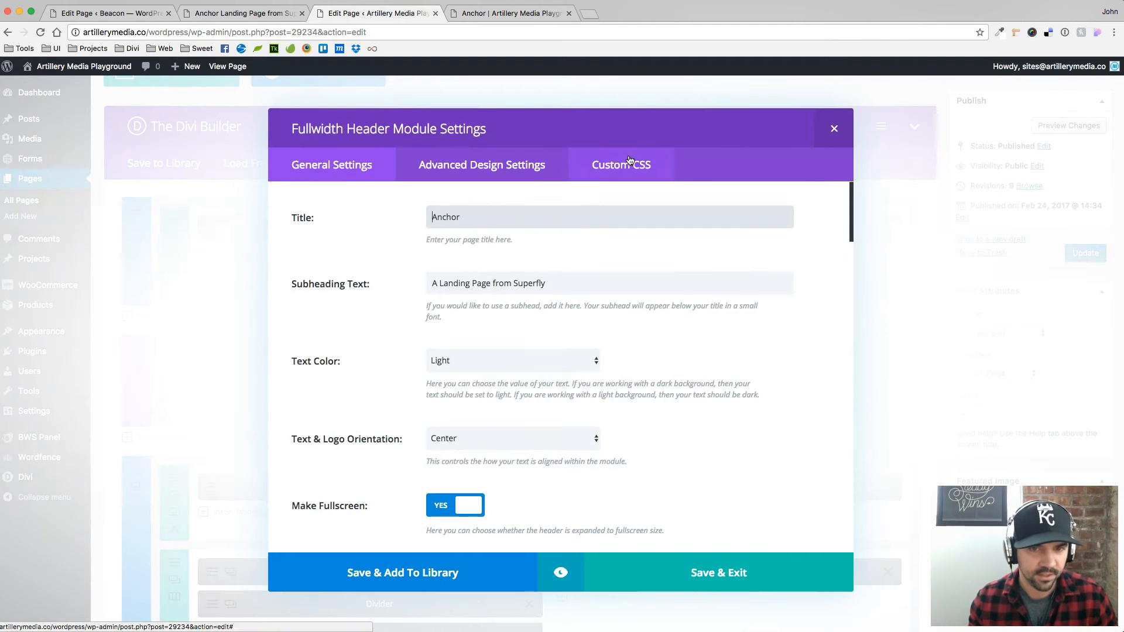
pyautogui.click(629, 160)
pyautogui.click(834, 128)
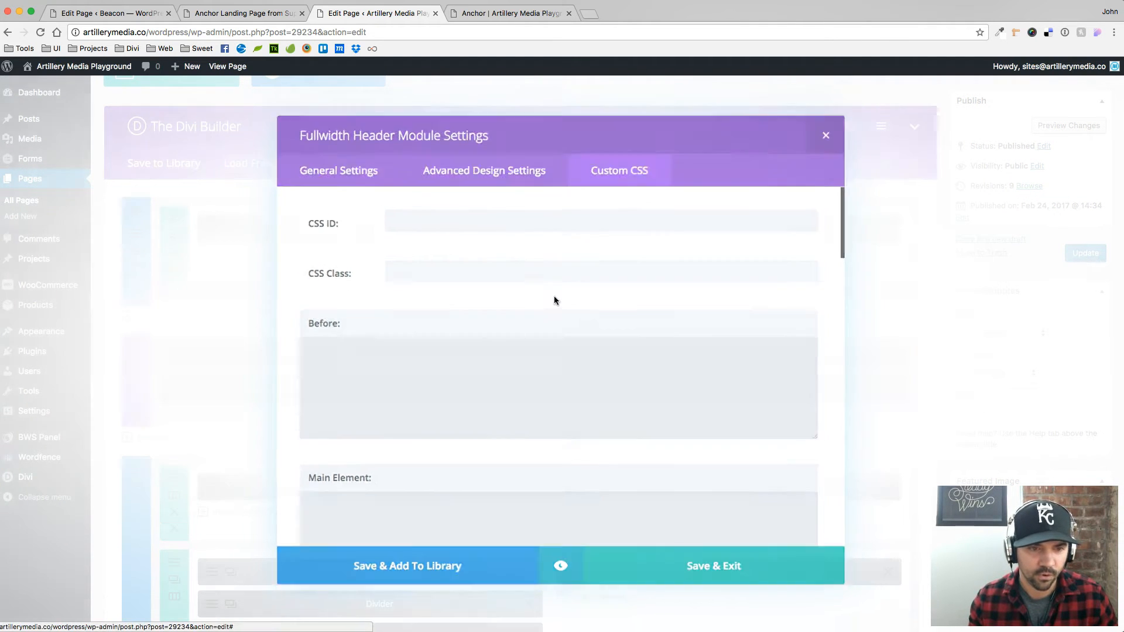
# Step: Open the custom CSS settings of the fullwidth section holding the header to examine its CSS ID and class
pyautogui.click(137, 349)
pyautogui.click(456, 166)
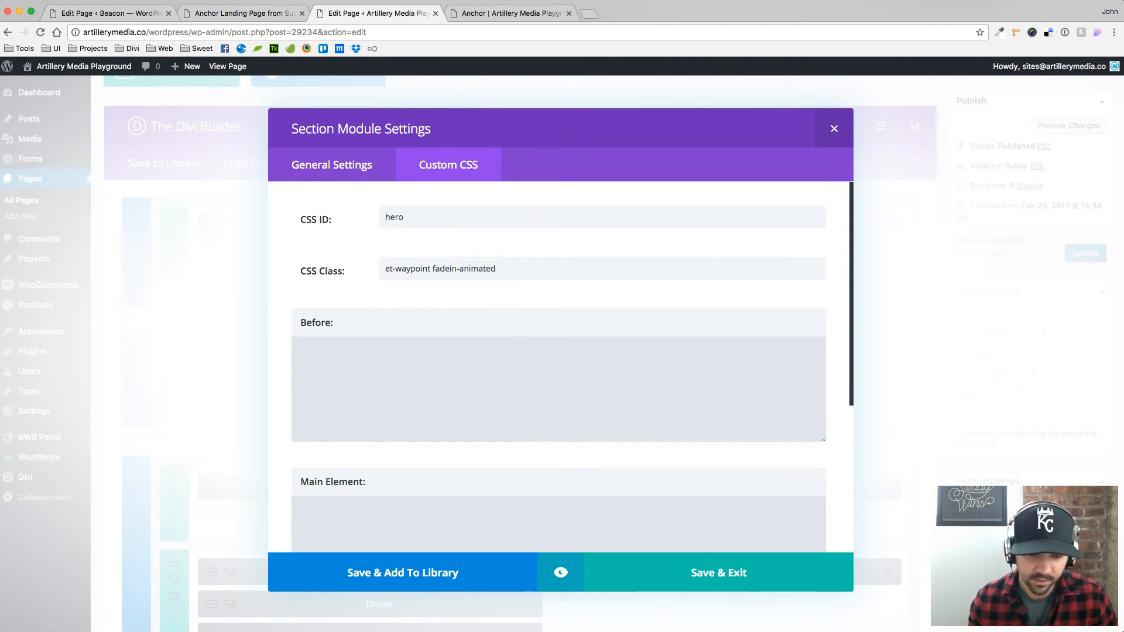
# Step: Switch to custom.css in the code editor and examine the waypoint animation rules for left, right, top, bottom and fade-in
pyautogui.press('super+Tab')
pyautogui.click(370, 257)
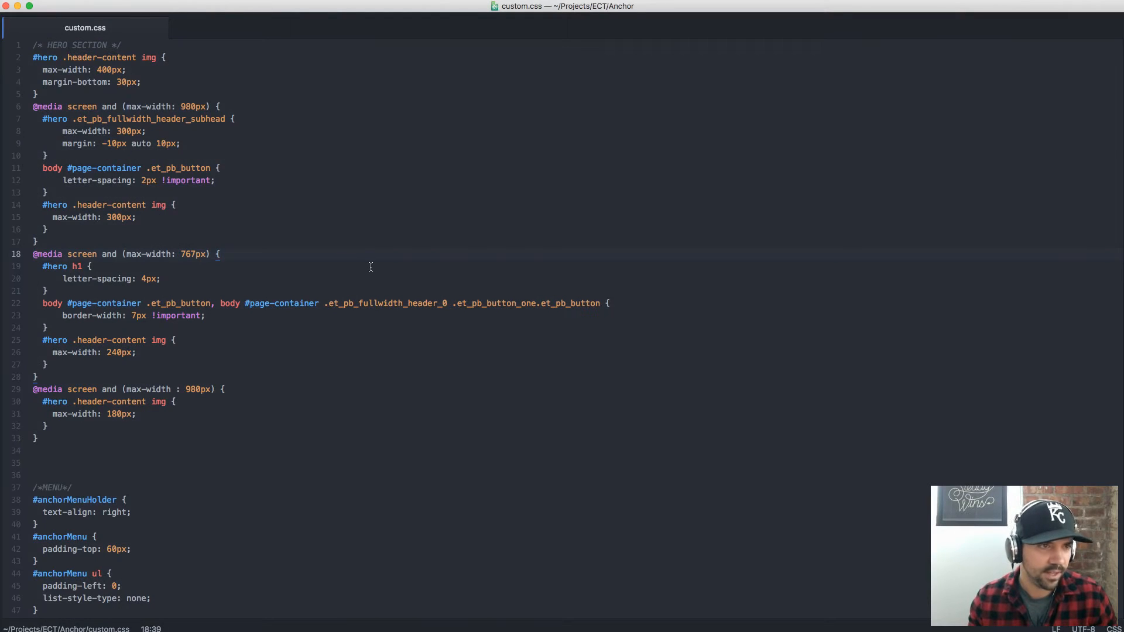
pyautogui.scroll(-20, 370, 266)
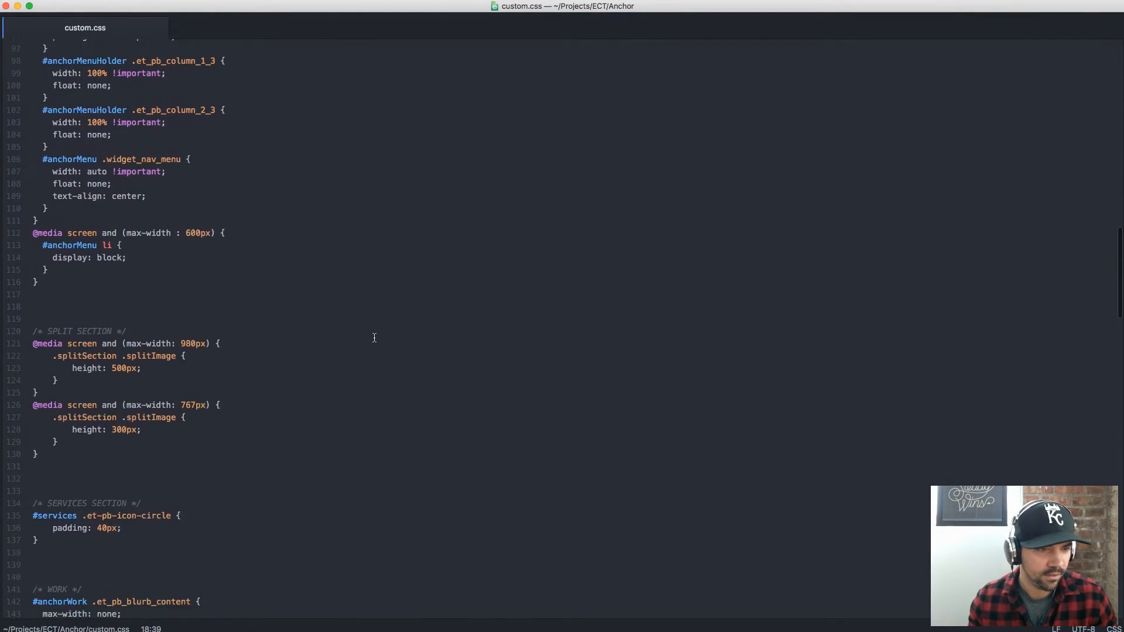
pyautogui.scroll(-20, 374, 337)
pyautogui.scroll(-6, 374, 338)
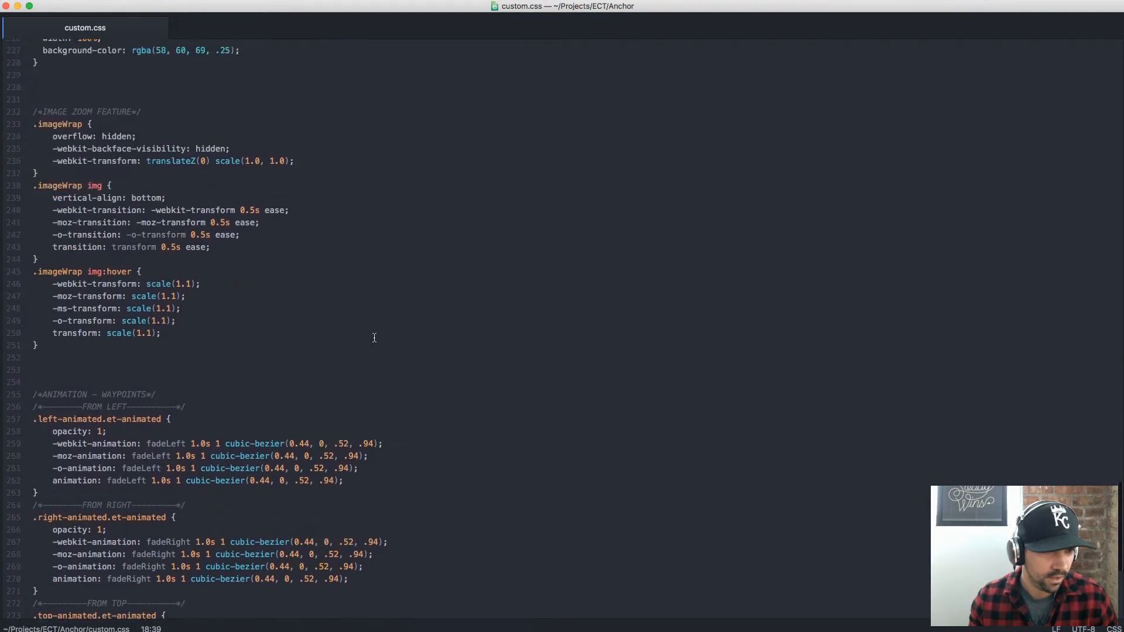
pyautogui.scroll(3, 374, 338)
pyautogui.scroll(-1, 372, 337)
pyautogui.scroll(11, 371, 336)
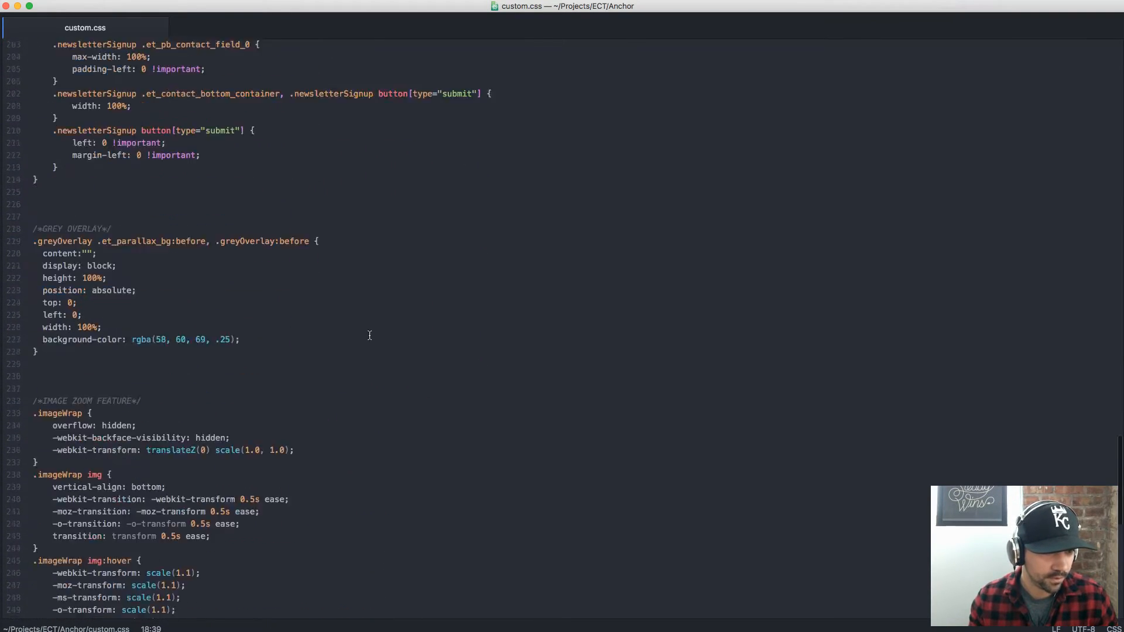
pyautogui.scroll(-12, 370, 336)
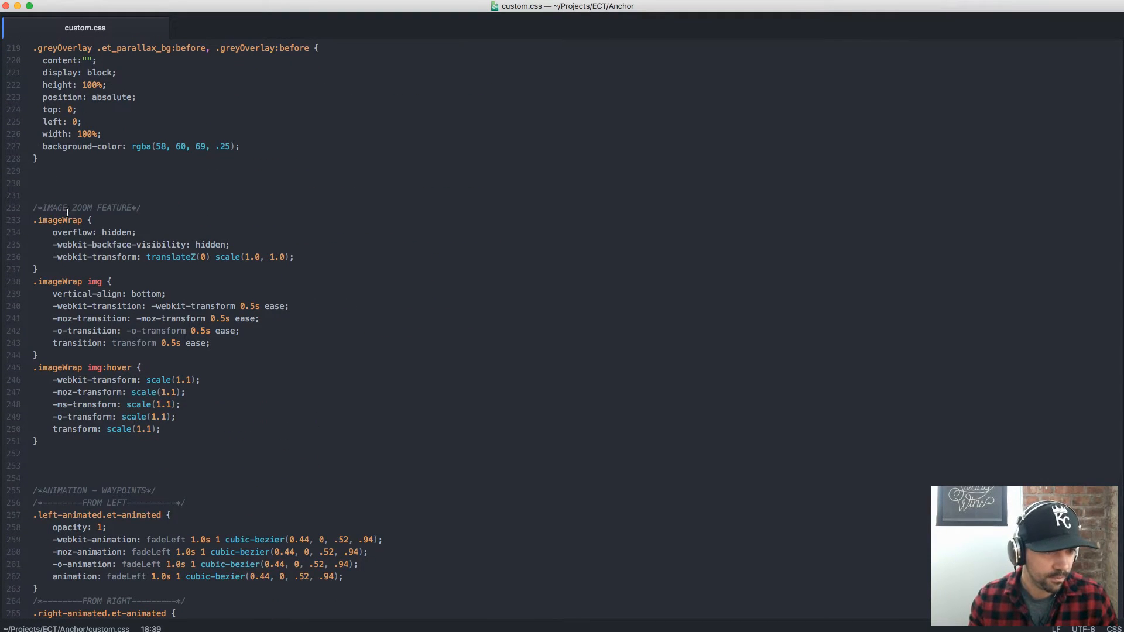
pyautogui.scroll(-7, 97, 406)
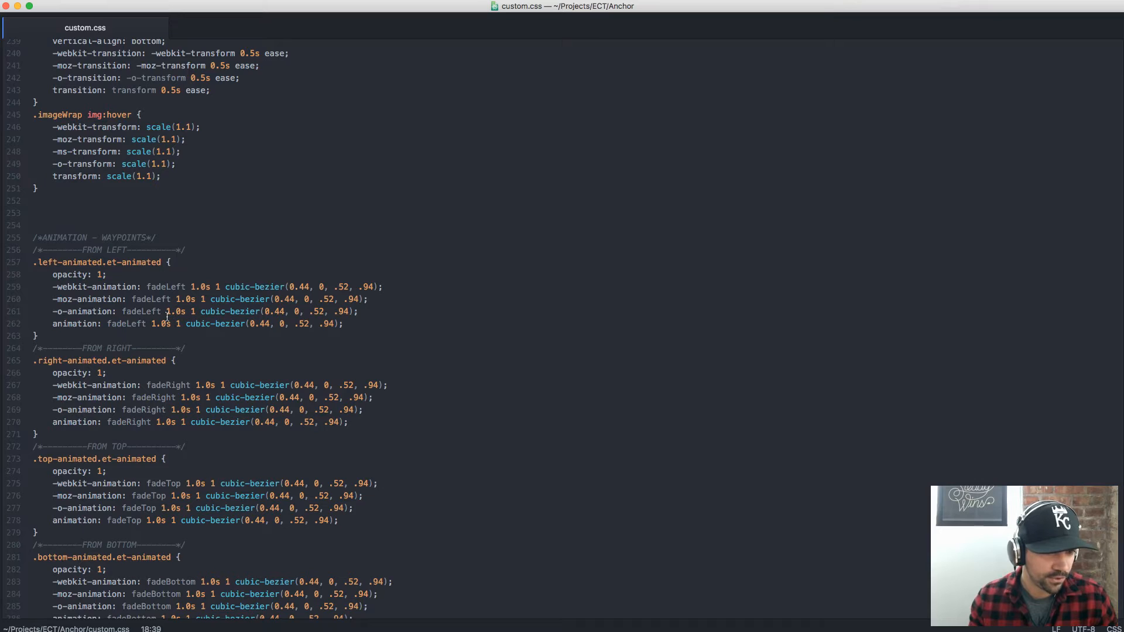
pyautogui.scroll(-3, 167, 317)
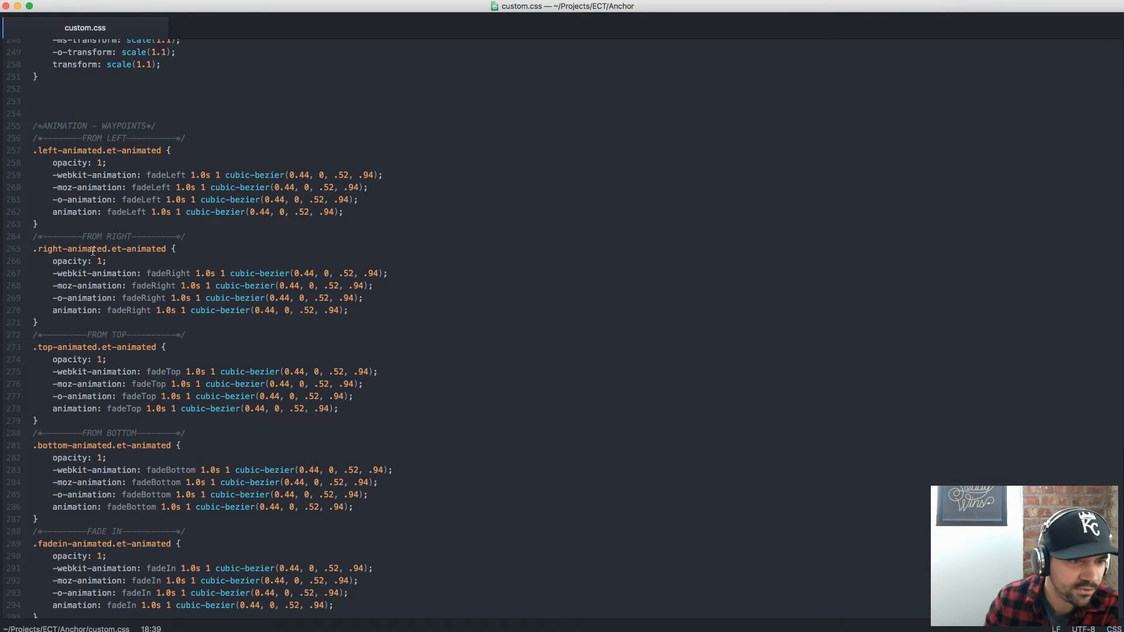
pyautogui.scroll(-1, 173, 493)
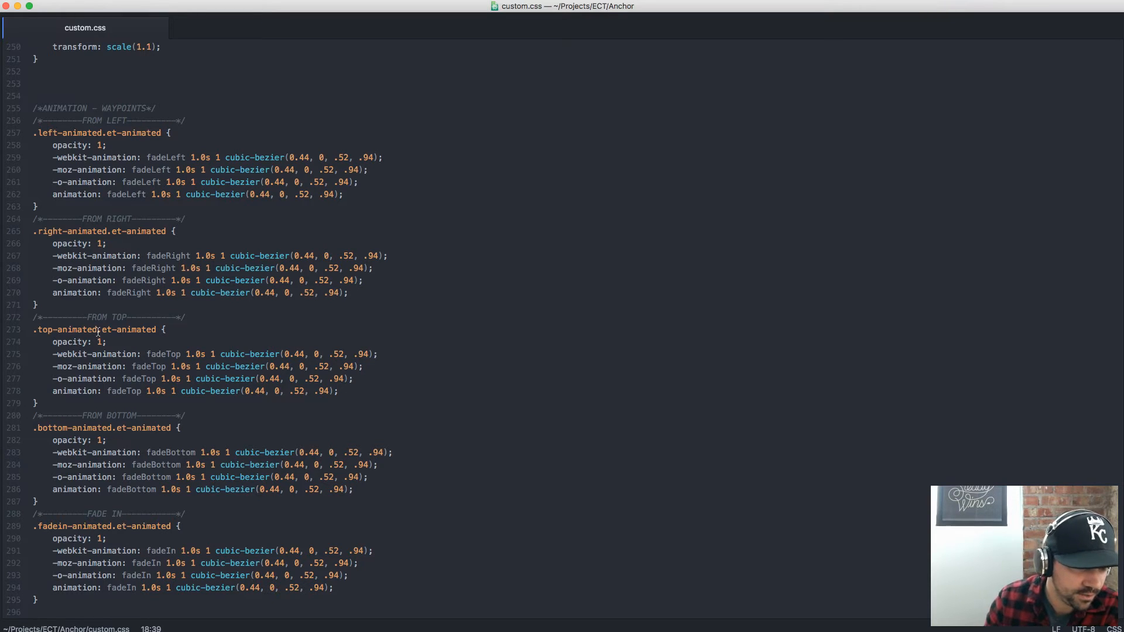
pyautogui.scroll(1, 81, 336)
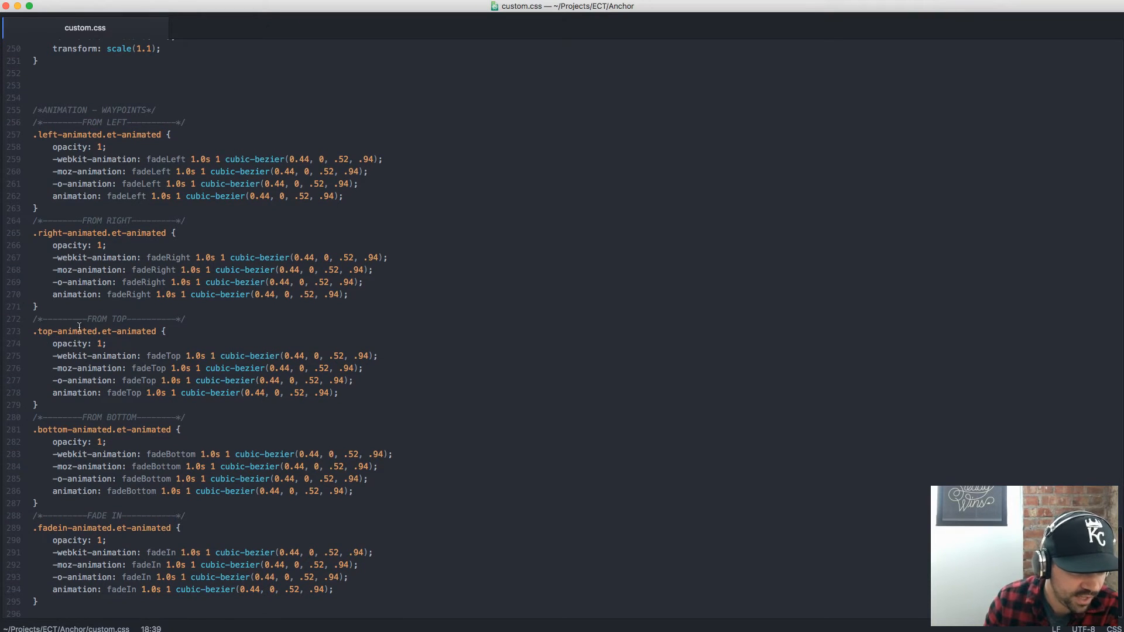
# Step: Return to the page editor in the browser and close the hero section's settings without saving
pyautogui.press('super+Tab')
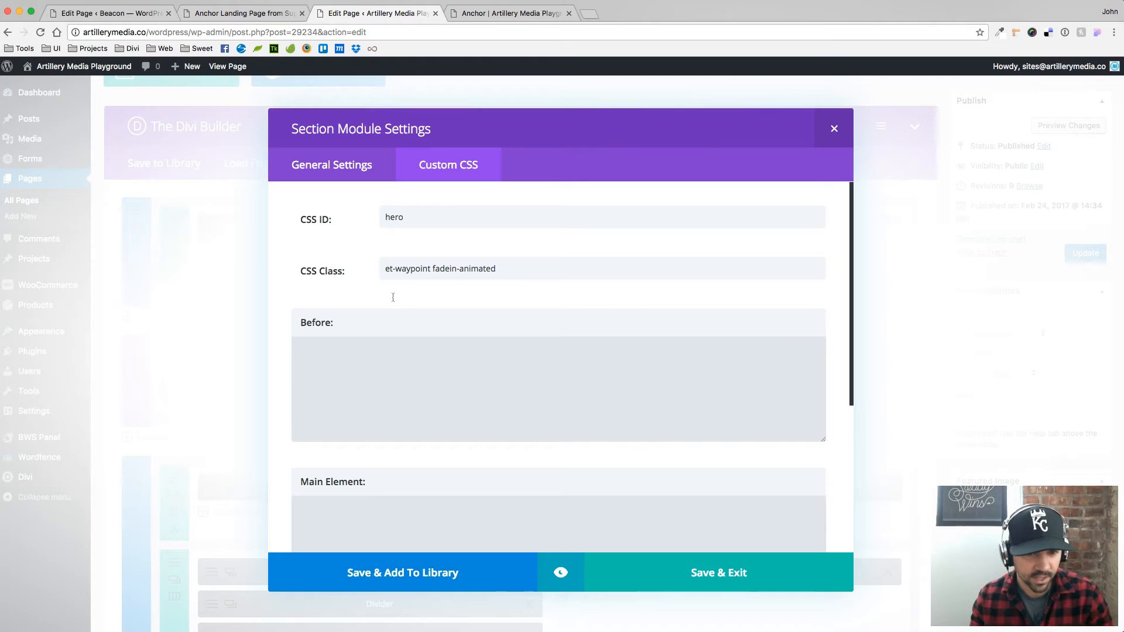
pyautogui.click(834, 128)
pyautogui.scroll(-3, 409, 337)
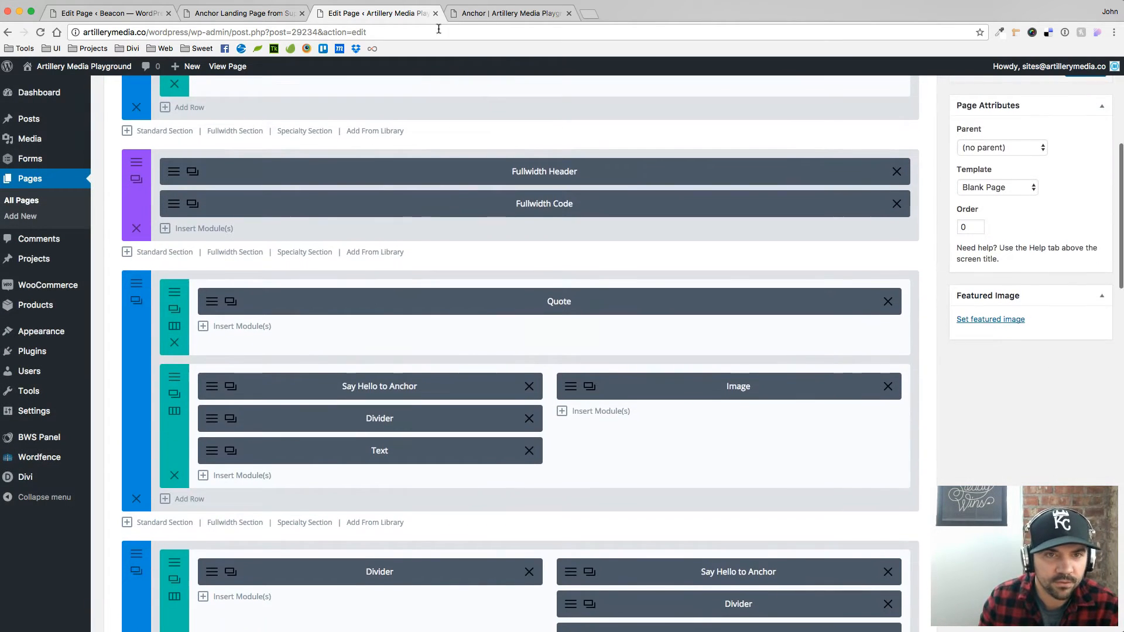
# Step: Check the whale quote on the live Anchor page and set its Quote module's CSS class to "et-waypoint top-animated", comparing the name with custom.css
pyautogui.click(489, 13)
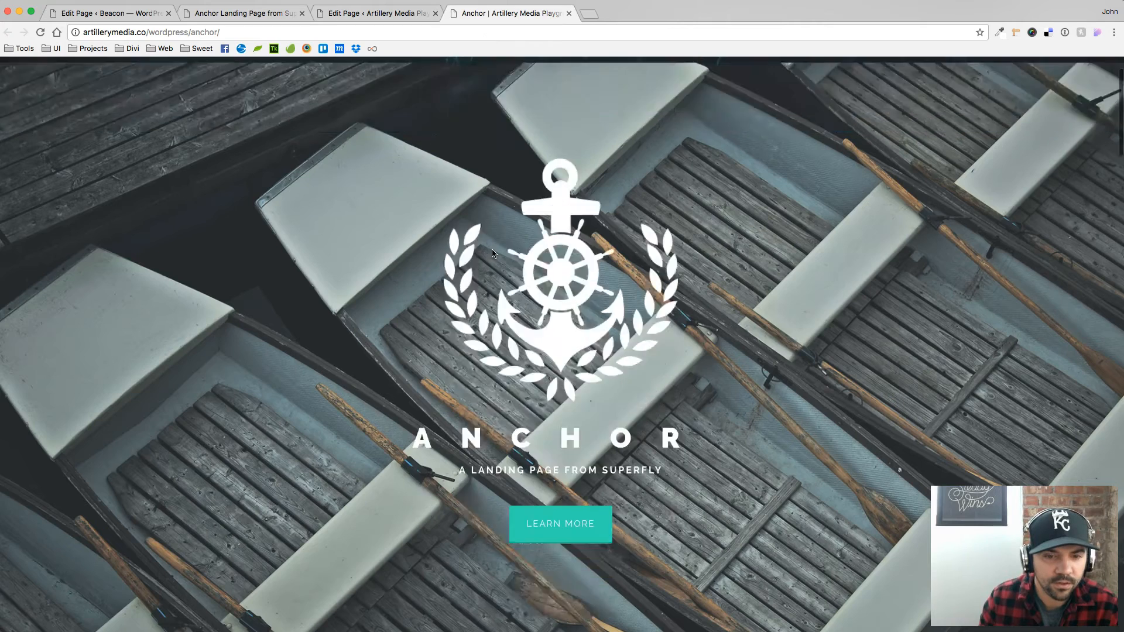
pyautogui.scroll(-10, 453, 244)
pyautogui.scroll(-15, 453, 245)
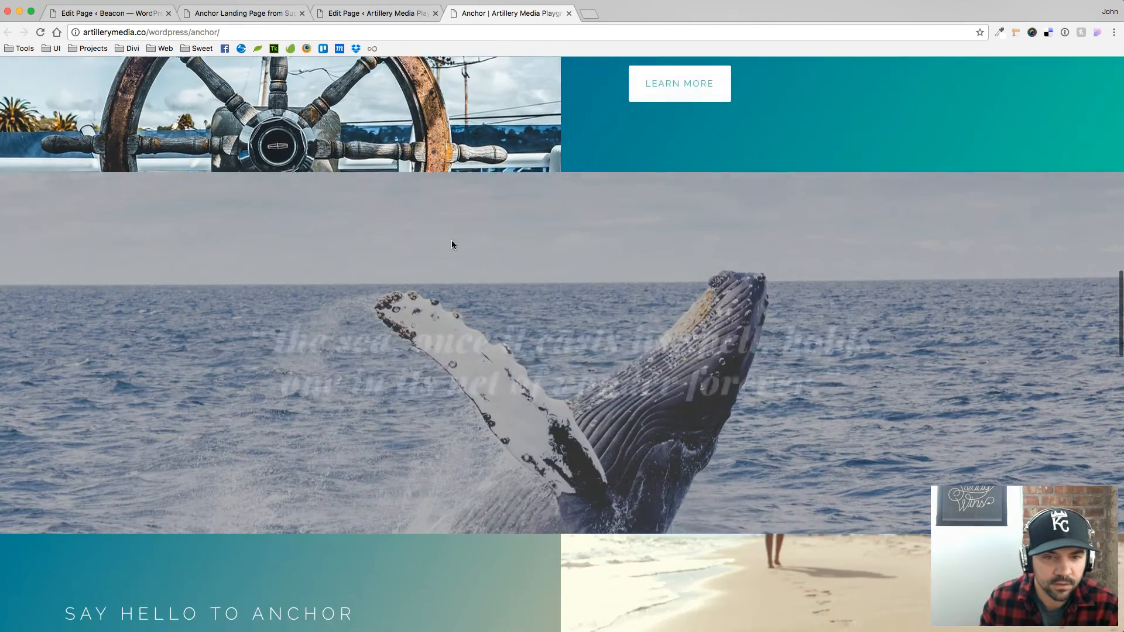
pyautogui.click(350, 11)
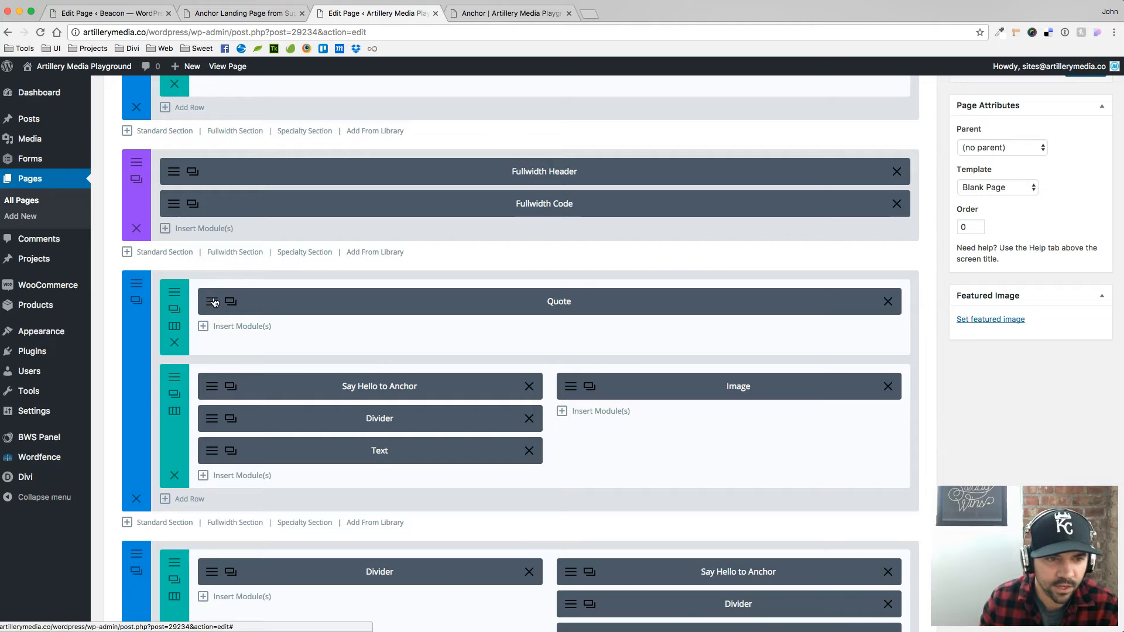
pyautogui.scroll(-10, 212, 306)
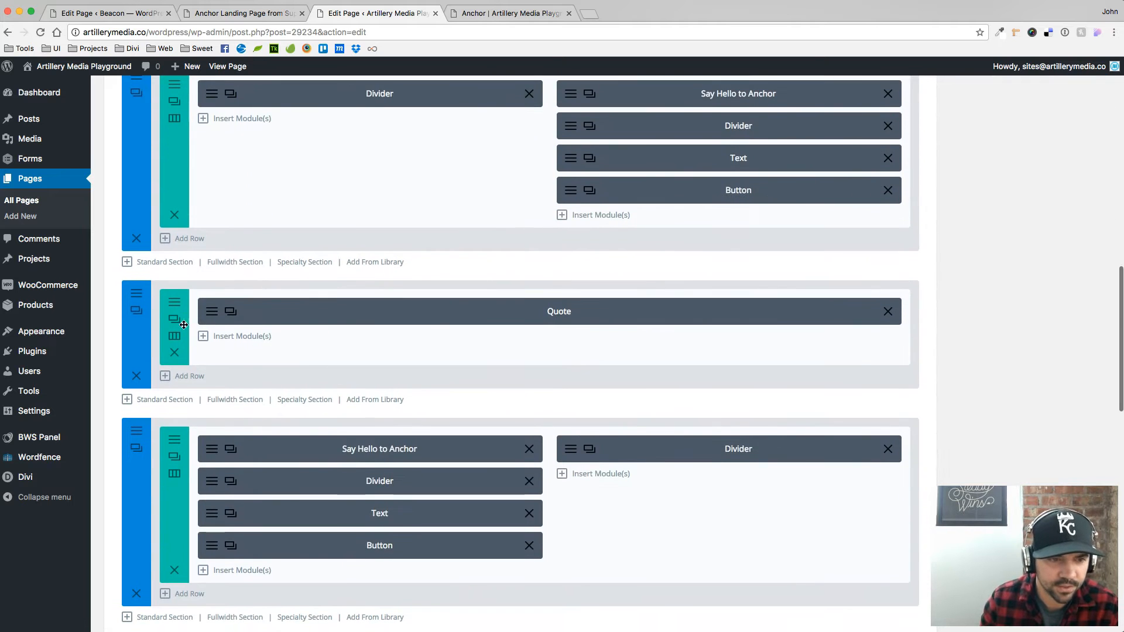
pyautogui.click(215, 319)
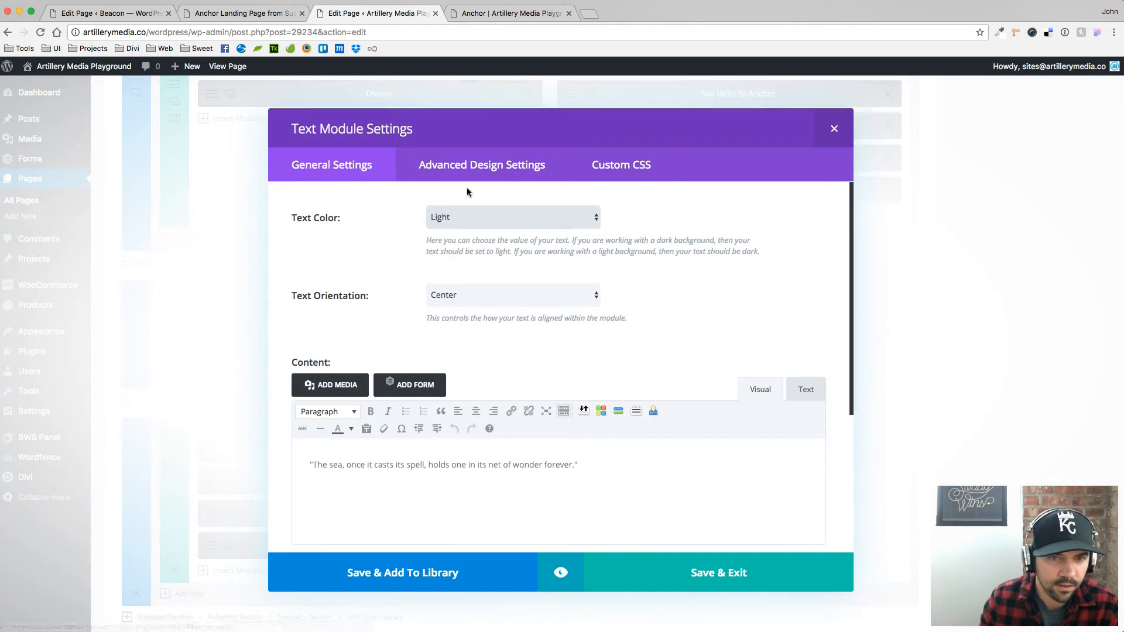
pyautogui.click(624, 168)
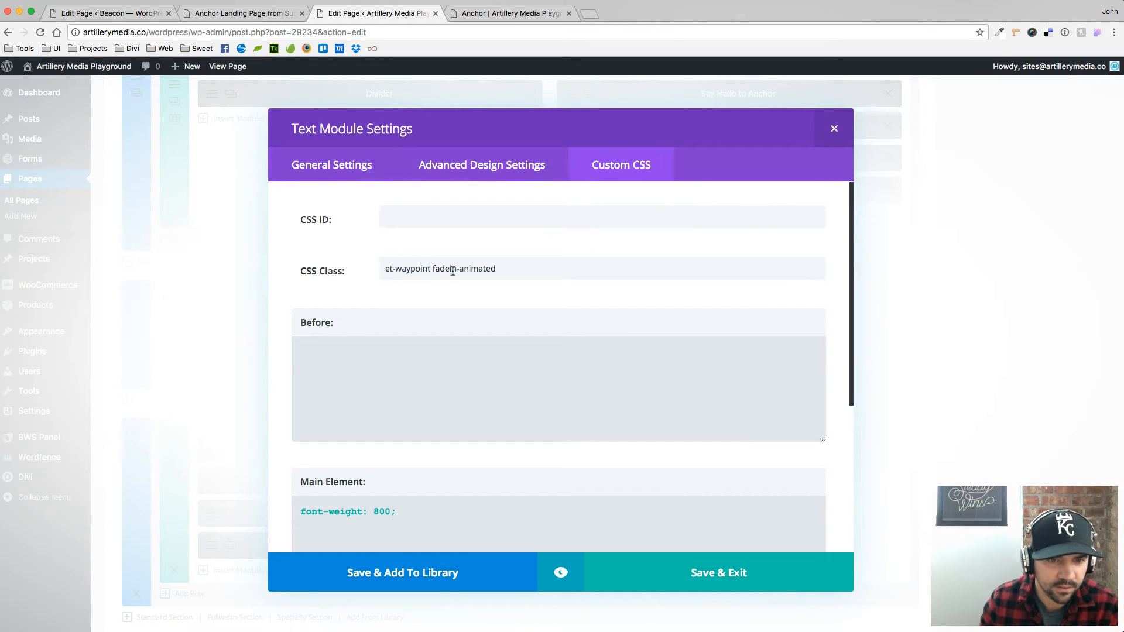
pyautogui.moveTo(455, 267); pyautogui.dragTo(450, 267)
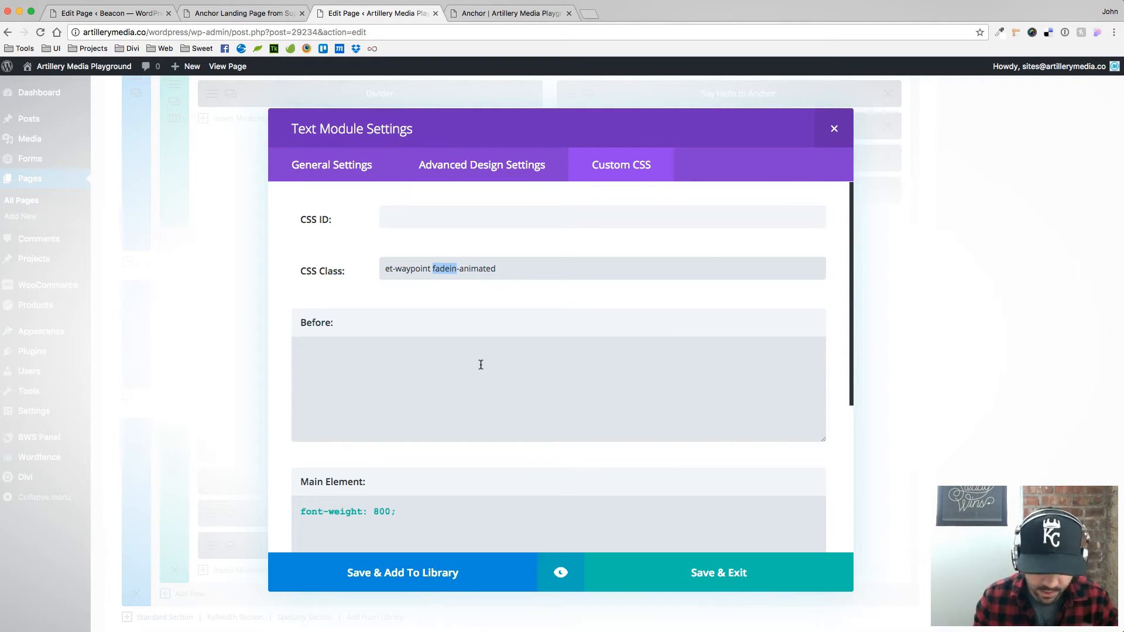
pyautogui.write('top')
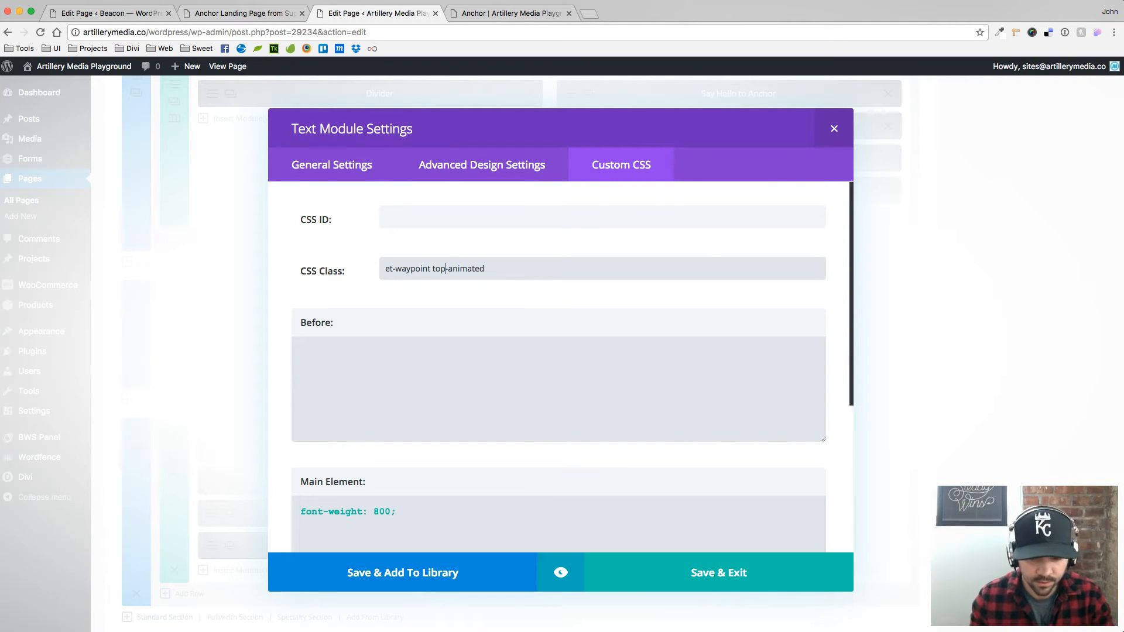
pyautogui.press('super+Tab')
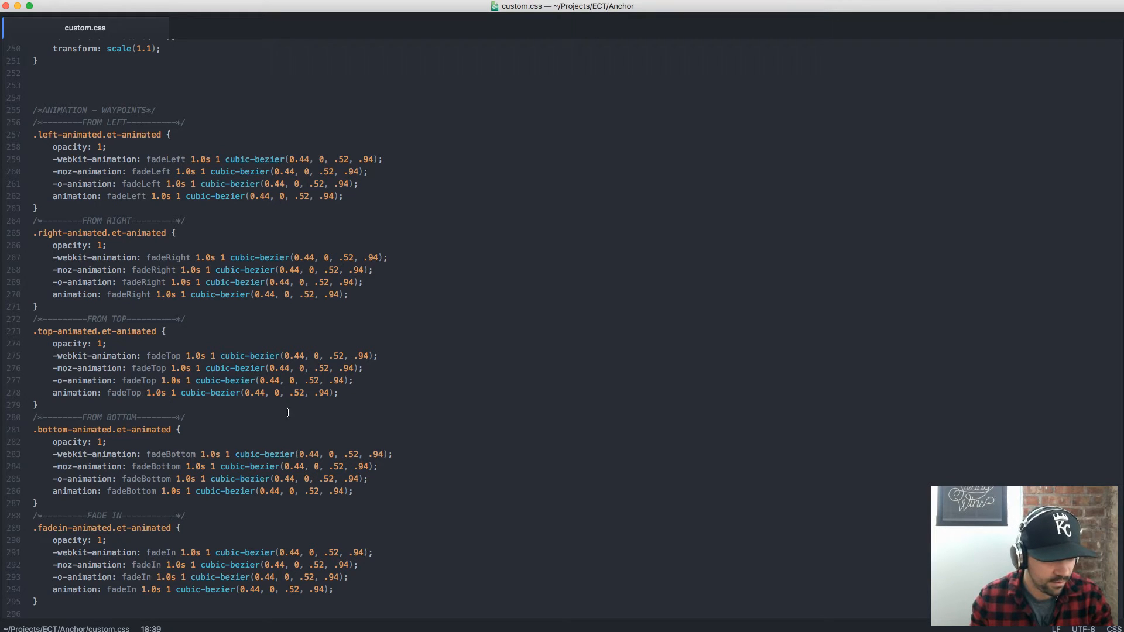
pyautogui.press('super+Tab')
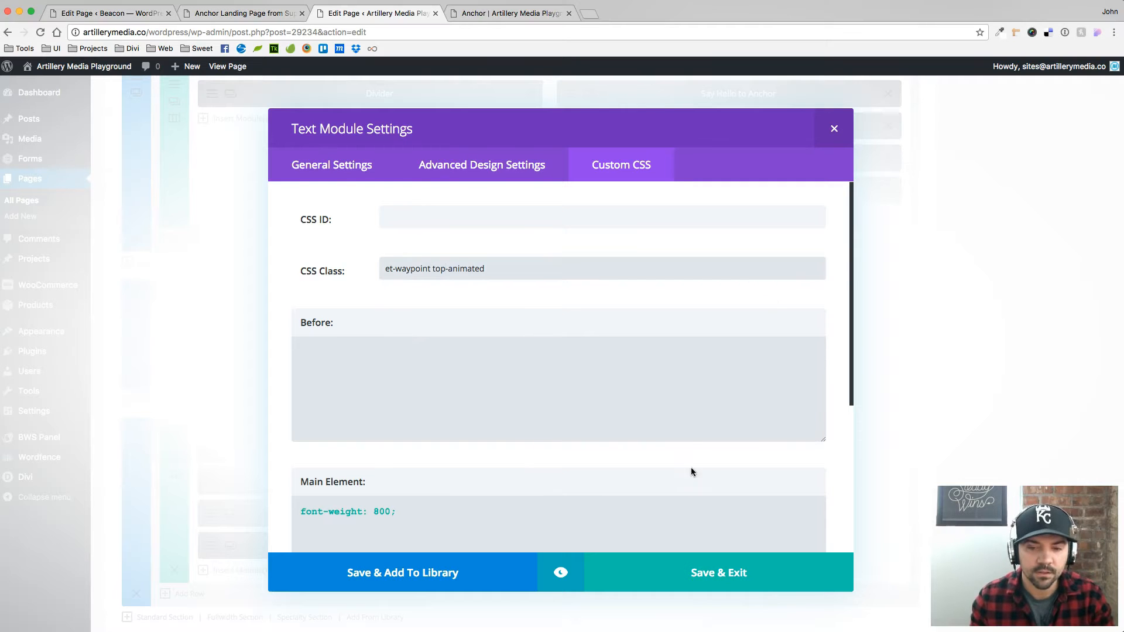
pyautogui.click(722, 569)
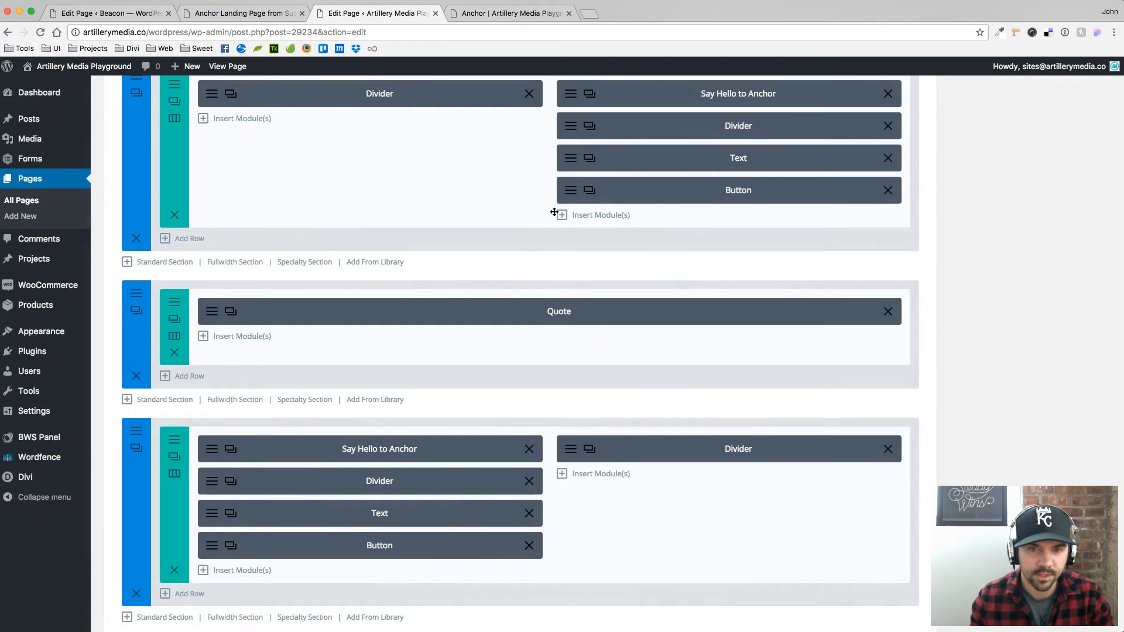
# Step: Review the Learn More button beside the ship's wheel on the live page and set its module's CSS class to "et-waypoint right-animated"
pyautogui.scroll(10, 573, 193)
pyautogui.scroll(-7, 572, 197)
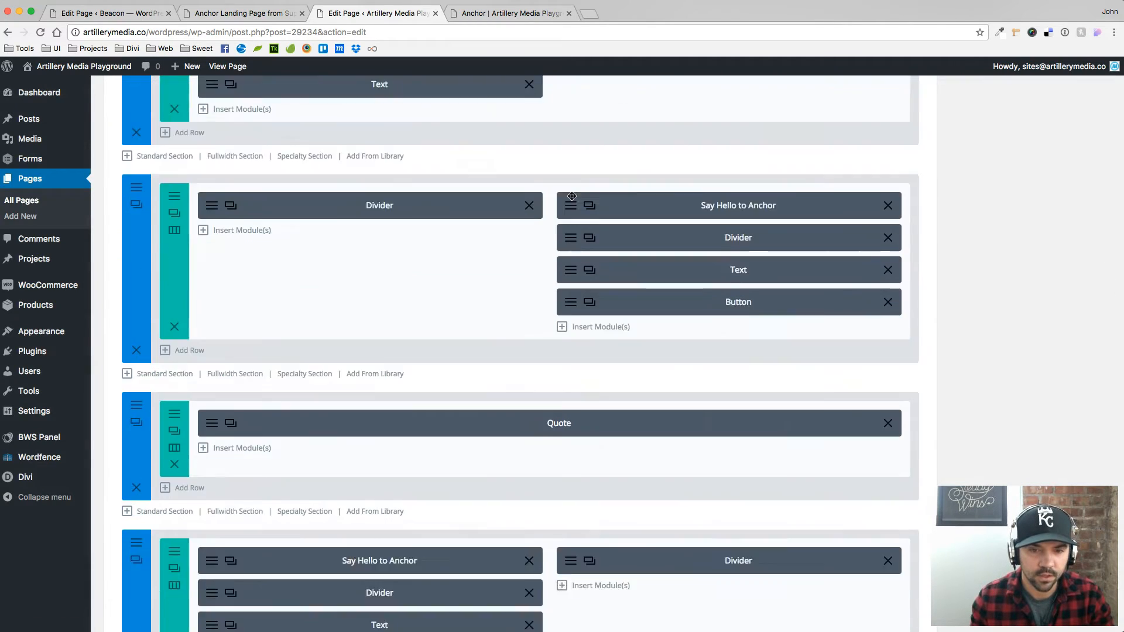
pyautogui.scroll(-2, 572, 197)
pyautogui.click(520, 14)
pyautogui.scroll(3, 647, 286)
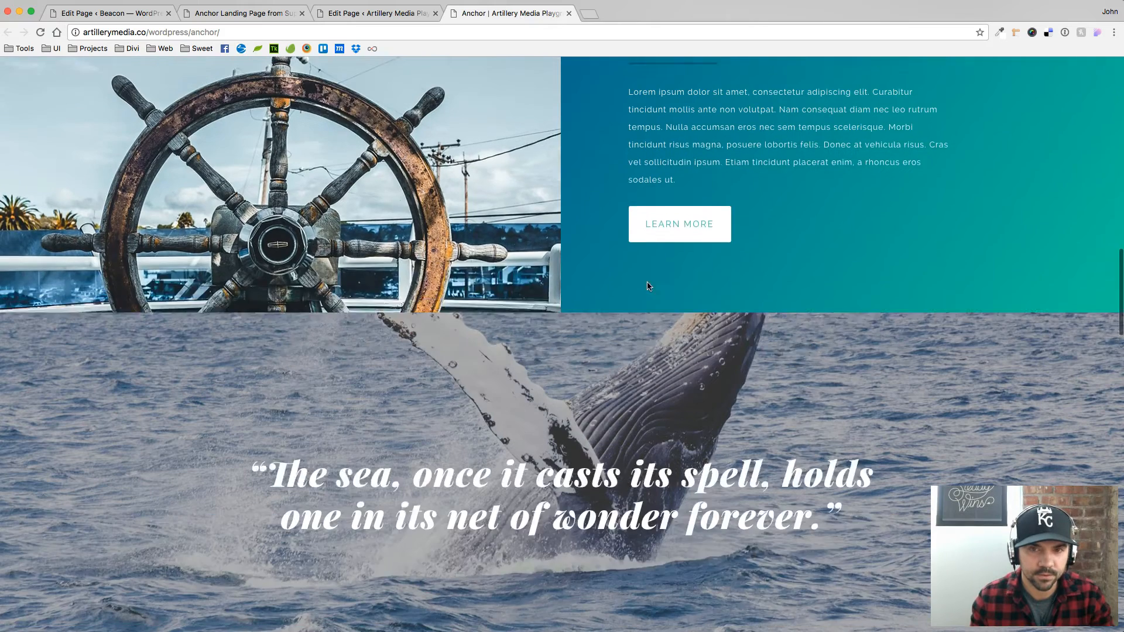
pyautogui.scroll(1, 648, 286)
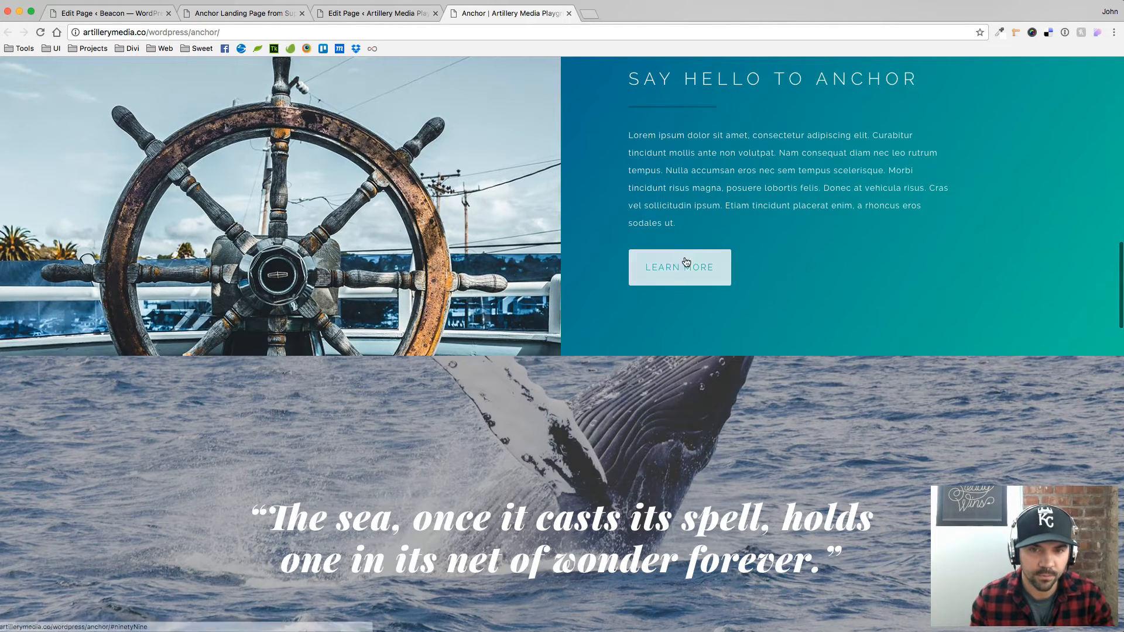
pyautogui.click(363, 13)
pyautogui.click(589, 179)
pyautogui.click(587, 176)
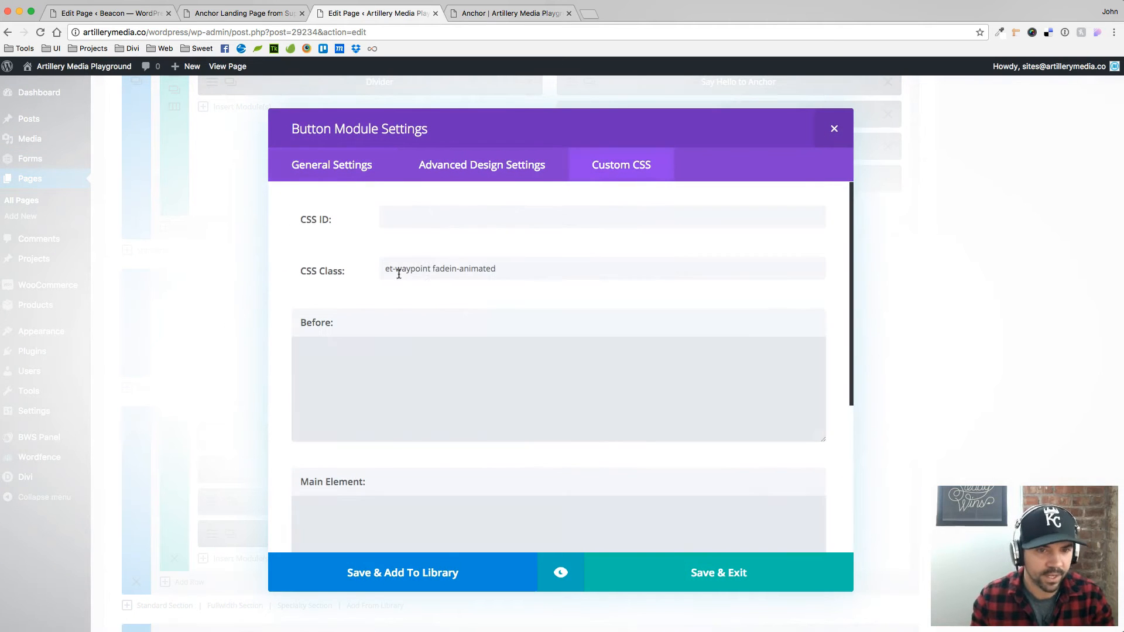
pyautogui.doubleClick(443, 268)
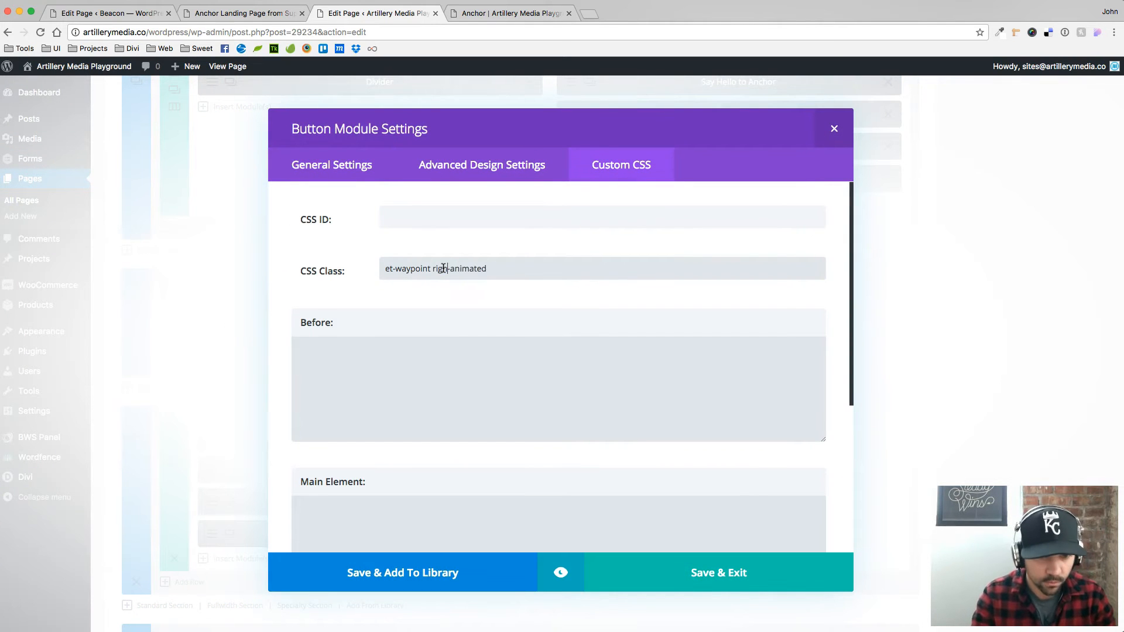
pyautogui.click(699, 567)
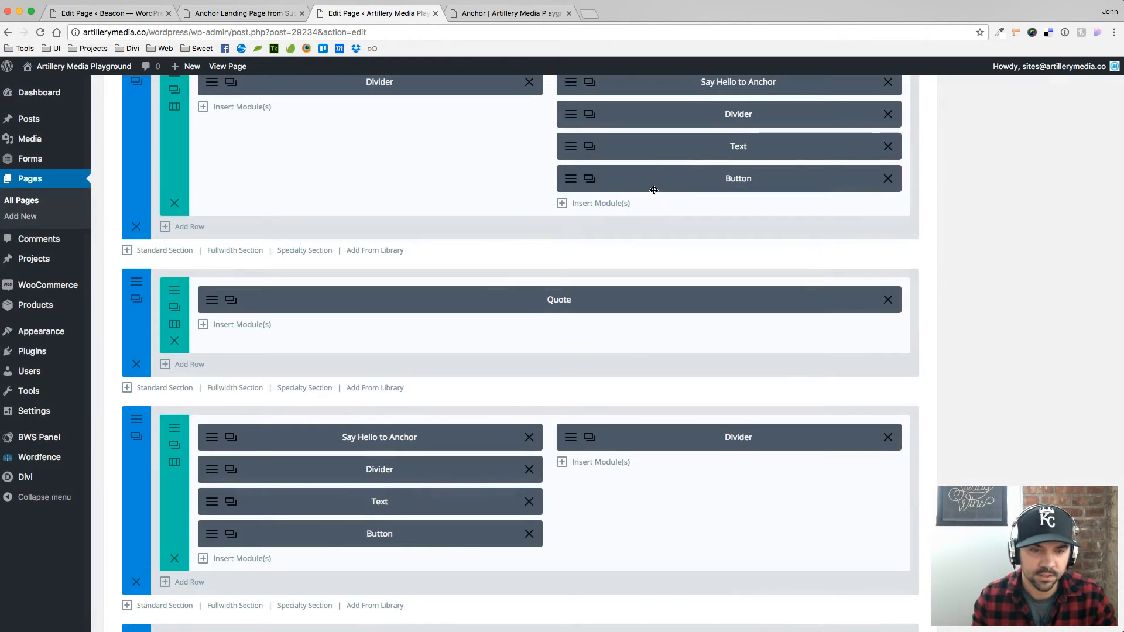
# Step: Set the CSS class of the Button module in the section below the whale quote to "et-waypoint left-animated" and save the module
pyautogui.click(231, 536)
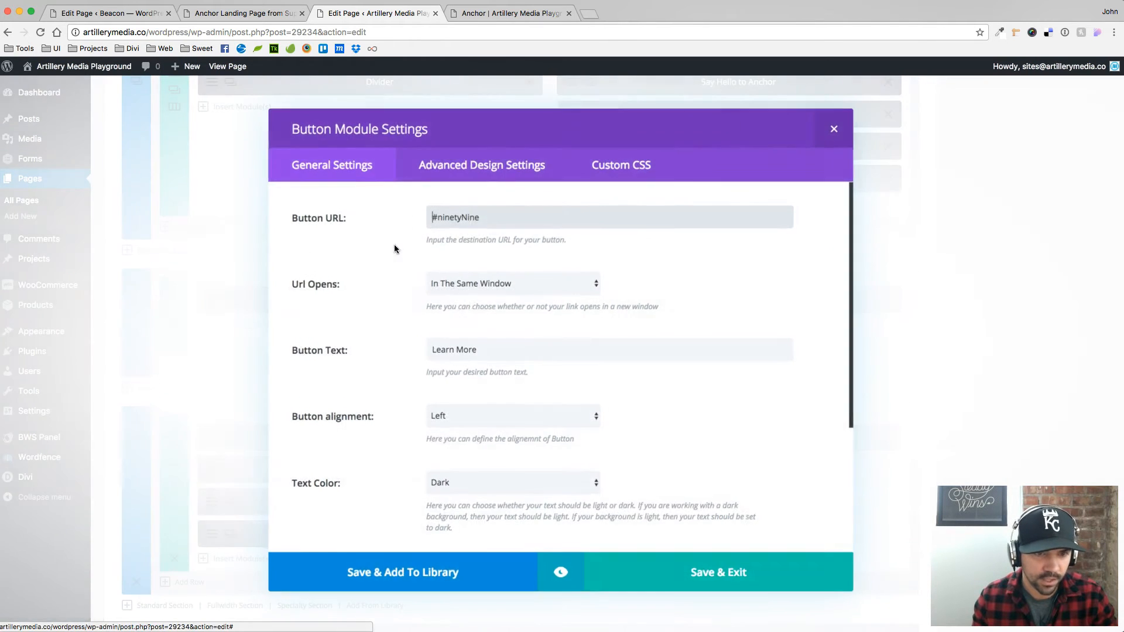
pyautogui.click(613, 172)
pyautogui.doubleClick(445, 268)
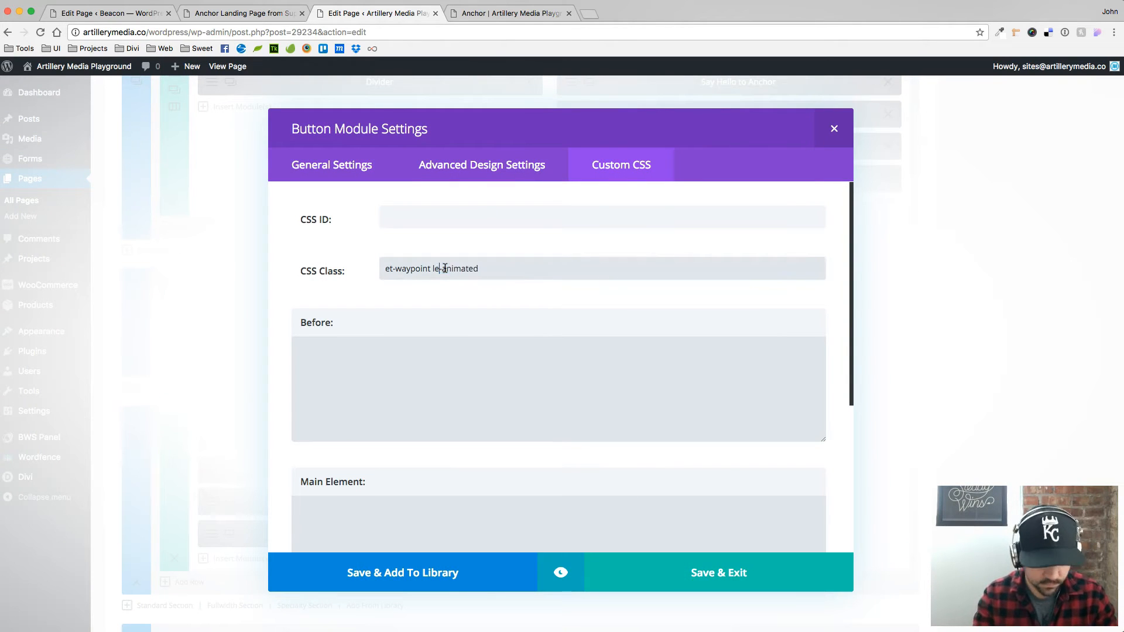
pyautogui.click(720, 573)
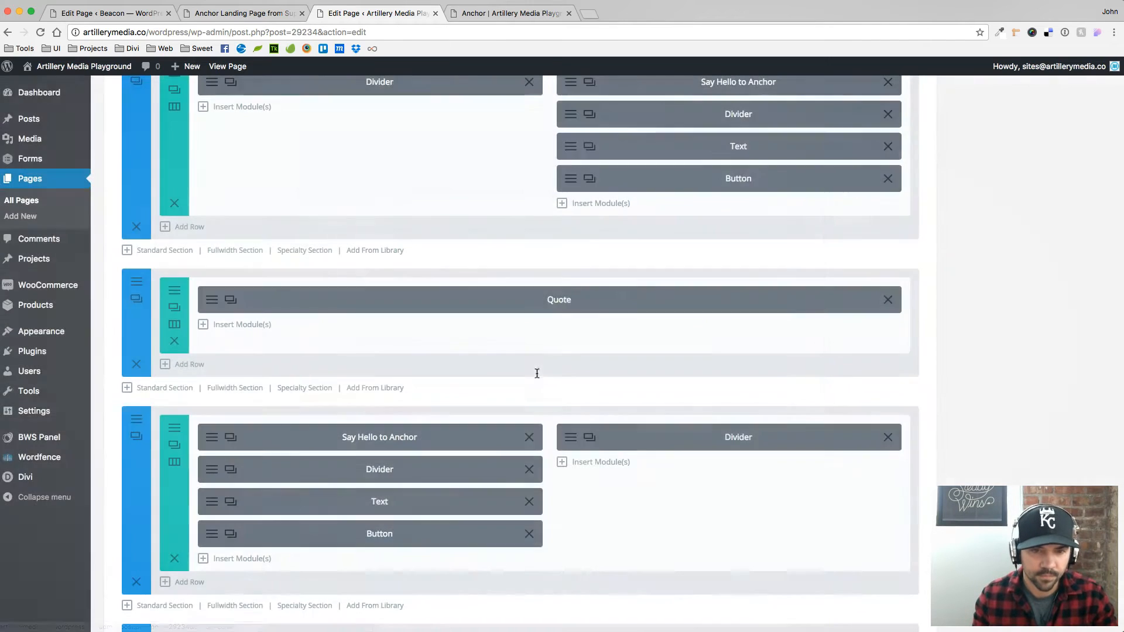
# Step: Set the CSS class of the Quote module below the three-blurb section to "et-waypoint bottom-animated", save it and update the page
pyautogui.scroll(-5, 503, 299)
pyautogui.scroll(-6, 503, 313)
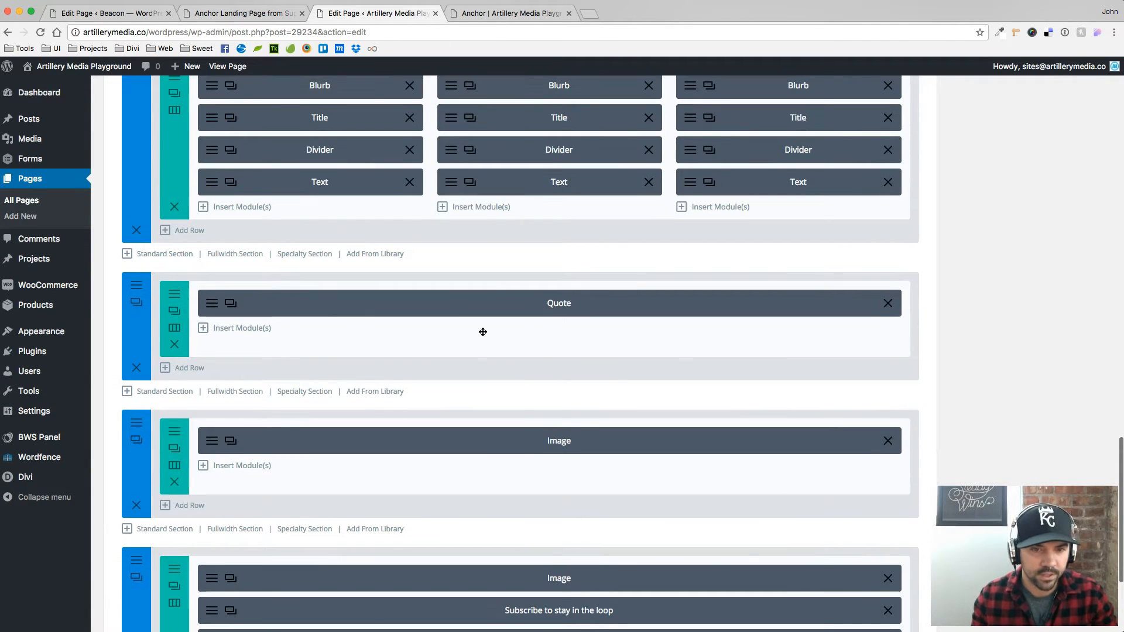
pyautogui.click(260, 295)
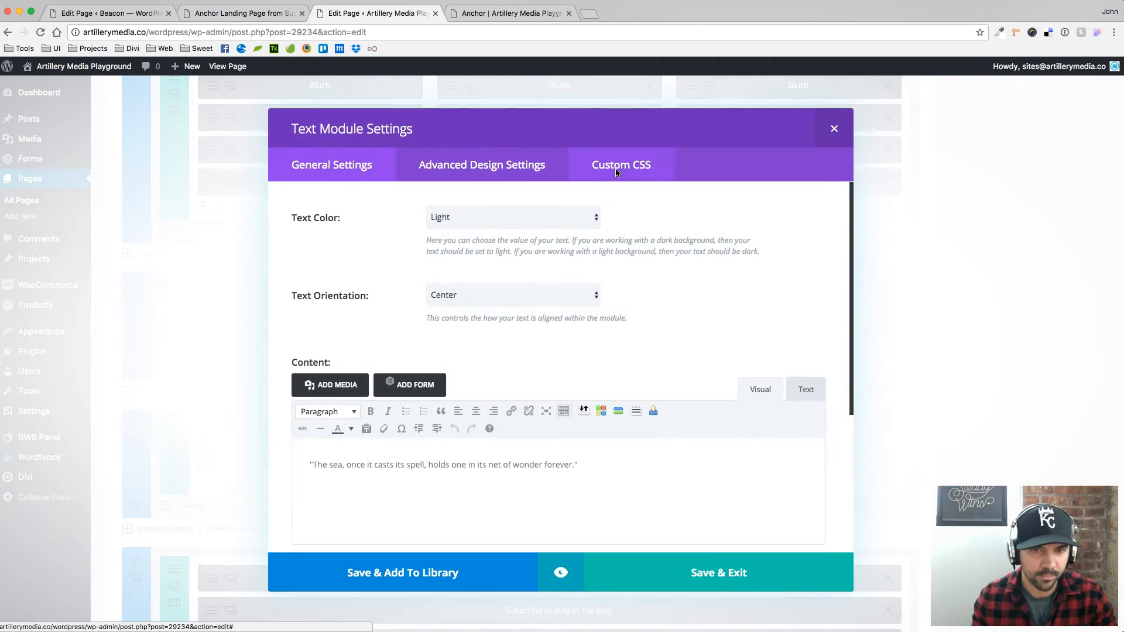
pyautogui.doubleClick(446, 268)
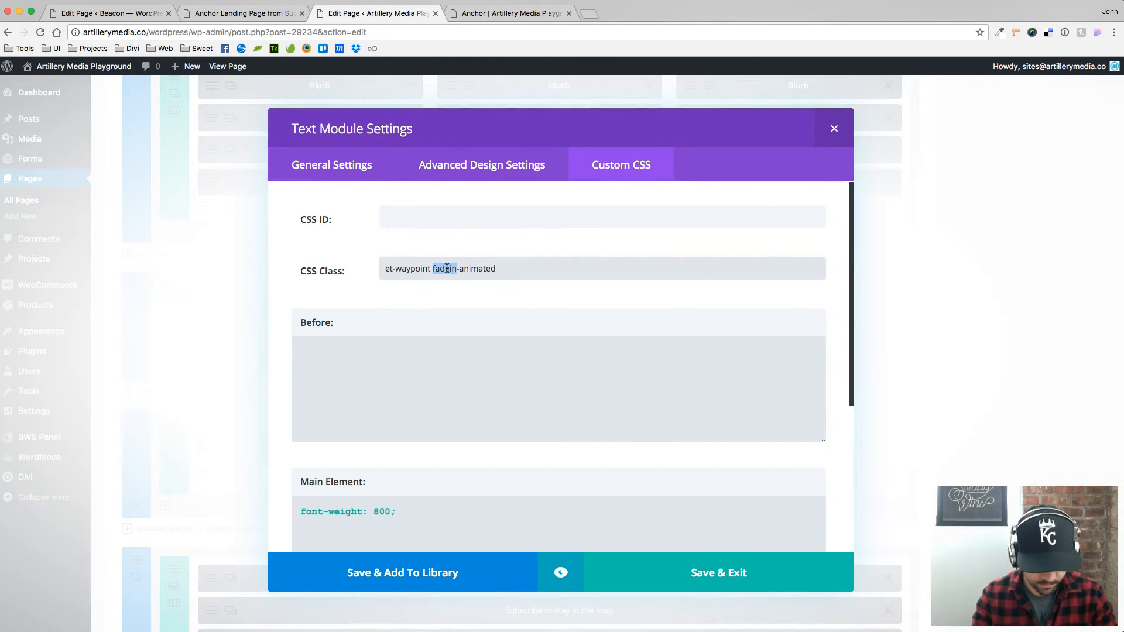
pyautogui.write('bottom')
pyautogui.click(725, 572)
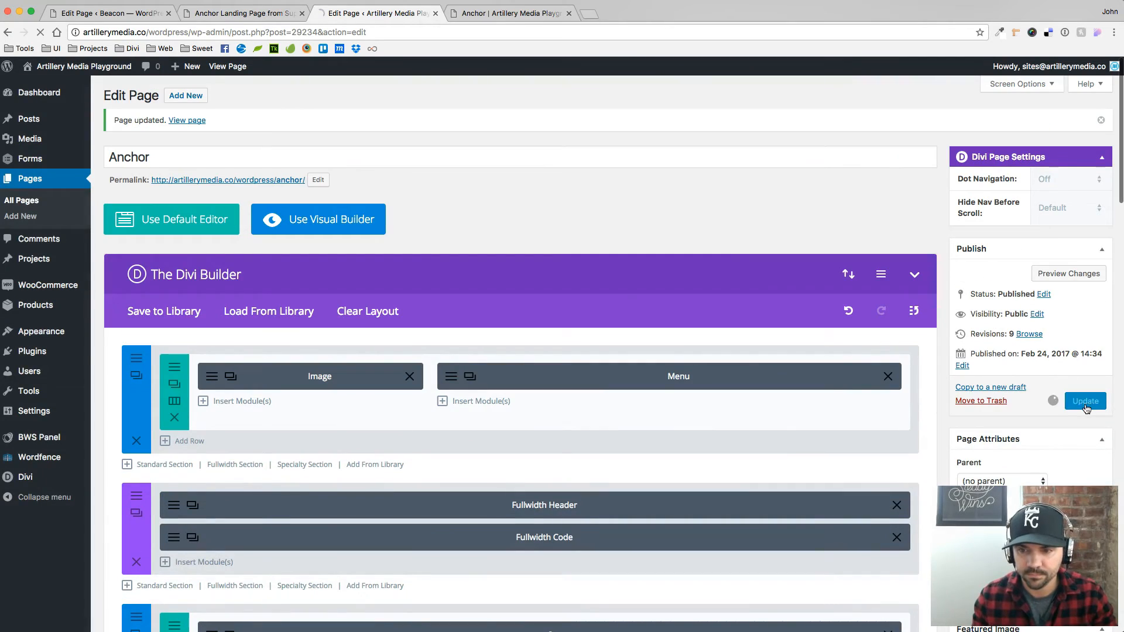
# Step: Reload the live Anchor page and review the waypoint animation classes in custom.css
pyautogui.click(495, 13)
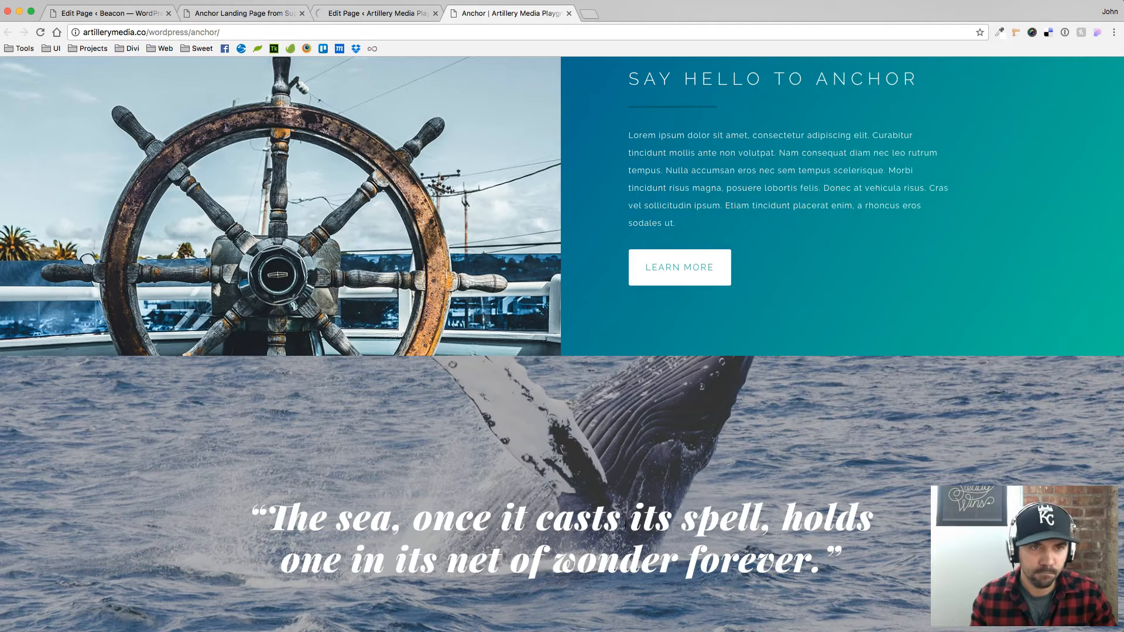
pyautogui.press('super+r')
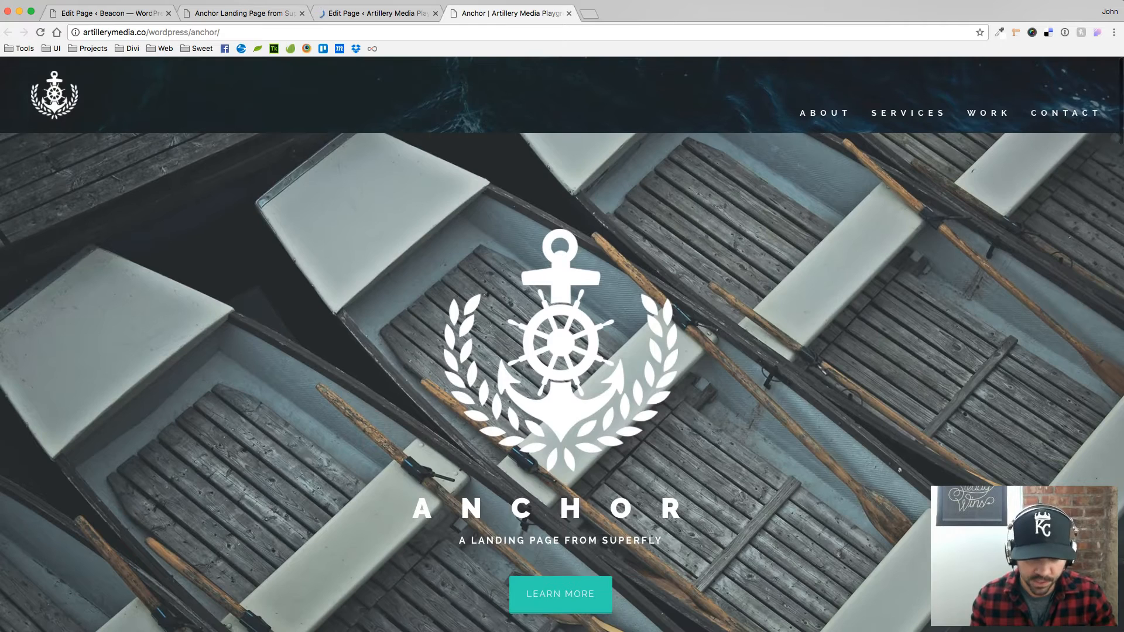
pyautogui.press('super+Tab')
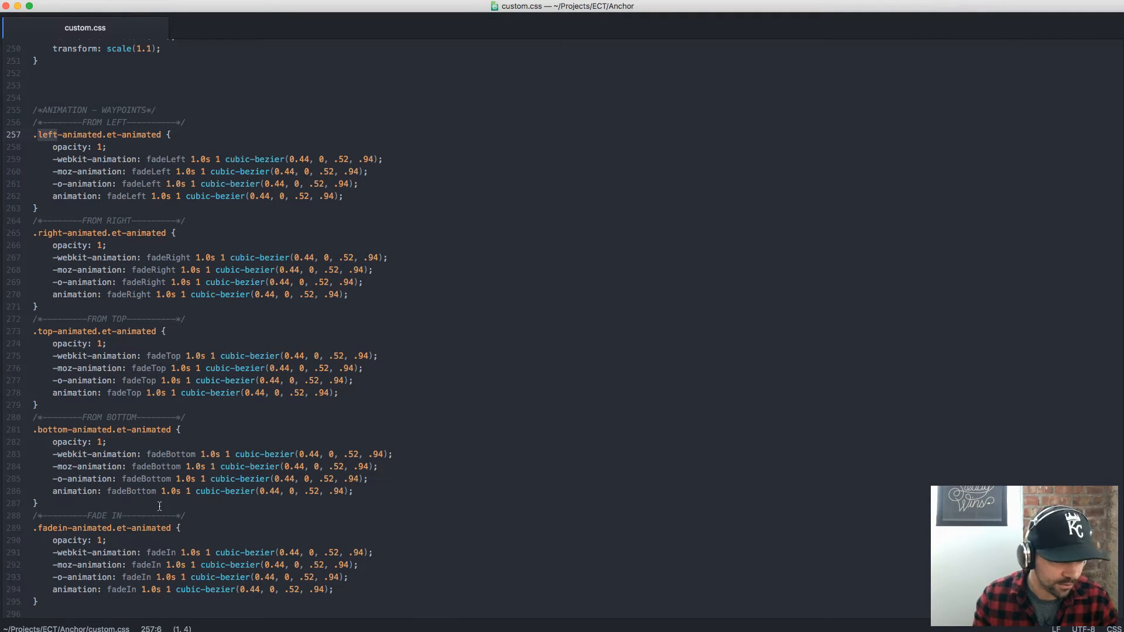
pyautogui.press('super+Tab')
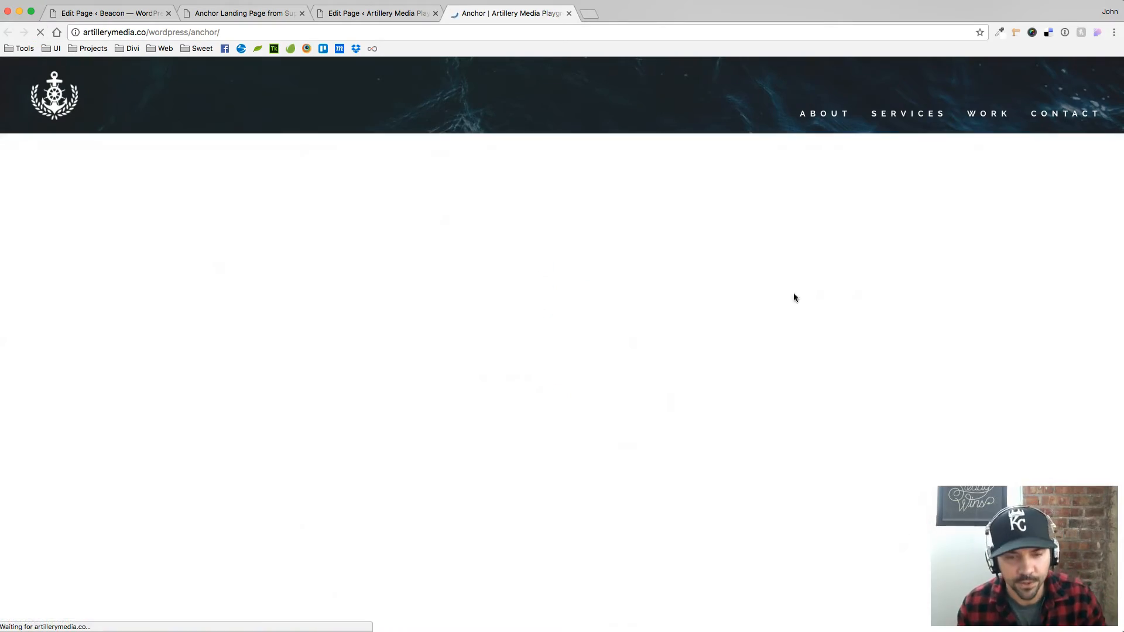
# Step: Examine the entrance animations of the quotes and Learn More buttons along the whole live Anchor page
pyautogui.scroll(-3, 768, 348)
pyautogui.scroll(-15, 767, 348)
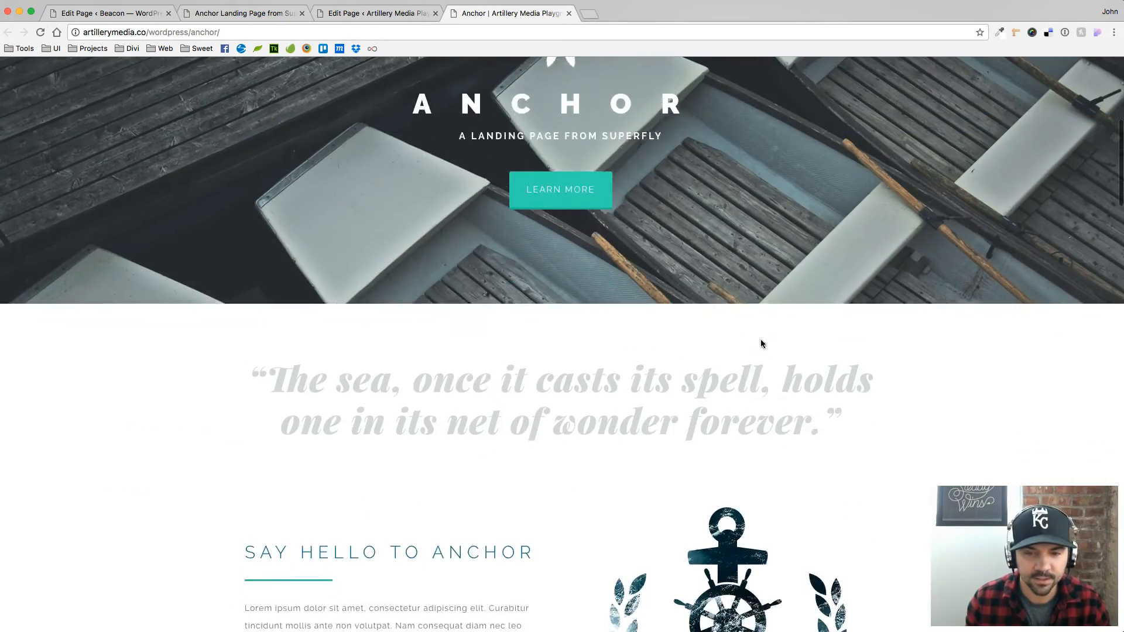
pyautogui.scroll(-1, 762, 343)
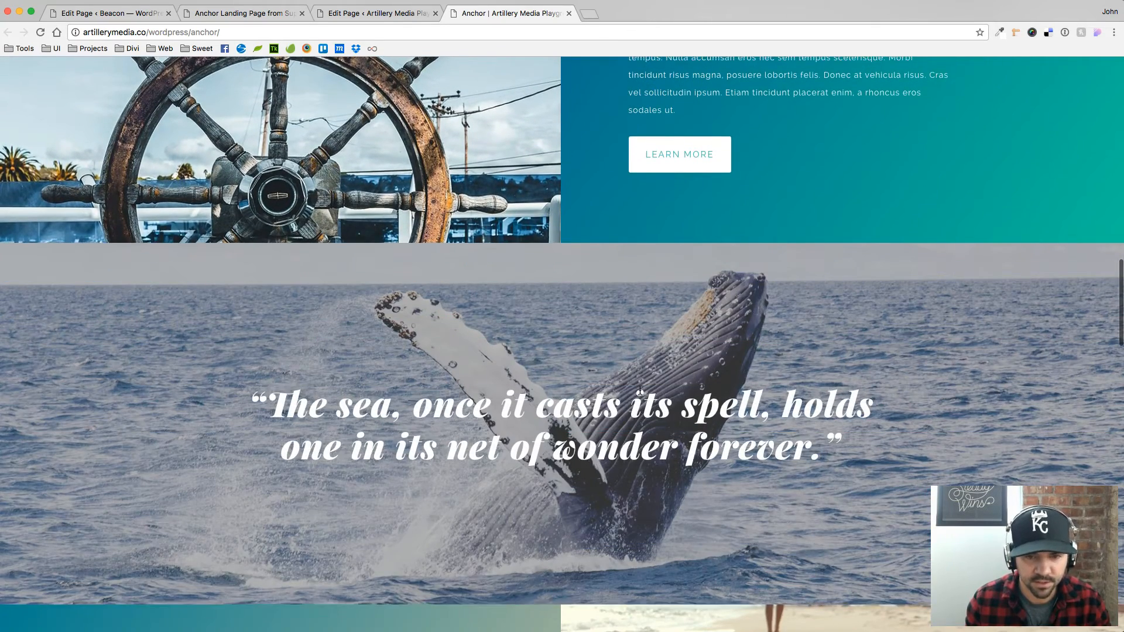
pyautogui.scroll(-5, 641, 389)
pyautogui.scroll(-1, 648, 331)
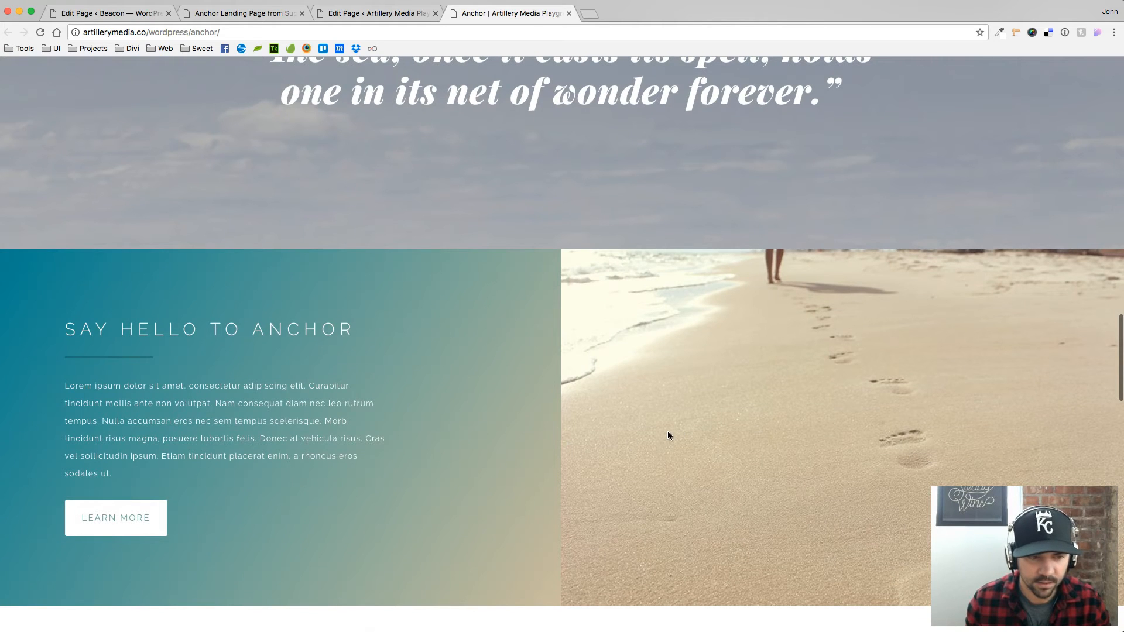
pyautogui.scroll(-13, 668, 435)
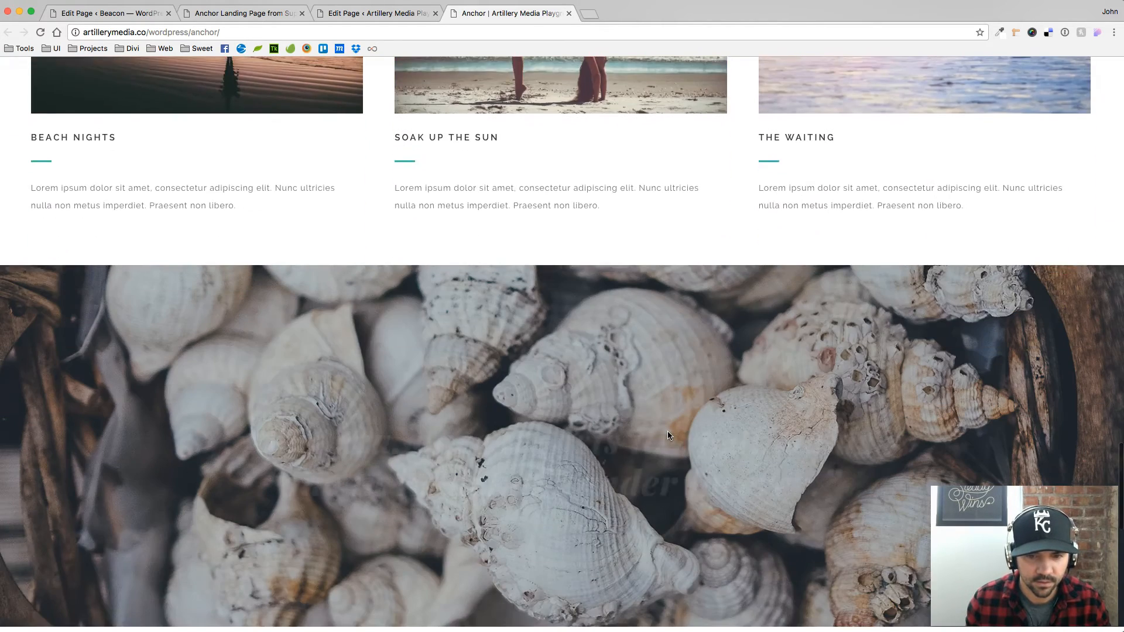
pyautogui.scroll(-2, 668, 436)
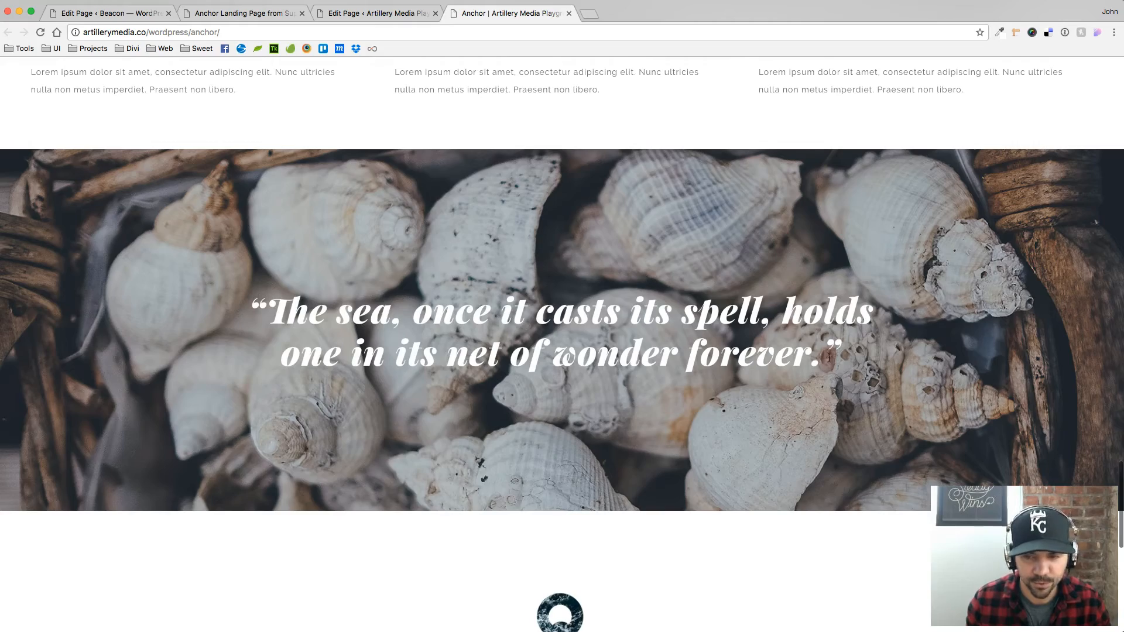
pyautogui.scroll(-10, 828, 357)
pyautogui.scroll(20, 828, 357)
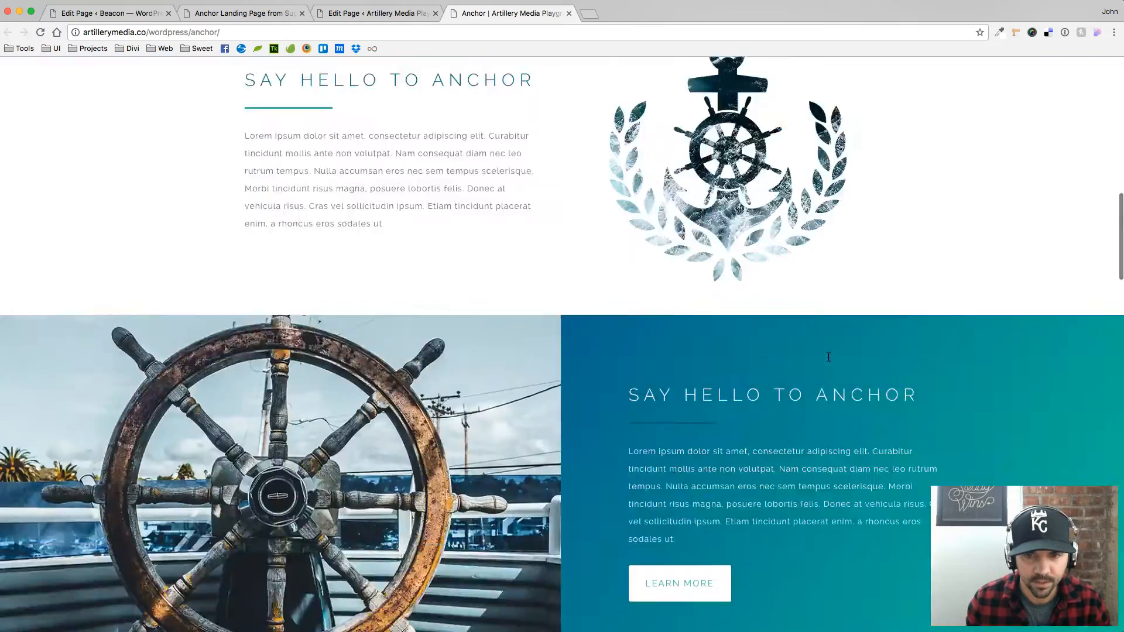
pyautogui.scroll(15, 828, 357)
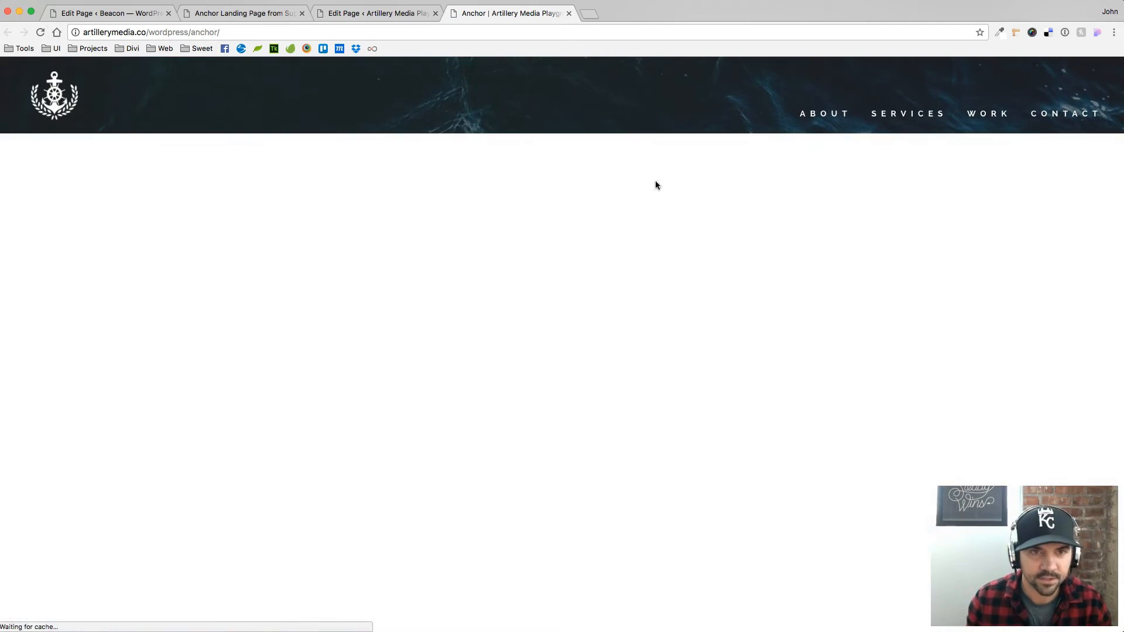
# Step: Check how the buttons and both quotes animate in along the reloaded live Anchor page, down to the seashell section
pyautogui.scroll(-10, 737, 266)
pyautogui.scroll(-8, 731, 266)
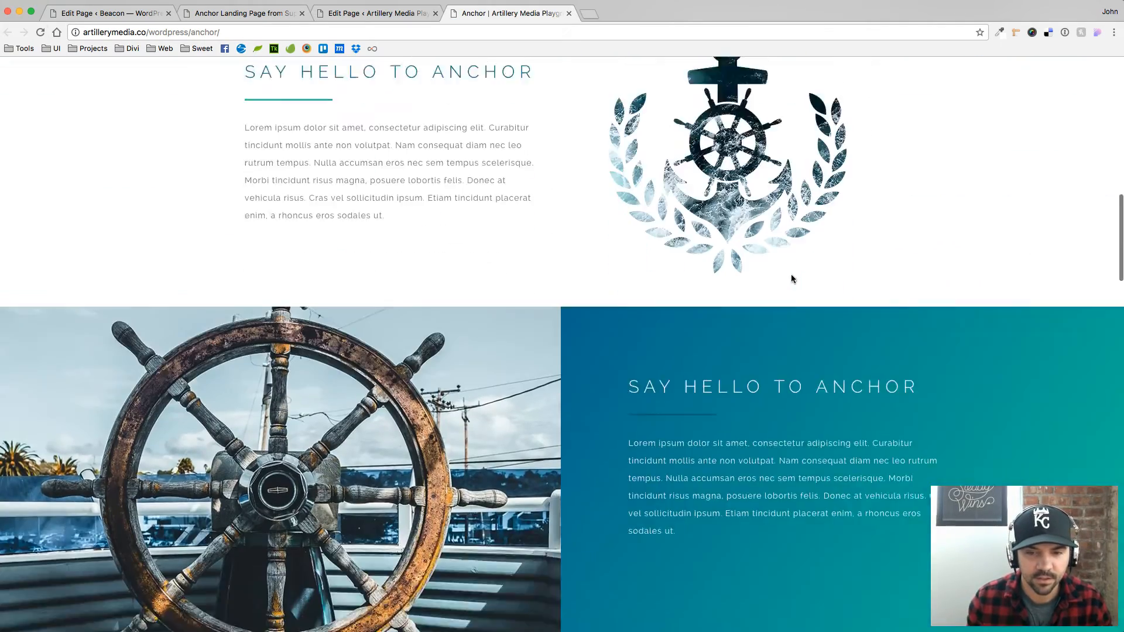
pyautogui.scroll(-5, 677, 409)
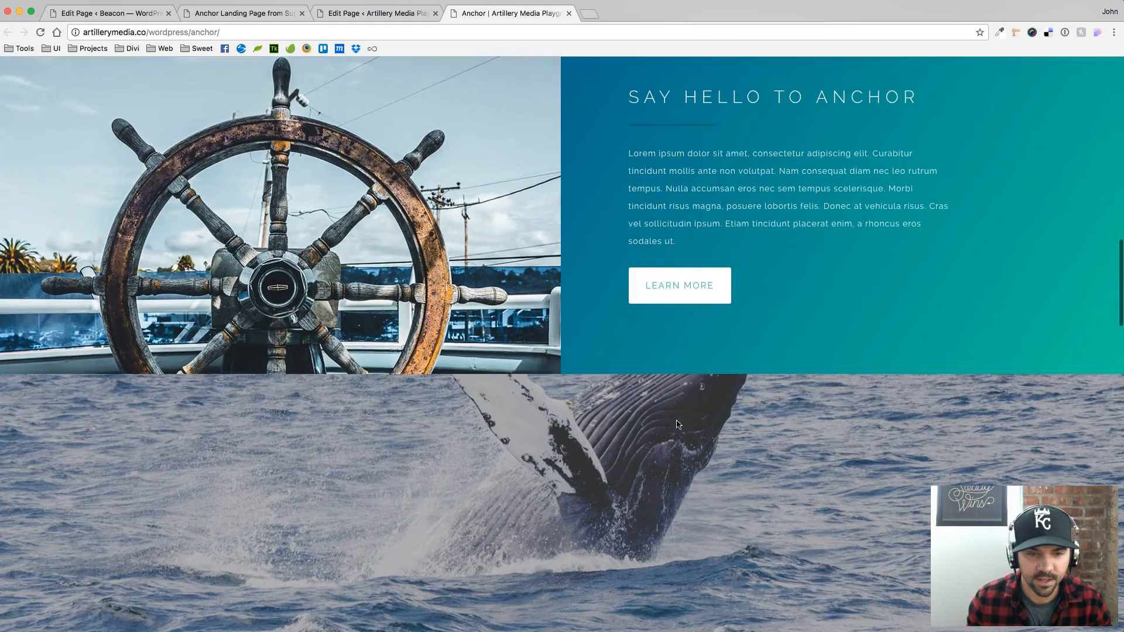
pyautogui.scroll(-6, 616, 446)
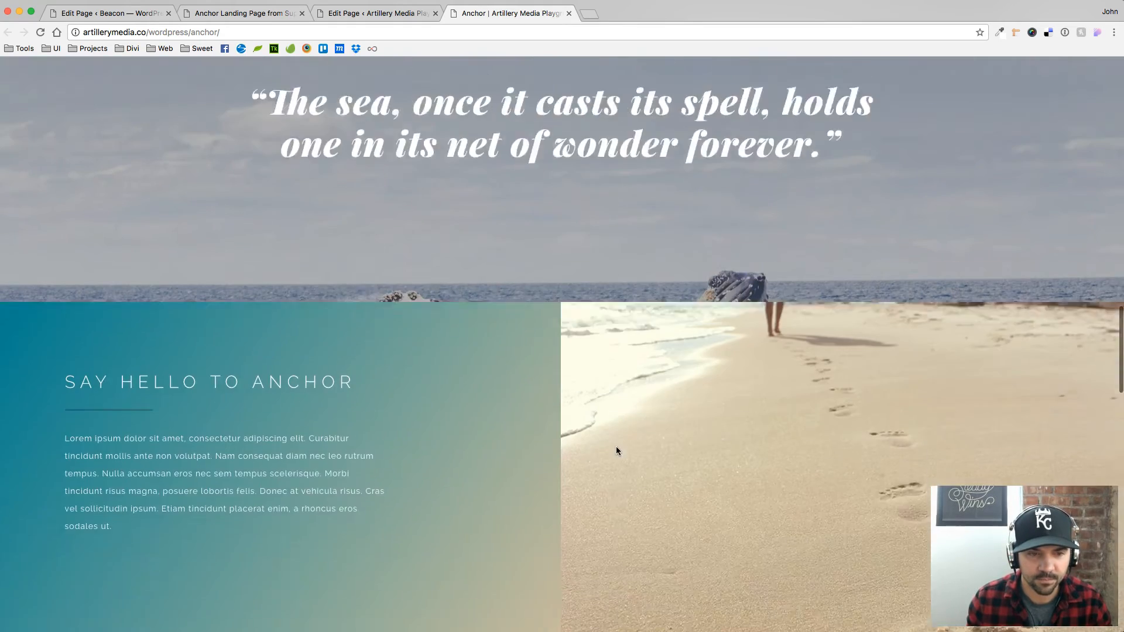
pyautogui.scroll(-14, 615, 449)
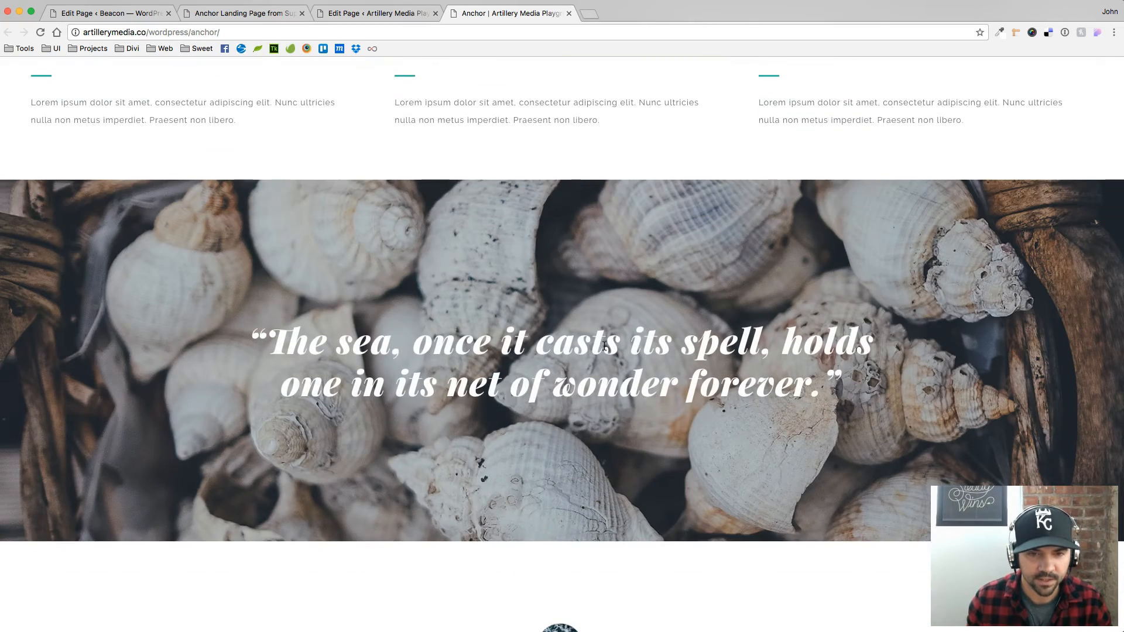
pyautogui.scroll(-9, 632, 420)
pyautogui.scroll(12, 633, 420)
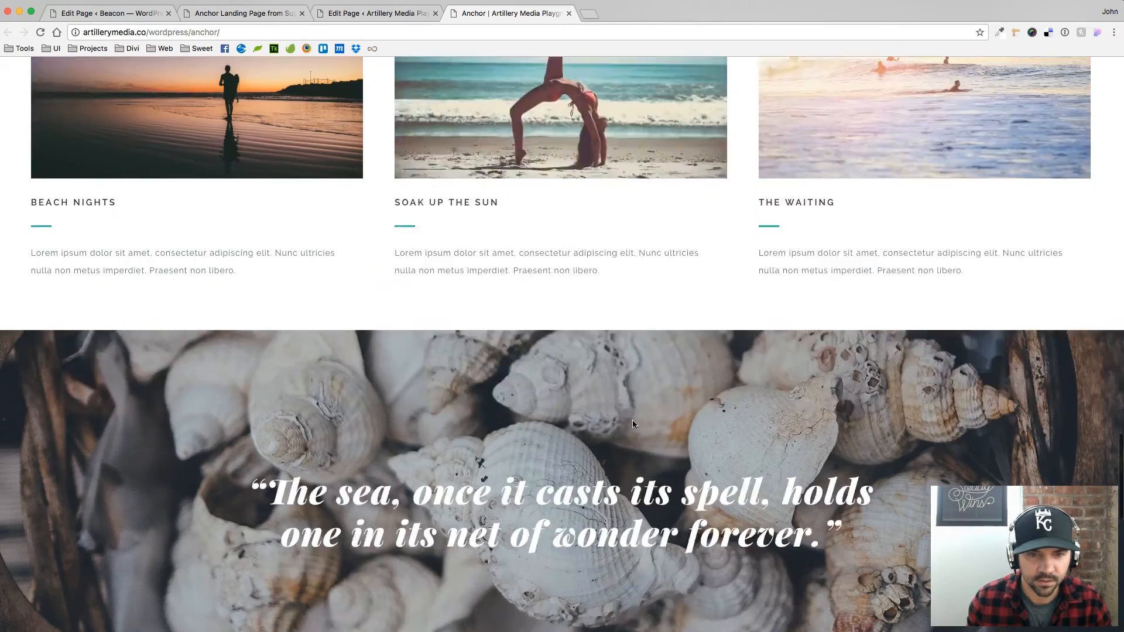
# Step: Set the CSS class of the whale section's Quote module to "et-waypoint fadein-animated" and save the module
pyautogui.click(367, 13)
pyautogui.scroll(-3, 471, 346)
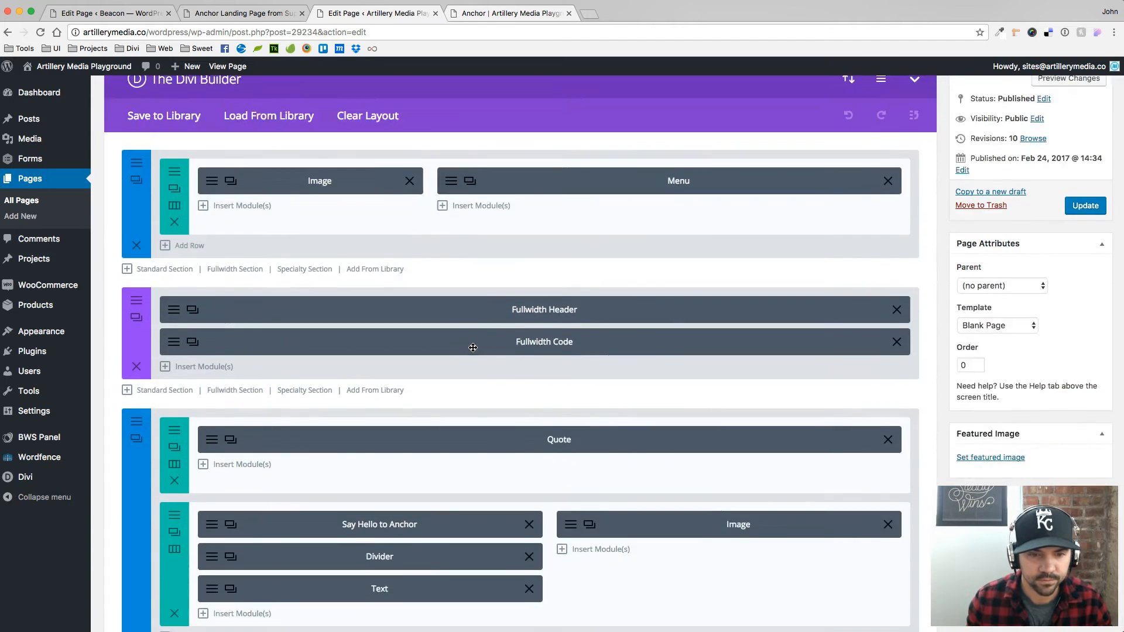
pyautogui.scroll(-4, 472, 347)
pyautogui.scroll(-5, 312, 258)
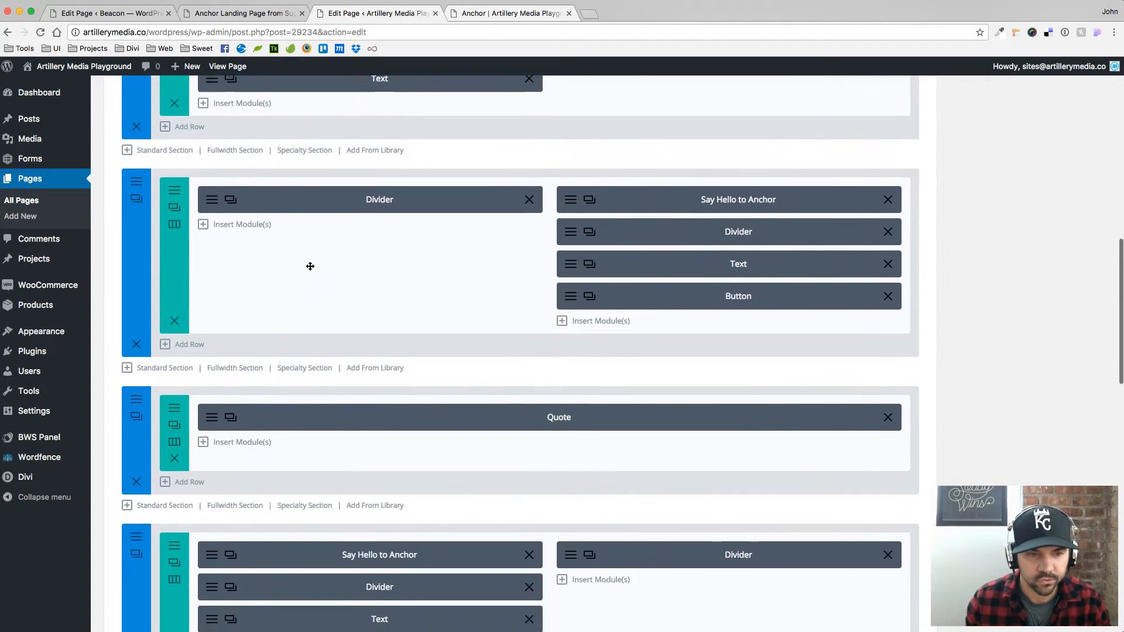
pyautogui.scroll(-1, 310, 266)
pyautogui.click(212, 378)
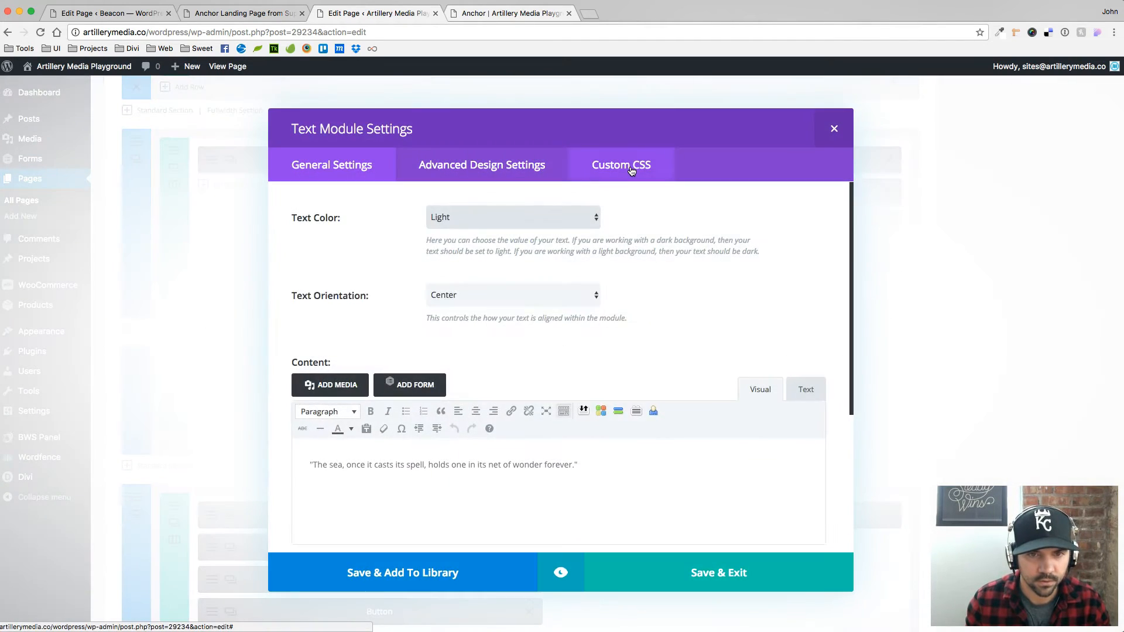
pyautogui.click(625, 166)
pyautogui.doubleClick(439, 269)
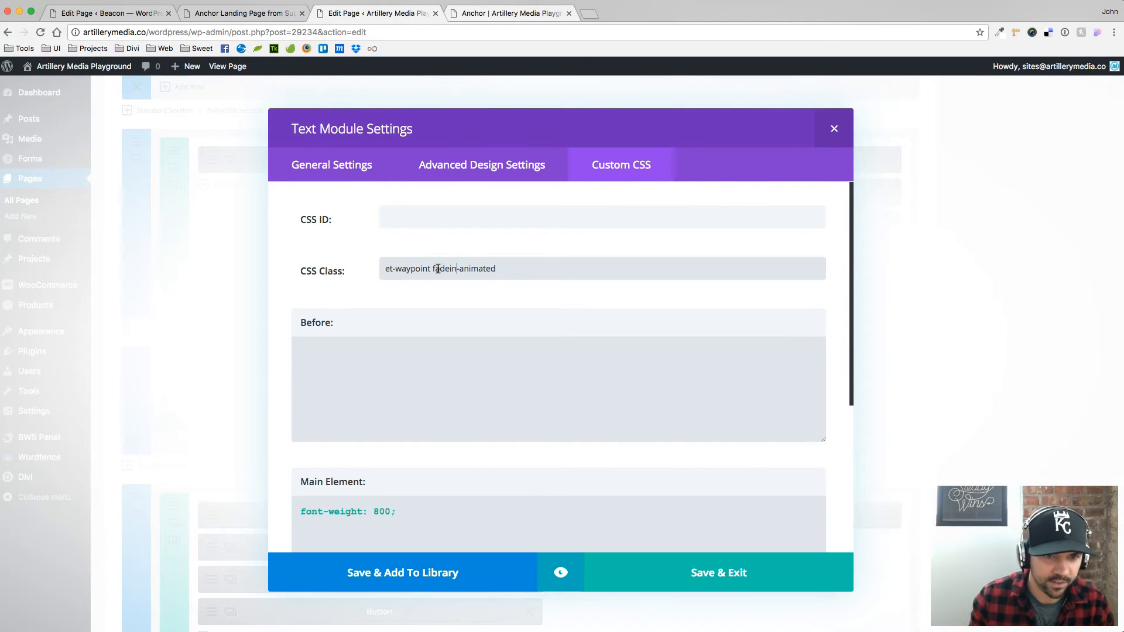
pyautogui.click(726, 572)
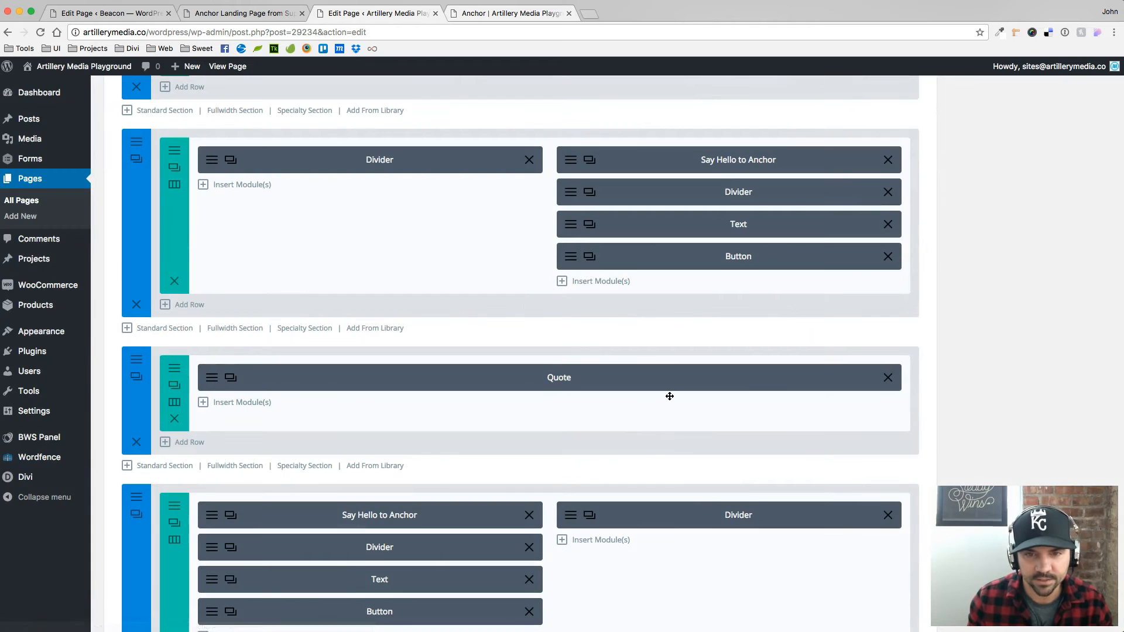
# Step: Set the CSS class of the Button module in the section above the whale quote to "et-waypoint top-animated" and save it
pyautogui.click(574, 261)
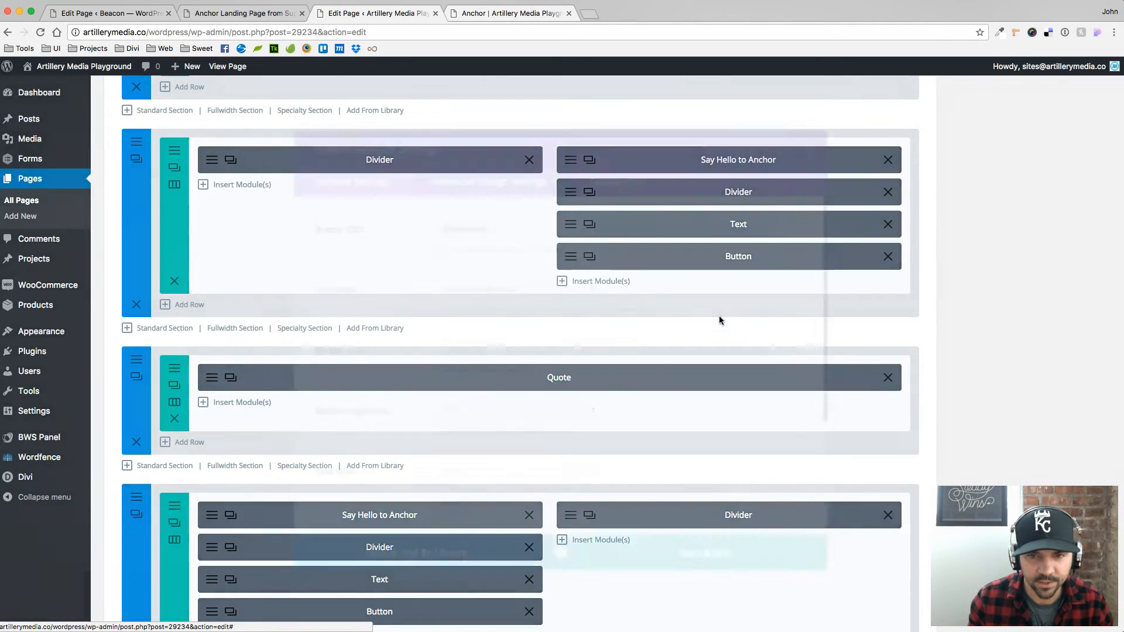
pyautogui.click(606, 167)
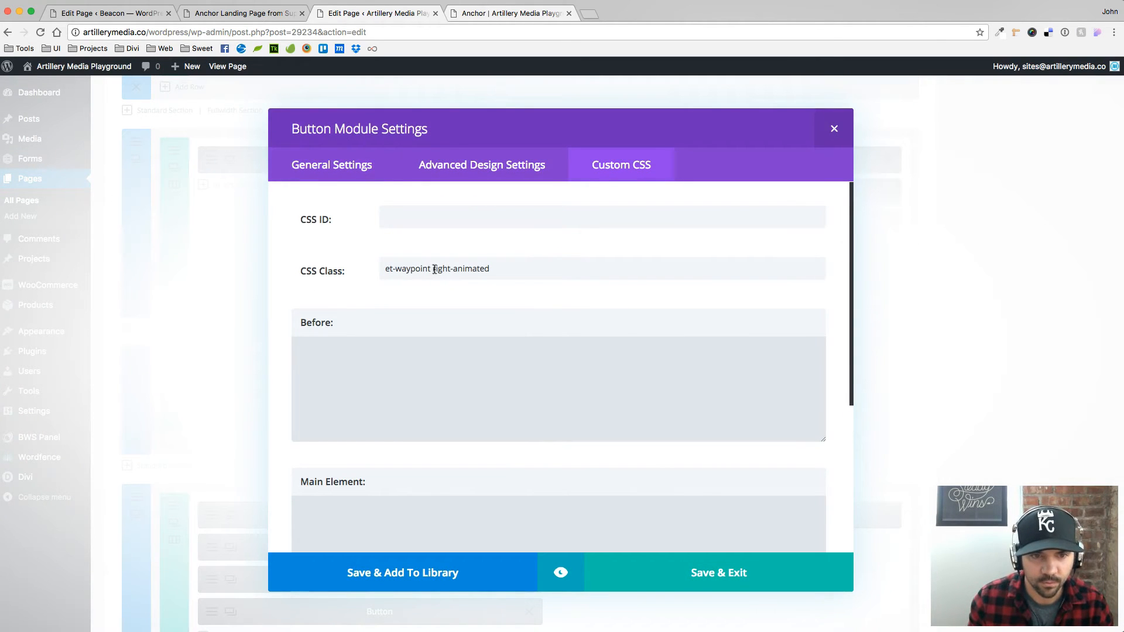
pyautogui.doubleClick(439, 268)
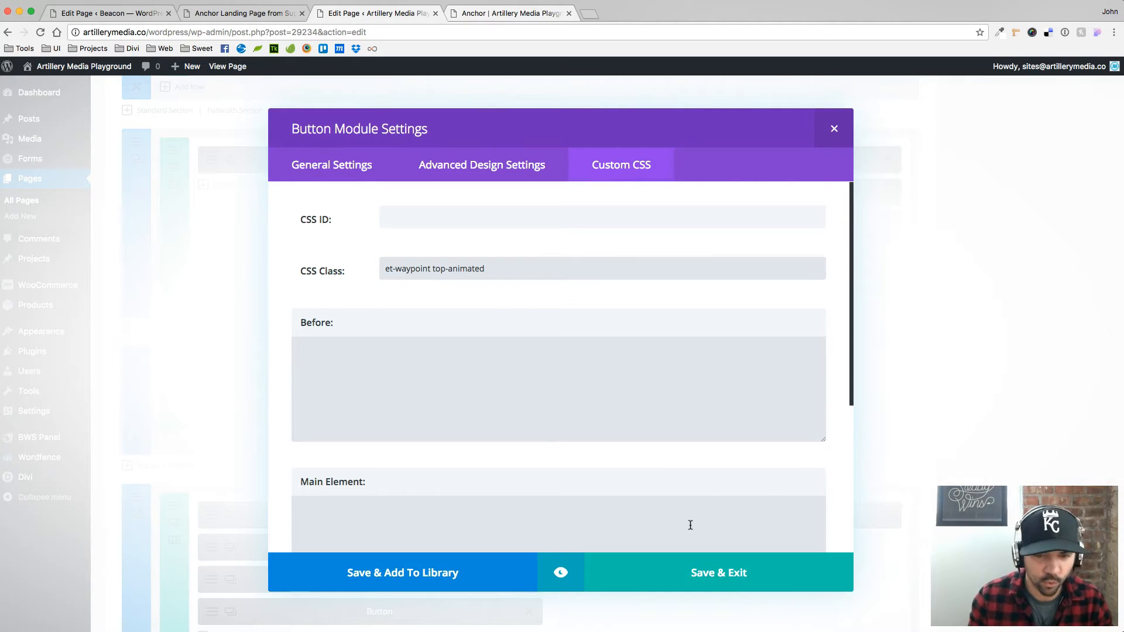
pyautogui.click(714, 574)
# Step: Update the page, reload the live Anchor page and check the animations of the ship-wheel section's button and the whale quote
pyautogui.scroll(6, 1068, 280)
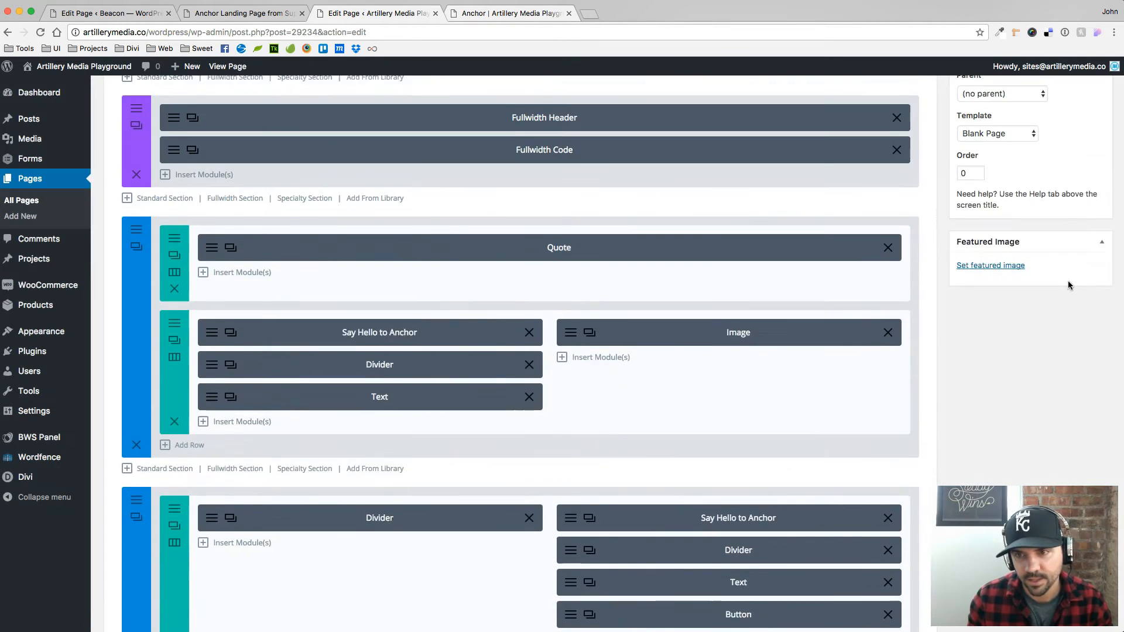
pyautogui.scroll(5, 1068, 284)
pyautogui.click(1086, 291)
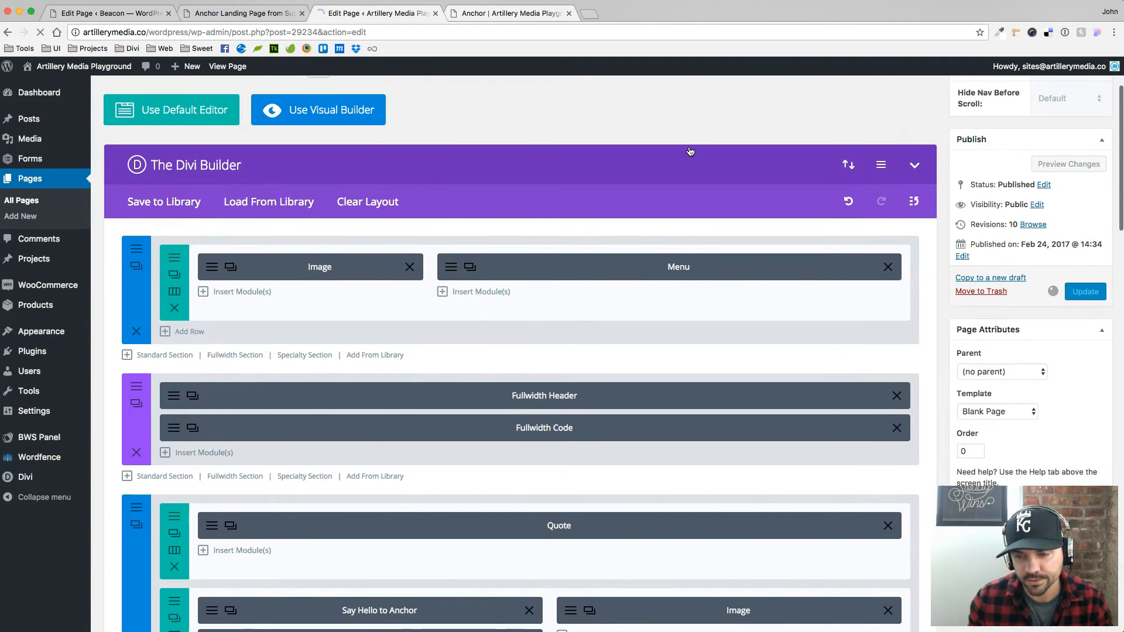
pyautogui.click(523, 13)
pyautogui.scroll(10, 234, 175)
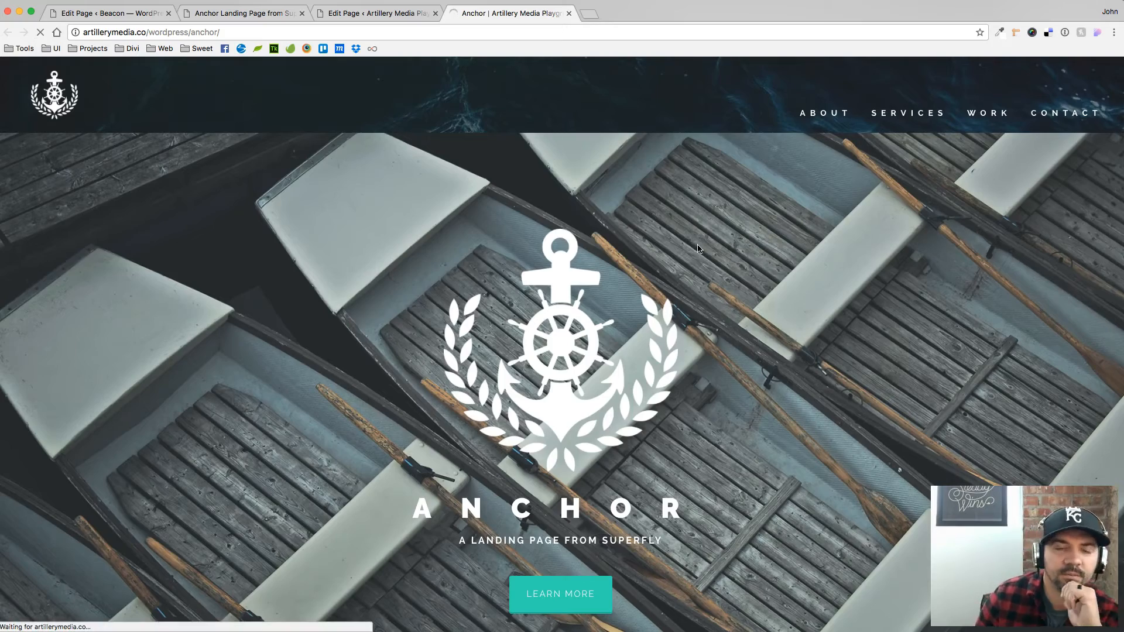
pyautogui.scroll(-15, 698, 245)
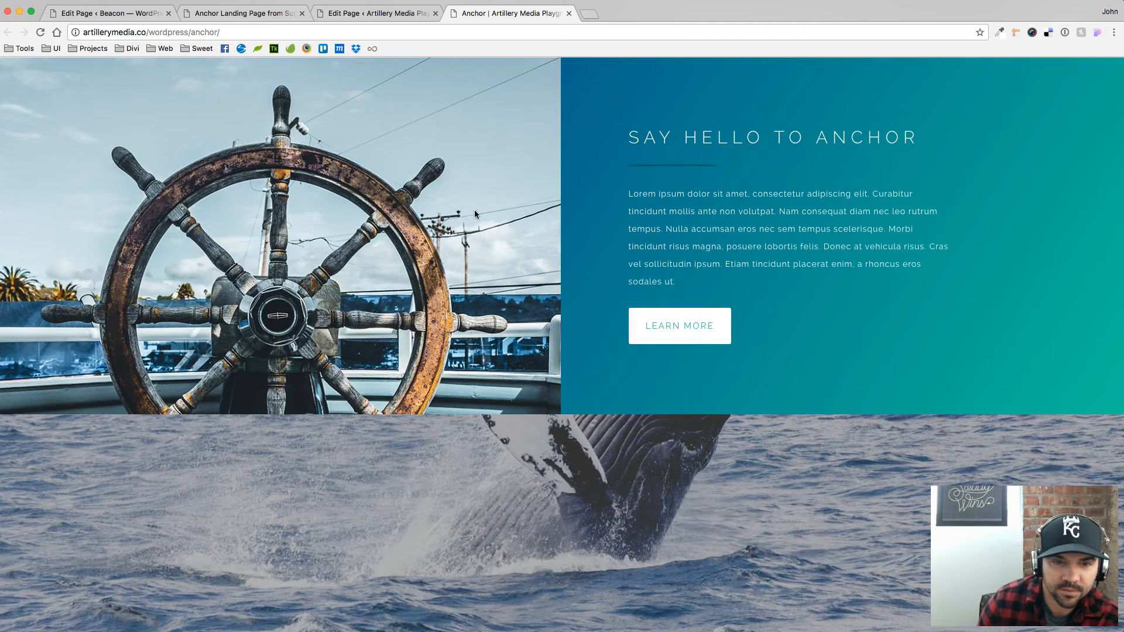
pyautogui.scroll(-5, 474, 212)
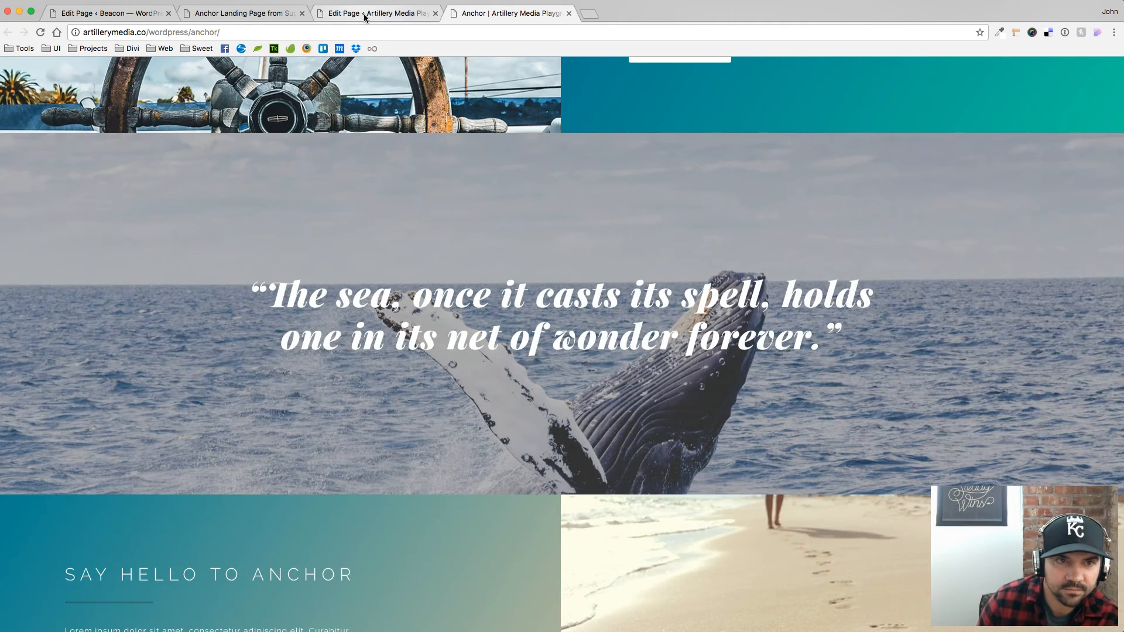
# Step: Set the CSS class of the ship-wheel section's Button module to "et-waypoint right-animated", save it and return to the live Anchor page
pyautogui.click(364, 13)
pyautogui.scroll(-15, 583, 306)
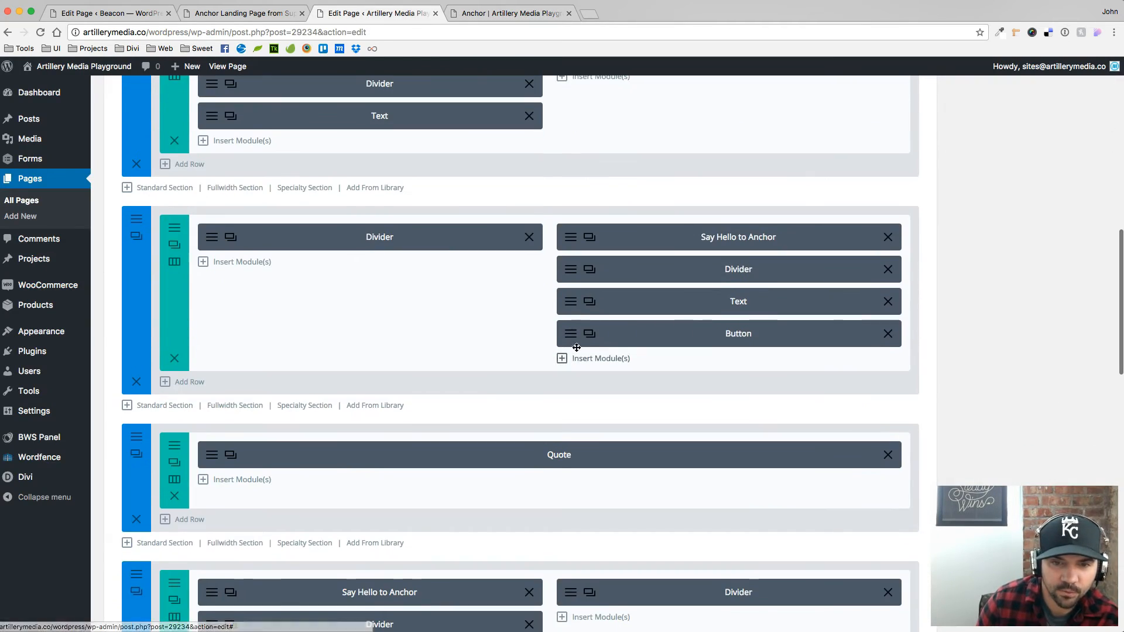
pyautogui.click(576, 339)
pyautogui.click(594, 169)
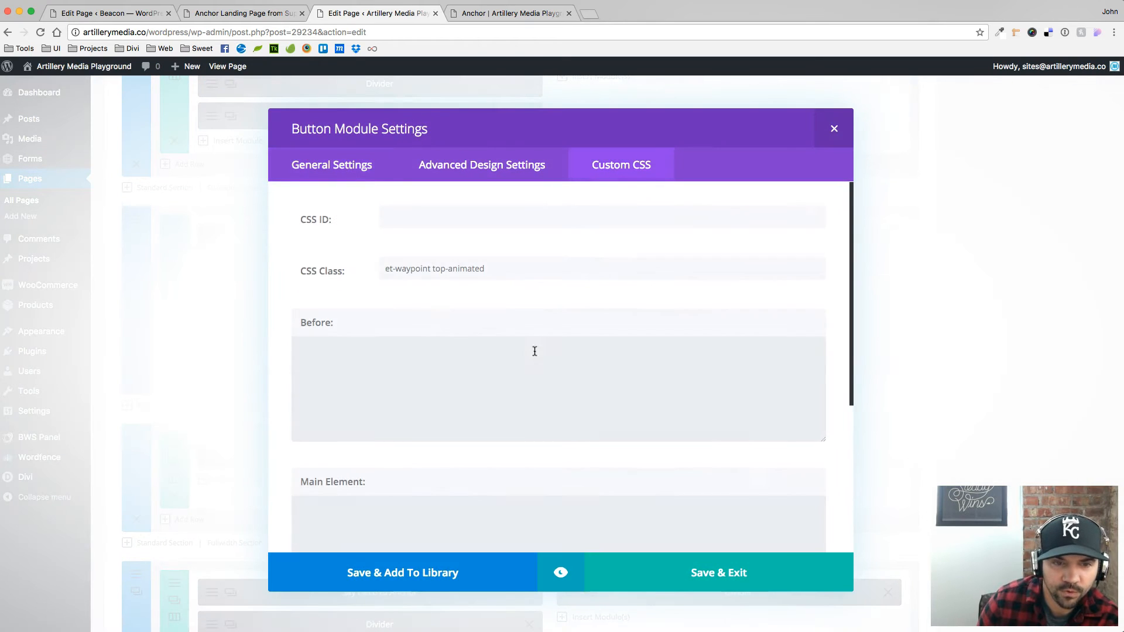
pyautogui.doubleClick(440, 269)
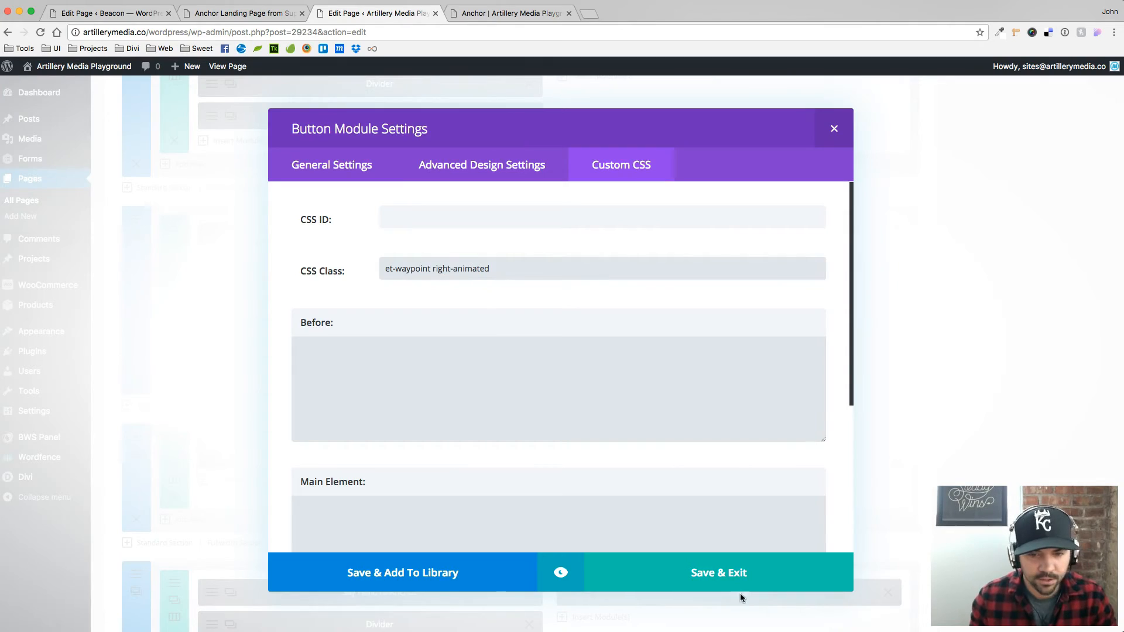
pyautogui.click(739, 590)
pyautogui.click(528, 19)
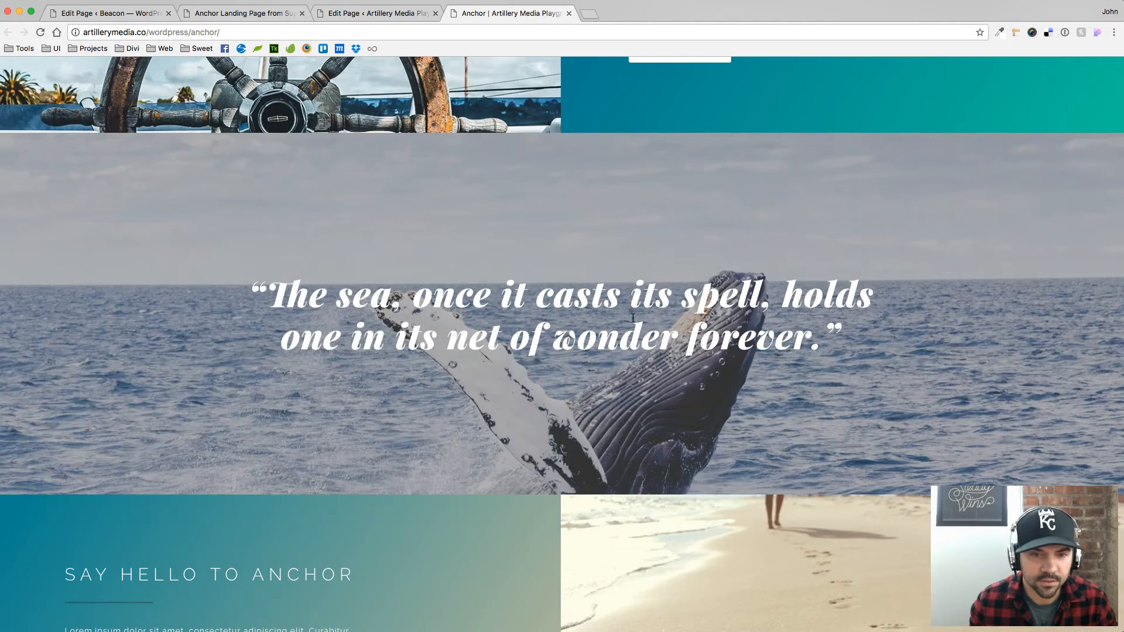
pyautogui.scroll(-10, 633, 318)
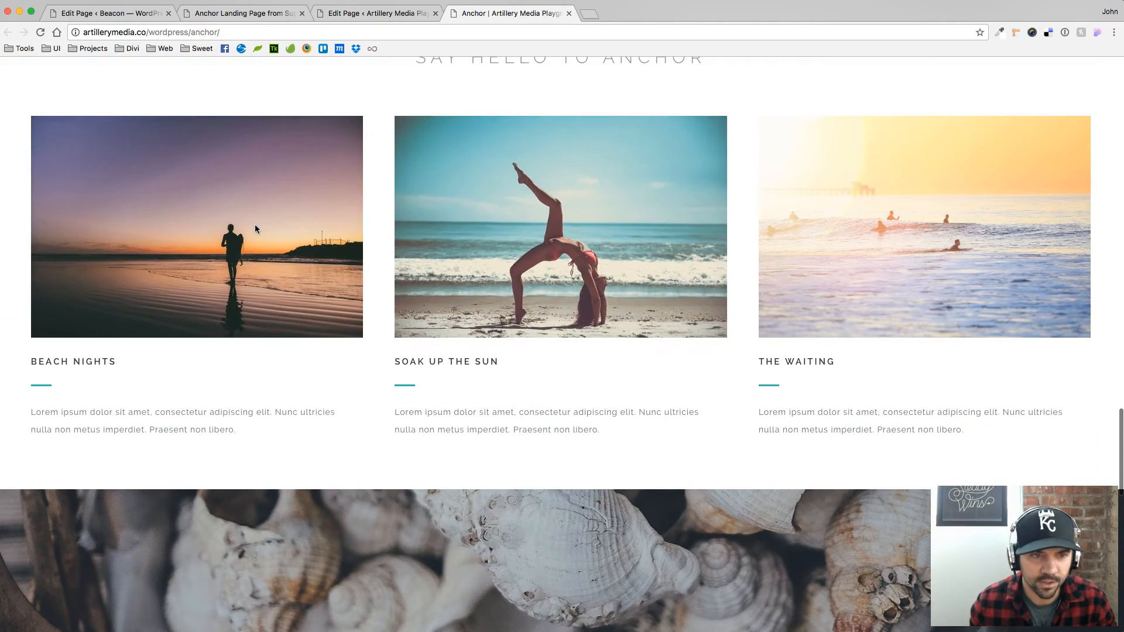
# Step: Open besuperfly.com in a new browser tab and go to its blog page
pyautogui.click(589, 13)
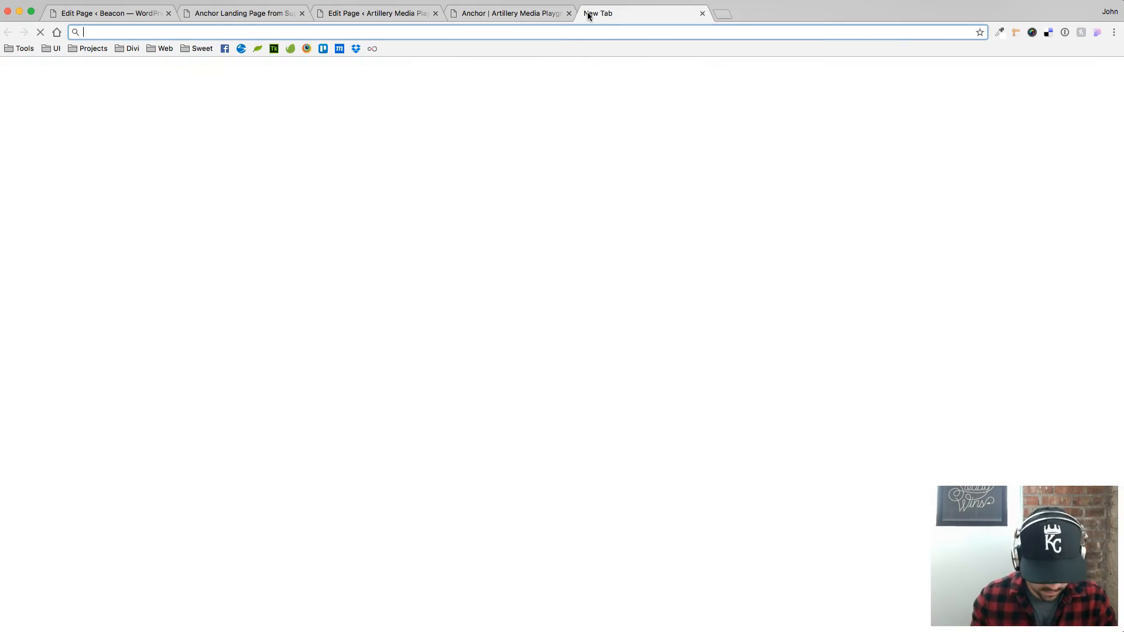
pyautogui.write('besuperfly')
pyautogui.press('Return')
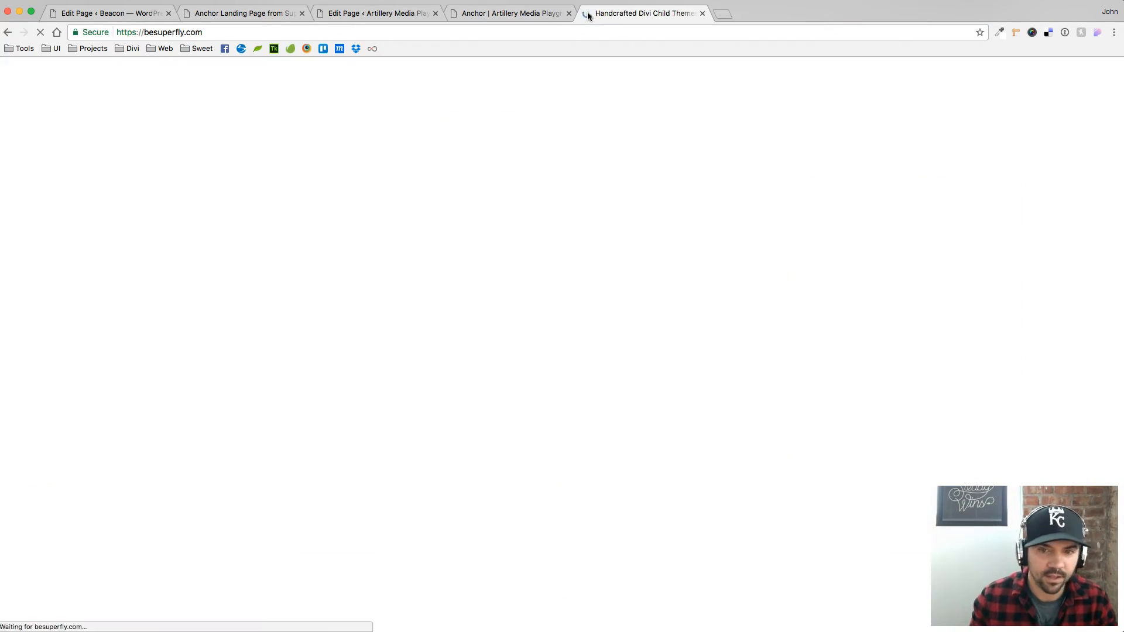
pyautogui.click(1099, 82)
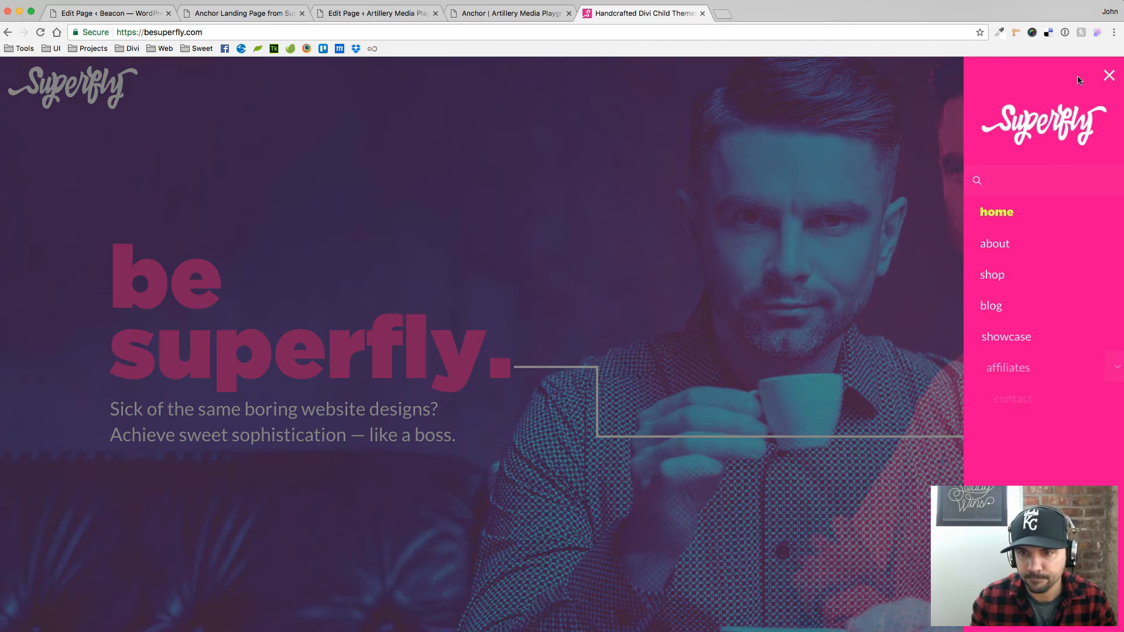
pyautogui.click(987, 309)
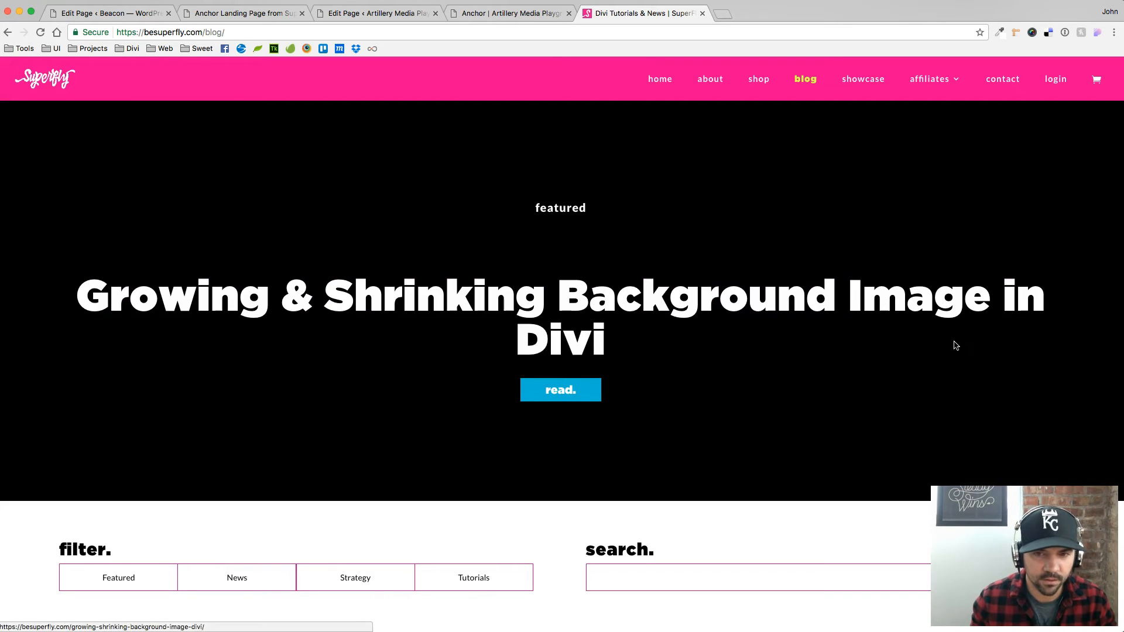
# Step: Look through the featured post and the grid of news and tutorial posts on the Superfly blog
pyautogui.scroll(-5, 749, 330)
pyautogui.scroll(5, 605, 122)
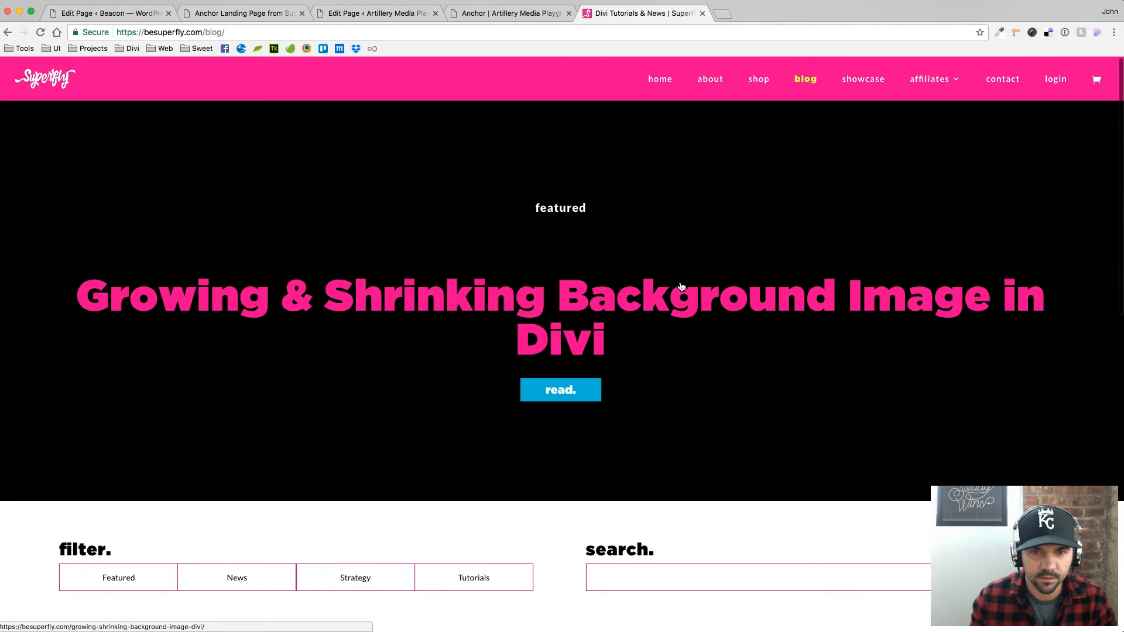
pyautogui.scroll(-5, 685, 325)
pyautogui.scroll(5, 687, 330)
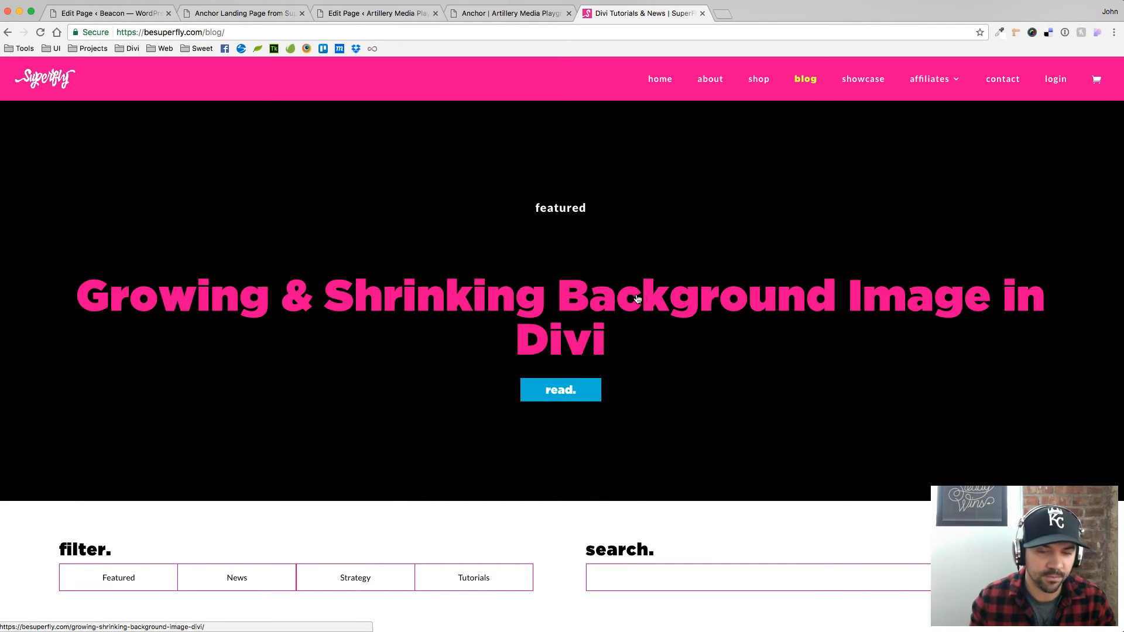
pyautogui.scroll(-10, 638, 298)
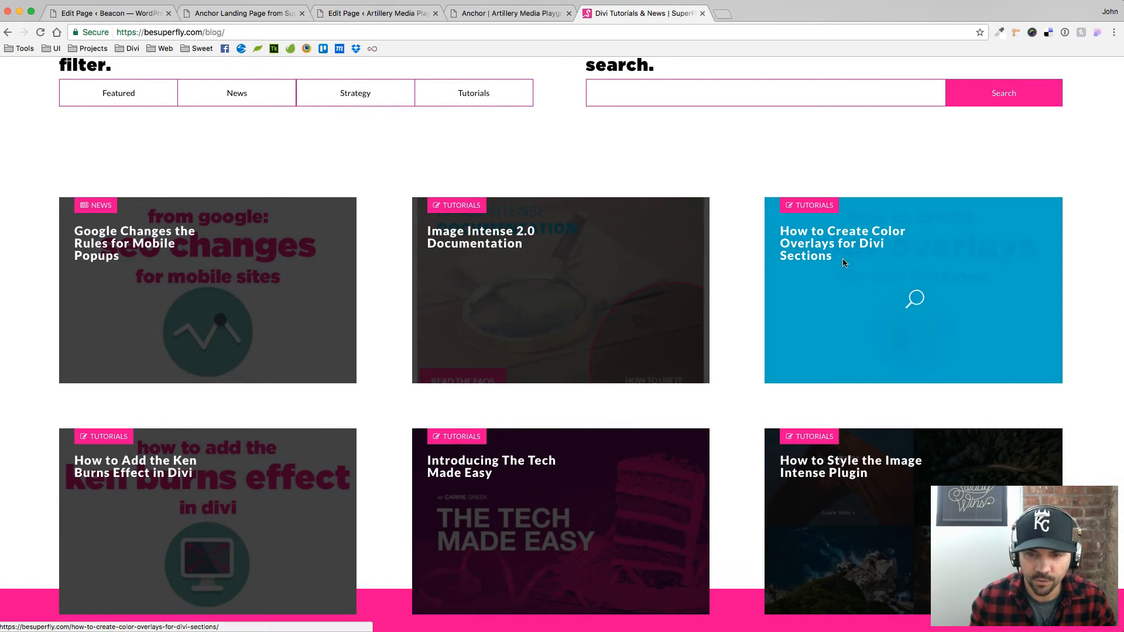
pyautogui.scroll(-4, 717, 345)
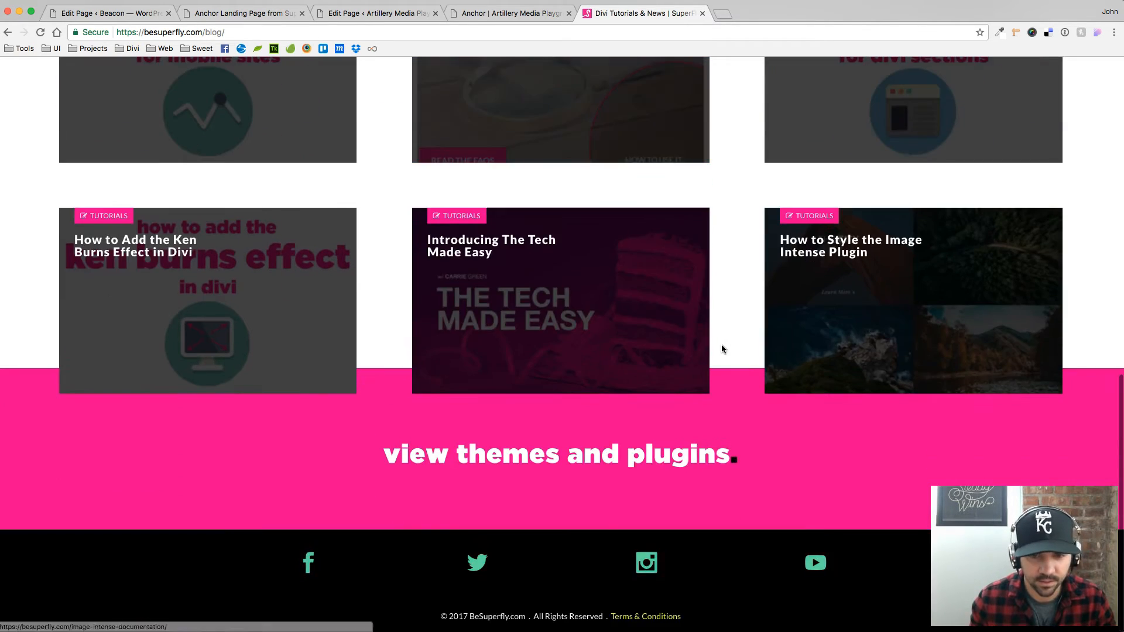
pyautogui.scroll(5, 710, 343)
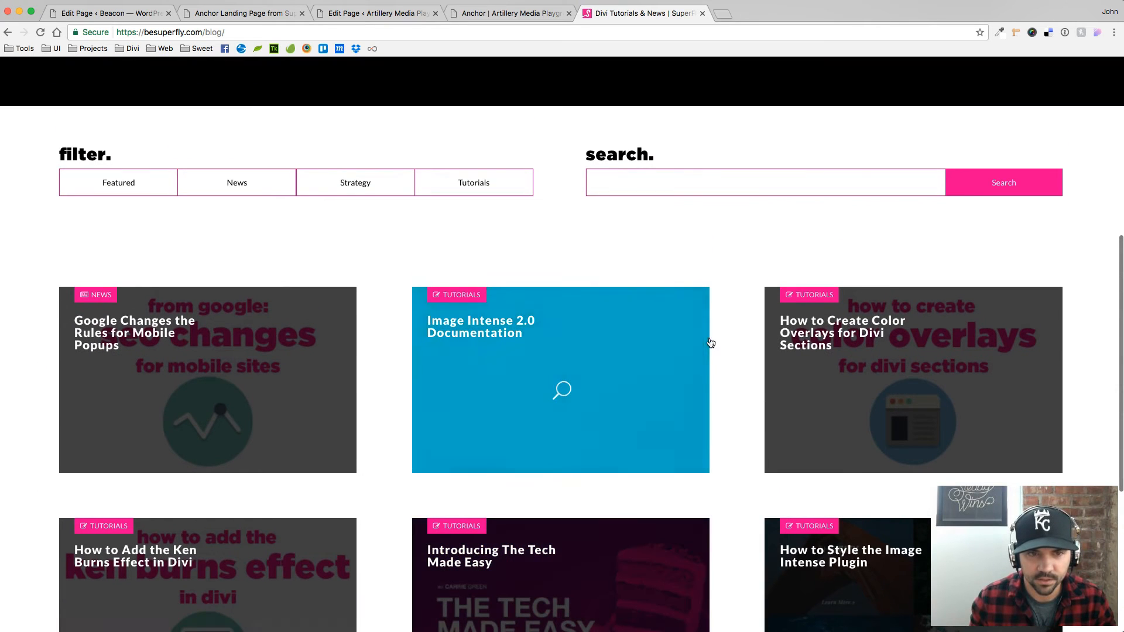
# Step: Filter the blog to the Tutorials category and look through the list of Divi tutorials
pyautogui.click(471, 183)
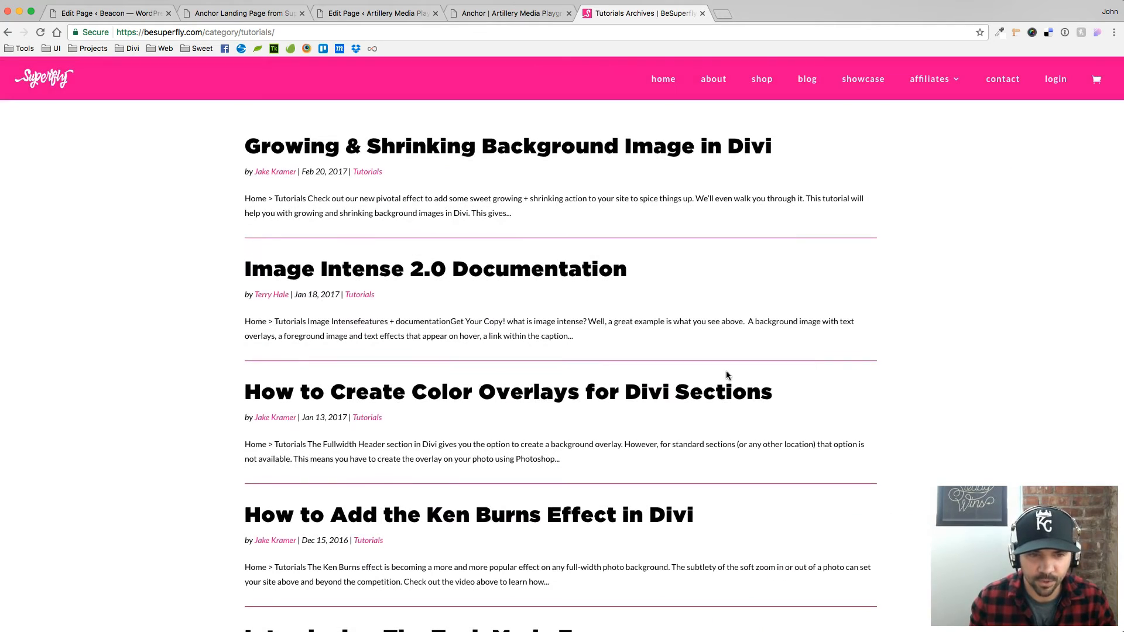
pyautogui.scroll(-15, 720, 373)
pyautogui.scroll(3, 720, 373)
pyautogui.scroll(-3, 720, 372)
pyautogui.scroll(-1, 720, 367)
pyautogui.scroll(3, 652, 392)
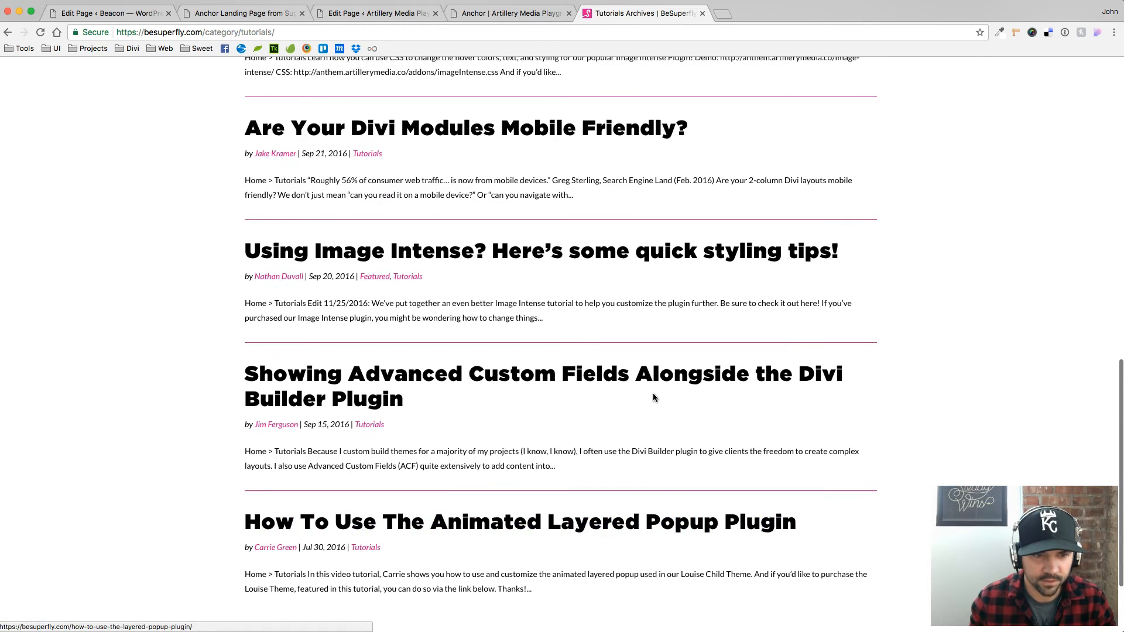
pyautogui.scroll(7, 649, 394)
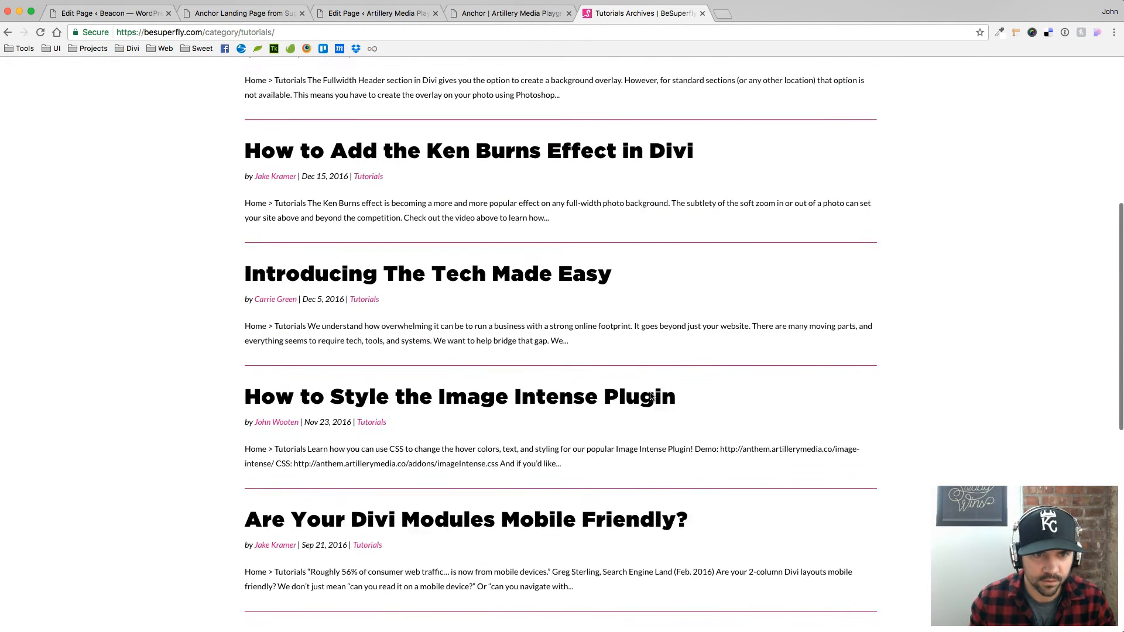
# Step: Go back from the Tutorials list to the Superfly blog page and return to the live Anchor page's three image blurbs
pyautogui.click(8, 34)
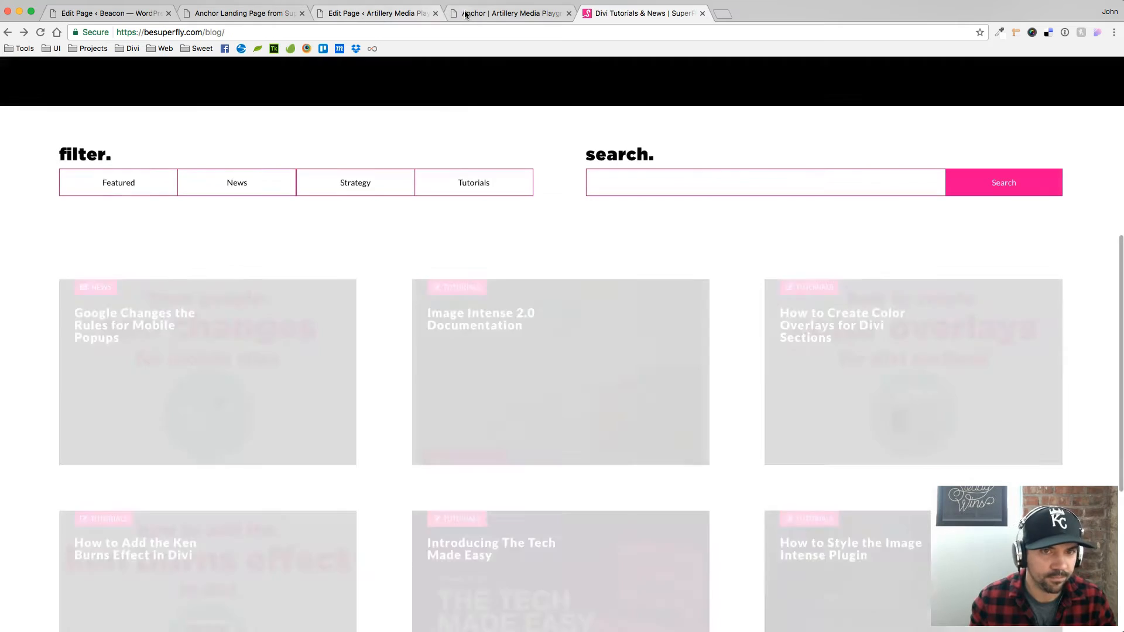
pyautogui.click(469, 12)
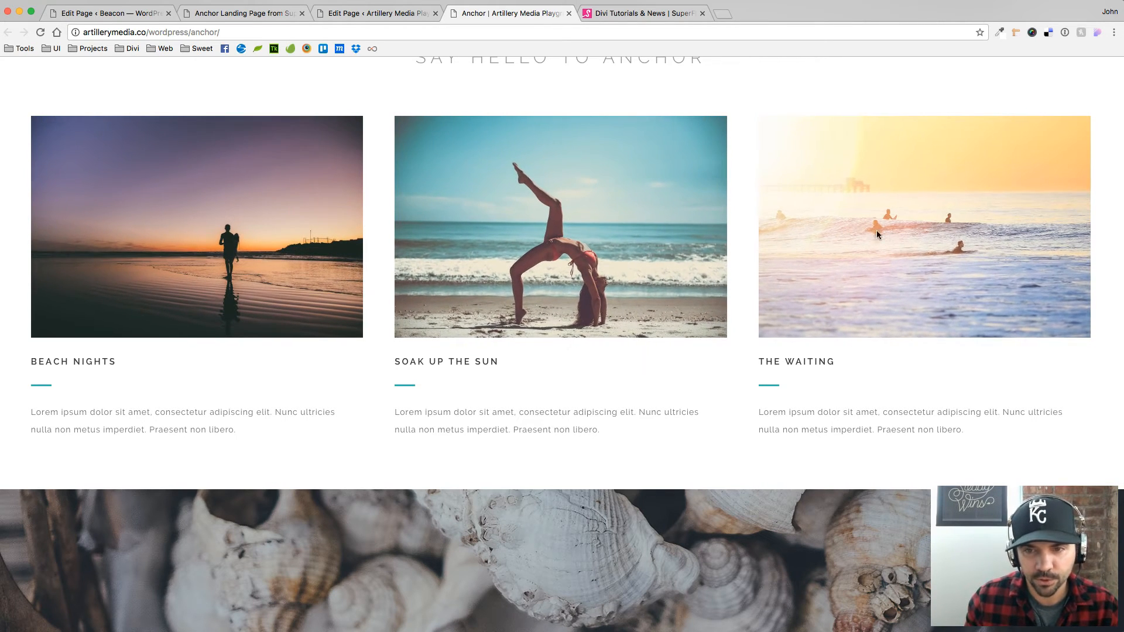
# Step: Switch to custom.css in the code editor and highlight the whole IMAGE ZOOM FEATURE block
pyautogui.click(390, 15)
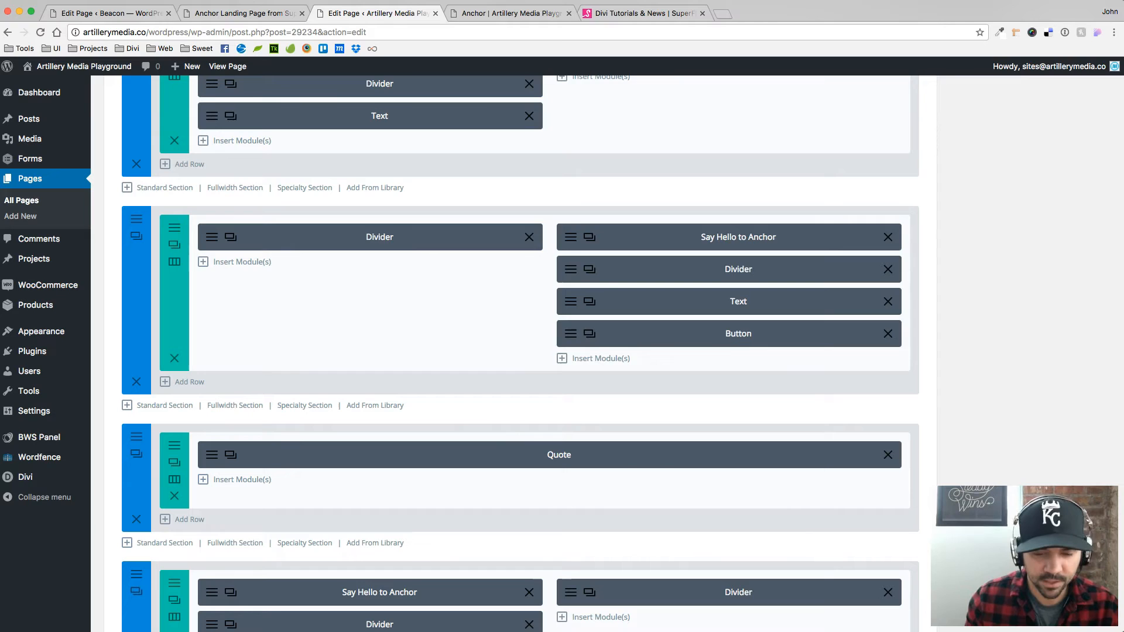
pyautogui.press('super+Tab')
pyautogui.scroll(8, 278, 393)
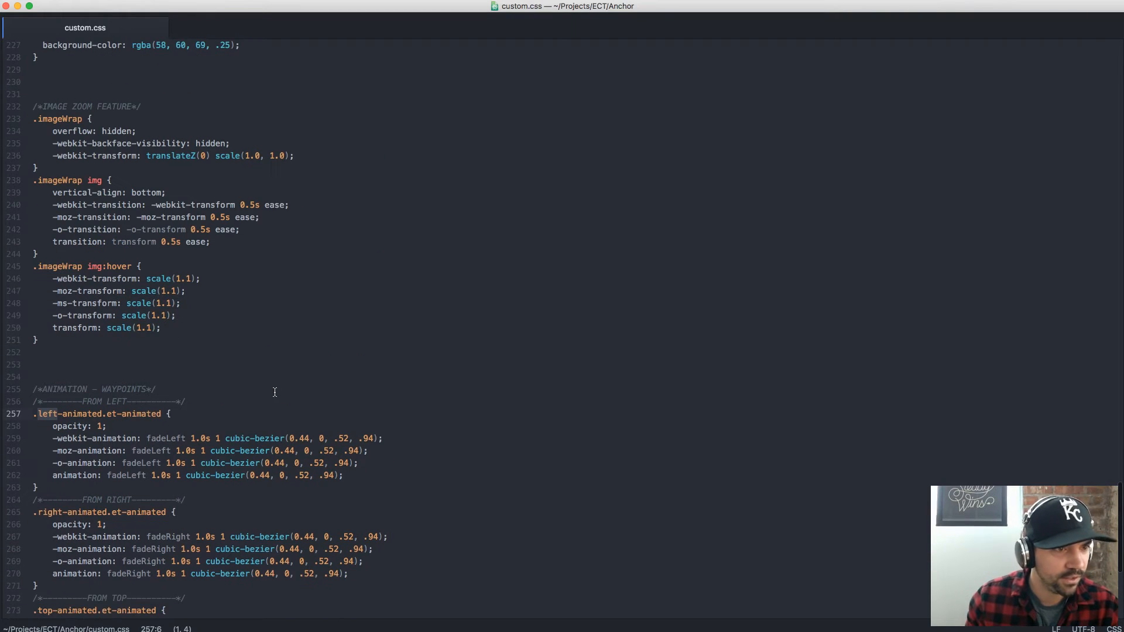
pyautogui.moveTo(34, 126); pyautogui.dragTo(87, 364)
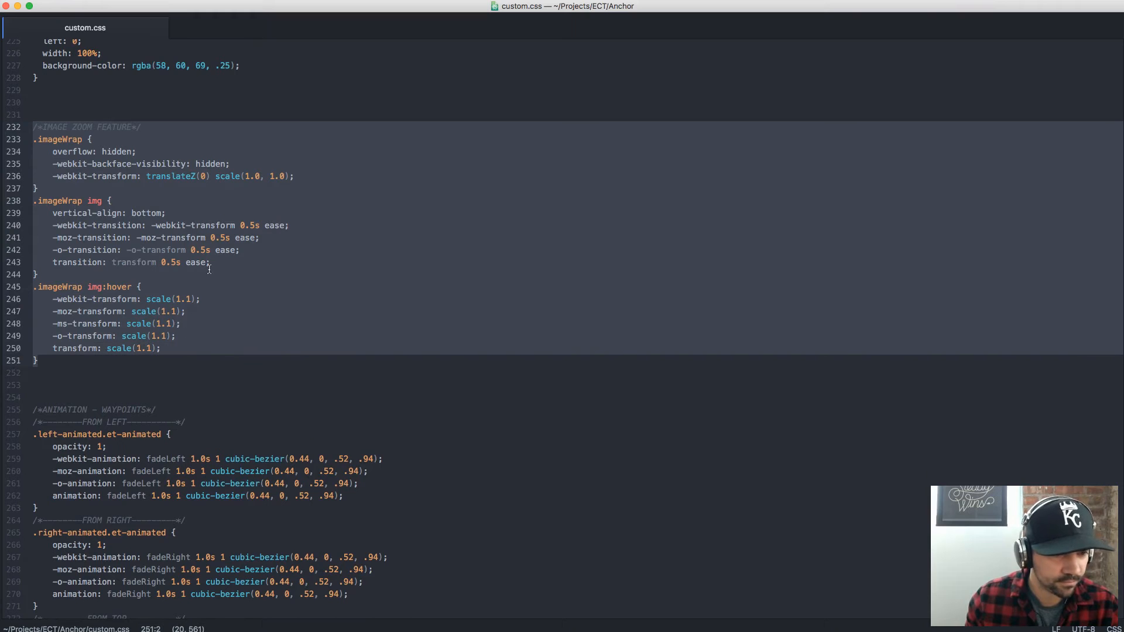
# Step: Switch back to the Anchor page editor and examine the Fullwidth Code module's script, highlighting its .zoomImage selector
pyautogui.press('super+Tab')
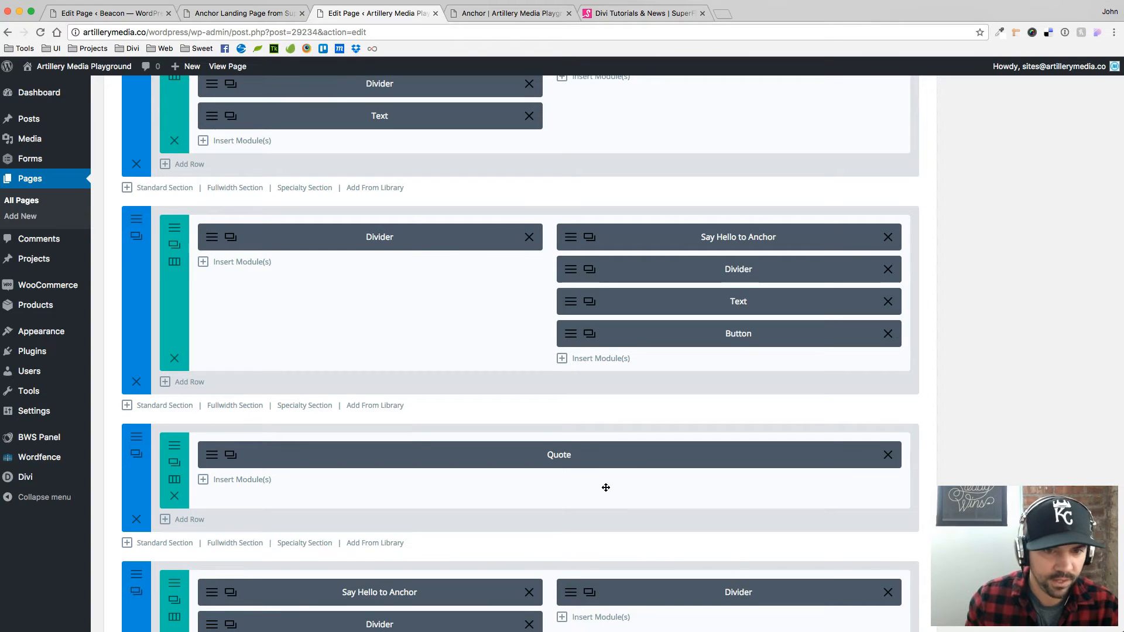
pyautogui.scroll(15, 475, 280)
pyautogui.scroll(-3, 479, 282)
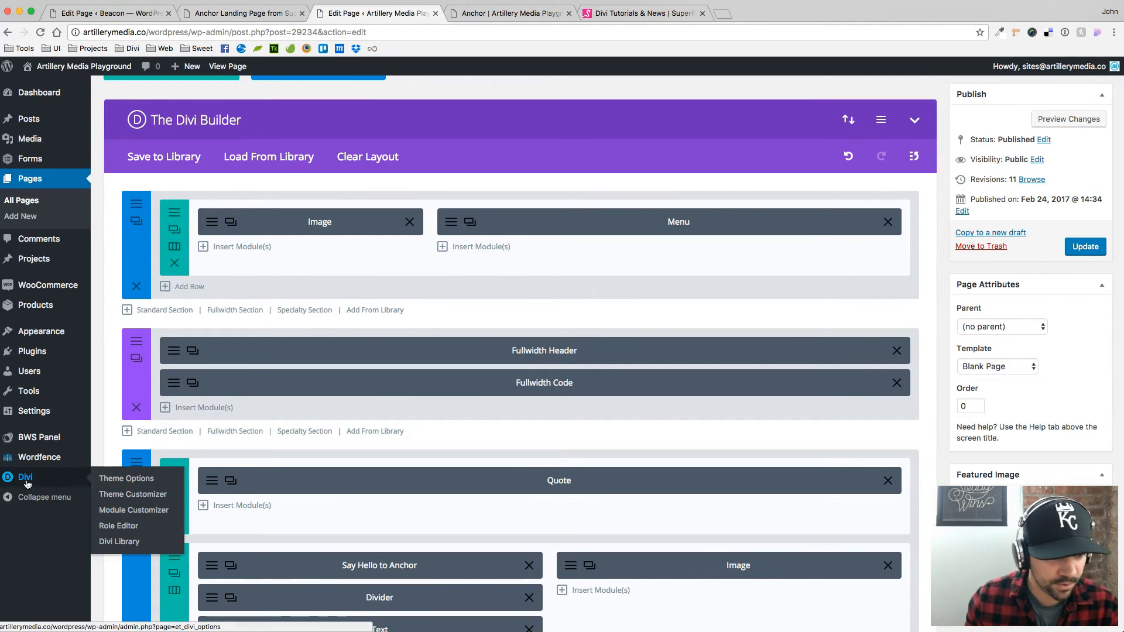
pyautogui.click(174, 384)
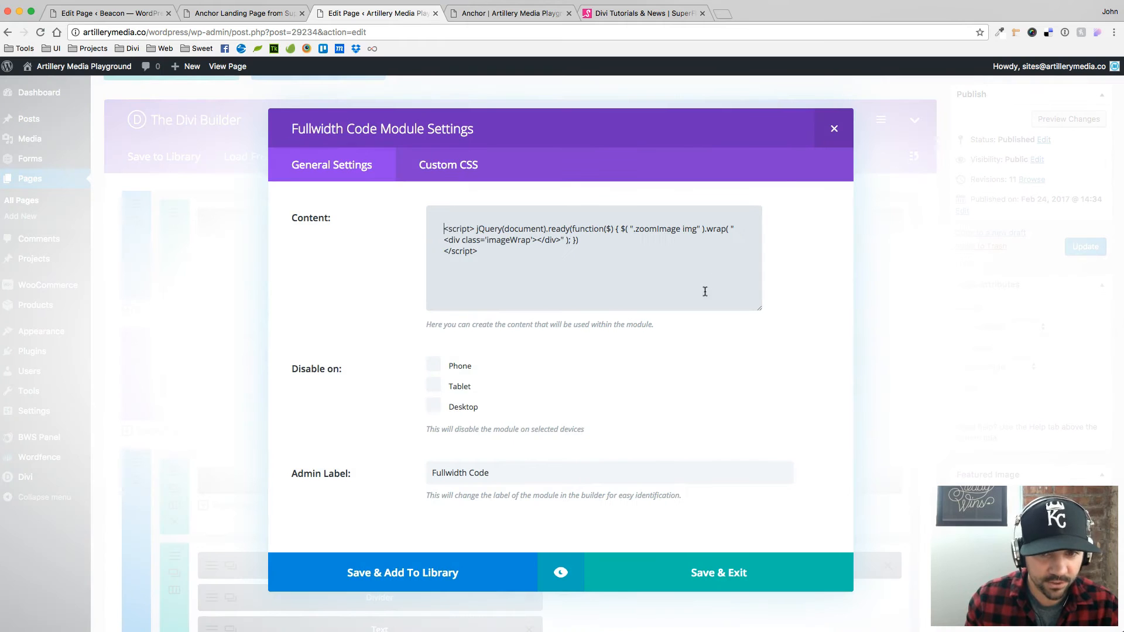
pyautogui.click(834, 128)
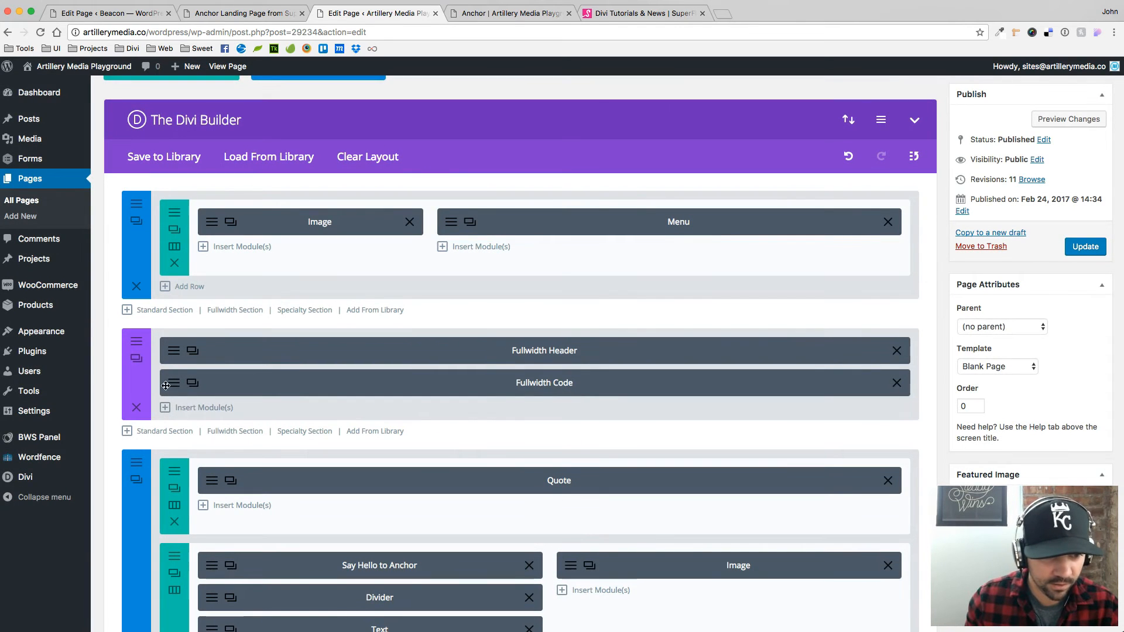
pyautogui.click(165, 385)
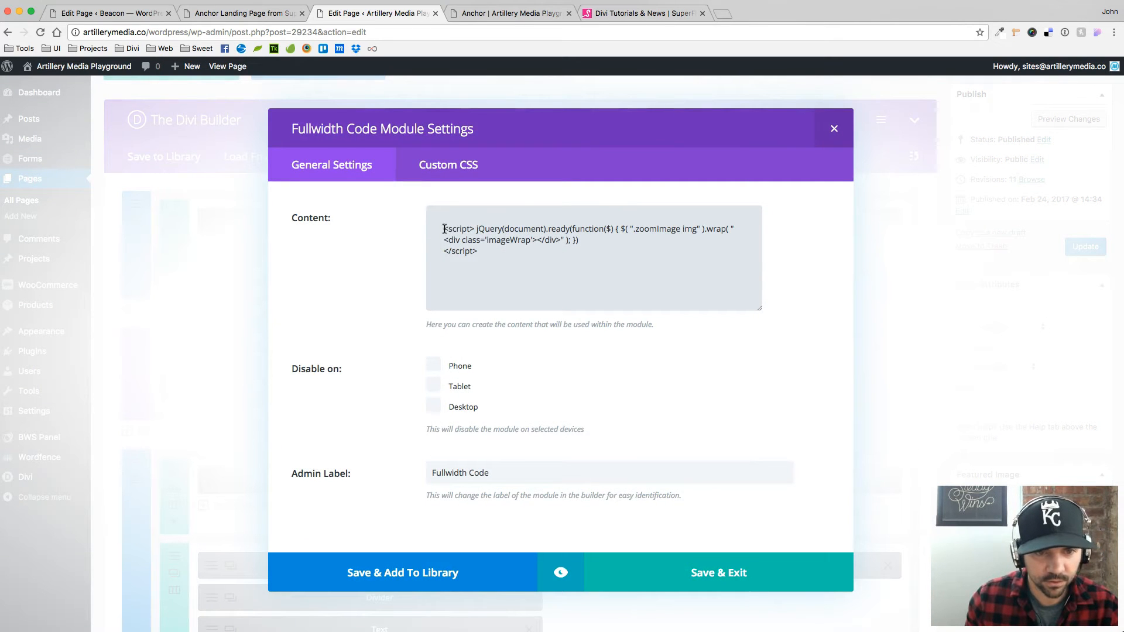
pyautogui.moveTo(502, 229); pyautogui.dragTo(508, 248)
pyautogui.click(506, 250)
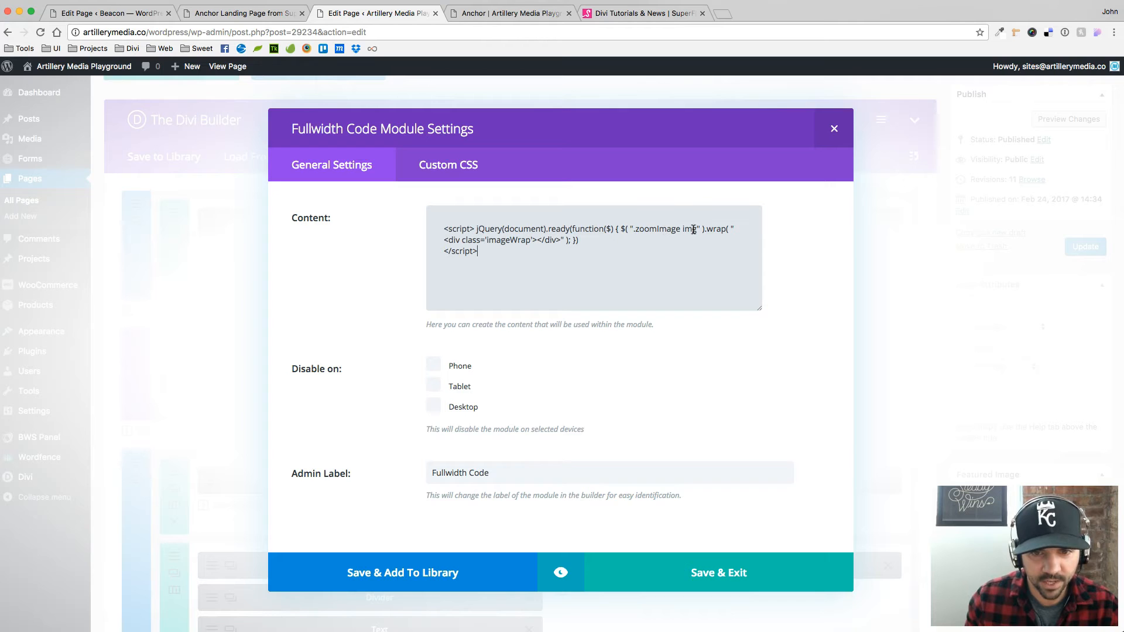
pyautogui.moveTo(641, 229); pyautogui.dragTo(679, 231)
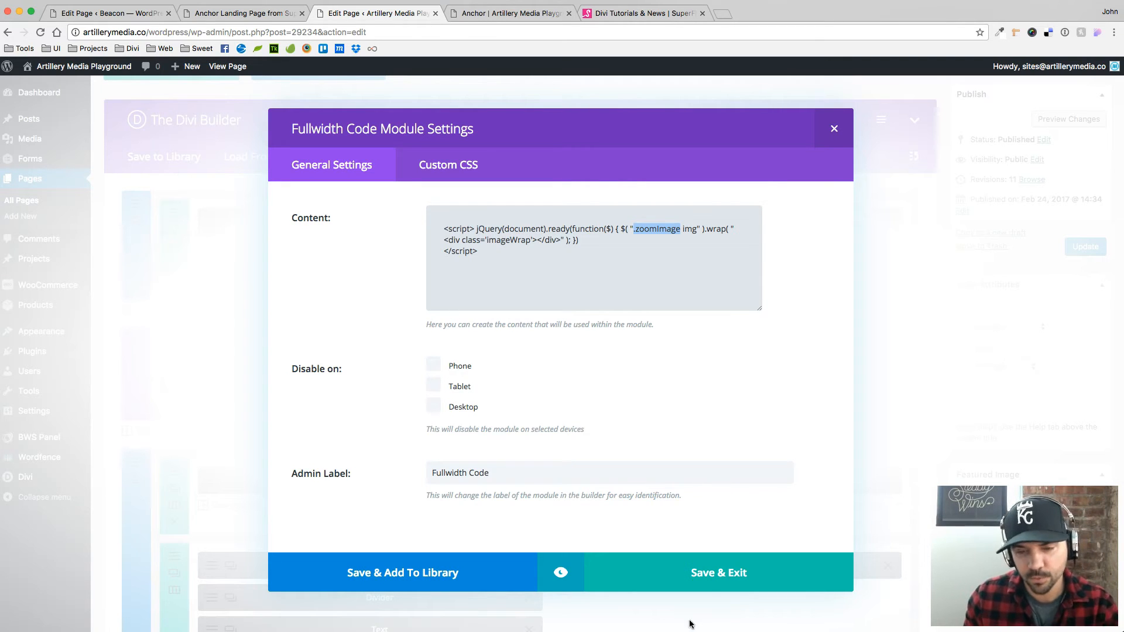
pyautogui.click(721, 574)
# Step: Check the CSS class of the first Blurb module in the three-column row and close its settings
pyautogui.scroll(-15, 533, 410)
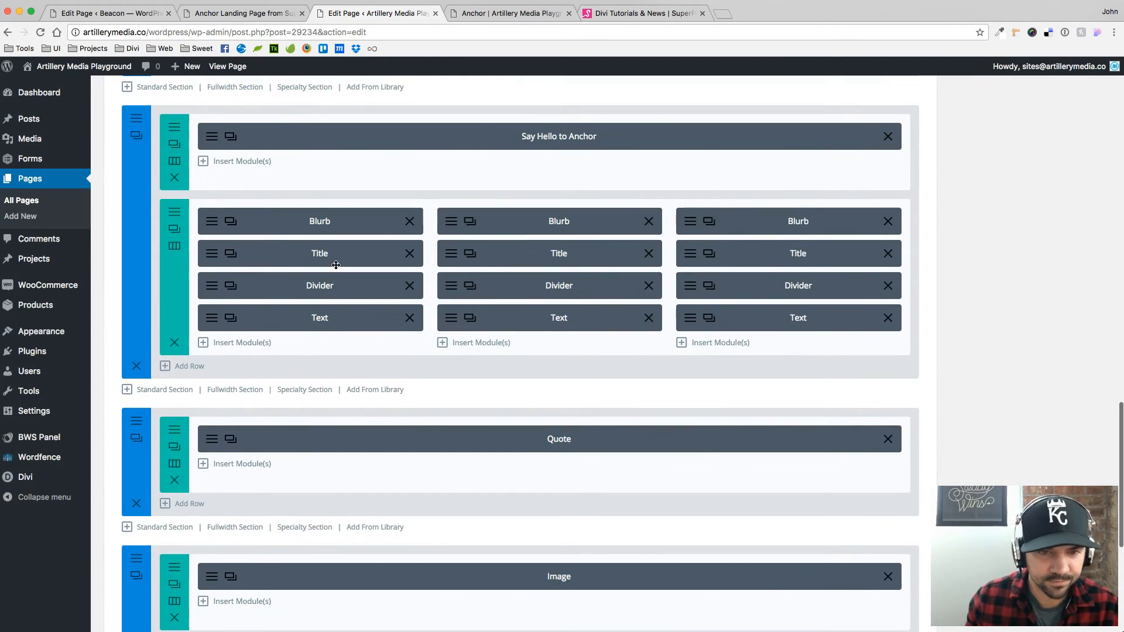
pyautogui.click(232, 221)
pyautogui.click(619, 166)
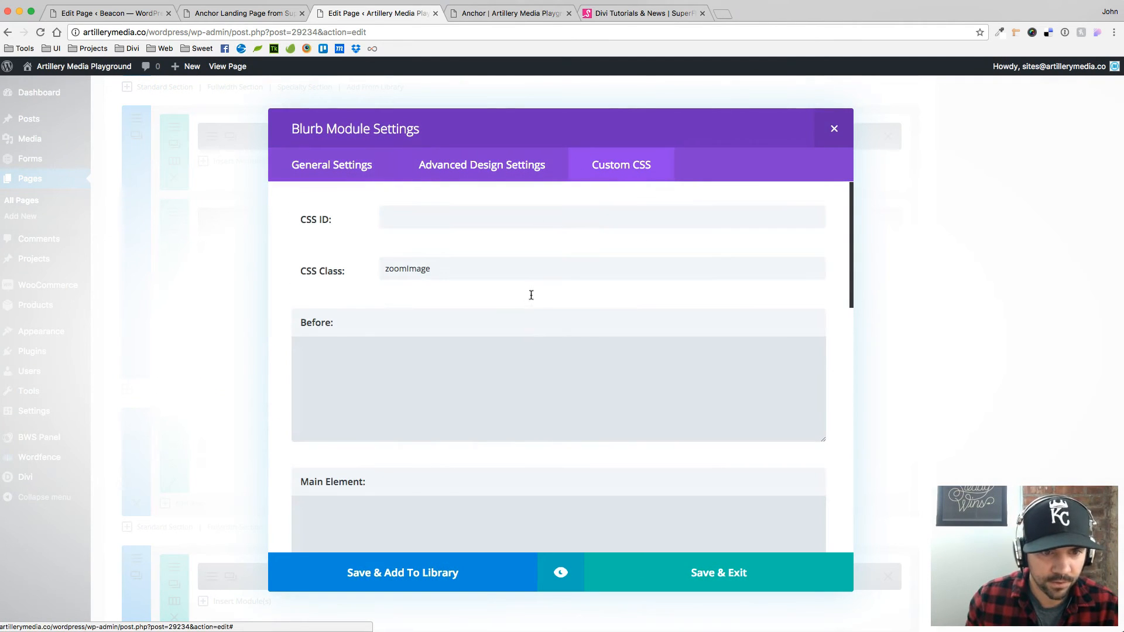
pyautogui.click(835, 127)
# Step: Set the CSS class of the Image module beside the first Say Hello to Anchor text to "zoomImage" and update the page
pyautogui.scroll(4, 673, 361)
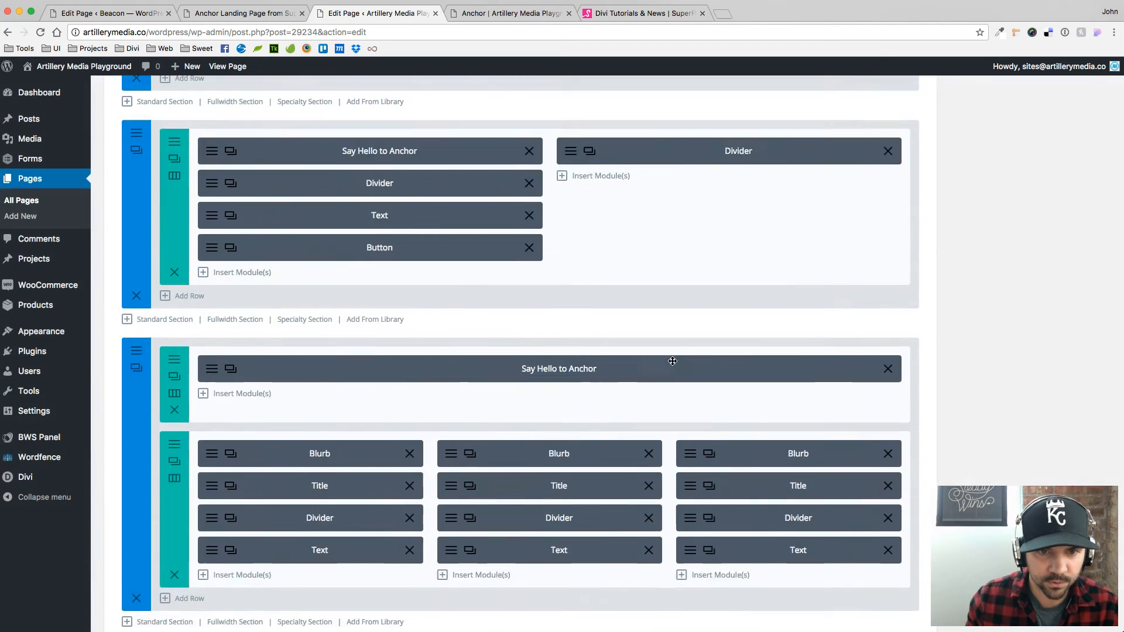
pyautogui.scroll(3, 673, 361)
pyautogui.scroll(2, 672, 361)
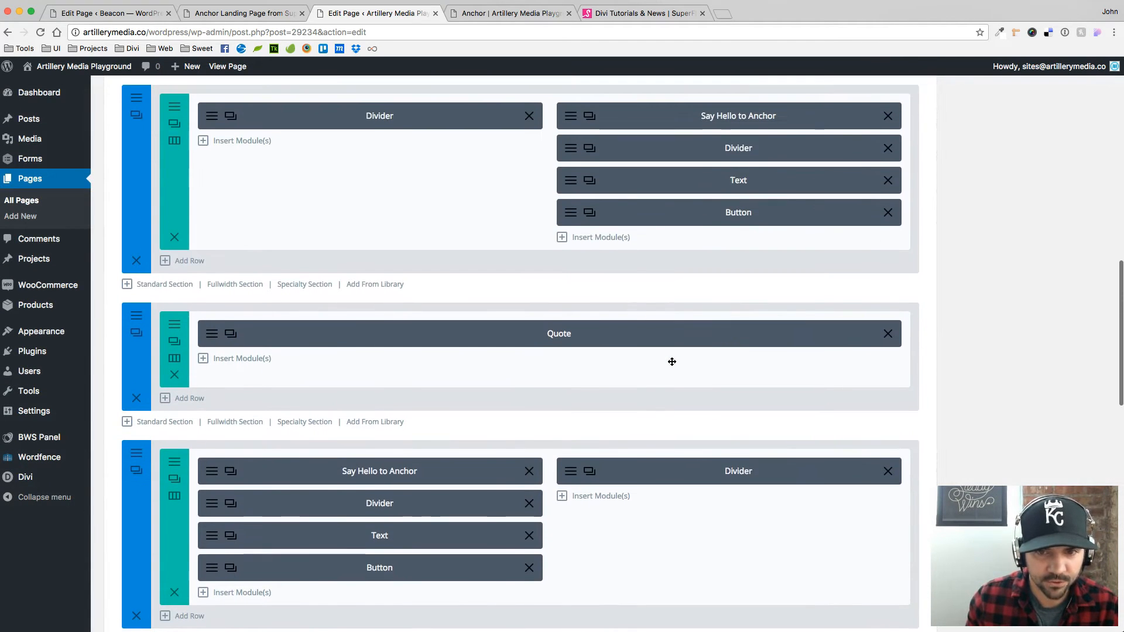
pyautogui.scroll(5, 672, 361)
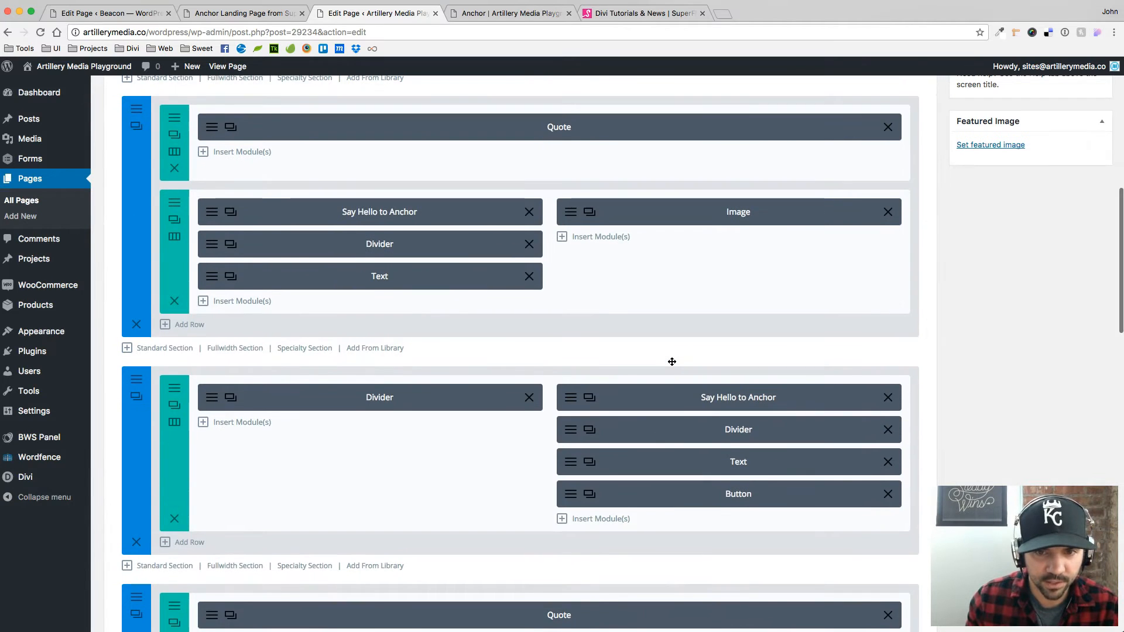
pyautogui.click(574, 215)
pyautogui.click(620, 169)
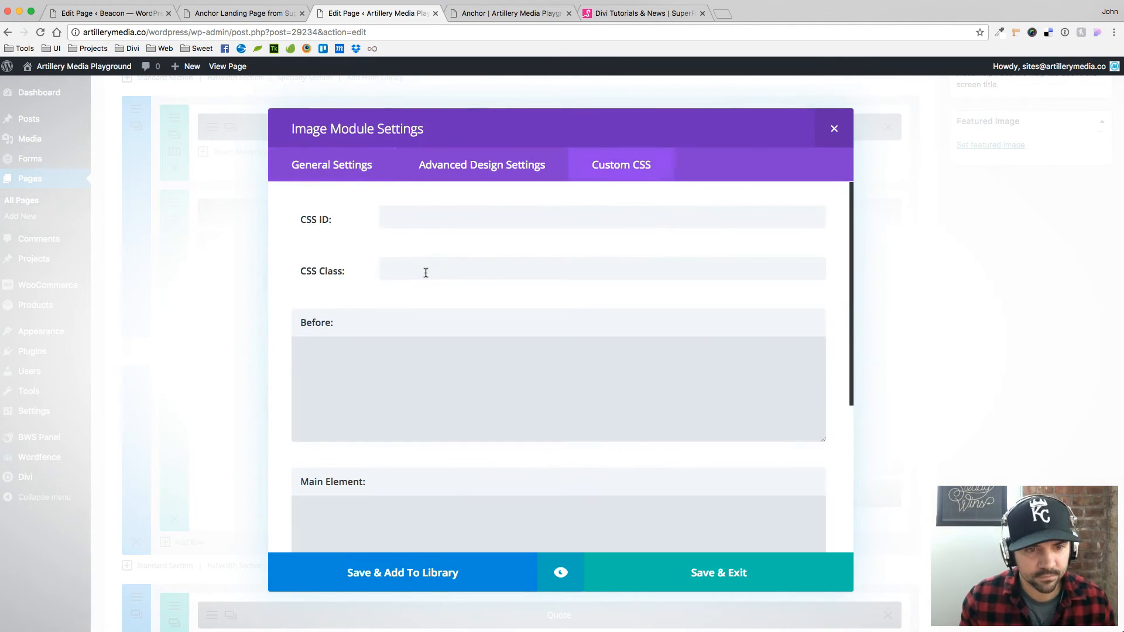
pyautogui.click(426, 272)
pyautogui.write('zoomImage')
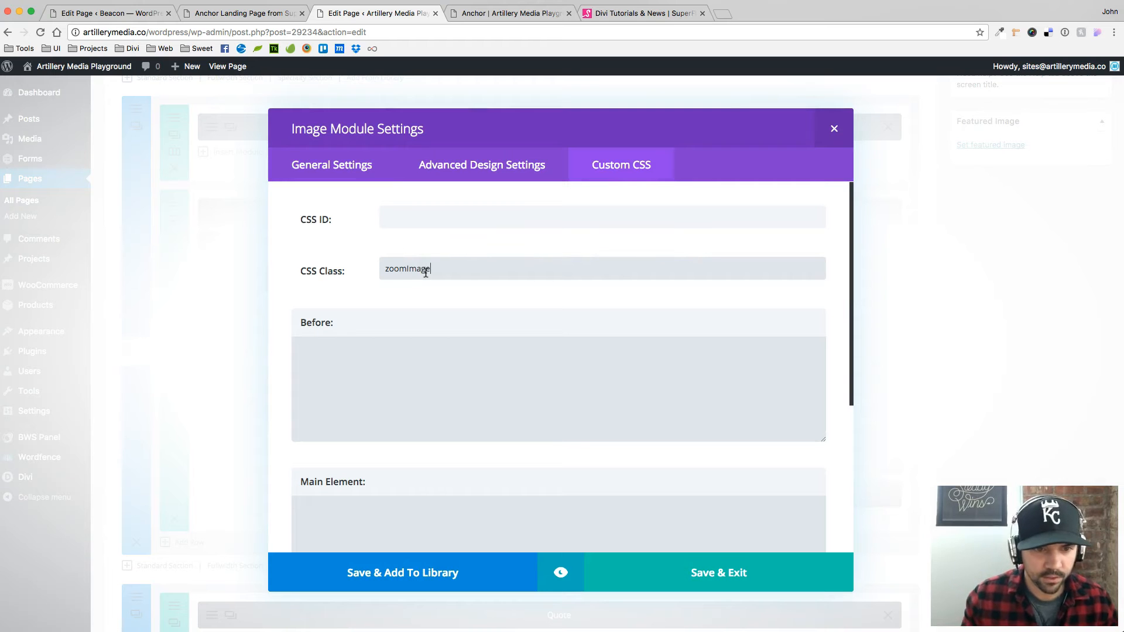
pyautogui.click(707, 571)
pyautogui.scroll(8, 1042, 323)
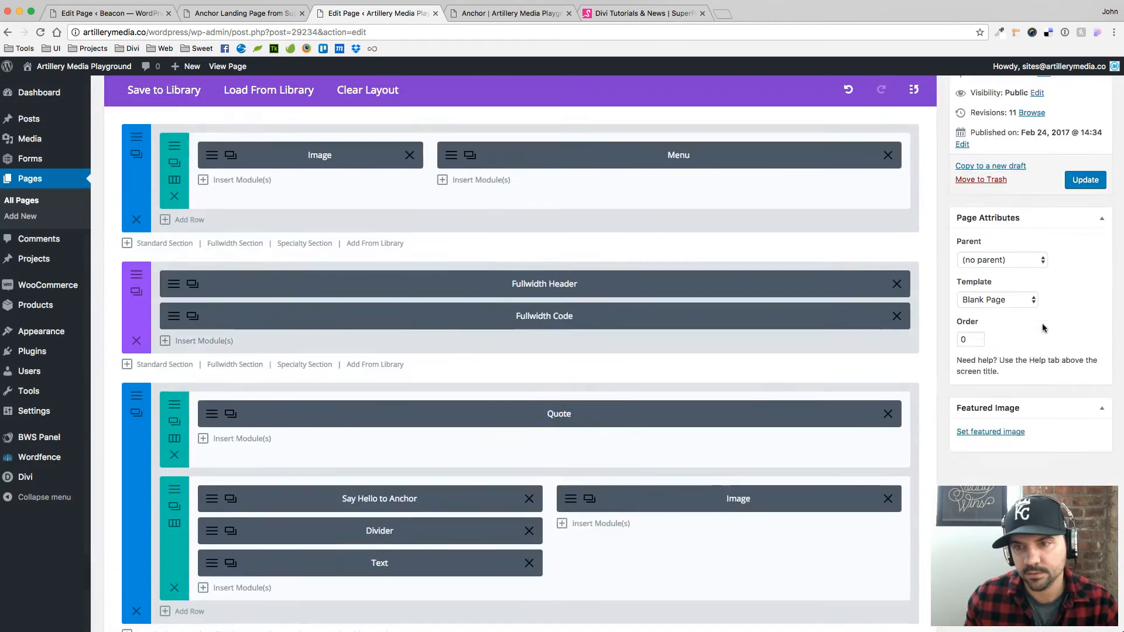
pyautogui.click(1085, 314)
# Step: Reload the live Anchor page and check the hover zoom on the anchor logo image and the blurb images
pyautogui.click(491, 10)
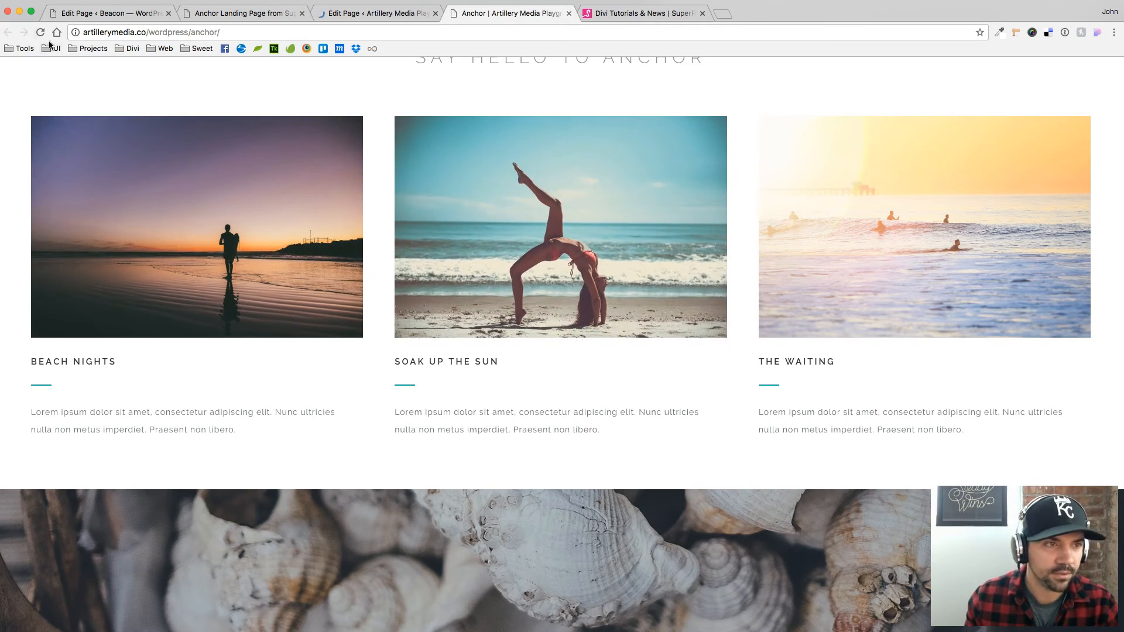
pyautogui.scroll(15, 294, 118)
pyautogui.press('super+r')
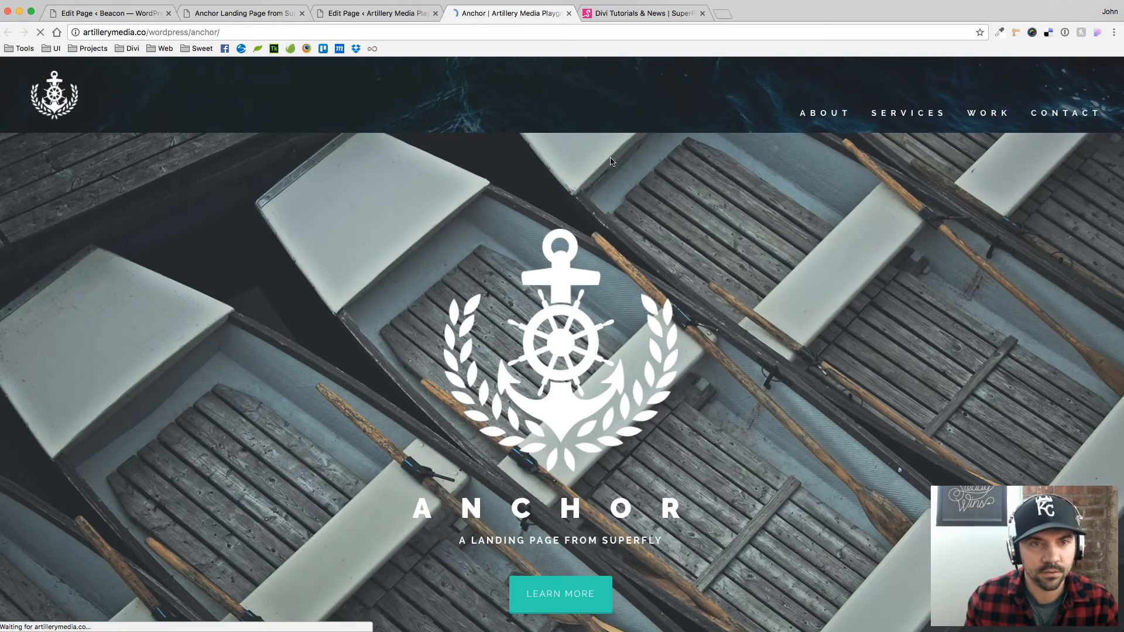
pyautogui.scroll(-10, 632, 176)
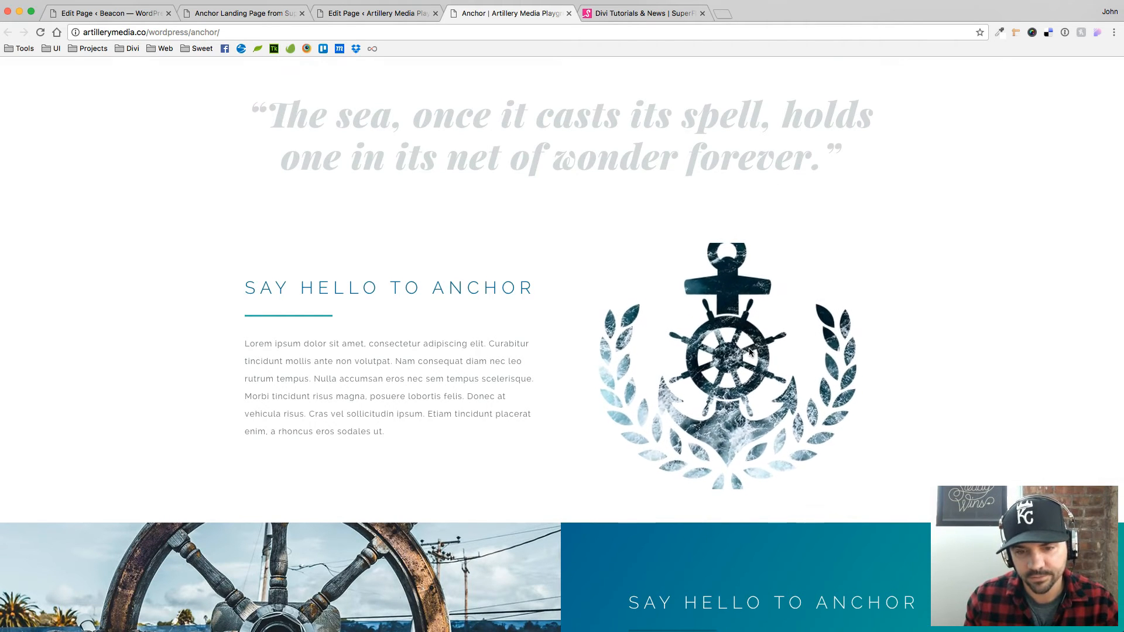
pyautogui.scroll(-15, 710, 283)
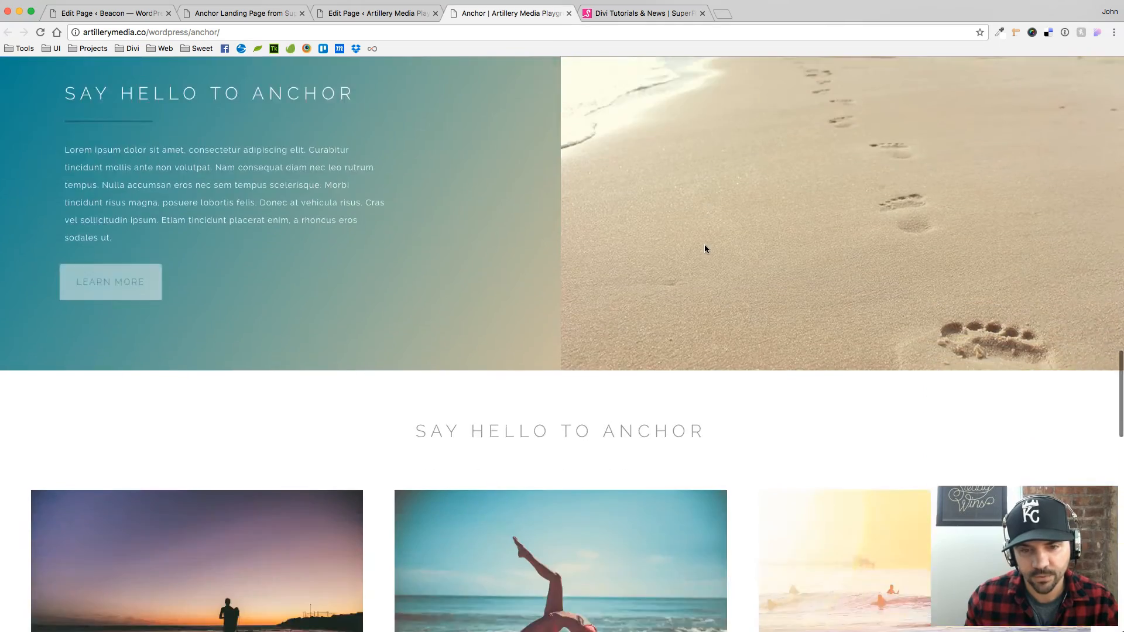
pyautogui.scroll(-7, 705, 246)
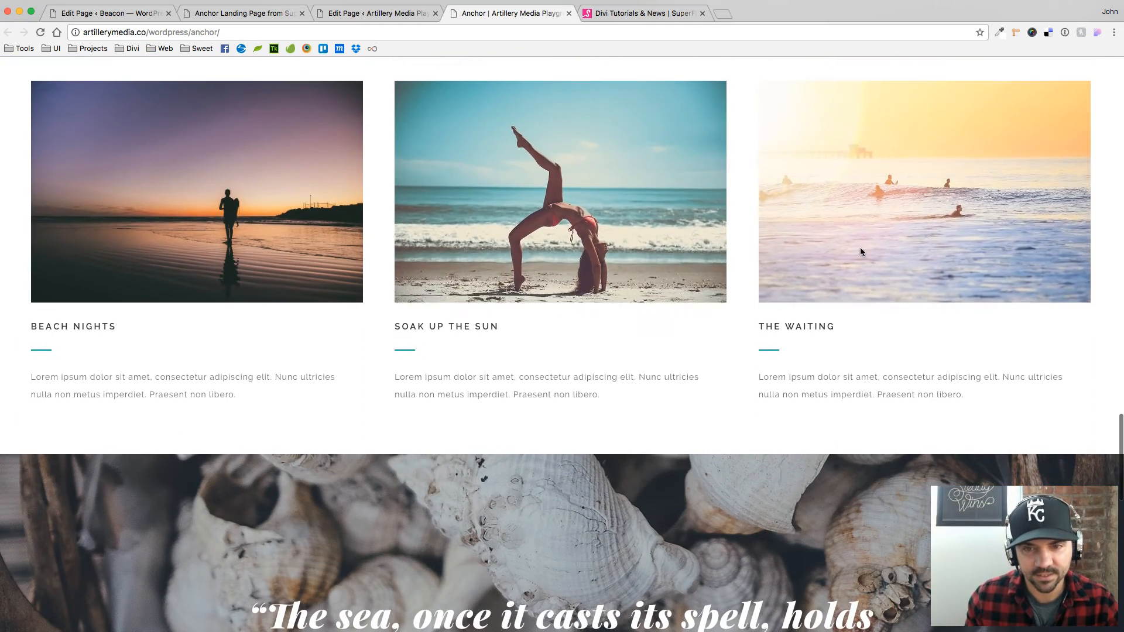
# Step: Clear the CSS class of the Image module beside the first Say Hello to Anchor text and update the page
pyautogui.click(357, 18)
pyautogui.scroll(-8, 507, 394)
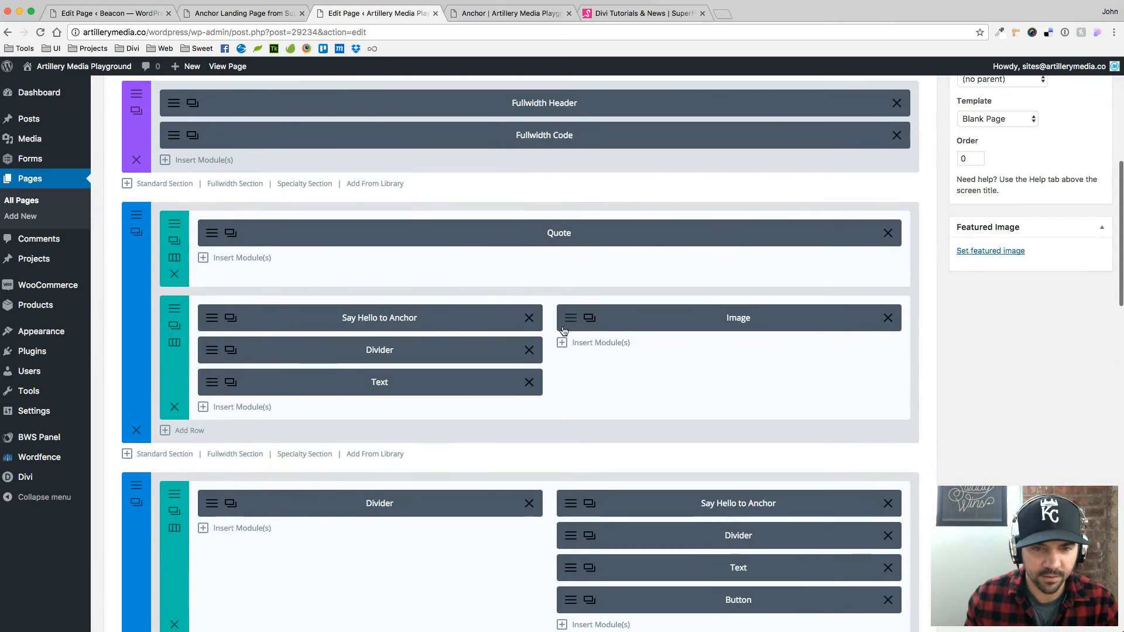
pyautogui.click(588, 317)
pyautogui.click(606, 165)
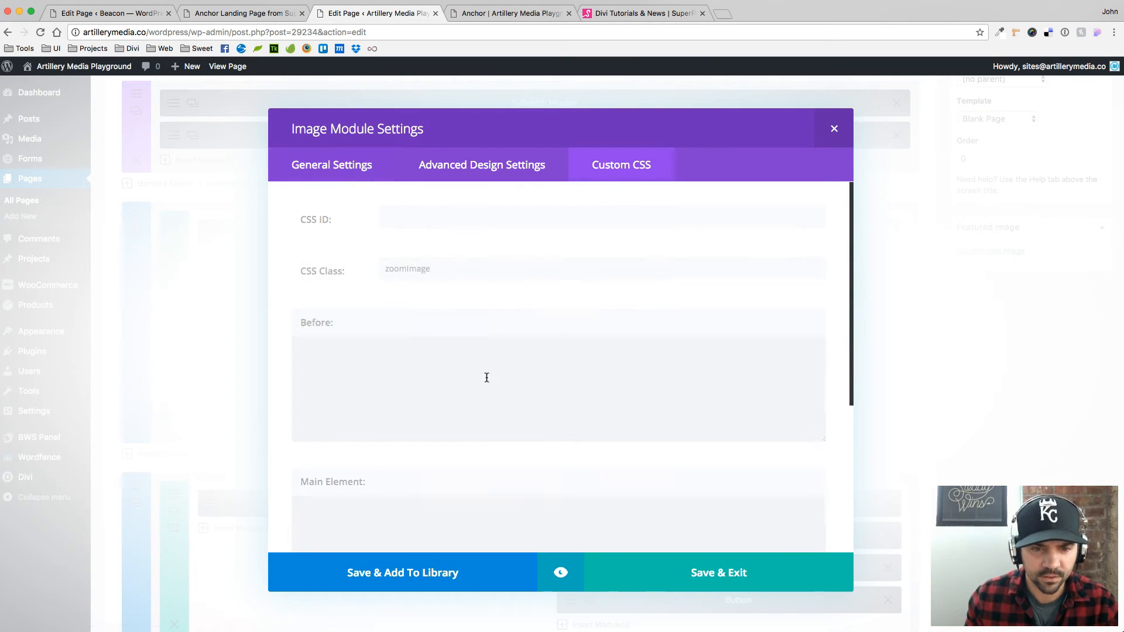
pyautogui.moveTo(459, 267); pyautogui.dragTo(353, 267)
pyautogui.press('BackSpace')
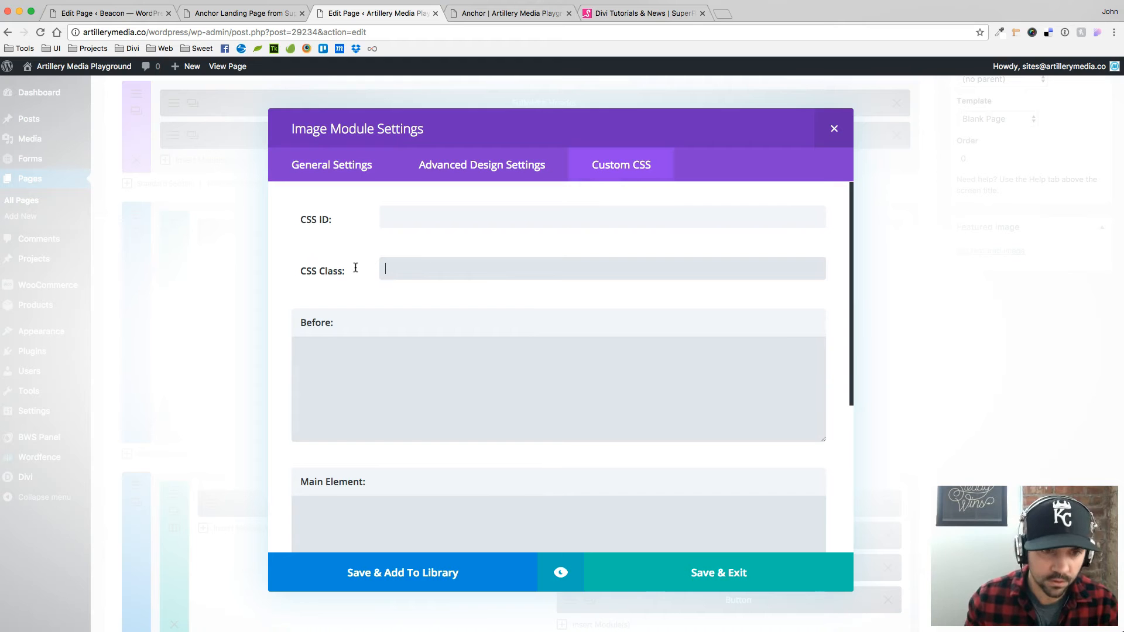
pyautogui.click(730, 575)
pyautogui.scroll(5, 956, 326)
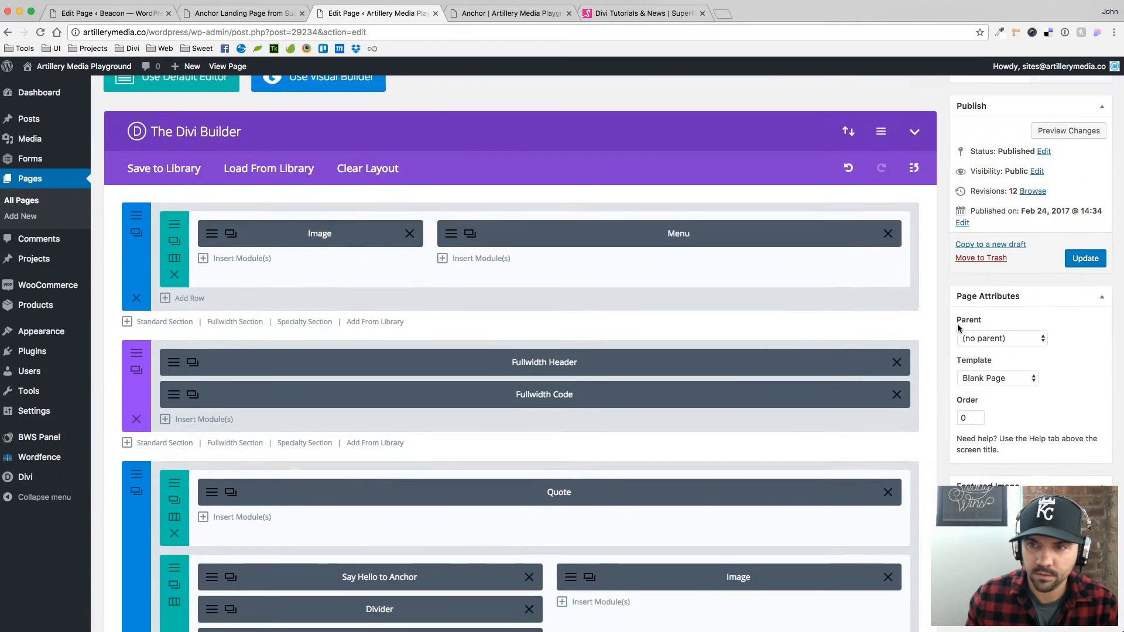
pyautogui.scroll(1, 958, 328)
pyautogui.click(1085, 274)
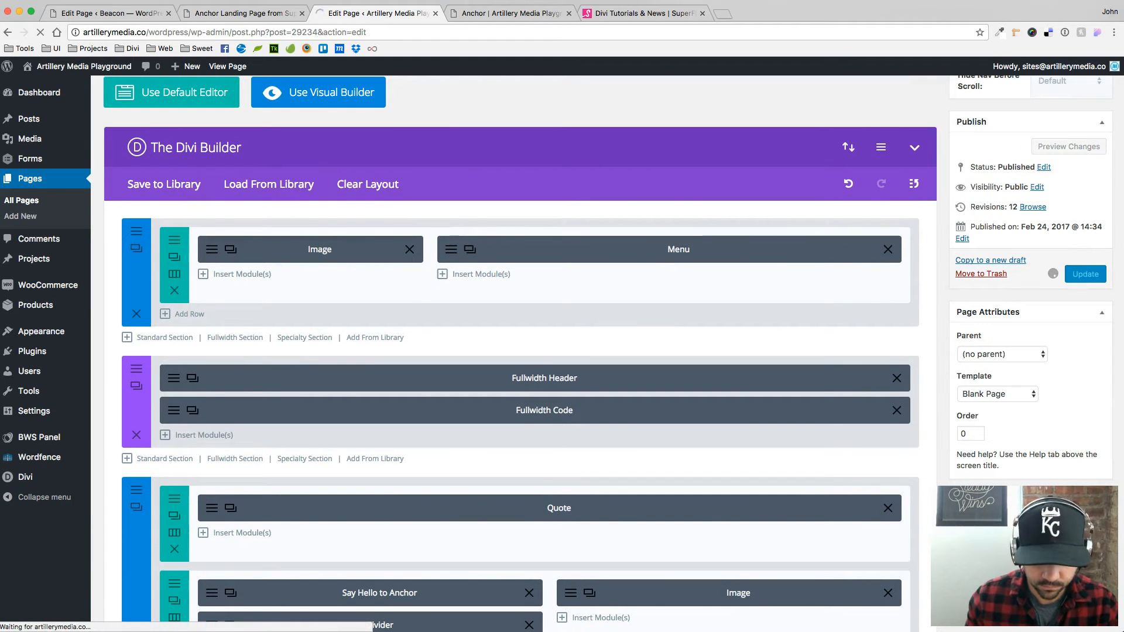
# Step: Examine the scale value of the .imageWrap img:hover rule and the waypoint rules in custom.css, and return to the live Anchor page
pyautogui.press('super+Tab')
pyautogui.click(167, 296)
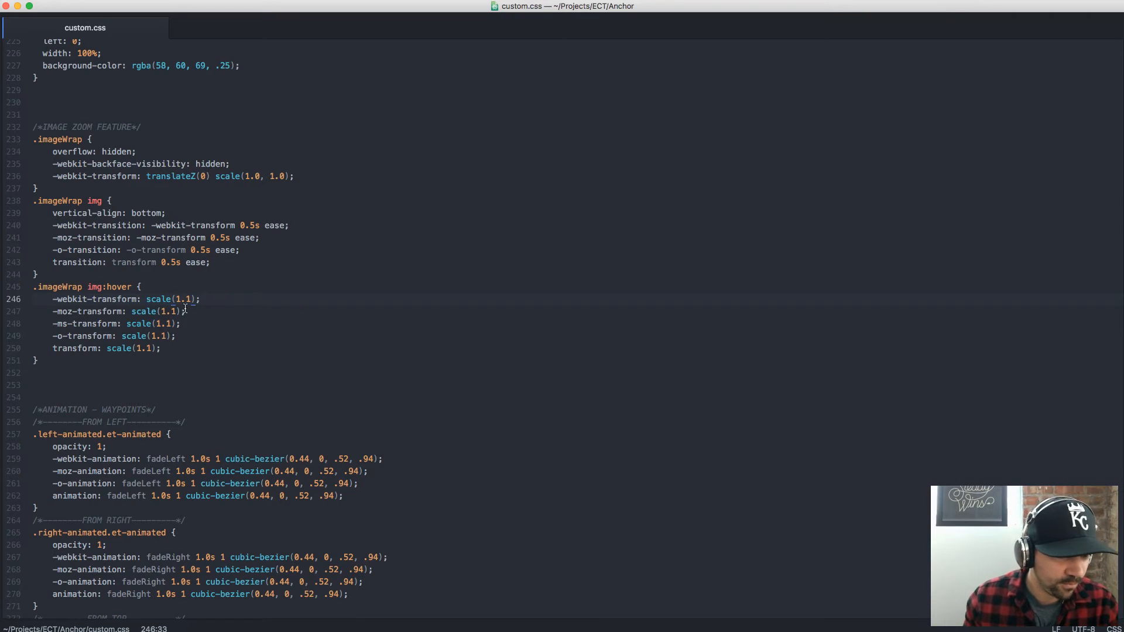
pyautogui.moveTo(177, 299); pyautogui.dragTo(187, 299)
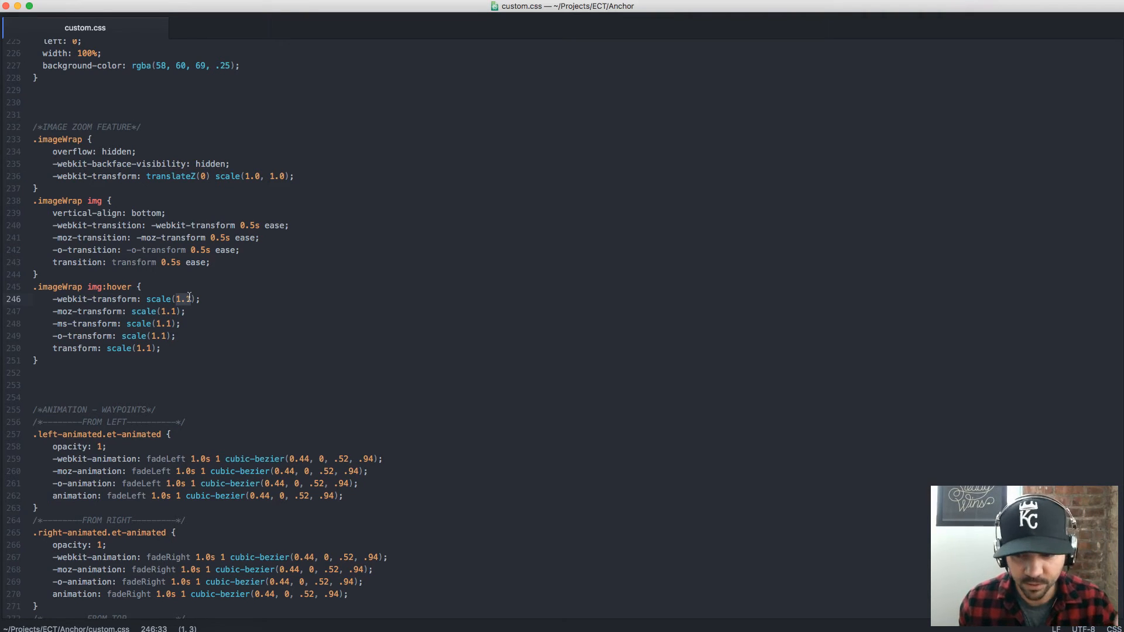
pyautogui.scroll(-5, 470, 365)
pyautogui.scroll(-1, 526, 371)
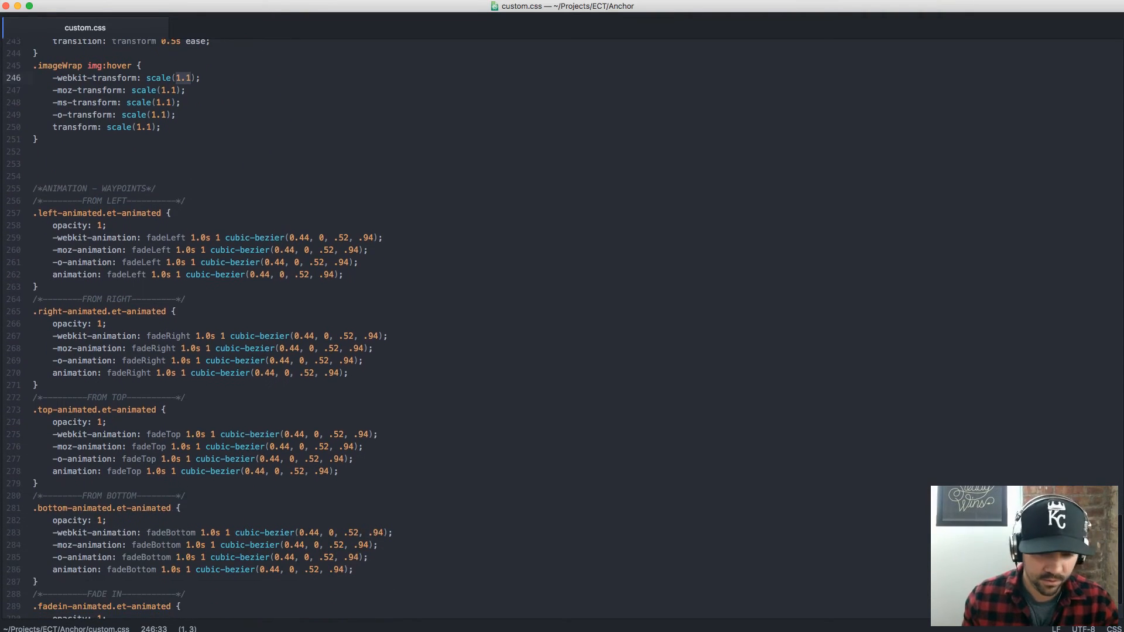
pyautogui.press('super+Tab')
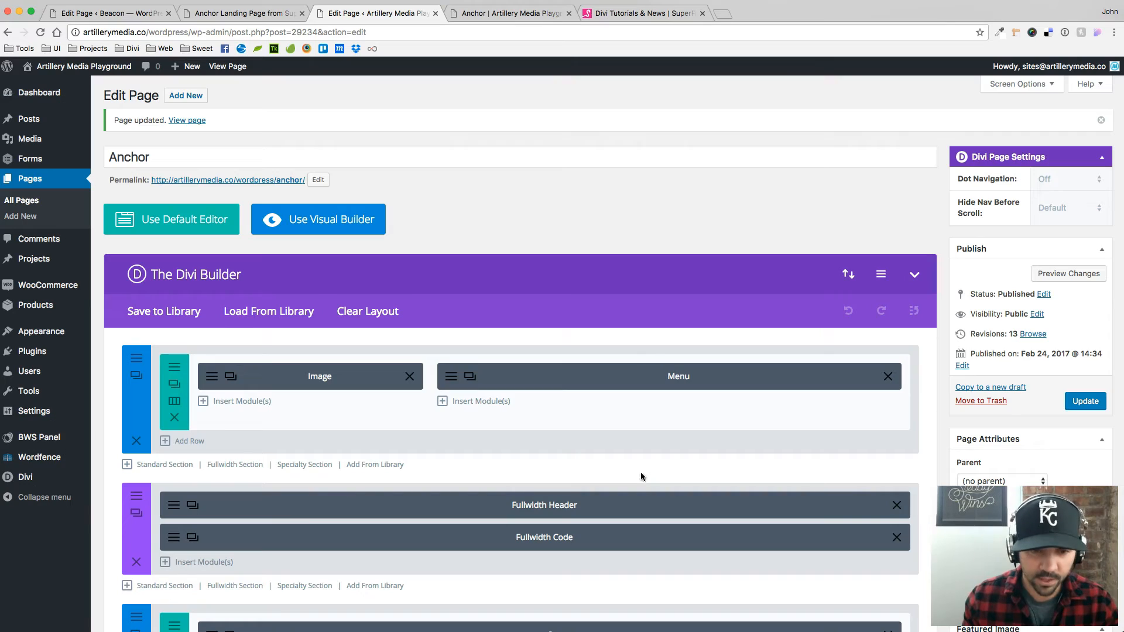
pyautogui.click(514, 14)
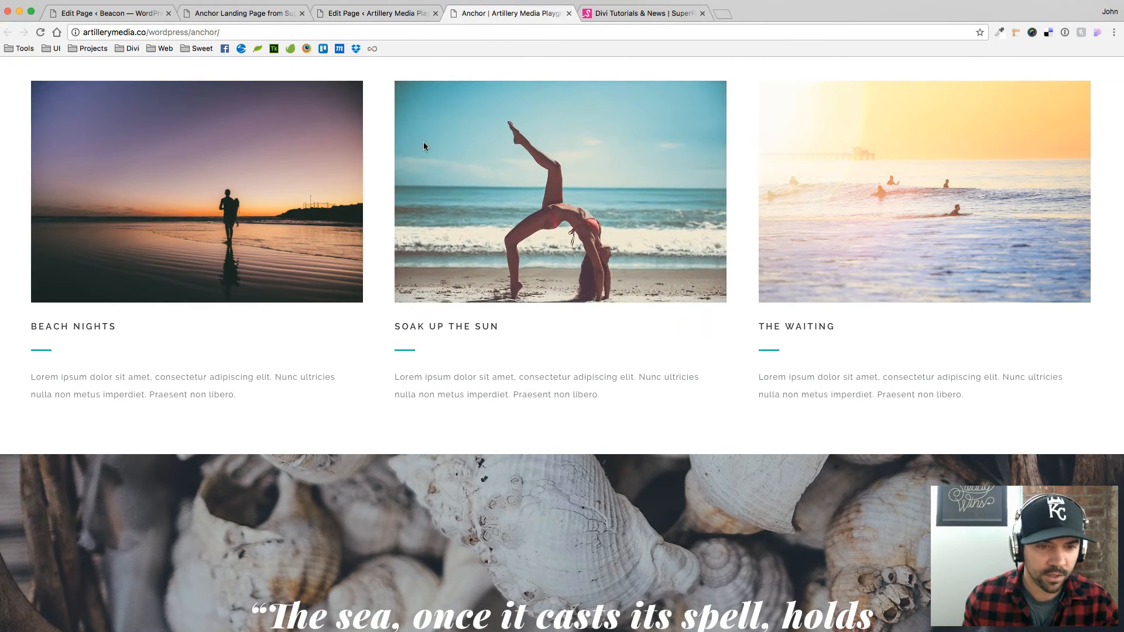
# Step: Find the quote section with the whale background on the live Anchor page
pyautogui.scroll(-4, 424, 145)
pyautogui.click(381, 12)
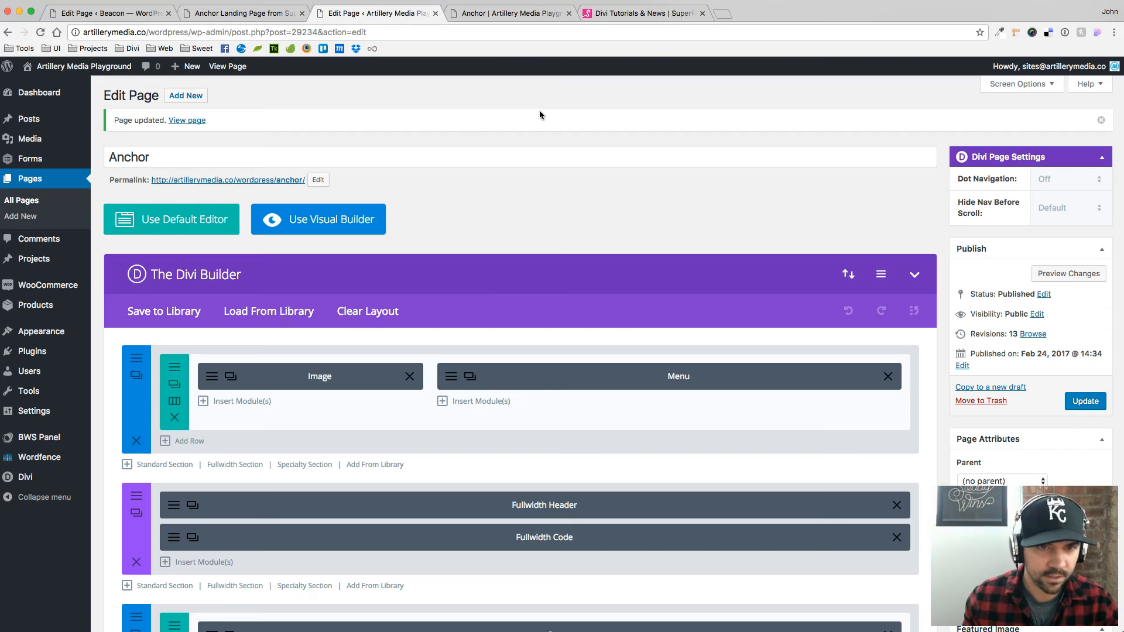
pyautogui.click(512, 15)
pyautogui.scroll(20, 560, 247)
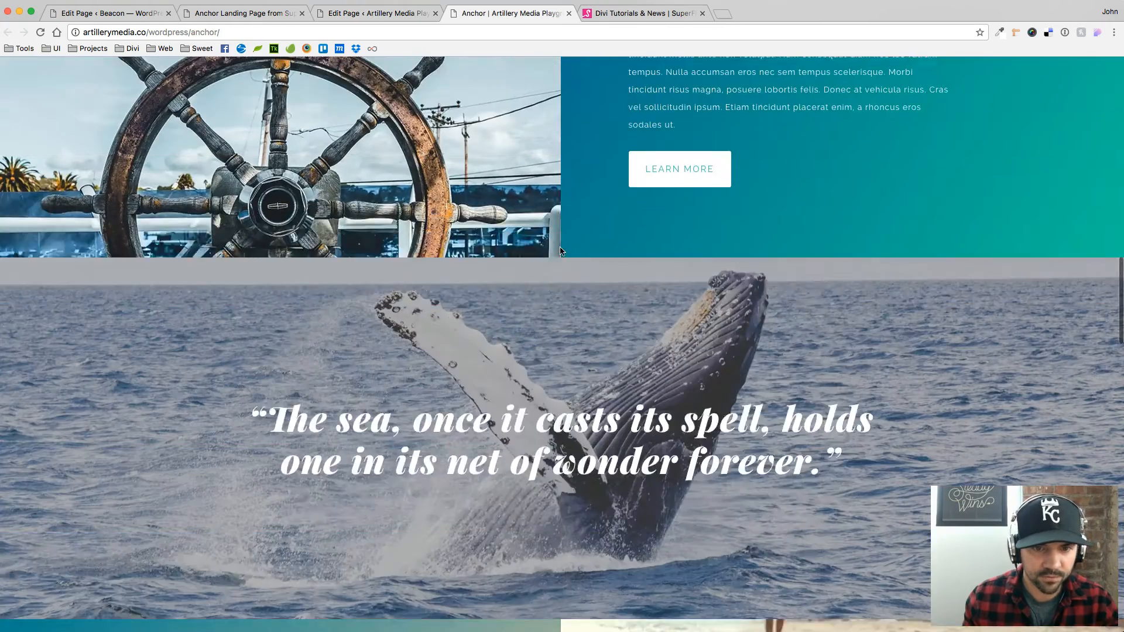
pyautogui.scroll(-2, 560, 247)
# Step: Cut the CSS class out of the whale quote section's custom CSS settings and save the section
pyautogui.click(379, 13)
pyautogui.scroll(-10, 434, 331)
pyautogui.scroll(1, 434, 332)
pyautogui.scroll(-5, 434, 330)
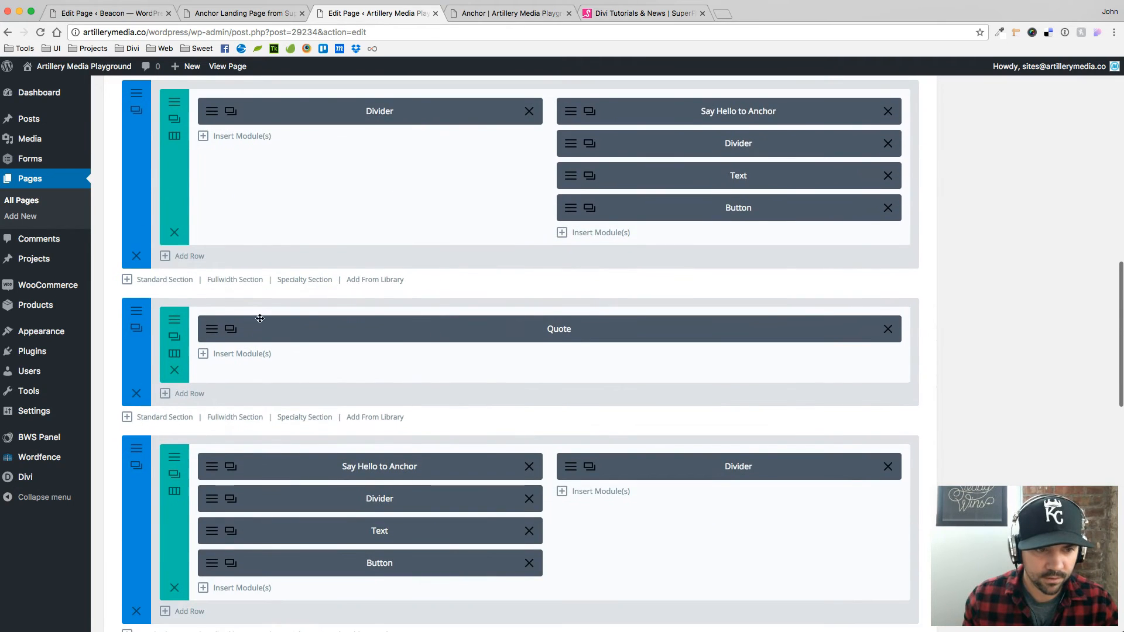
pyautogui.click(134, 312)
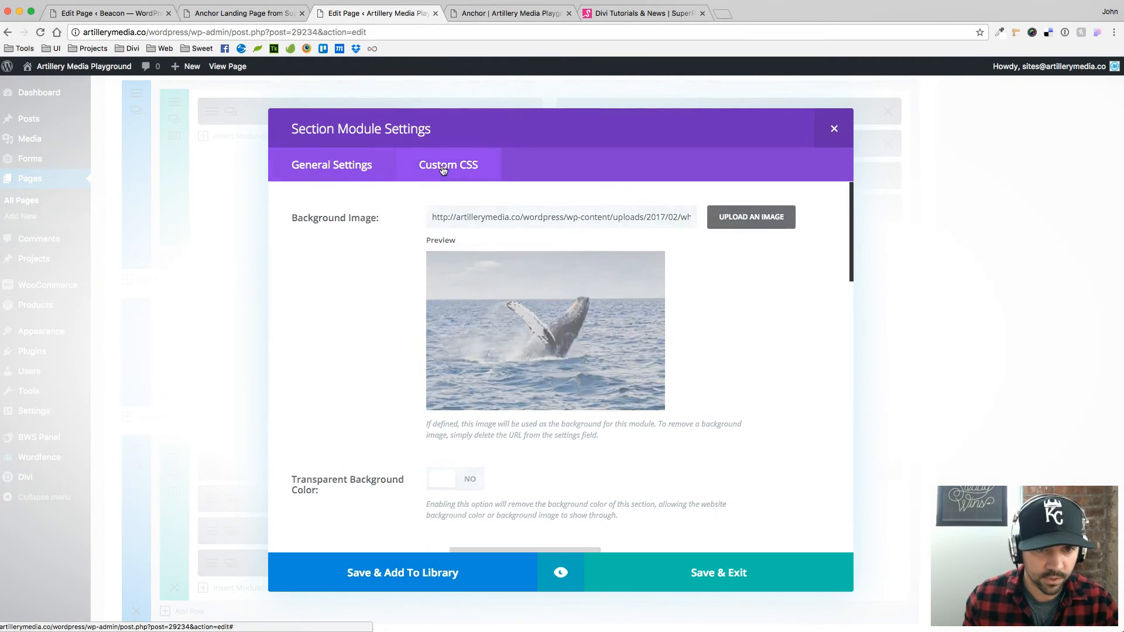
pyautogui.click(443, 168)
pyautogui.moveTo(446, 261); pyautogui.dragTo(309, 268)
pyautogui.press('super+c')
pyautogui.press('BackSpace')
pyautogui.click(722, 572)
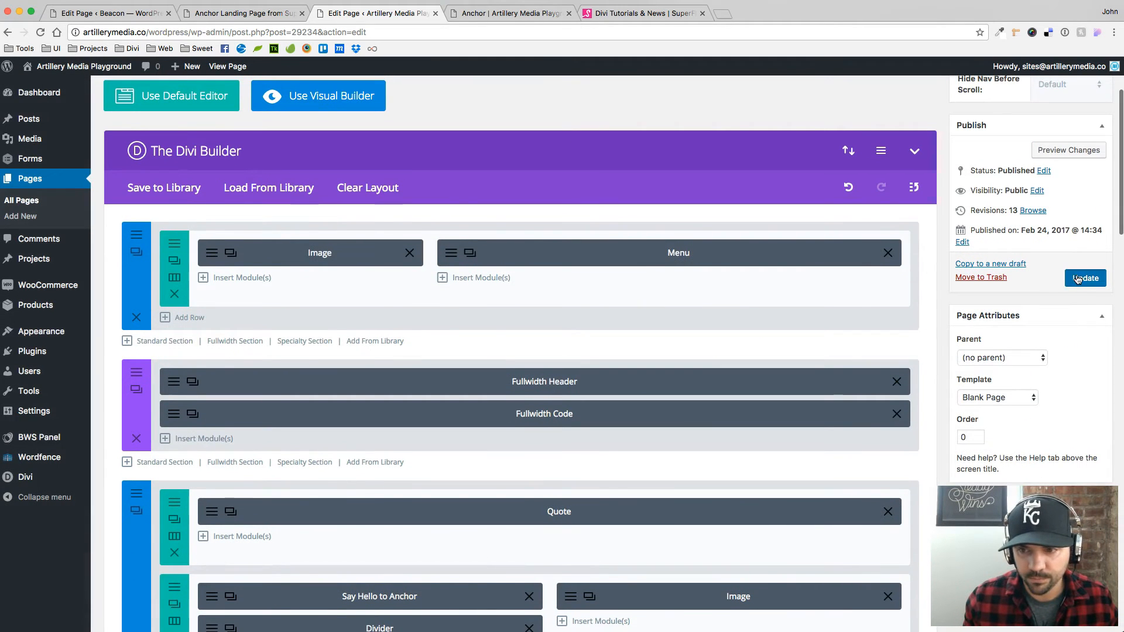
# Step: Update the page and reload the live Anchor page to check the whale section without its overlay class
pyautogui.click(1085, 278)
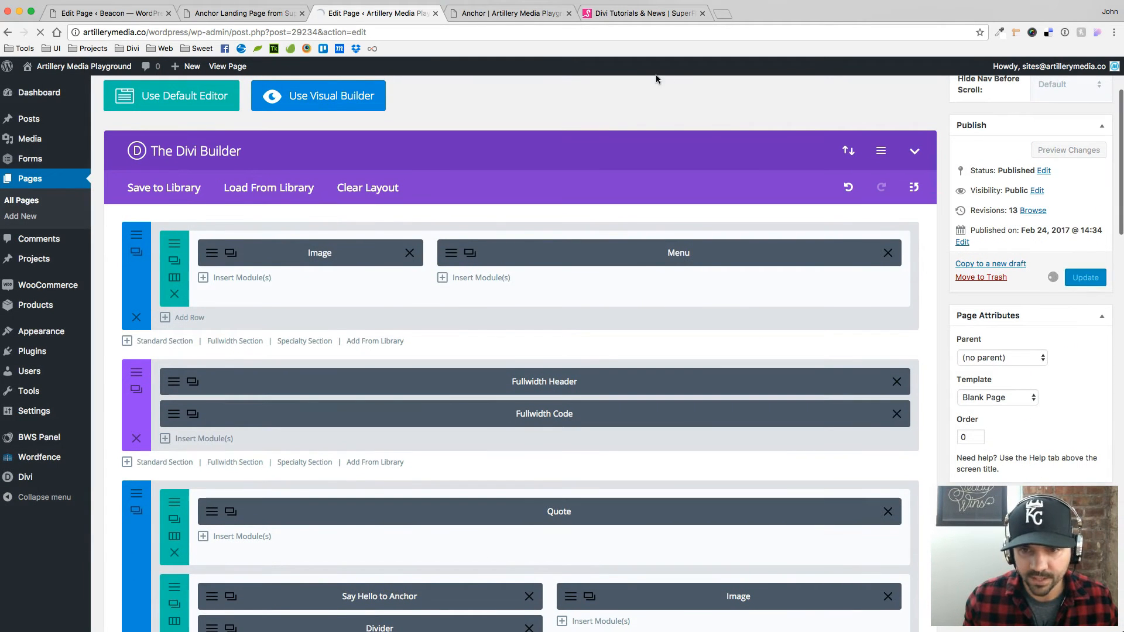
pyautogui.click(501, 16)
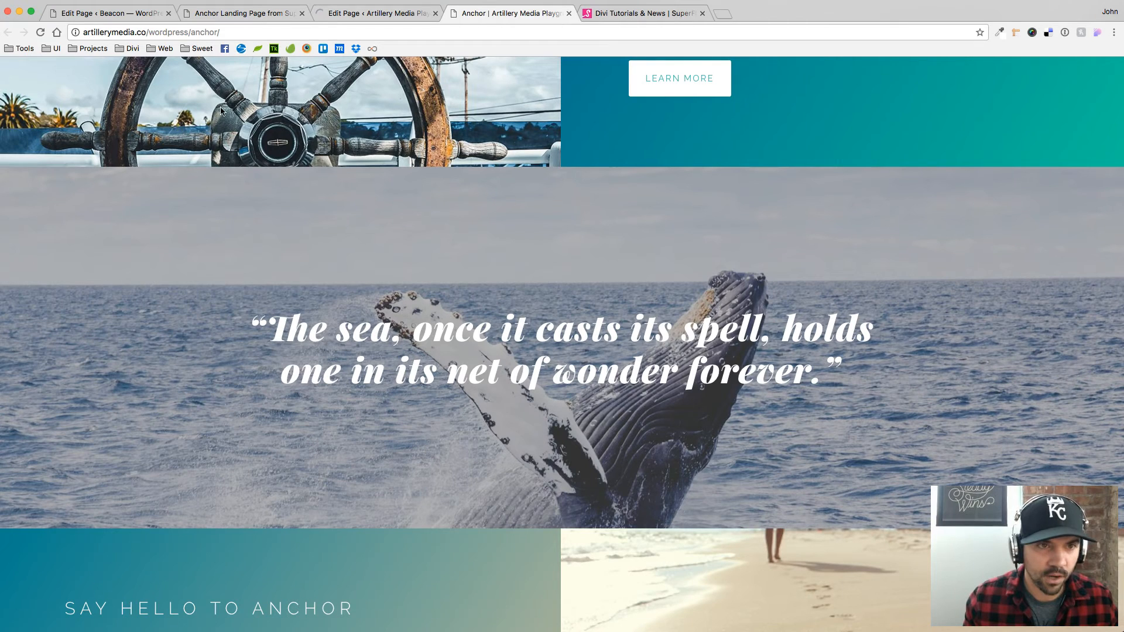
pyautogui.click(40, 33)
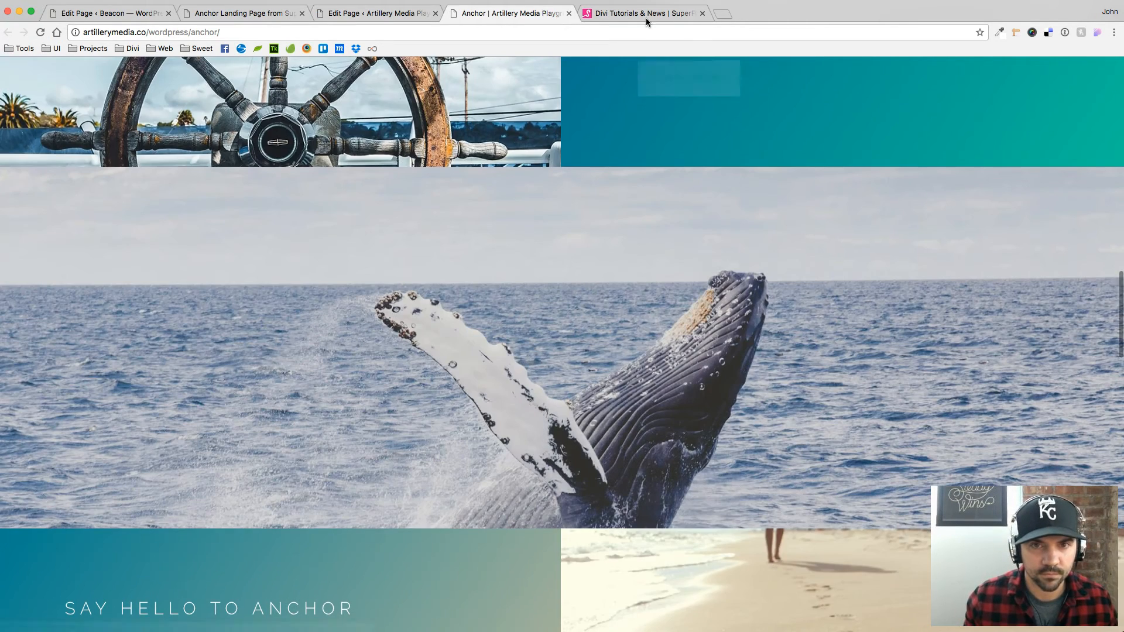
# Step: Open the blog tutorial "How to Create Color Overlays for Divi Sections", examine its steps and overlay code, and return to the live Anchor page
pyautogui.click(645, 14)
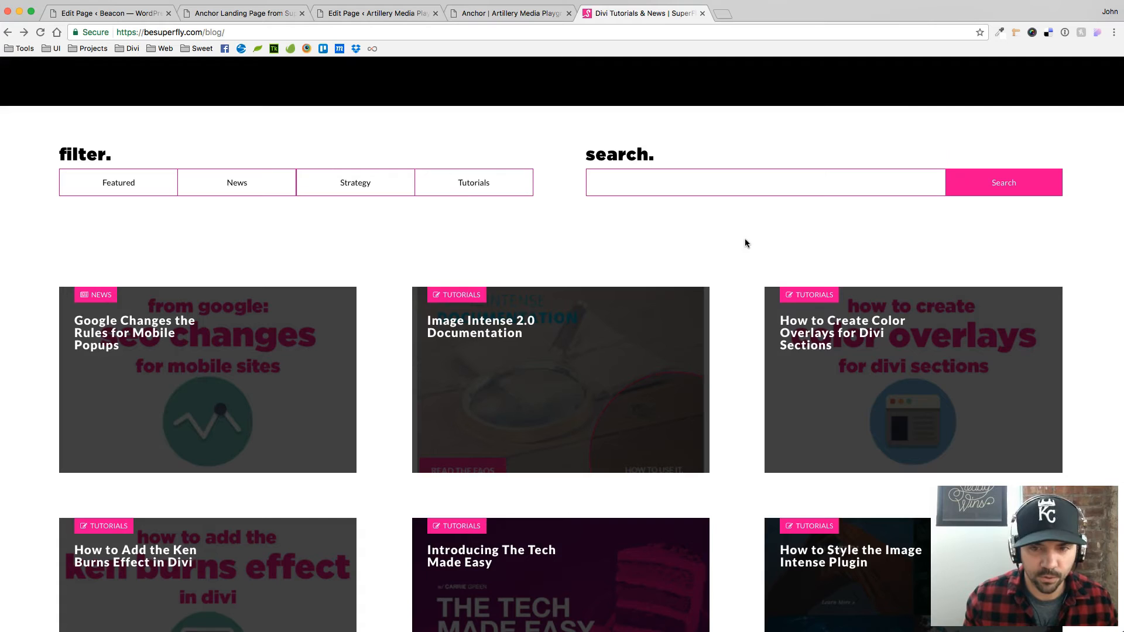
pyautogui.click(827, 335)
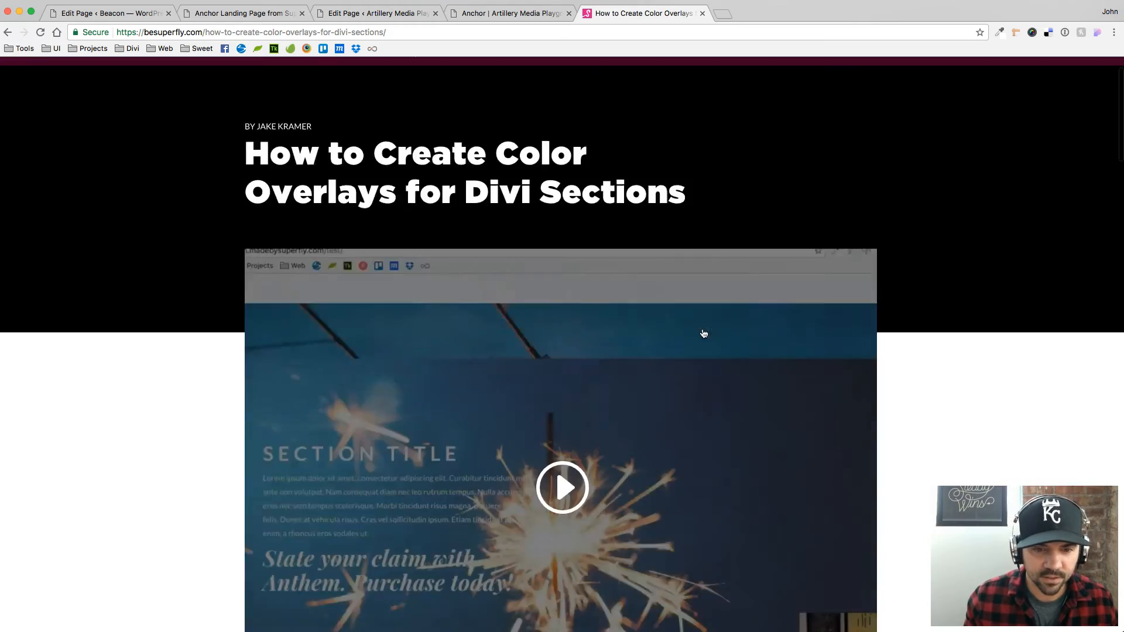
pyautogui.scroll(-4, 703, 334)
pyautogui.scroll(-3, 468, 487)
pyautogui.scroll(7, 622, 56)
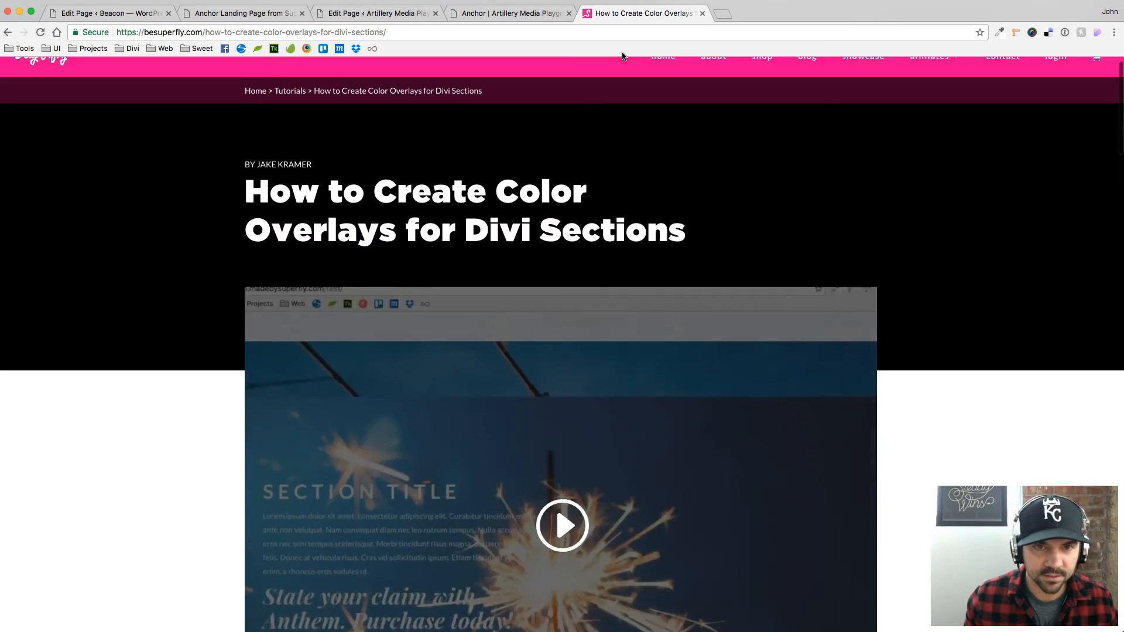
pyautogui.scroll(-10, 651, 299)
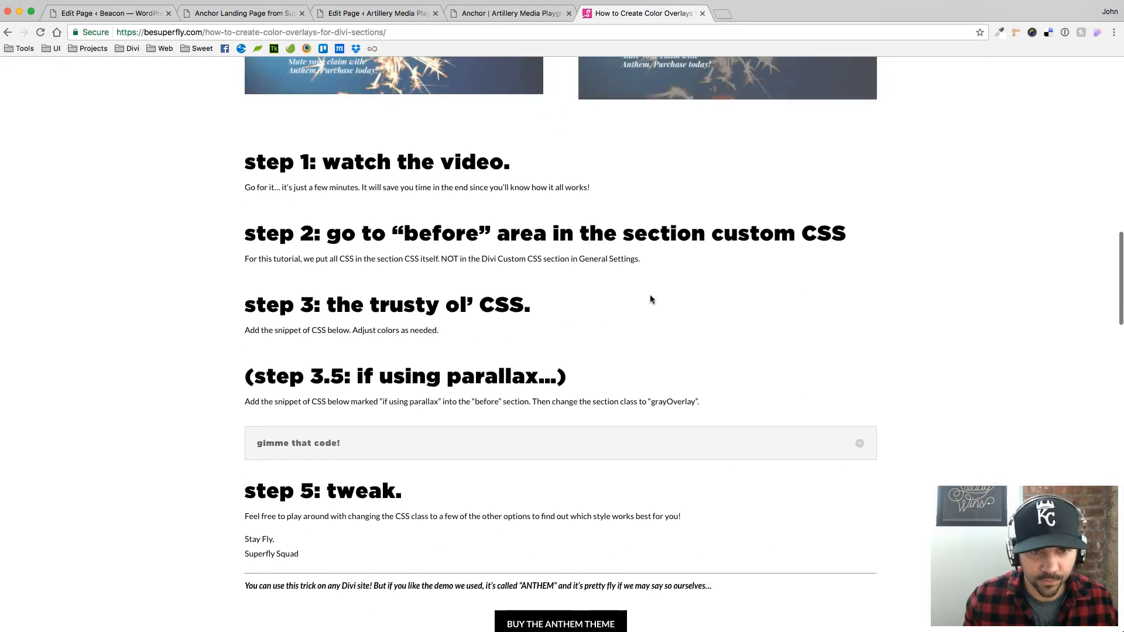
pyautogui.scroll(1, 526, 275)
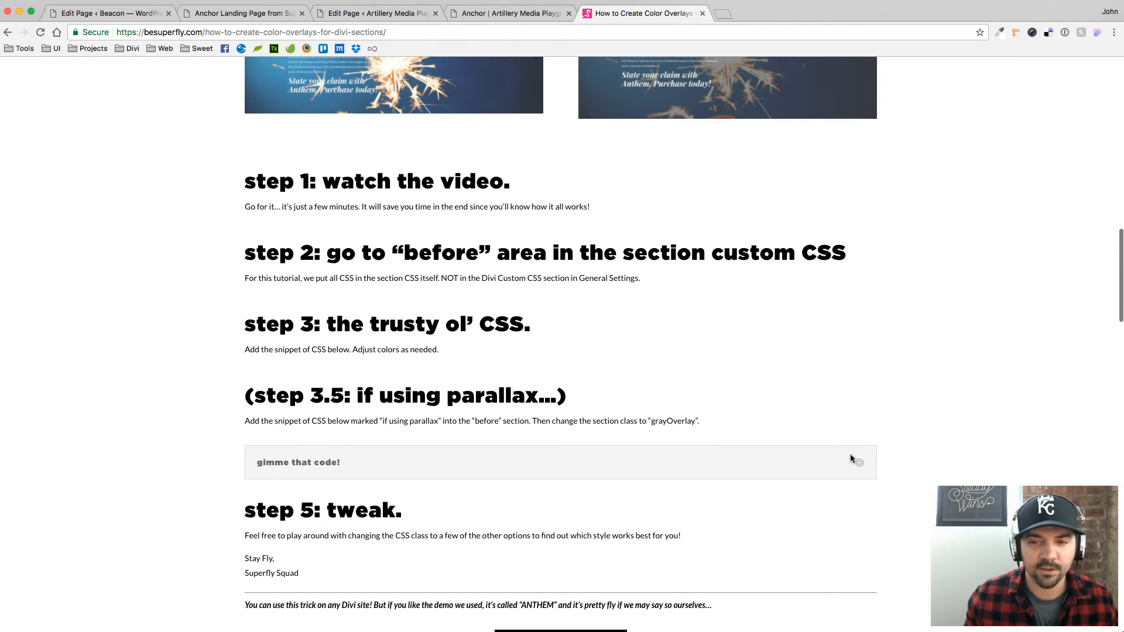
pyautogui.click(861, 466)
pyautogui.scroll(-5, 527, 392)
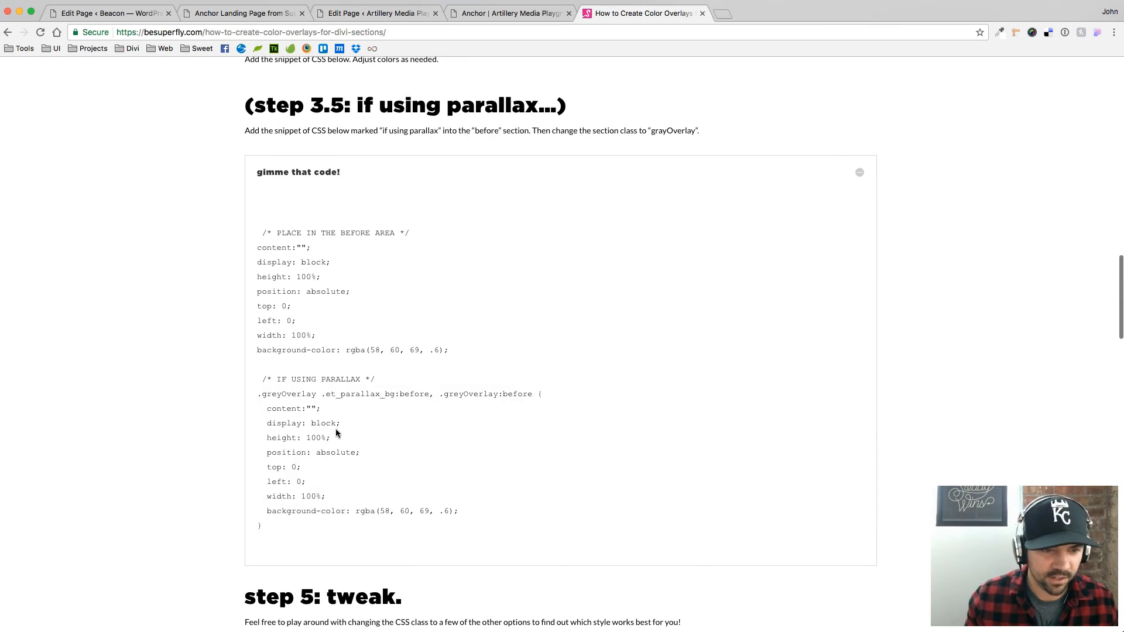
pyautogui.scroll(15, 670, 99)
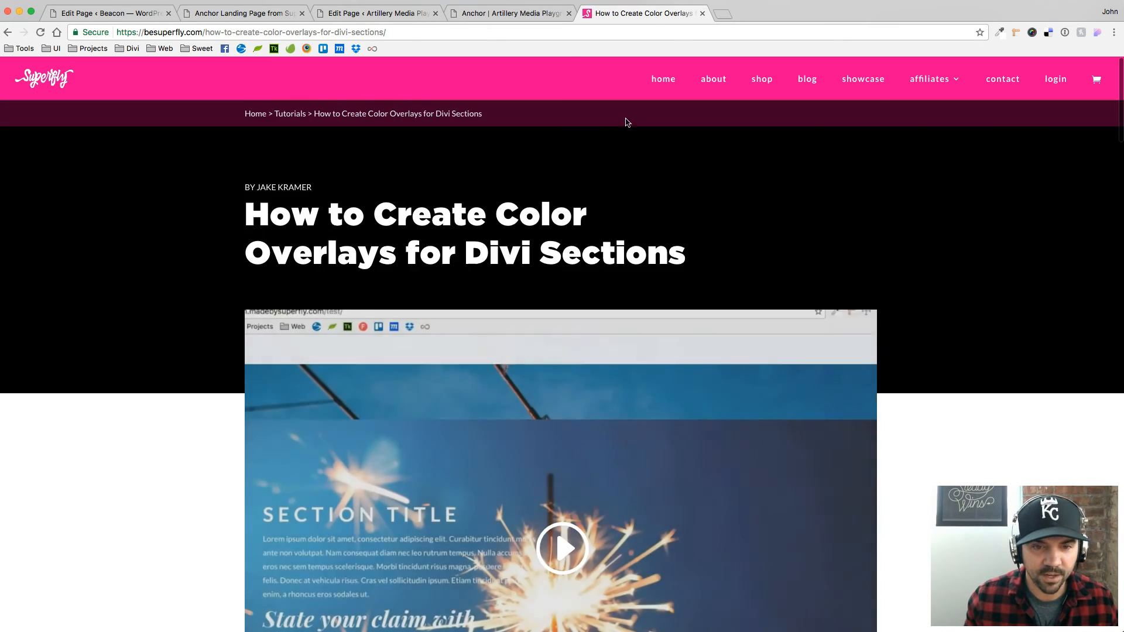
pyautogui.click(553, 17)
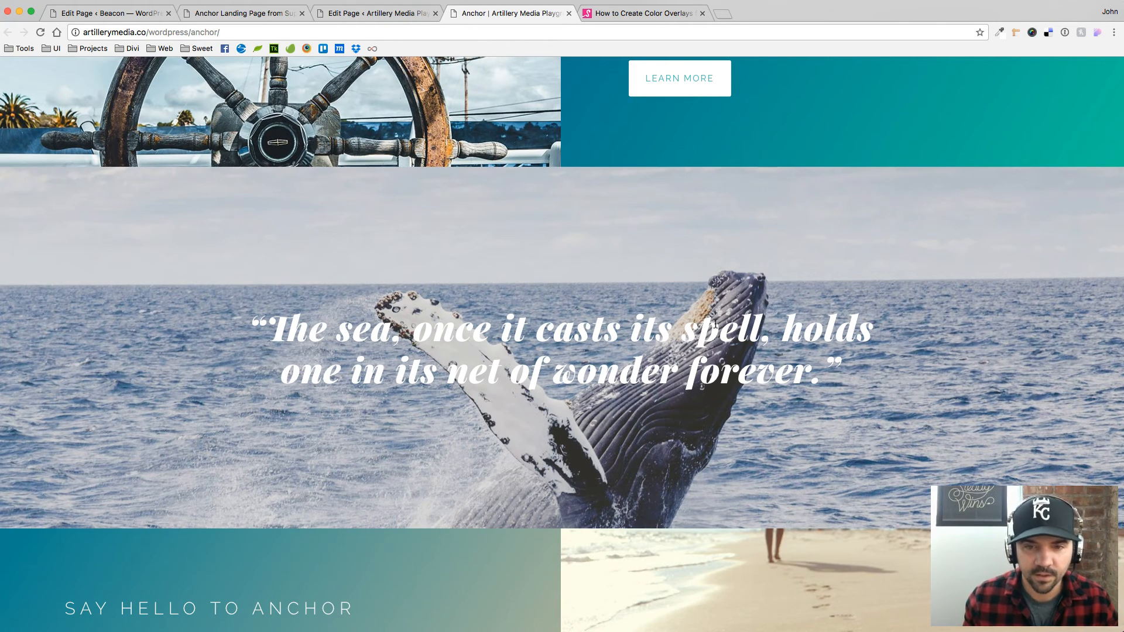
# Step: Set the CSS class of the whale quote section to "greyOverlay" and save the section
pyautogui.click(367, 14)
pyautogui.scroll(-15, 469, 325)
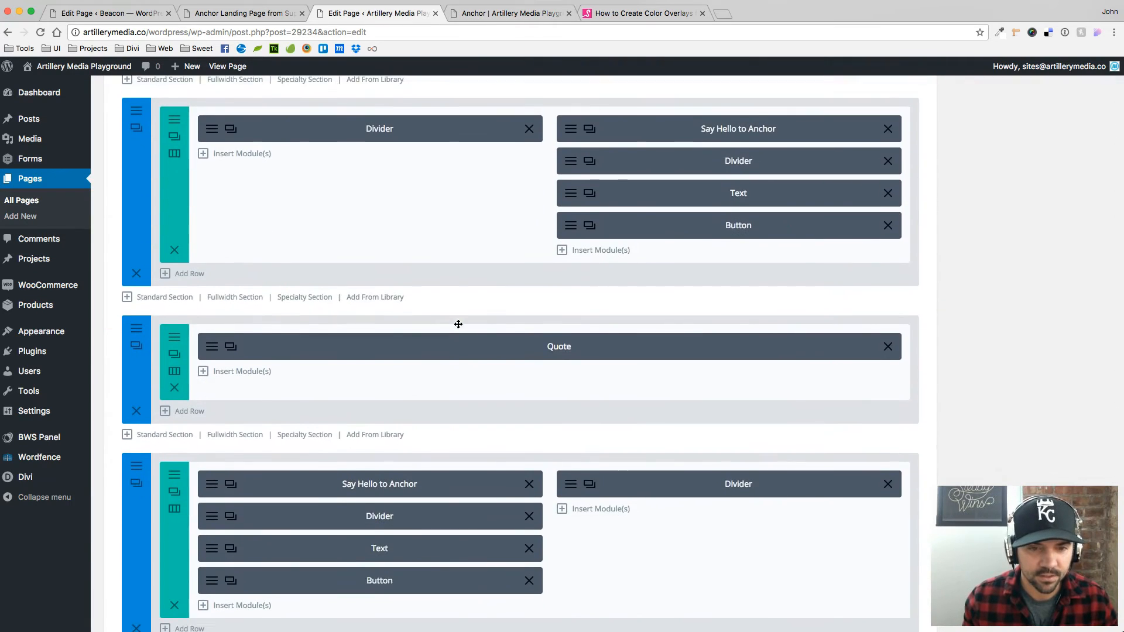
pyautogui.scroll(-4, 459, 324)
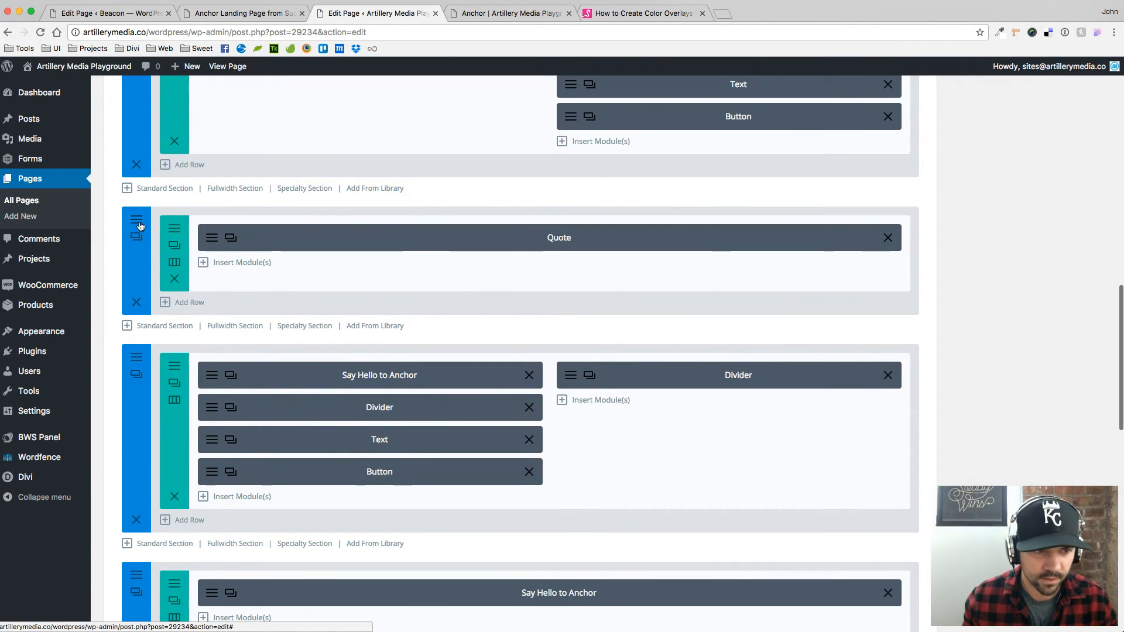
pyautogui.click(139, 221)
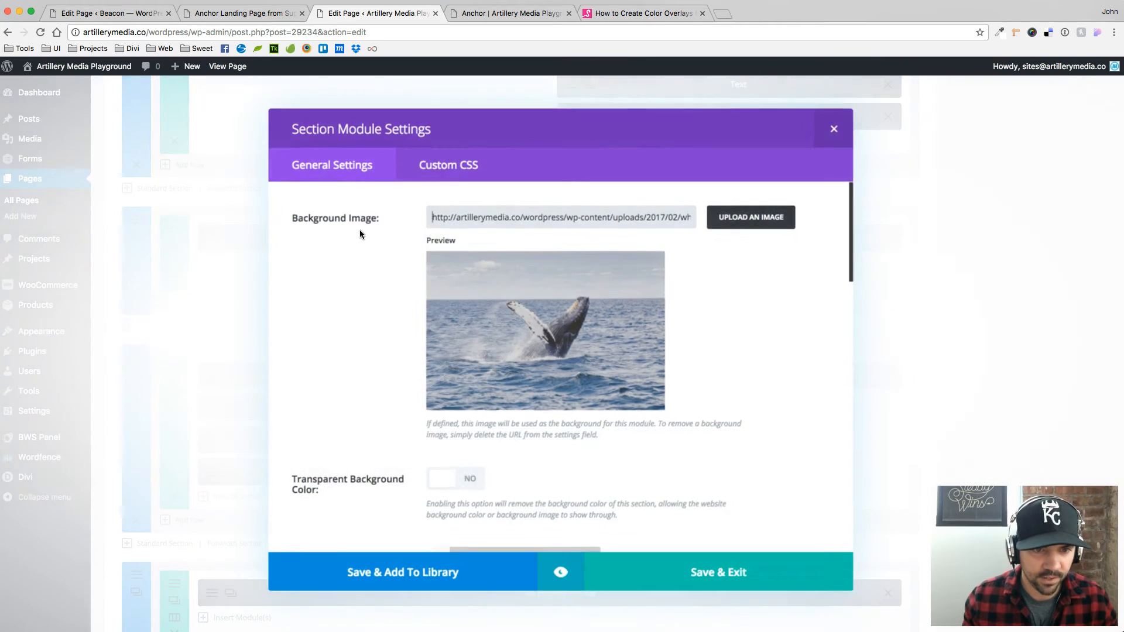
pyautogui.click(431, 166)
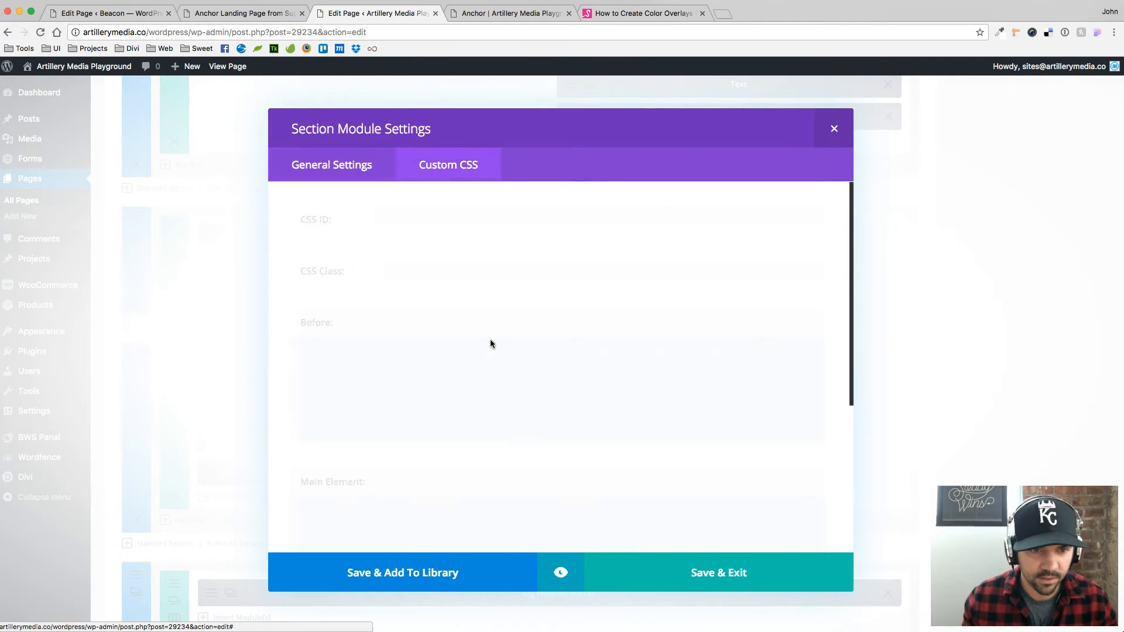
pyautogui.click(429, 274)
pyautogui.press('super+v')
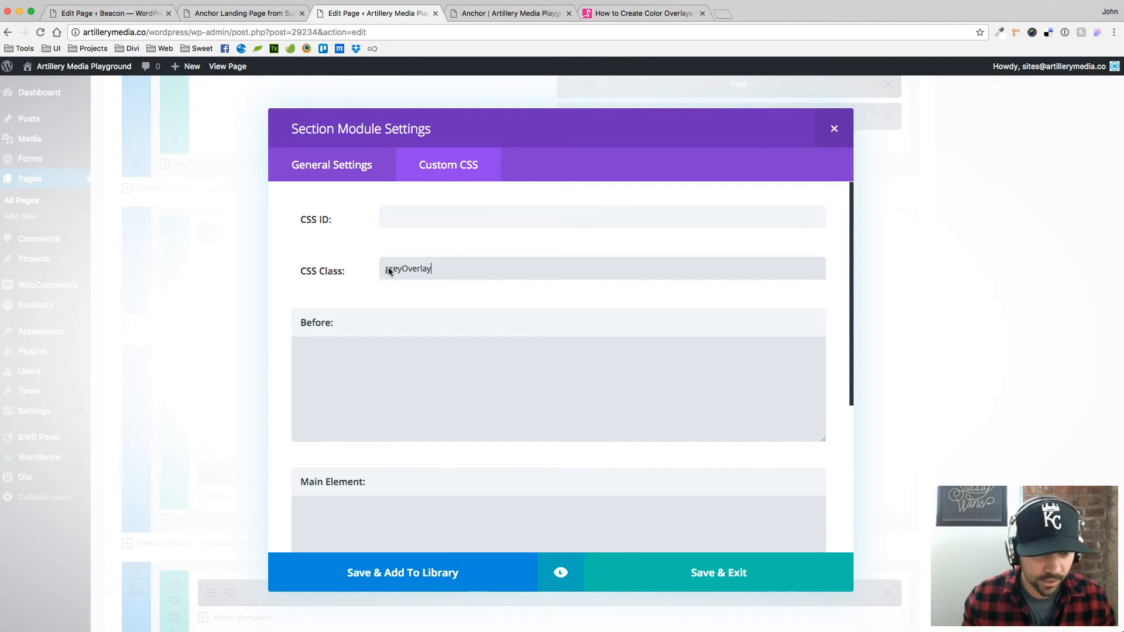
pyautogui.click(713, 572)
# Step: Update the page and reload the live Anchor page to check the overlay on the whale section
pyautogui.scroll(10, 1044, 274)
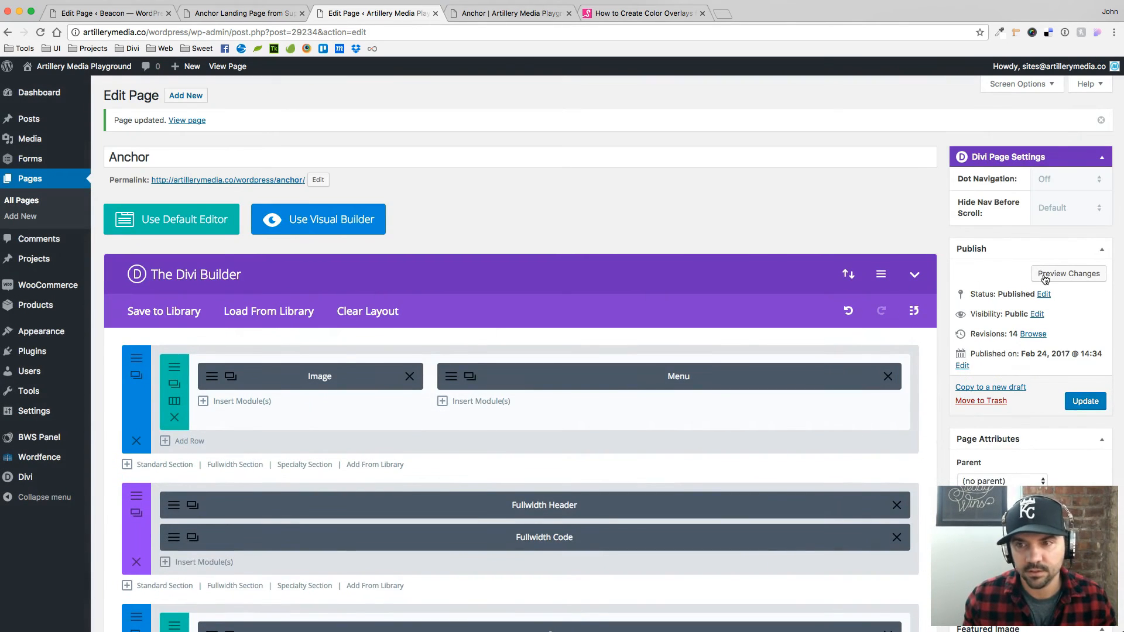
pyautogui.click(1085, 400)
pyautogui.click(508, 13)
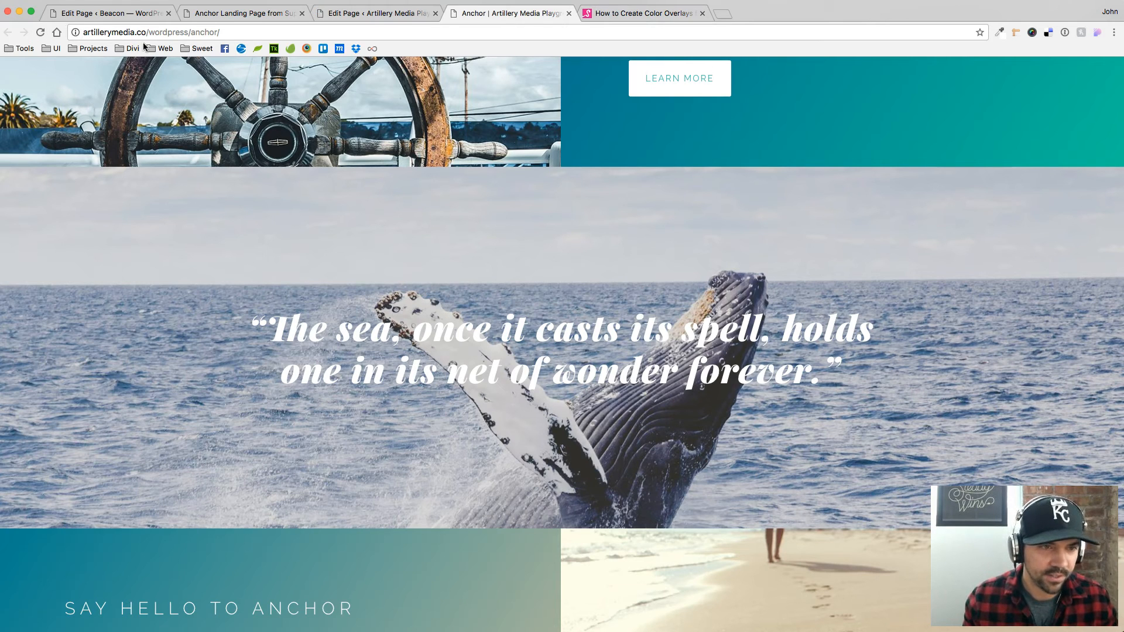
pyautogui.click(39, 32)
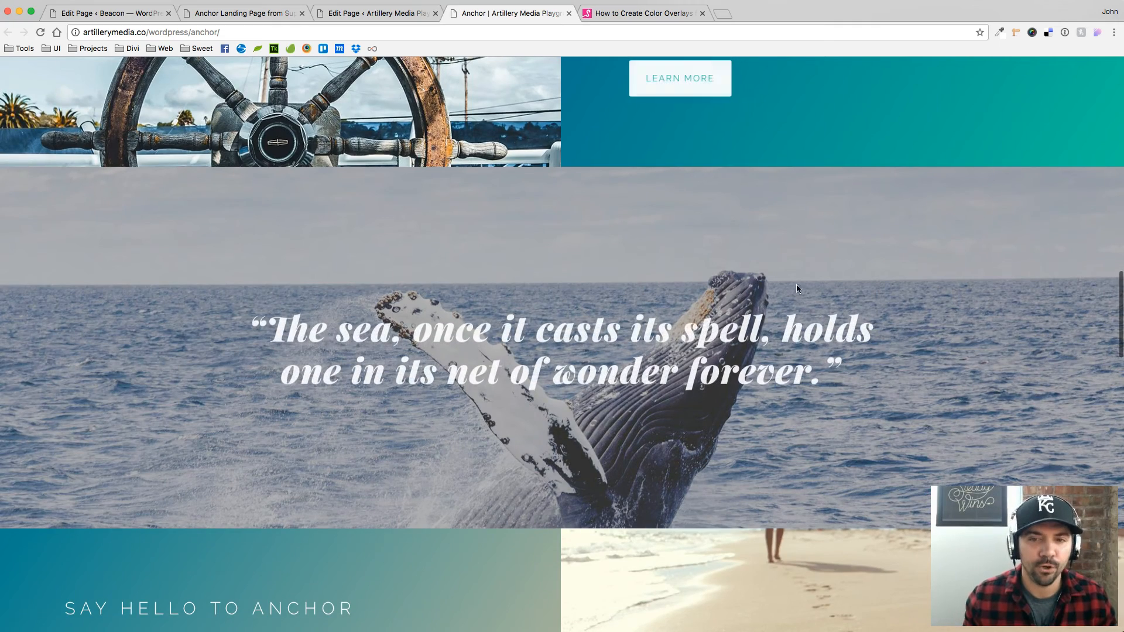
# Step: Inspect the whale section's et_parallax_bg element and examine the styles of its ::before overlay
pyautogui.rightClick(915, 205)
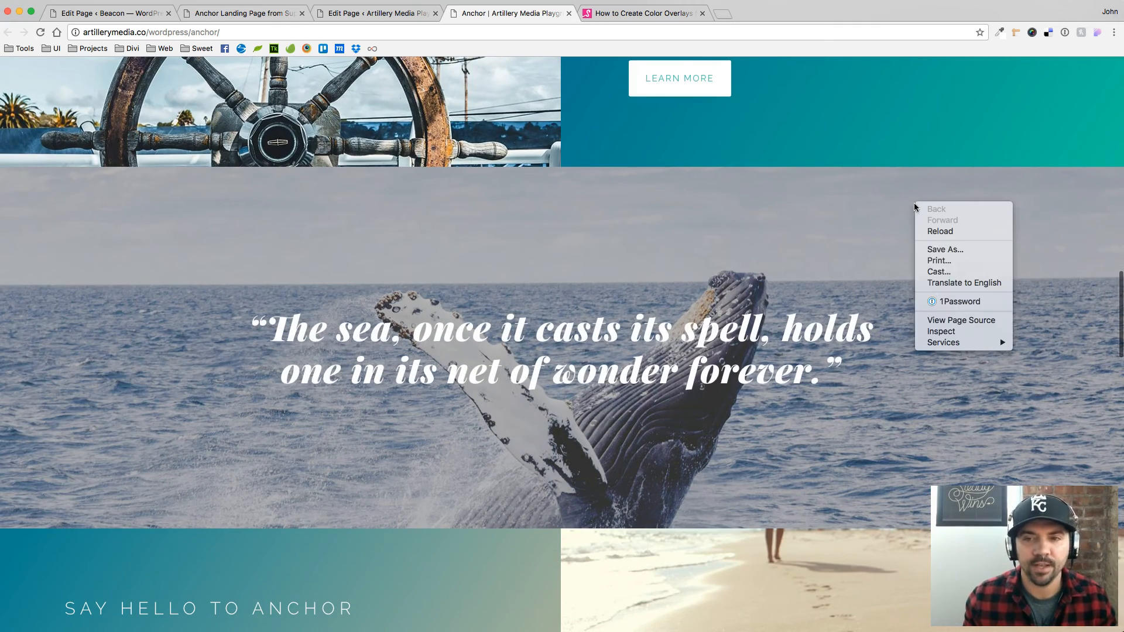
pyautogui.click(940, 331)
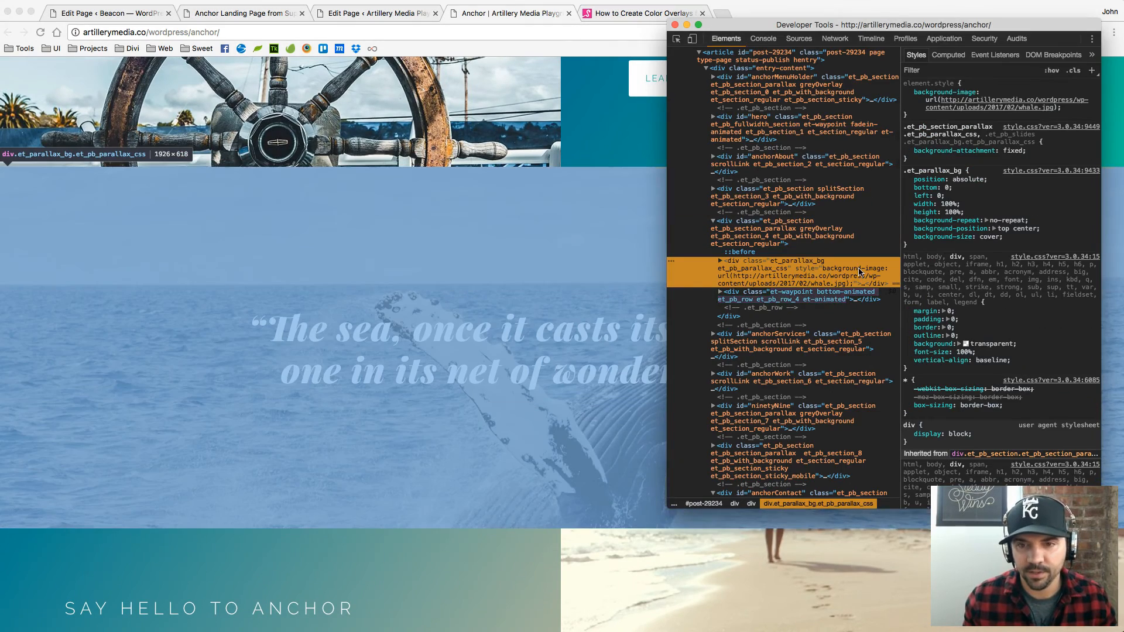
pyautogui.click(719, 261)
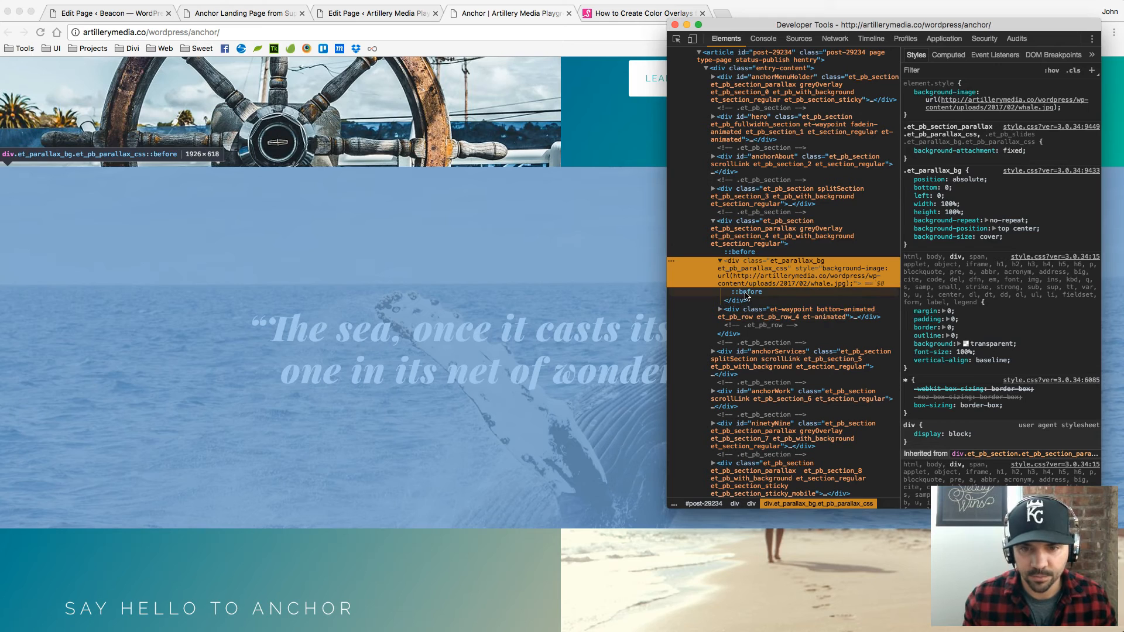
pyautogui.click(746, 293)
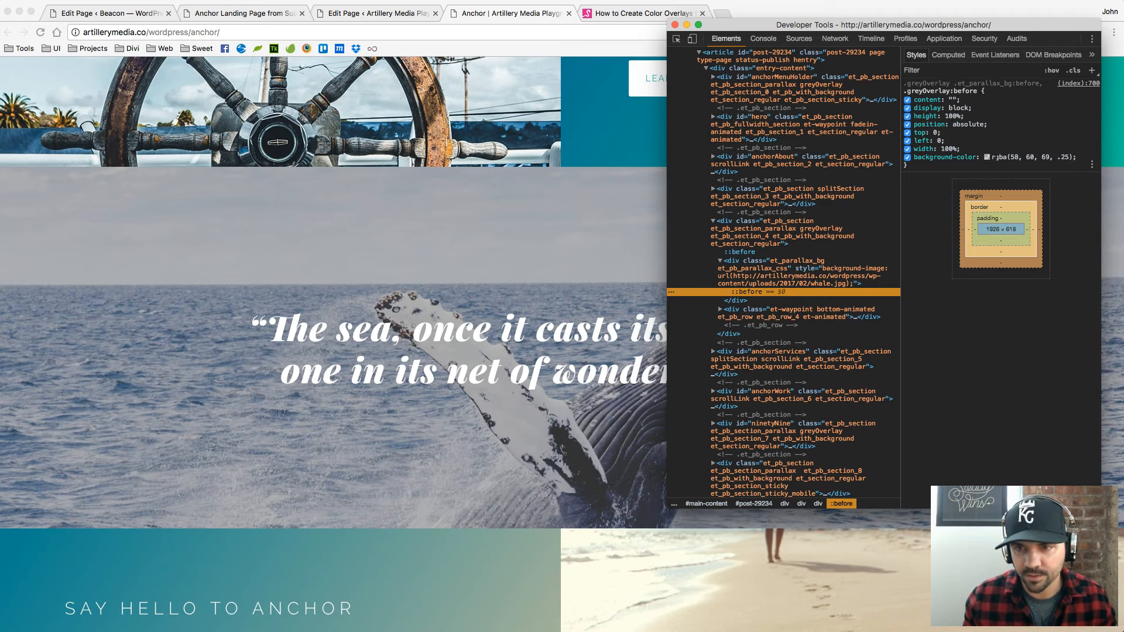
# Step: Change the inspected ::before overlay's background color to rgba(107, 171, 216, 0.76), select that value, and switch to custom.css in the code editor
pyautogui.click(987, 159)
pyautogui.moveTo(1033, 264); pyautogui.dragTo(1062, 267)
pyautogui.click(1079, 182)
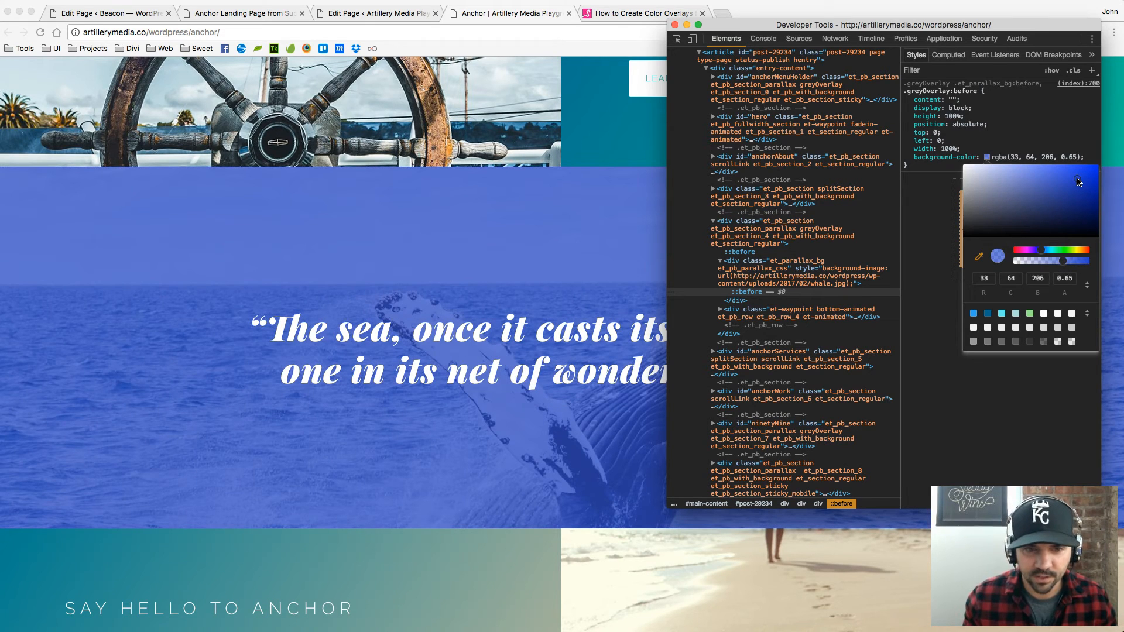
pyautogui.moveTo(1065, 267); pyautogui.dragTo(1079, 267)
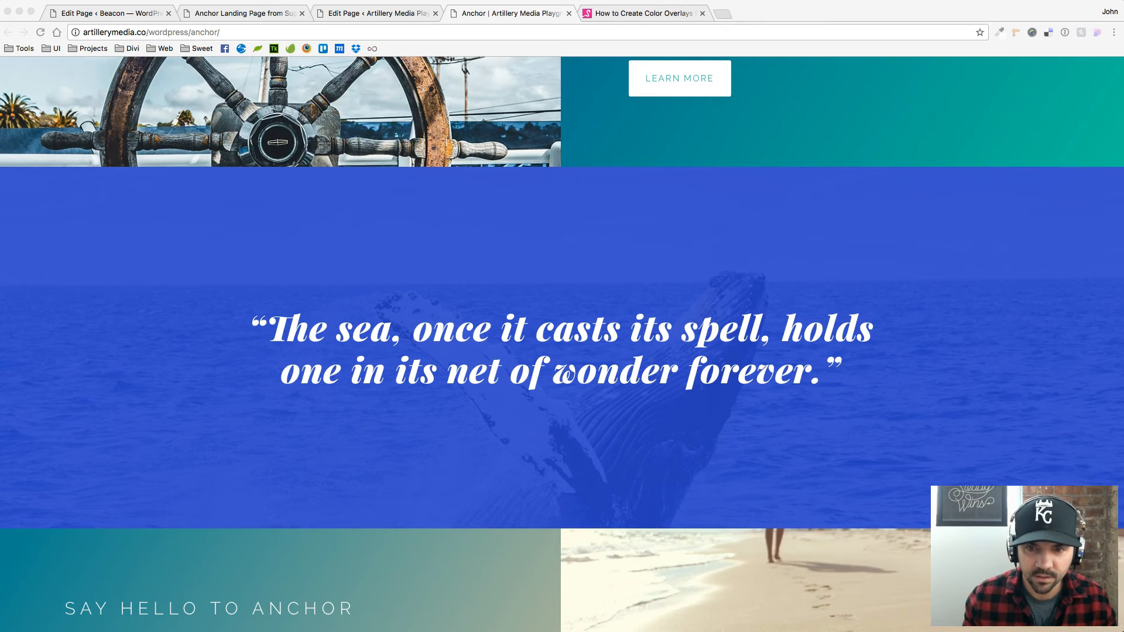
pyautogui.moveTo(737, 27); pyautogui.dragTo(686, 81)
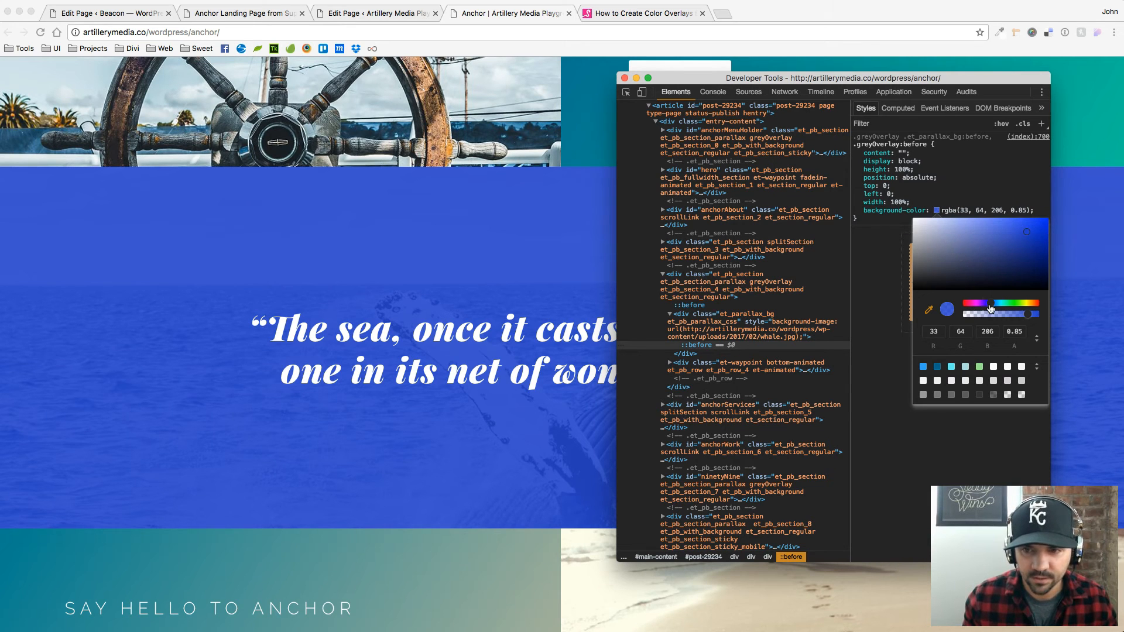
pyautogui.moveTo(993, 306)
pyautogui.mouseDown()
pyautogui.moveTo(965, 309)
pyautogui.moveTo(1008, 304)
pyautogui.moveTo(997, 308)
pyautogui.mouseUp()
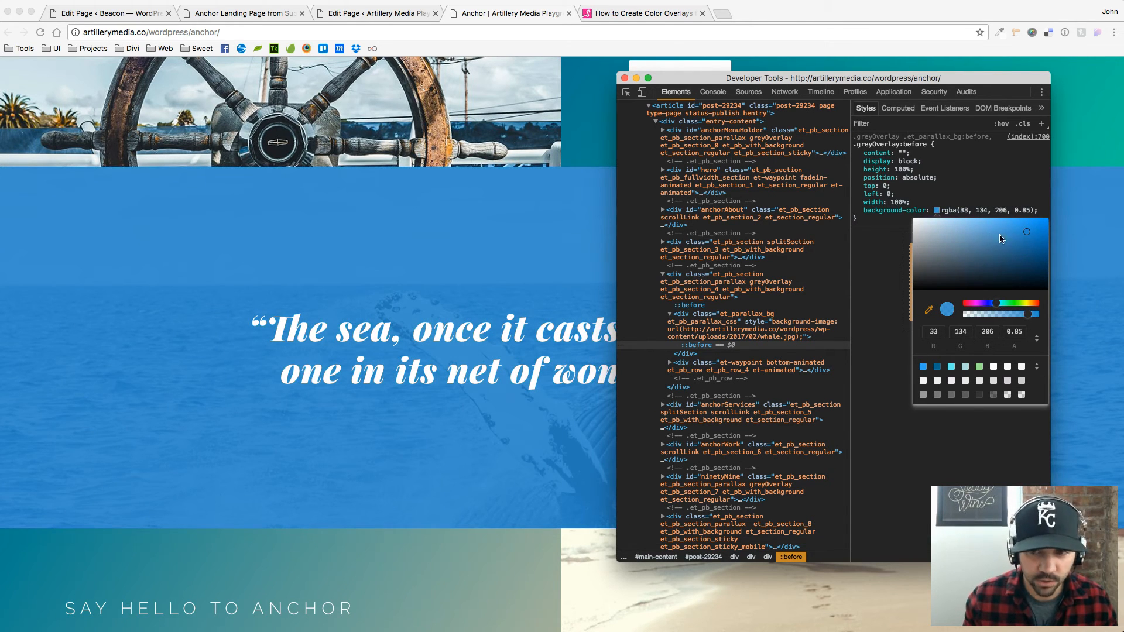
pyautogui.moveTo(978, 221)
pyautogui.mouseDown()
pyautogui.moveTo(988, 243)
pyautogui.moveTo(982, 230)
pyautogui.mouseUp()
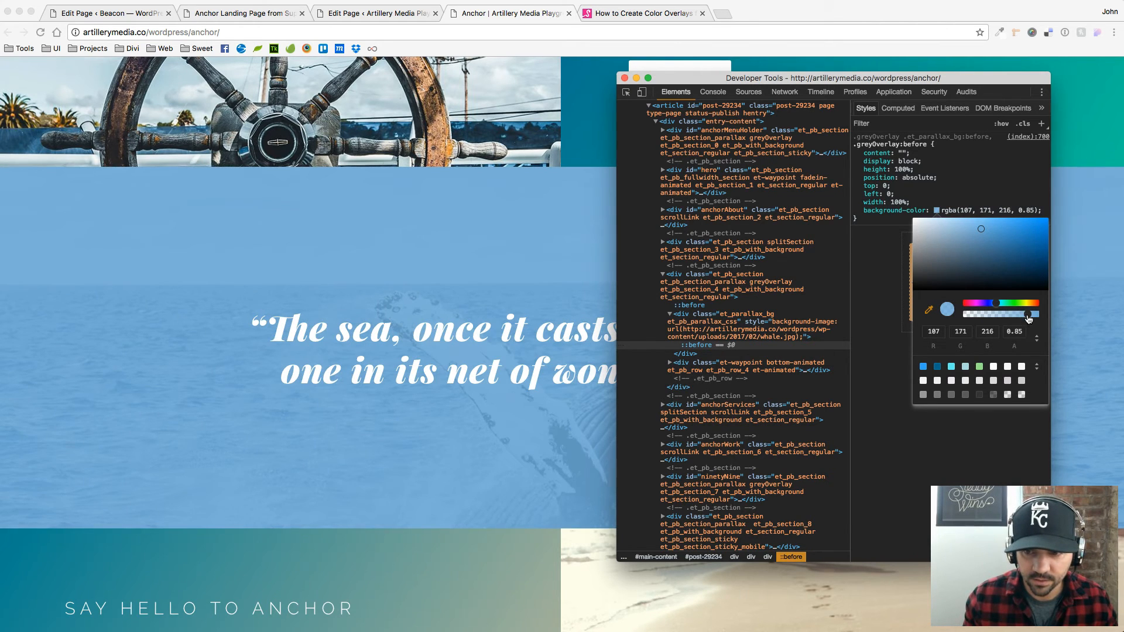
pyautogui.click(878, 273)
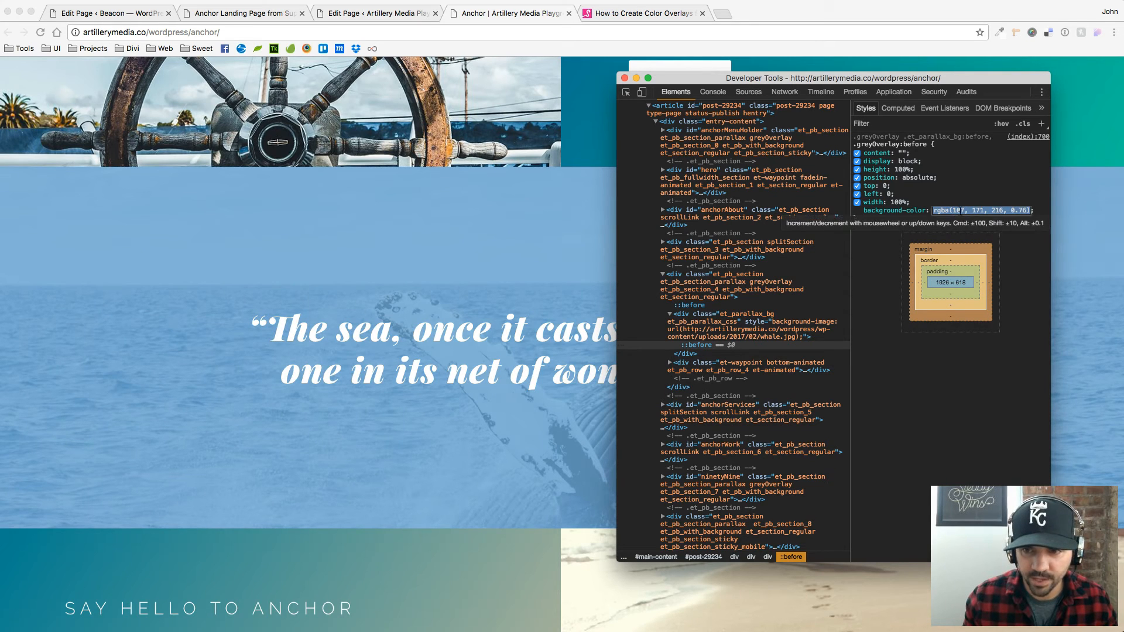
pyautogui.press('super+Tab')
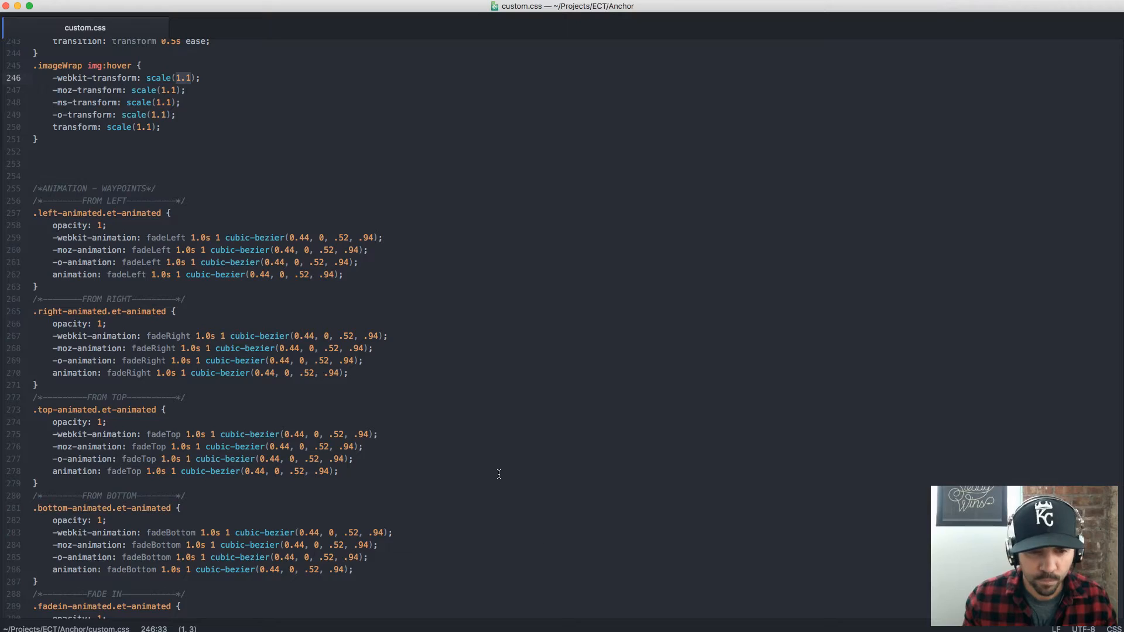
# Step: Locate the .greyOverlay rule in custom.css, highlight it to review its background-color declaration, and return to the browser
pyautogui.scroll(10, 108, 137)
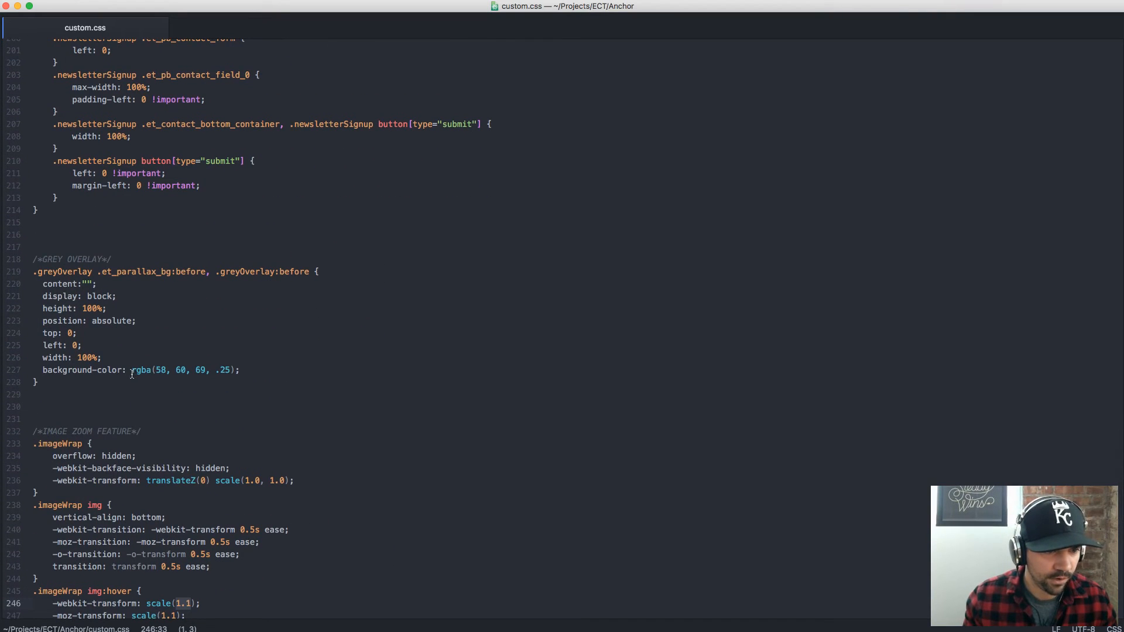
pyautogui.moveTo(48, 385); pyautogui.dragTo(12, 274)
pyautogui.click(43, 385)
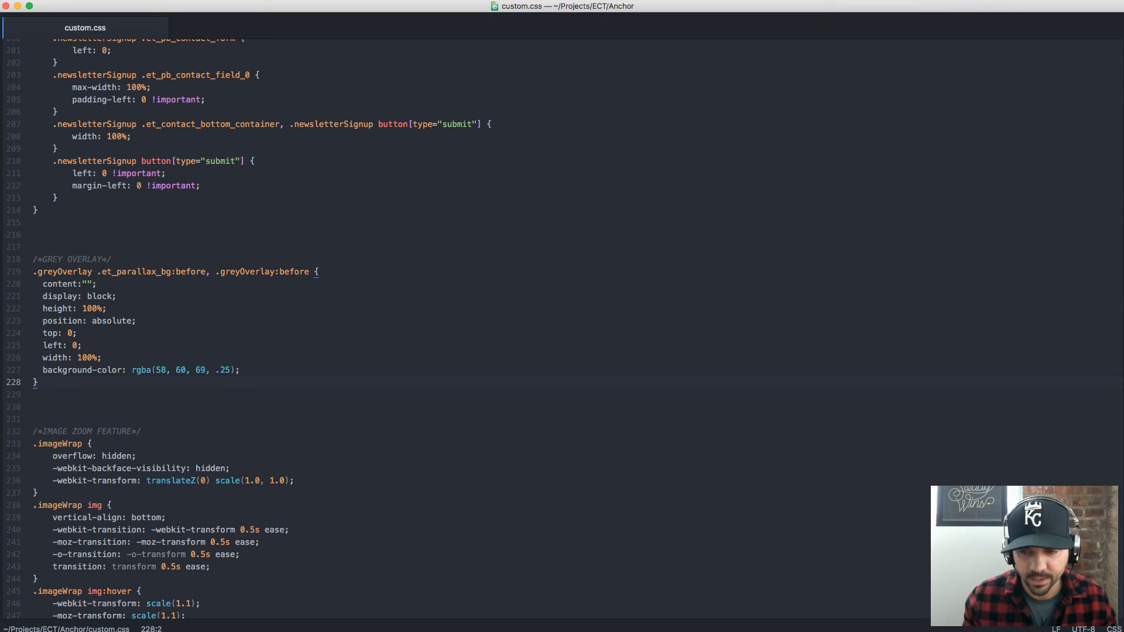
pyautogui.press('super+Tab')
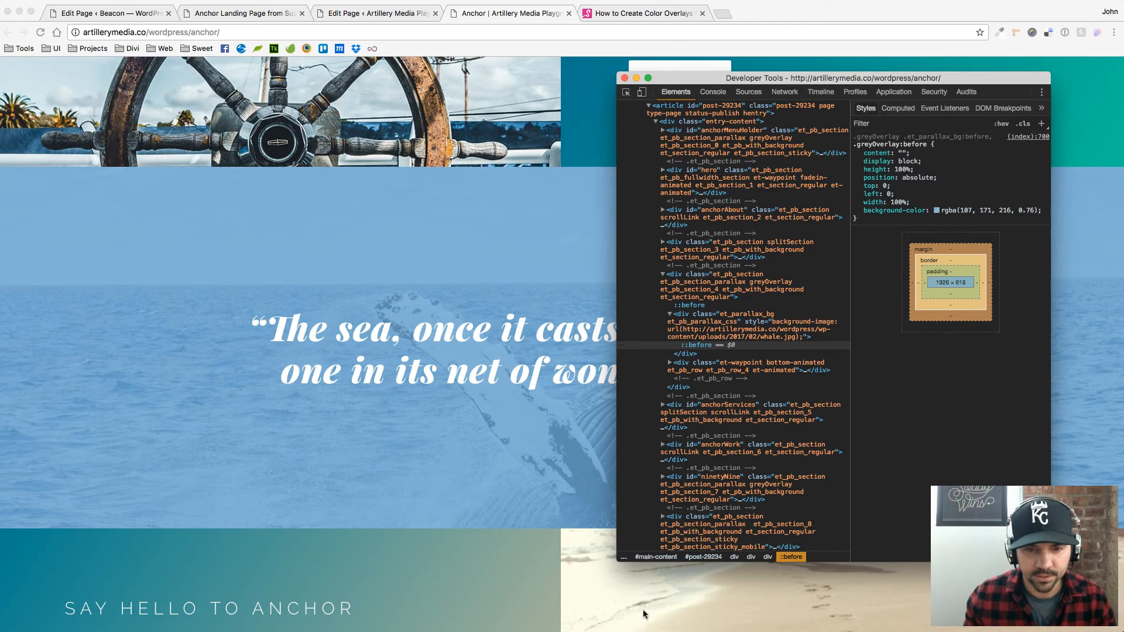
# Step: Close the developer tools and examine the recolored overlay across the whale quote section of the live page
pyautogui.click(625, 78)
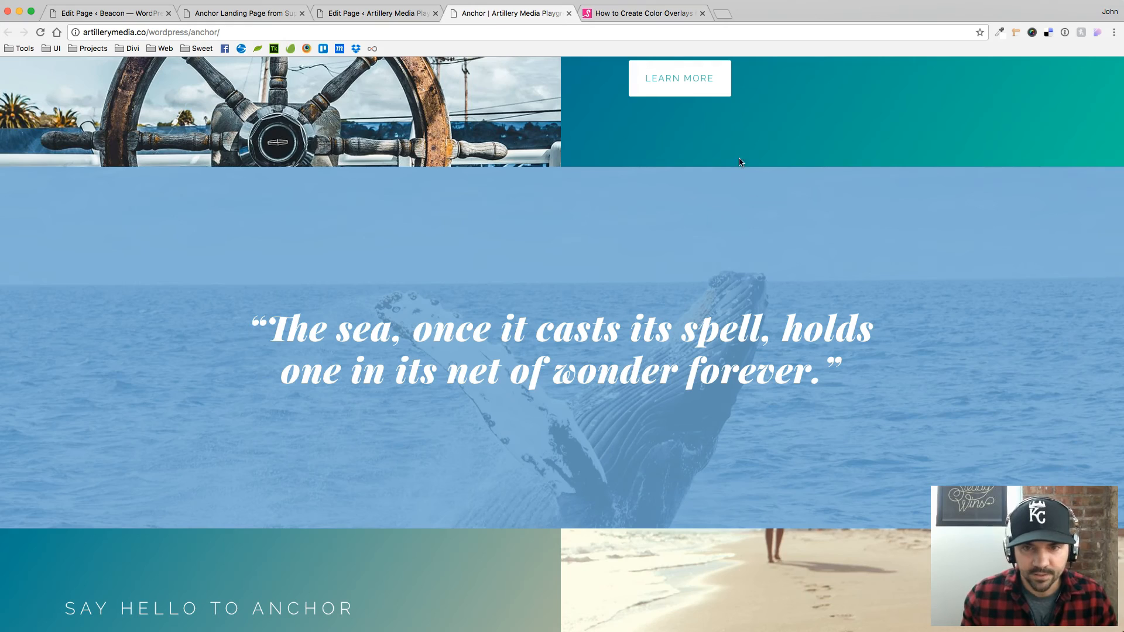
pyautogui.scroll(-3, 787, 322)
pyautogui.scroll(5, 784, 267)
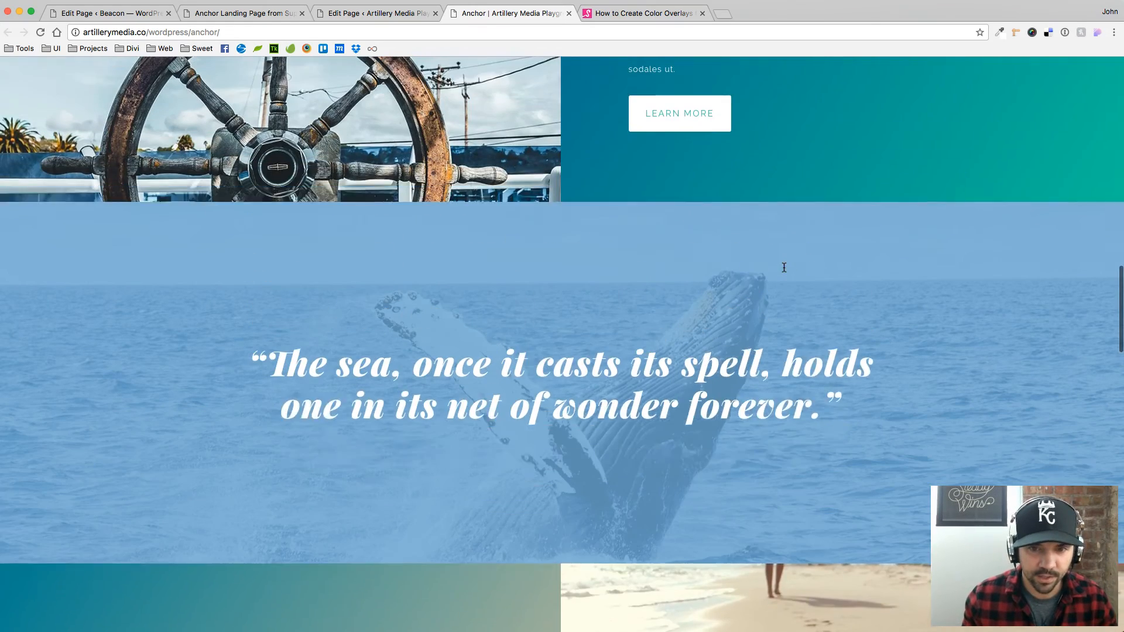
pyautogui.scroll(-5, 747, 493)
pyautogui.scroll(-2, 746, 396)
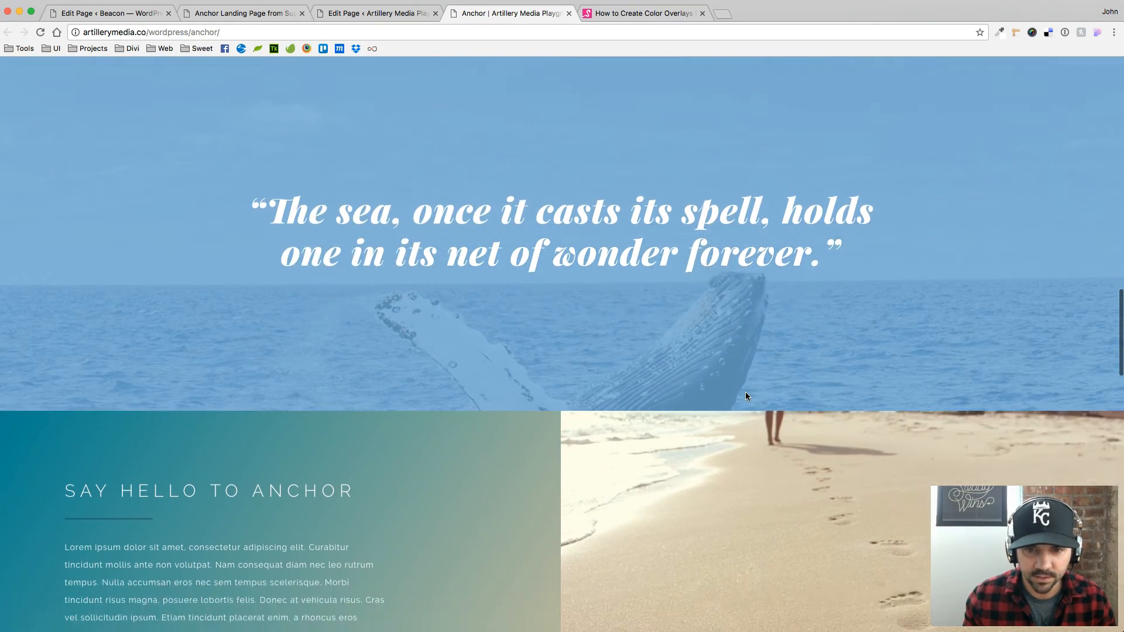
pyautogui.scroll(3, 746, 397)
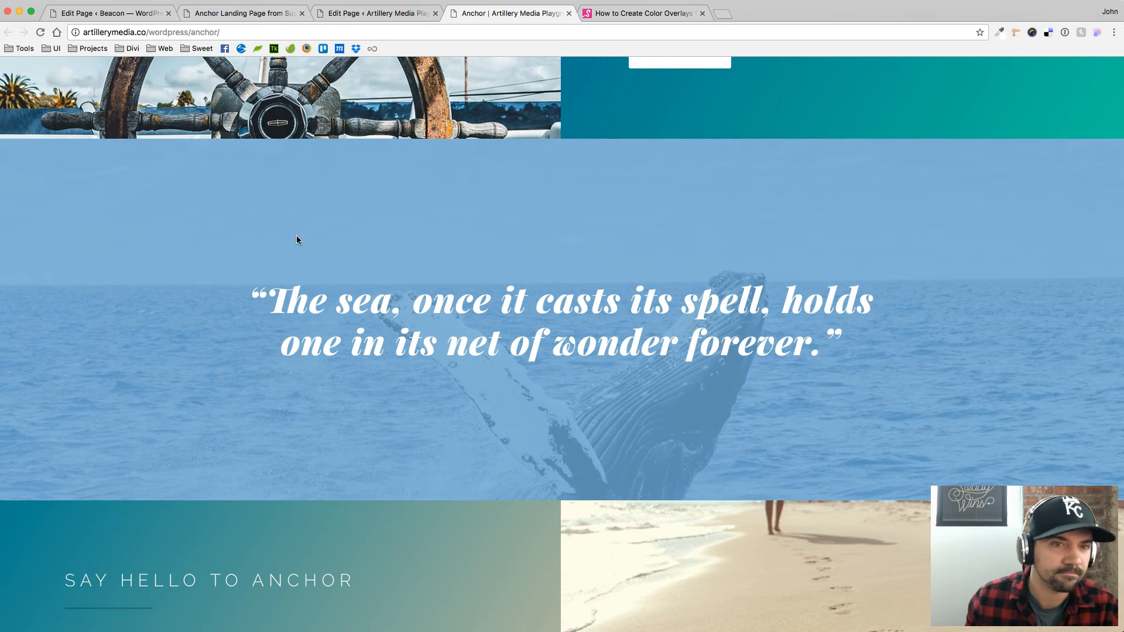
# Step: Reload the Anchor page and narrow the browser window in stages to examine how the split image-and-text sections respond
pyautogui.click(39, 33)
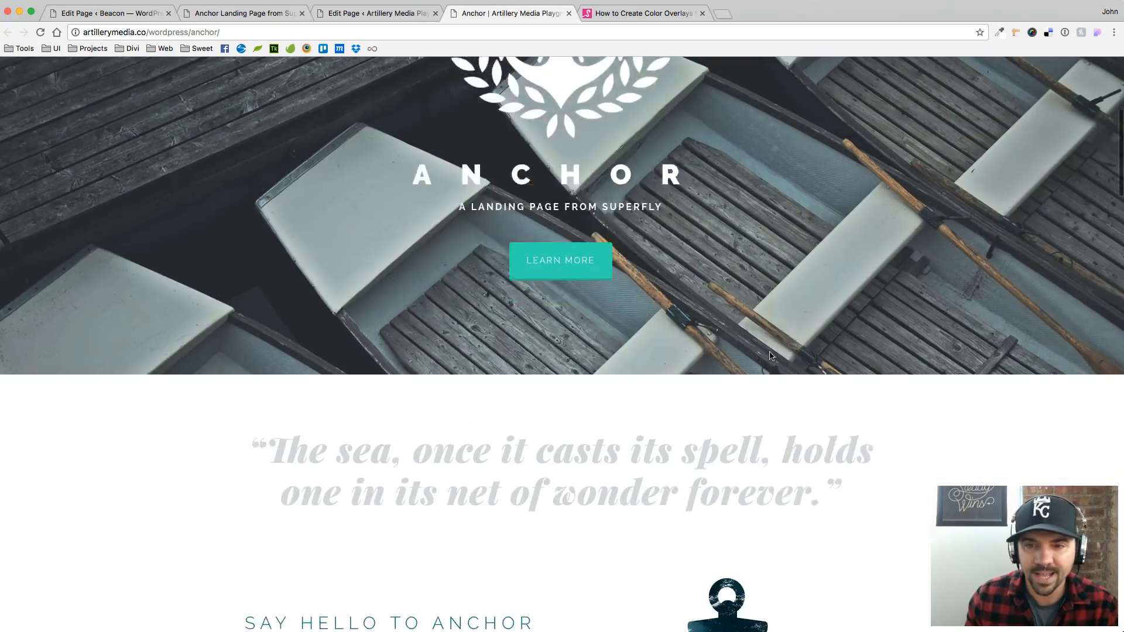
pyautogui.scroll(-20, 759, 351)
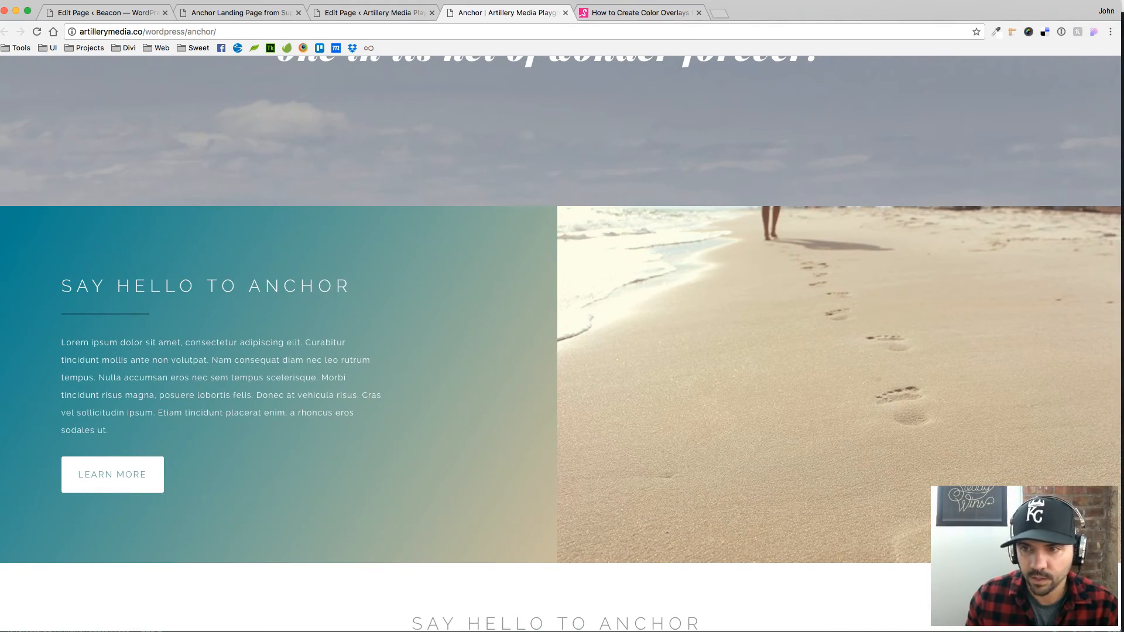
pyautogui.moveTo(1114, 178); pyautogui.dragTo(825, 183)
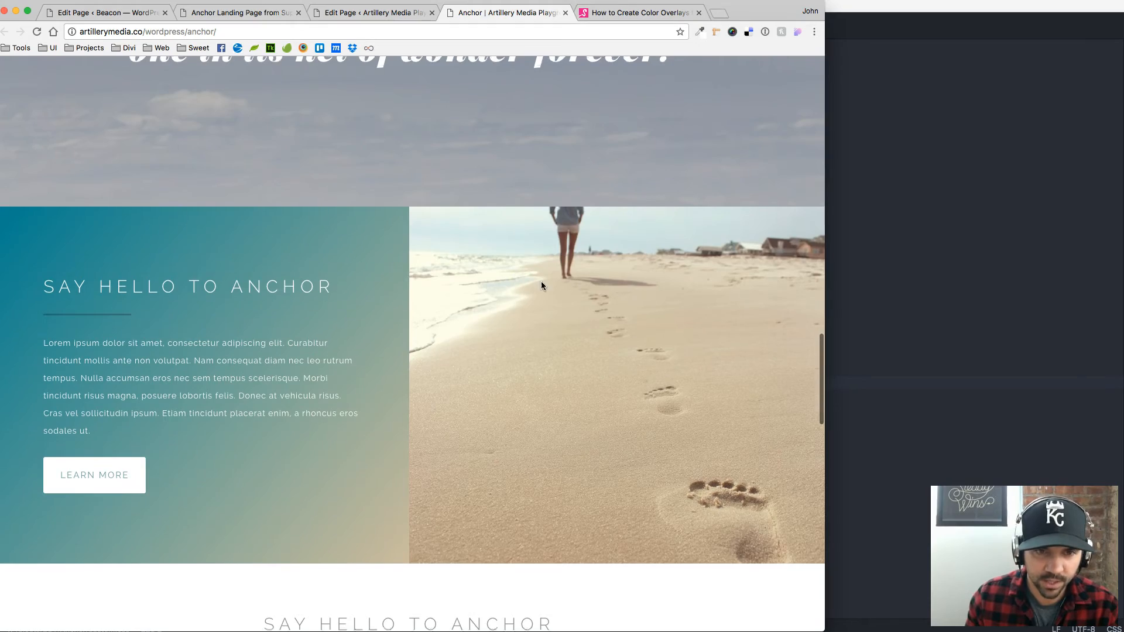
pyautogui.scroll(10, 540, 281)
pyautogui.scroll(3, 235, 176)
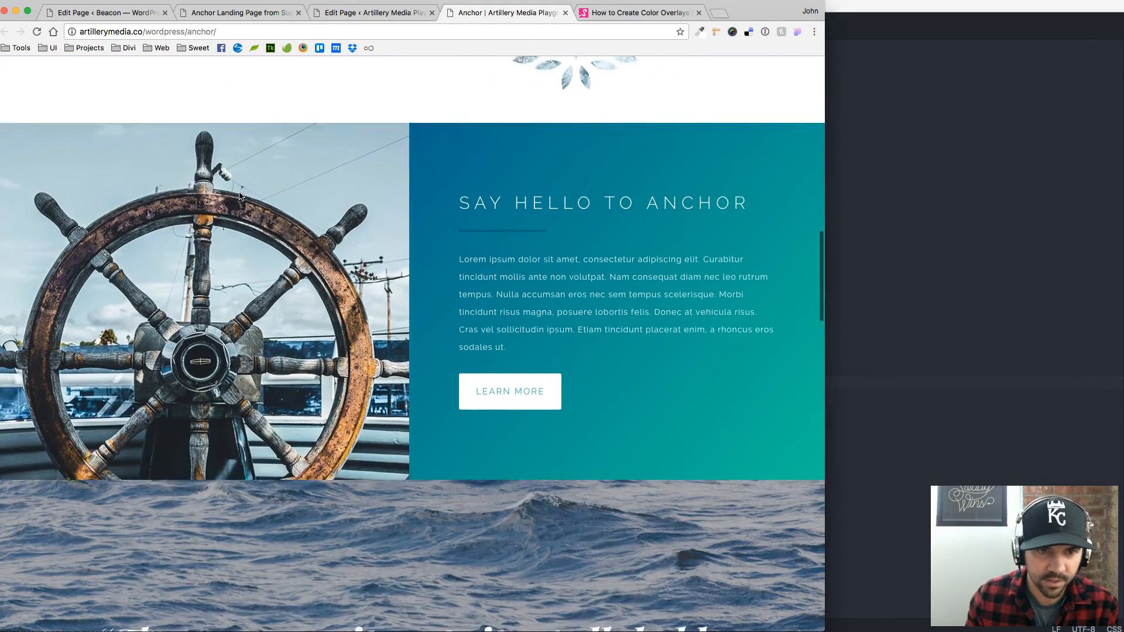
pyautogui.scroll(-2, 281, 193)
pyautogui.scroll(1, 317, 205)
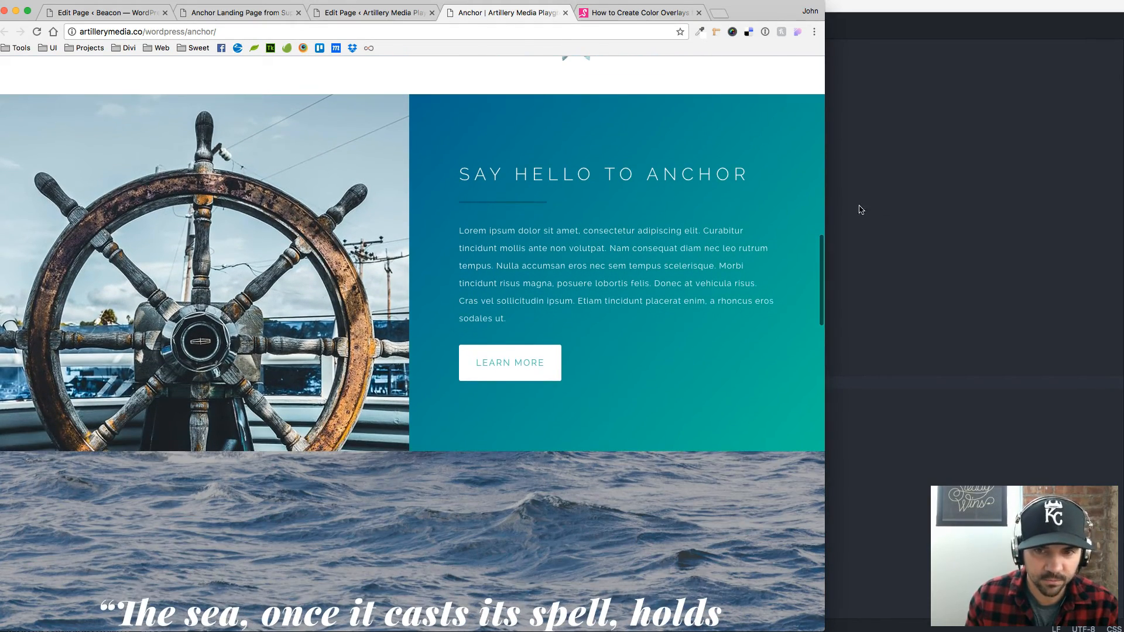
pyautogui.moveTo(825, 213); pyautogui.dragTo(560, 219)
pyautogui.scroll(-3, 422, 286)
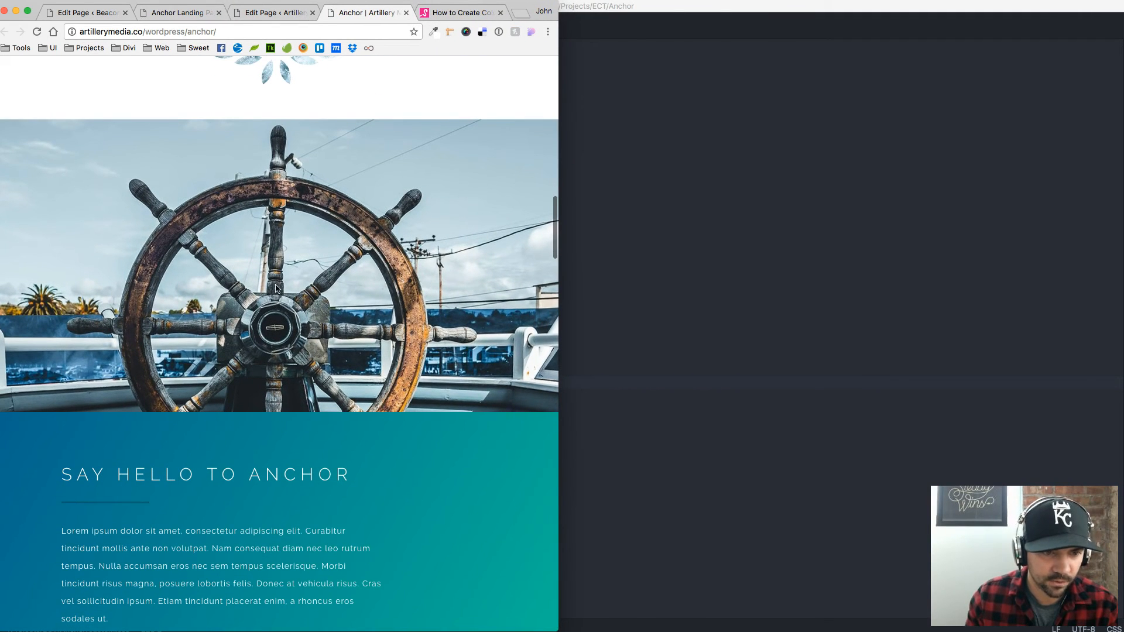
# Step: Switch to custom.css in the code editor and find the SPLIT SECTION media queries
pyautogui.click(570, 287)
pyautogui.scroll(5, 461, 307)
pyautogui.scroll(-6, 461, 308)
pyautogui.scroll(-9, 468, 310)
pyautogui.scroll(4, 500, 321)
pyautogui.scroll(20, 500, 321)
pyautogui.scroll(15, 485, 318)
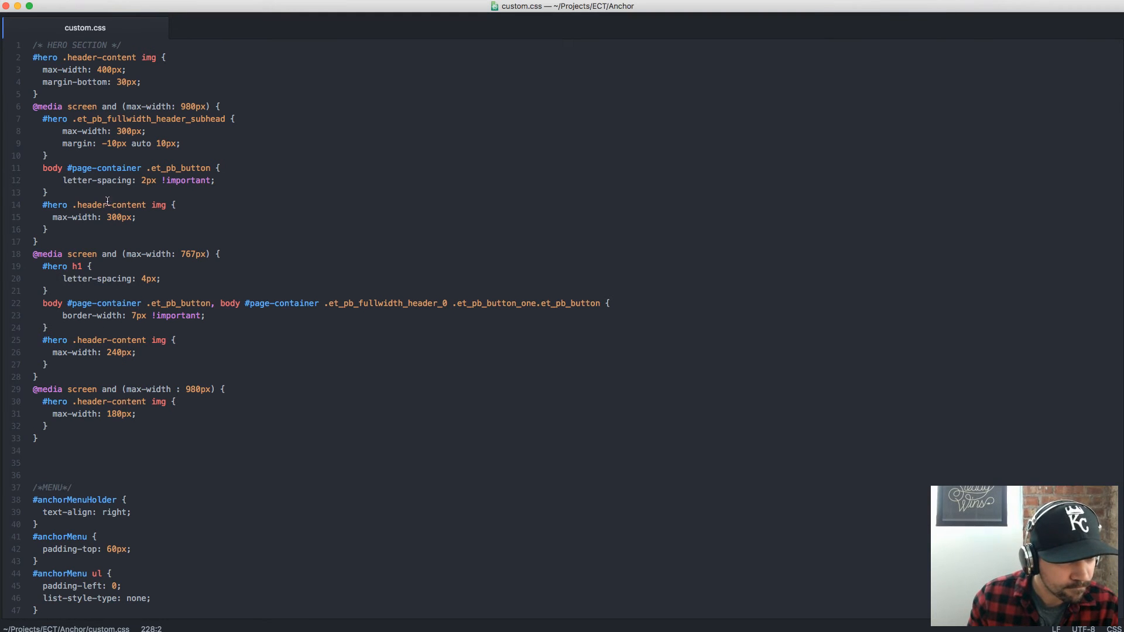
pyautogui.scroll(-14, 272, 285)
pyautogui.scroll(-20, 273, 285)
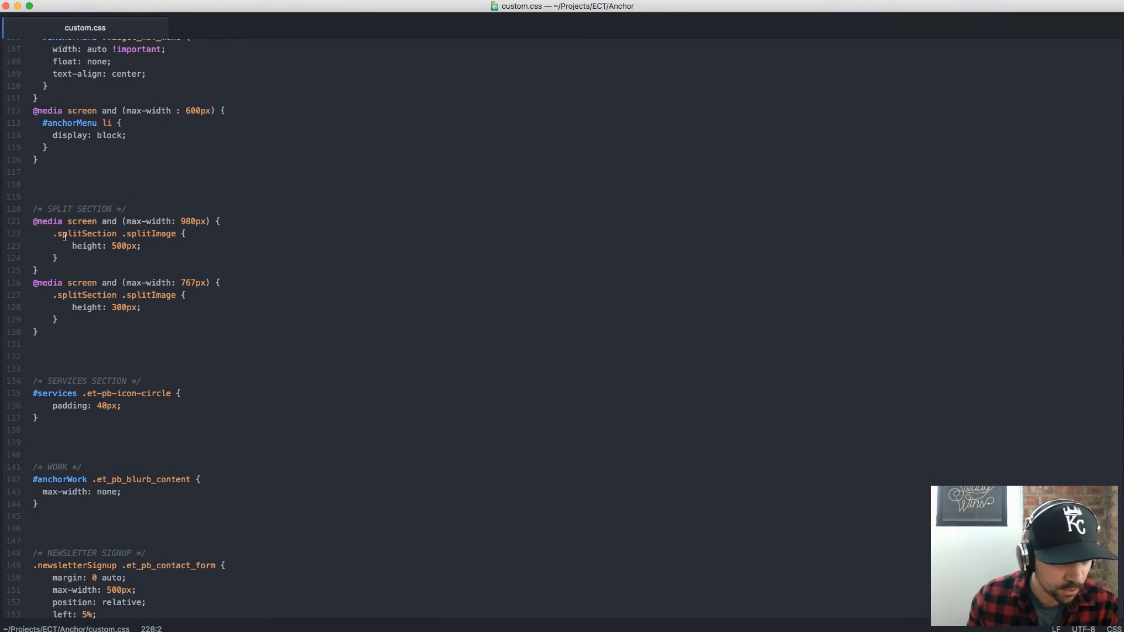
# Step: Review the .splitImage height rules under the 980px and 767px split section media queries, and return to the browser
pyautogui.moveTo(179, 219); pyautogui.dragTo(209, 220)
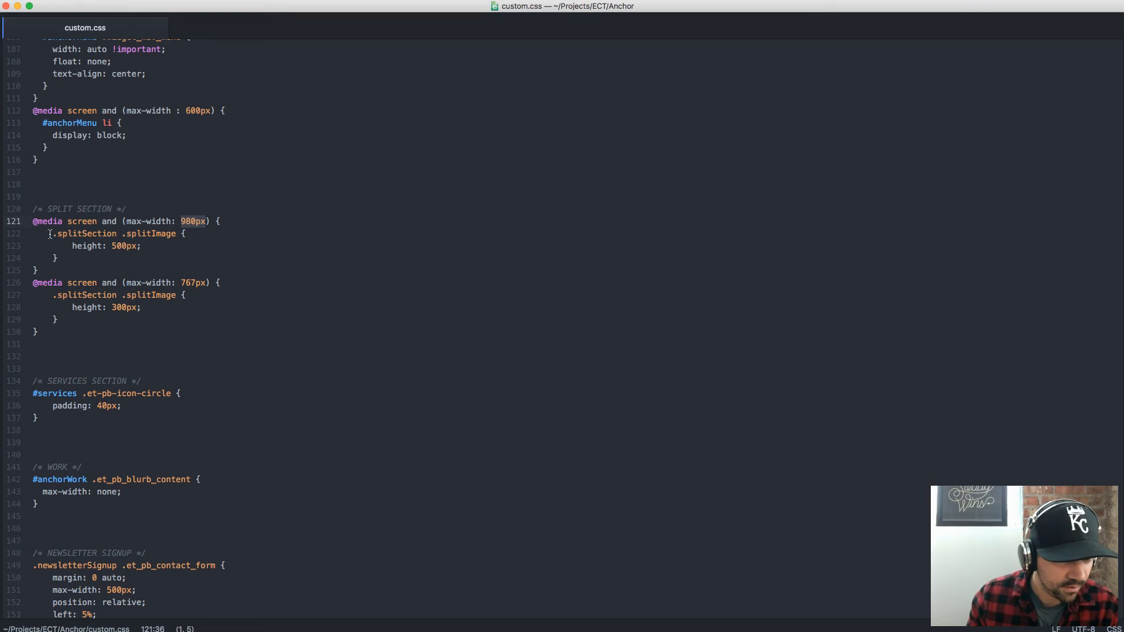
pyautogui.moveTo(123, 234); pyautogui.dragTo(174, 235)
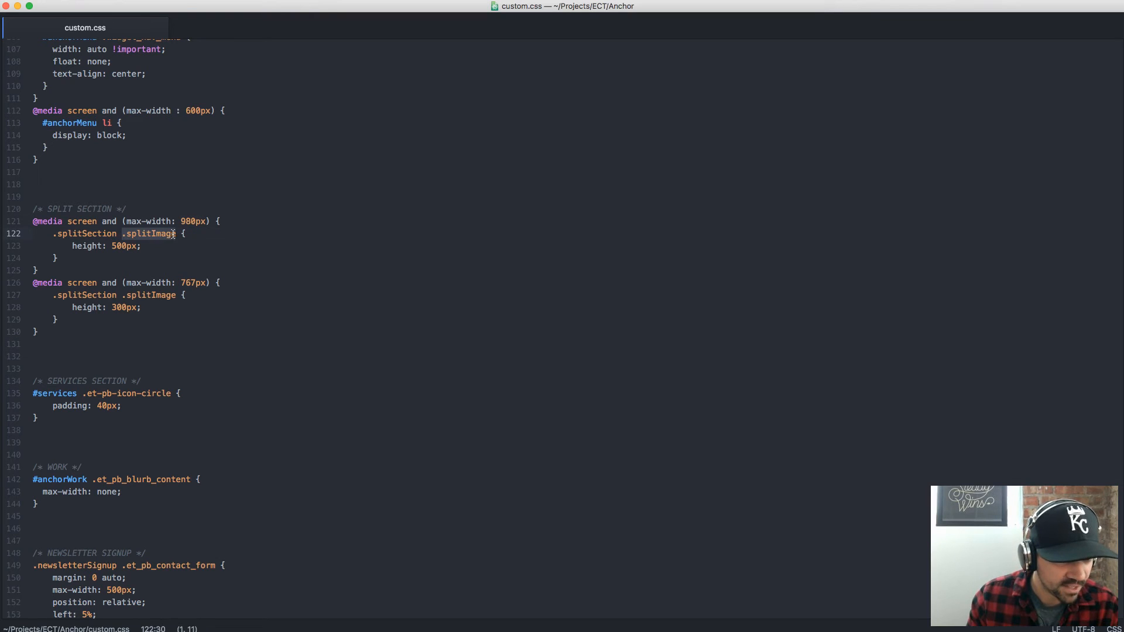
pyautogui.doubleClick(124, 246)
pyautogui.click(194, 283)
pyautogui.click(128, 308)
pyautogui.press('super+Tab')
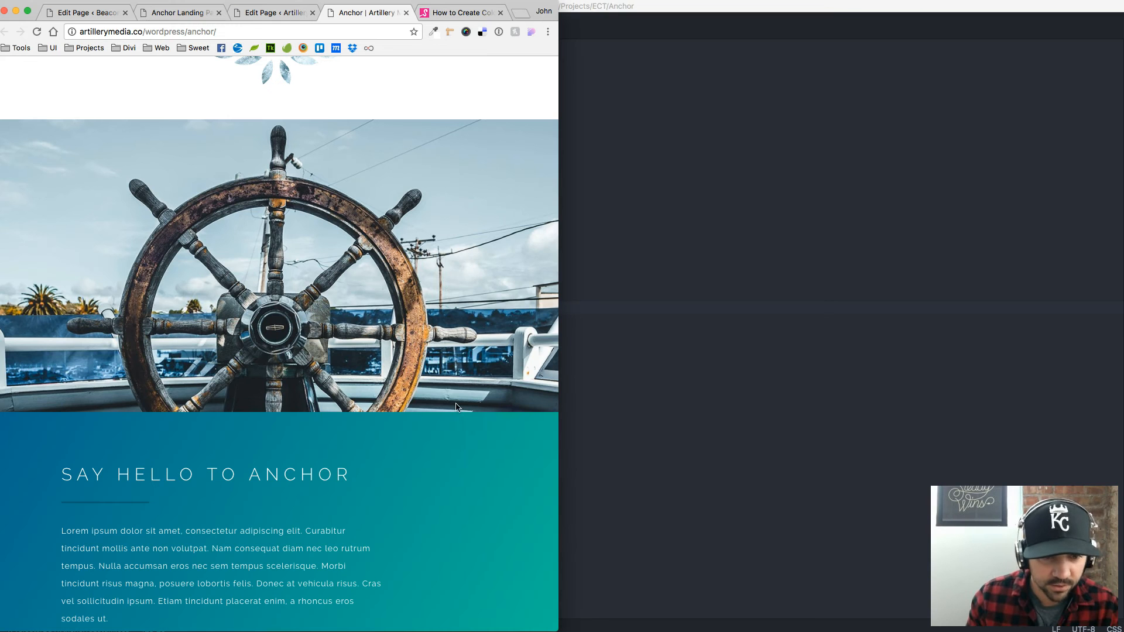
# Step: Narrow the browser window to phone width, examine the stacked split sections, and widen the window back to full width
pyautogui.moveTo(560, 355); pyautogui.dragTo(368, 363)
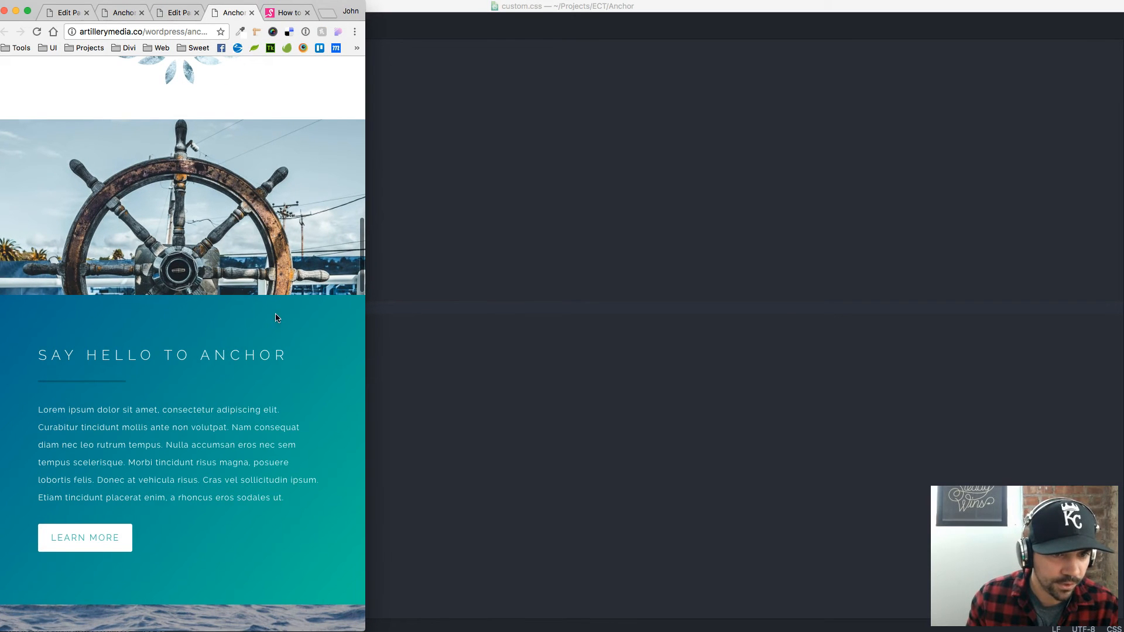
pyautogui.scroll(-1, 262, 232)
pyautogui.scroll(3, 273, 291)
pyautogui.scroll(-20, 291, 366)
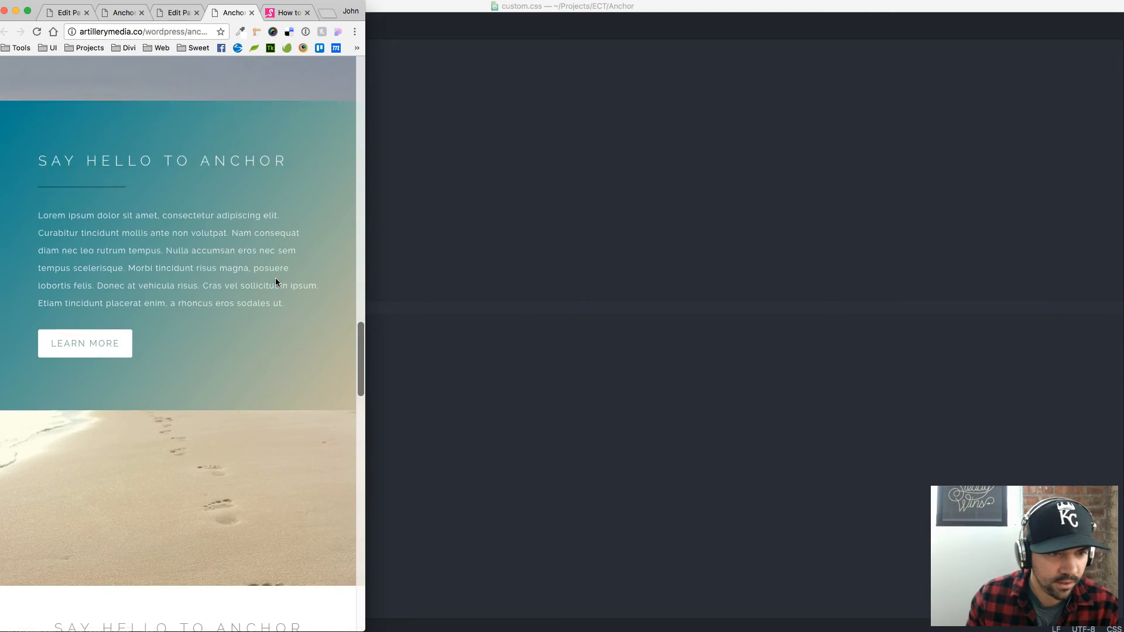
pyautogui.moveTo(364, 213); pyautogui.dragTo(1115, 246)
# Step: In the Anchor page editor, check the CSS class of the steering wheel split section, and save and exit its settings
pyautogui.click(358, 12)
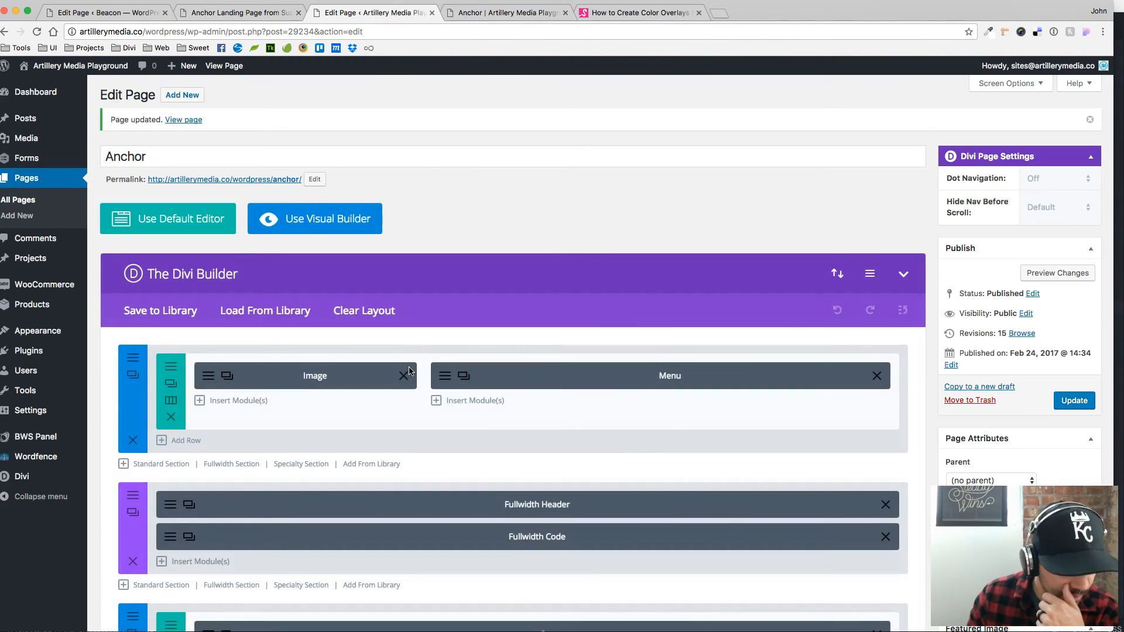
pyautogui.scroll(-12, 445, 357)
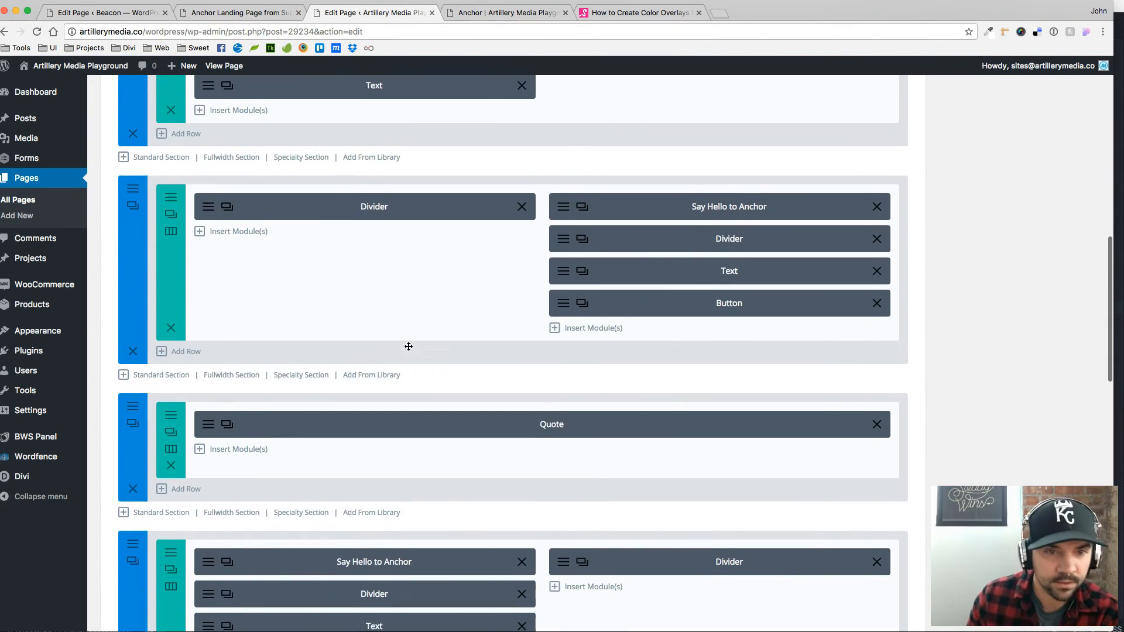
pyautogui.scroll(-1, 409, 346)
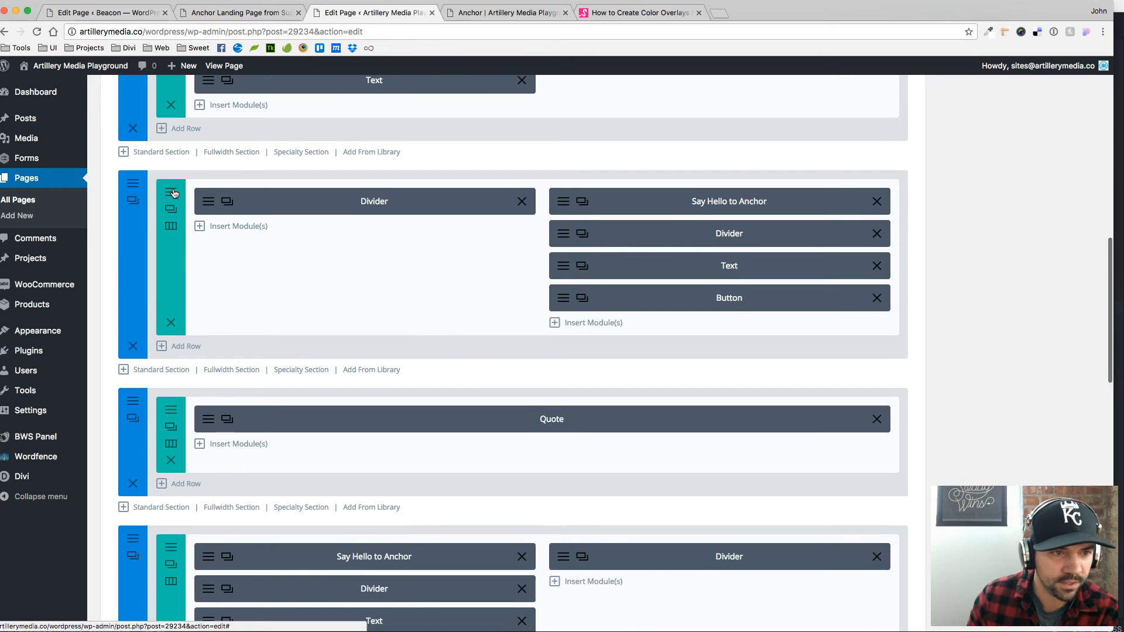
pyautogui.click(141, 183)
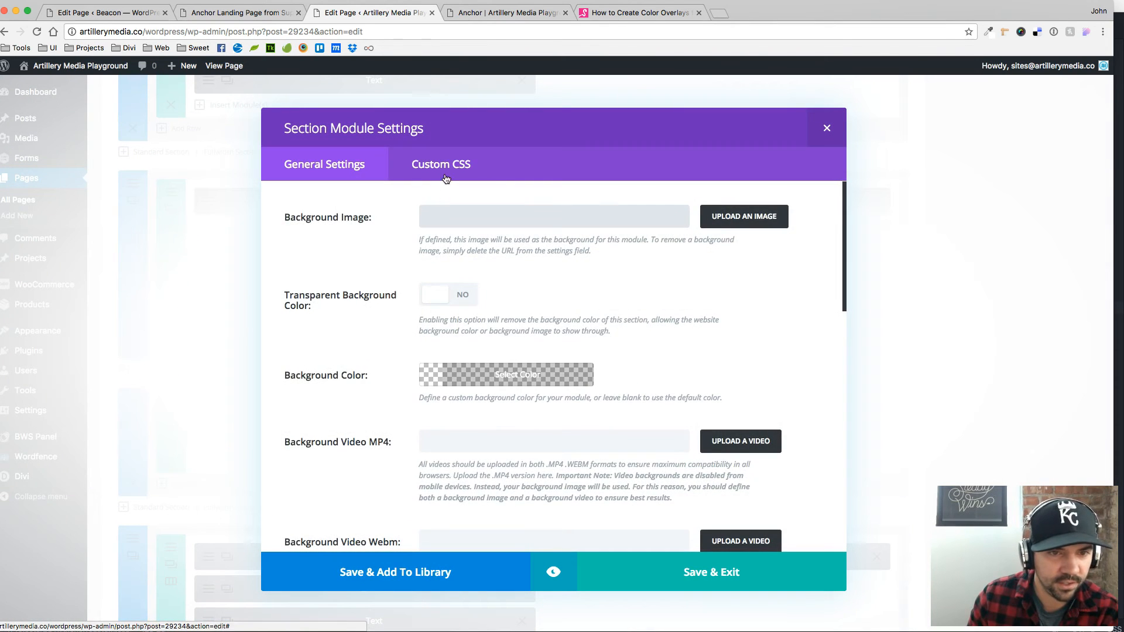
pyautogui.click(445, 177)
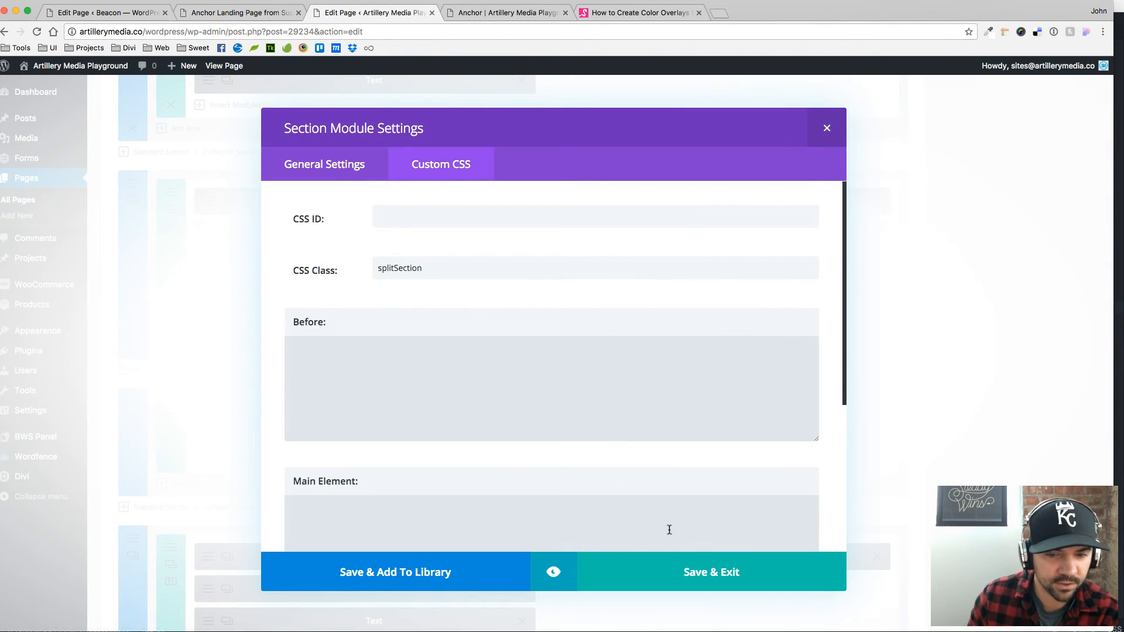
pyautogui.click(716, 579)
# Step: Check the column CSS classes in the steering wheel split row's settings and view the matching section on the live page
pyautogui.click(172, 194)
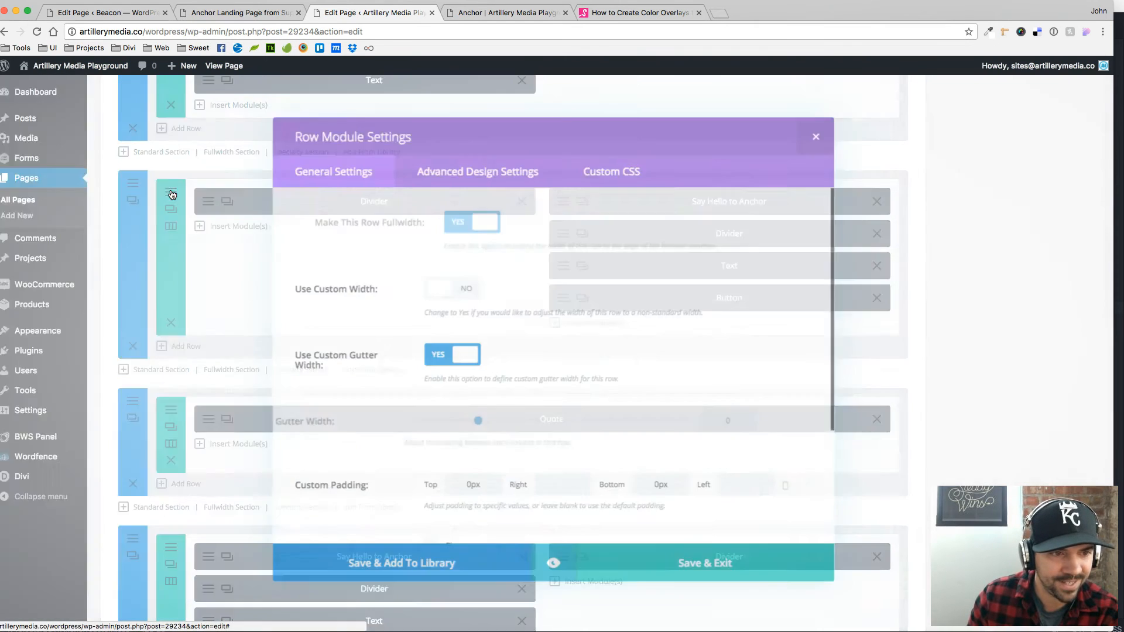
pyautogui.click(588, 167)
pyautogui.scroll(-3, 380, 313)
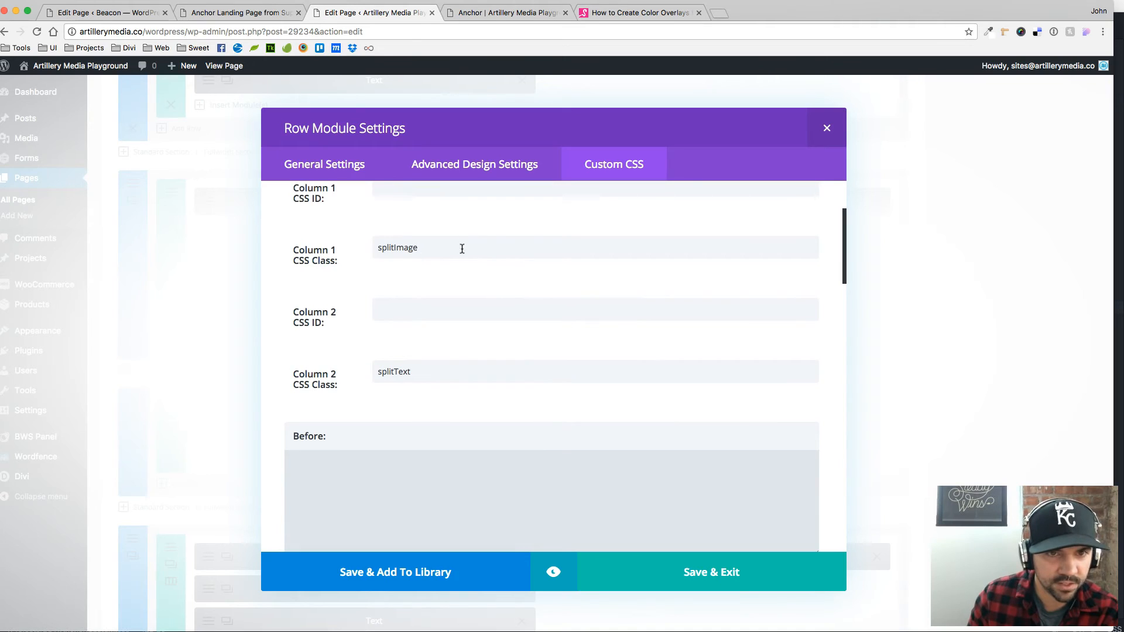
pyautogui.click(511, 13)
pyautogui.scroll(15, 355, 144)
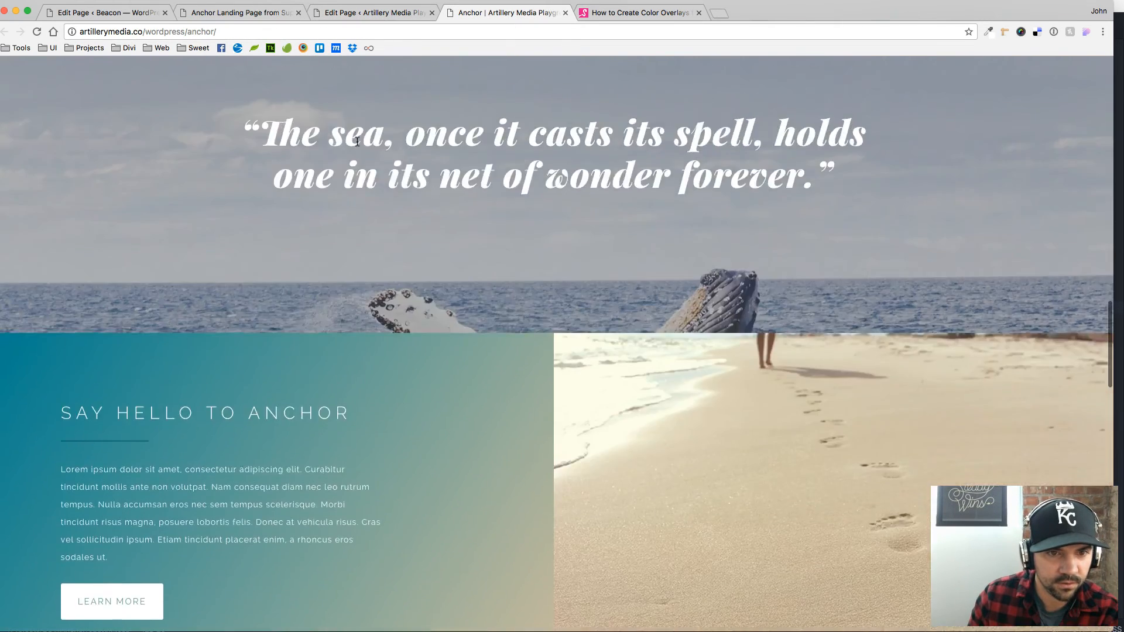
pyautogui.scroll(3, 381, 229)
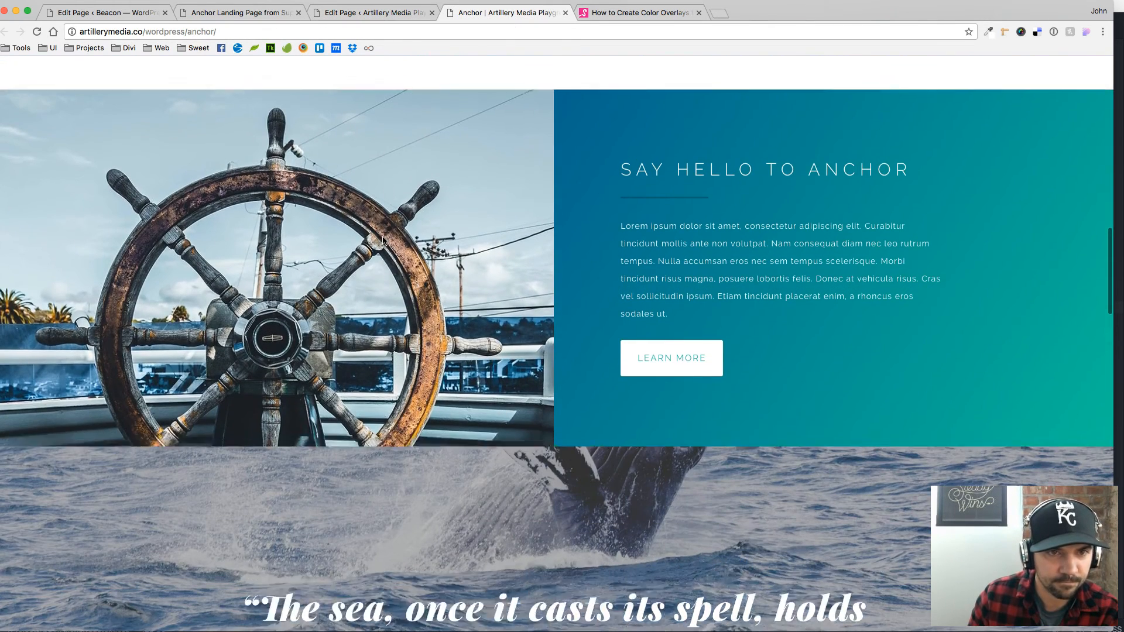
# Step: Highlight the row's Column 2 CSS class and compare it with the text column on the live page
pyautogui.click(370, 20)
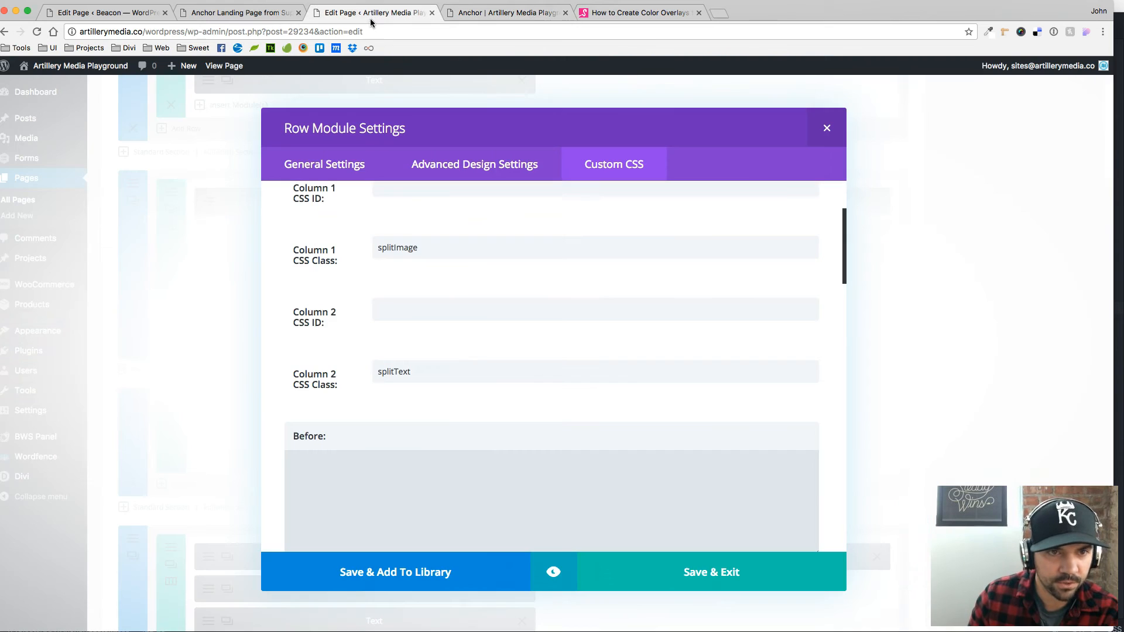
pyautogui.doubleClick(383, 374)
pyautogui.click(486, 11)
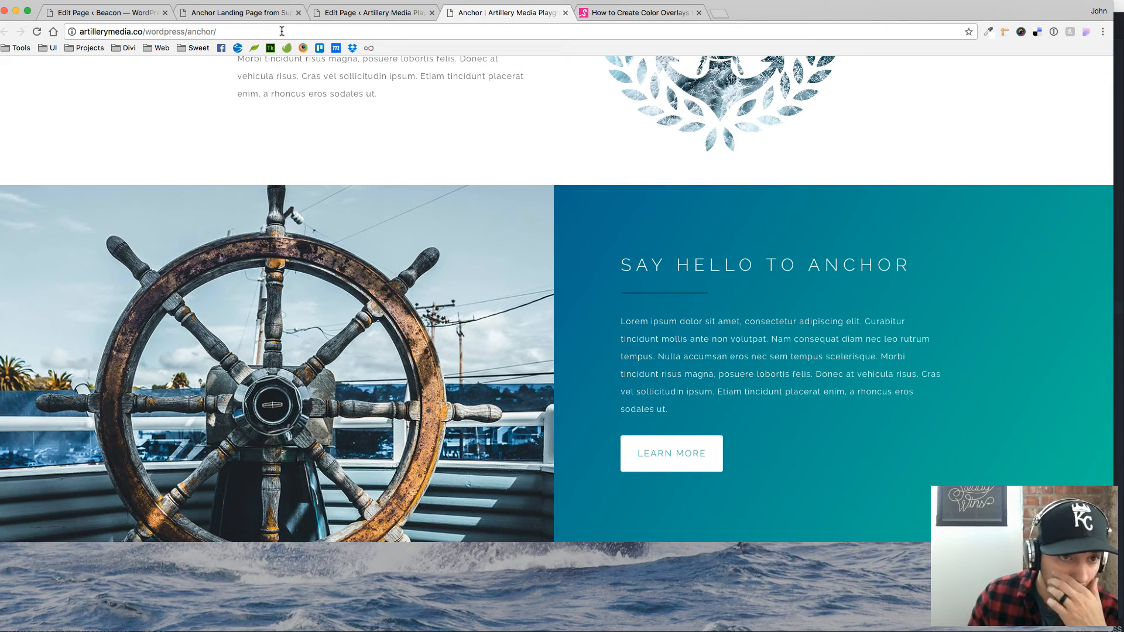
pyautogui.click(354, 12)
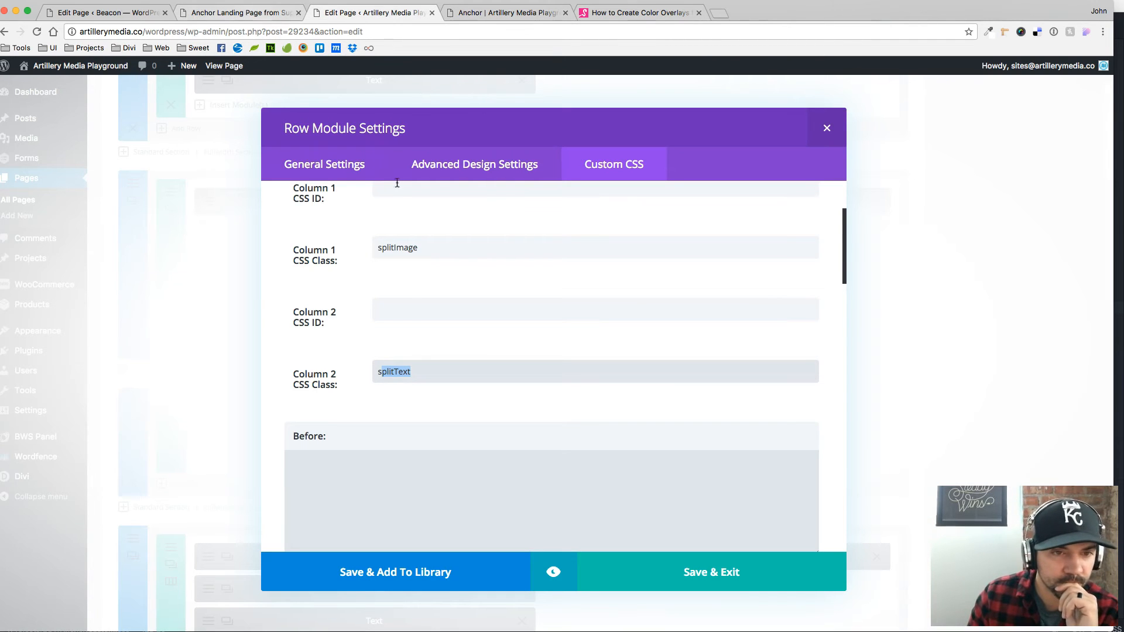
# Step: Examine the row's Column 2 padding in its advanced design settings, and switch to the color overlays tutorial page
pyautogui.click(477, 173)
pyautogui.scroll(-3, 567, 339)
pyautogui.scroll(-10, 567, 342)
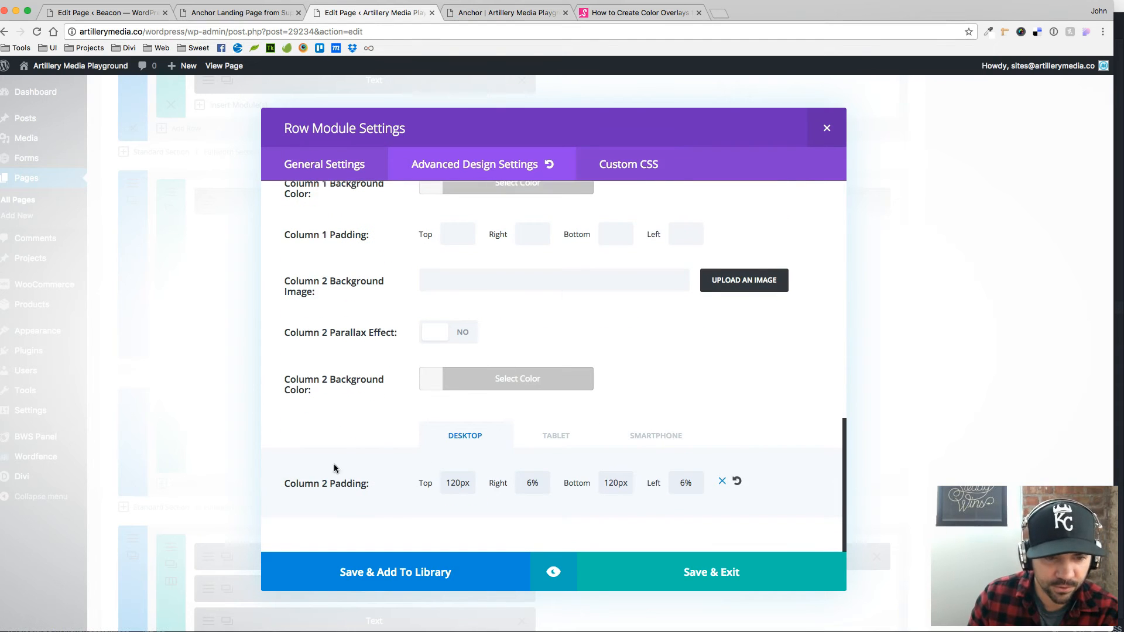
pyautogui.click(513, 15)
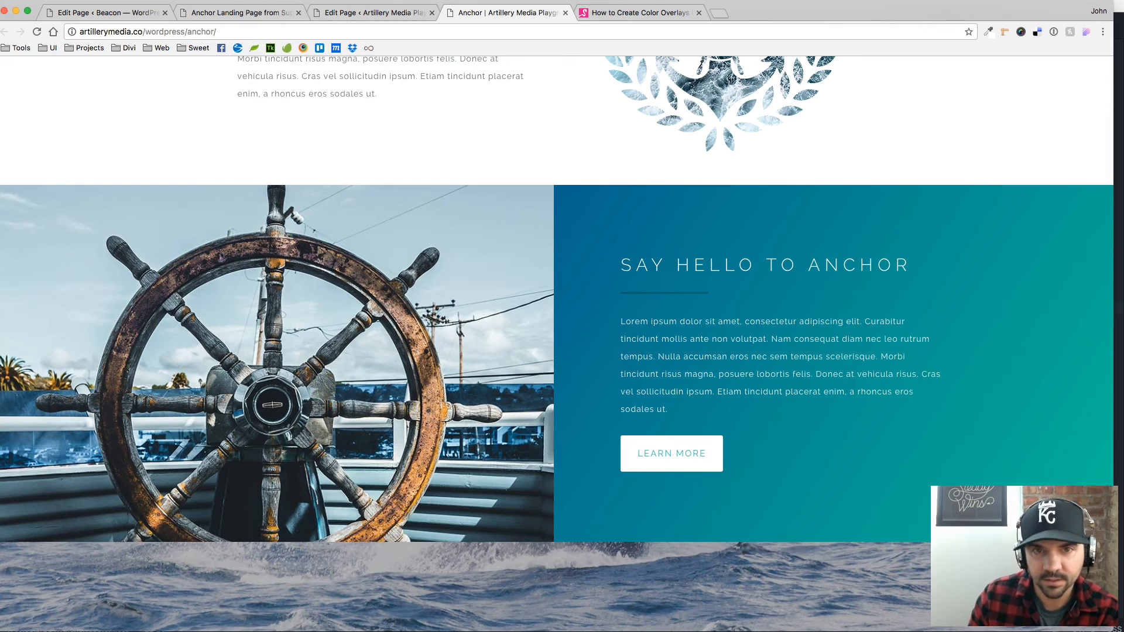
pyautogui.click(641, 13)
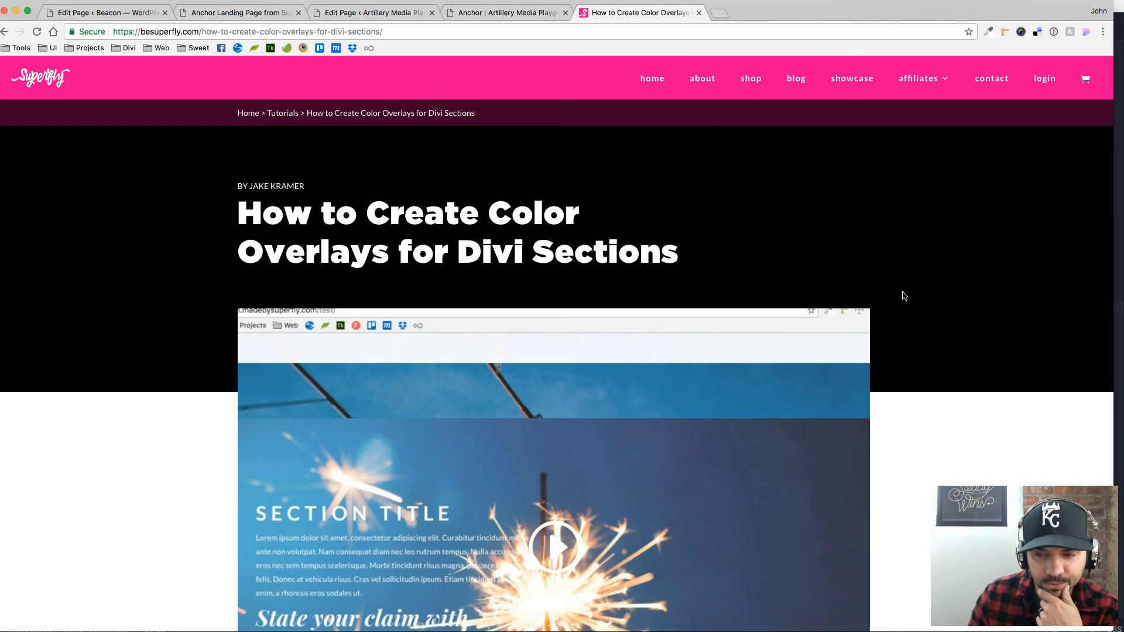
# Step: Leave the color overlays tutorial for the Superfly blog and look through the featured post and article grid
pyautogui.scroll(-10, 903, 293)
pyautogui.scroll(10, 902, 293)
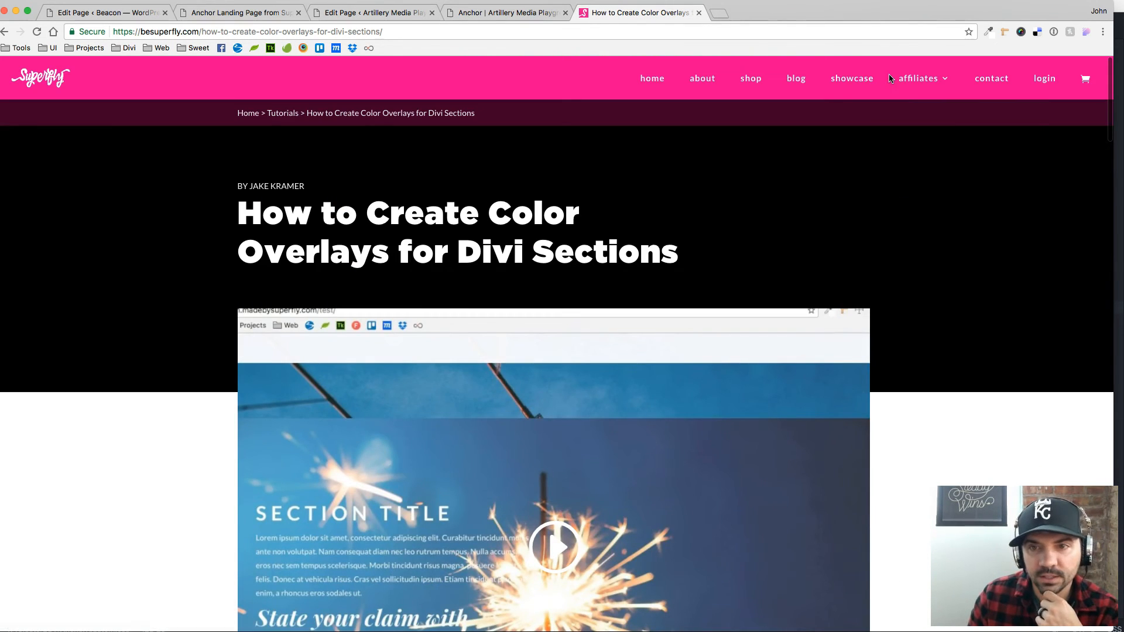
pyautogui.click(796, 78)
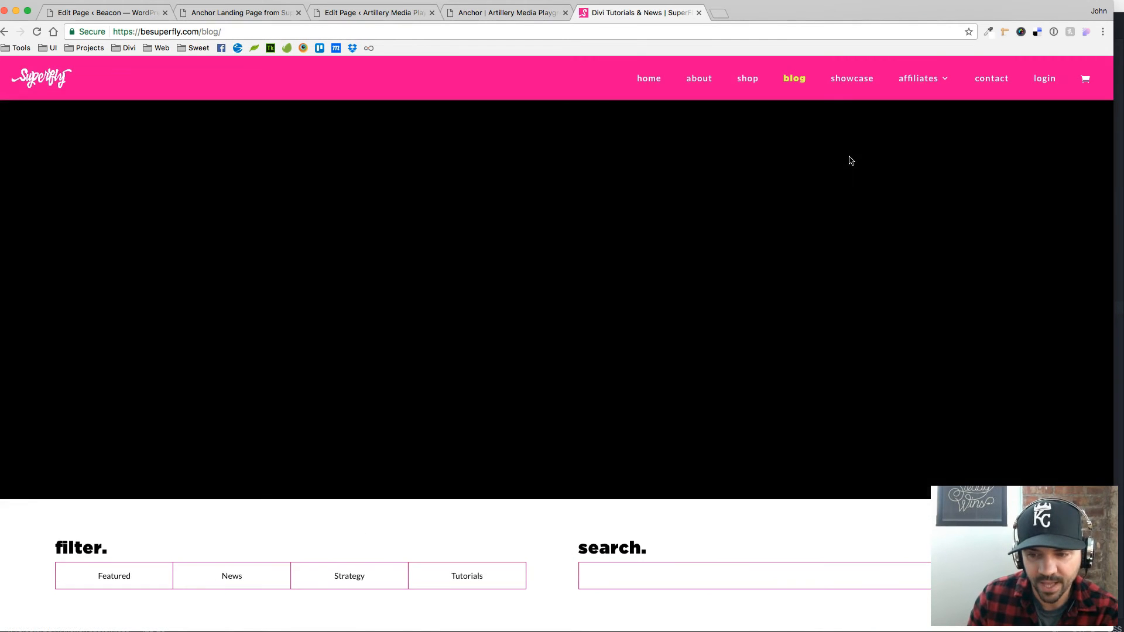
pyautogui.scroll(-10, 623, 319)
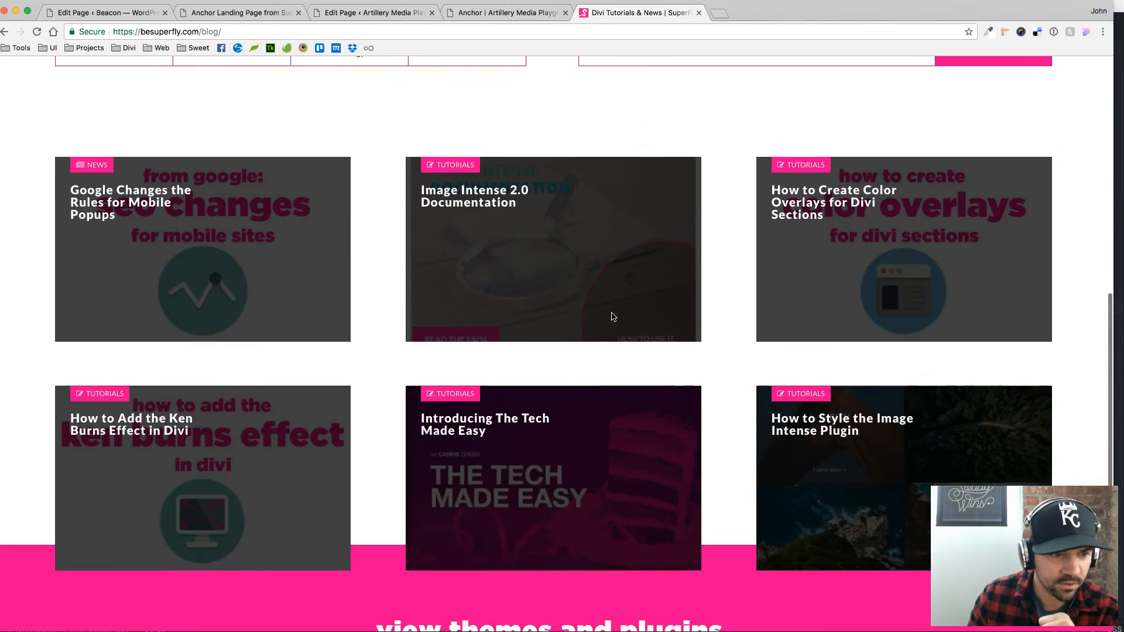
pyautogui.scroll(10, 708, 345)
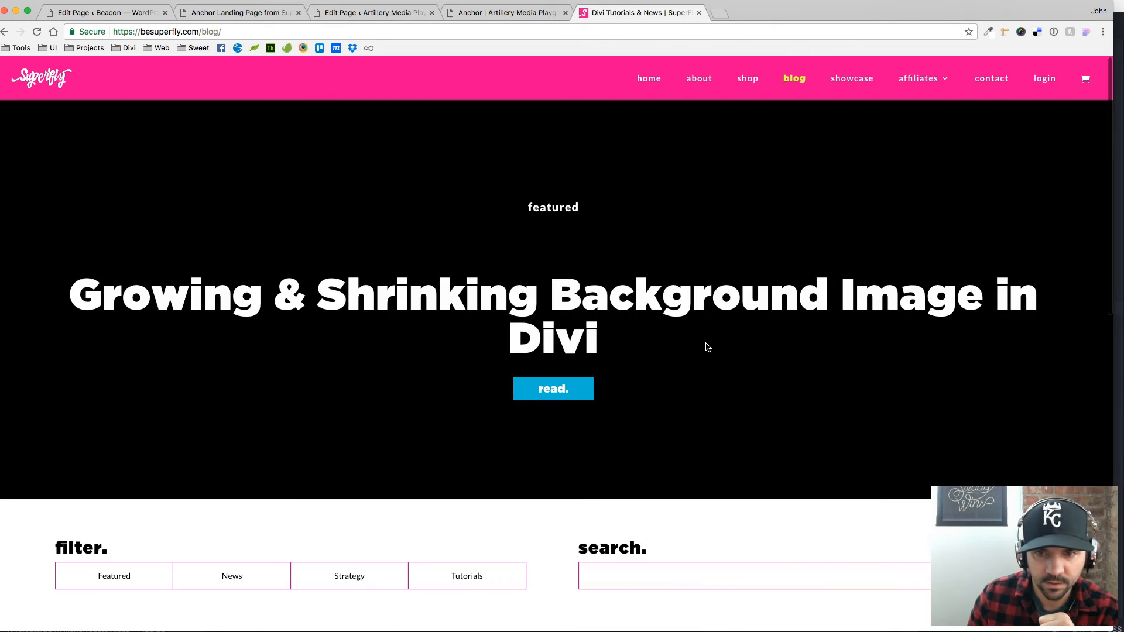
pyautogui.scroll(-5, 728, 323)
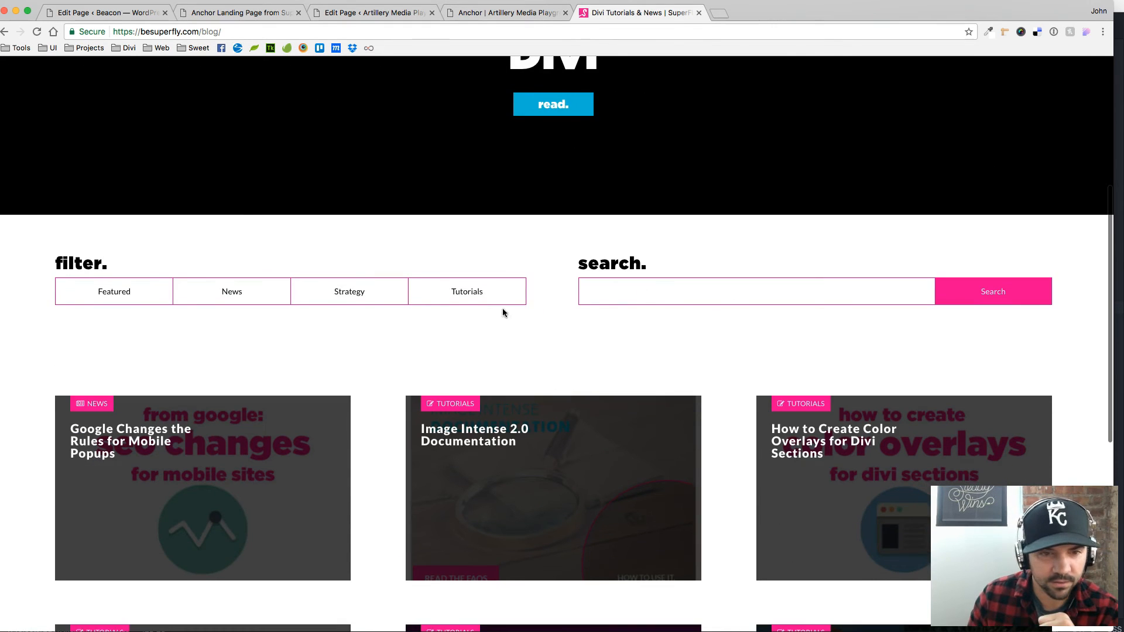
# Step: Filter the blog to the Tutorials category and look through the list of tutorial articles
pyautogui.click(466, 293)
pyautogui.scroll(-1, 524, 235)
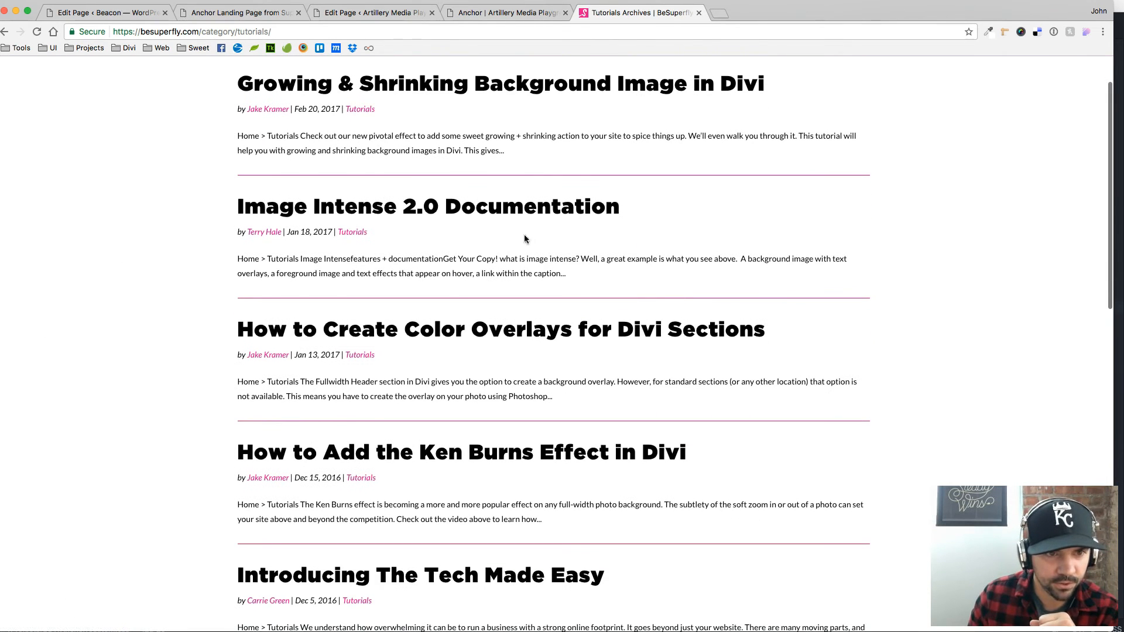
pyautogui.scroll(-5, 401, 358)
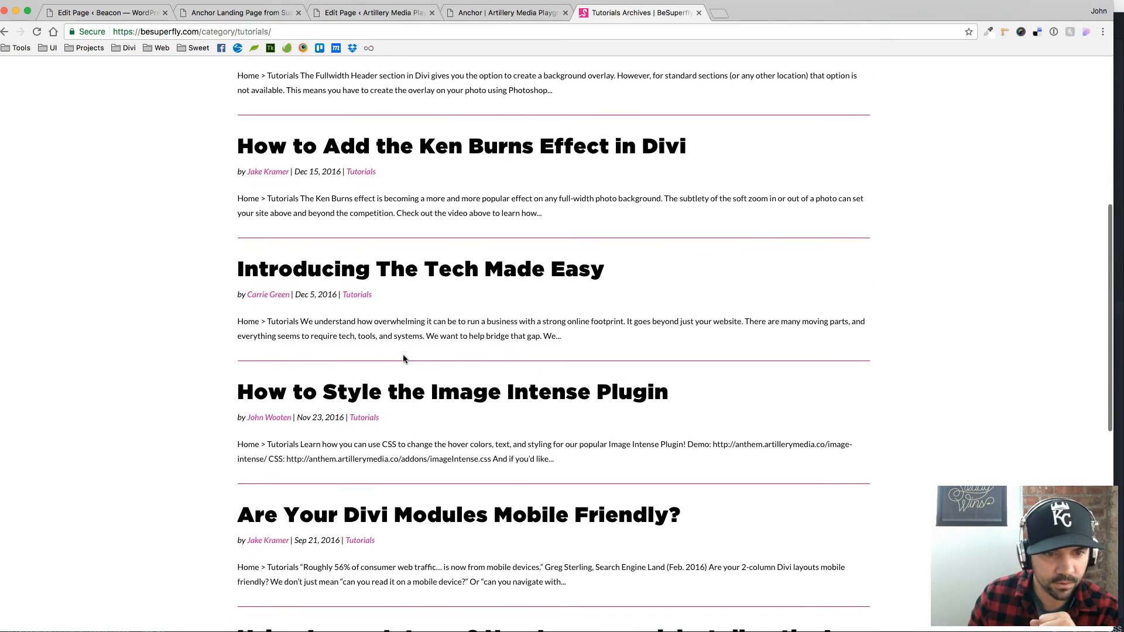
pyautogui.scroll(-5, 395, 360)
pyautogui.scroll(-4, 490, 304)
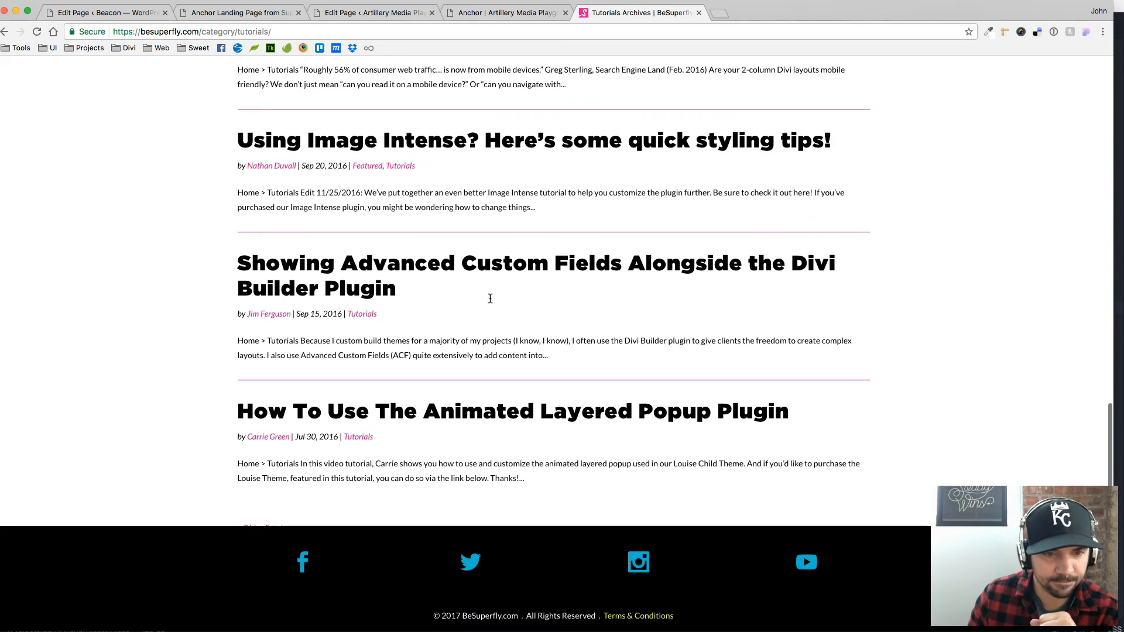
# Step: Open vimeo.com in a new browser tab, search for "josefin theme", and look through the Artillery Media profile's videos
pyautogui.click(720, 13)
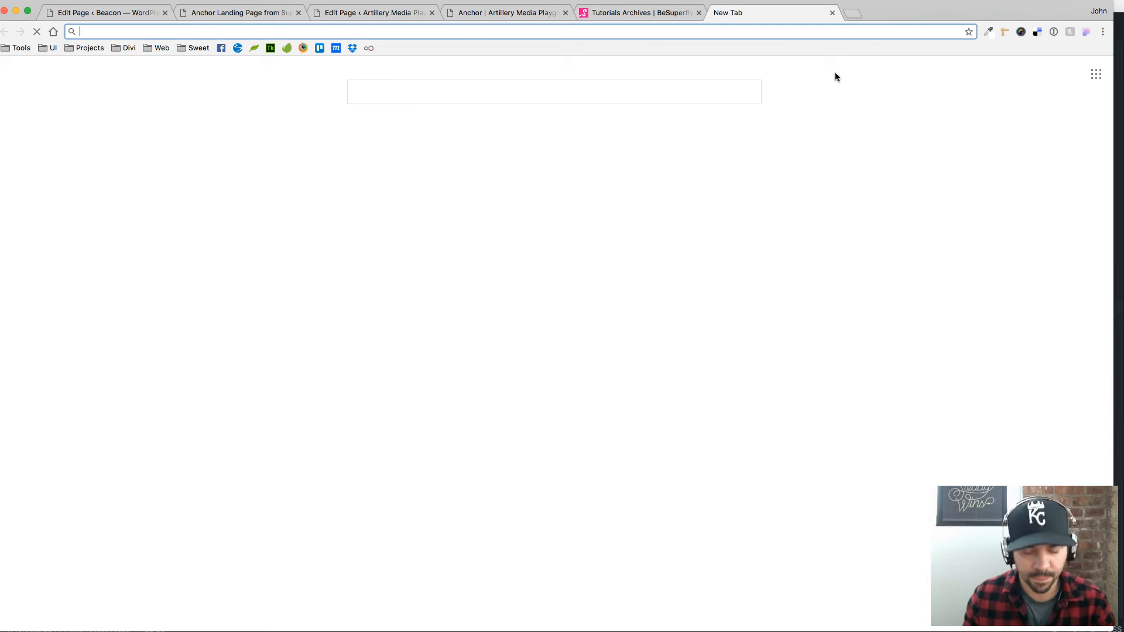
pyautogui.write('vimeo.com')
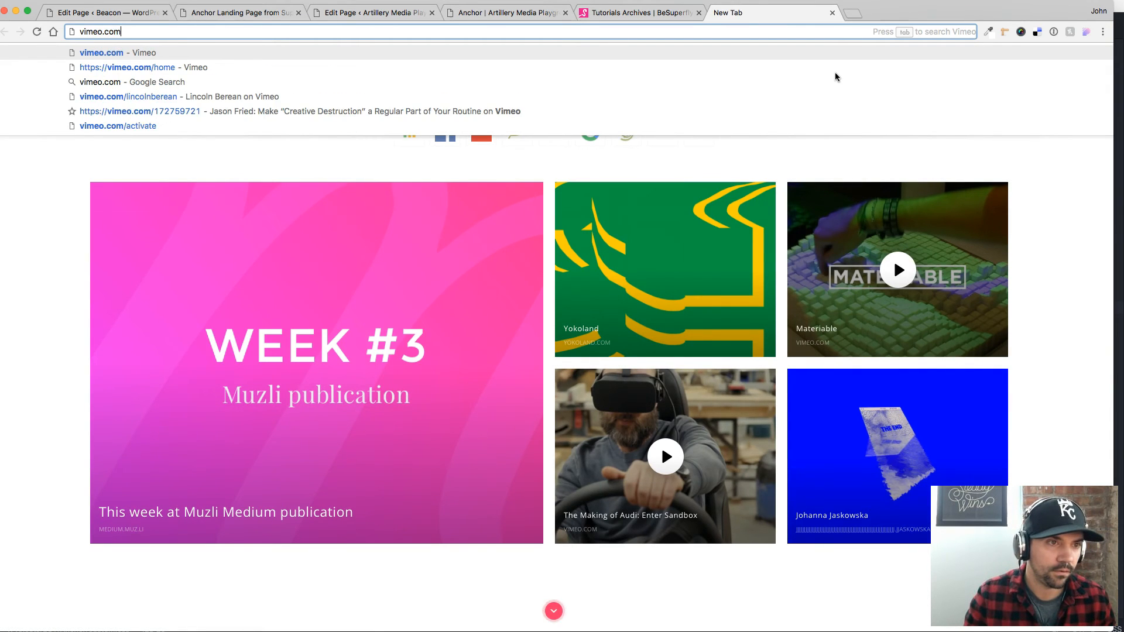
pyautogui.press('Return')
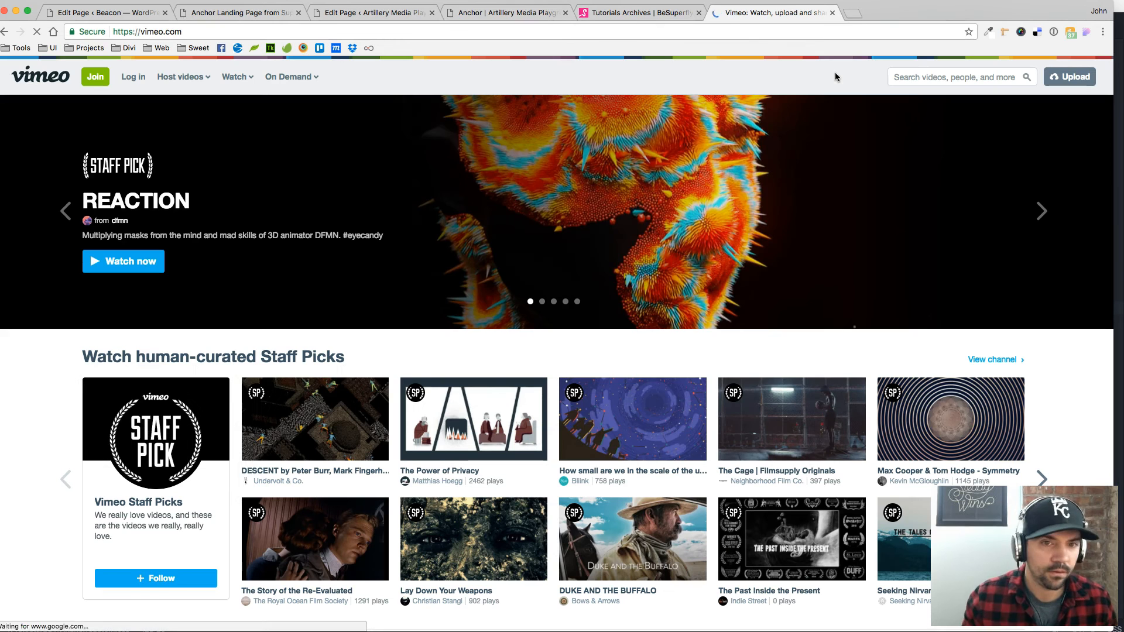
pyautogui.click(930, 75)
pyautogui.write('josef')
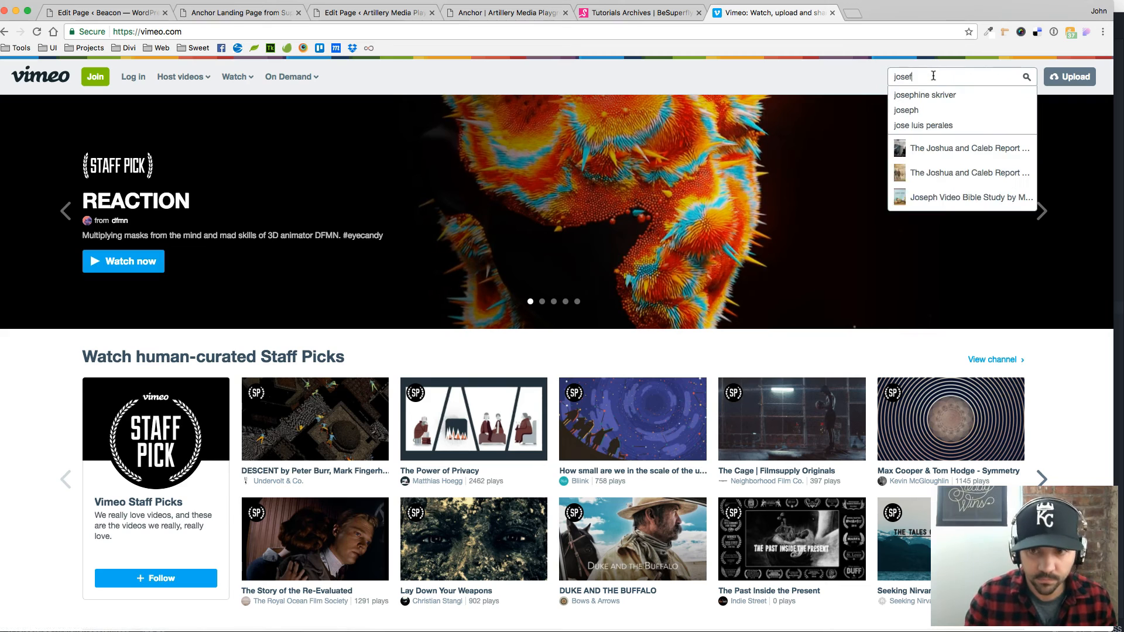
pyautogui.write('in theme')
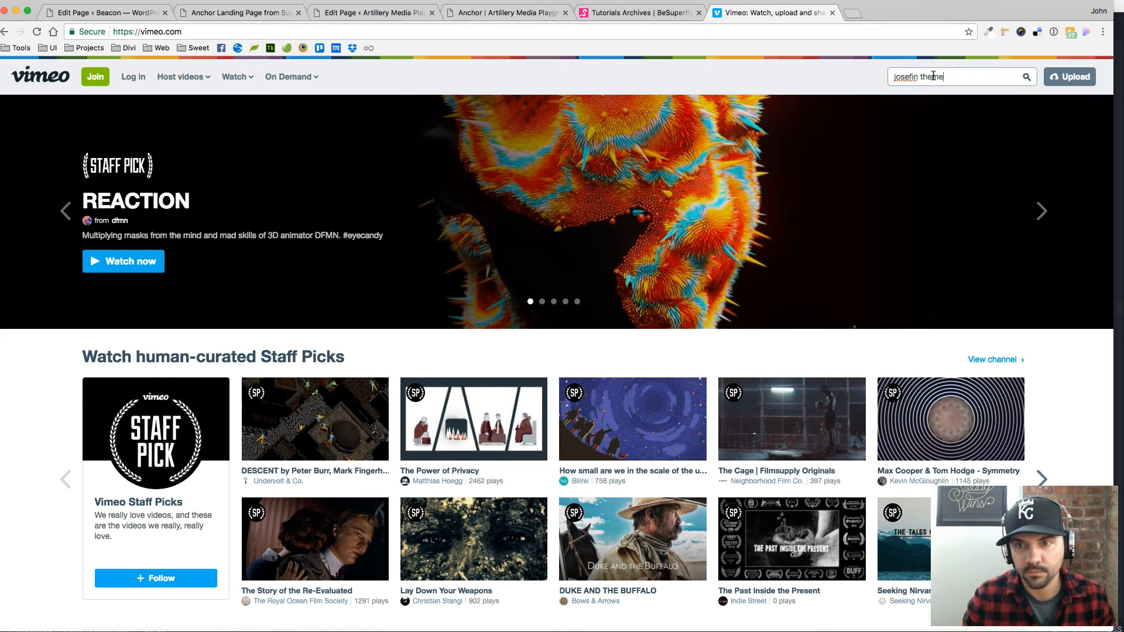
pyautogui.press('Return')
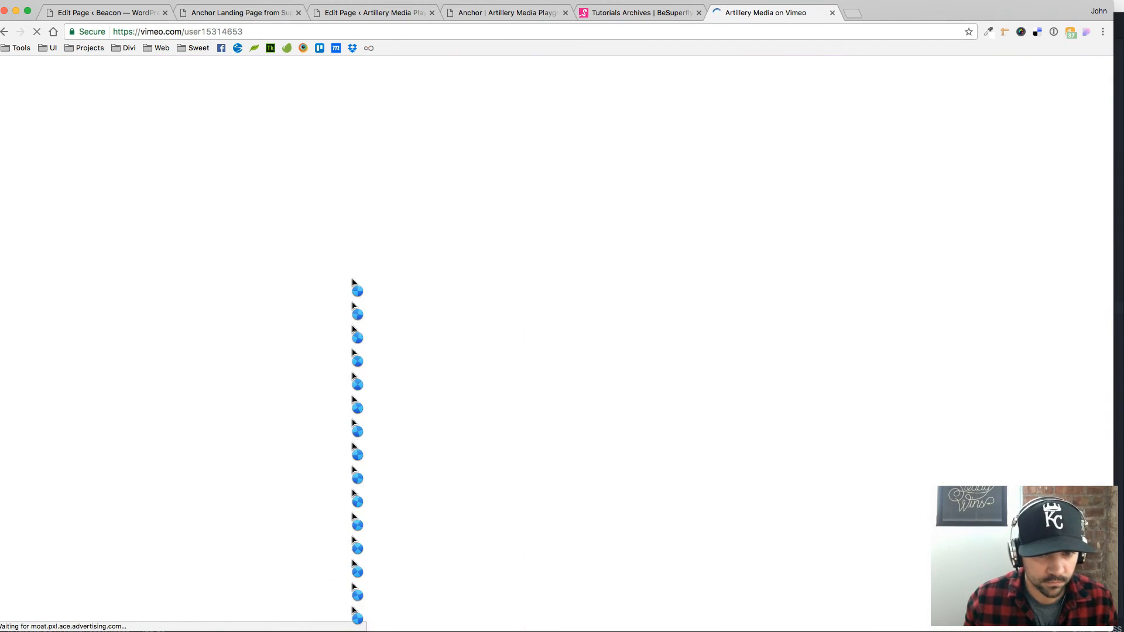
pyautogui.scroll(-5, 272, 327)
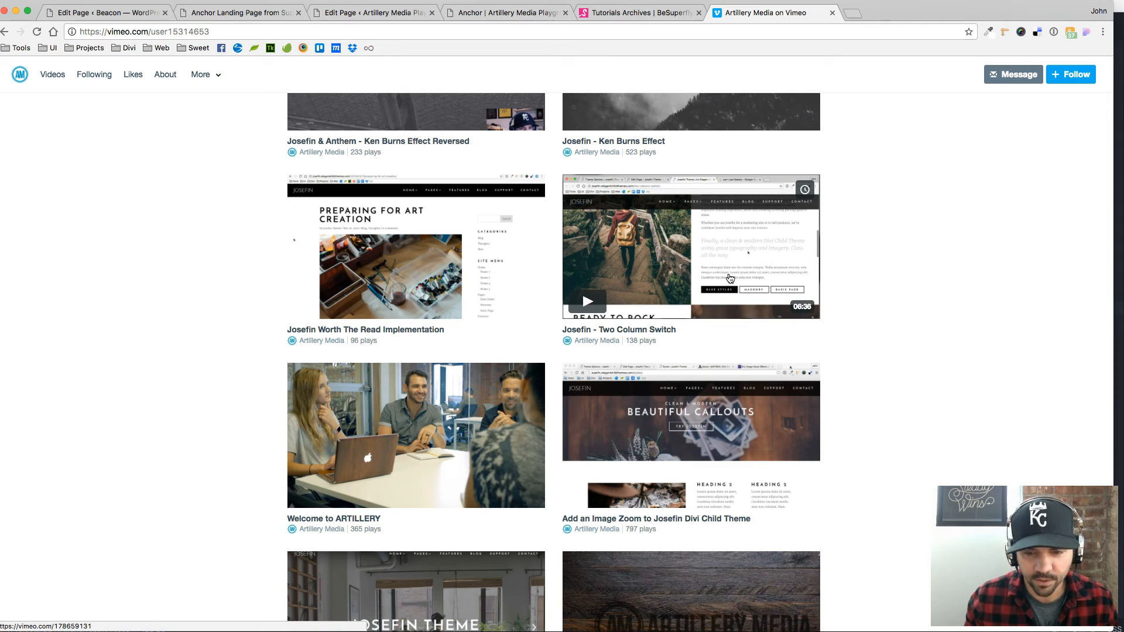
# Step: On the live Anchor page, narrow the browser window to about half width, check the split sections, and widen it again
pyautogui.click(642, 12)
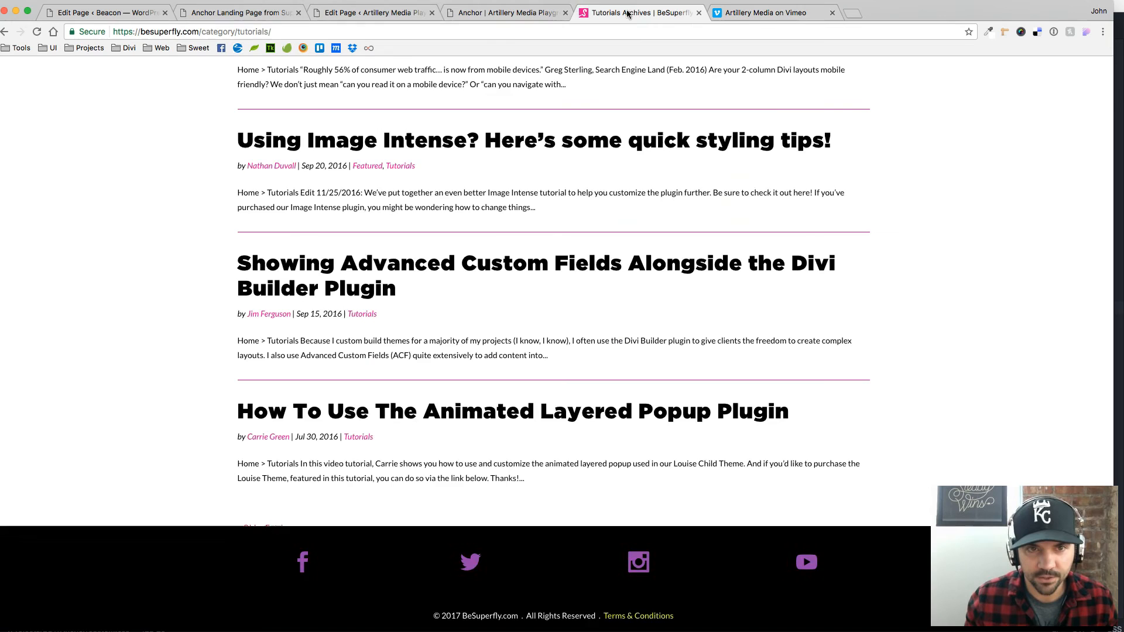
pyautogui.click(493, 12)
pyautogui.moveTo(1112, 268); pyautogui.dragTo(567, 305)
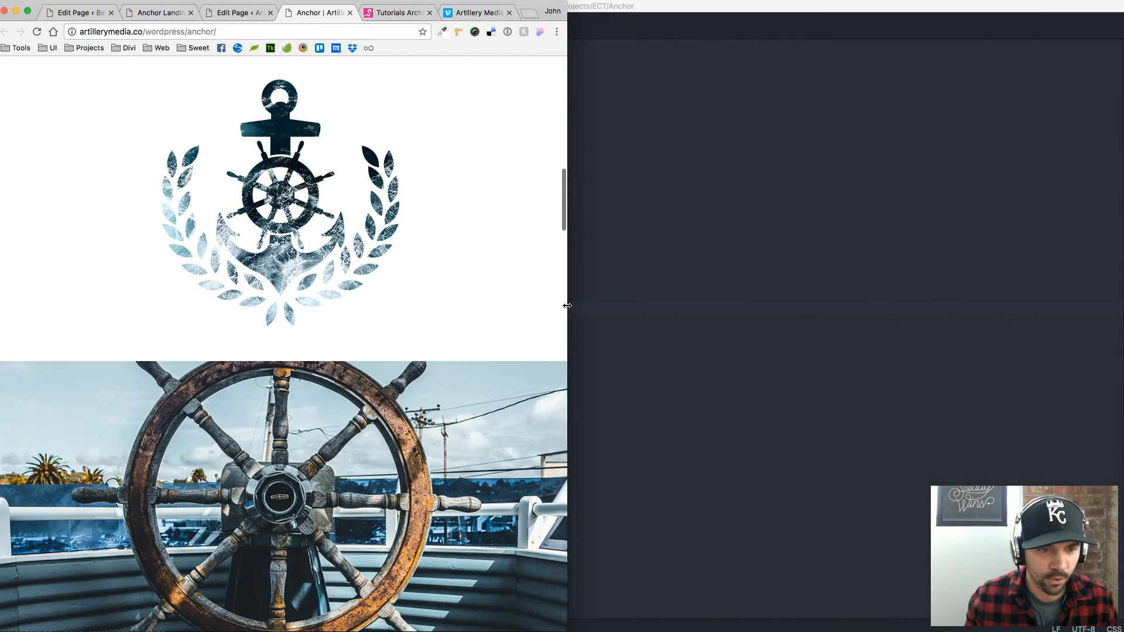
pyautogui.scroll(-5, 433, 220)
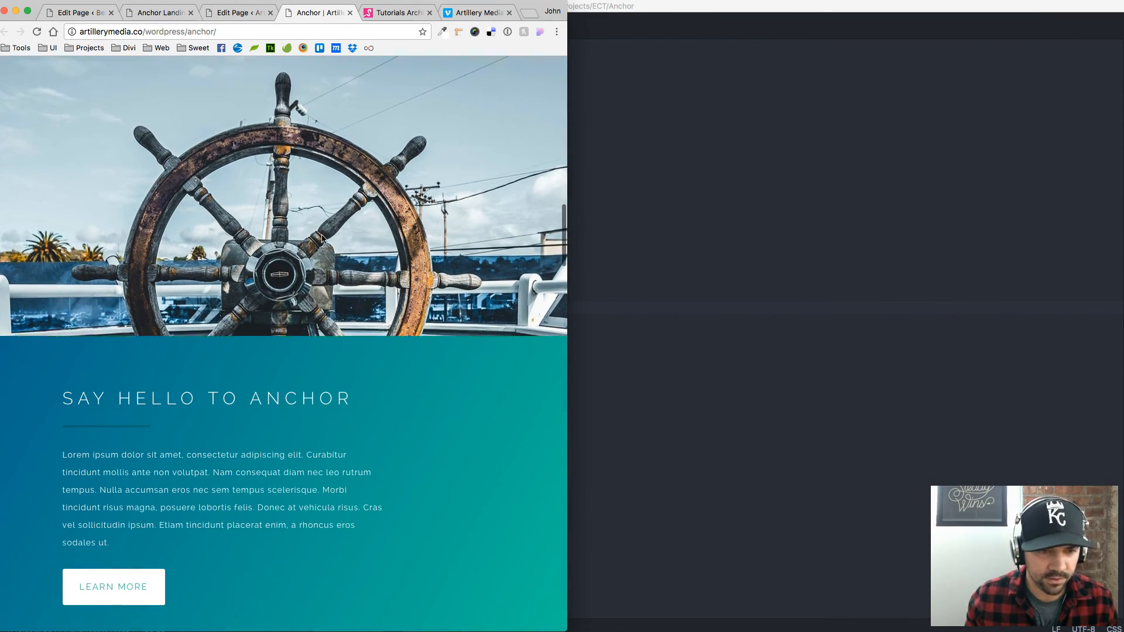
pyautogui.scroll(-1, 321, 239)
pyautogui.scroll(-15, 327, 177)
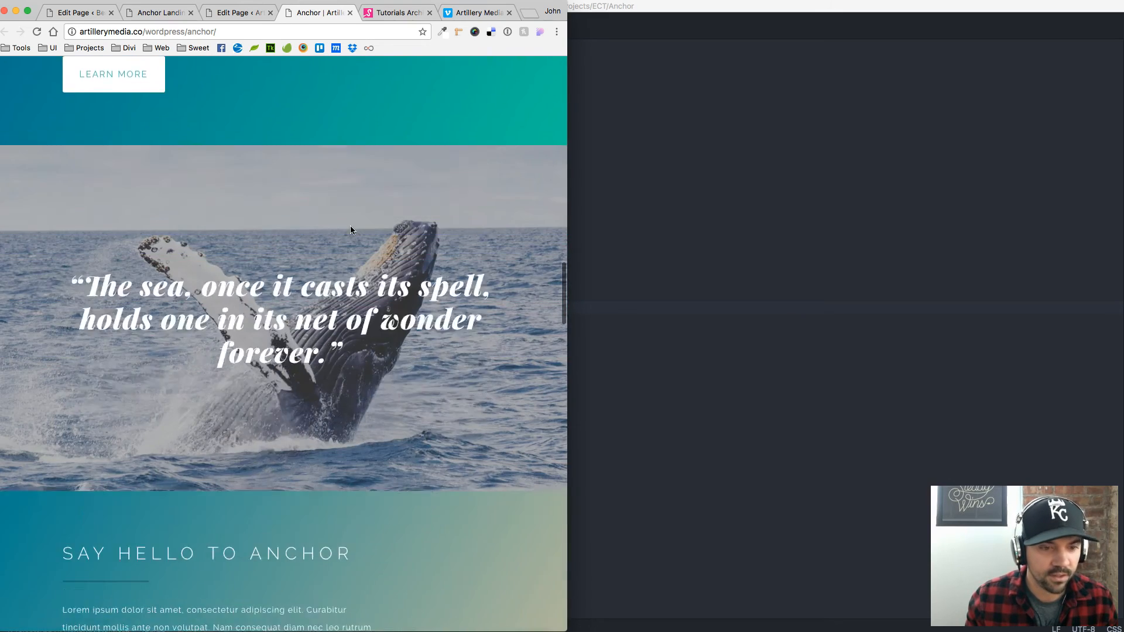
pyautogui.scroll(-10, 293, 322)
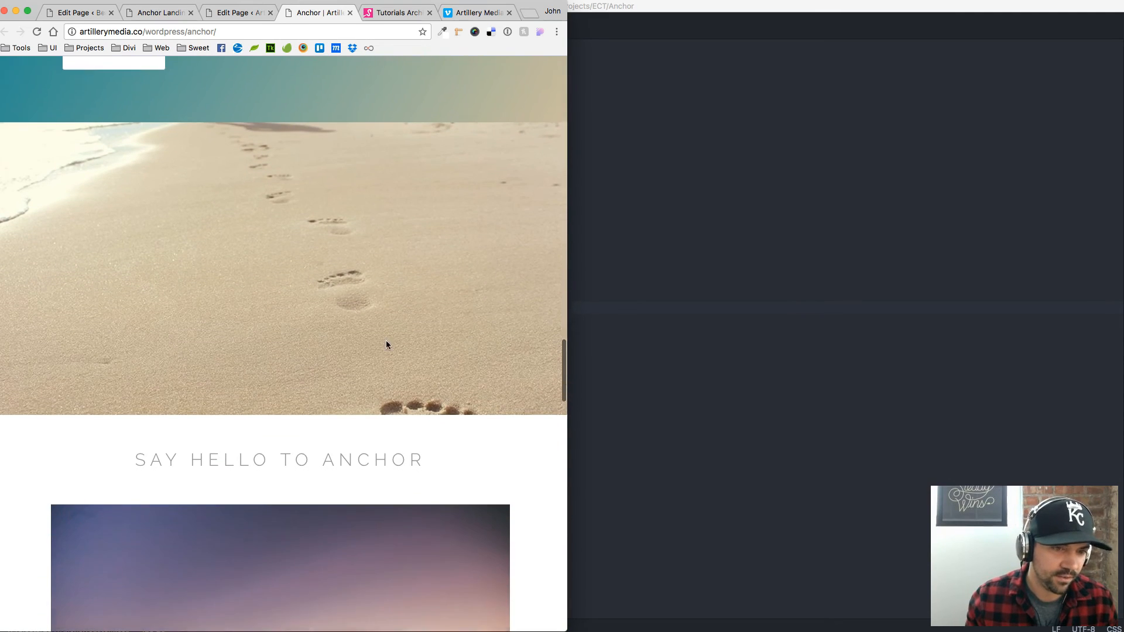
pyautogui.moveTo(569, 233); pyautogui.dragTo(912, 262)
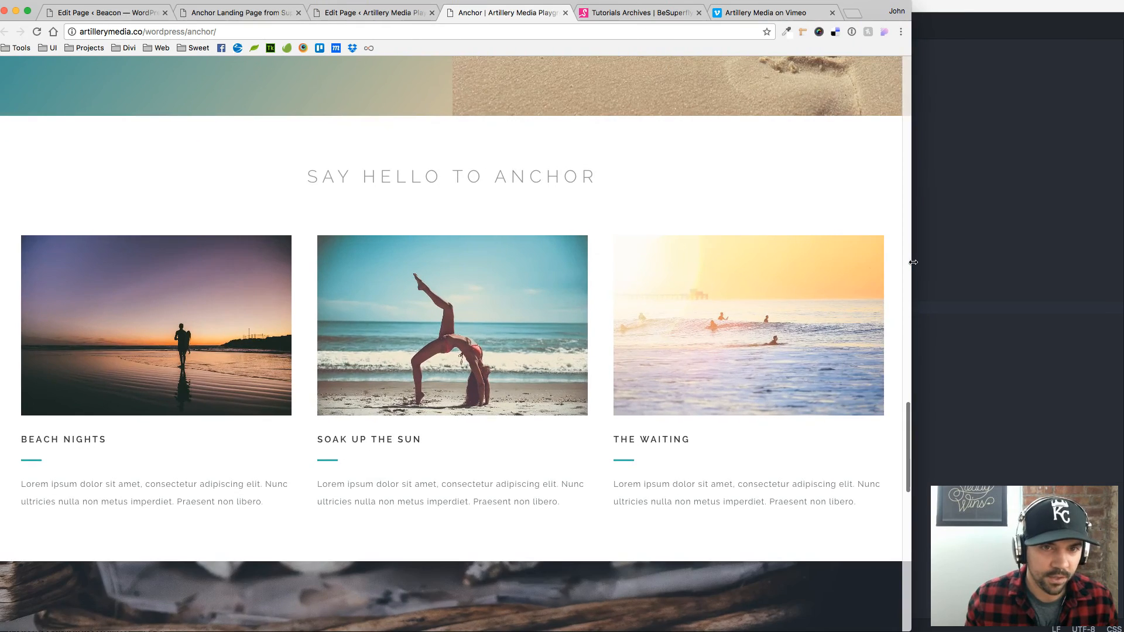
# Step: Recheck the beach footprints split section in a narrow browser window, and restore the window to full width
pyautogui.scroll(7, 616, 251)
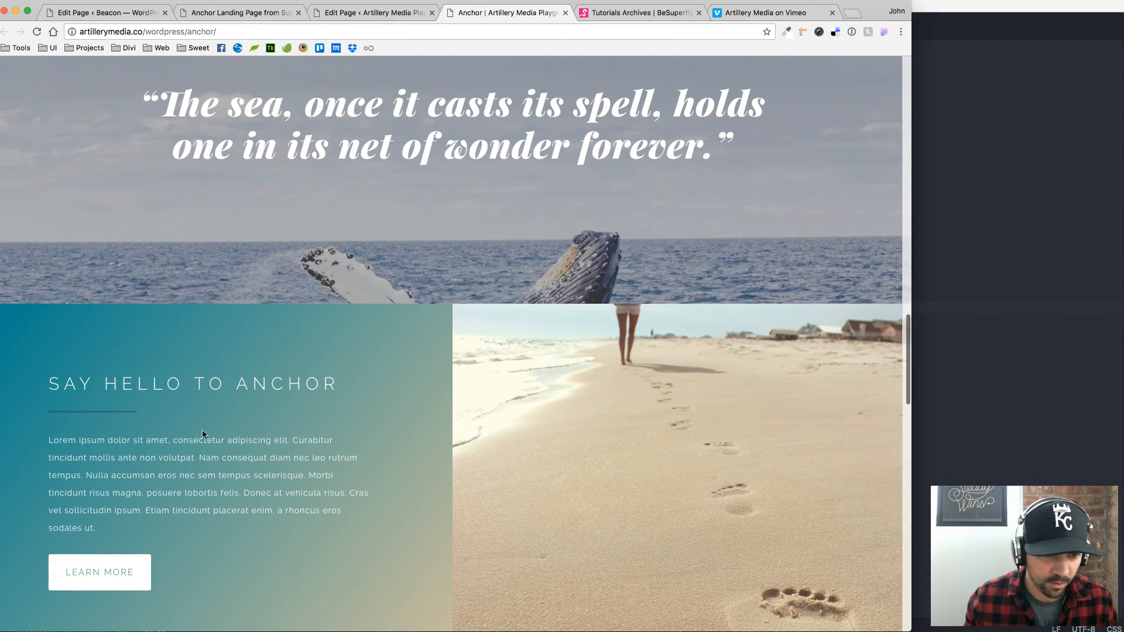
pyautogui.moveTo(912, 405); pyautogui.dragTo(549, 405)
pyautogui.scroll(-20, 467, 387)
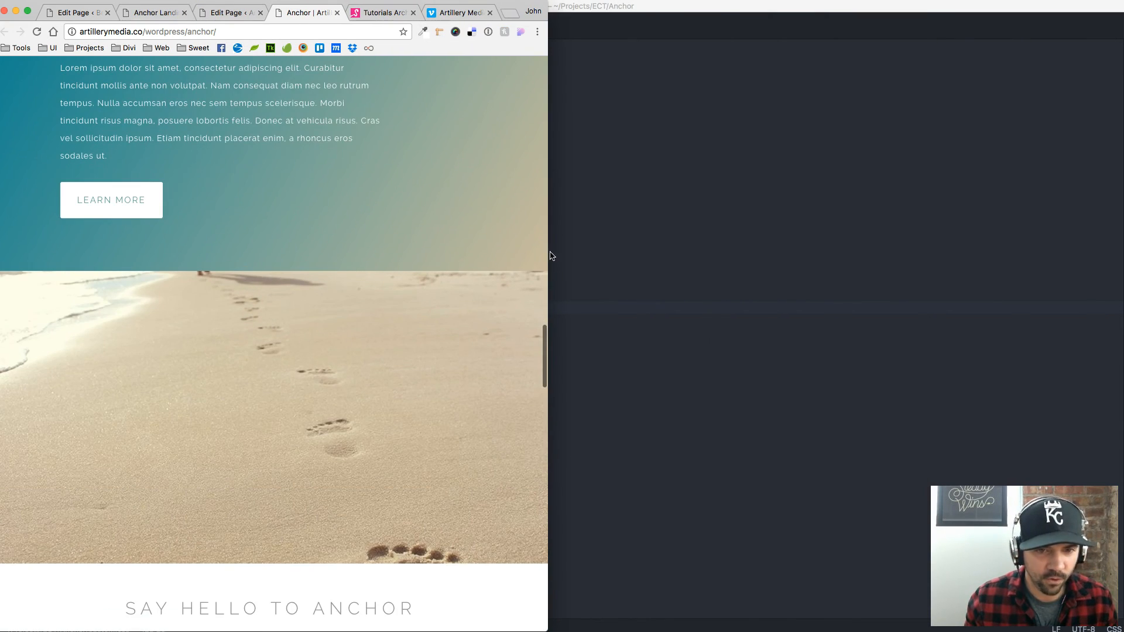
pyautogui.moveTo(549, 253); pyautogui.dragTo(1120, 286)
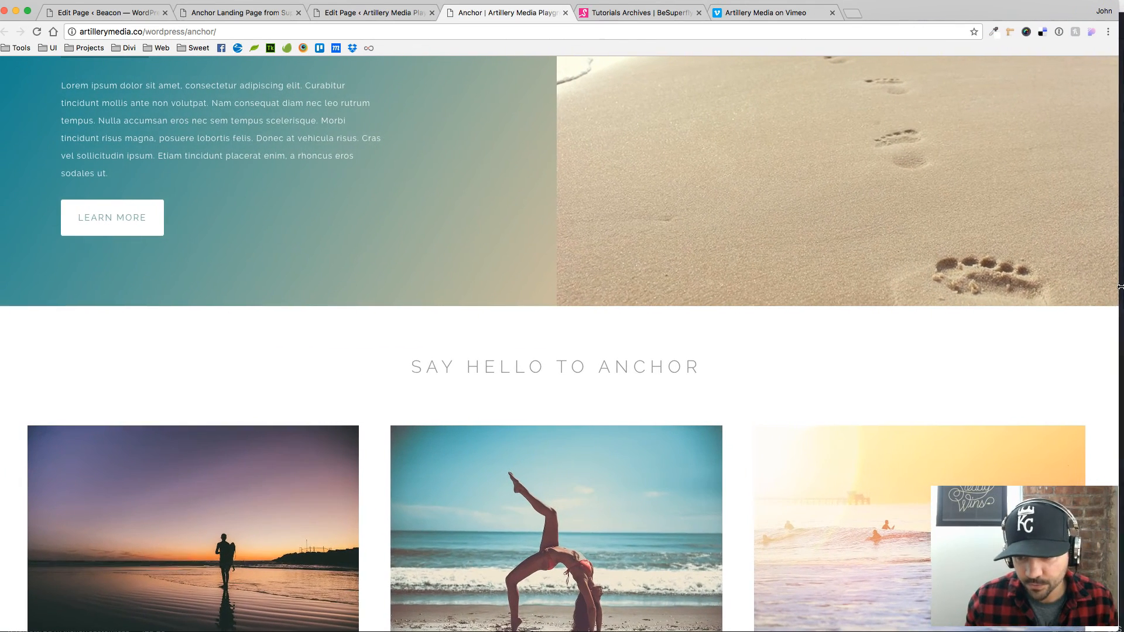
# Step: Return to the Artillery Media profile on Vimeo and look through its Josefin theme tutorial videos
pyautogui.click(755, 12)
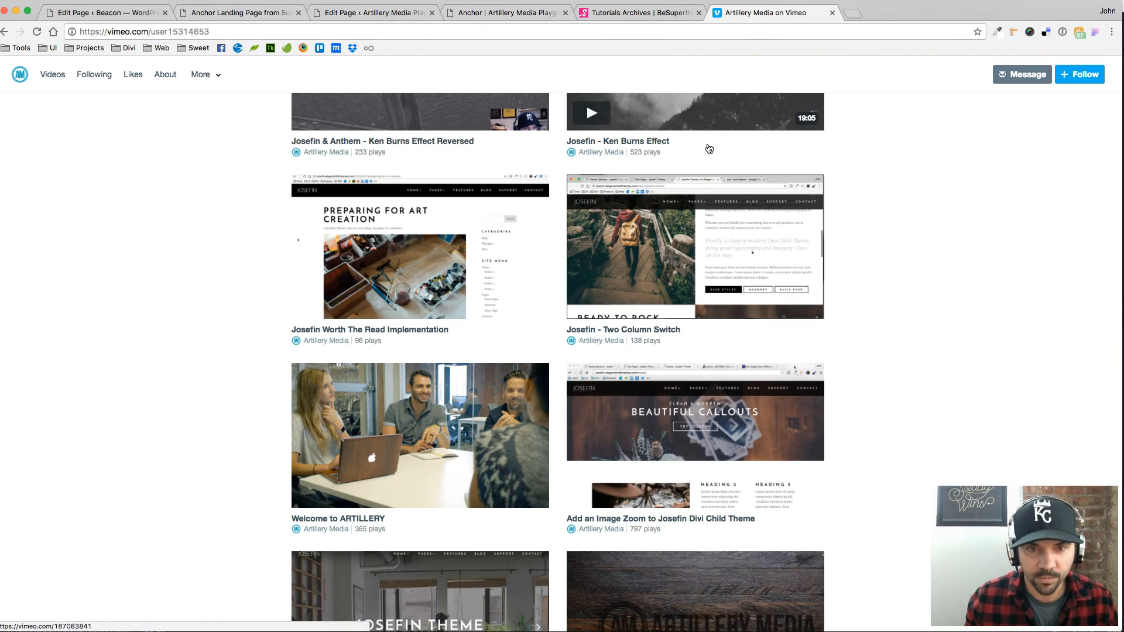
pyautogui.scroll(5, 445, 141)
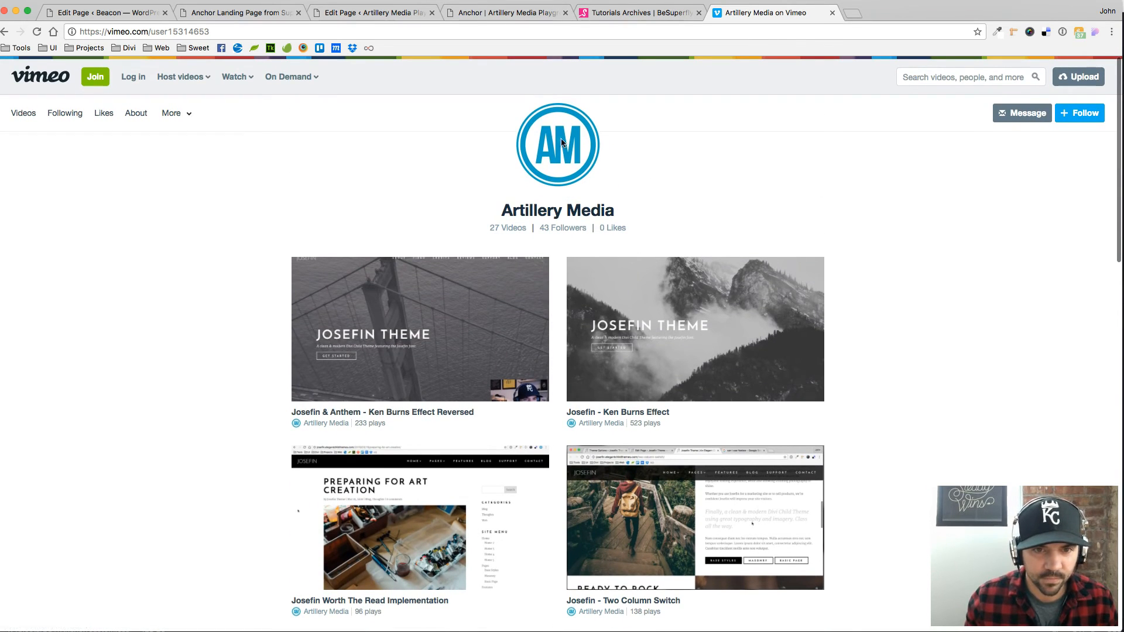
pyautogui.scroll(-5, 876, 353)
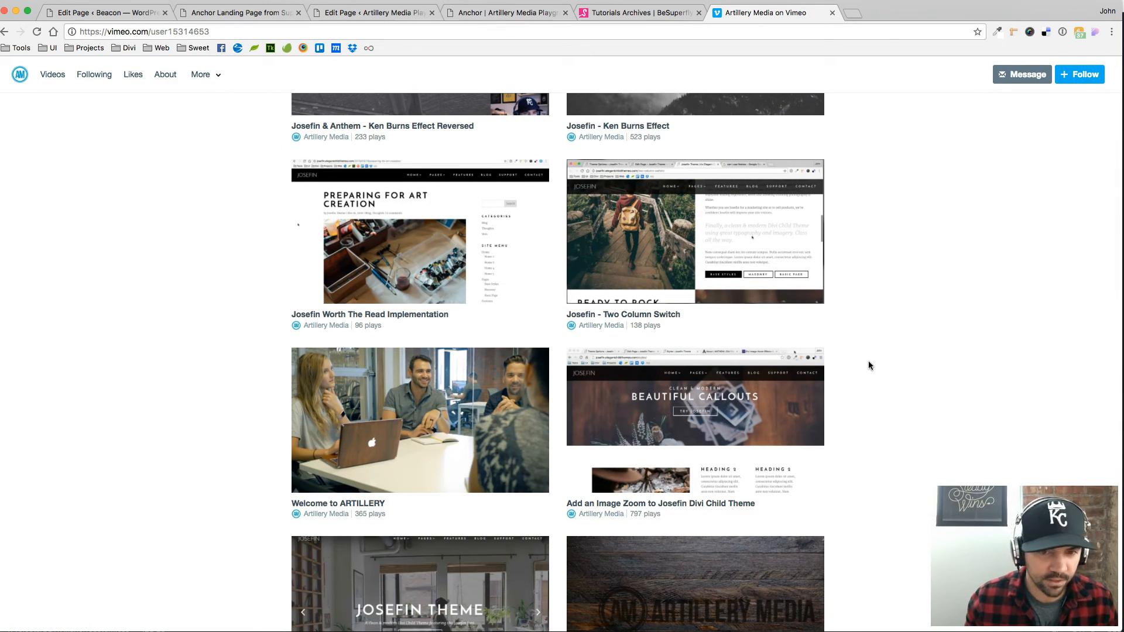
pyautogui.scroll(-2, 702, 468)
pyautogui.scroll(6, 703, 468)
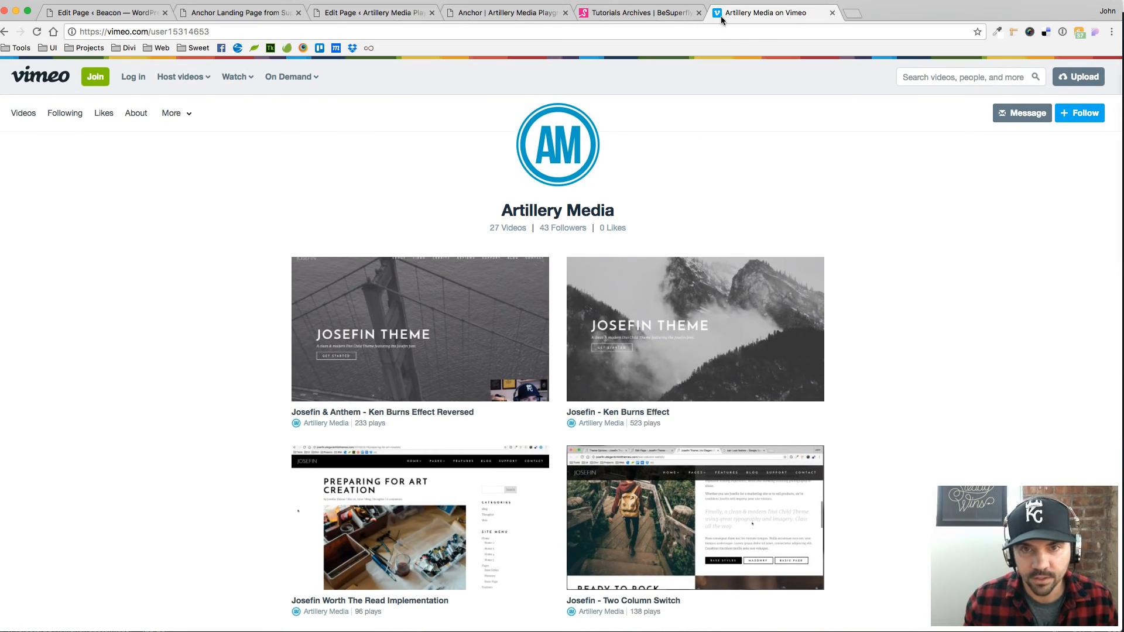
# Step: Go to youtube.com, search for "besuperfly", and open the BeSuperfly channel
pyautogui.click(725, 32)
pyautogui.write('youtube.com')
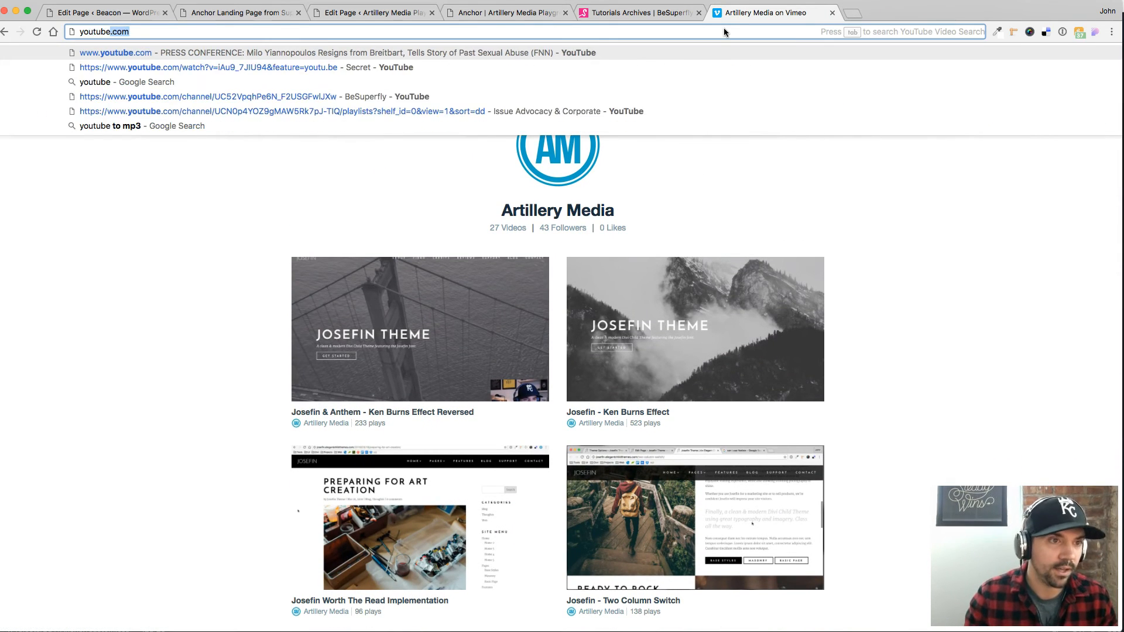
pyautogui.press('Return')
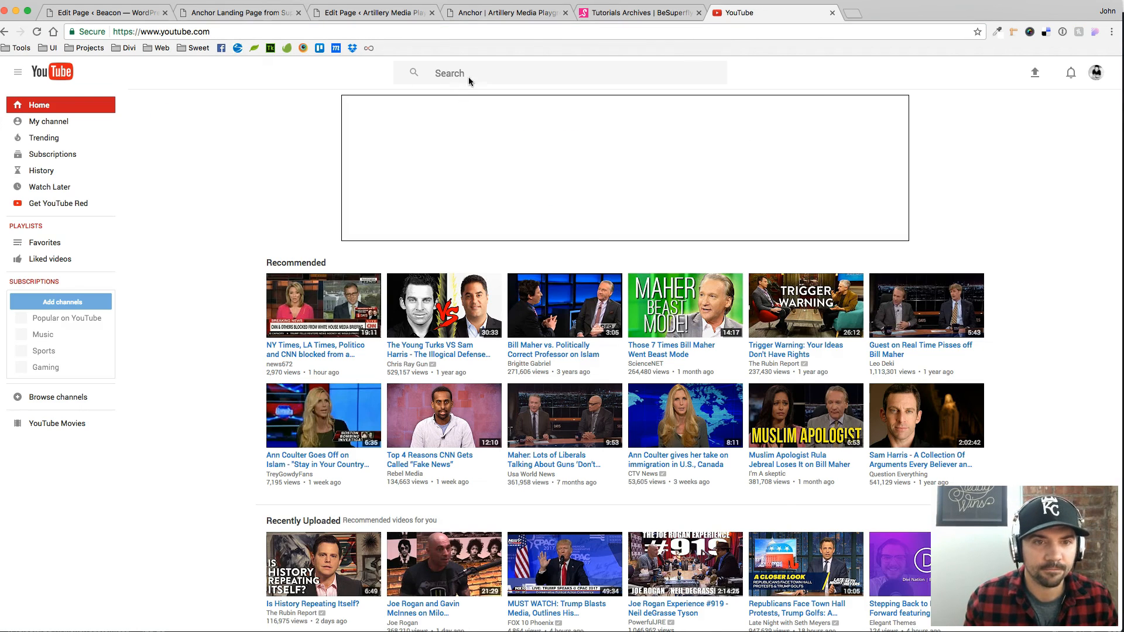
pyautogui.click(468, 75)
pyautogui.write('besuperfly')
pyautogui.press('Return')
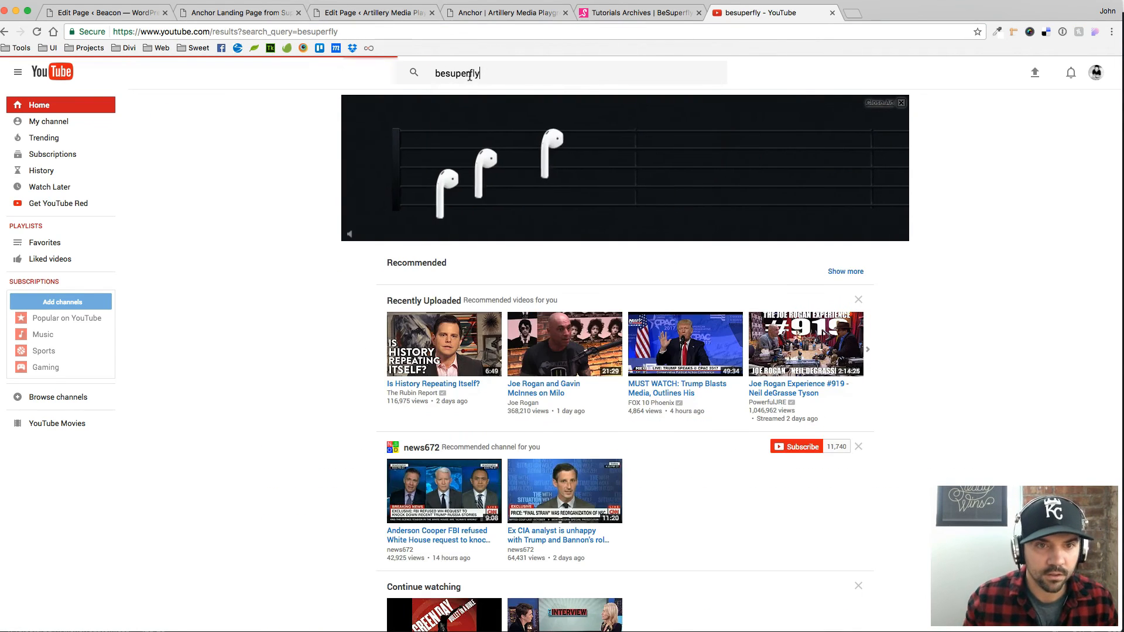
pyautogui.click(512, 154)
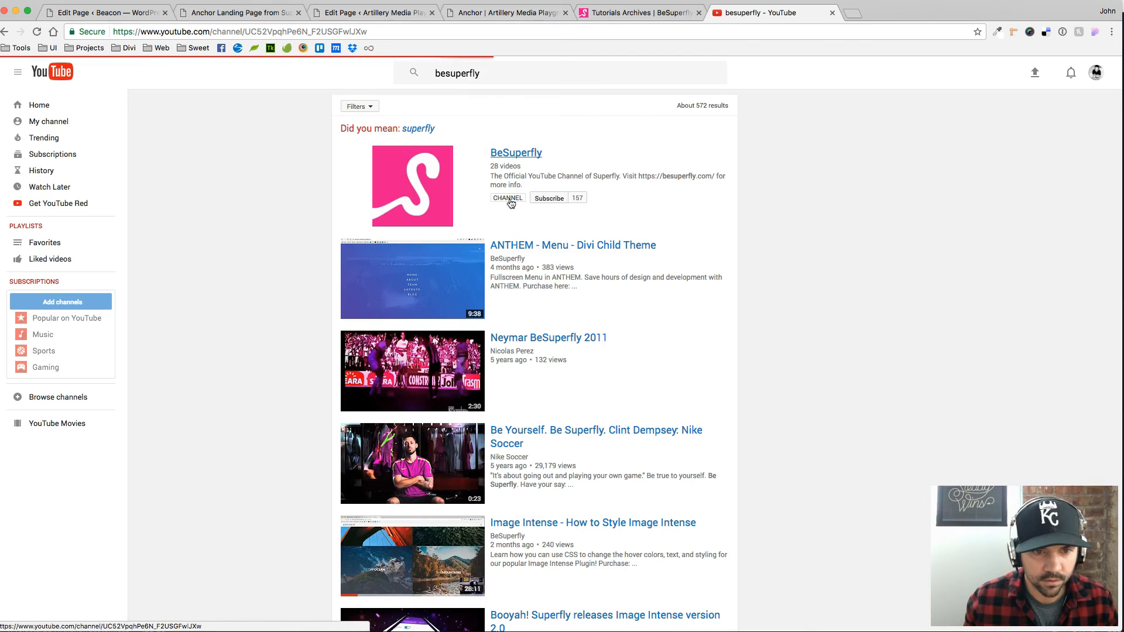
# Step: Look through the BeSuperfly channel's uploads for the ANTHEM Divi Child Theme tutorials, including Two Column Switch
pyautogui.scroll(-10, 486, 336)
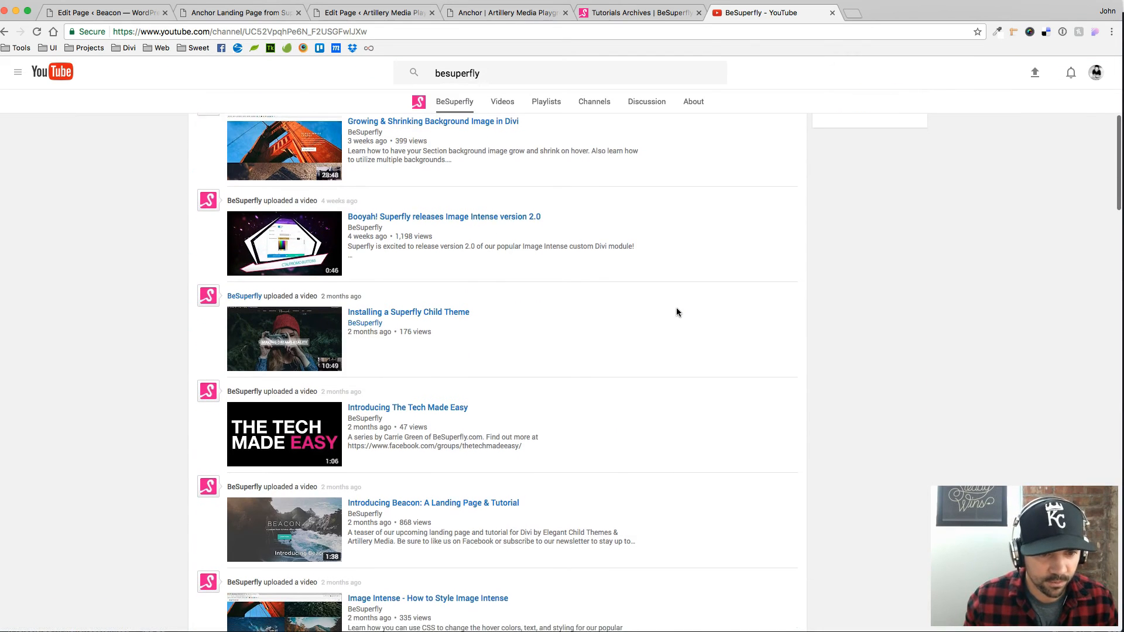
pyautogui.scroll(-7, 581, 336)
pyautogui.scroll(-4, 628, 347)
pyautogui.scroll(-3, 440, 381)
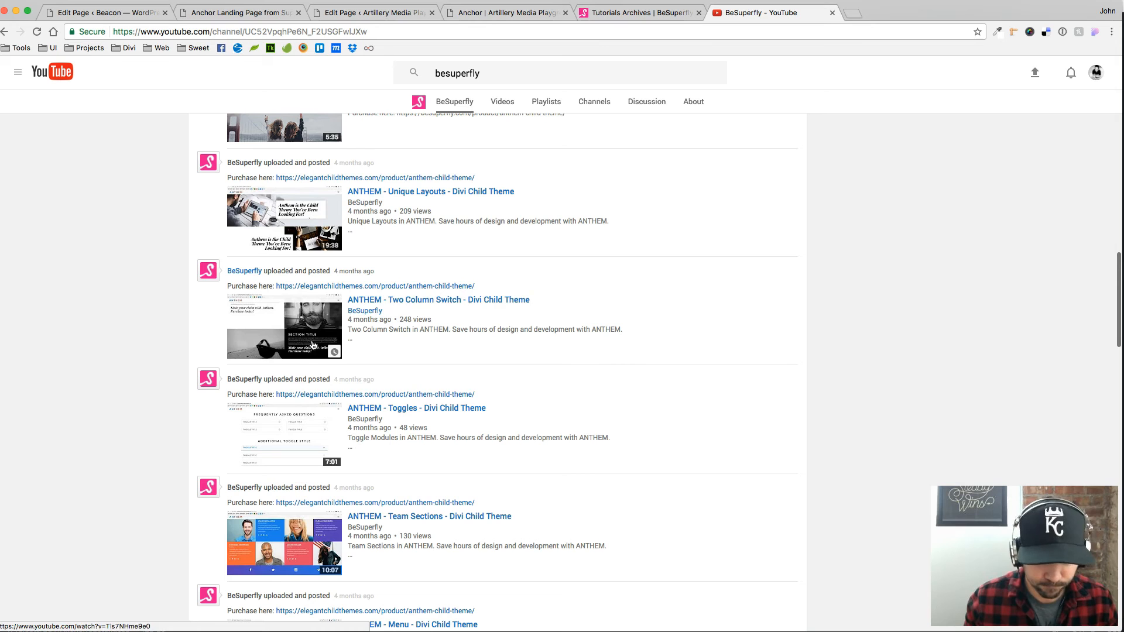
pyautogui.scroll(-4, 380, 331)
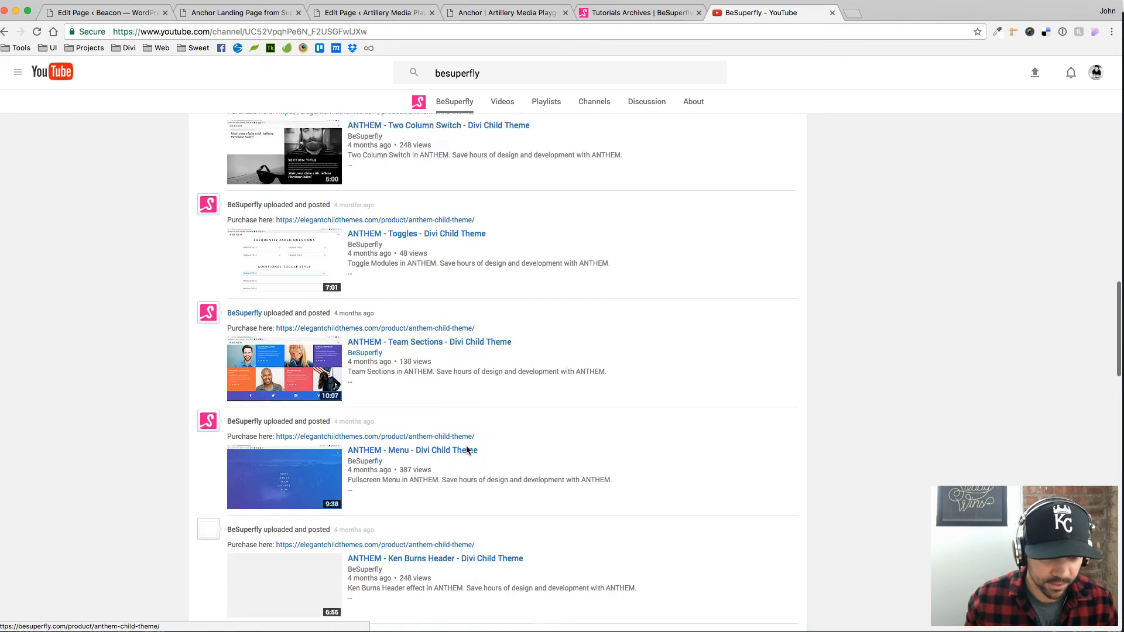
# Step: Close the YouTube channel, return to the live Anchor page, and look over the anchor cutout and subscribe sections
pyautogui.click(832, 13)
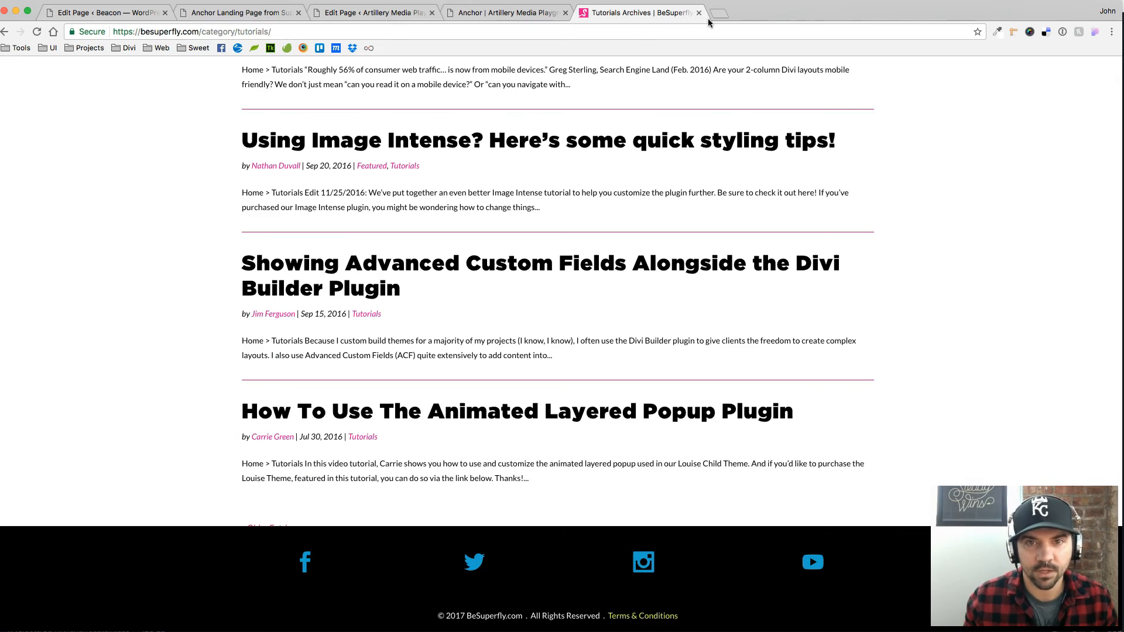
pyautogui.click(493, 13)
pyautogui.scroll(-10, 692, 352)
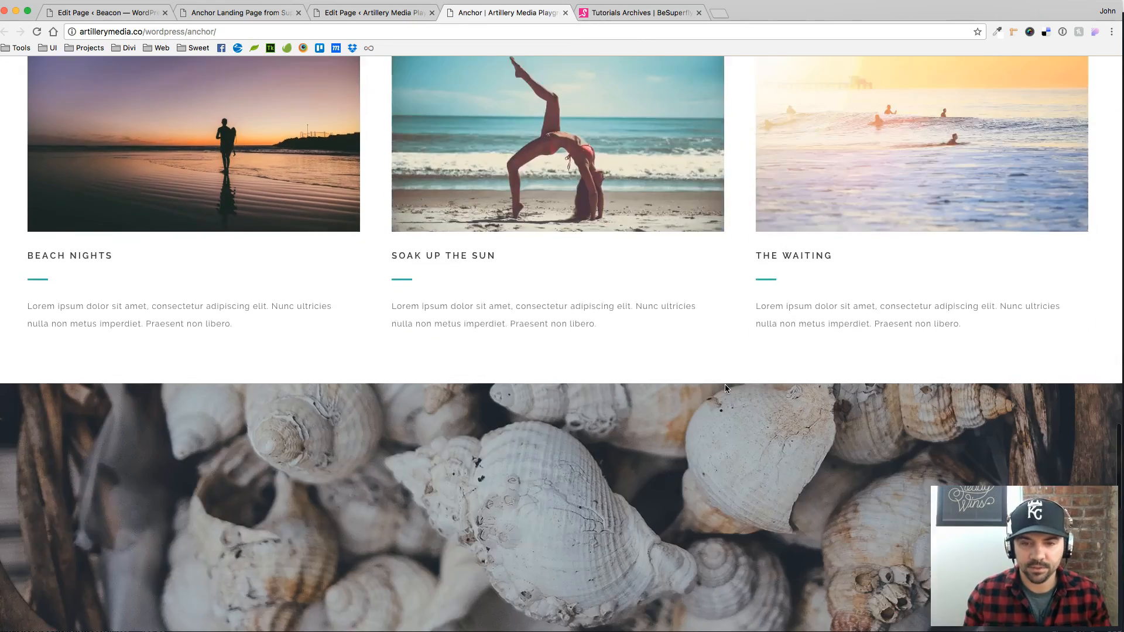
pyautogui.scroll(-7, 722, 386)
pyautogui.scroll(5, 705, 359)
pyautogui.scroll(-2, 705, 358)
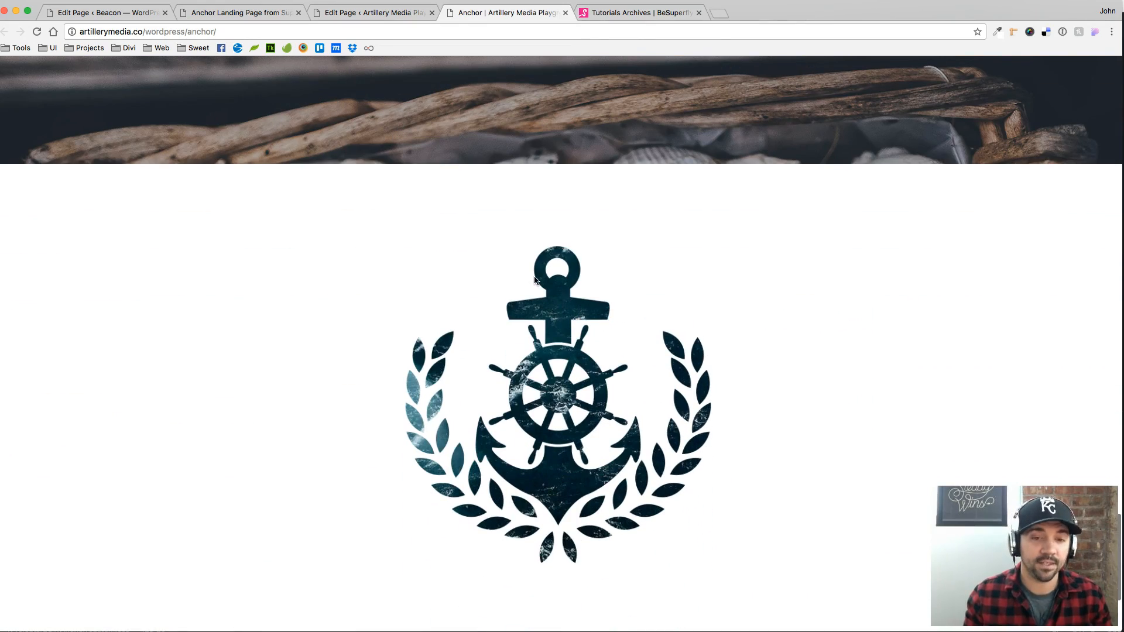
pyautogui.scroll(-3, 654, 421)
pyautogui.scroll(2, 654, 422)
pyautogui.scroll(-5, 654, 422)
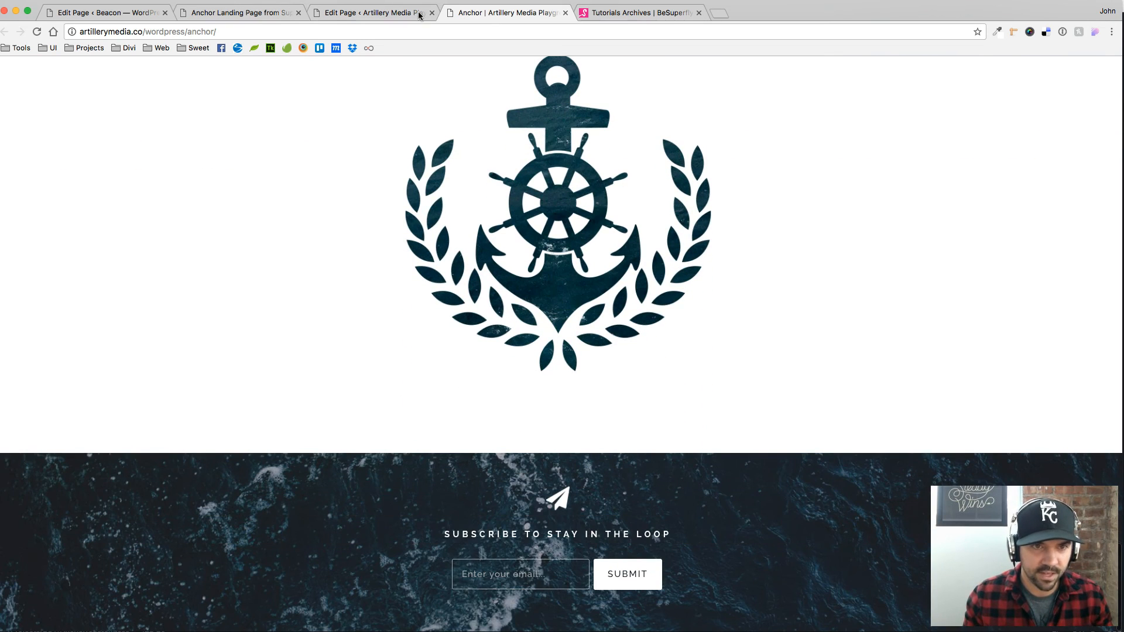
# Step: In the page editor, review the background image and parallax settings of the section holding the anchor image
pyautogui.click(375, 12)
pyautogui.click(507, 12)
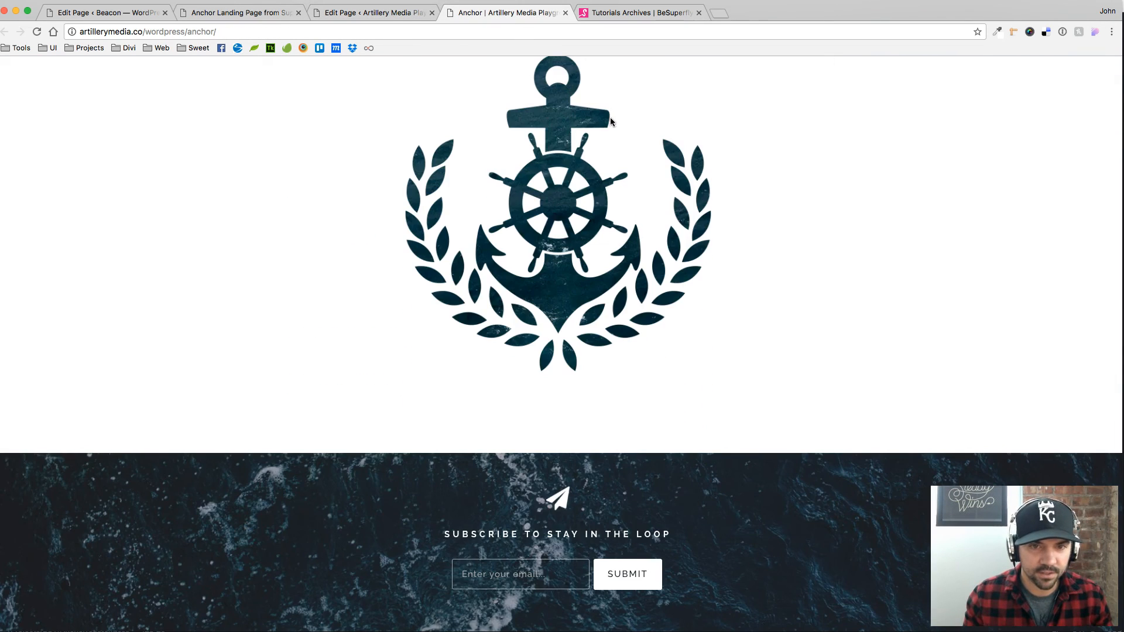
pyautogui.click(382, 12)
pyautogui.click(828, 120)
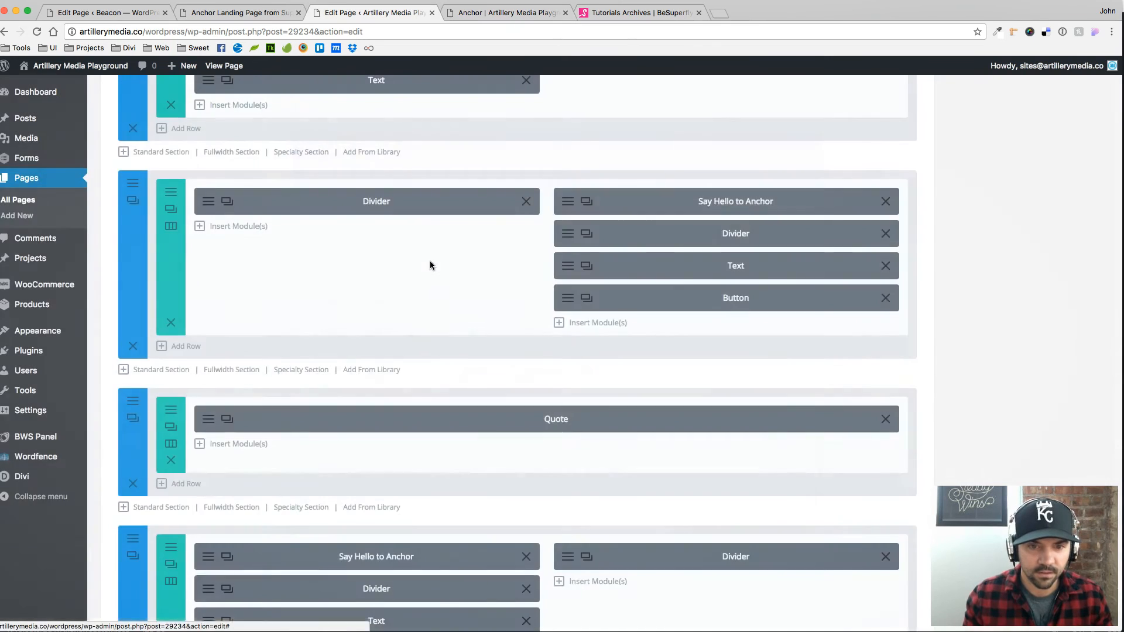
pyautogui.scroll(-5, 429, 261)
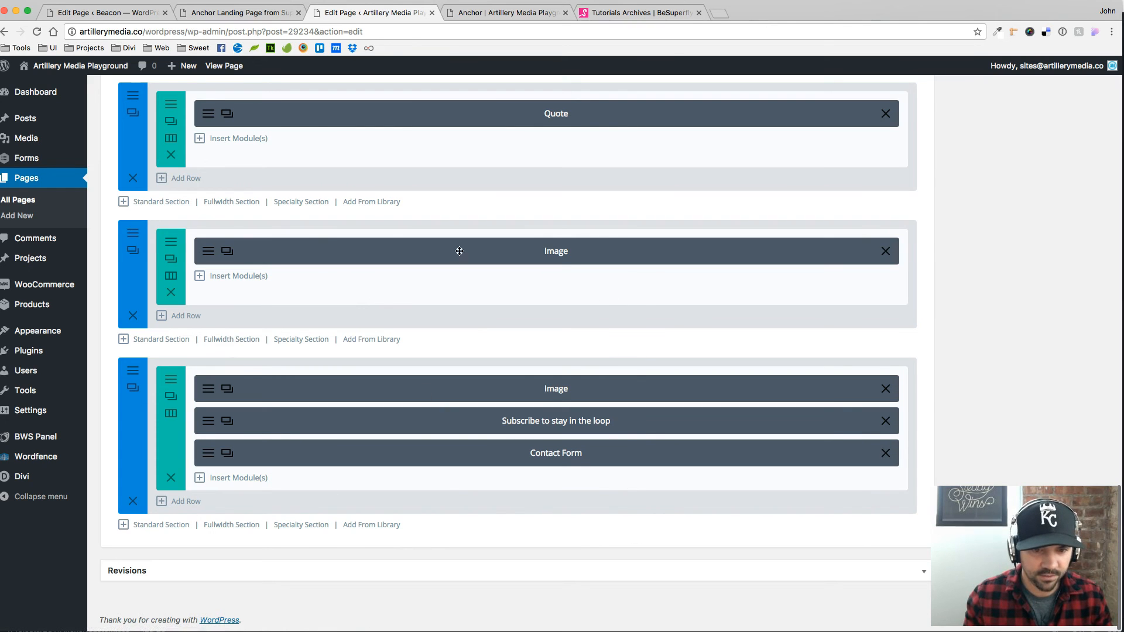
pyautogui.click(133, 248)
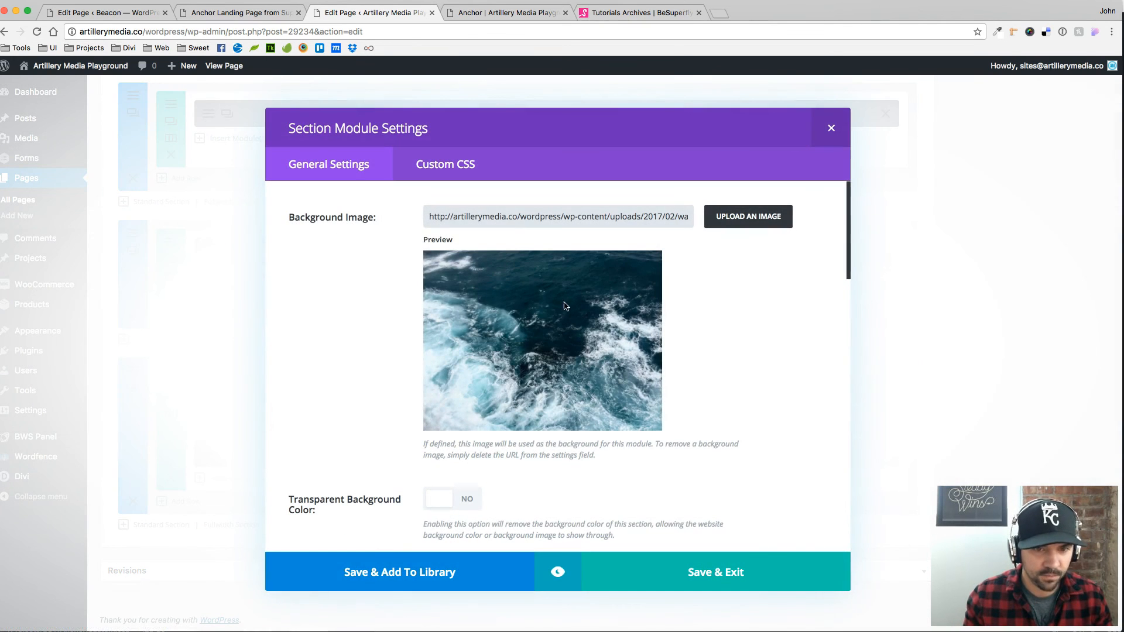
pyautogui.scroll(-15, 551, 347)
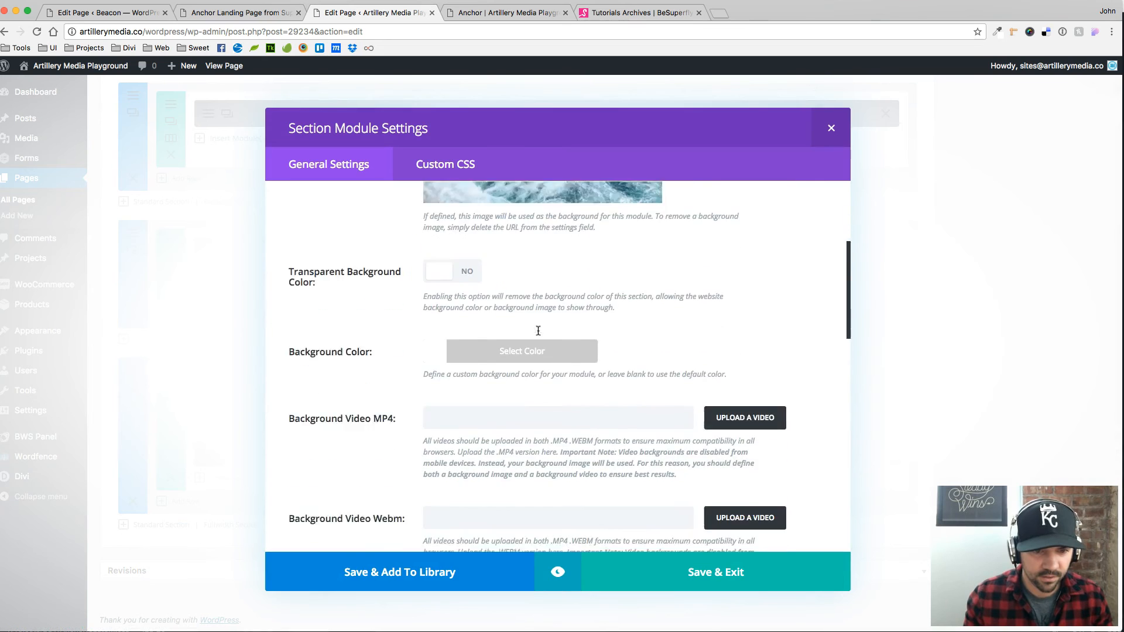
pyautogui.scroll(-3, 527, 357)
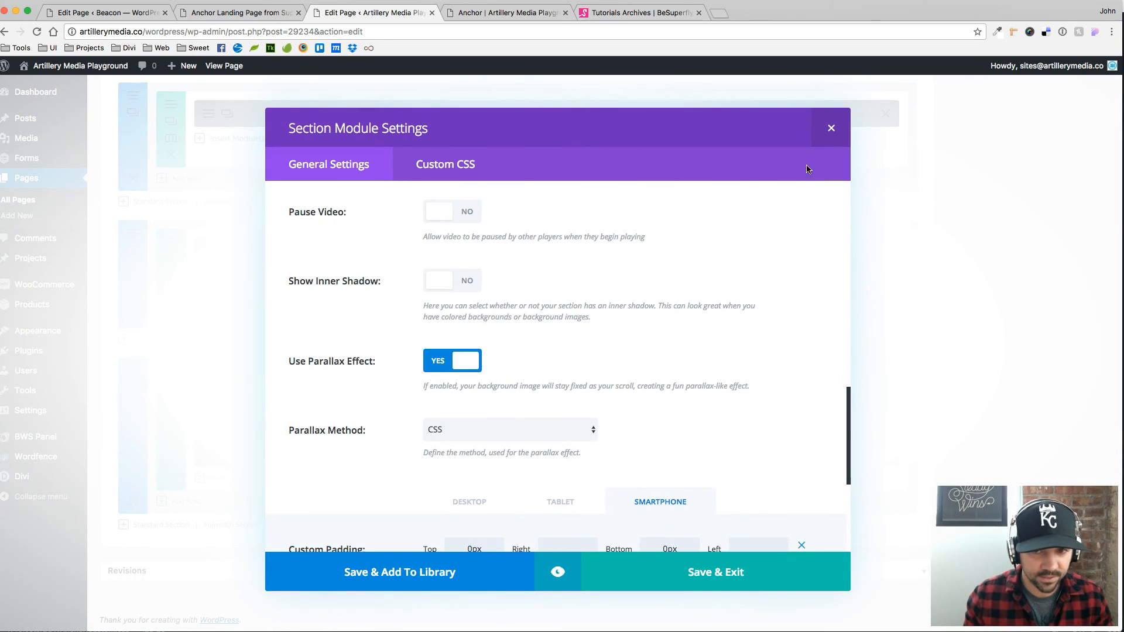
pyautogui.click(831, 128)
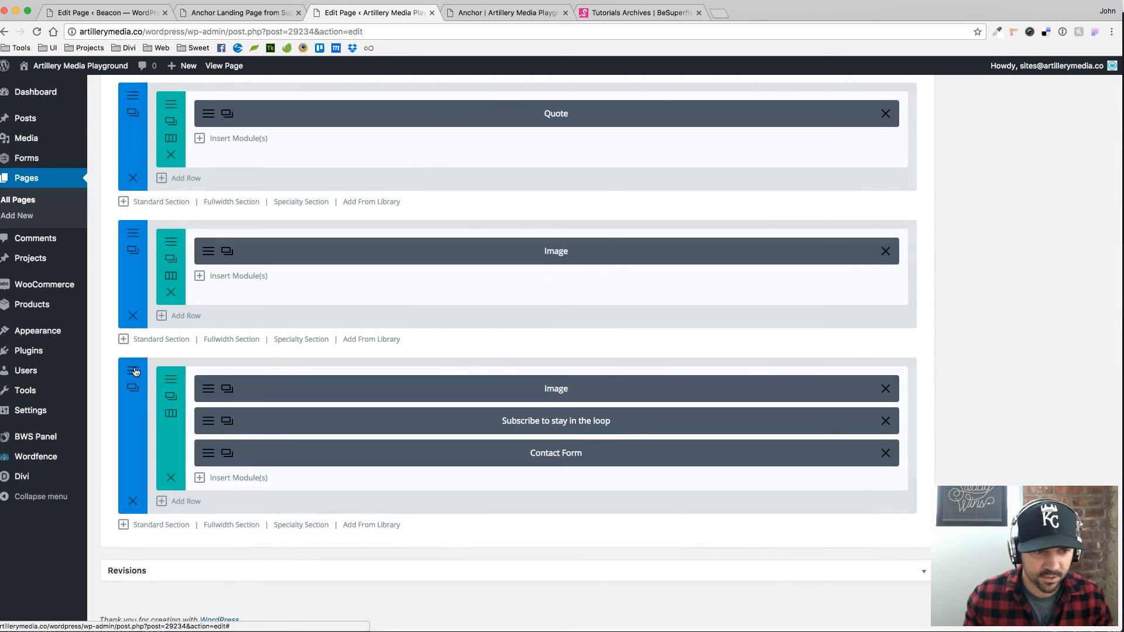
# Step: Compare the background images of the subscribe section and the anchor image section in their section settings
pyautogui.click(134, 371)
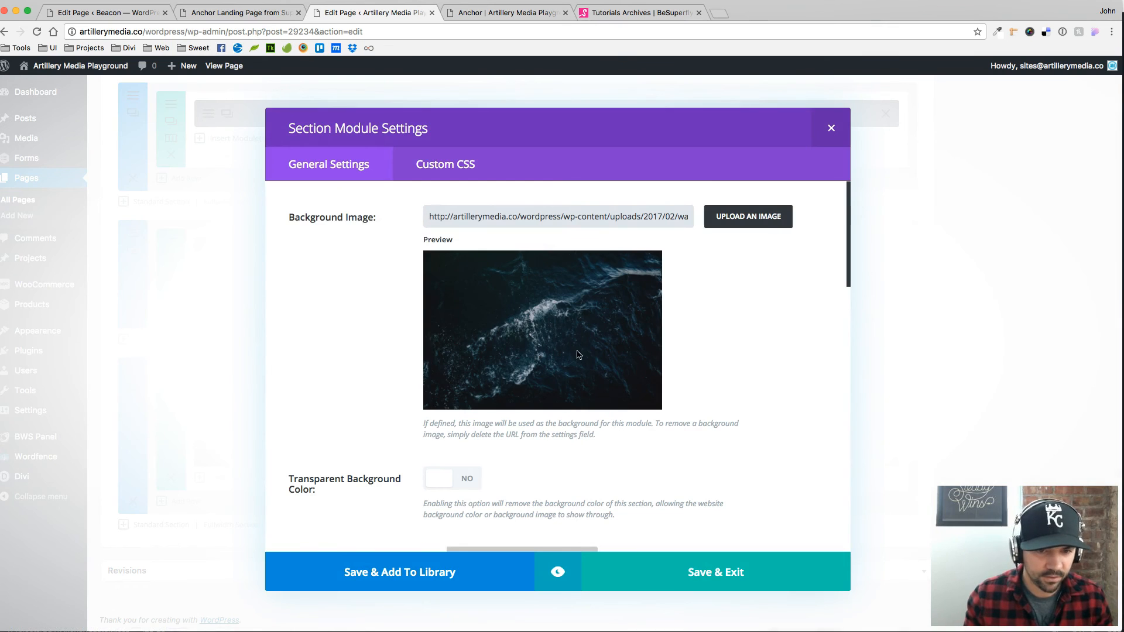
pyautogui.click(830, 129)
pyautogui.click(130, 234)
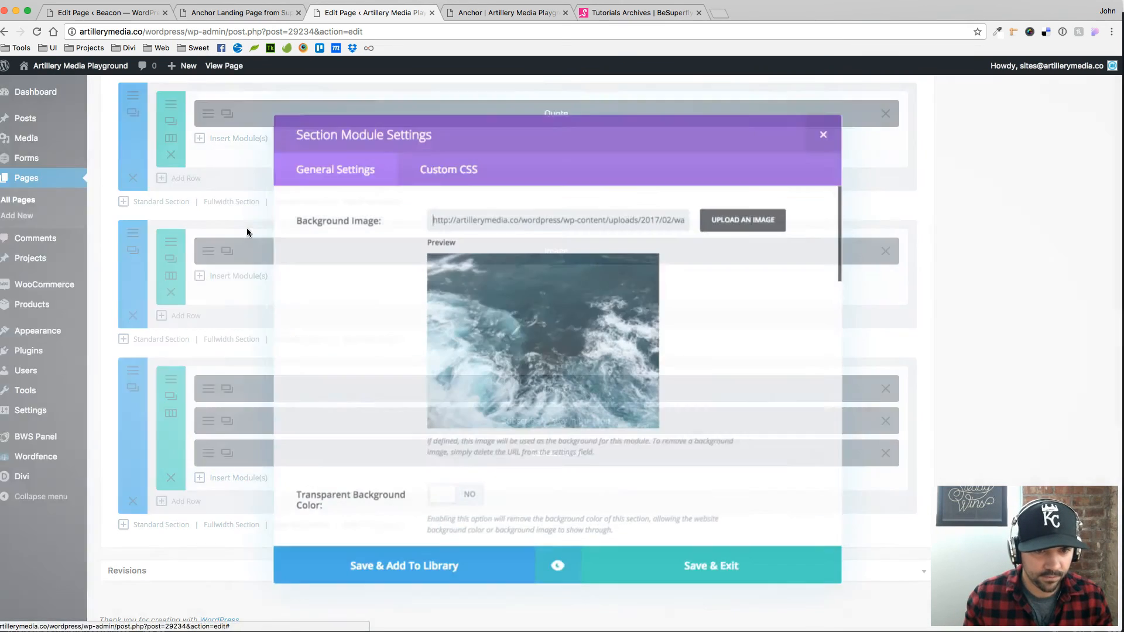
pyautogui.click(830, 128)
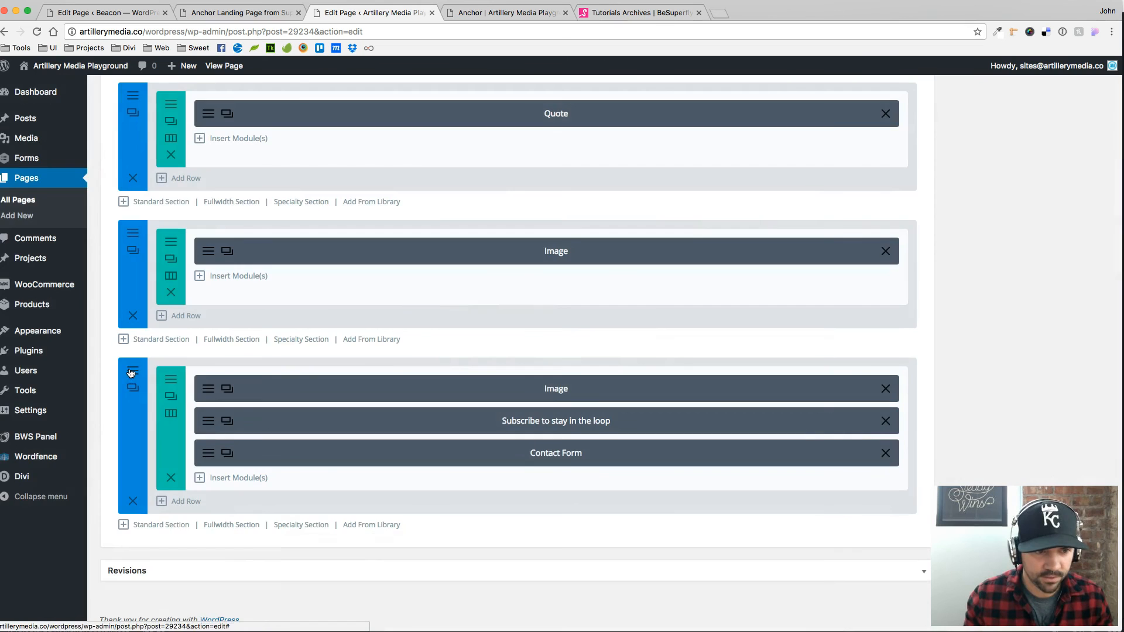
# Step: Set the subscribe section's background image to waves.jpg from the media library, and save the section settings
pyautogui.click(132, 371)
pyautogui.click(745, 219)
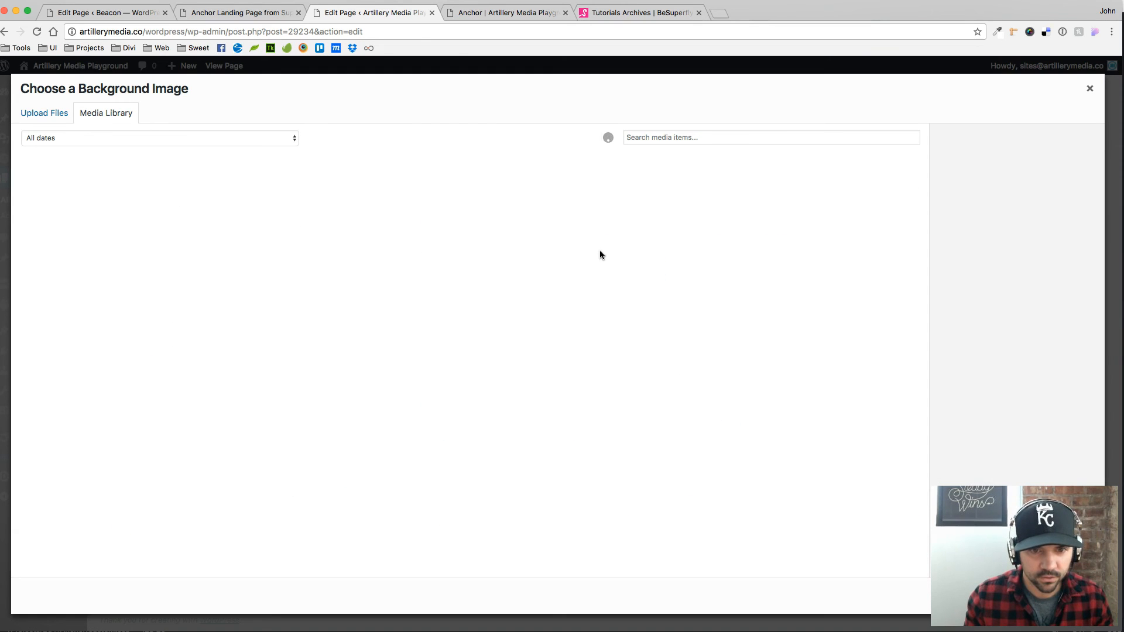
pyautogui.click(243, 199)
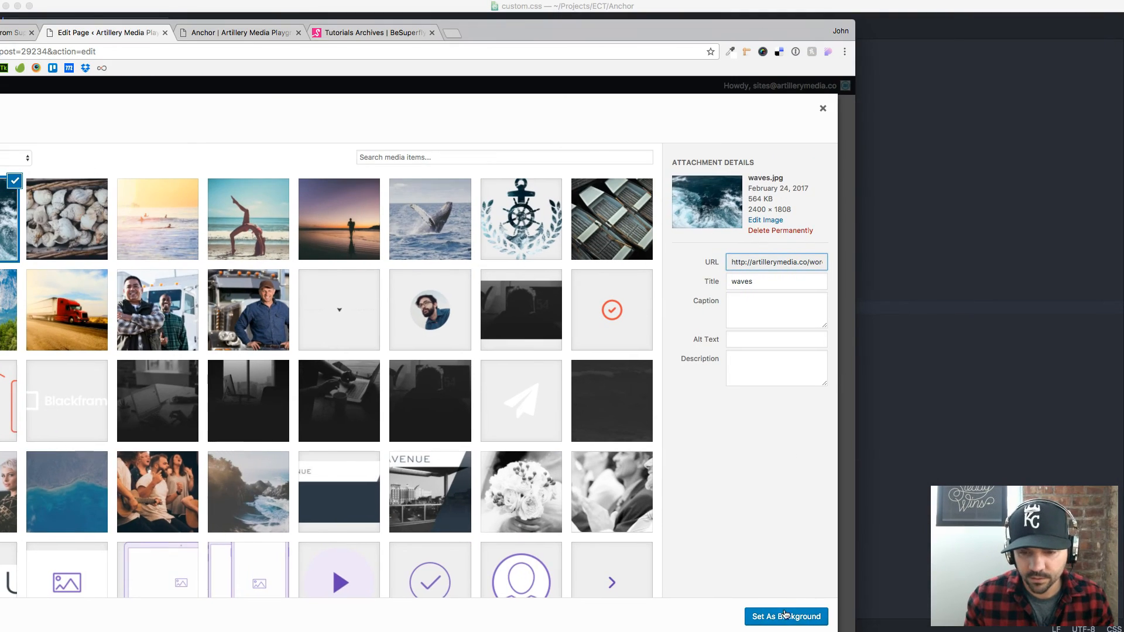
pyautogui.click(786, 616)
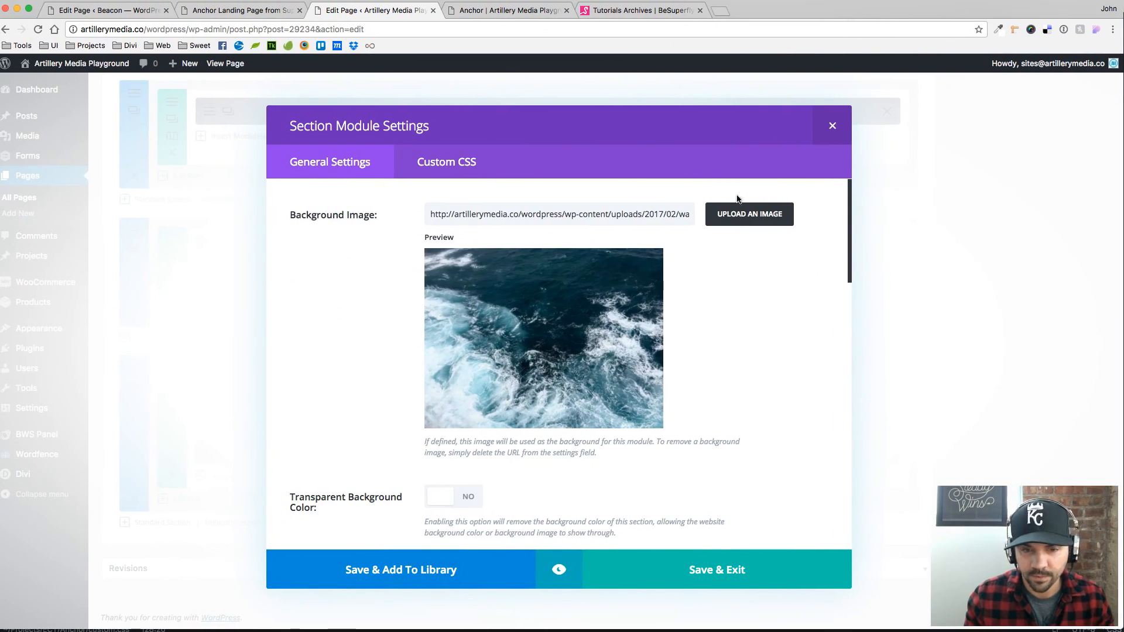
pyautogui.scroll(-10, 351, 322)
pyautogui.scroll(-6, 619, 305)
pyautogui.click(704, 576)
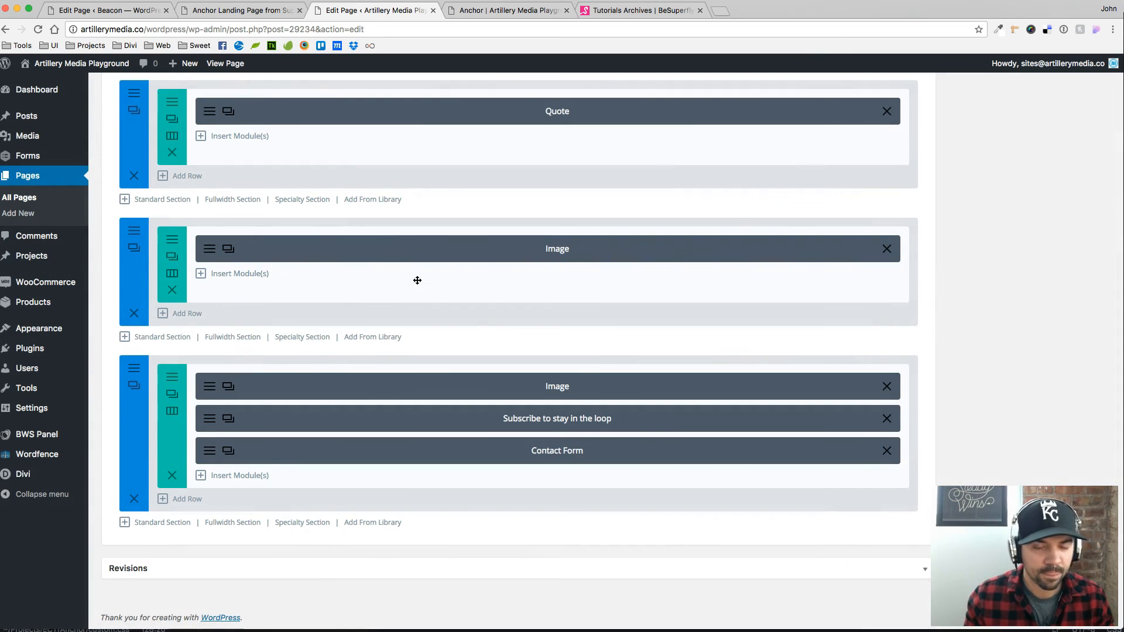
# Step: Return to the live Anchor page, examine the transparent shape in anchorCutout.png, and close the image preview
pyautogui.click(496, 11)
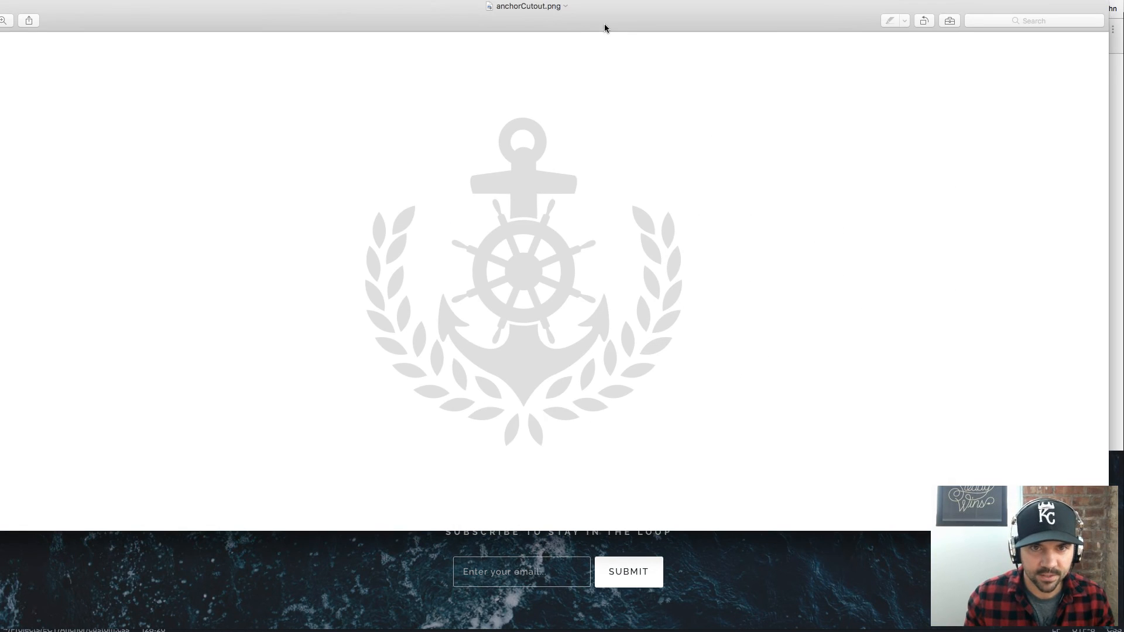
pyautogui.moveTo(604, 28); pyautogui.dragTo(635, 95)
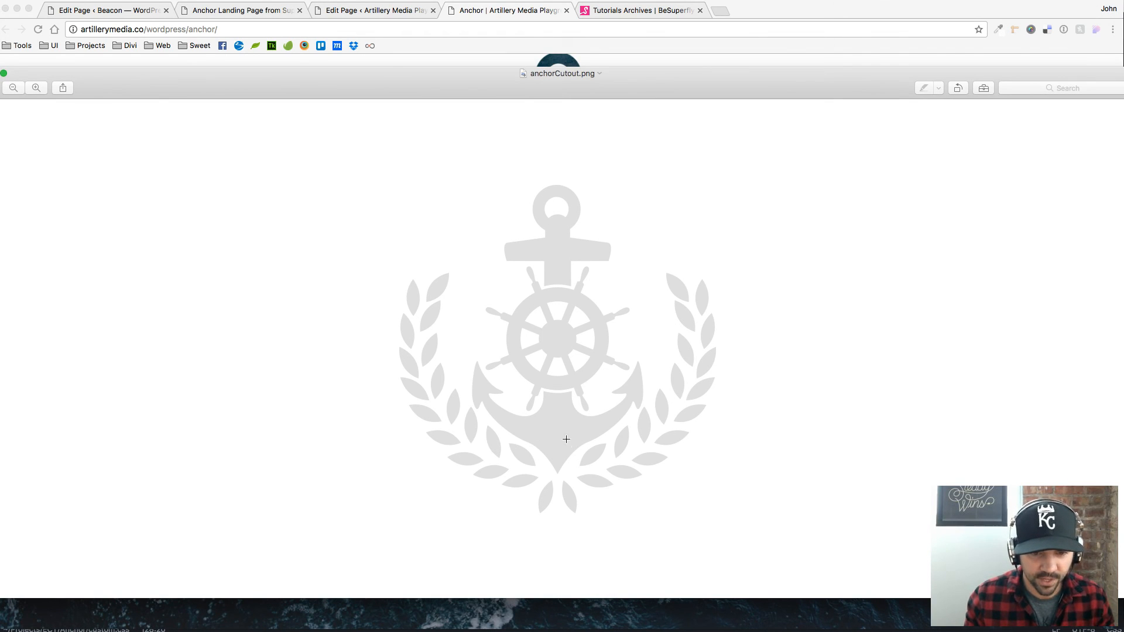
pyautogui.moveTo(136, 86); pyautogui.dragTo(235, 81)
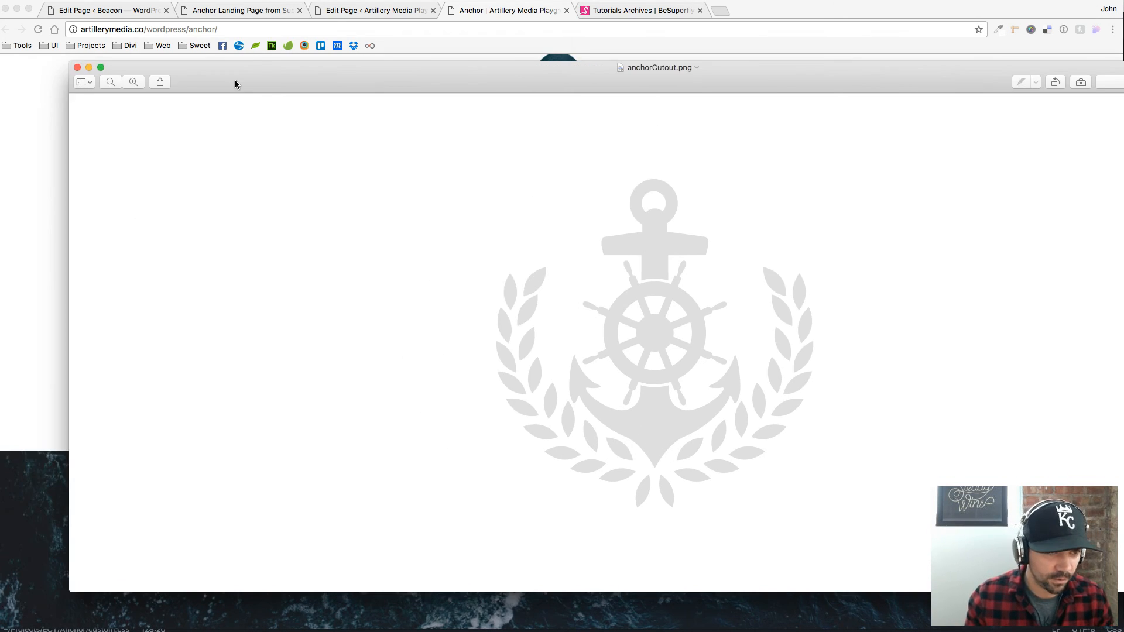
pyautogui.press('super+w')
pyautogui.click(193, 81)
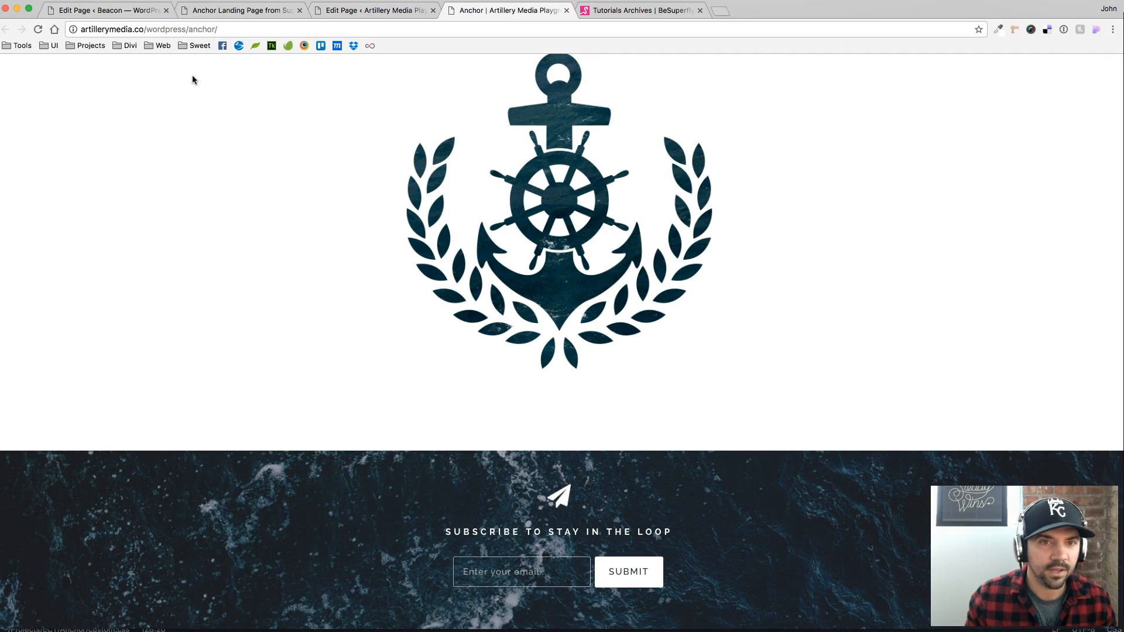
# Step: Reload the live Anchor page and check how the background moves behind the anchor cutout and subscribe sections
pyautogui.click(38, 29)
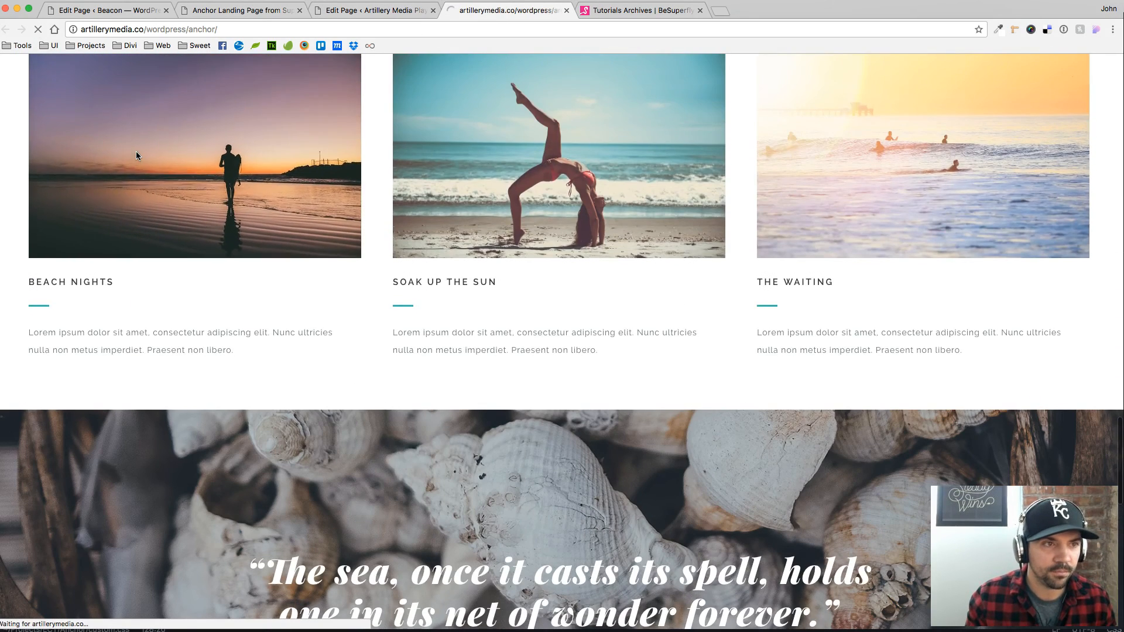
pyautogui.scroll(-12, 648, 260)
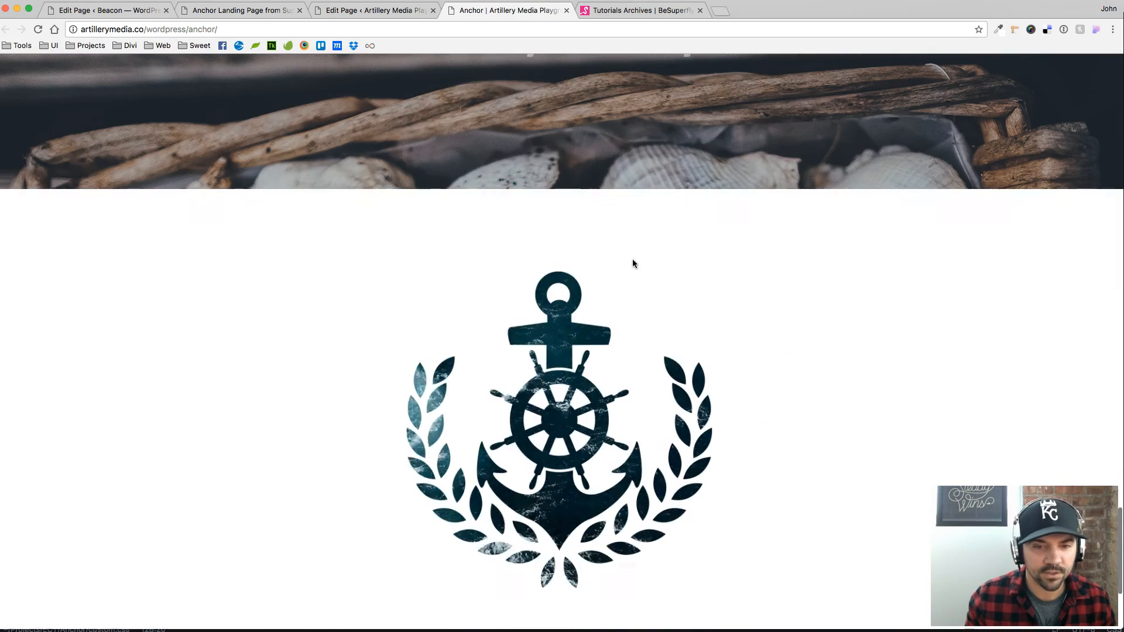
pyautogui.scroll(-3, 638, 266)
pyautogui.scroll(4, 637, 265)
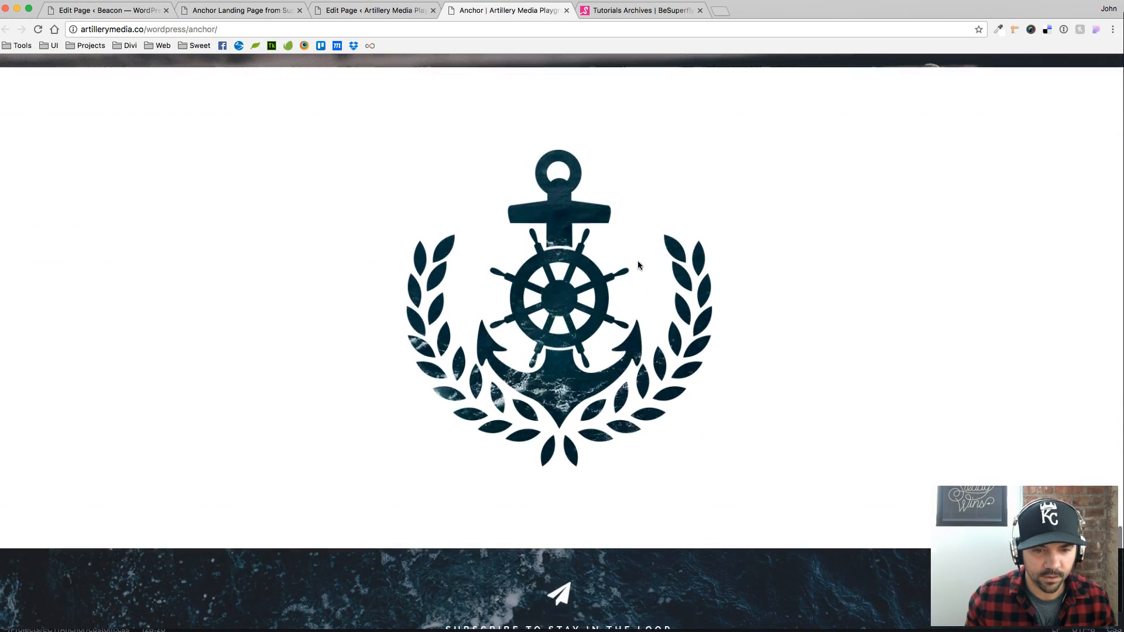
pyautogui.scroll(-3, 638, 265)
pyautogui.scroll(-2, 287, 534)
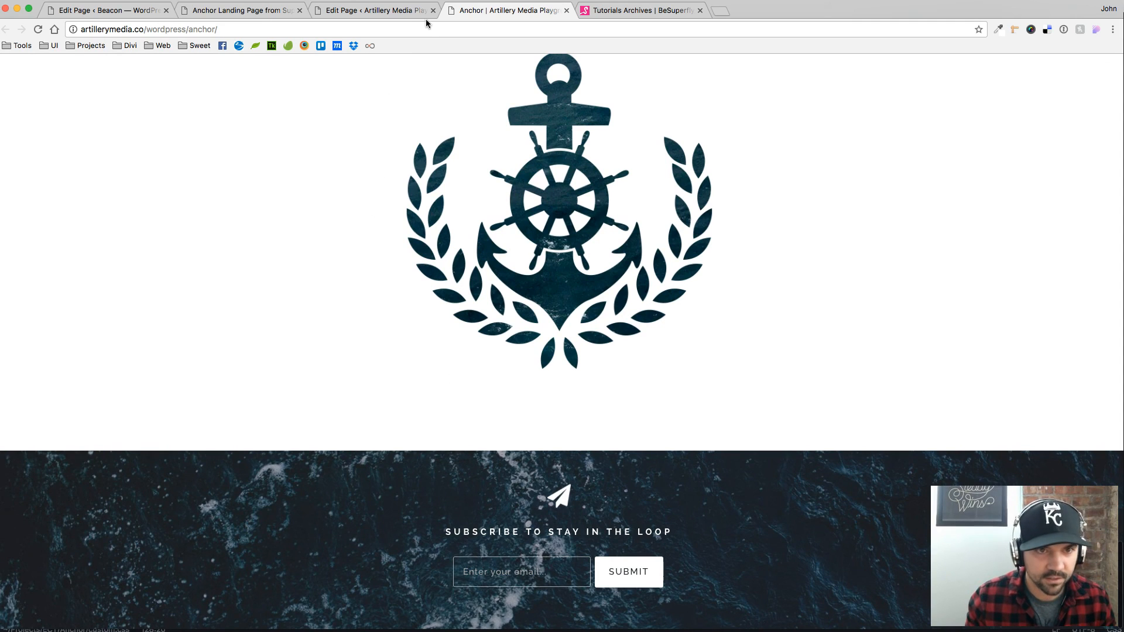
# Step: Inspect the subscribe section's parallax background and disable the content property of its greyOverlay:before rule, then close Developer Tools
pyautogui.rightClick(299, 456)
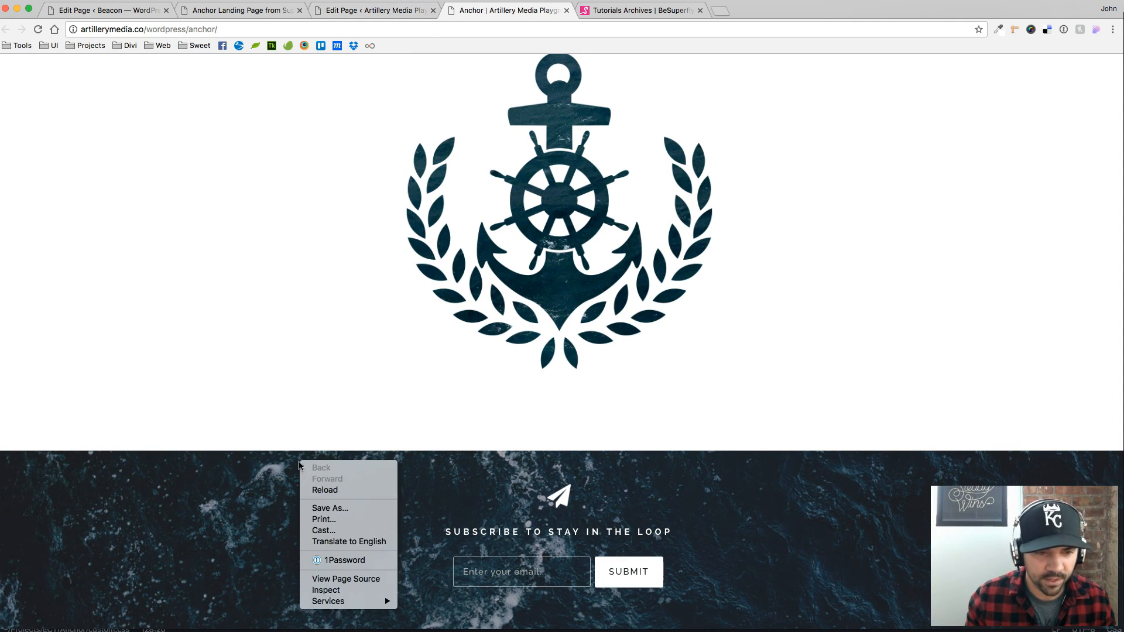
pyautogui.click(362, 589)
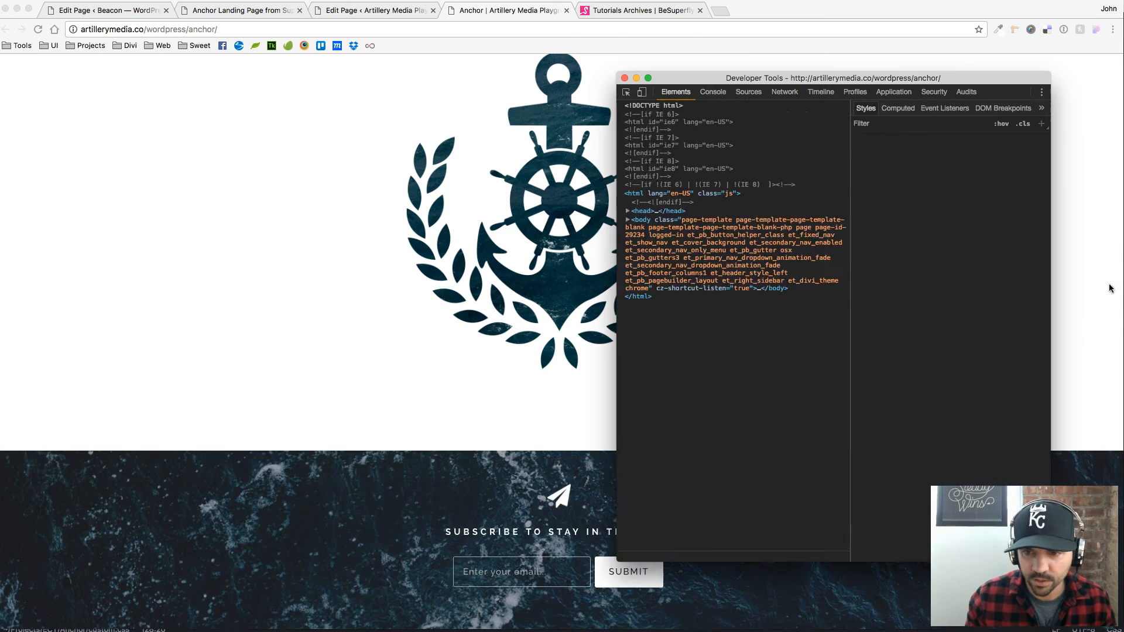
pyautogui.click(670, 314)
pyautogui.click(693, 345)
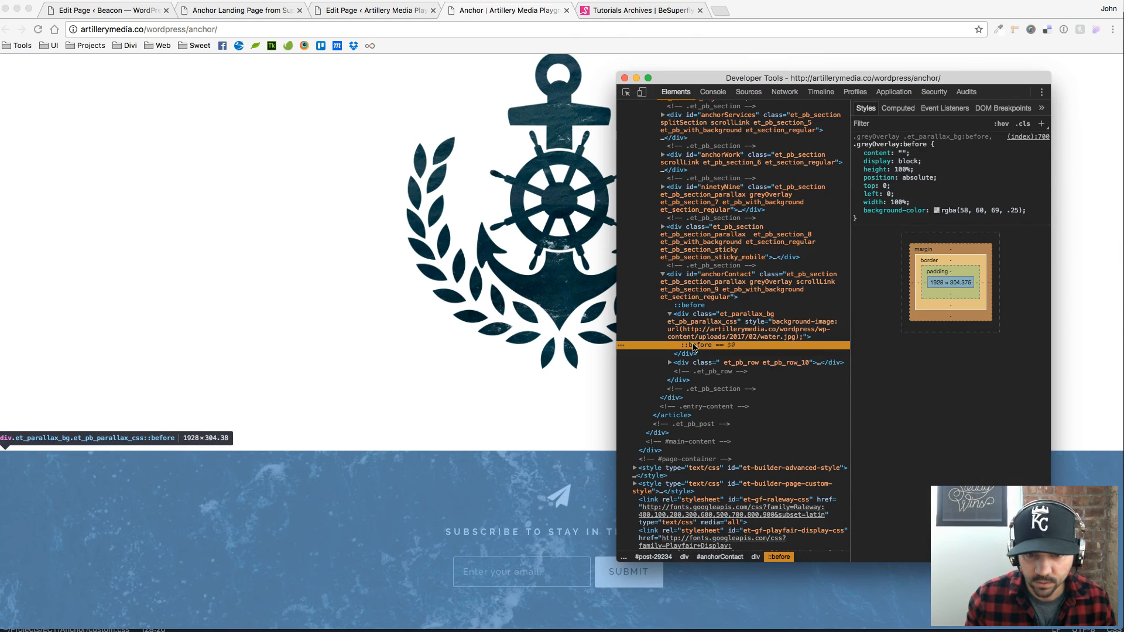
pyautogui.click(858, 154)
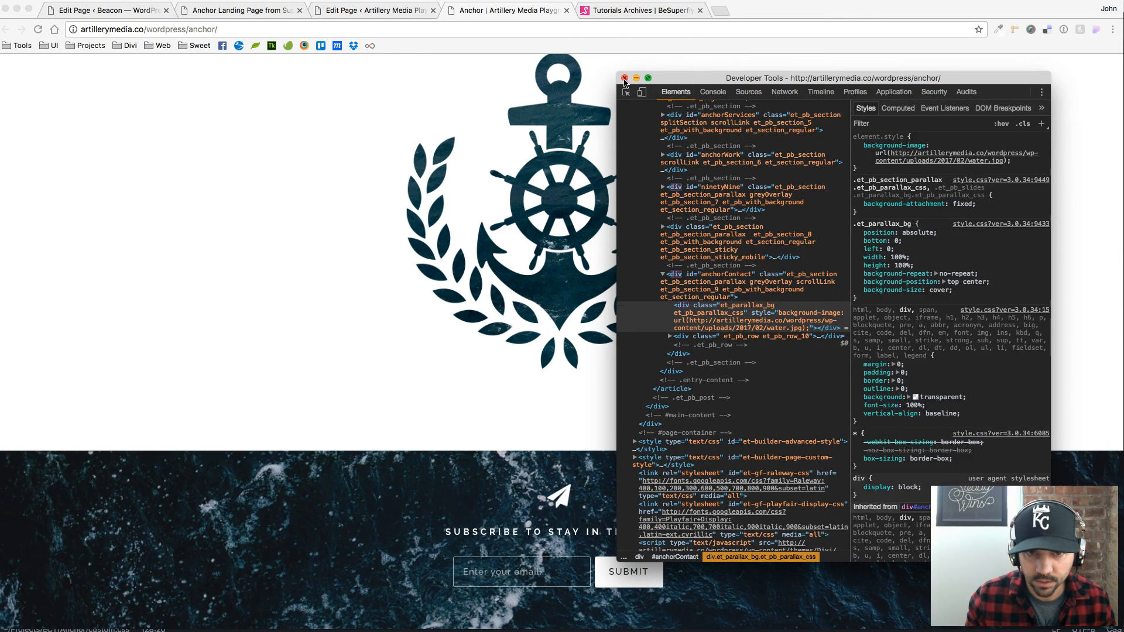
pyautogui.click(624, 78)
# Step: Compare the parallax backgrounds of the anchor cutout and the subscribe section without the grey overlay
pyautogui.scroll(5, 225, 398)
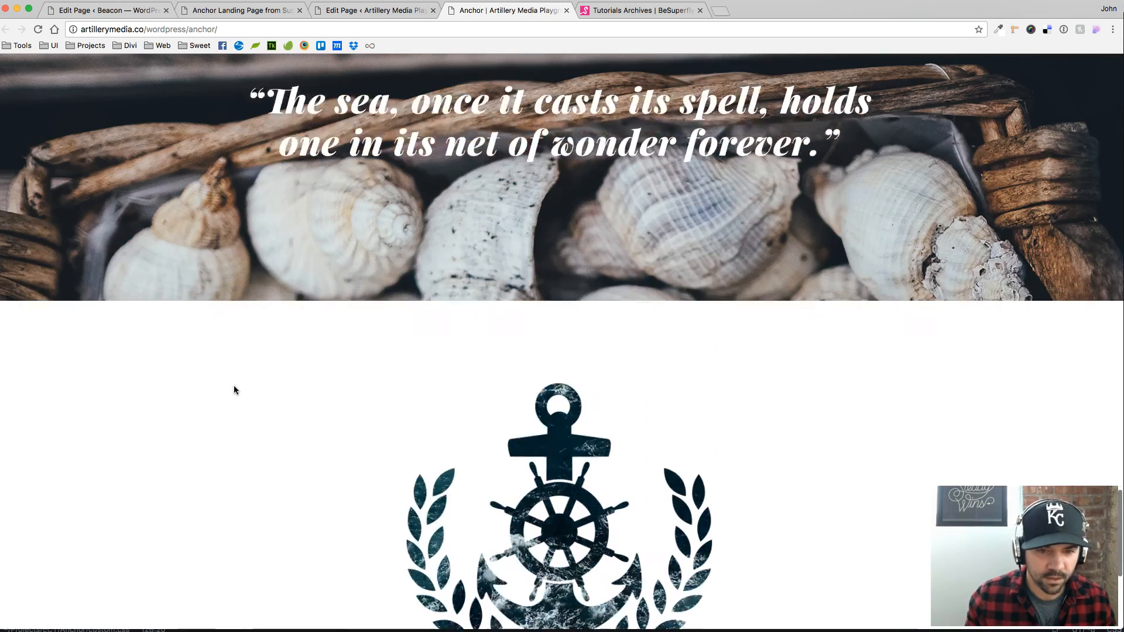
pyautogui.scroll(-5, 252, 386)
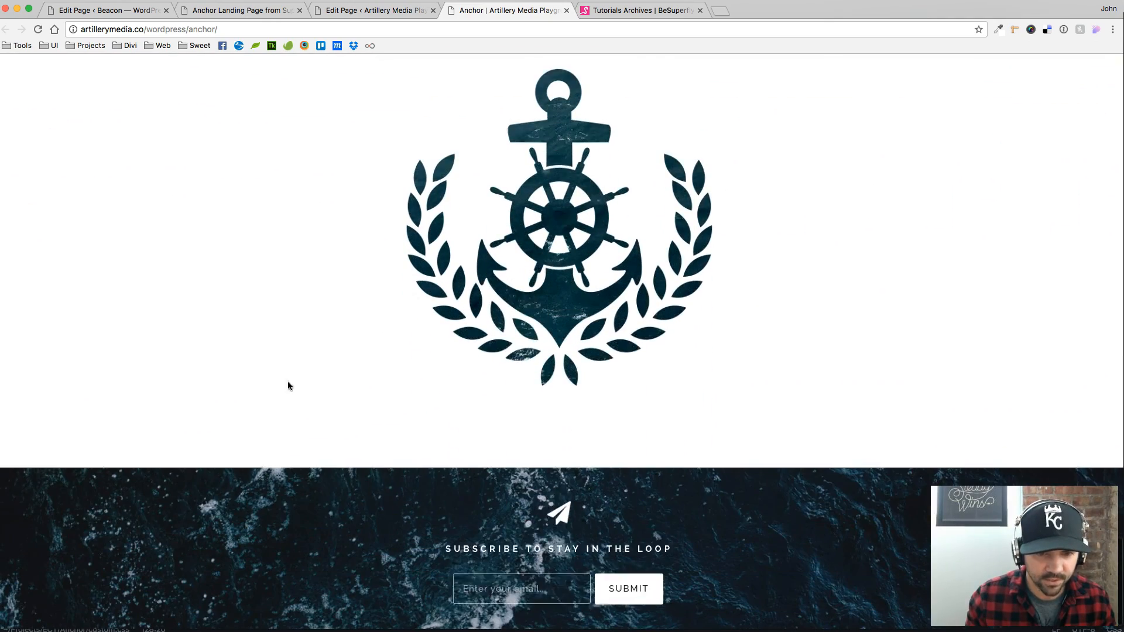
pyautogui.scroll(4, 485, 295)
pyautogui.scroll(-4, 485, 292)
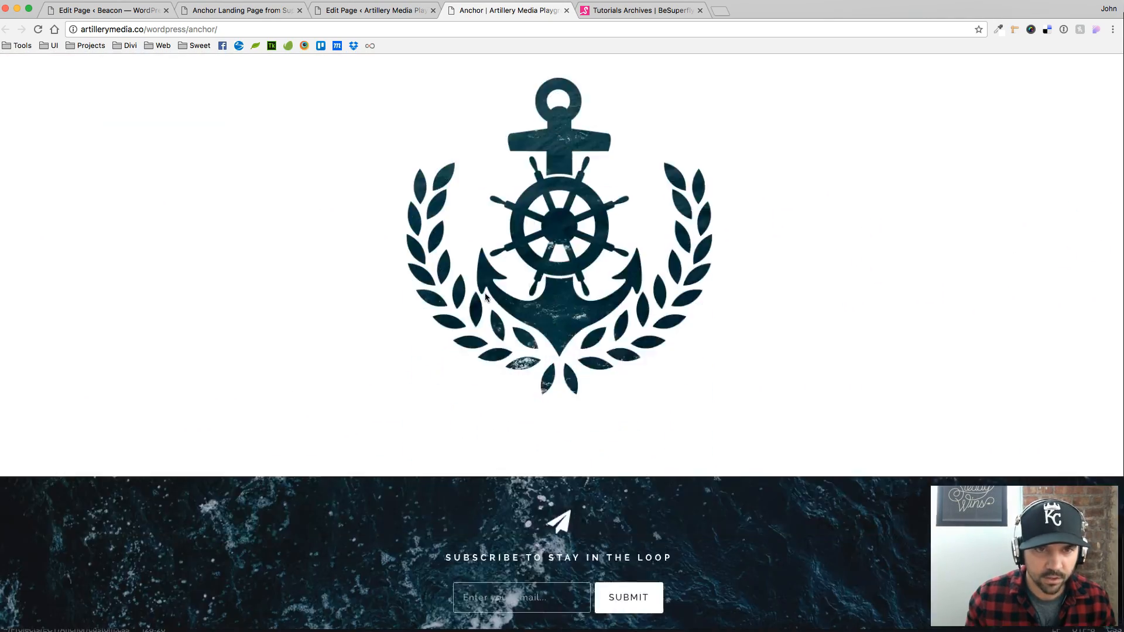
# Step: Return to the Anchor page editor and set the subscribe section's background image to water.jpg from the media library
pyautogui.click(384, 11)
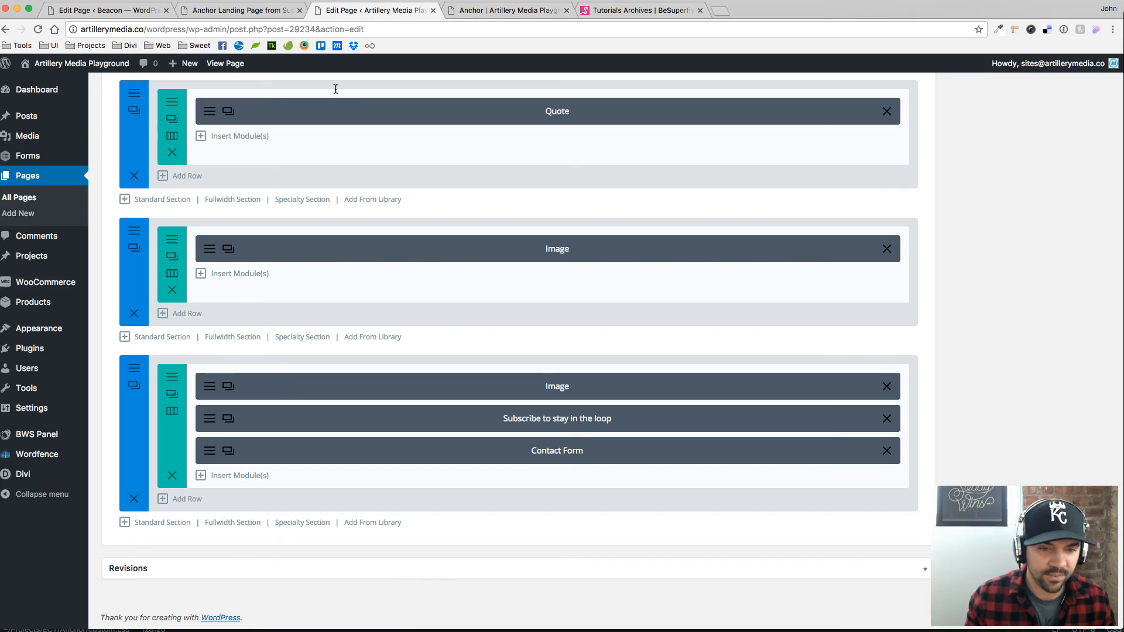
pyautogui.click(137, 383)
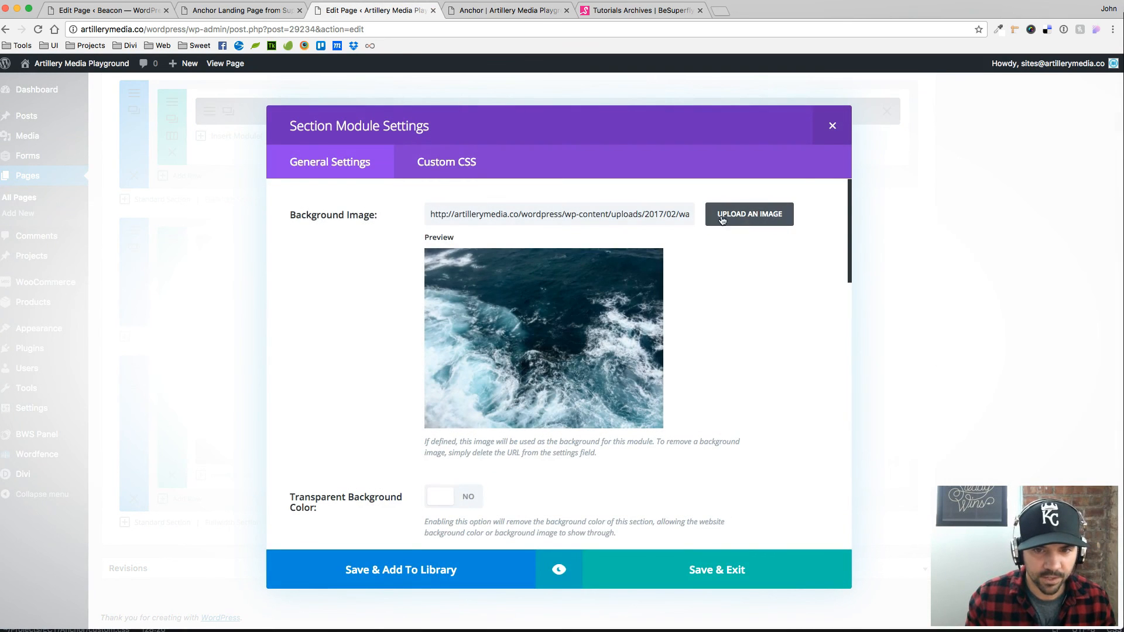
pyautogui.click(722, 220)
pyautogui.click(159, 277)
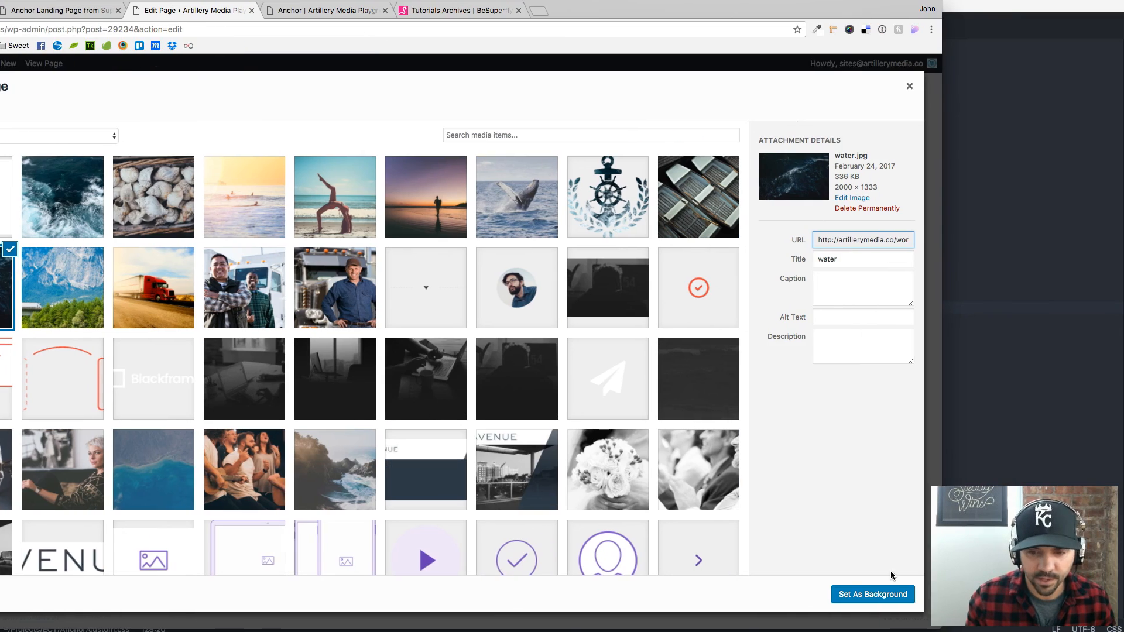
pyautogui.click(1063, 592)
# Step: Remove the greyOverlay class from the subscribe section's custom CSS and save the section settings
pyautogui.click(263, 175)
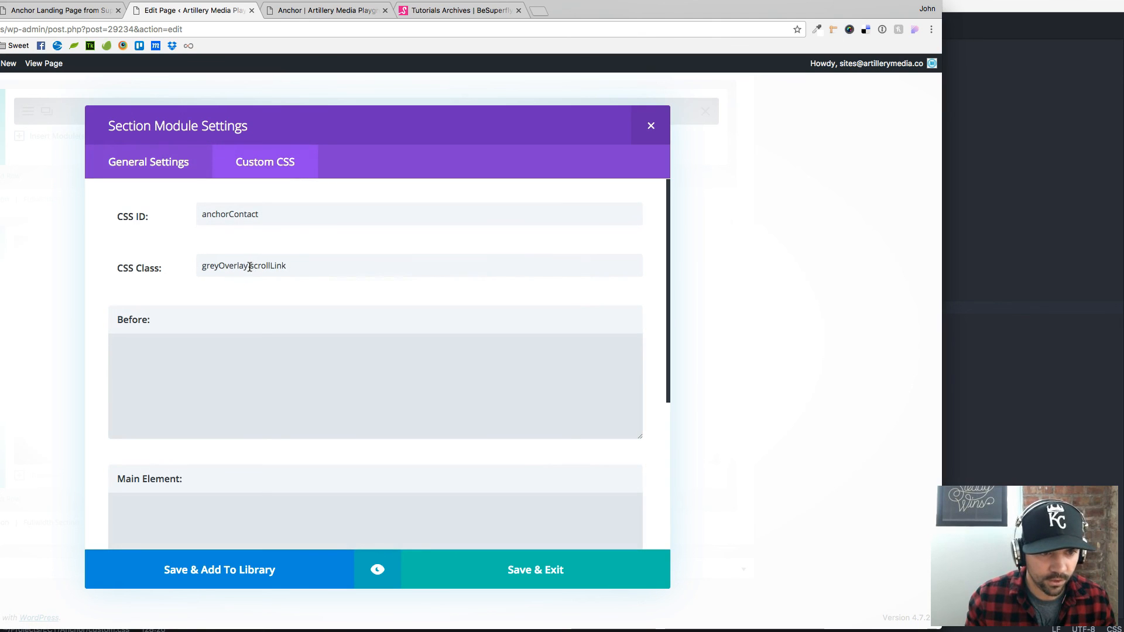
pyautogui.moveTo(249, 267); pyautogui.dragTo(177, 264)
pyautogui.click(534, 571)
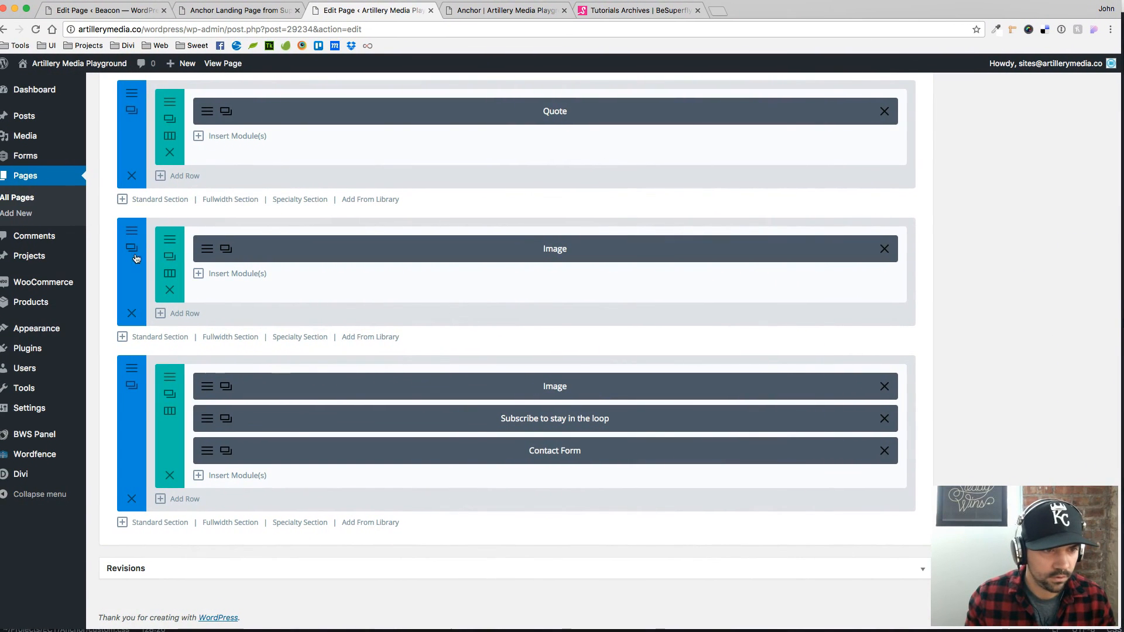
# Step: Set the anchor cutout section's background image to water.jpg, save the section settings and update the page
pyautogui.click(132, 248)
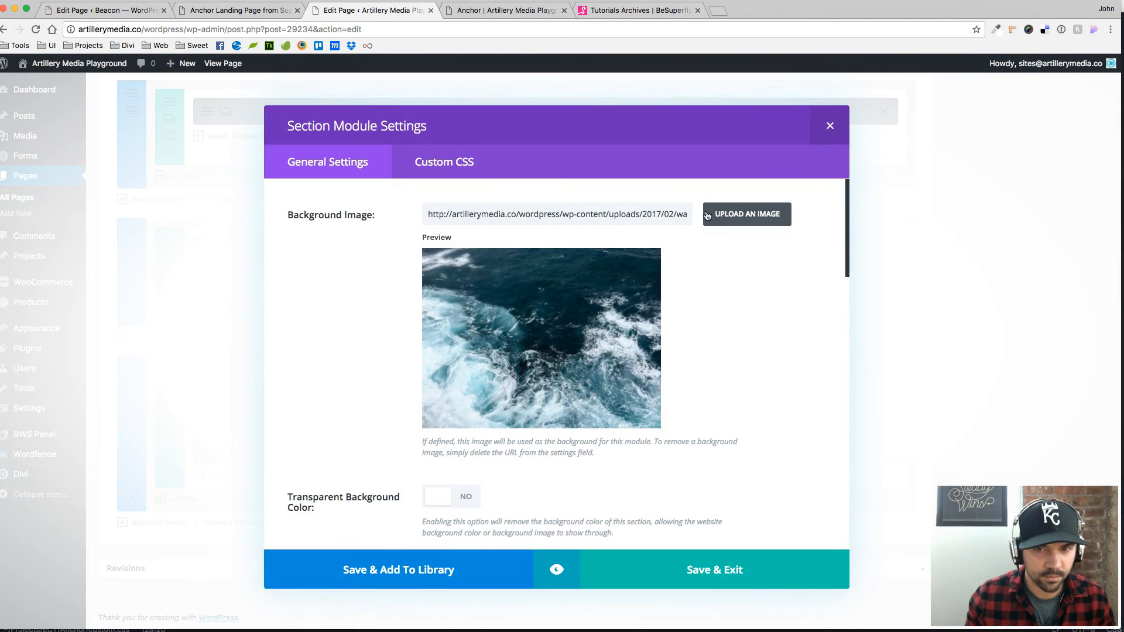
pyautogui.click(707, 216)
pyautogui.click(162, 277)
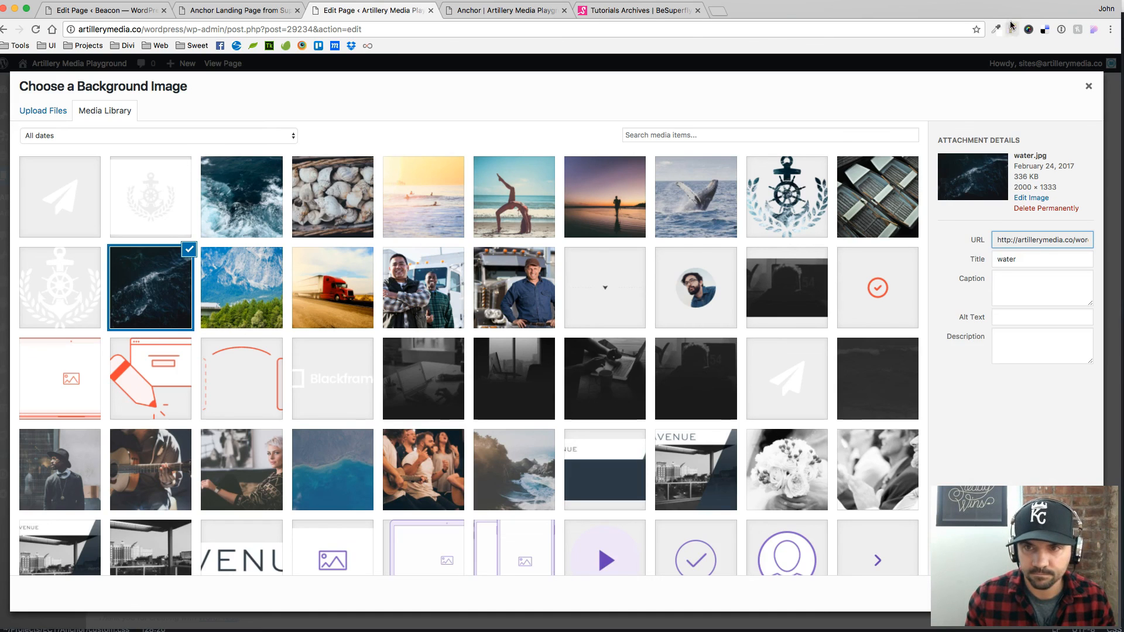
pyautogui.click(861, 597)
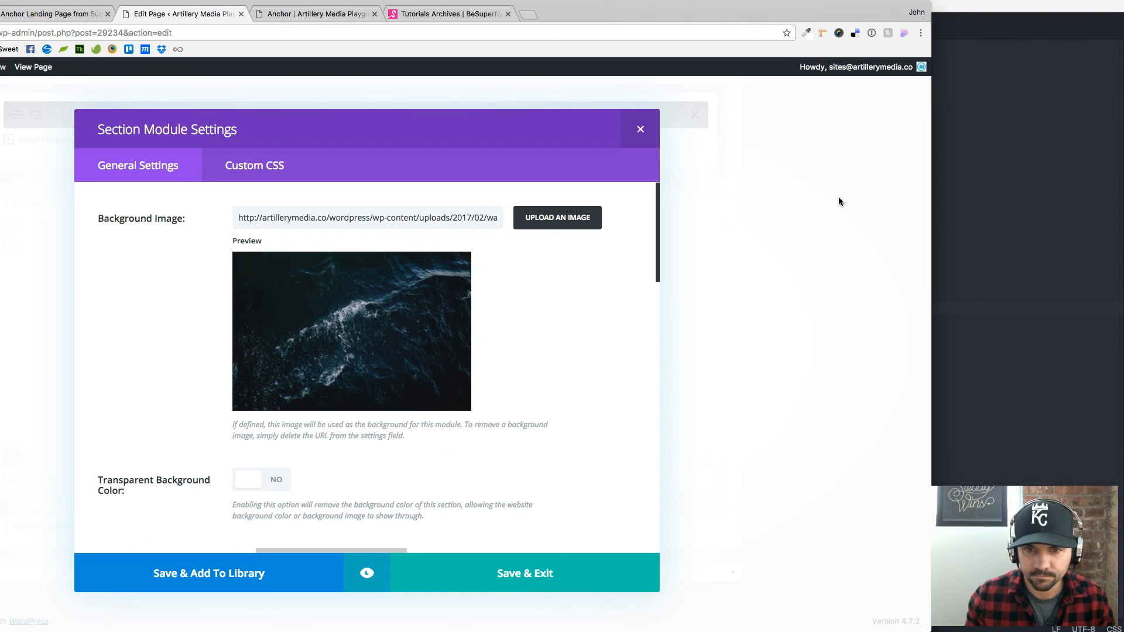
pyautogui.click(628, 558)
pyautogui.scroll(10, 823, 439)
pyautogui.scroll(-1, 824, 433)
pyautogui.click(896, 404)
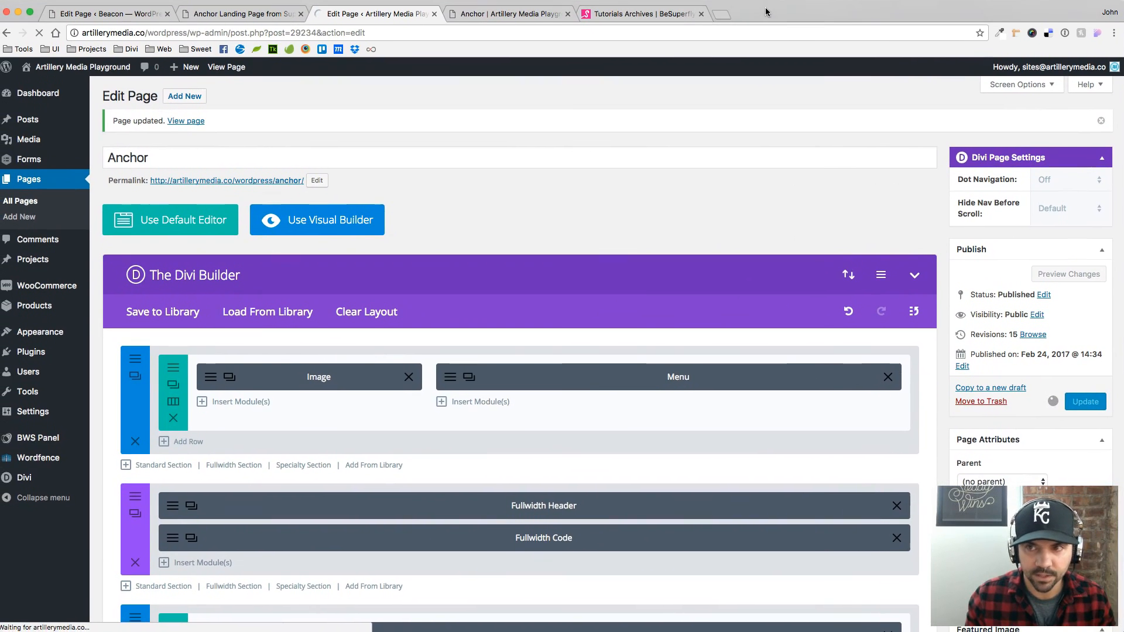
# Step: Switch to the live Anchor page and compare the water backgrounds of the anchor cutout and subscribe sections while scrolling
pyautogui.click(285, 14)
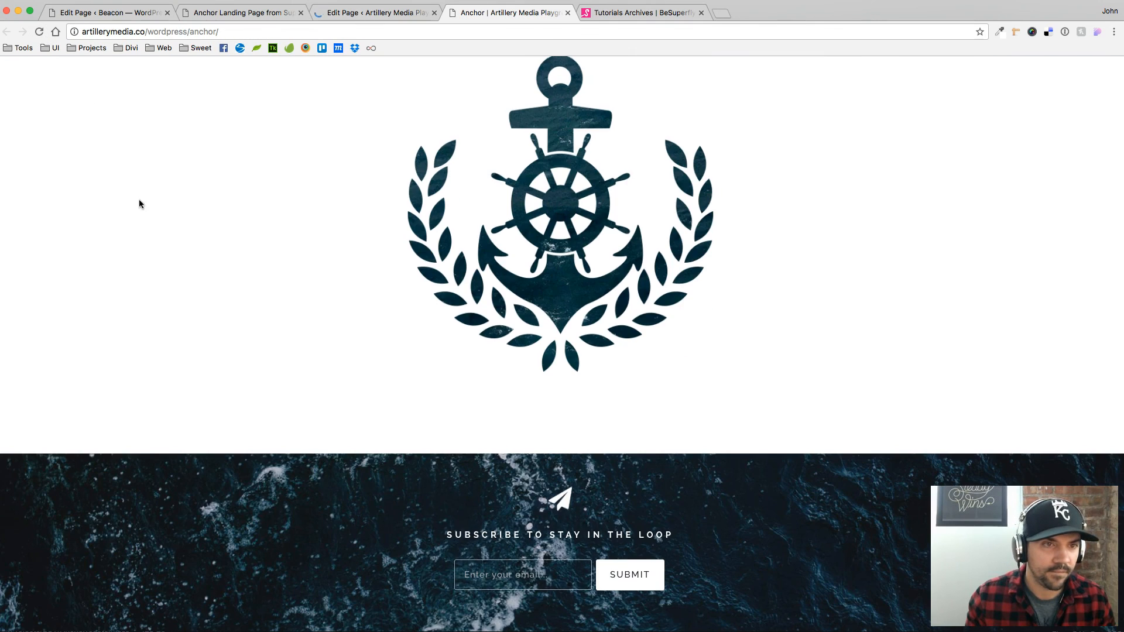
pyautogui.scroll(10, 135, 187)
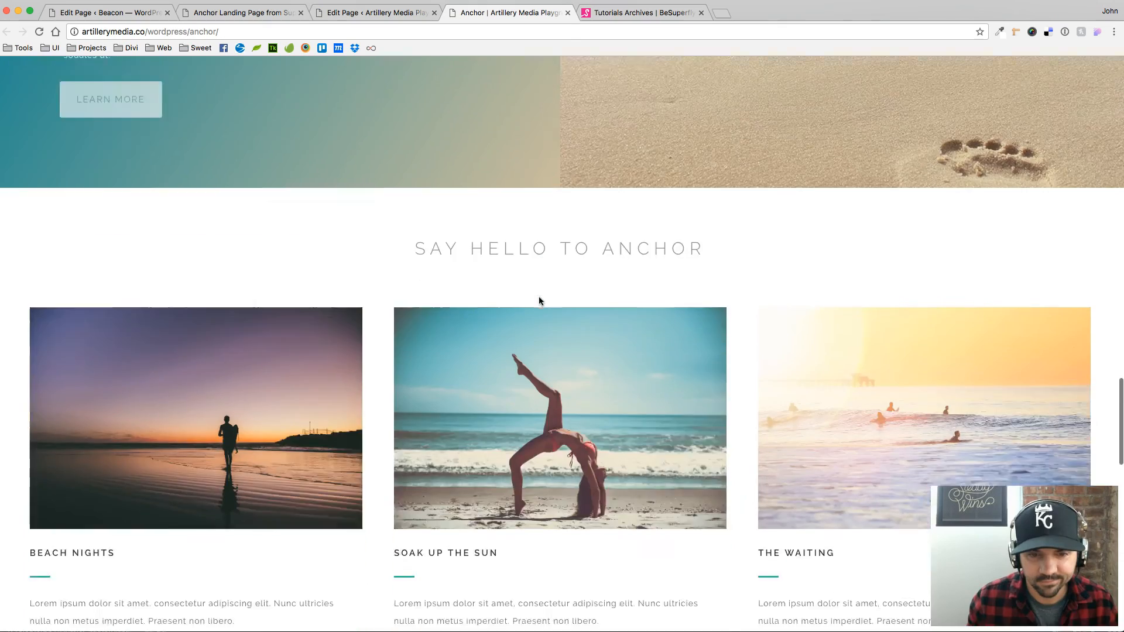
pyautogui.scroll(-20, 538, 300)
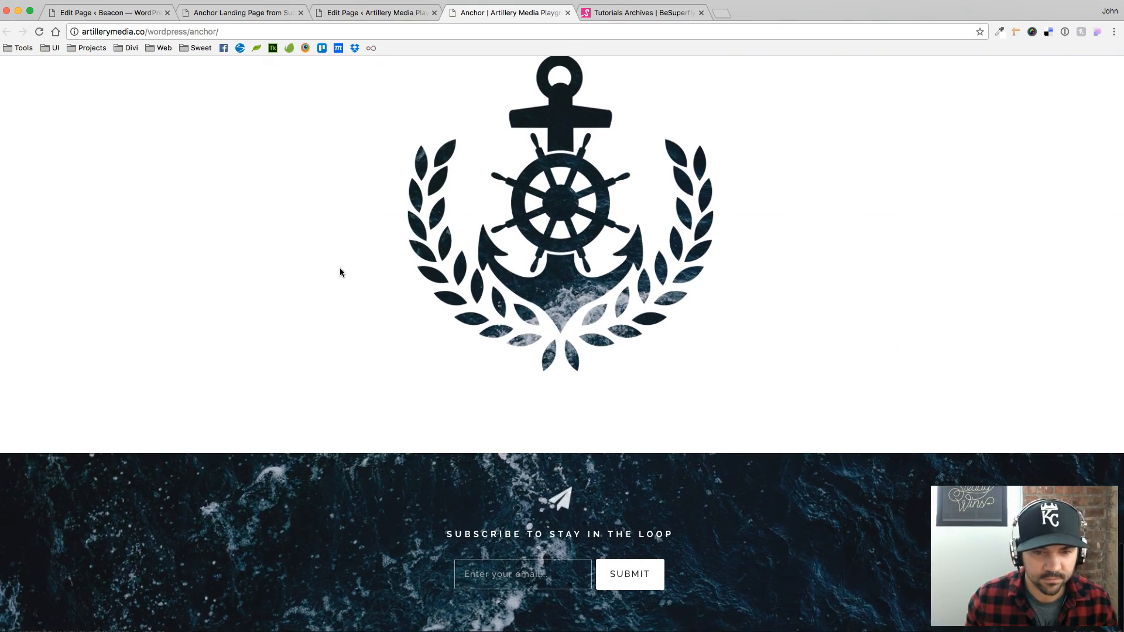
pyautogui.scroll(3, 335, 297)
pyautogui.scroll(-3, 334, 297)
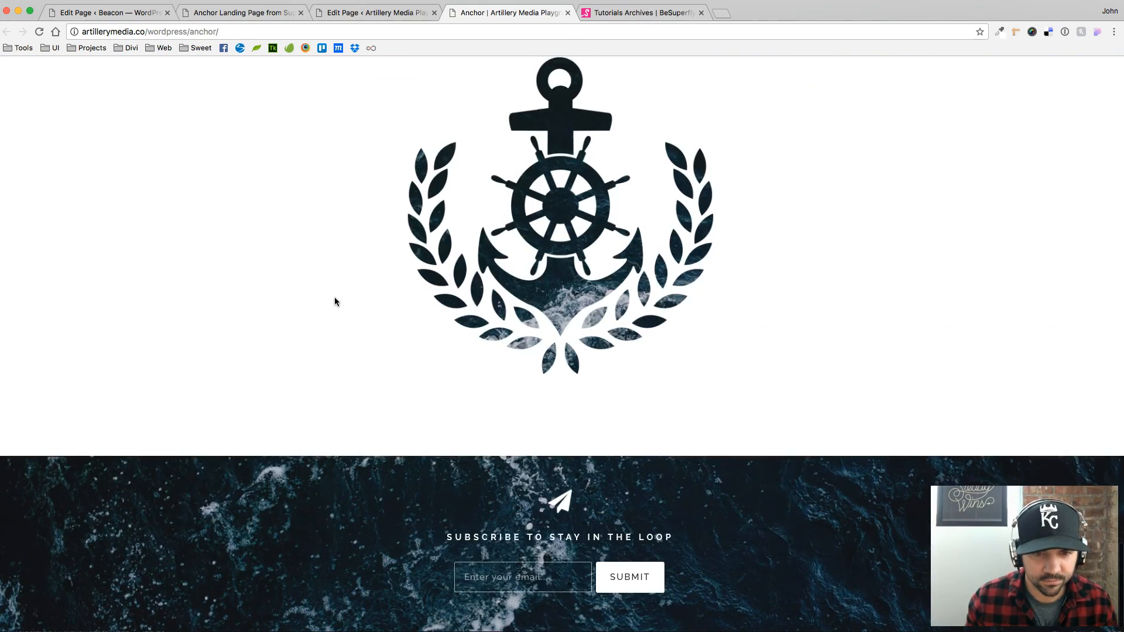
# Step: Set the subscribe section's CSS class to greyOverlay in the page editor, save the section and update the page
pyautogui.click(350, 12)
pyautogui.scroll(-10, 382, 425)
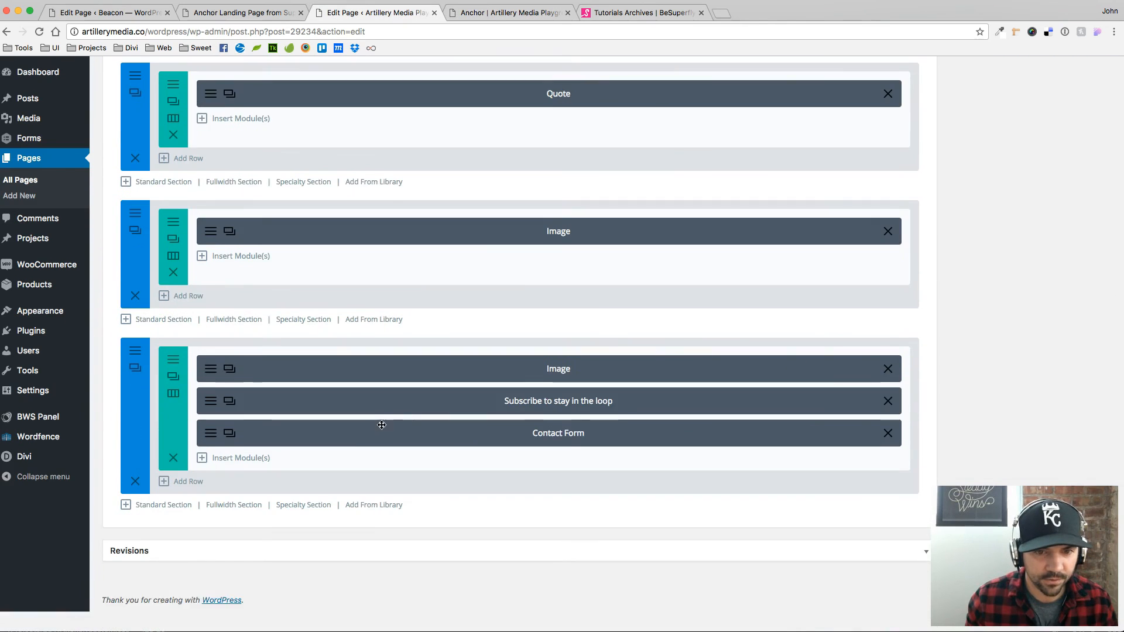
pyautogui.click(141, 377)
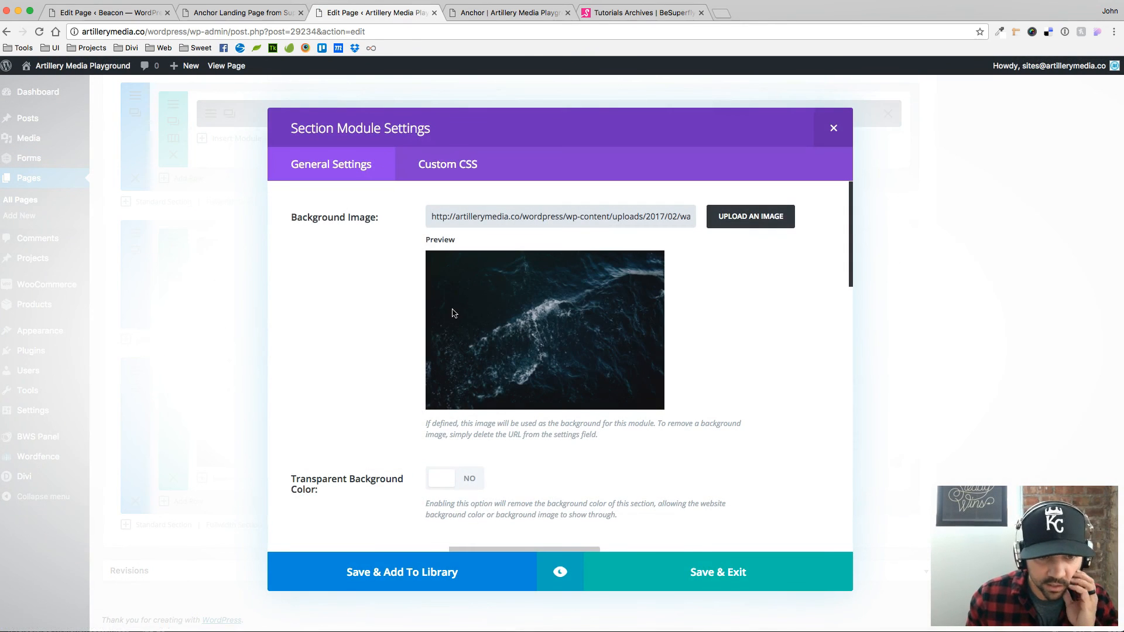
pyautogui.click(448, 164)
pyautogui.moveTo(418, 268); pyautogui.dragTo(305, 265)
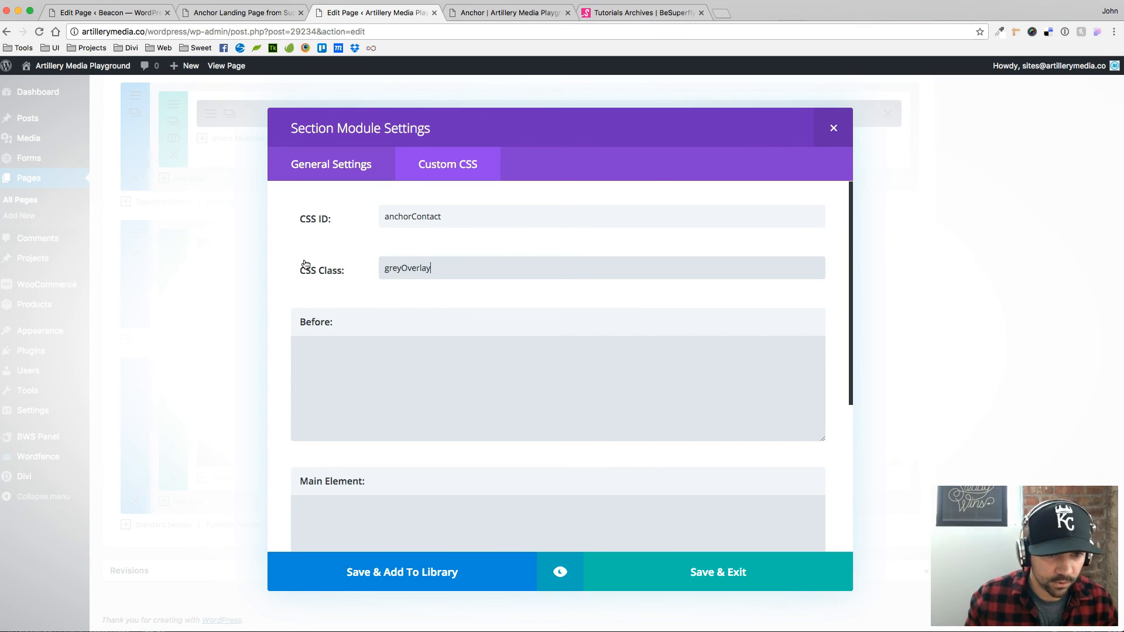
pyautogui.click(716, 573)
pyautogui.scroll(10, 1036, 282)
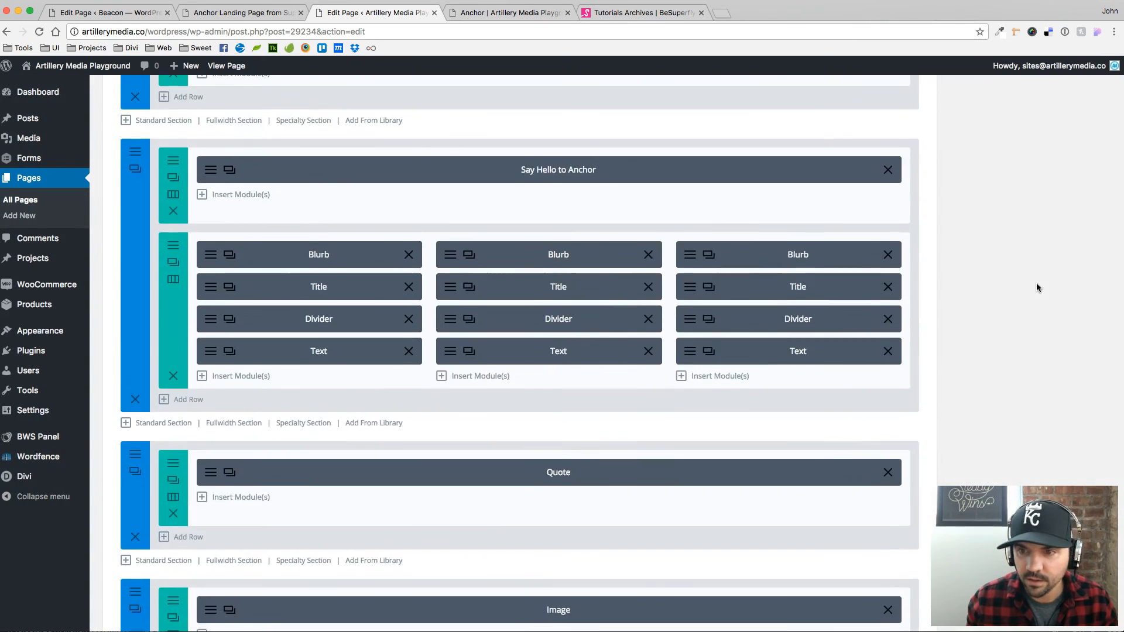
pyautogui.scroll(10, 1043, 268)
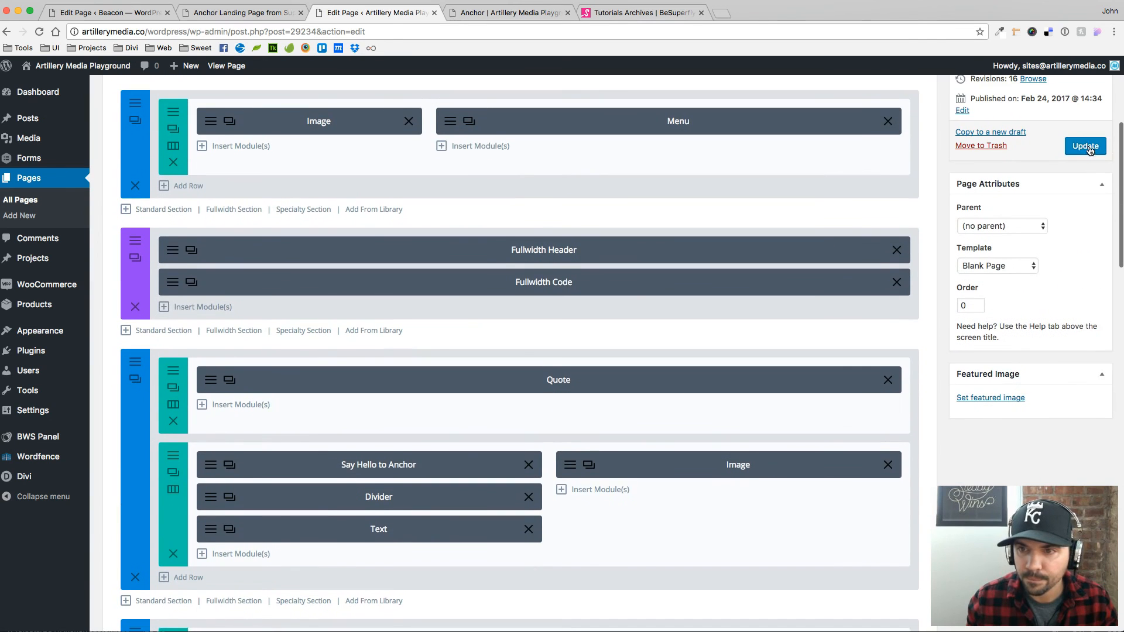
pyautogui.click(1086, 147)
# Step: Reload the live Anchor page and review the whole layout from the header down to the subscribe section
pyautogui.click(512, 13)
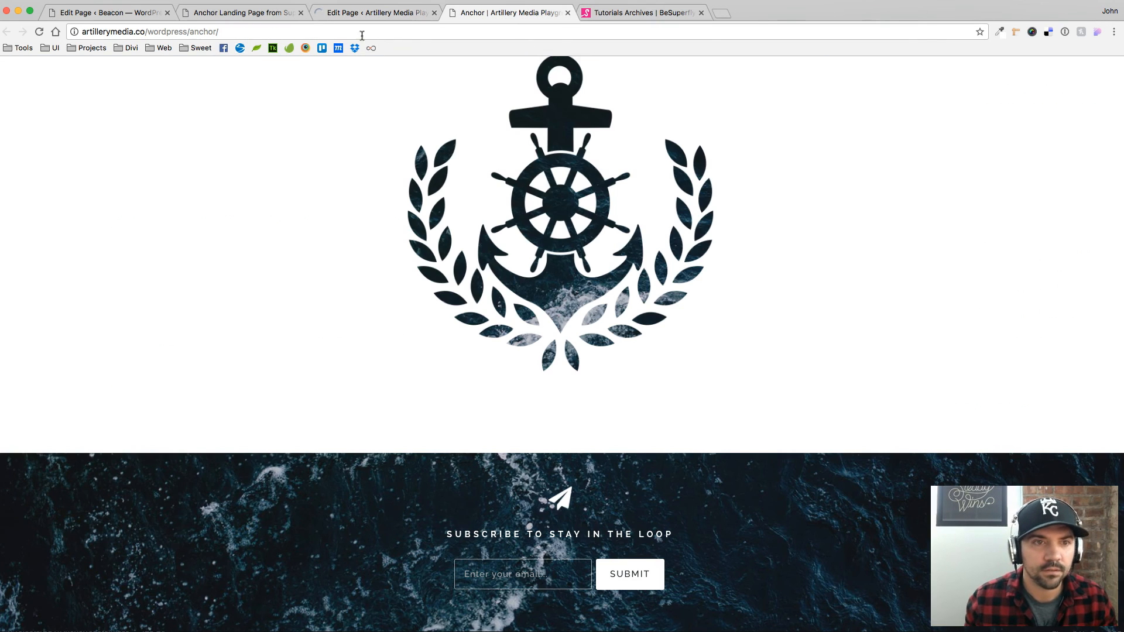
pyautogui.click(39, 32)
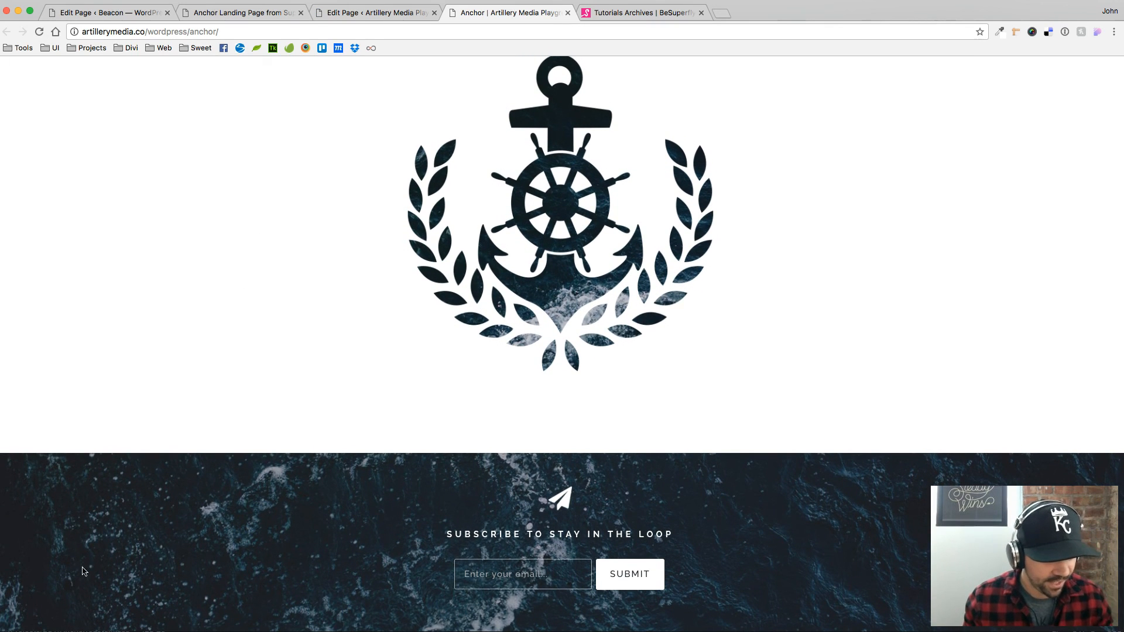
pyautogui.scroll(15, 442, 336)
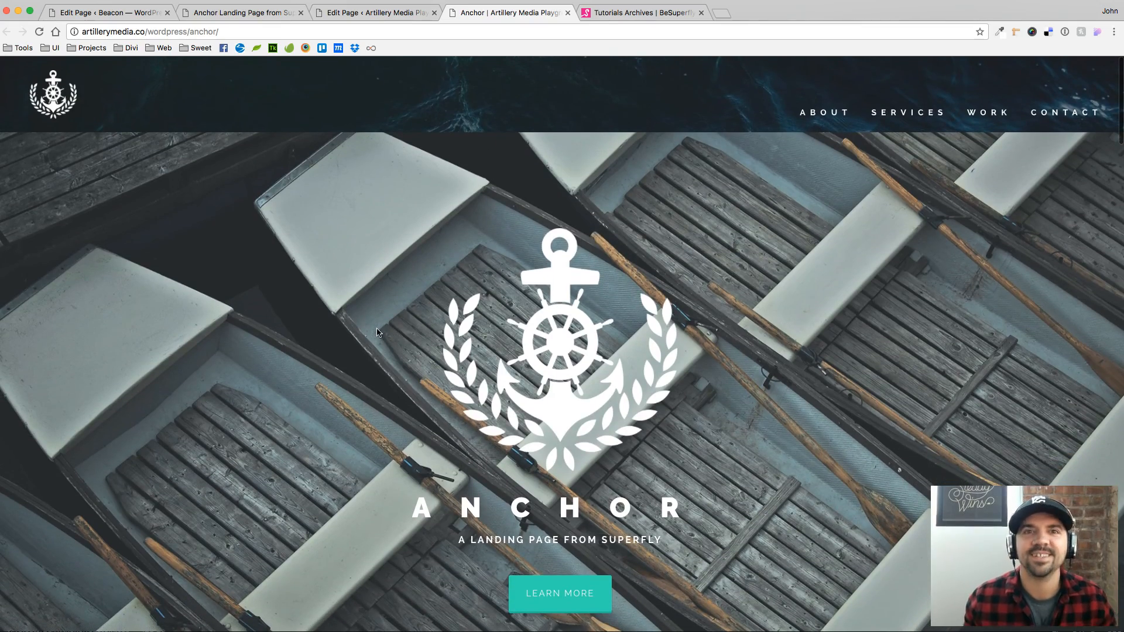
pyautogui.scroll(-20, 377, 332)
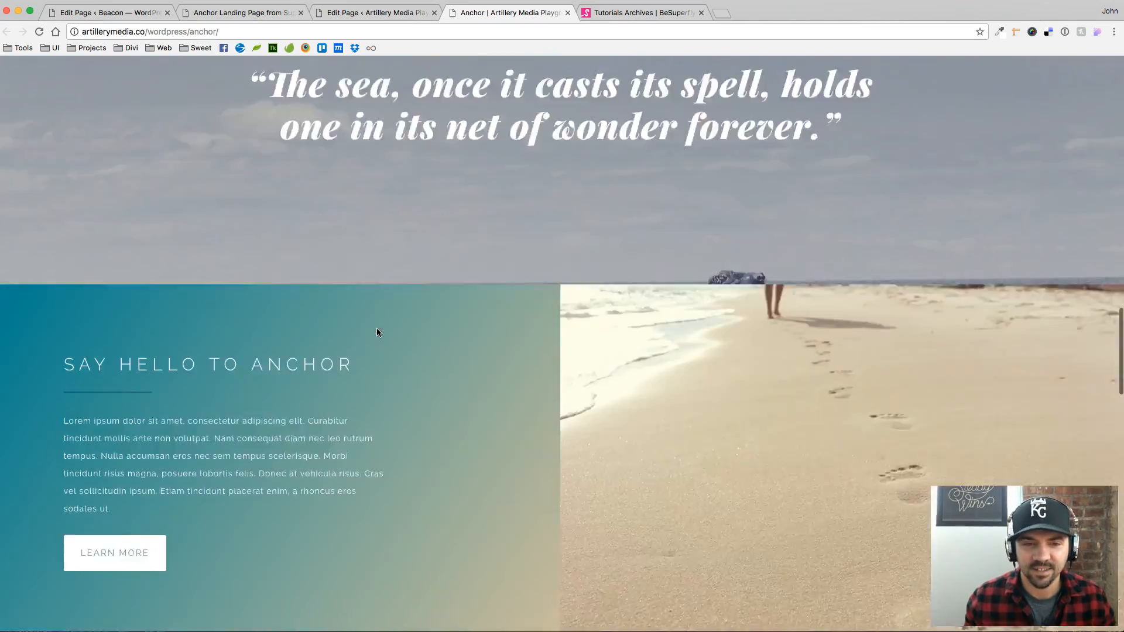
pyautogui.scroll(-15, 376, 328)
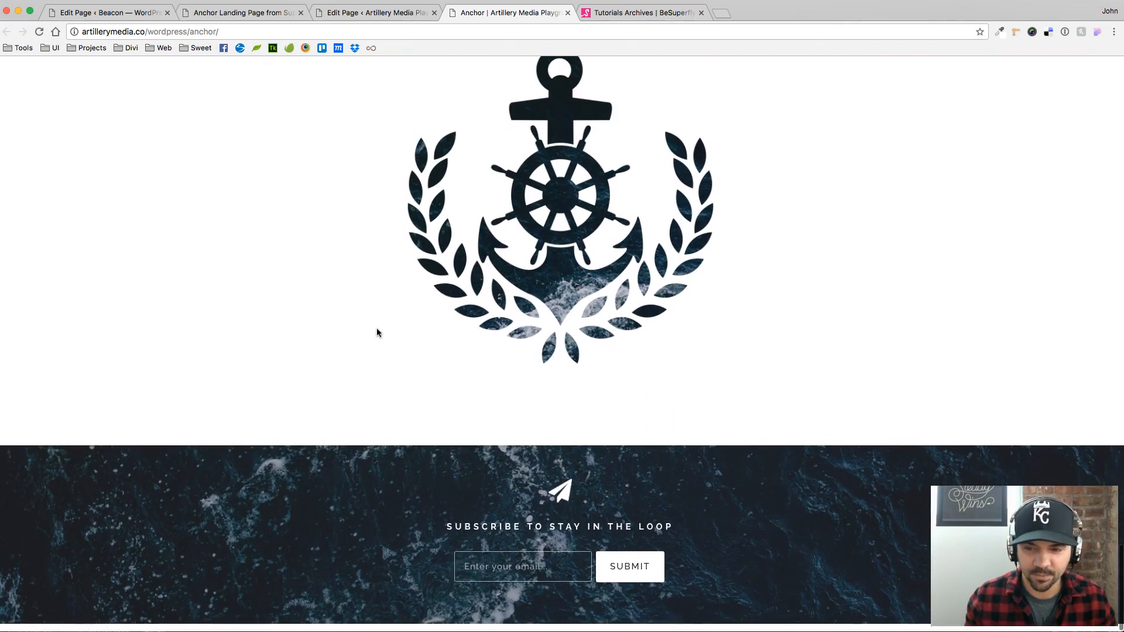
pyautogui.scroll(15, 377, 332)
pyautogui.scroll(8, 377, 332)
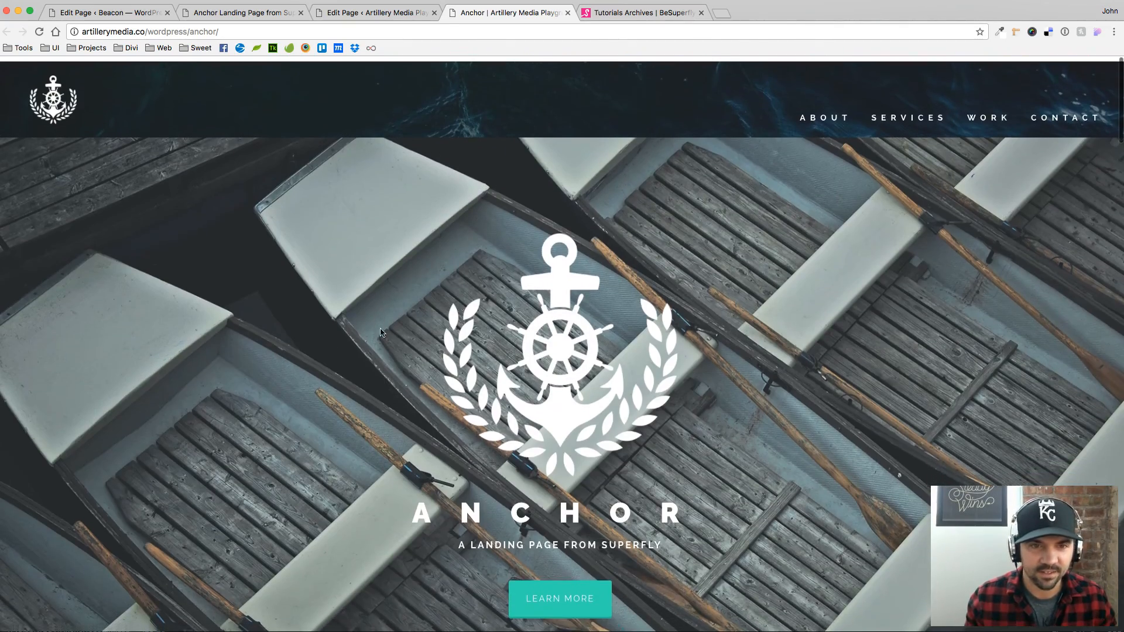